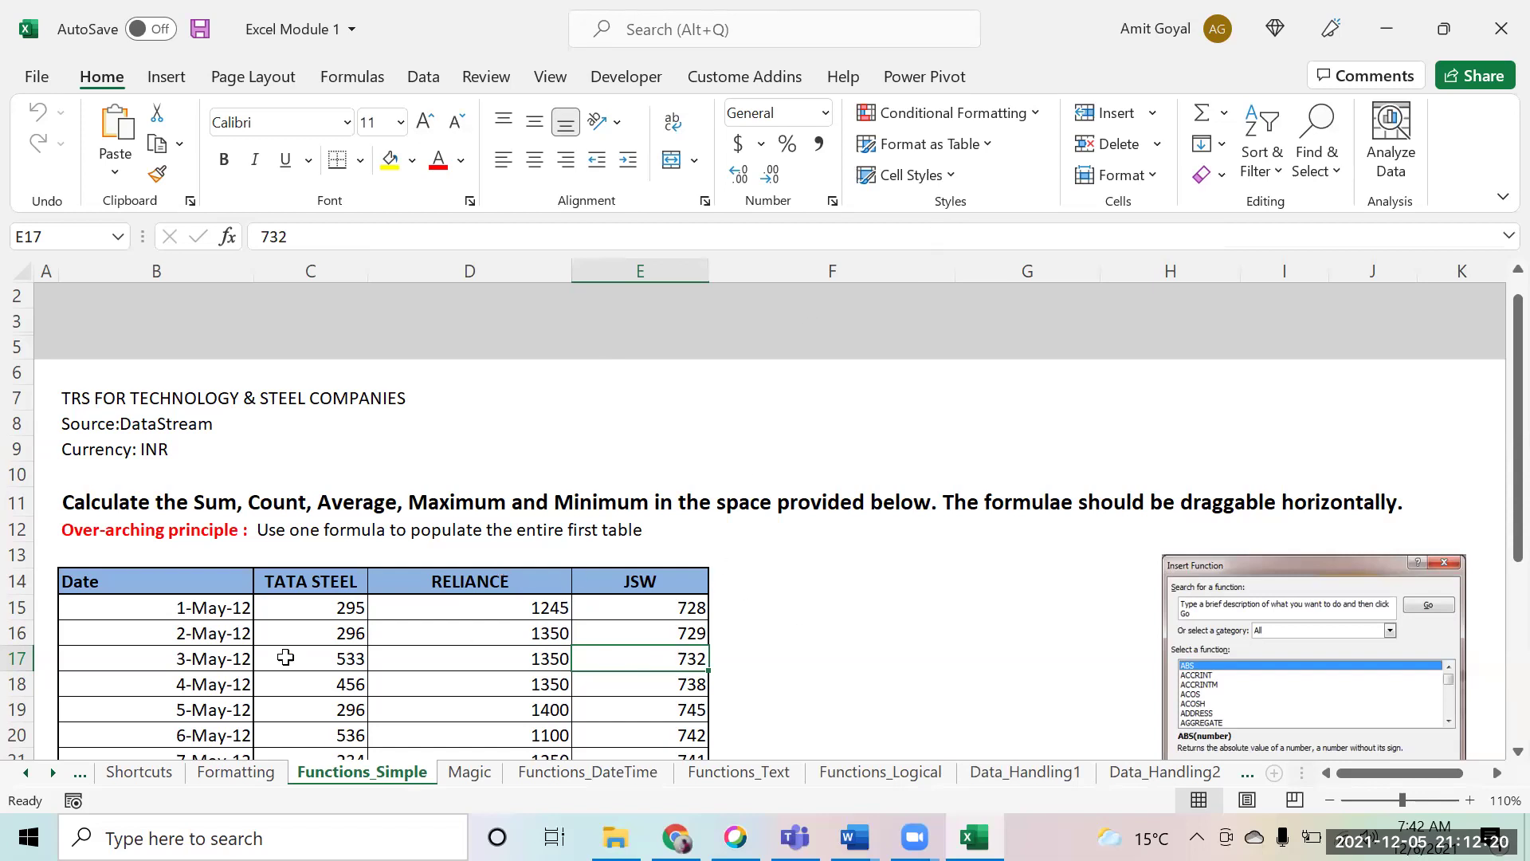
Examine the task instructions and the over-arching principle above the stock price table on the Functions_Simple sheet.
left_click(398, 634)
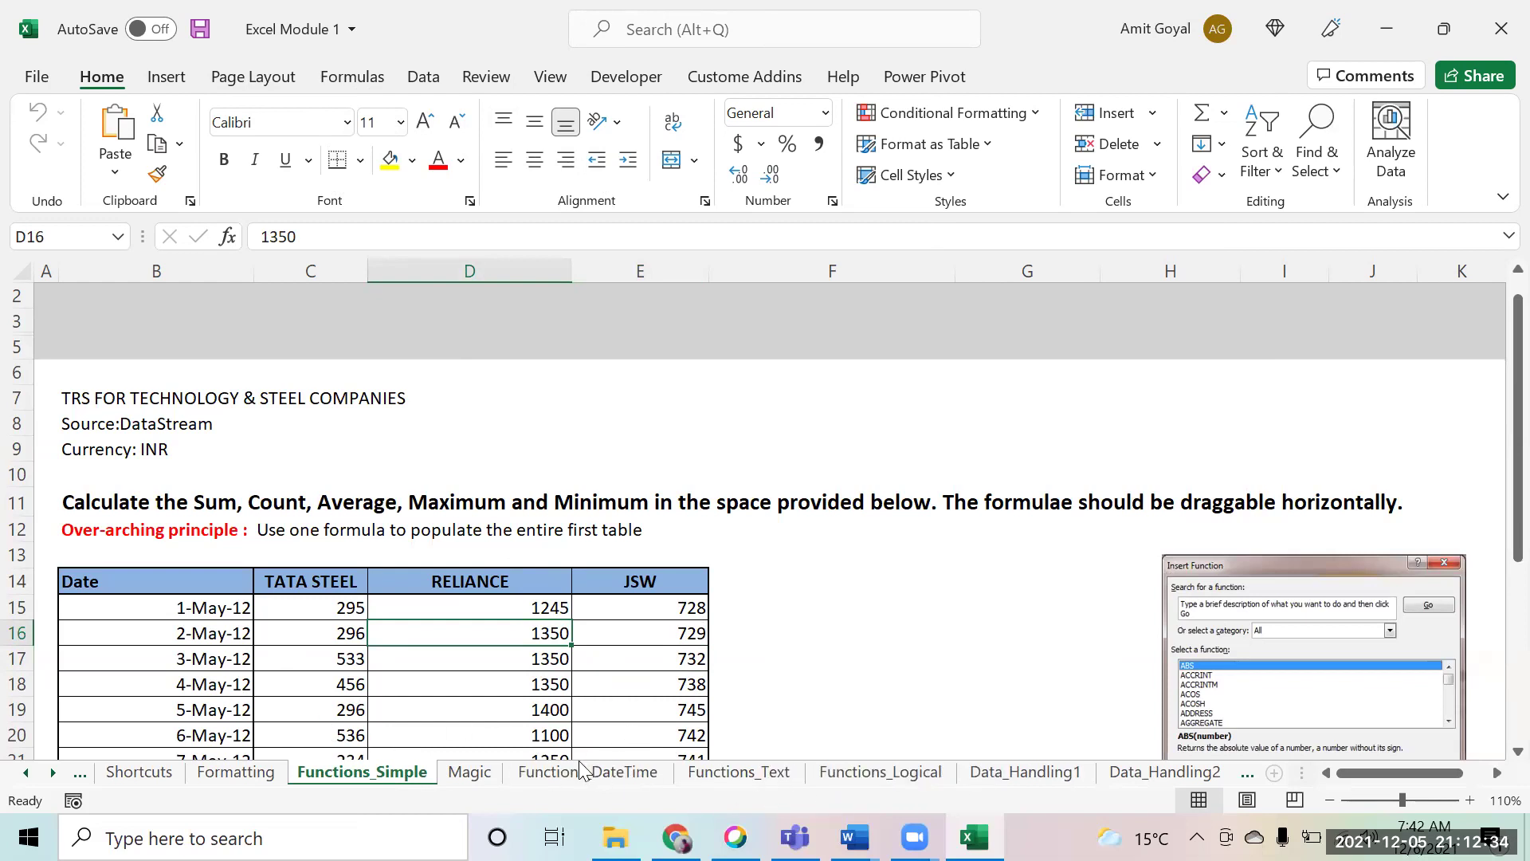
key("Down")
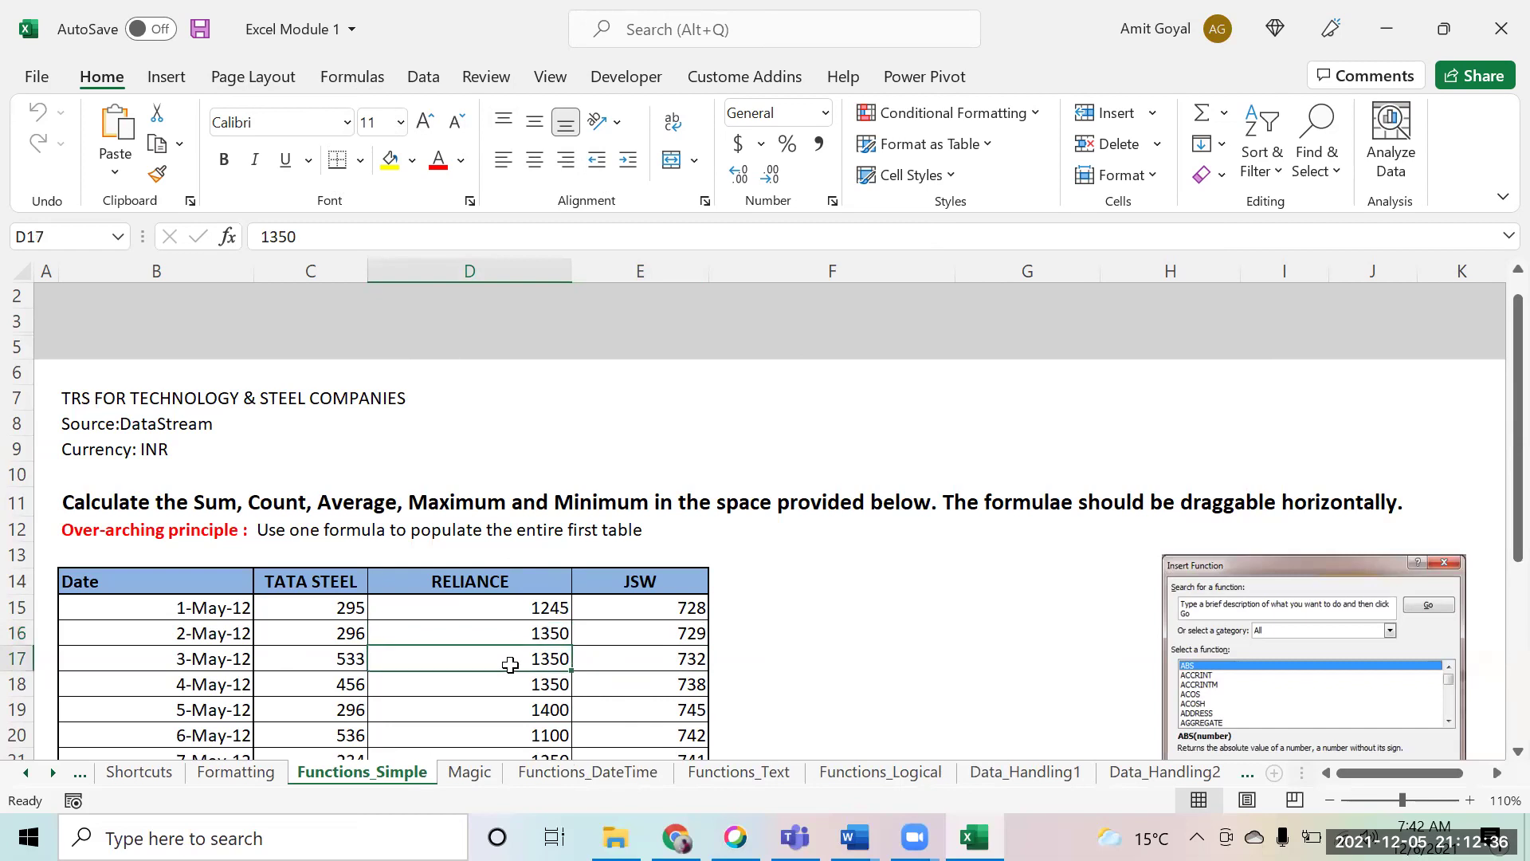
key("Left")
key("Left")
key("Up")
key("Up")
key("Up")
key("Up")
key("Up")
key("Up")
key("Up")
key("Up")
key("Up")
key("Up")
key("Up")
key("Up")
key("Up")
key("Up")
key("Up")
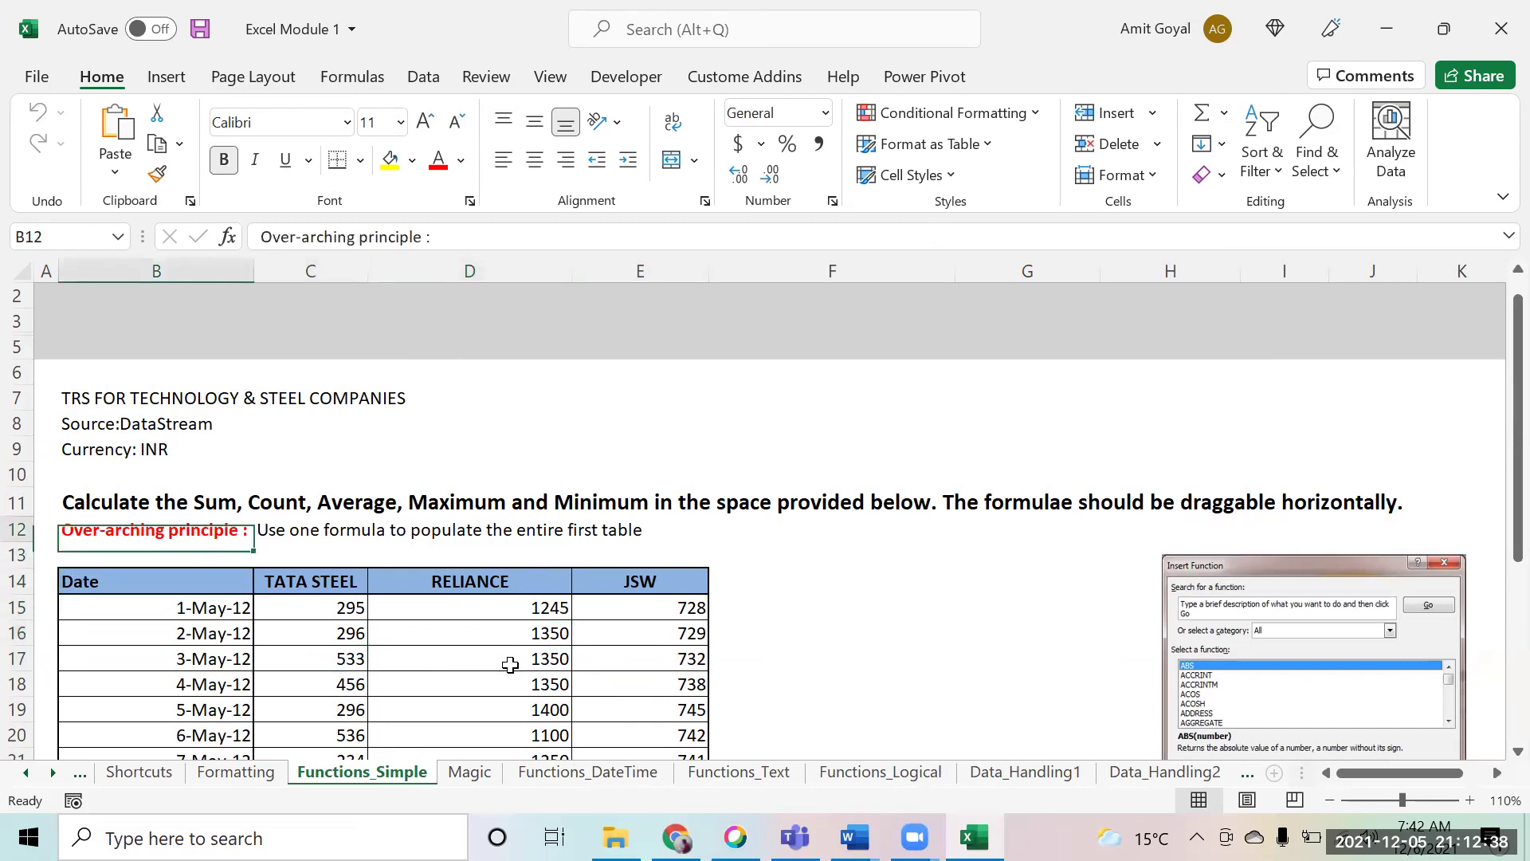
key("Down")
key("Down")
key("Down")
key("Down")
key("Down")
key("Down")
key("Down")
key("Down")
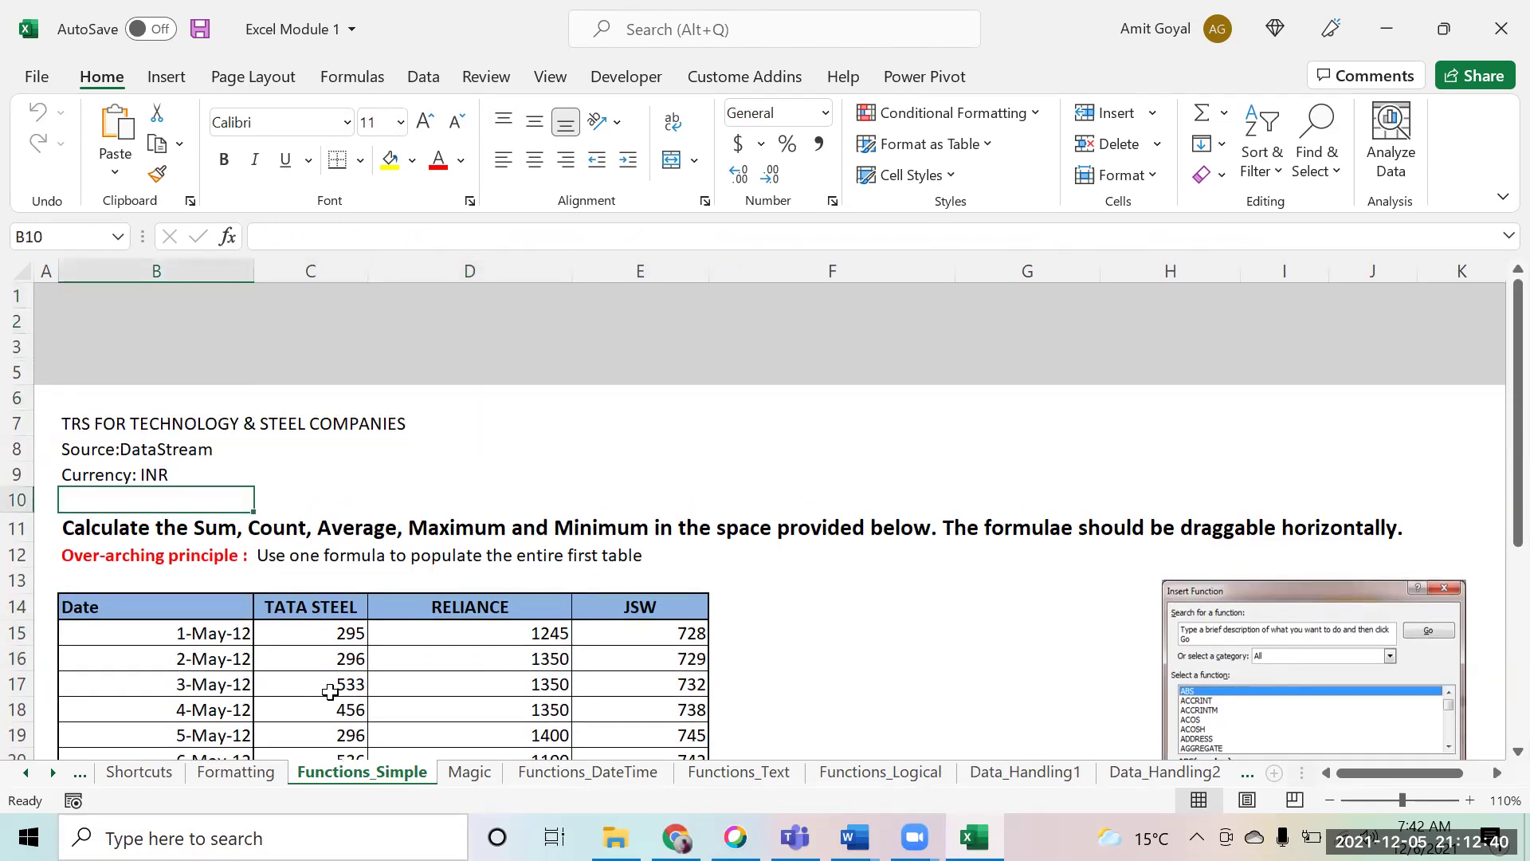
Examine the complete price table for TATA STEEL, RELIANCE and JSW and the blank Descriptives table below it.
left_click(392, 717)
key("Down")
key("Down")
key("Down")
key("Down")
key("Down")
key("Down")
key("Down")
key("Down")
key("Down")
key("Down")
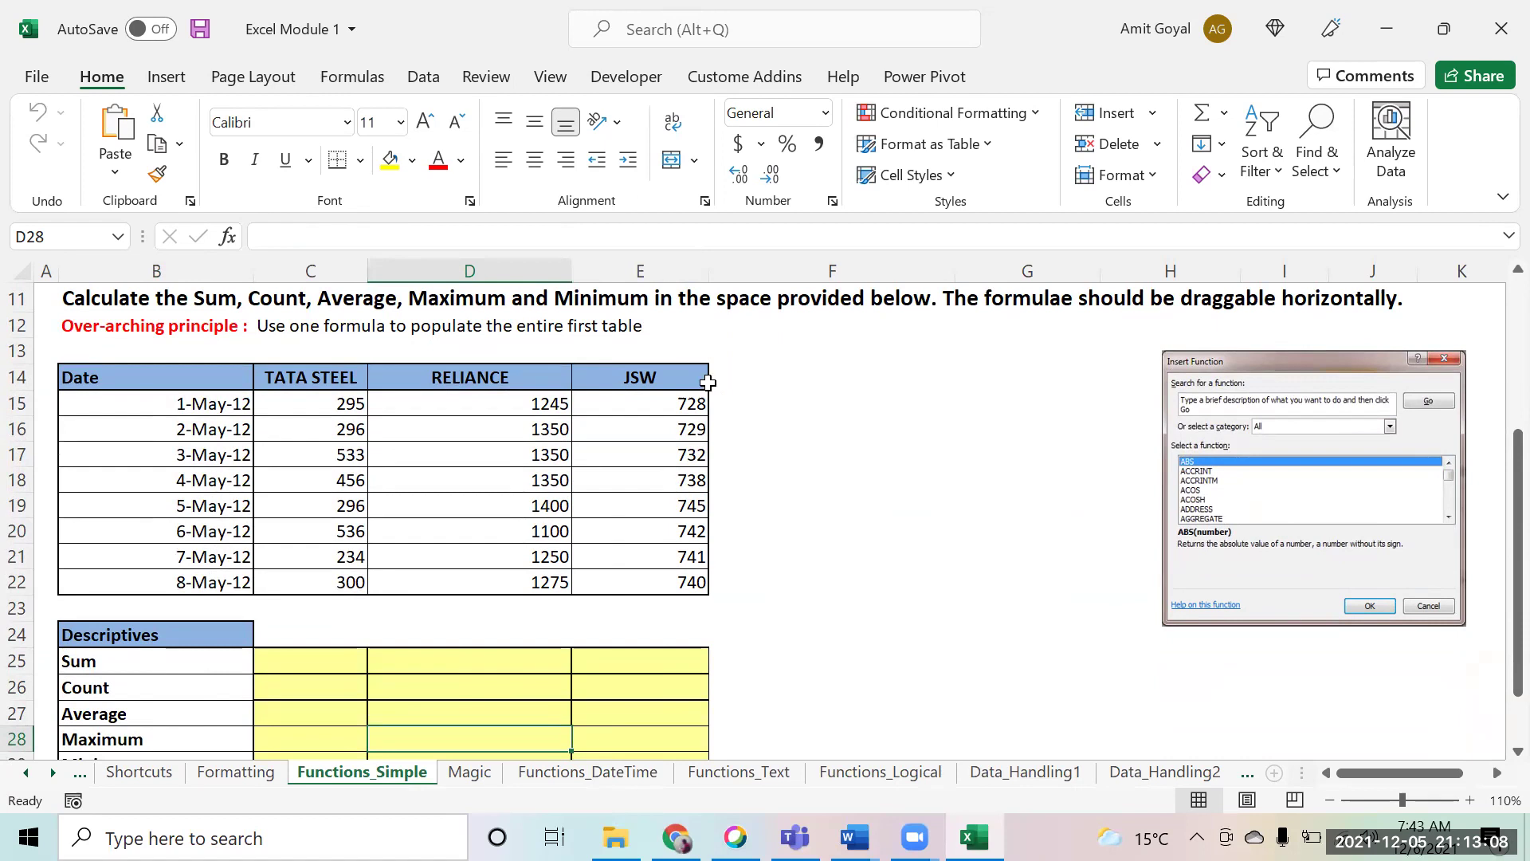
left_click(671, 406)
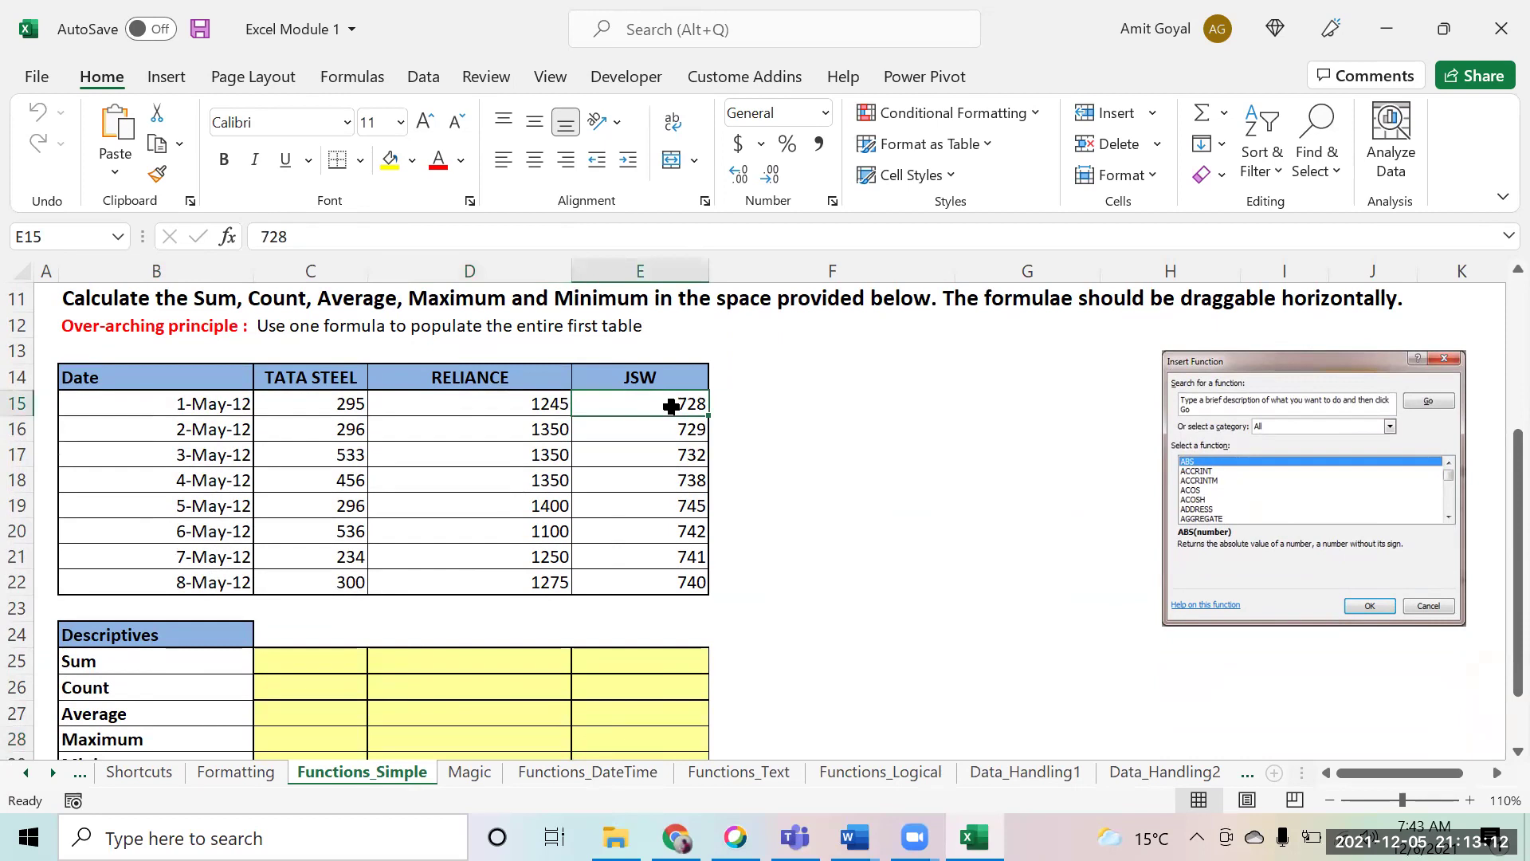
left_click(646, 479)
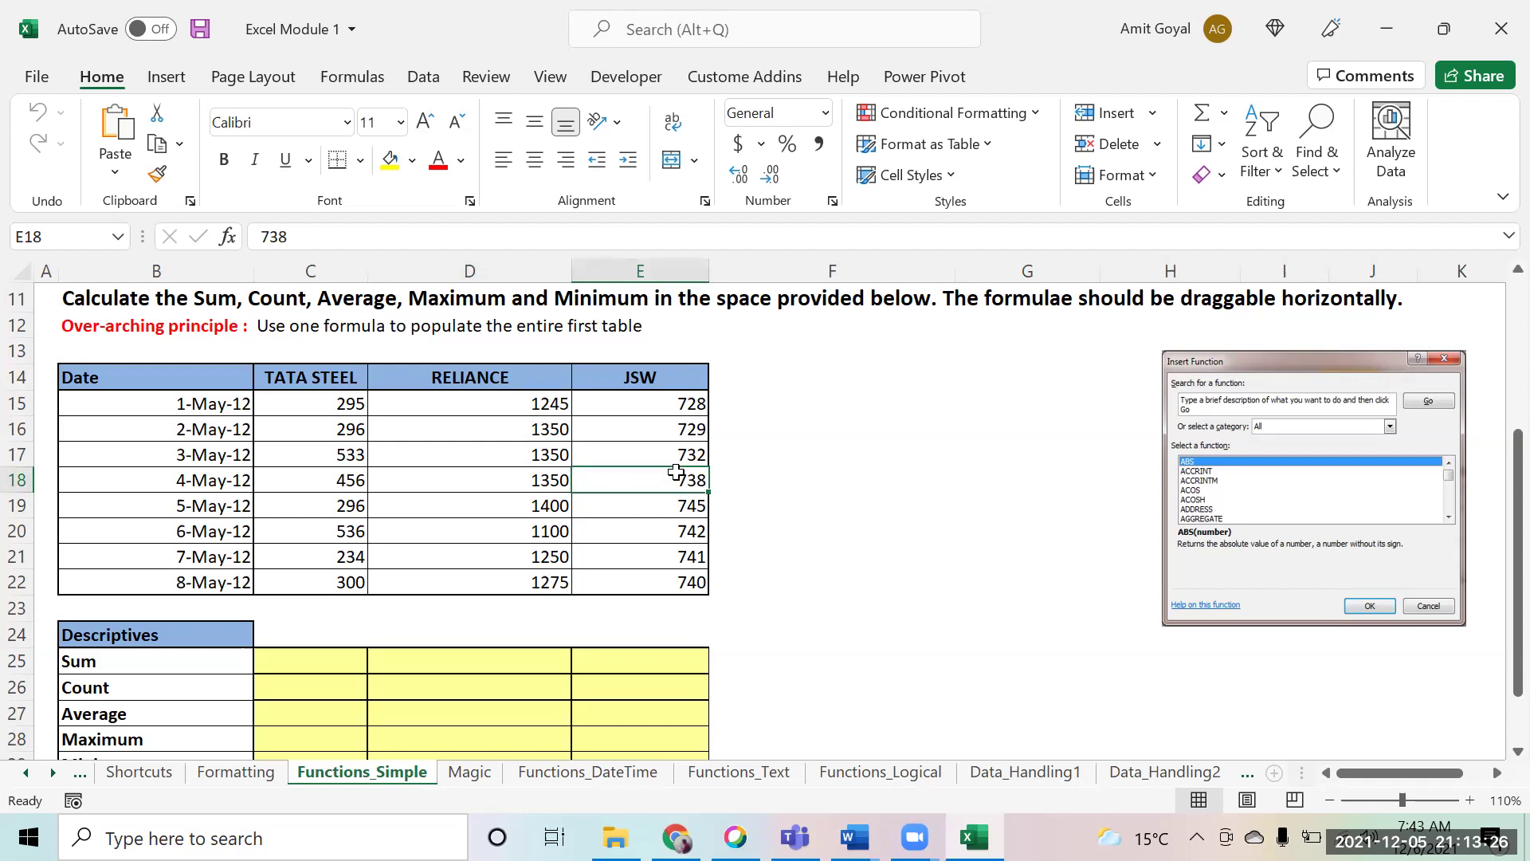
left_click(774, 496)
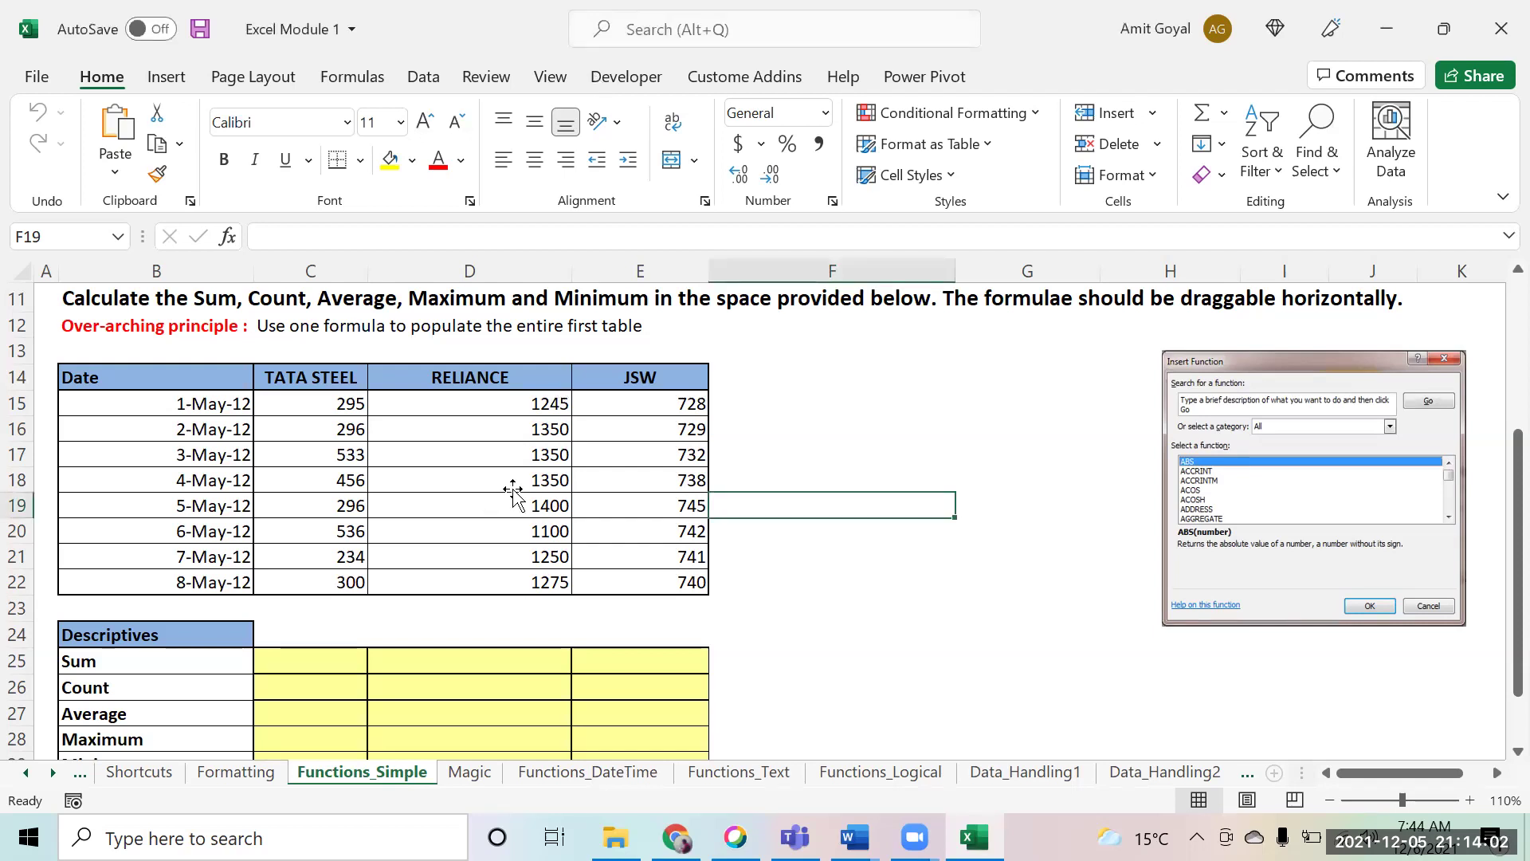
left_click(514, 488)
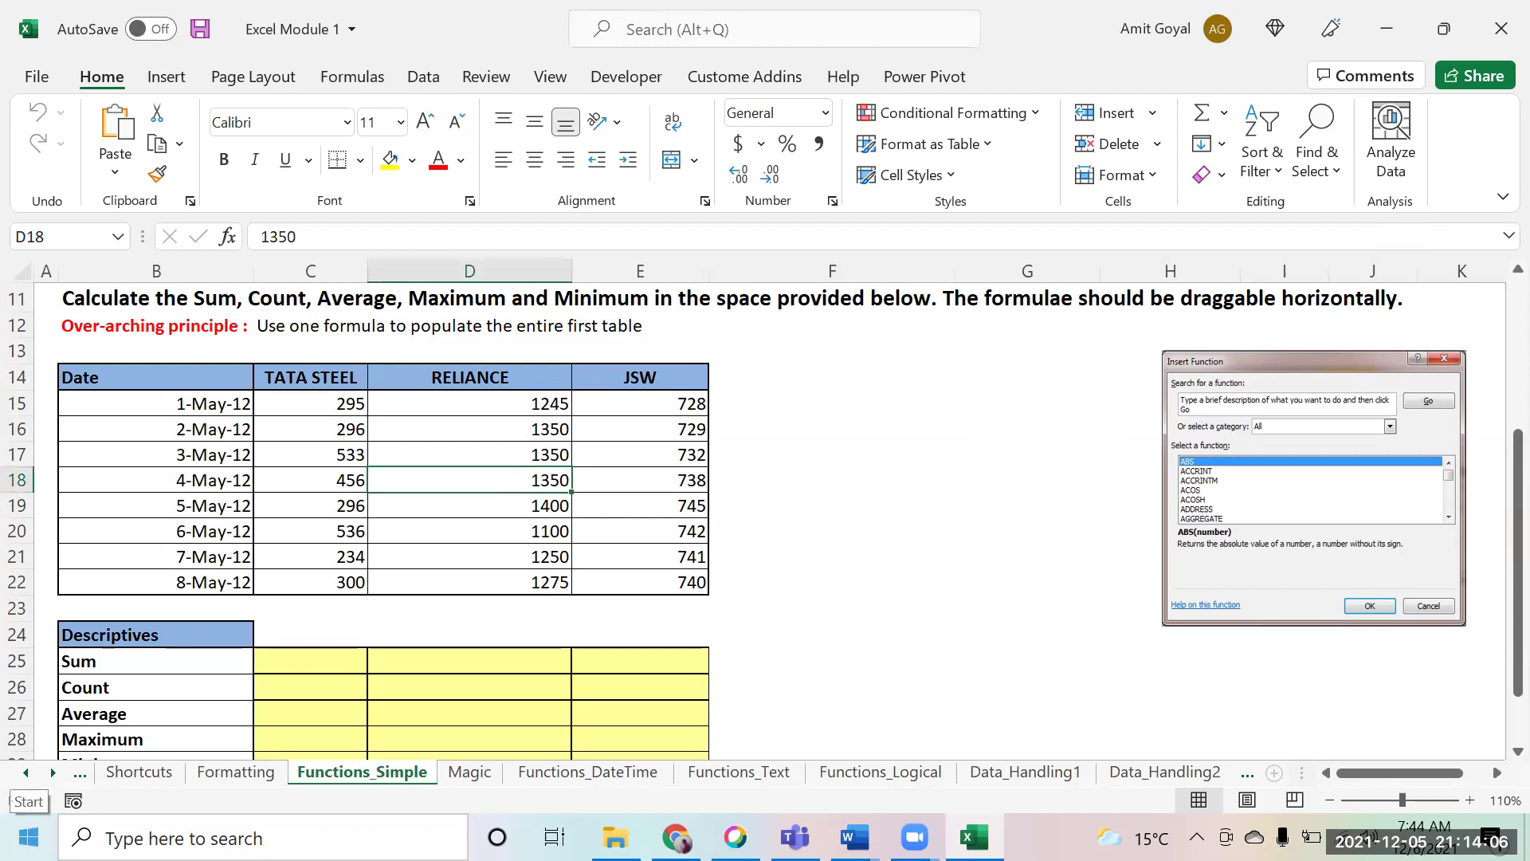
left_click(29, 837)
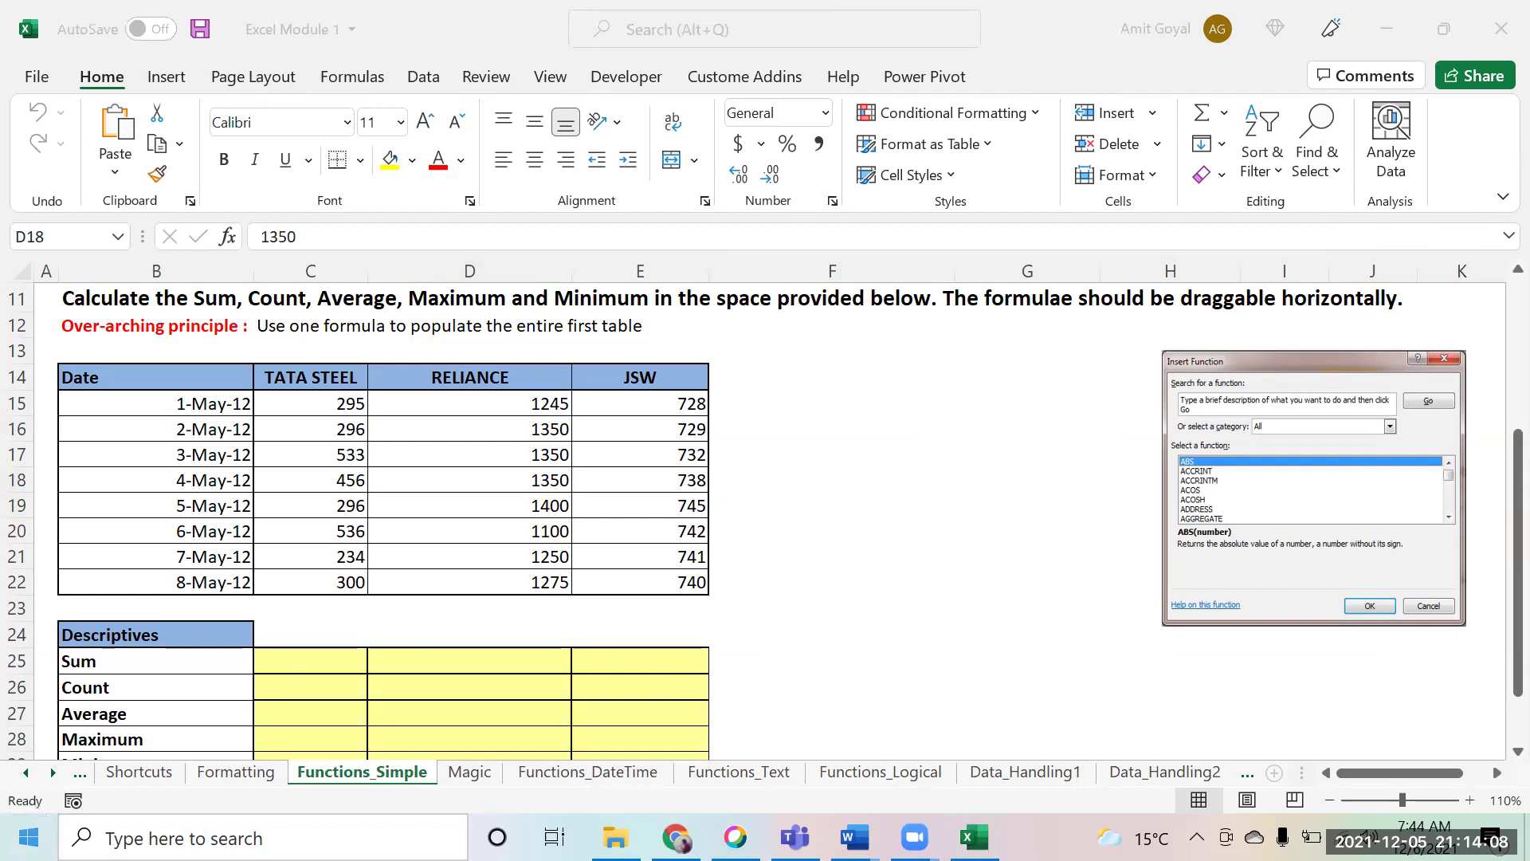
type("exc")
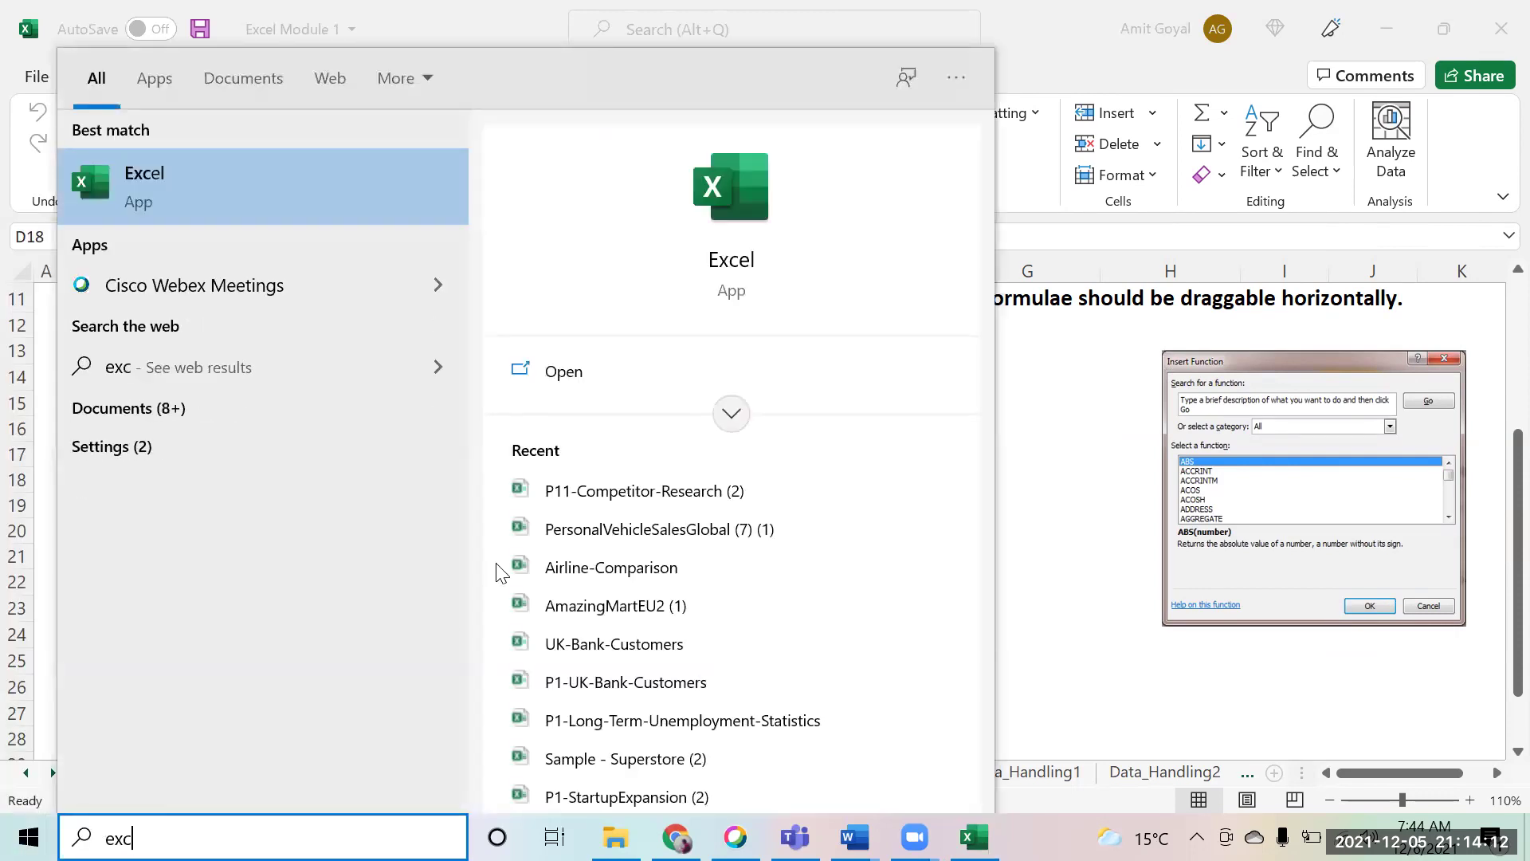
left_click(1017, 410)
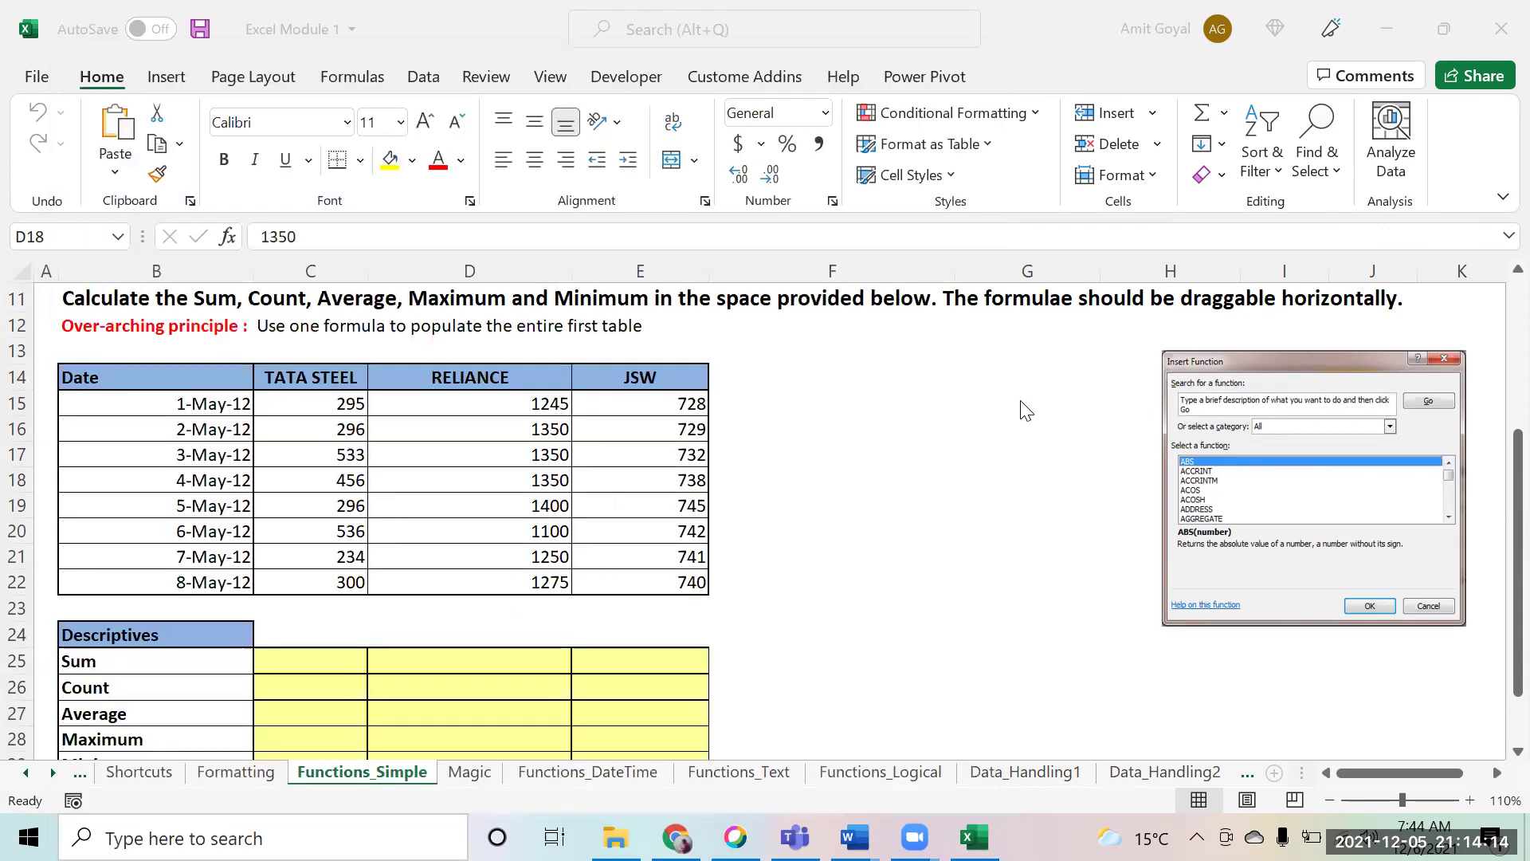
left_click(629, 450)
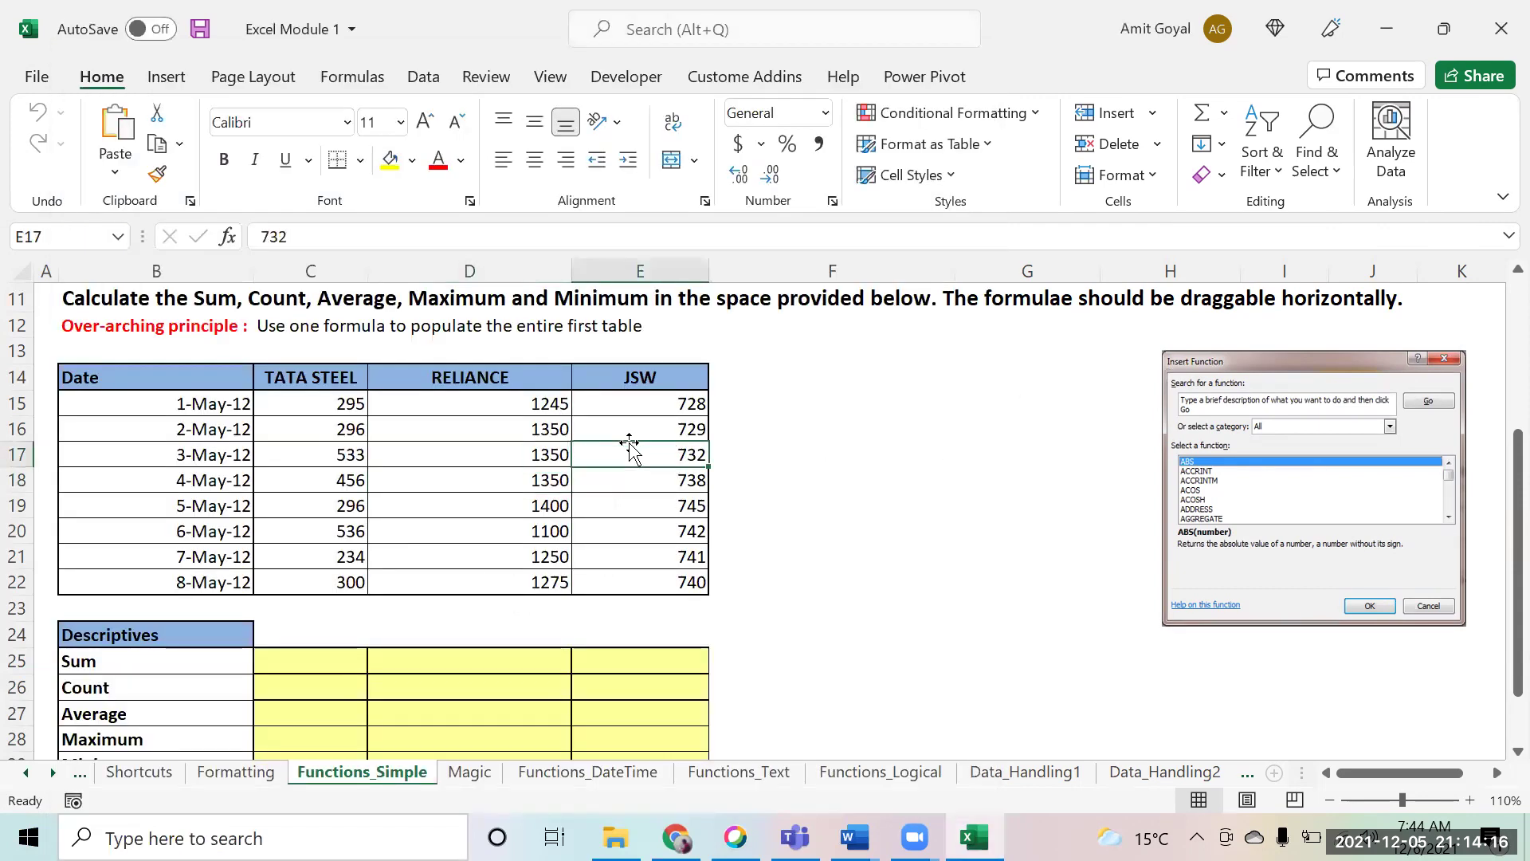
left_click(139, 18)
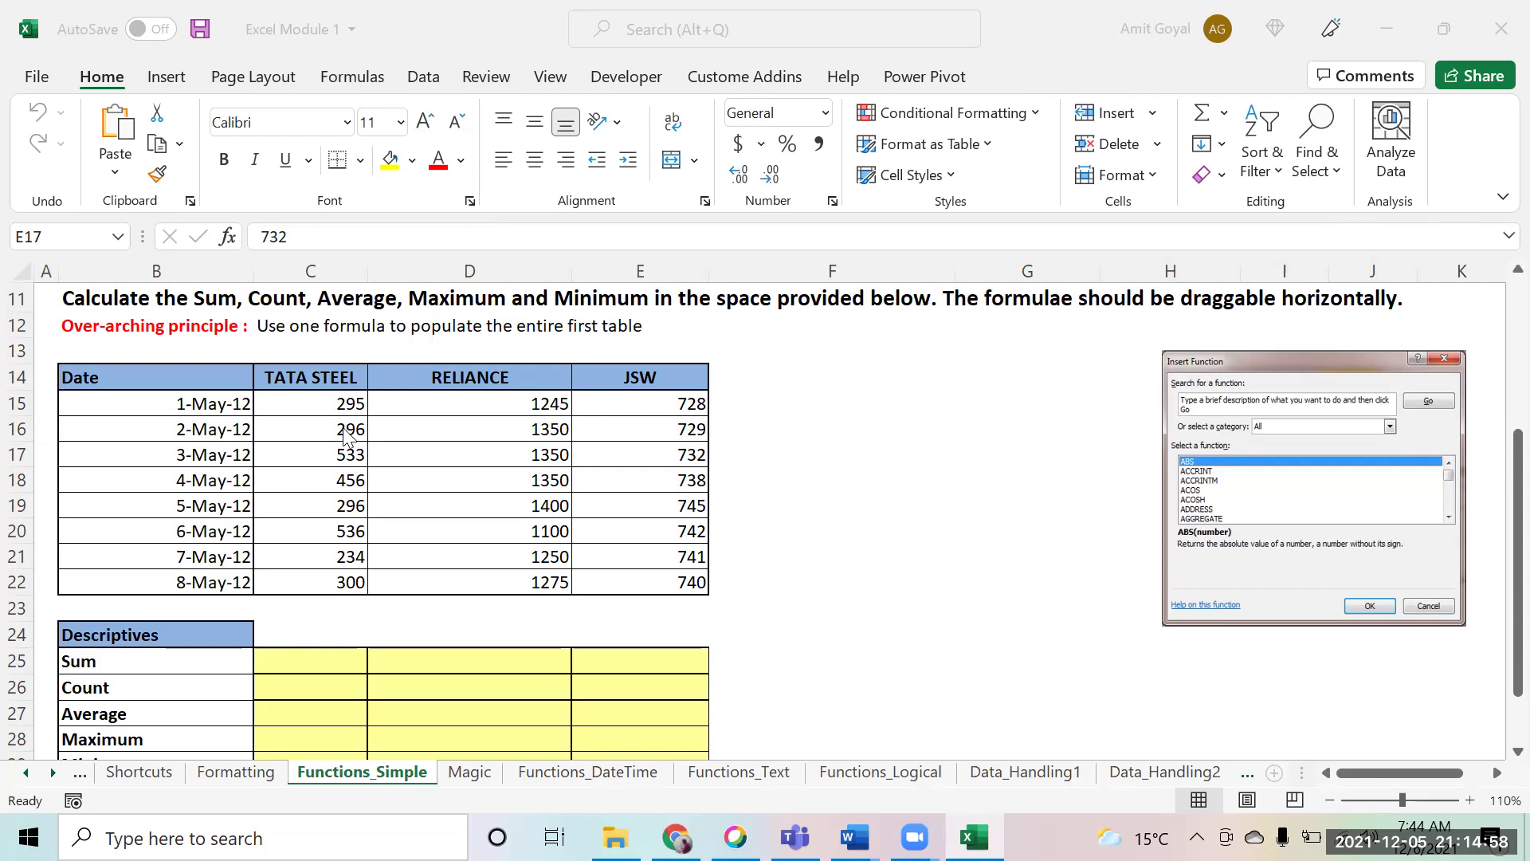
left_click(430, 456)
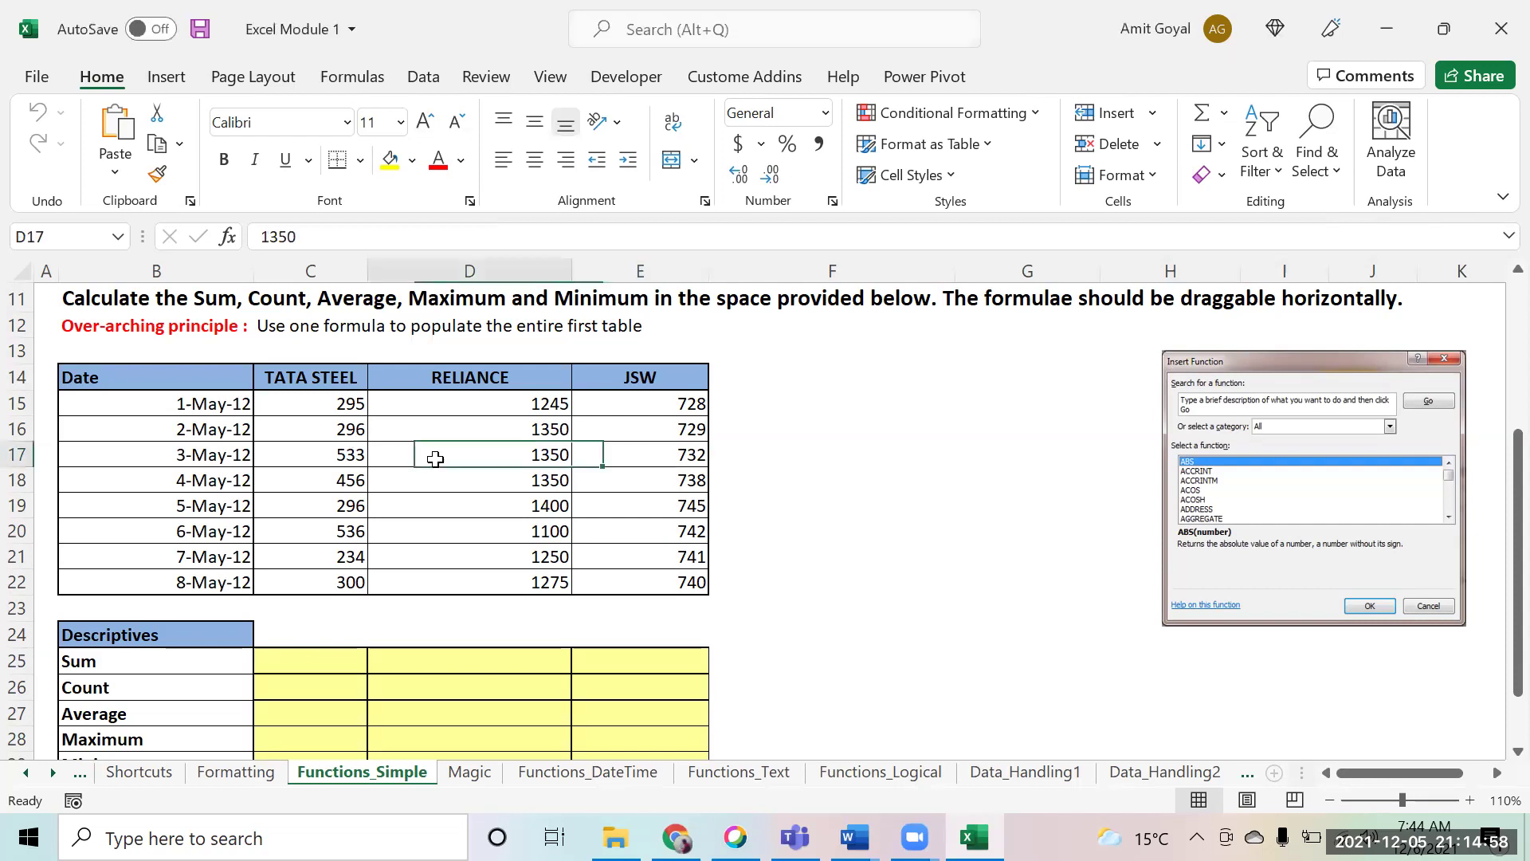
left_click(307, 497)
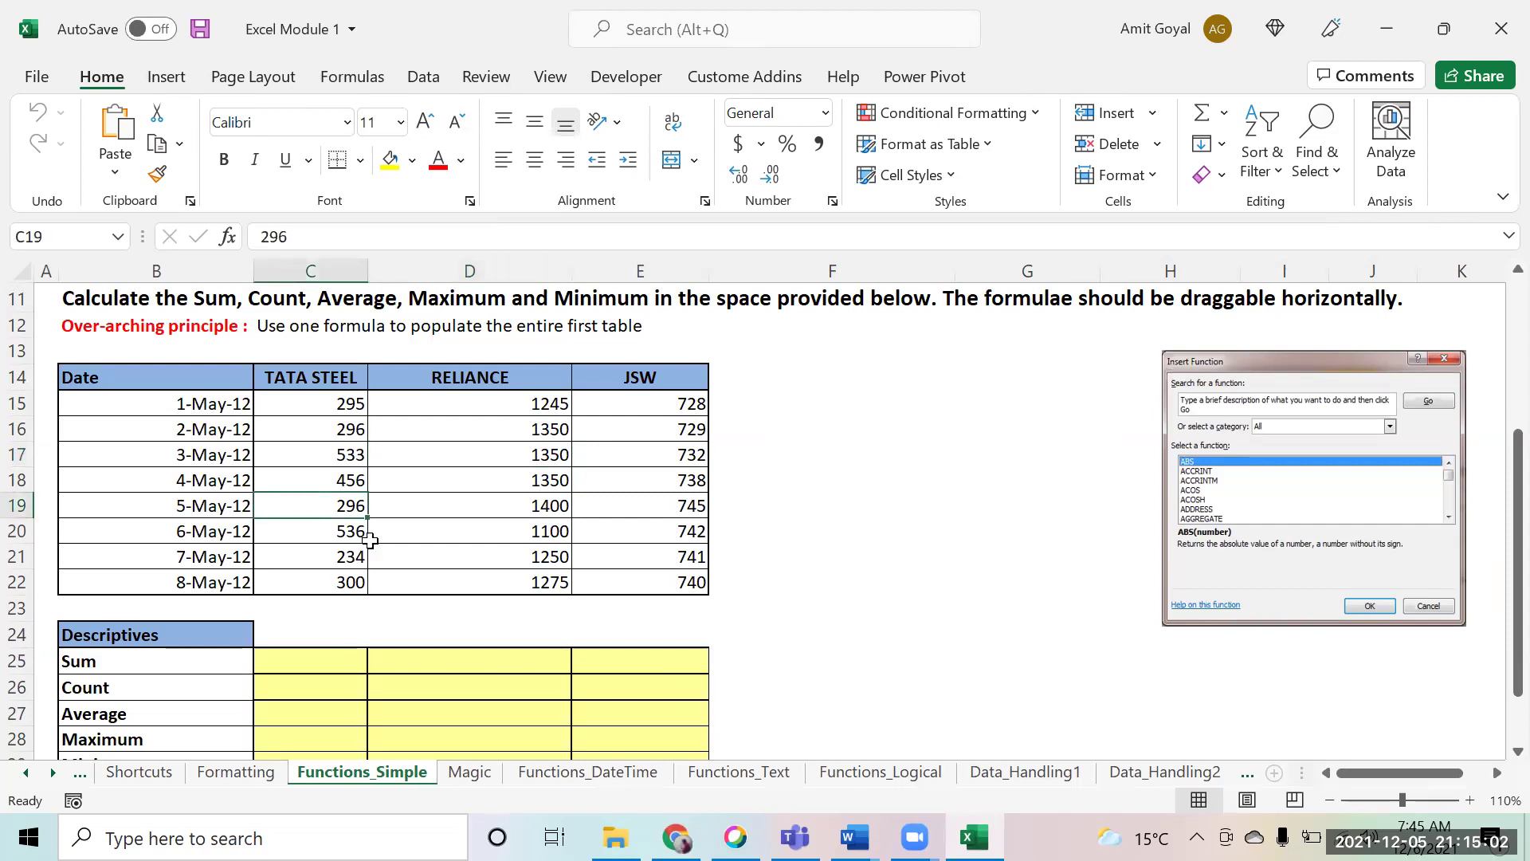
left_click(445, 579)
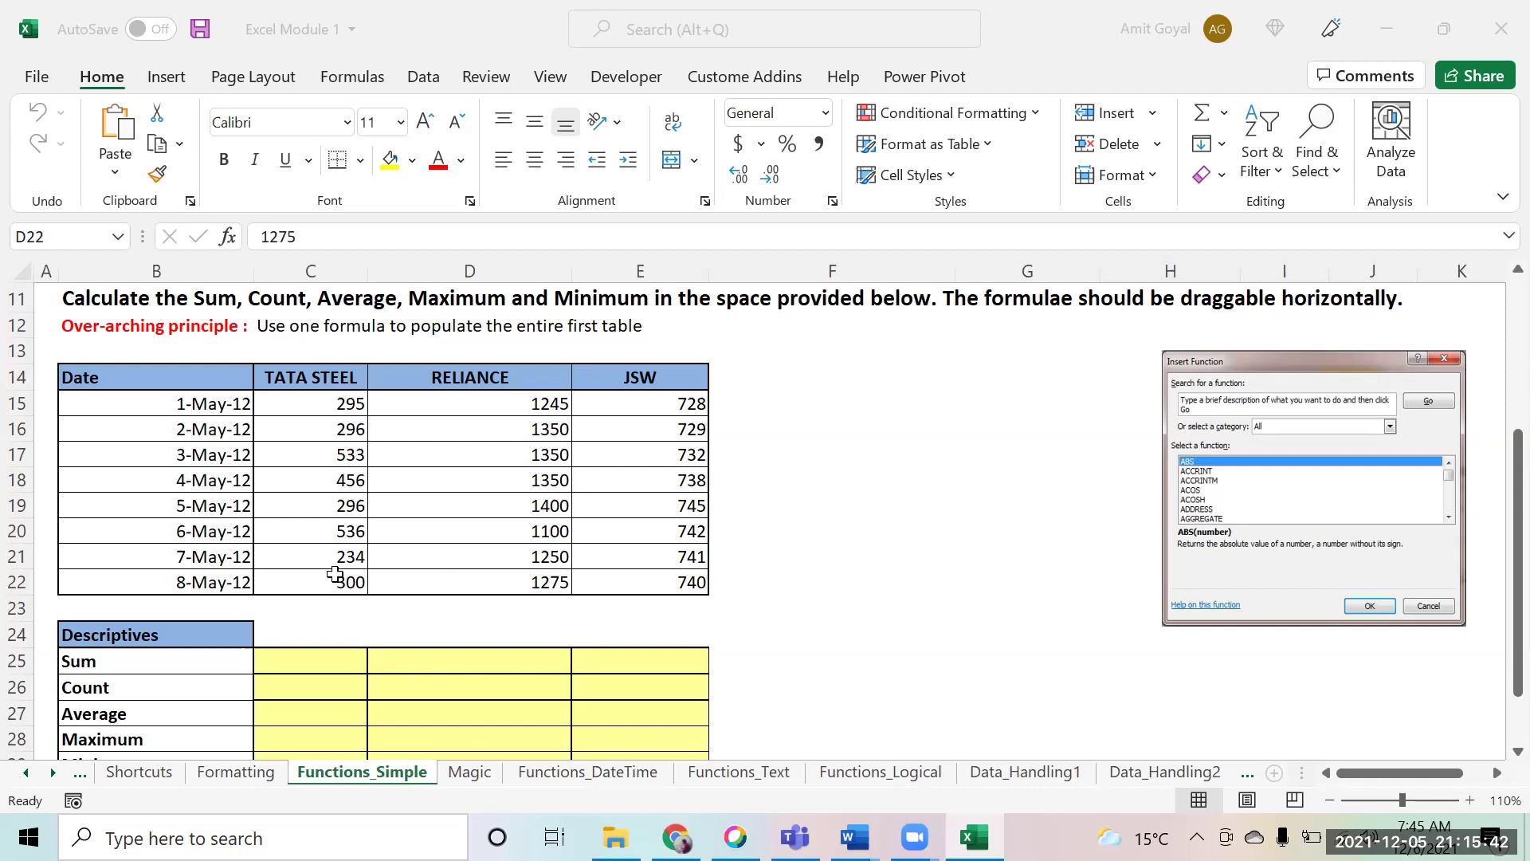
Examine the Descriptives rows and how they relate to the price data above them.
left_click(365, 636)
key("Down")
key("Down")
key("Down")
key("Down")
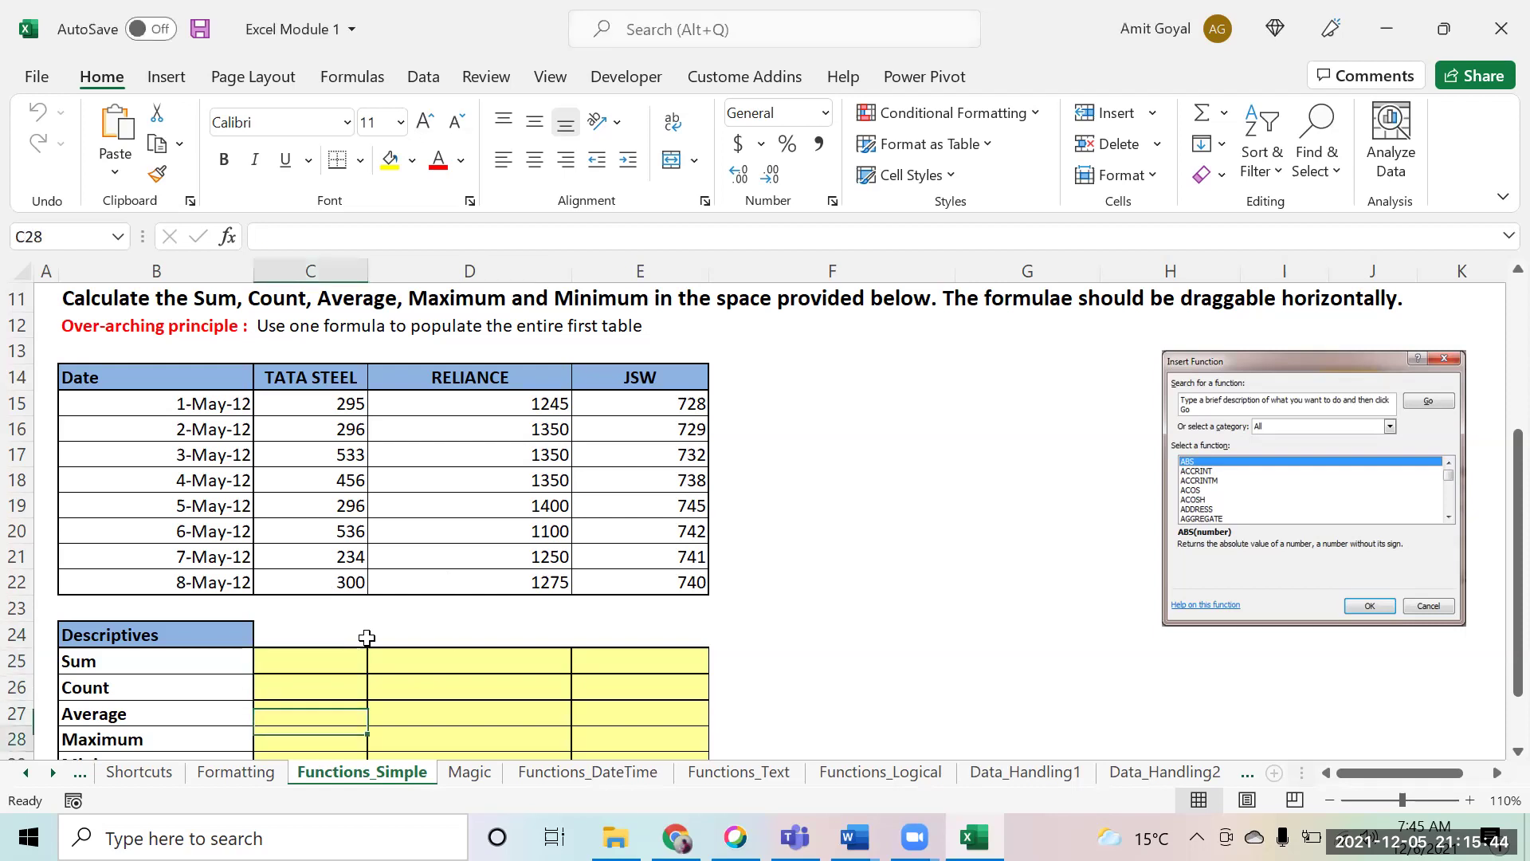
key("Up")
key("Up")
key("Up")
key("Up")
key("Up")
key("Up")
key("Up")
key("Up")
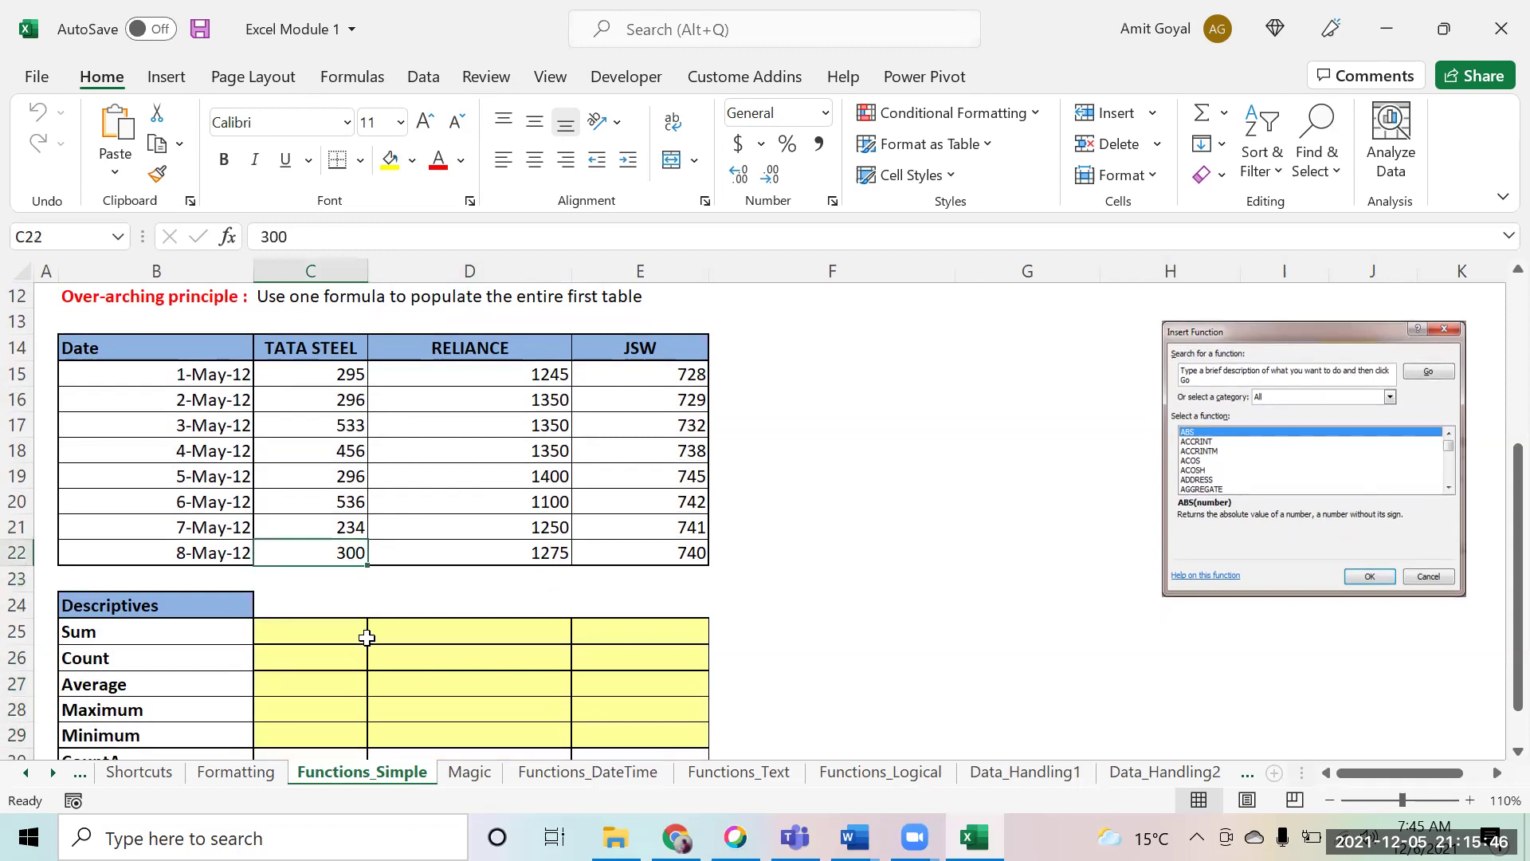
key("Right")
key("Right")
key("Right")
key("Right")
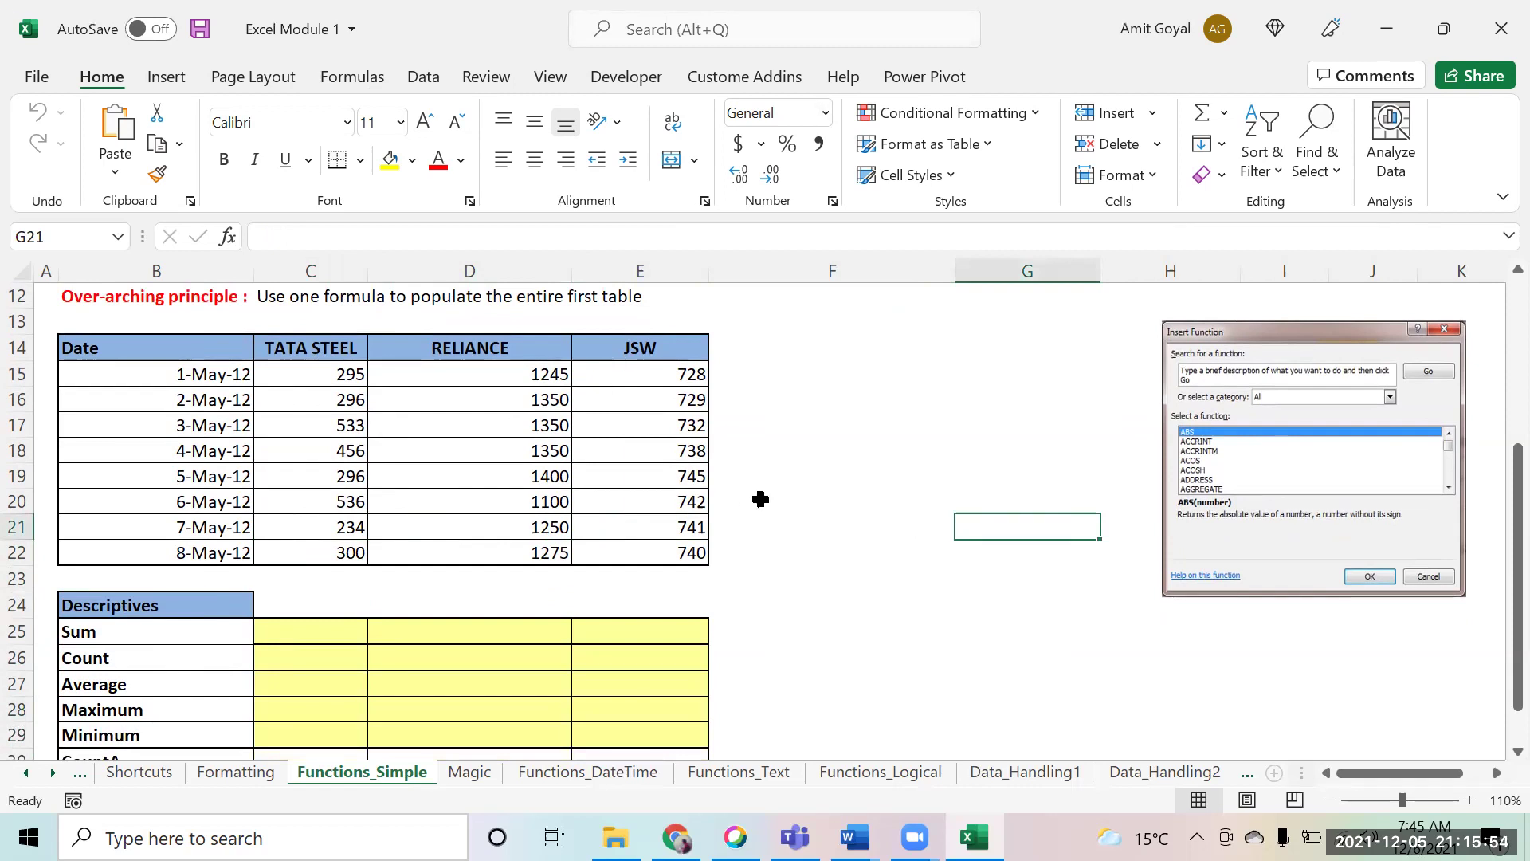
Enter the note "Functions are also called as formulas" in cell F19 beside the price table.
key("Up")
key("Left")
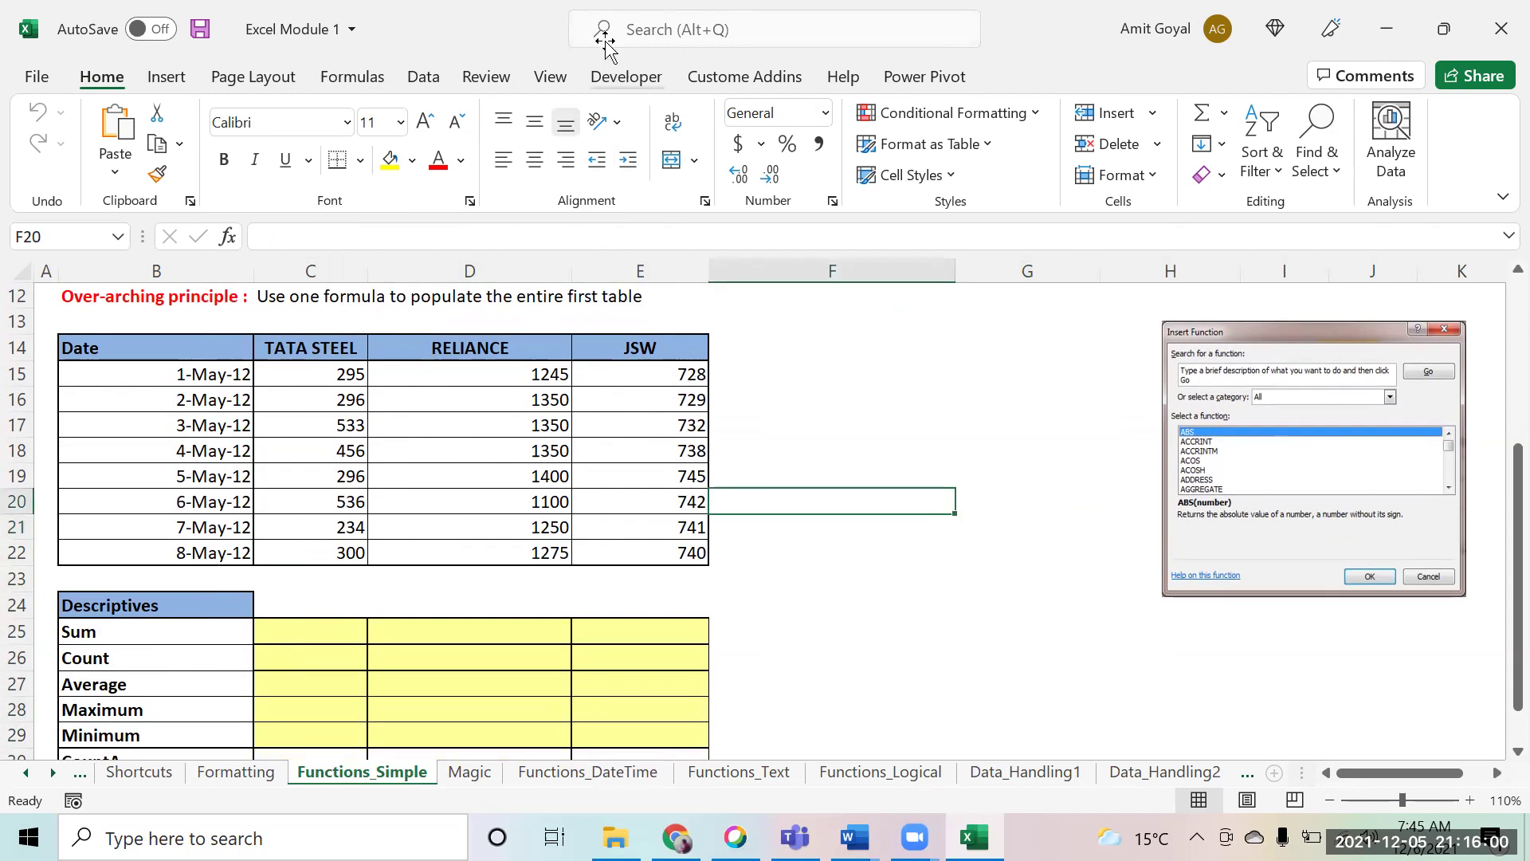
key("Down")
key("Down")
key("Up")
key("Up")
key("Up")
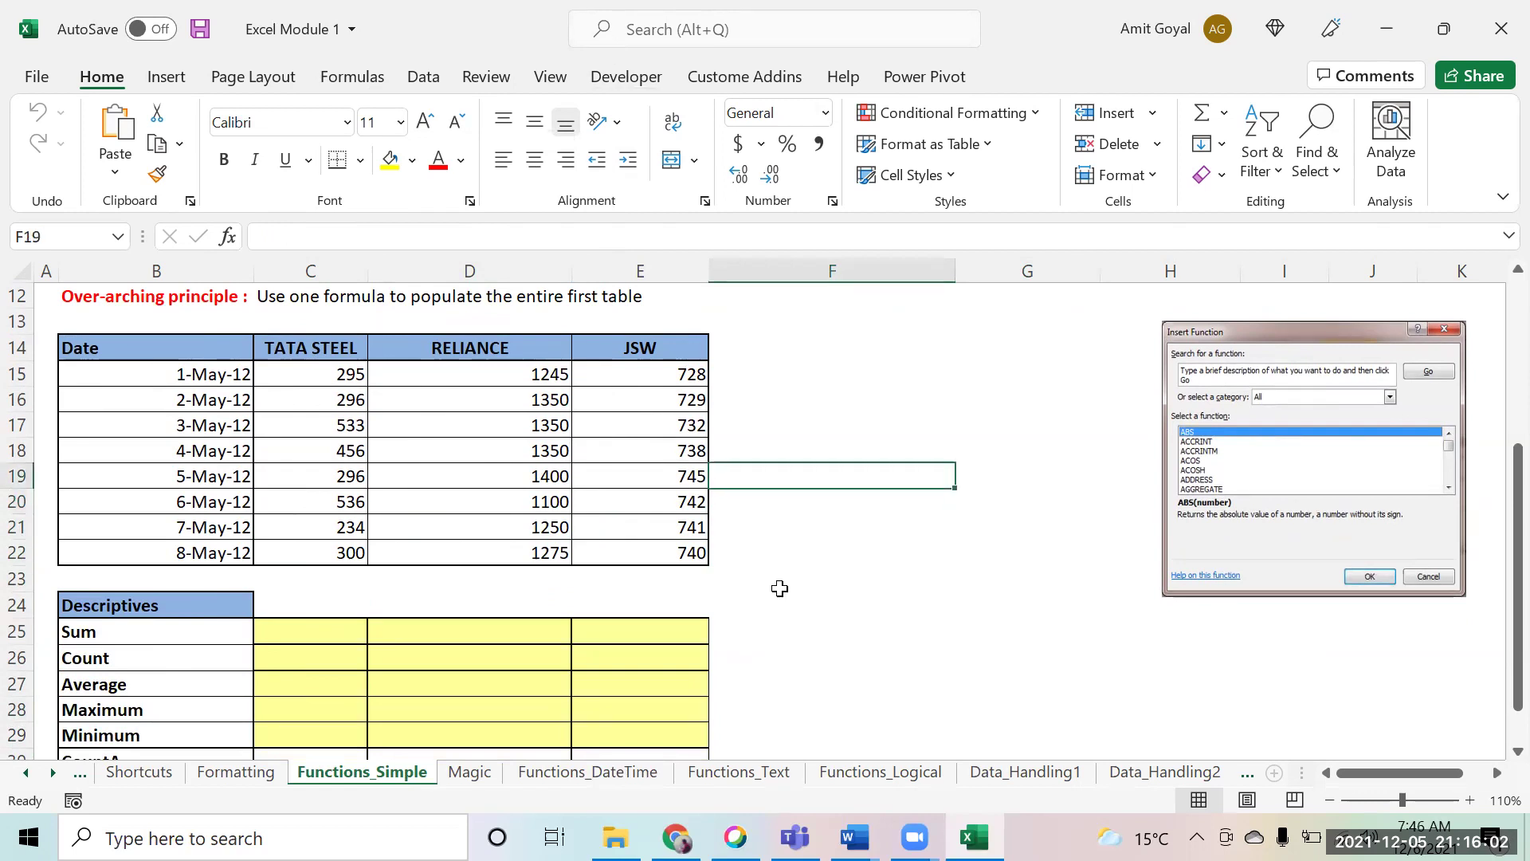
type("Function")
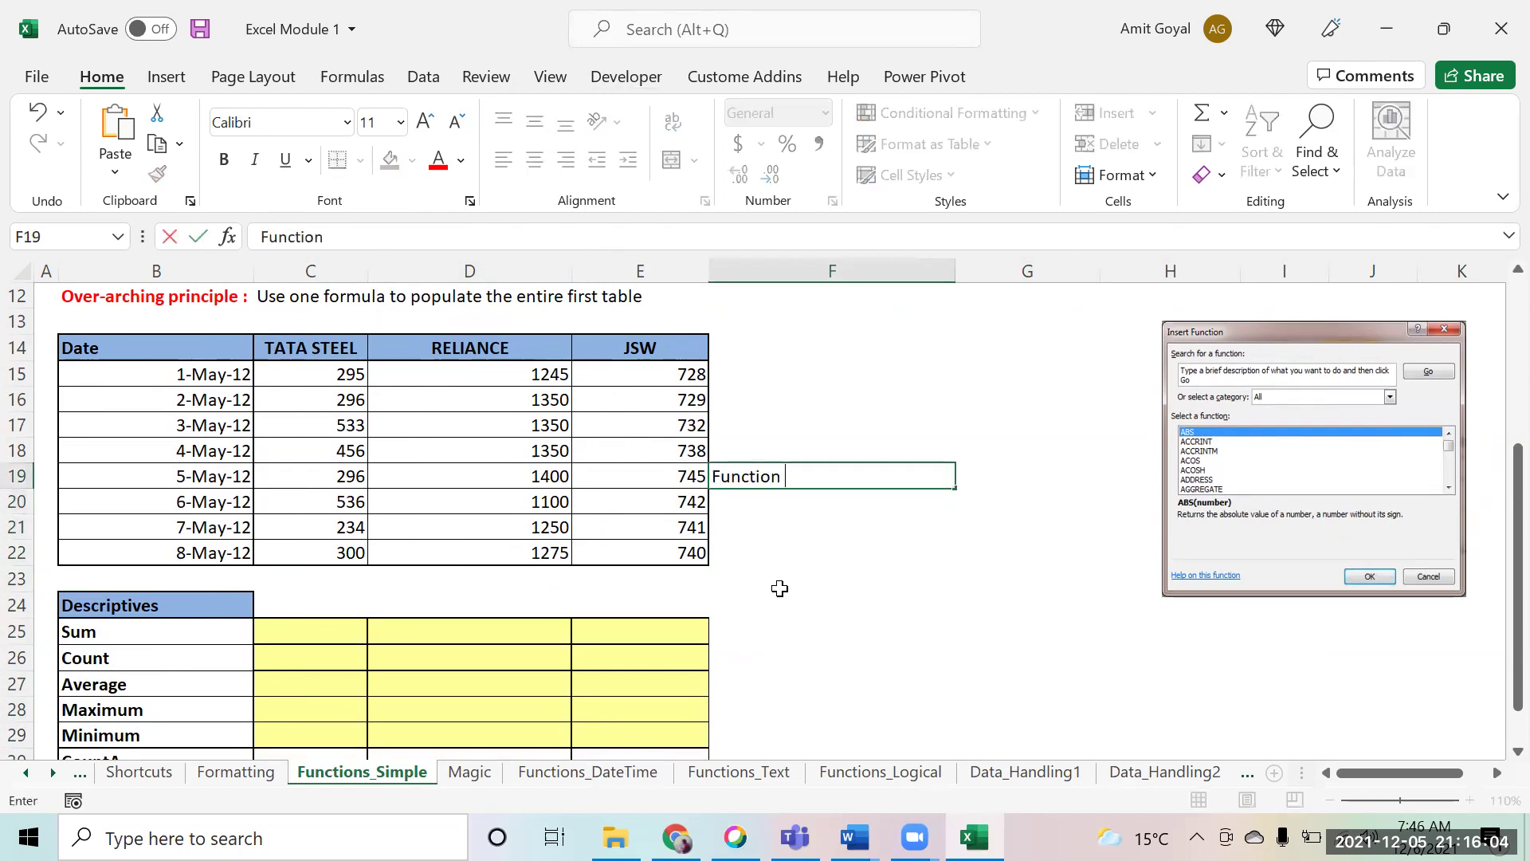
type("s are also calles")
key("BackSpace")
key("BackSpace")
type("d as formulas")
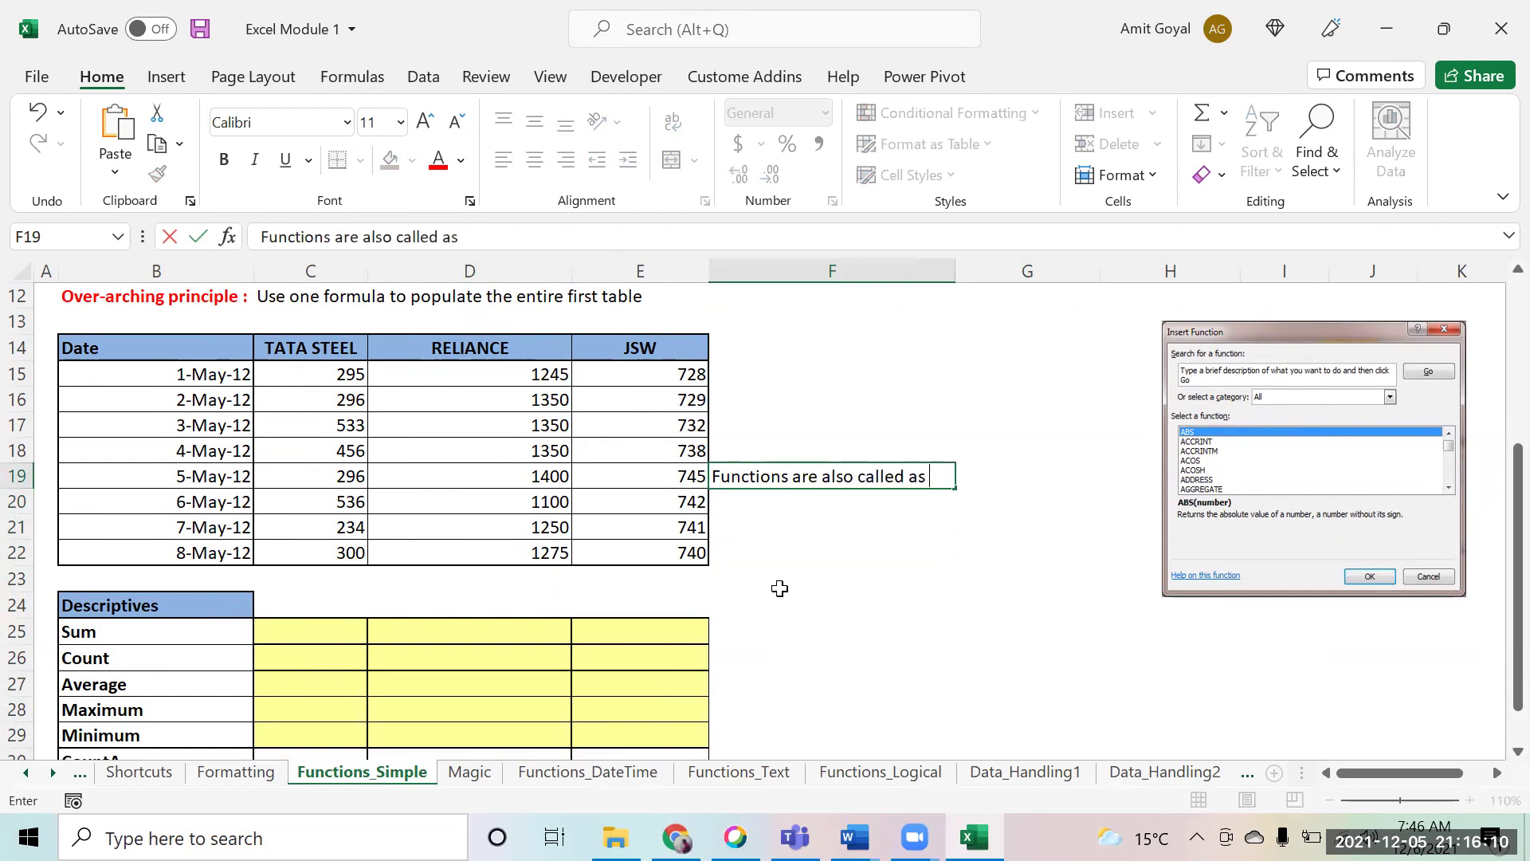
key("Return")
key("Up")
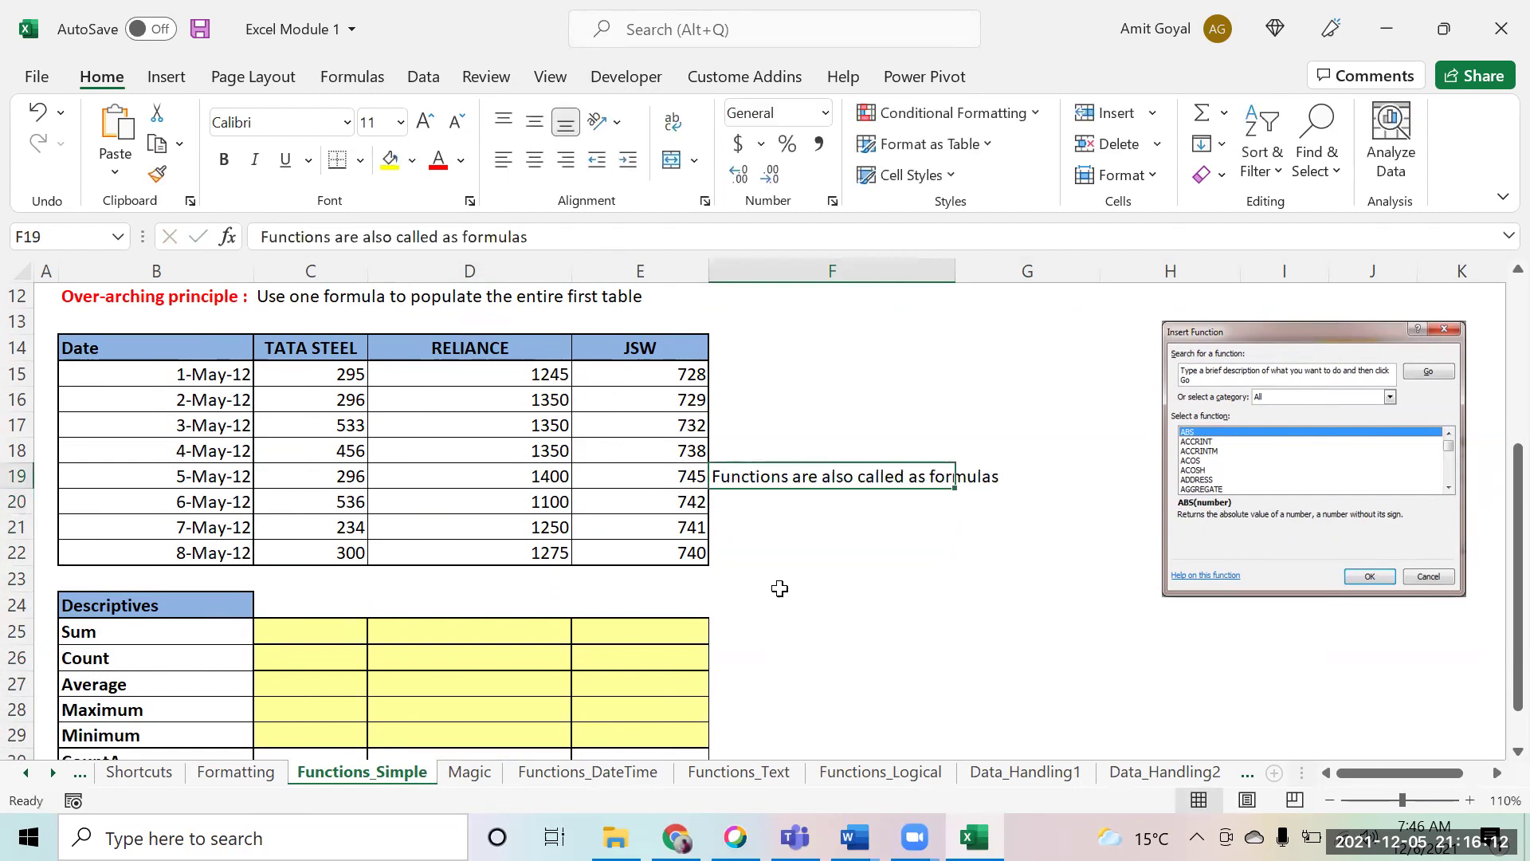
Browse the Financial, Logical, Text and Date & Time categories of the function library.
left_click(342, 80)
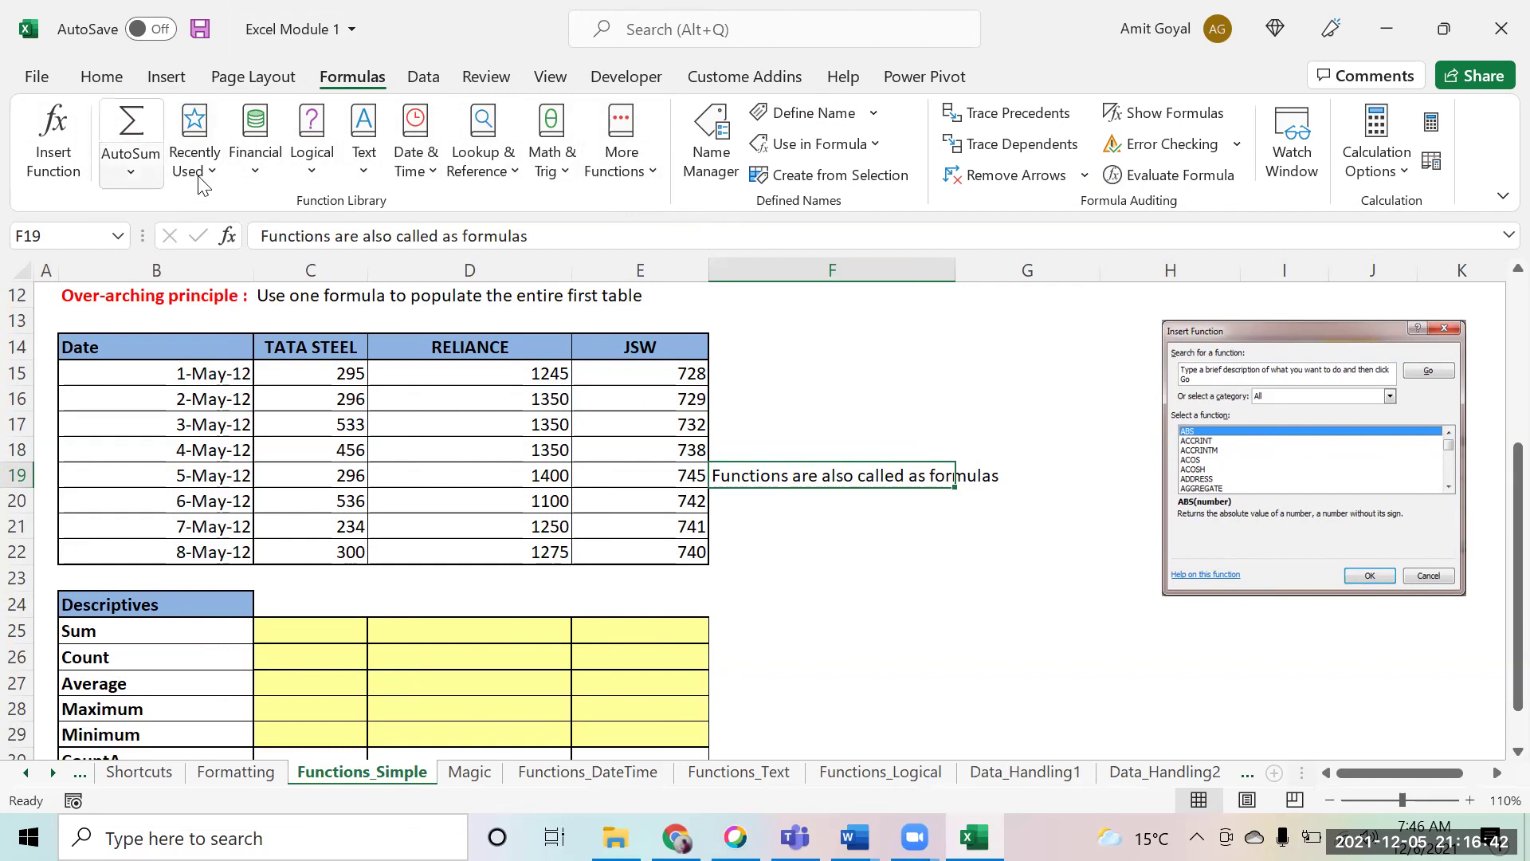
left_click(256, 171)
left_click(257, 177)
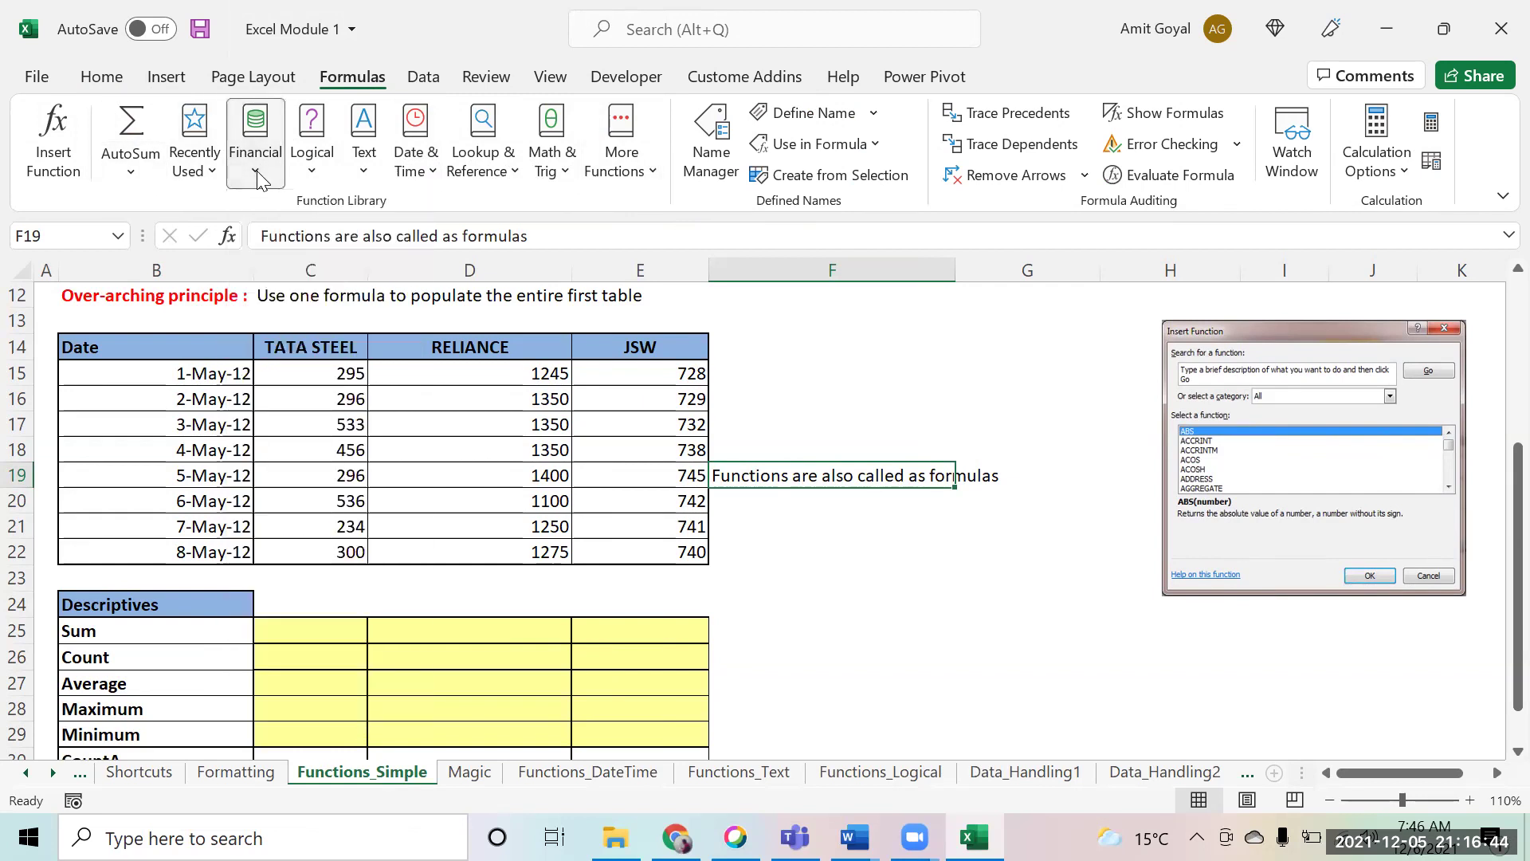
left_click(314, 168)
left_click(314, 168)
left_click(378, 176)
left_click(435, 171)
left_click(435, 170)
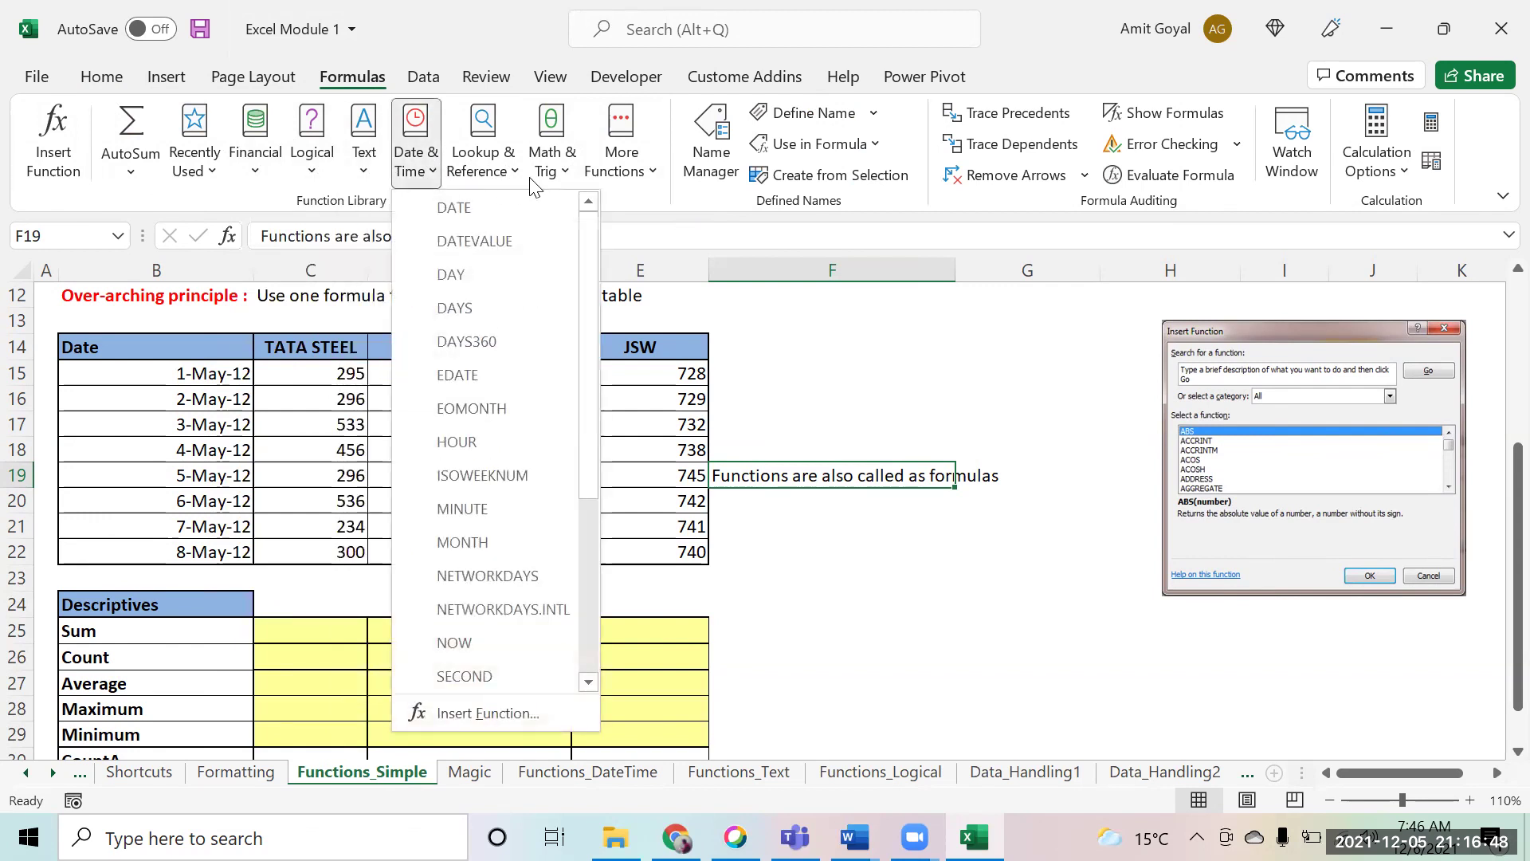
left_click(832, 314)
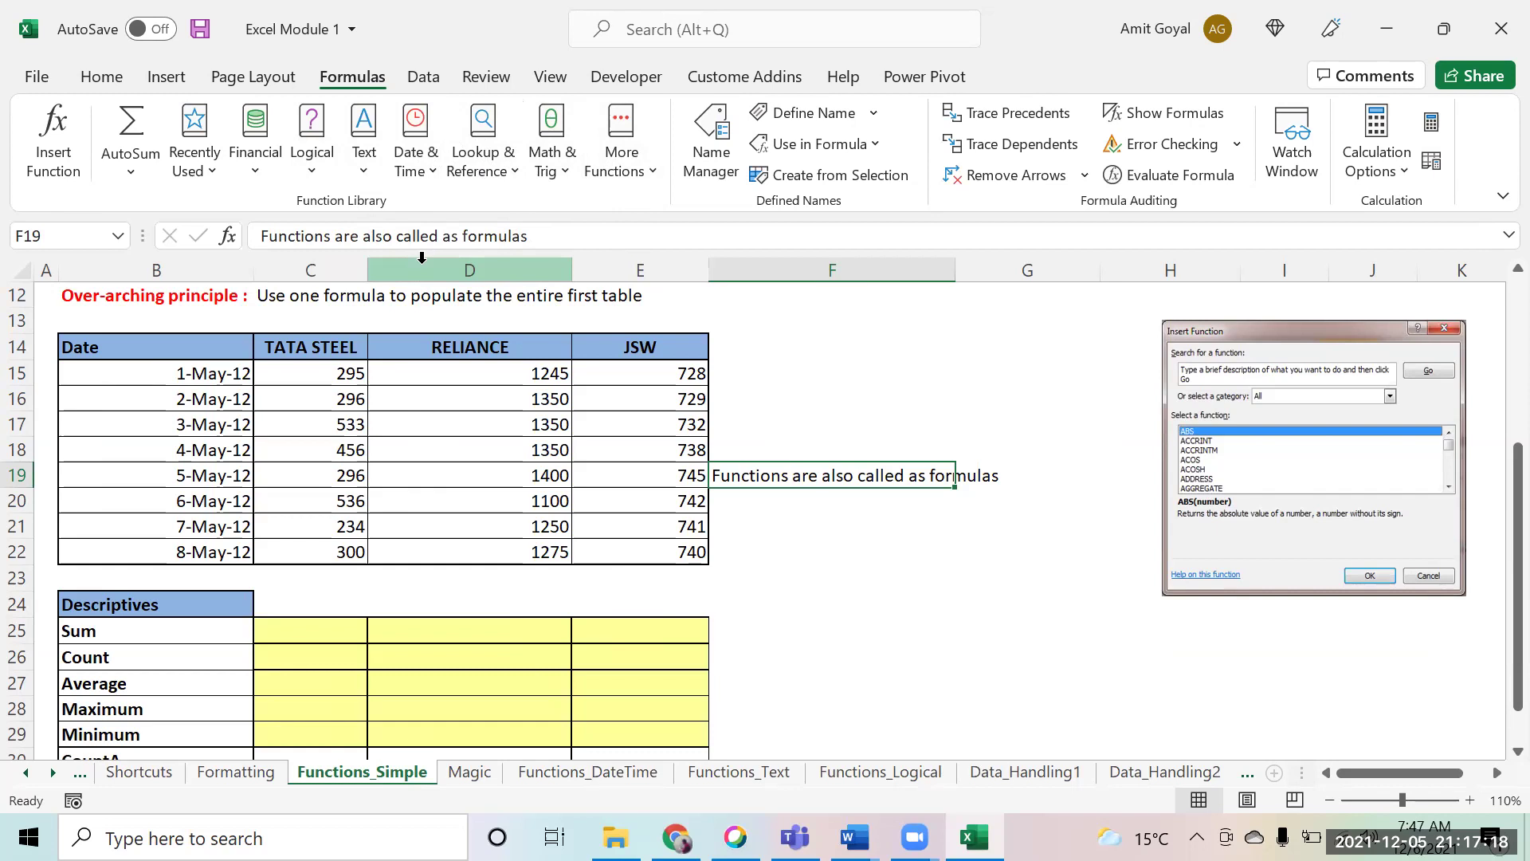
key("Down")
key("Down")
key("Down")
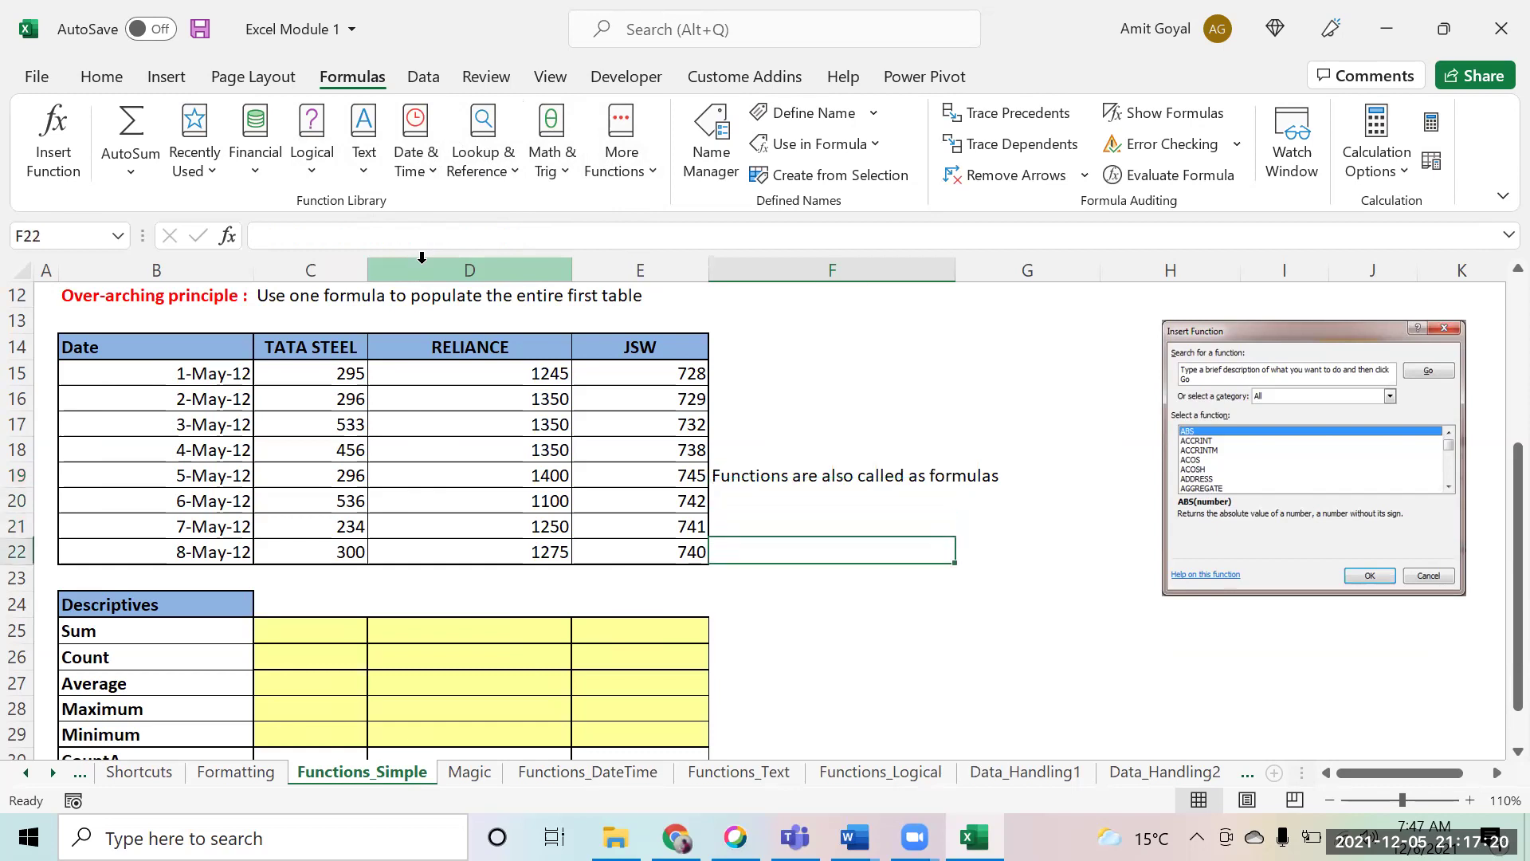
key("Left")
key("Left")
key("Left")
key("Left")
key("Left")
key("Up")
key("Up")
key("Up")
key("Up")
key("Up")
key("Right")
key("Right")
key("Right")
key("Right")
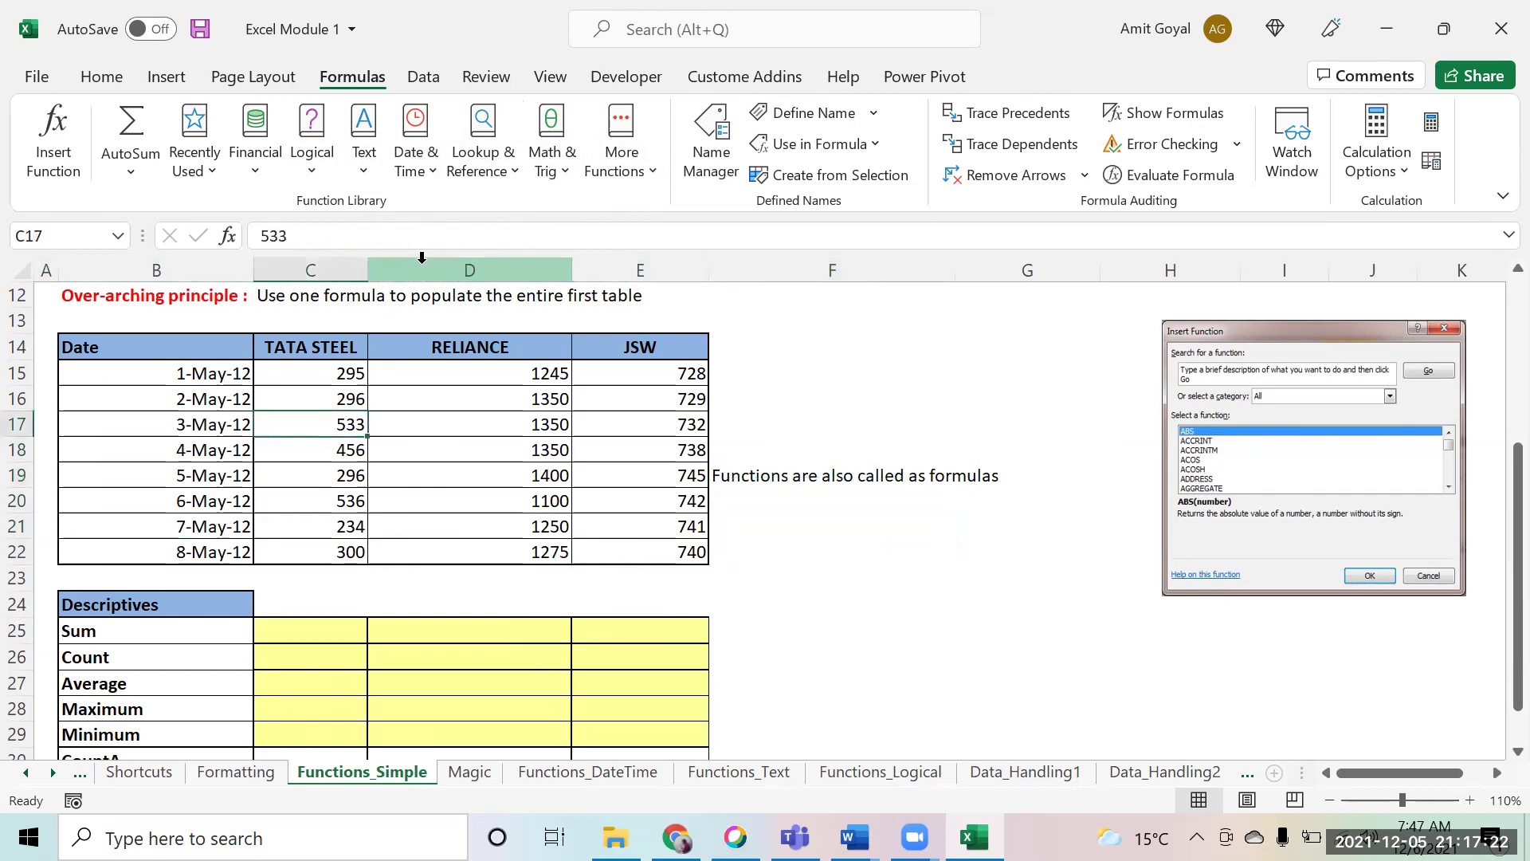
Highlight the TATA STEEL, RELIANCE and JSW price columns one after another, each from its header down to row 22.
key("Left")
key("Left")
key("Up")
key("Up")
key("Up")
key("Left")
key("Left")
key("Right")
key("Right")
key("Down")
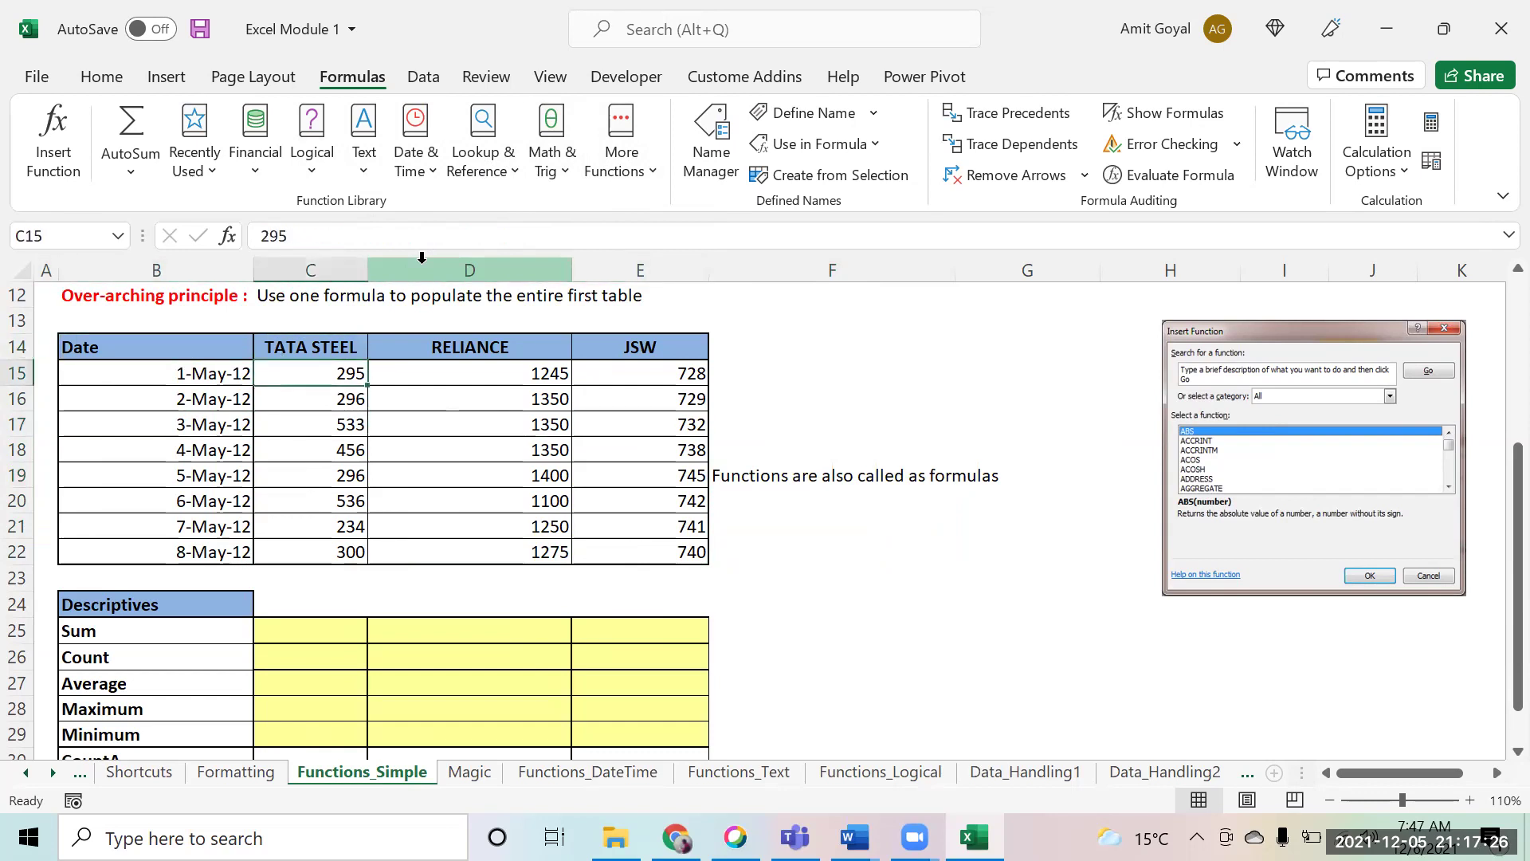
key("ctrl+shift+Down")
key("Up")
key("Down")
key("Right")
key("Up")
key("ctrl+shift+Down")
key("Up")
key("Down")
key("Down")
key("Right")
key("Up")
key("ctrl+shift+Down")
key("Up")
key("Down")
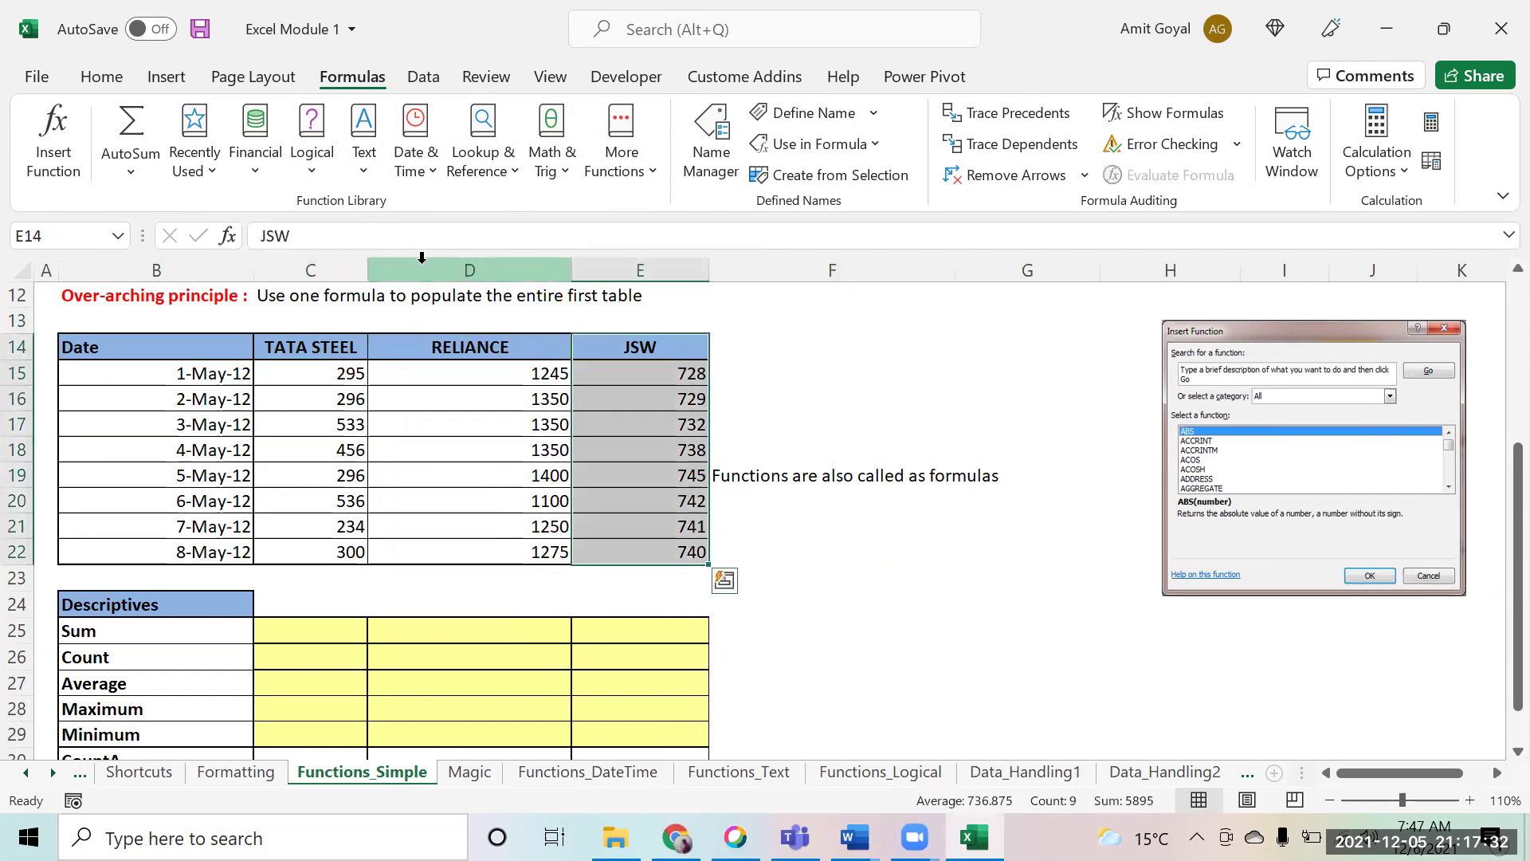
Select the three company columns together, from the TATA STEEL header to the last JSW price (C14:E22).
key("Left")
key("Left")
key("Left")
key("Right")
key("ctrl+shift+Down")
key("shift+Right")
key("shift+Right")
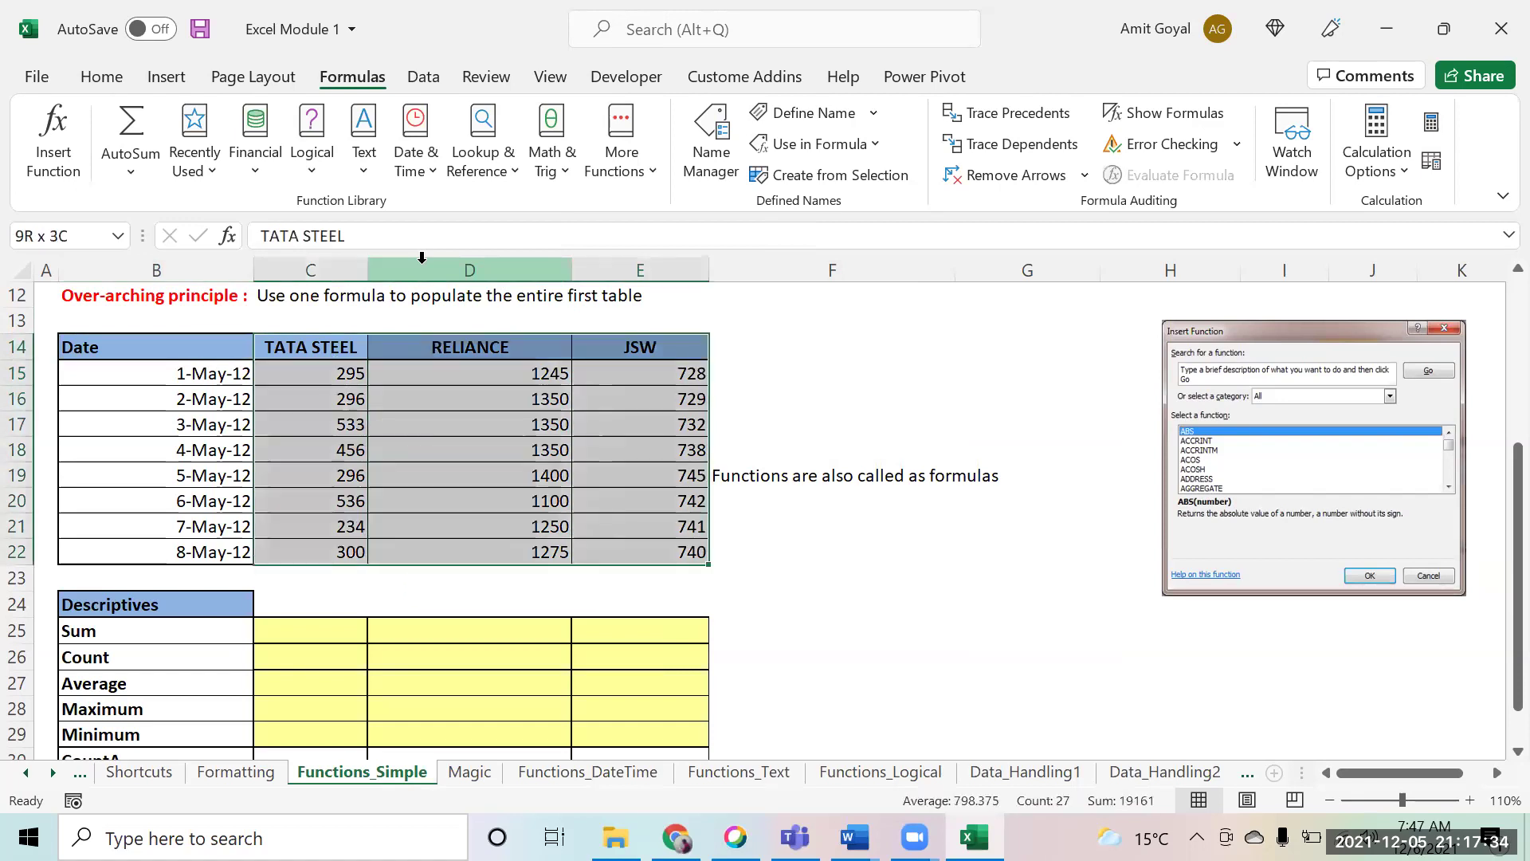
Go through the entries in the price table's Date column.
key("Left")
key("Down")
key("Down")
key("Down")
key("Down")
key("Down")
key("Down")
key("Down")
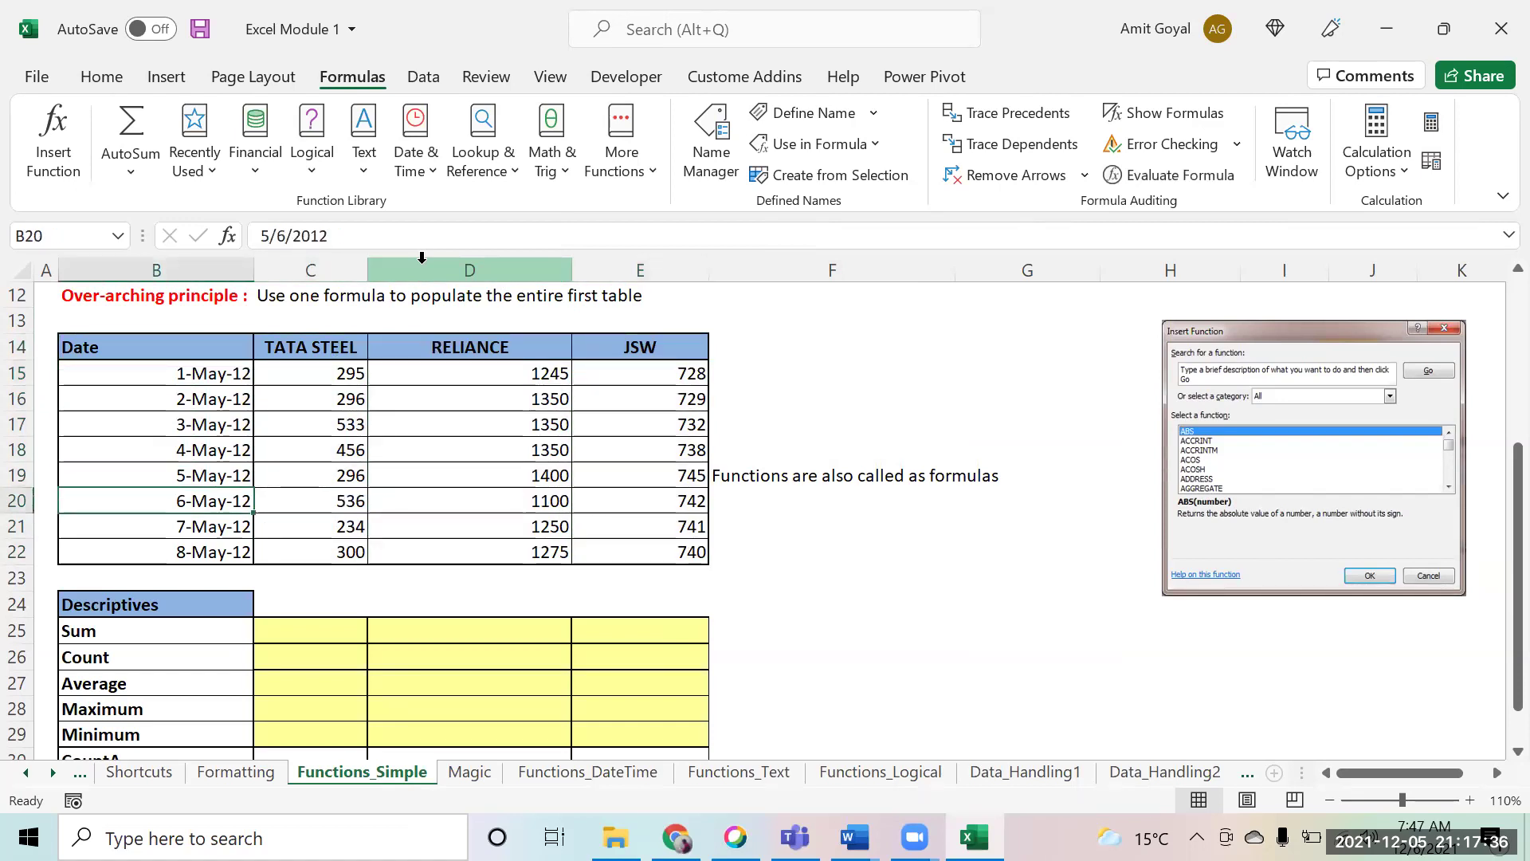
key("Down")
key("Down")
key("Down")
key("Down")
key("Down")
key("Up")
key("Right")
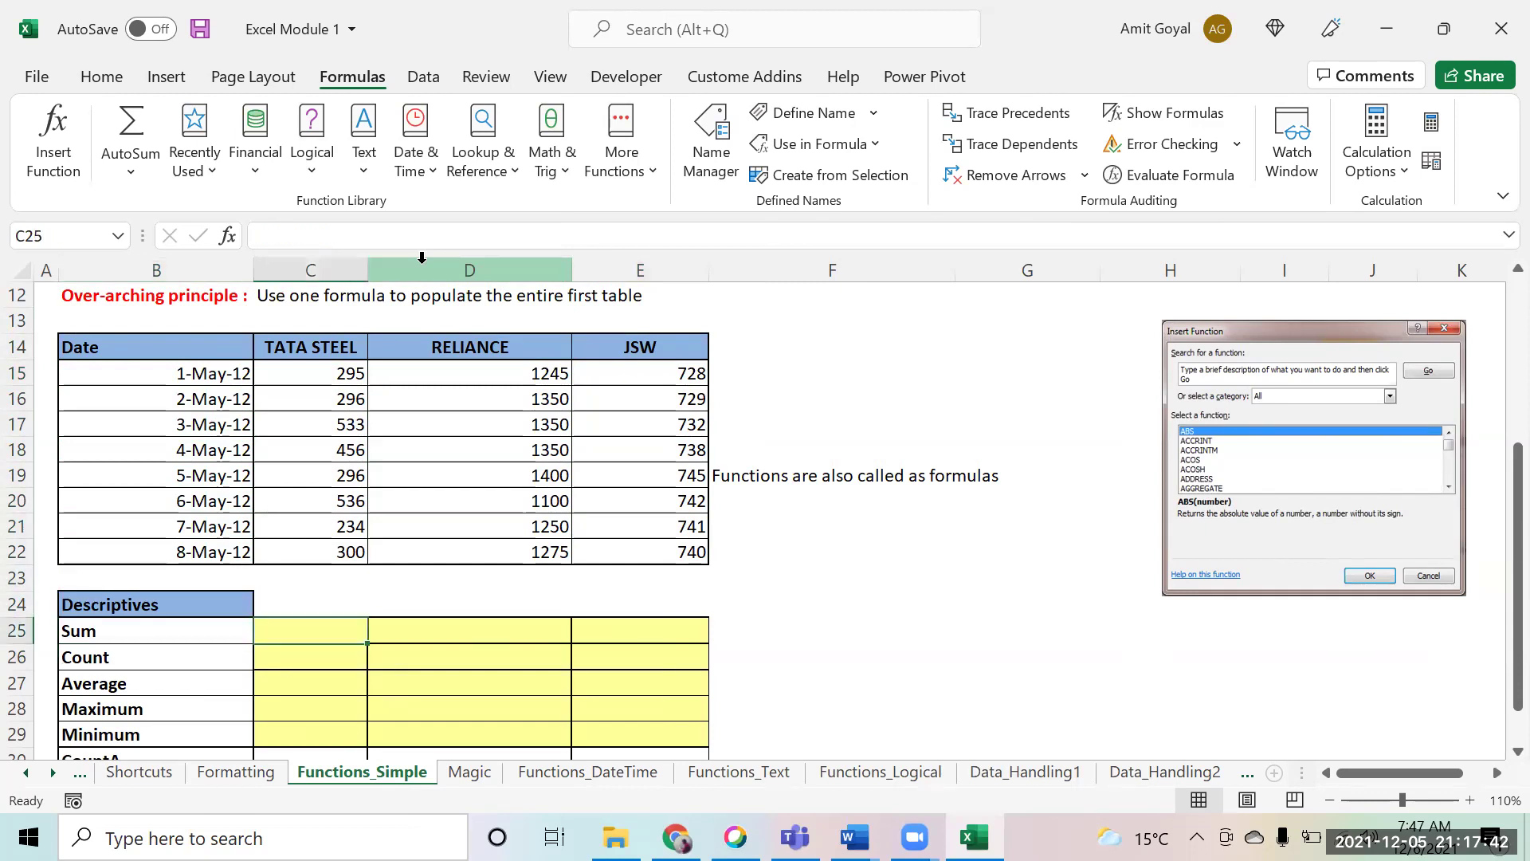
type("=sum")
key("Tab")
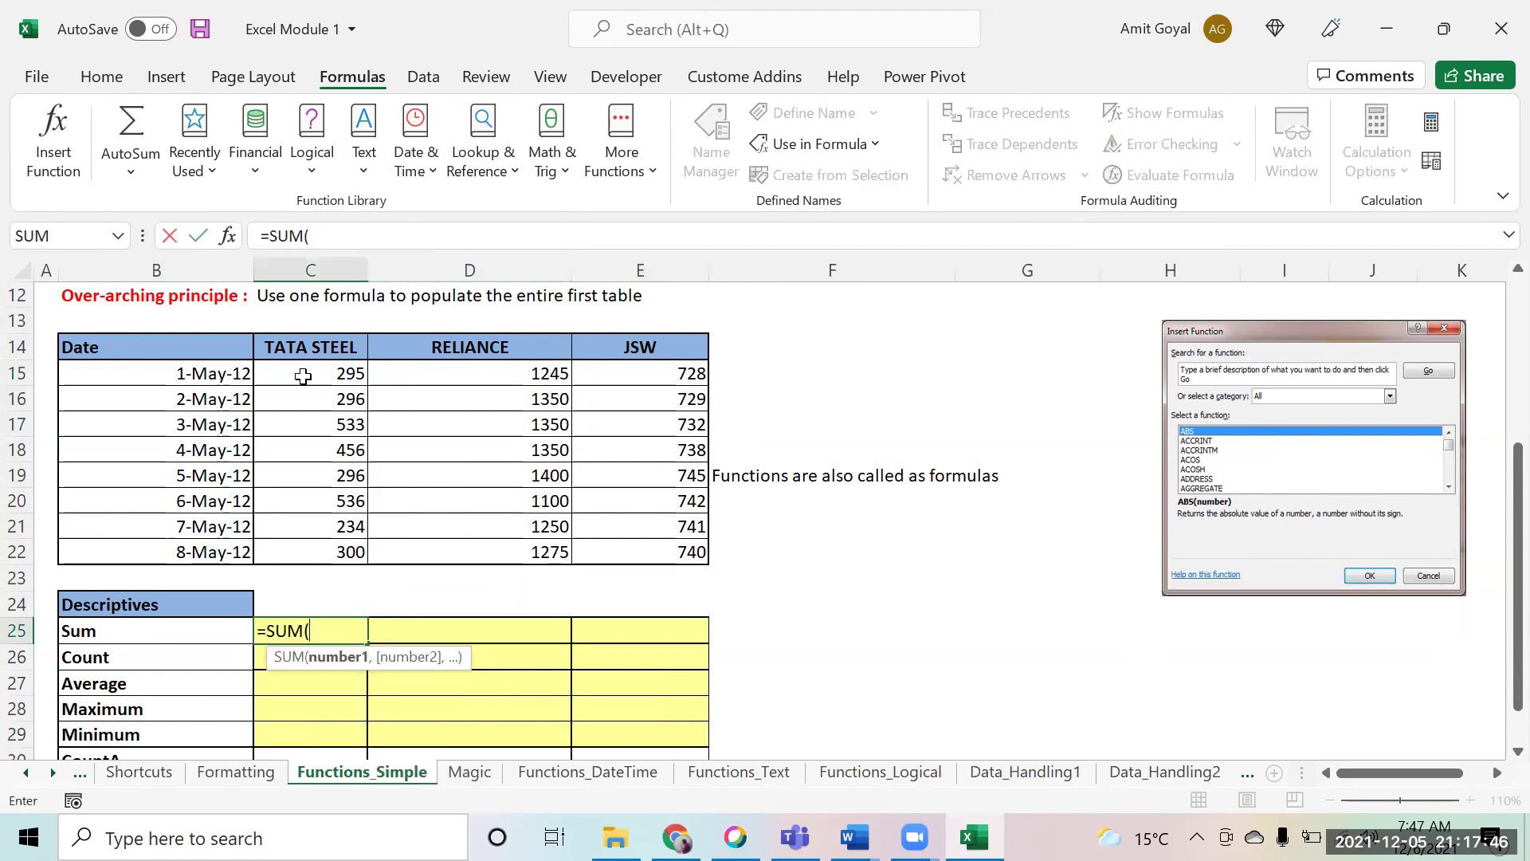
left_click_drag(304, 376, 317, 552)
type(")")
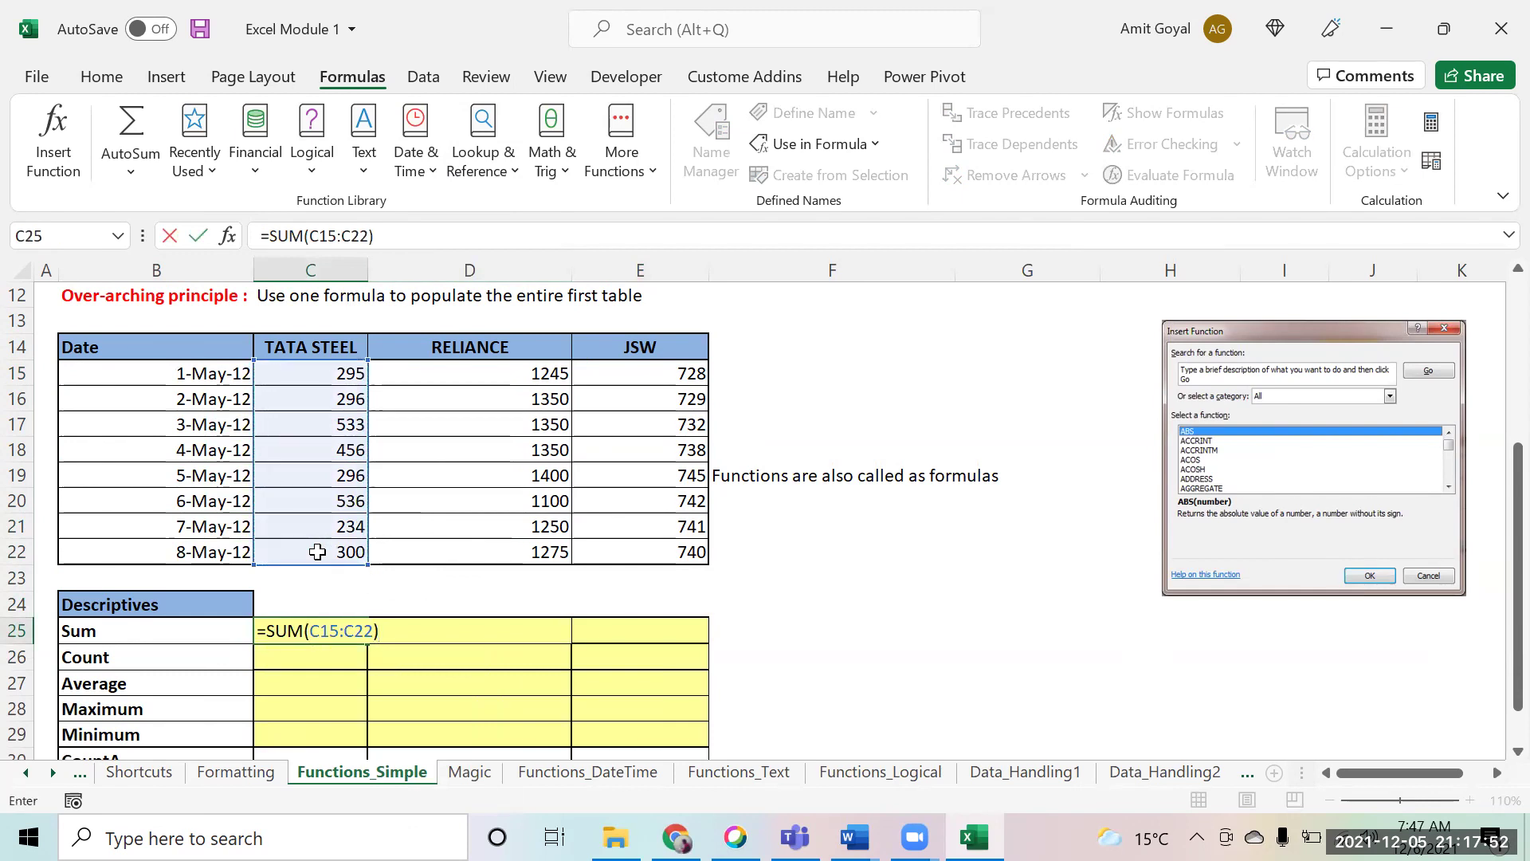
key("Escape")
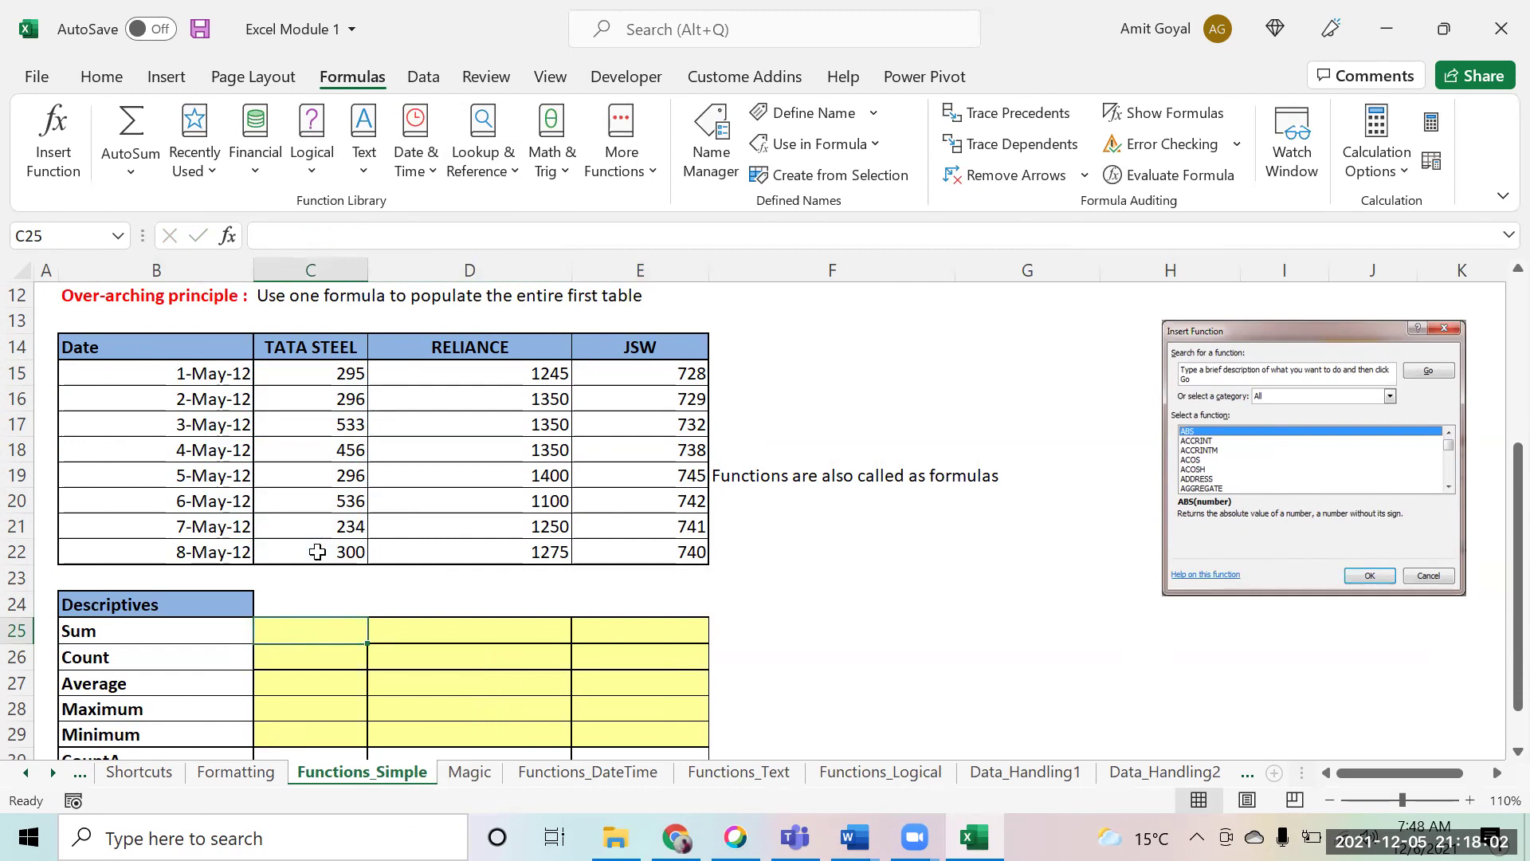
Enter =SUM(C15:C22) in the TATA STEEL cell of the Sum row and reopen the cell to inspect the formula.
type("=SUM(")
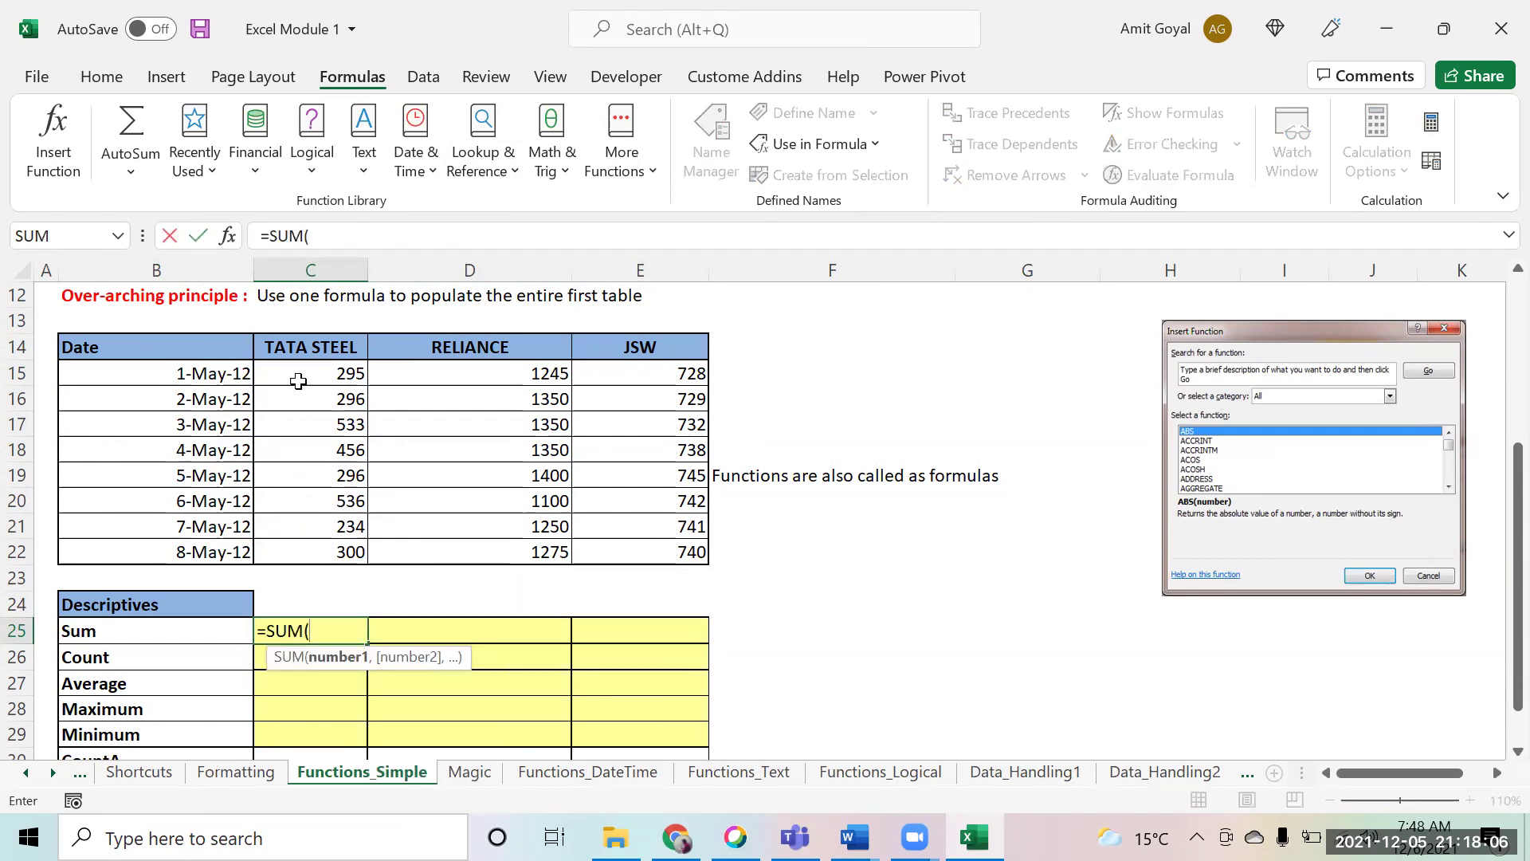
left_click_drag(298, 381, 291, 553)
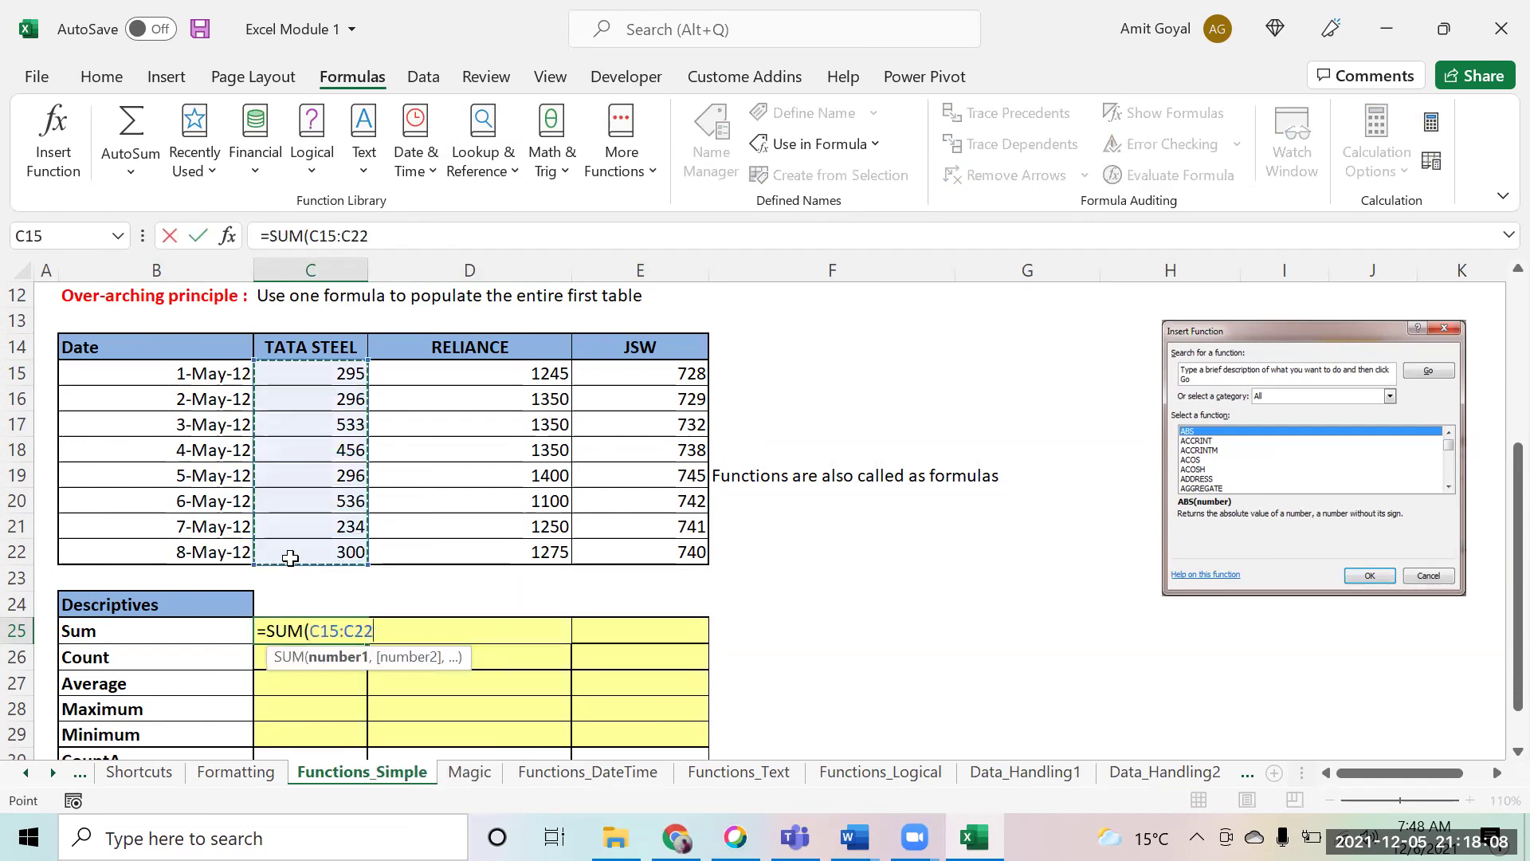
key("Return")
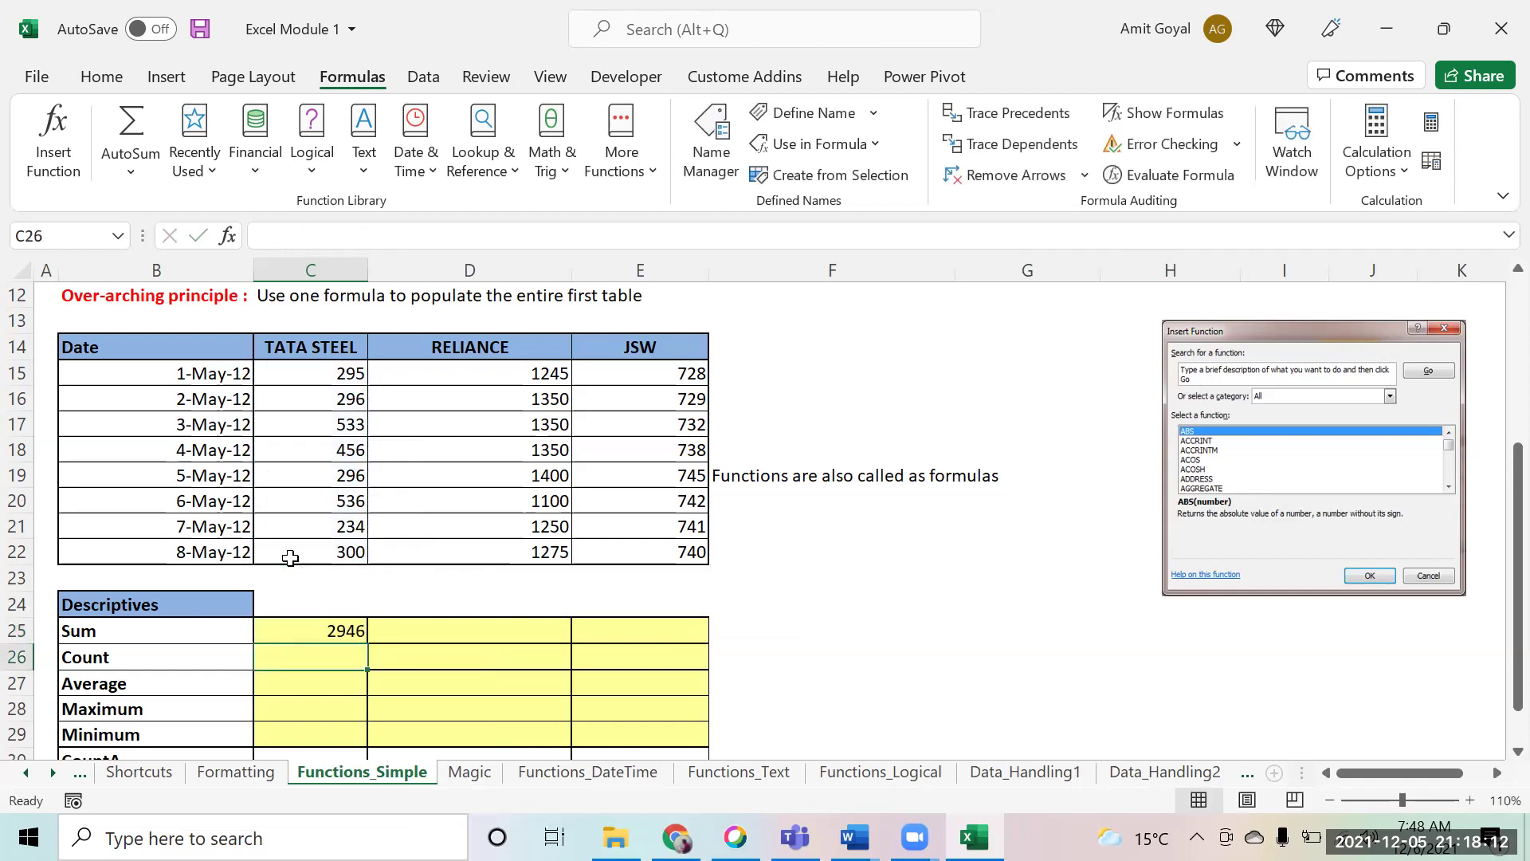
key("Up")
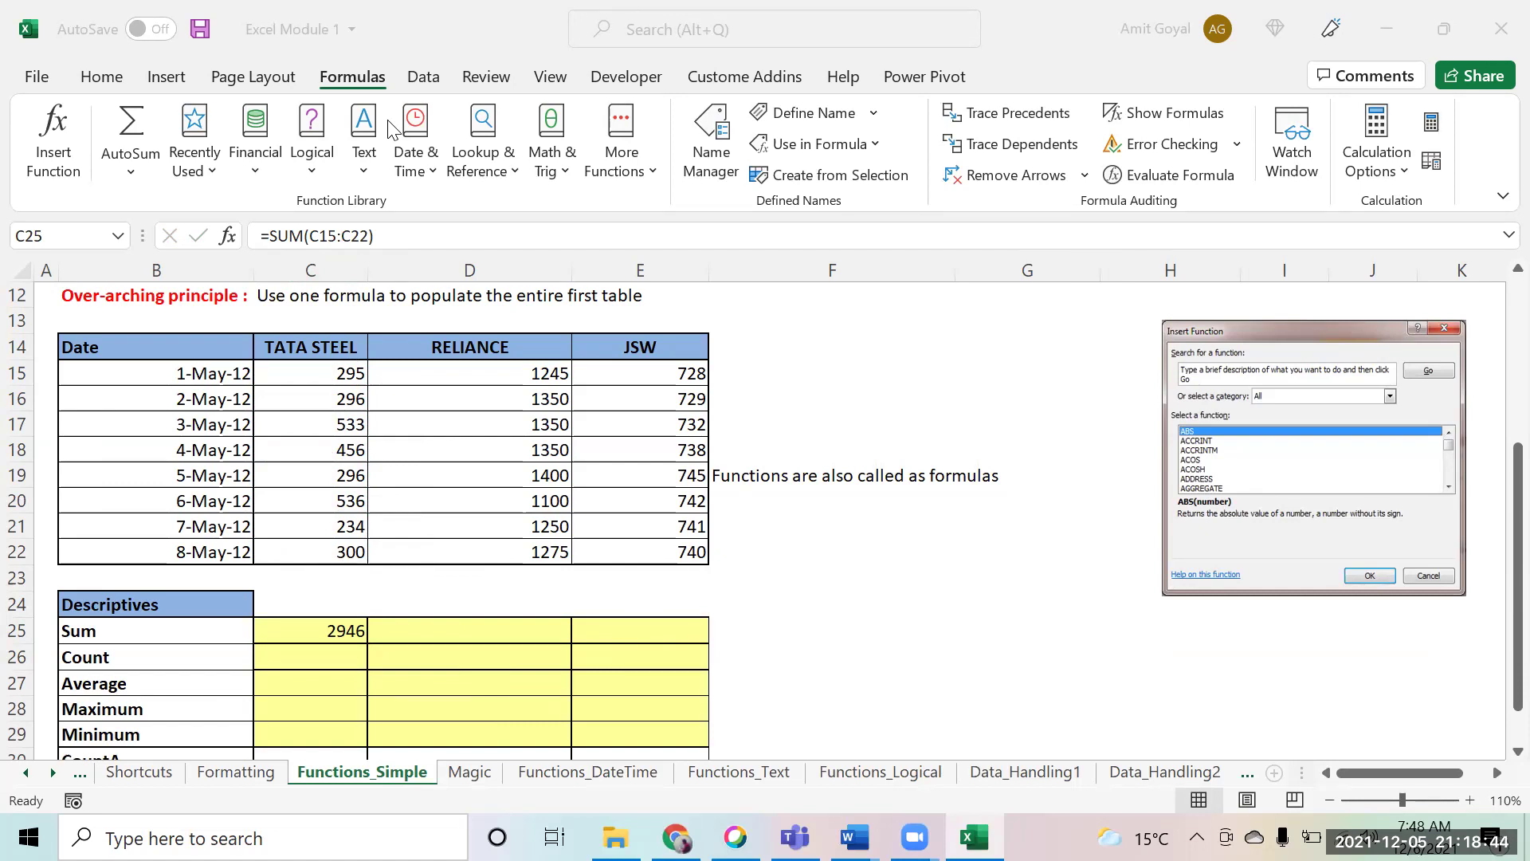
left_click(327, 626)
double_click(326, 626)
key("Escape")
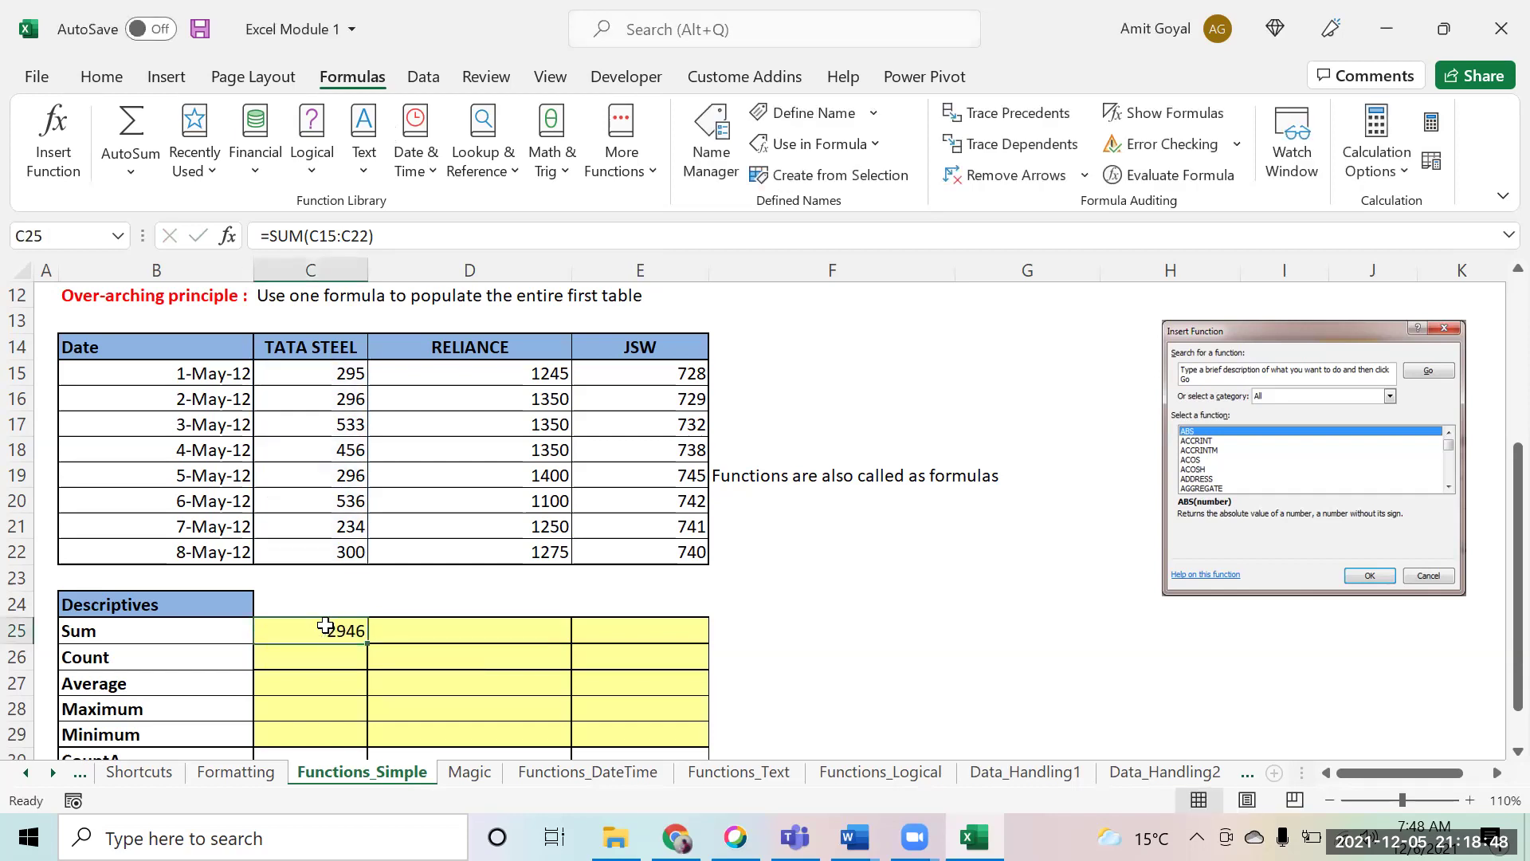
Clear the TATA STEEL Sum cell and rebuild its formula as =SUM(C15:C22), choosing SUM from the suggested functions.
key("Delete")
type("=sum")
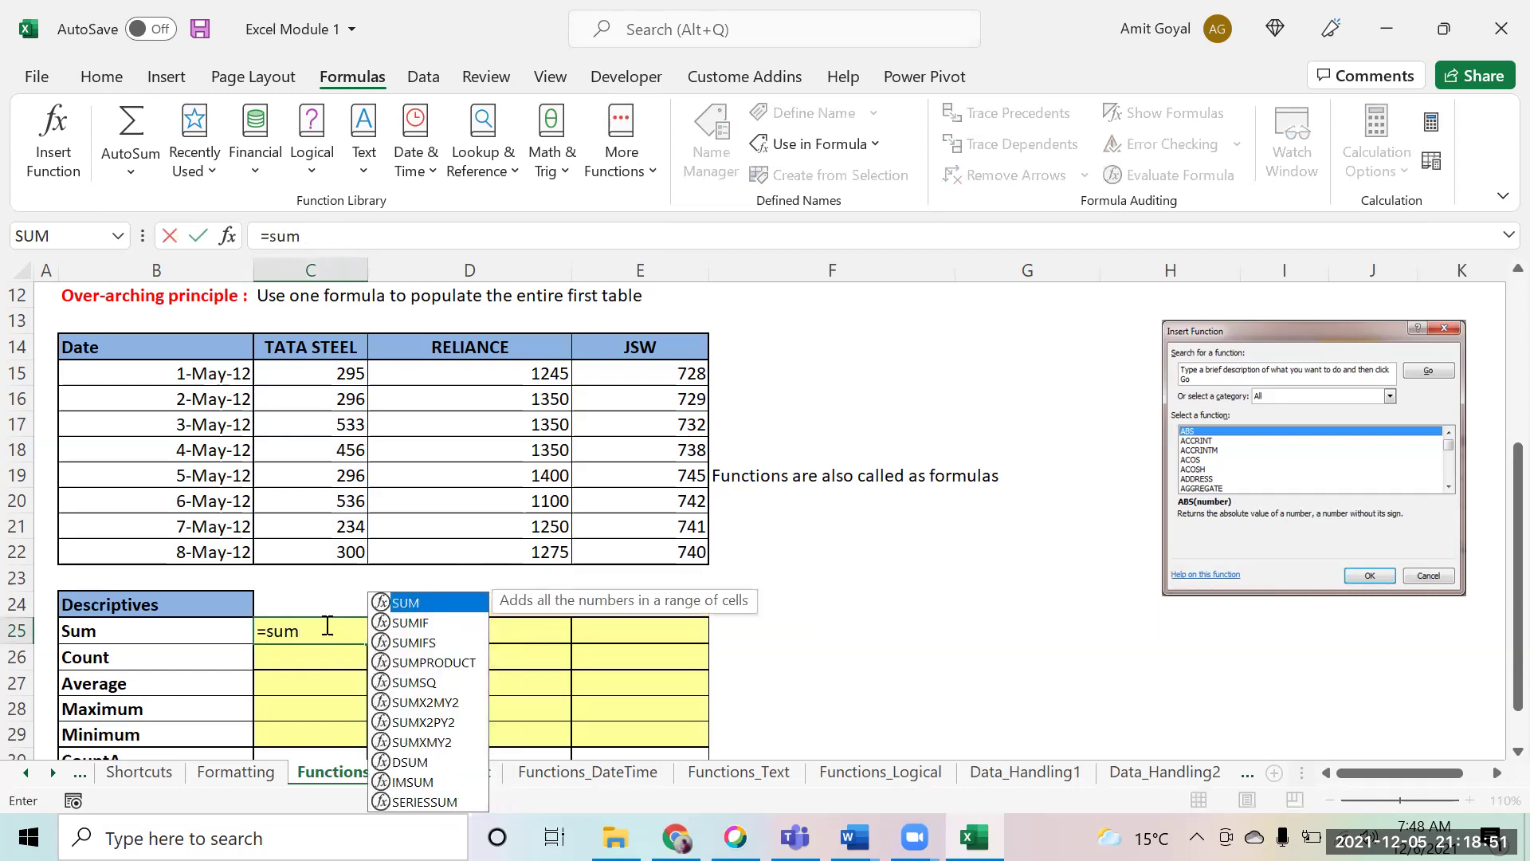
key("Down")
key("Down")
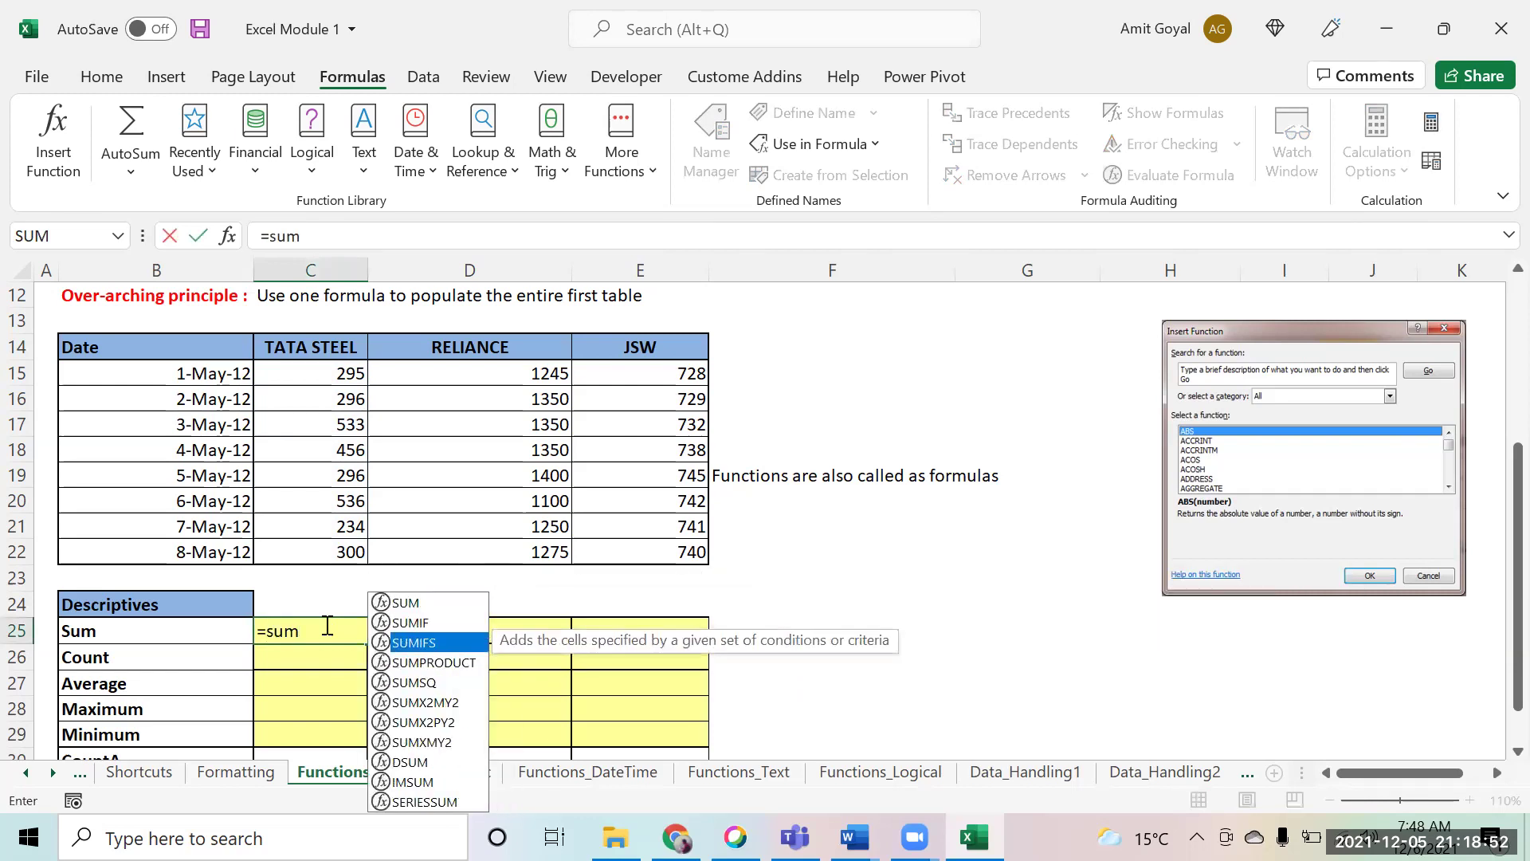
key("Up")
key("Up")
key("Tab")
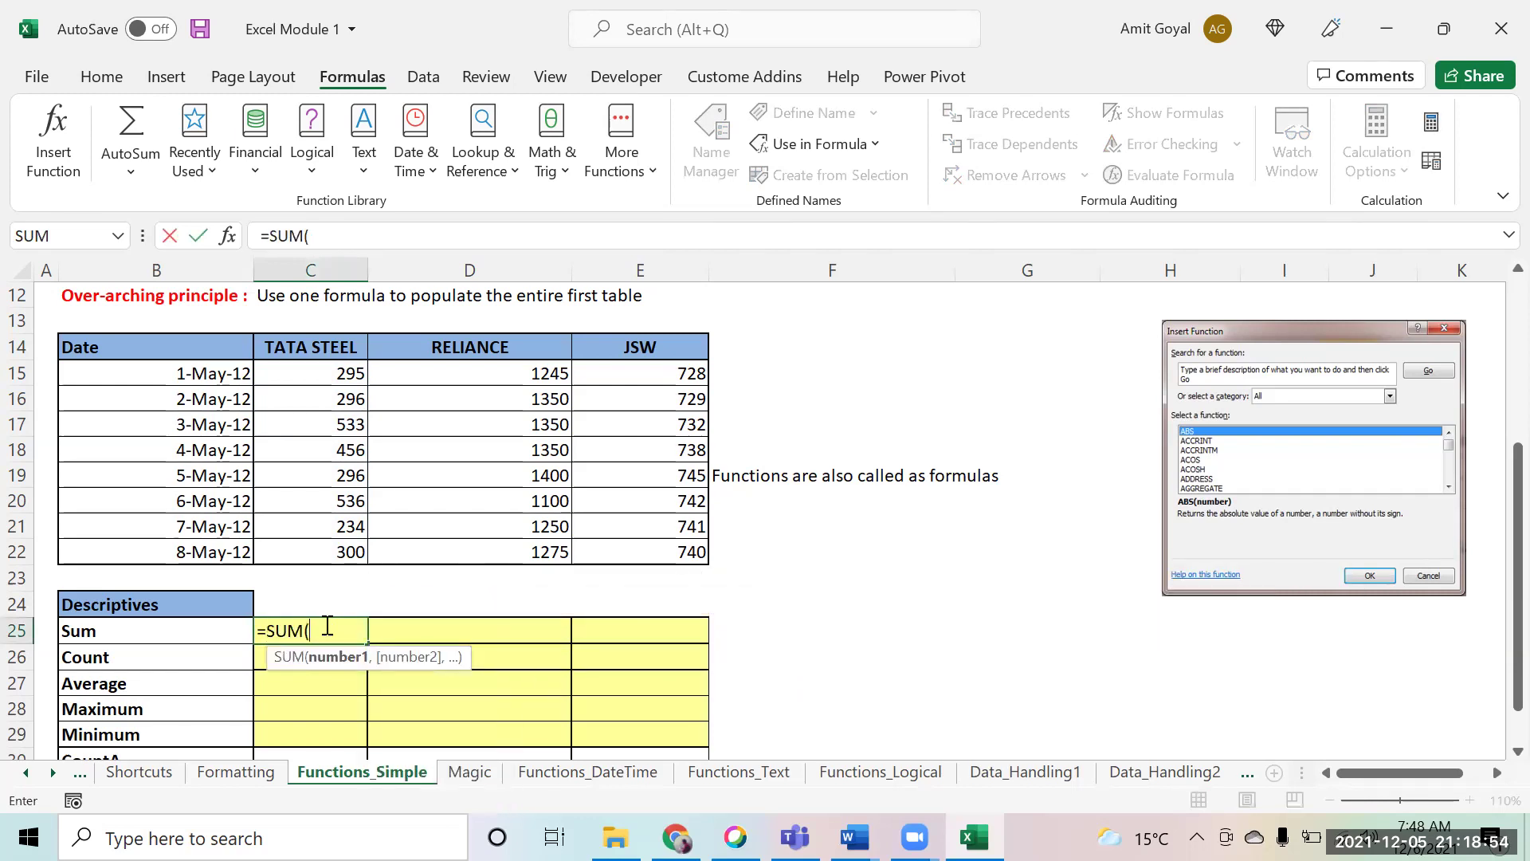
key("BackSpace")
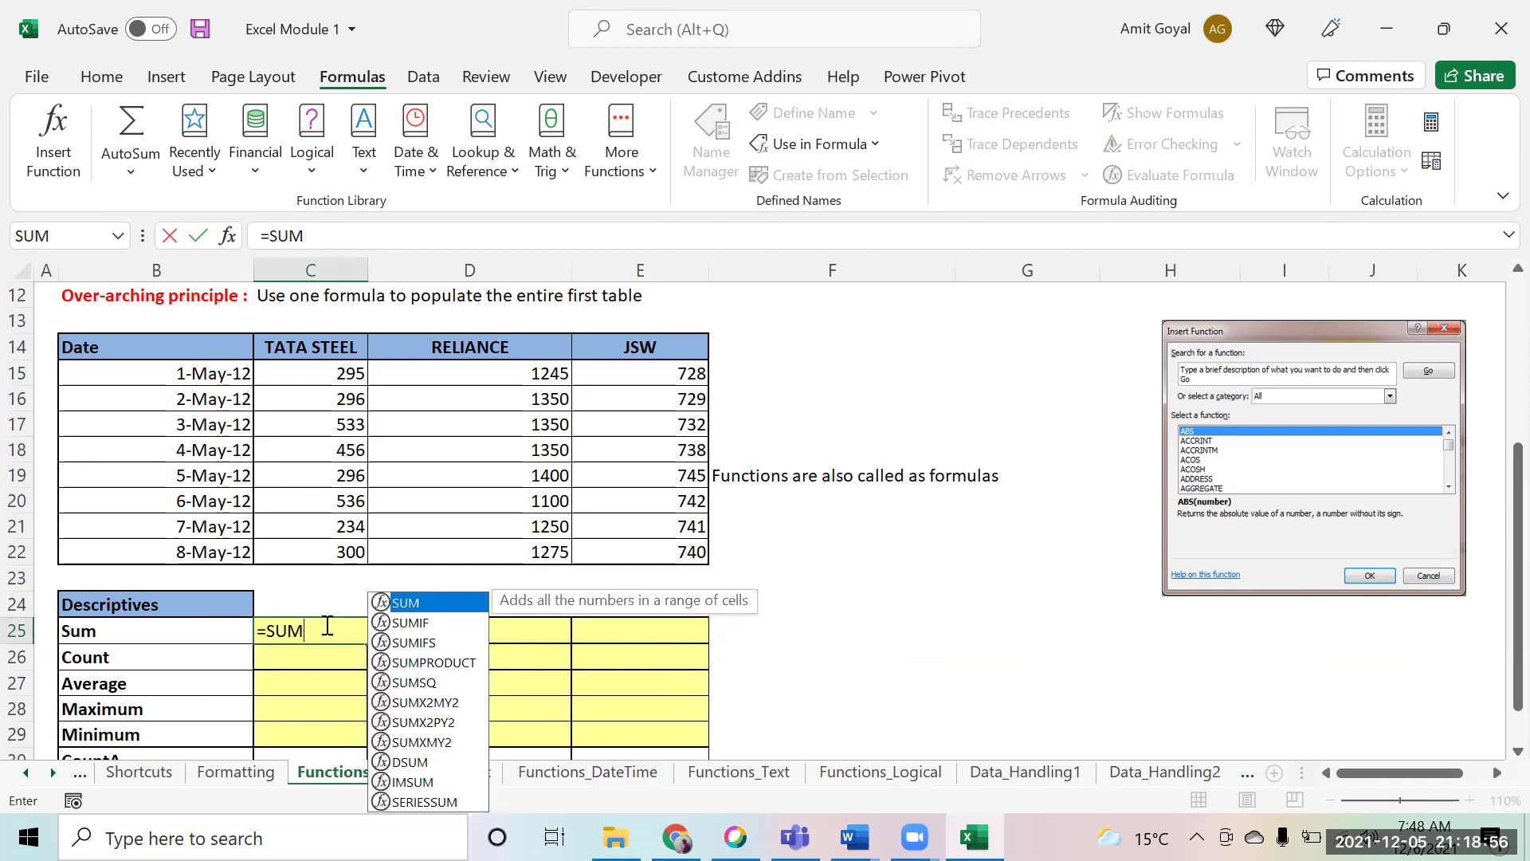
key("Tab")
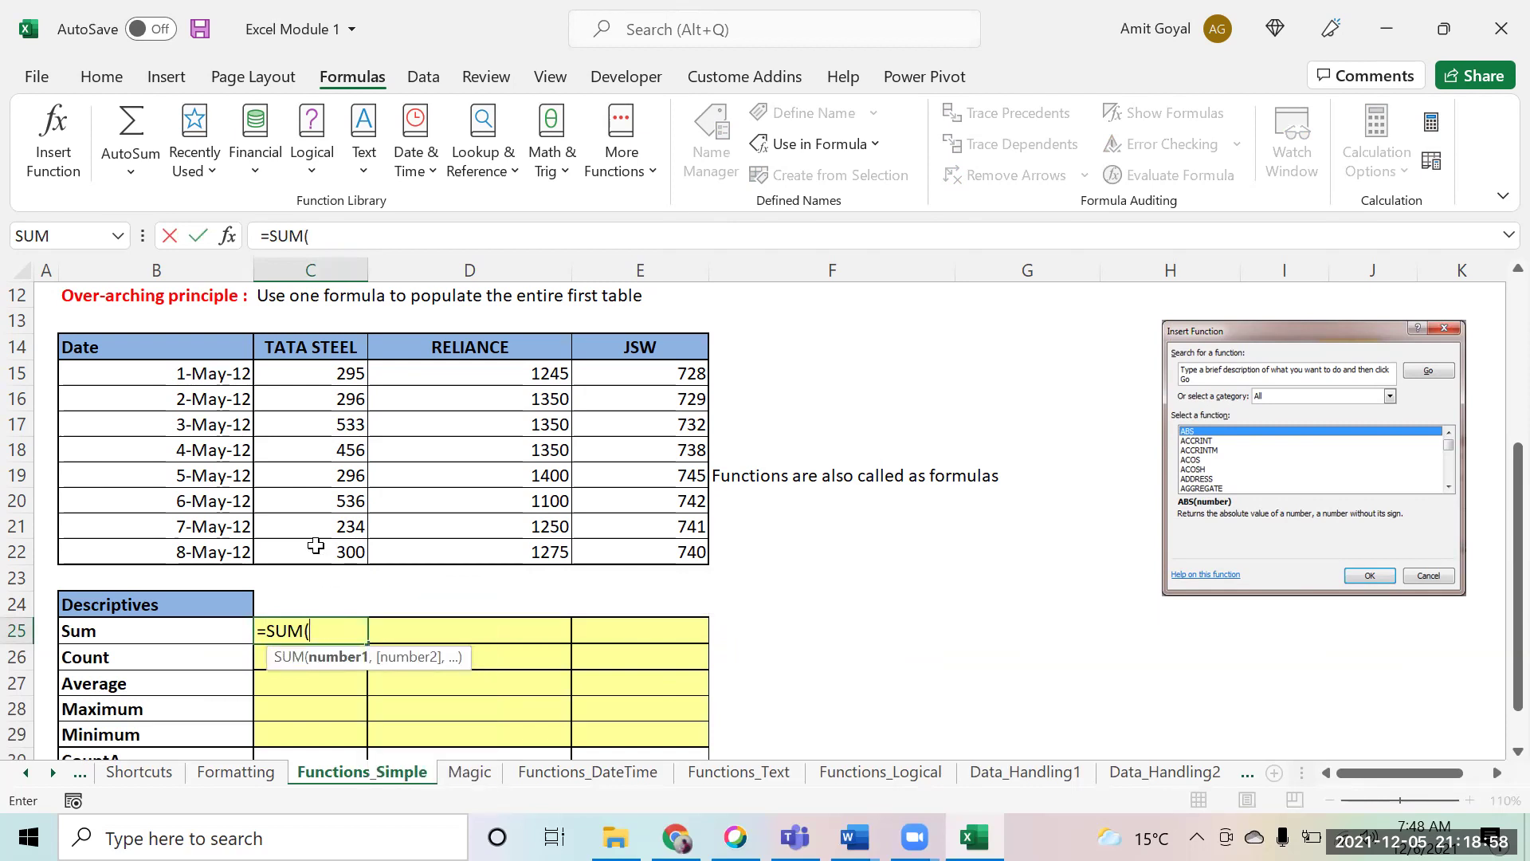
left_click_drag(312, 365, 317, 550)
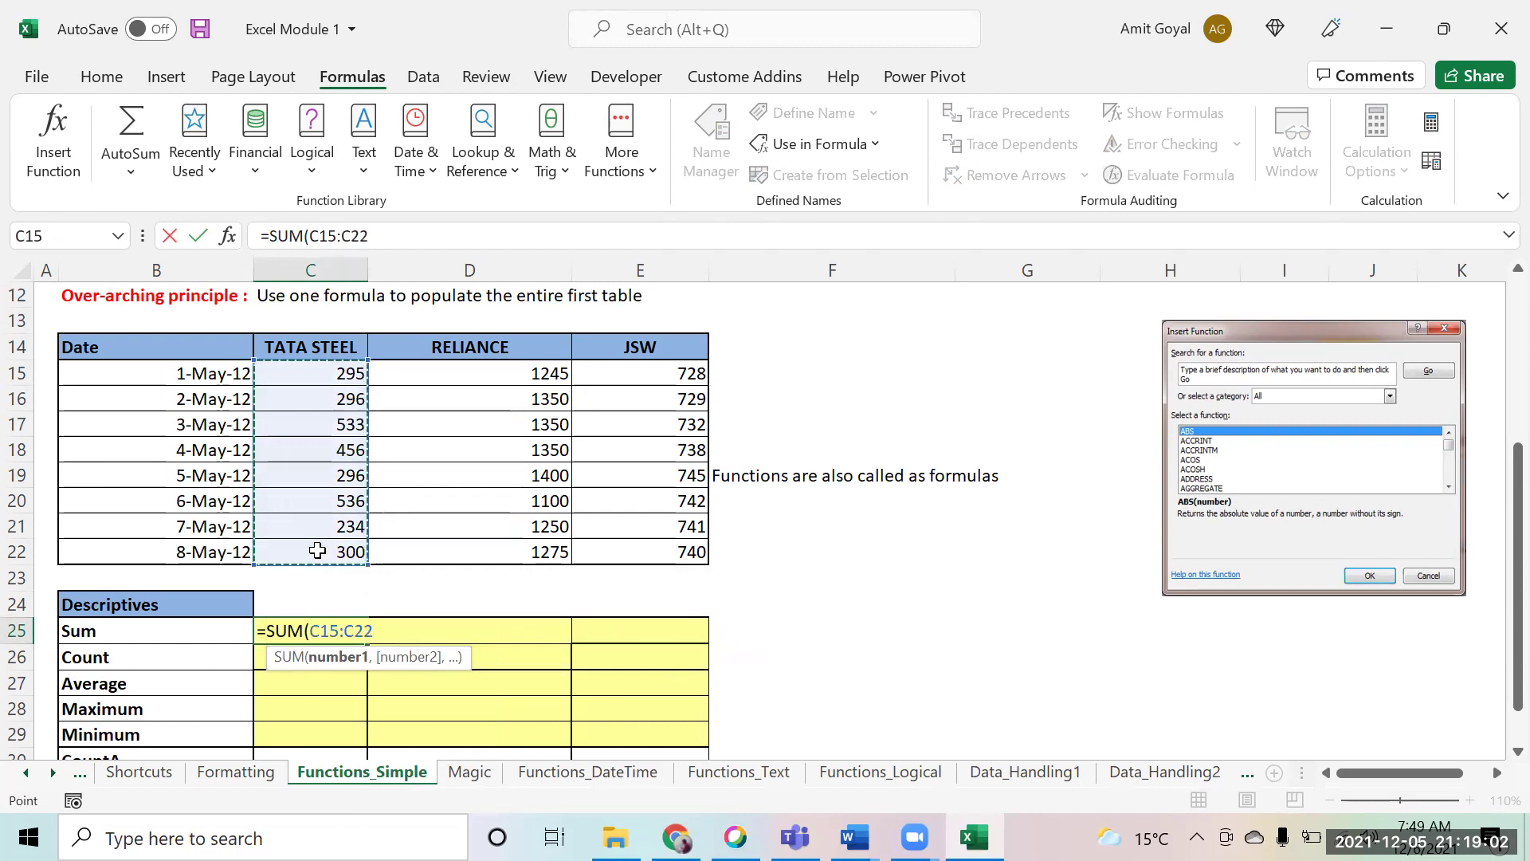
type(")")
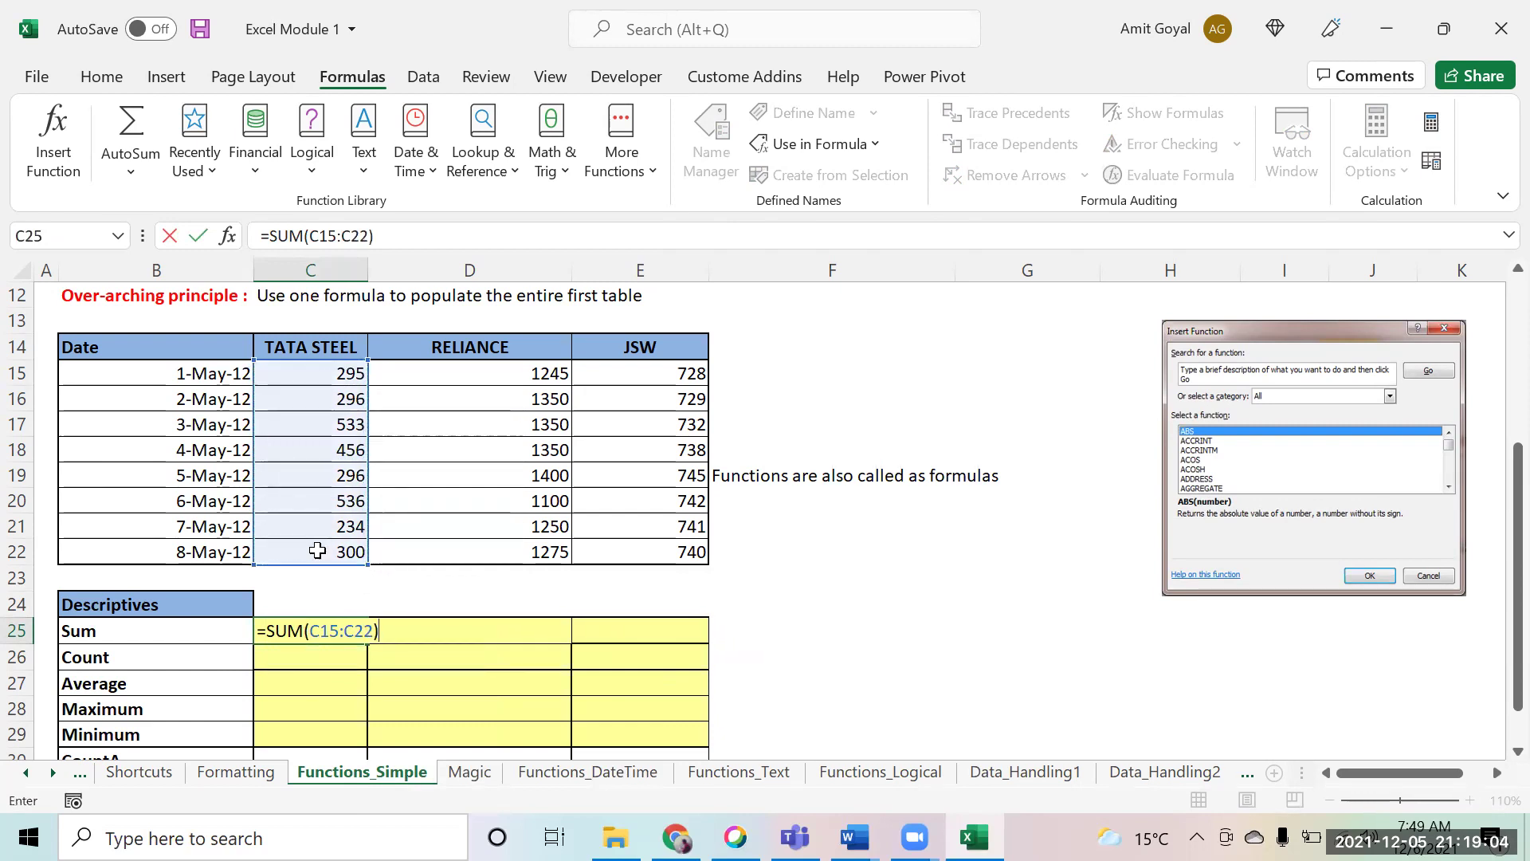
key("Return")
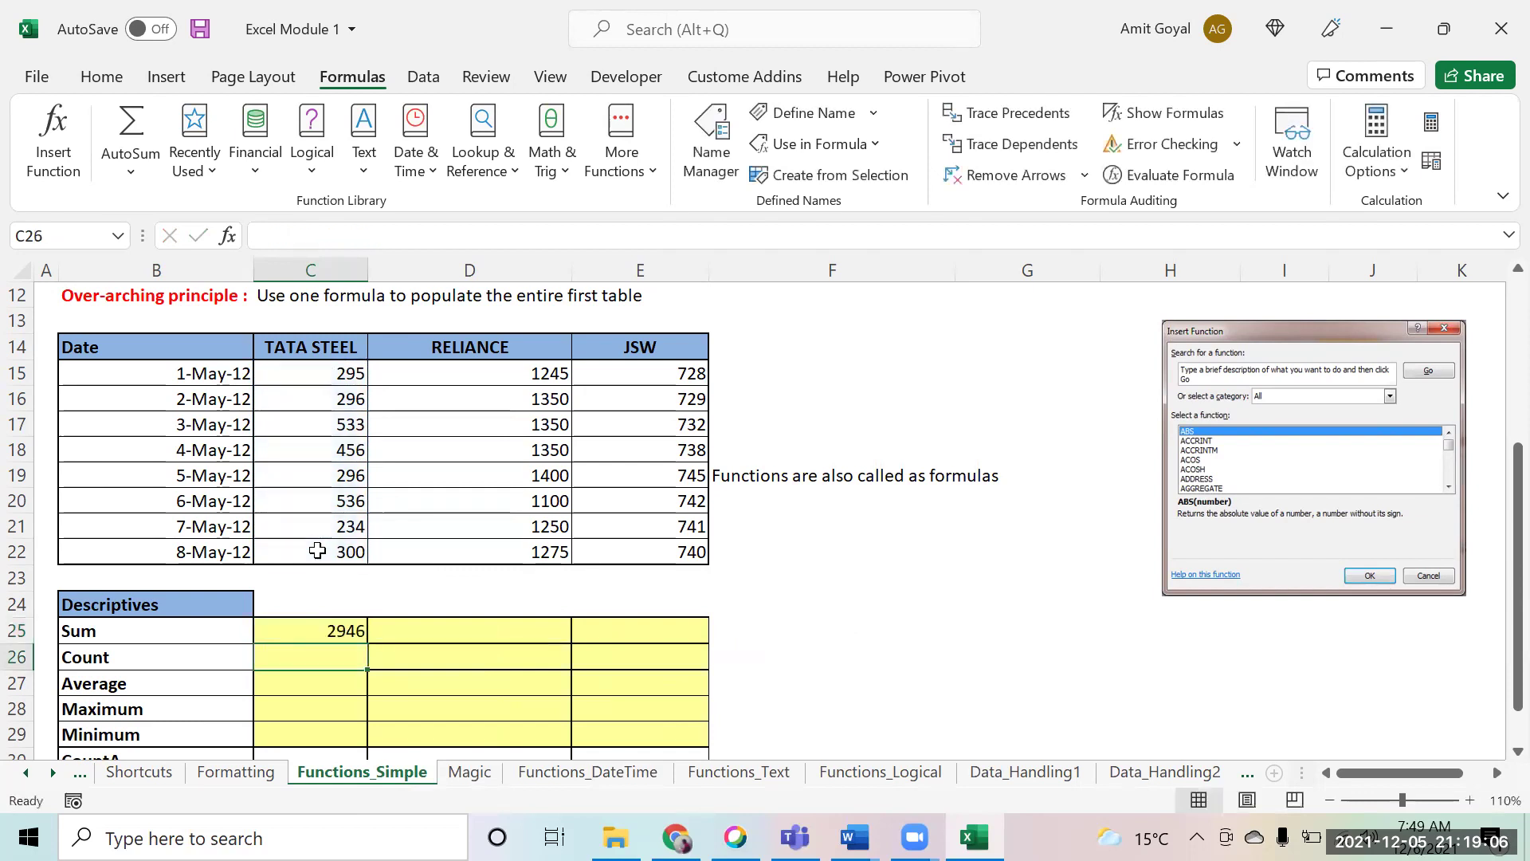
key("Up")
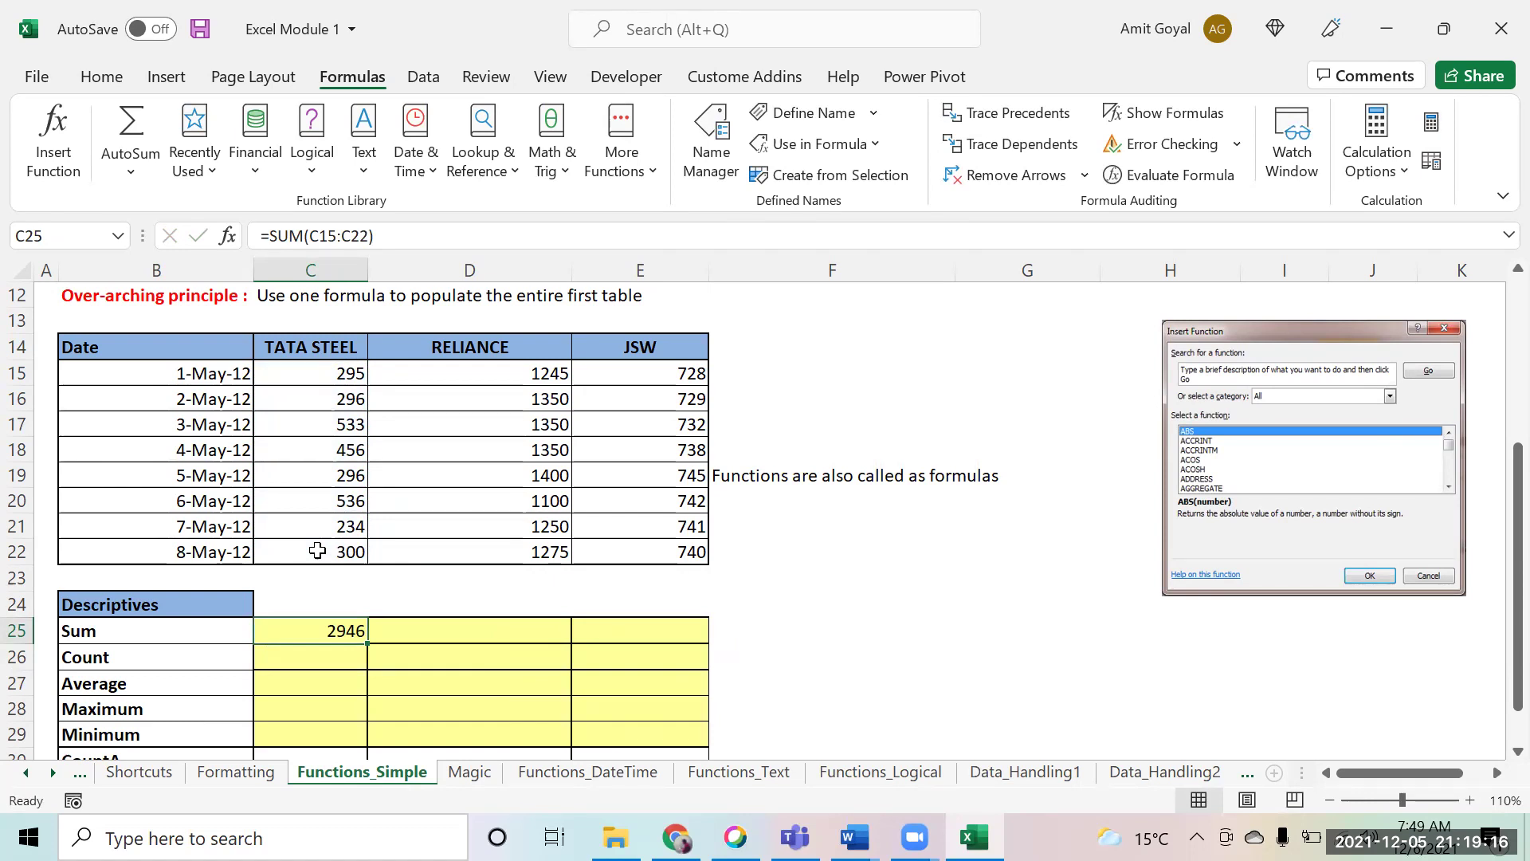
key("Down")
key("Up")
key("Up")
key("Down")
key("Right")
key("Up")
key("Up")
key("Up")
key("Up")
key("Up")
key("Up")
key("Down")
key("Down")
key("Down")
key("Down")
key("Down")
key("Down")
key("Right")
key("Left")
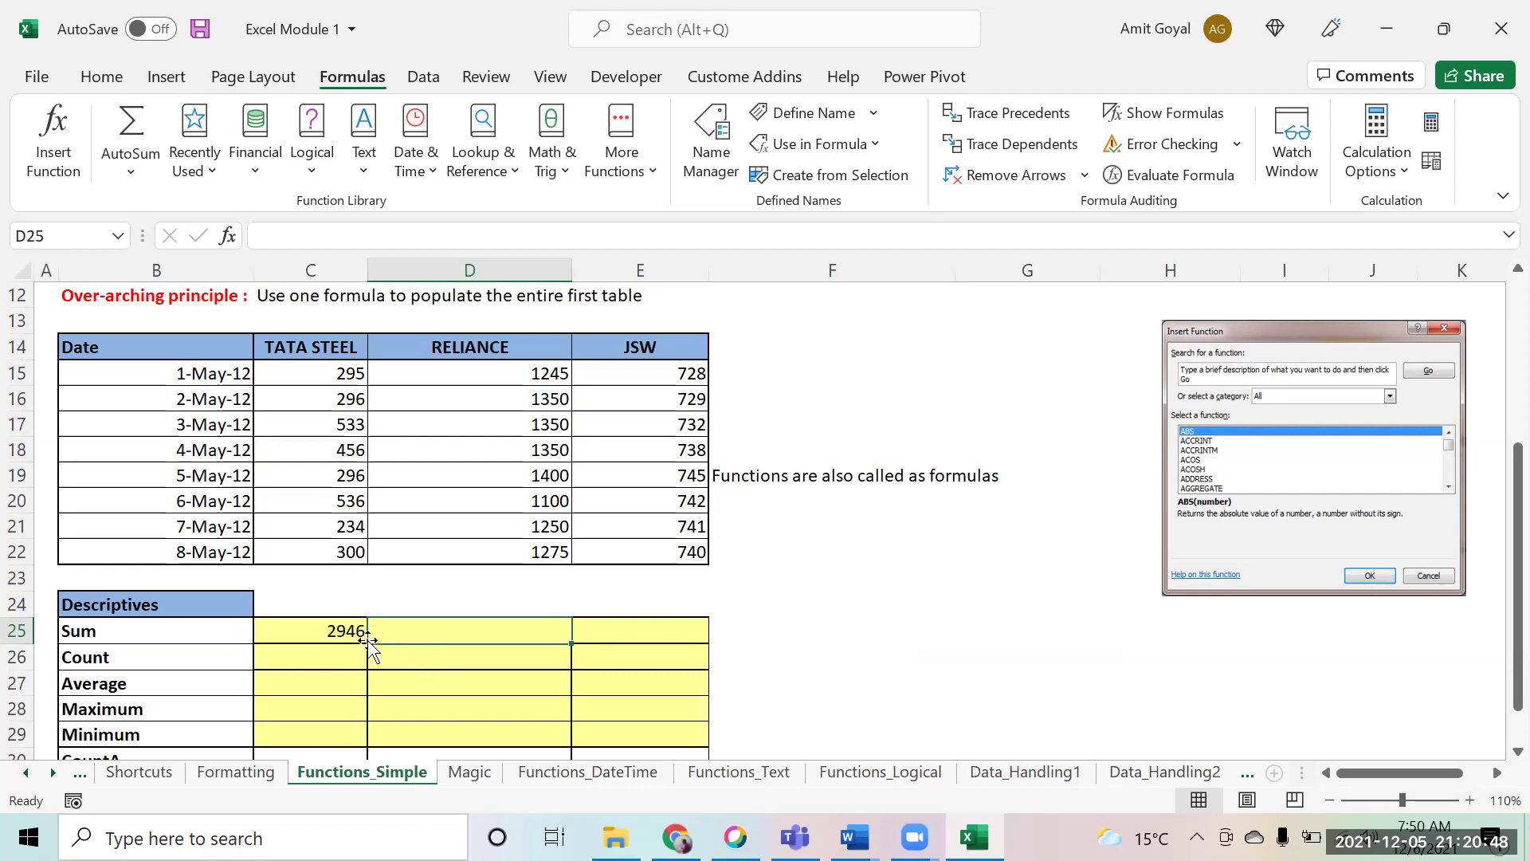
left_click(341, 633)
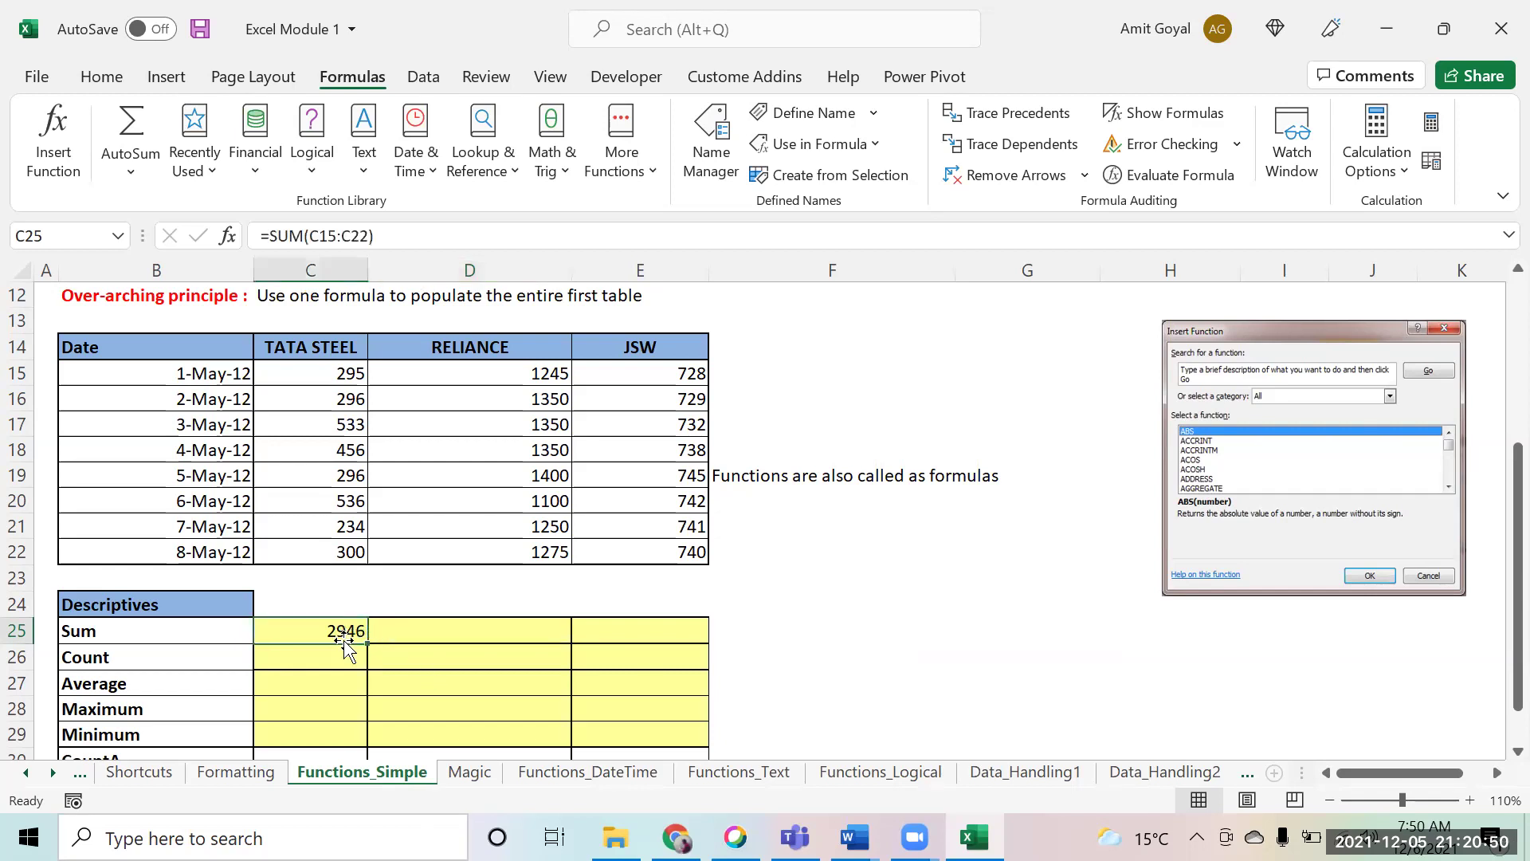
left_click(346, 655)
key("Left")
key("Left")
key("Right")
Calculate the sum of the RELIANCE prices in D25 with =SUM(D15:D22).
key("Up")
key("Up")
key("Right")
key("Right")
key("Down")
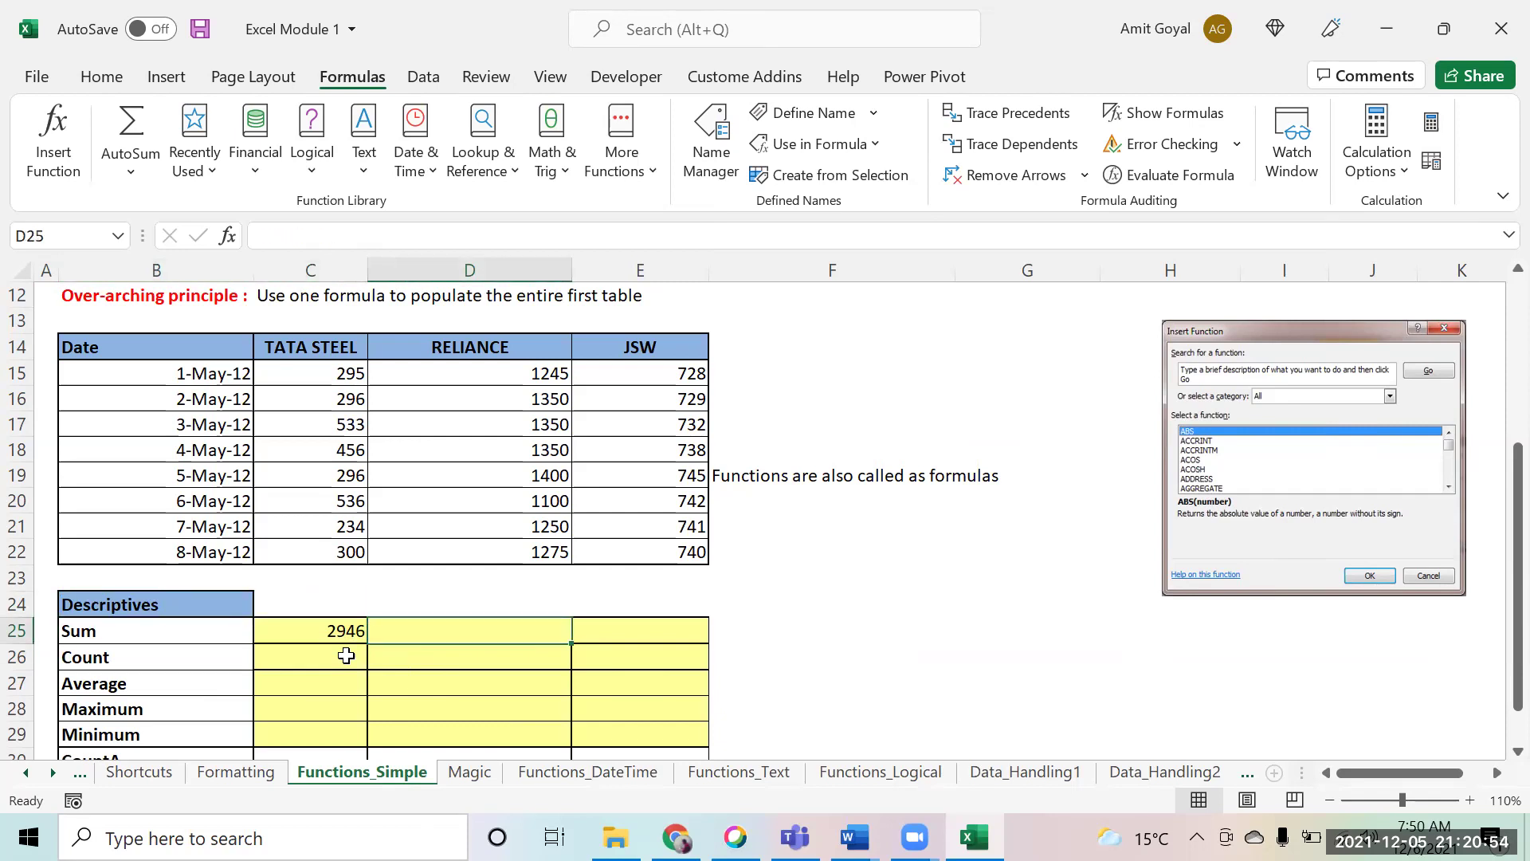
type("=sum")
key("Tab")
left_click_drag(478, 375, 475, 552)
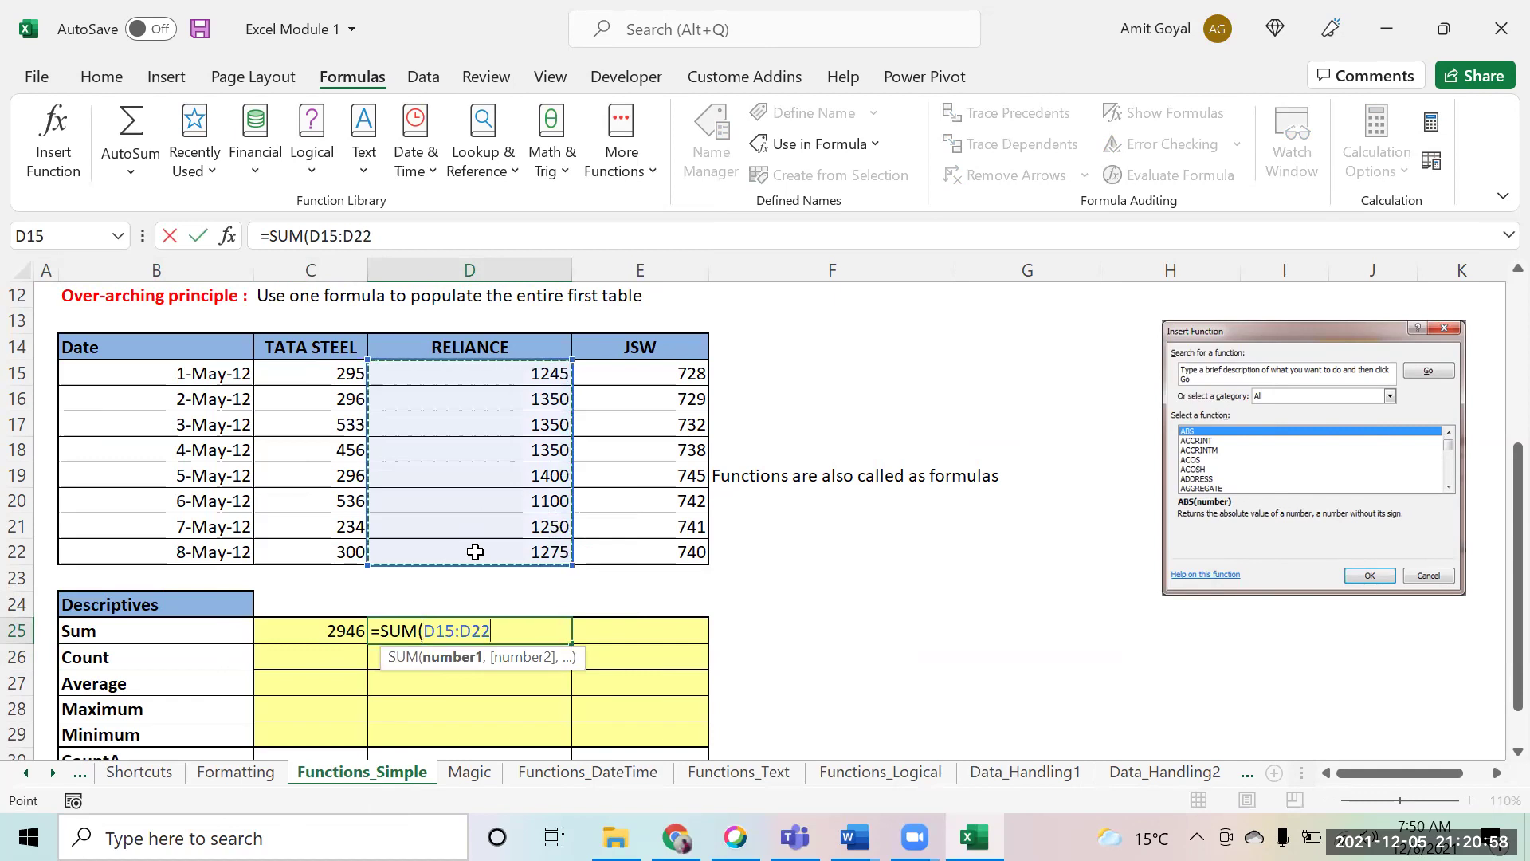
key("Tab")
key("Left")
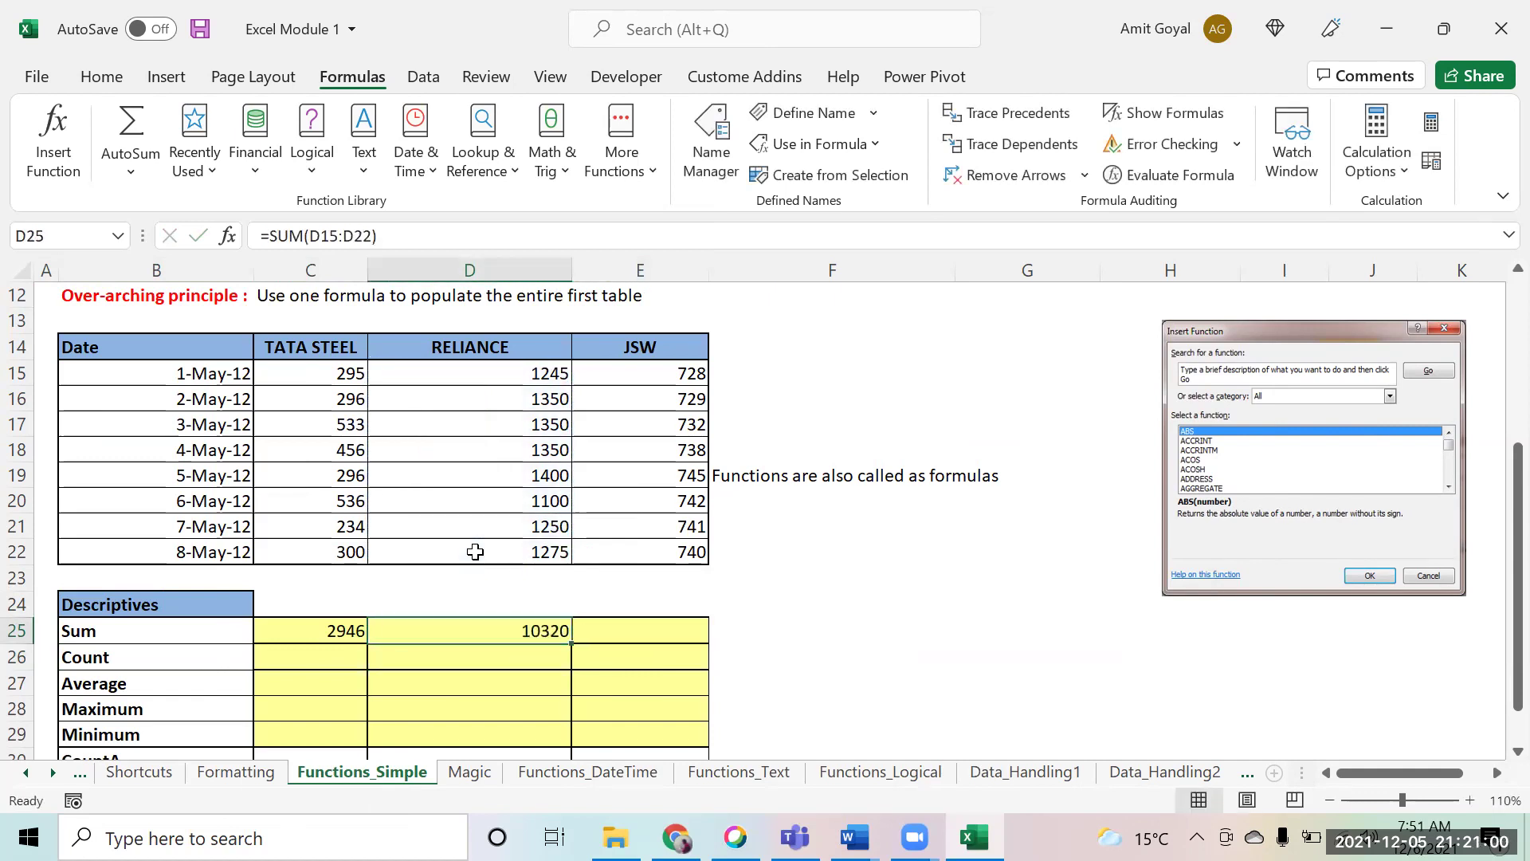
Fill the RELIANCE sum formula across into the JSW cell of the Sum row.
key("shift+Right")
key("ctrl+r")
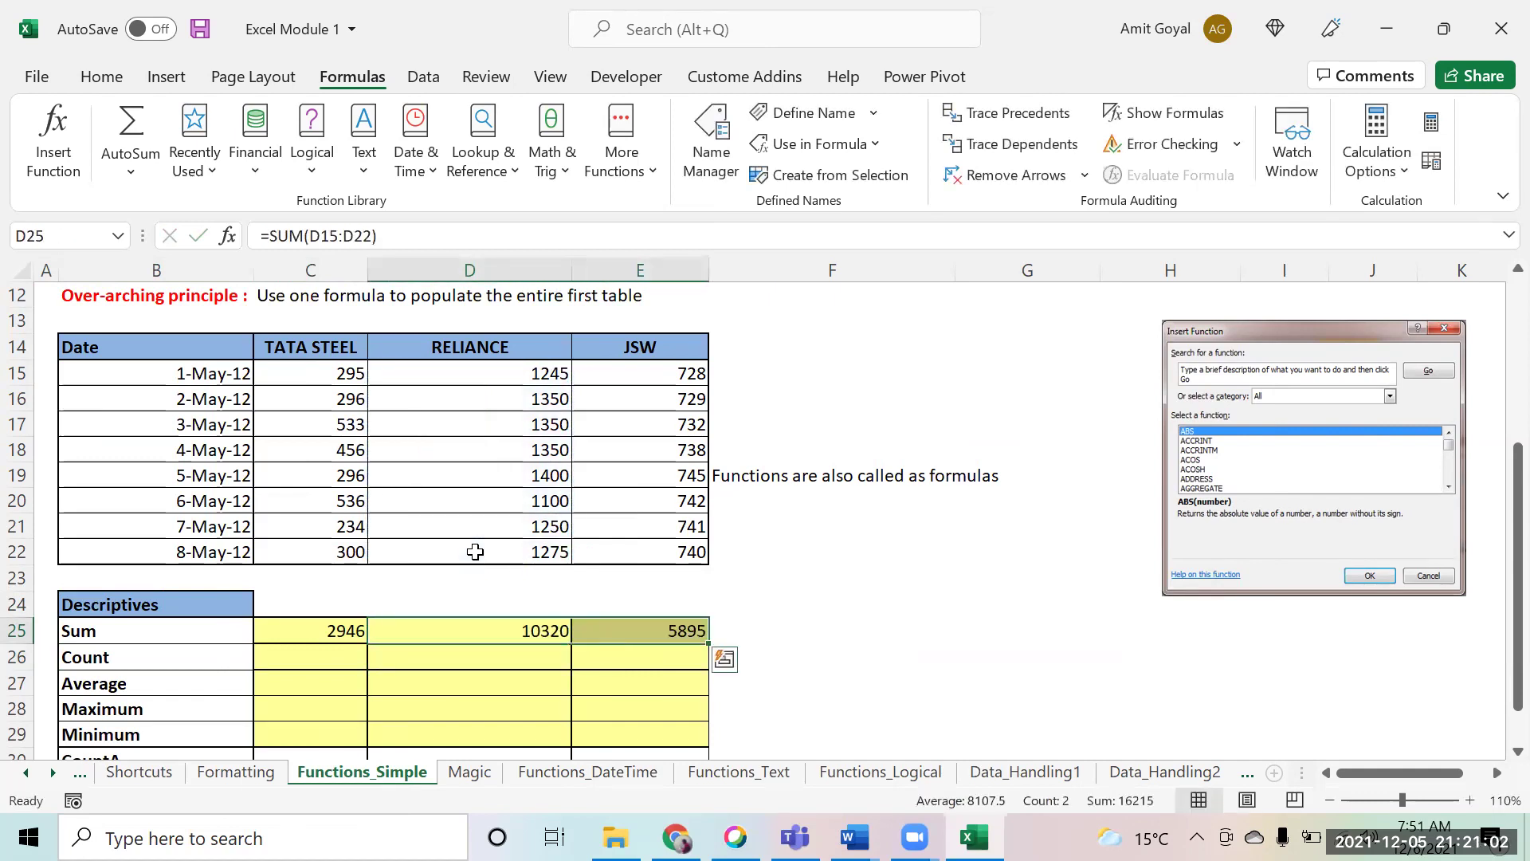
key("Right")
key("Left")
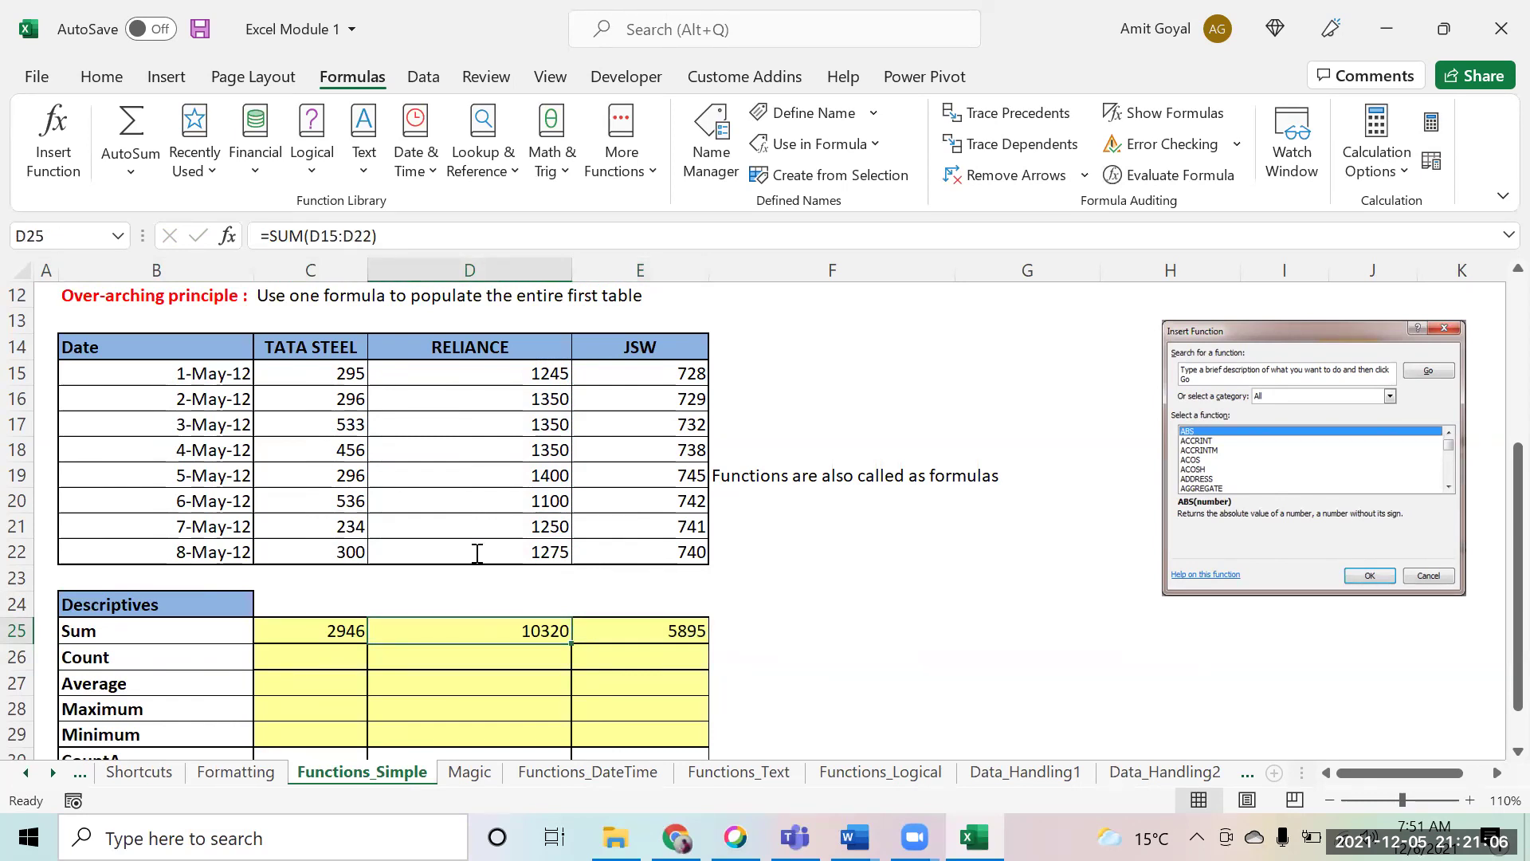
Add the note "Count function only counts the numbers" in F26, beside the Count row.
left_click(325, 658)
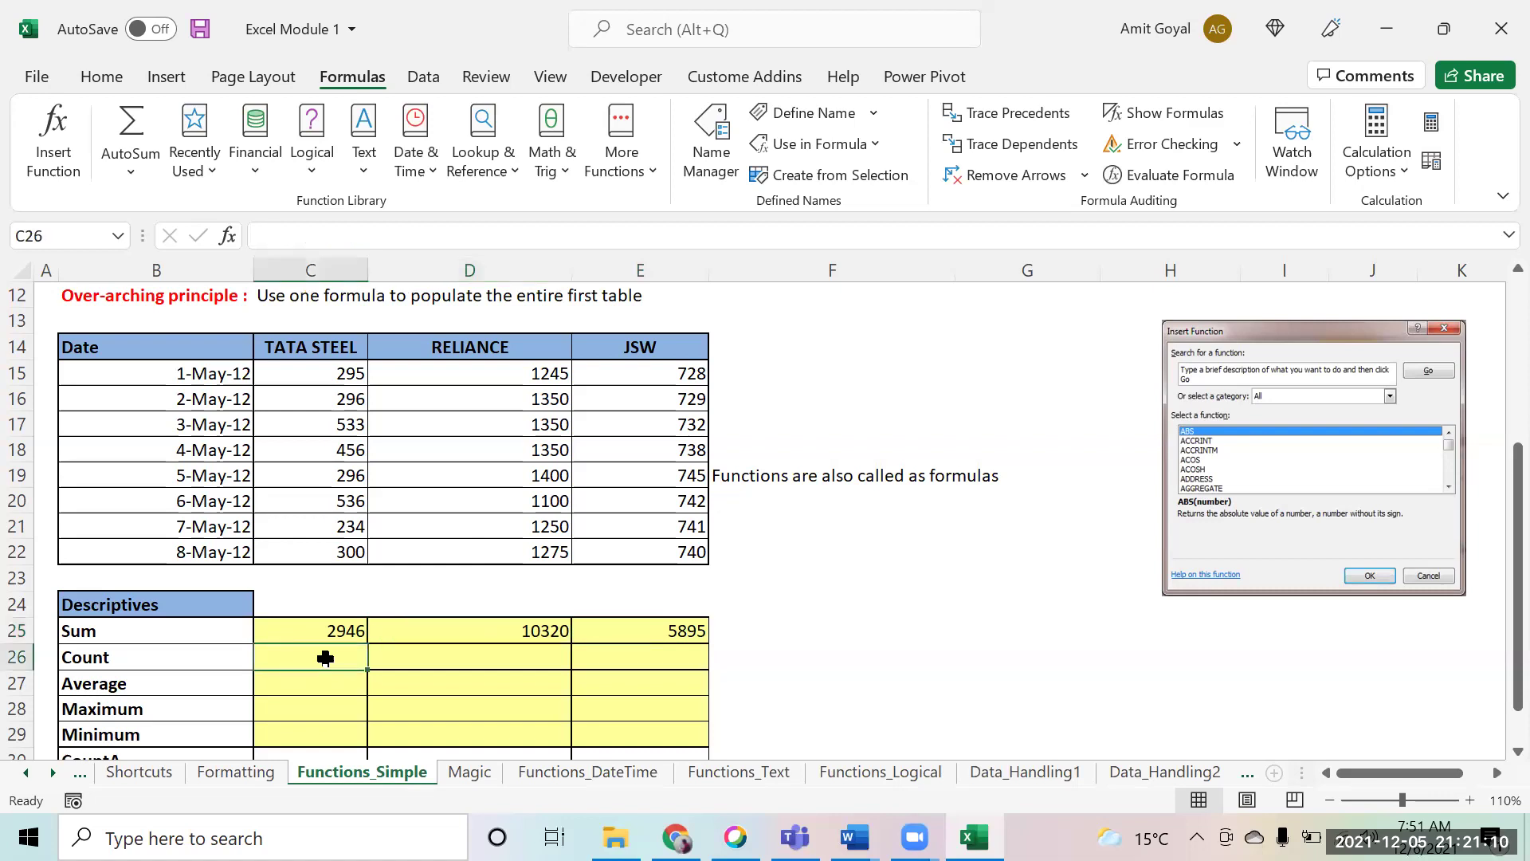
key("Left")
key("Right")
key("Right")
key("Right")
key("Right")
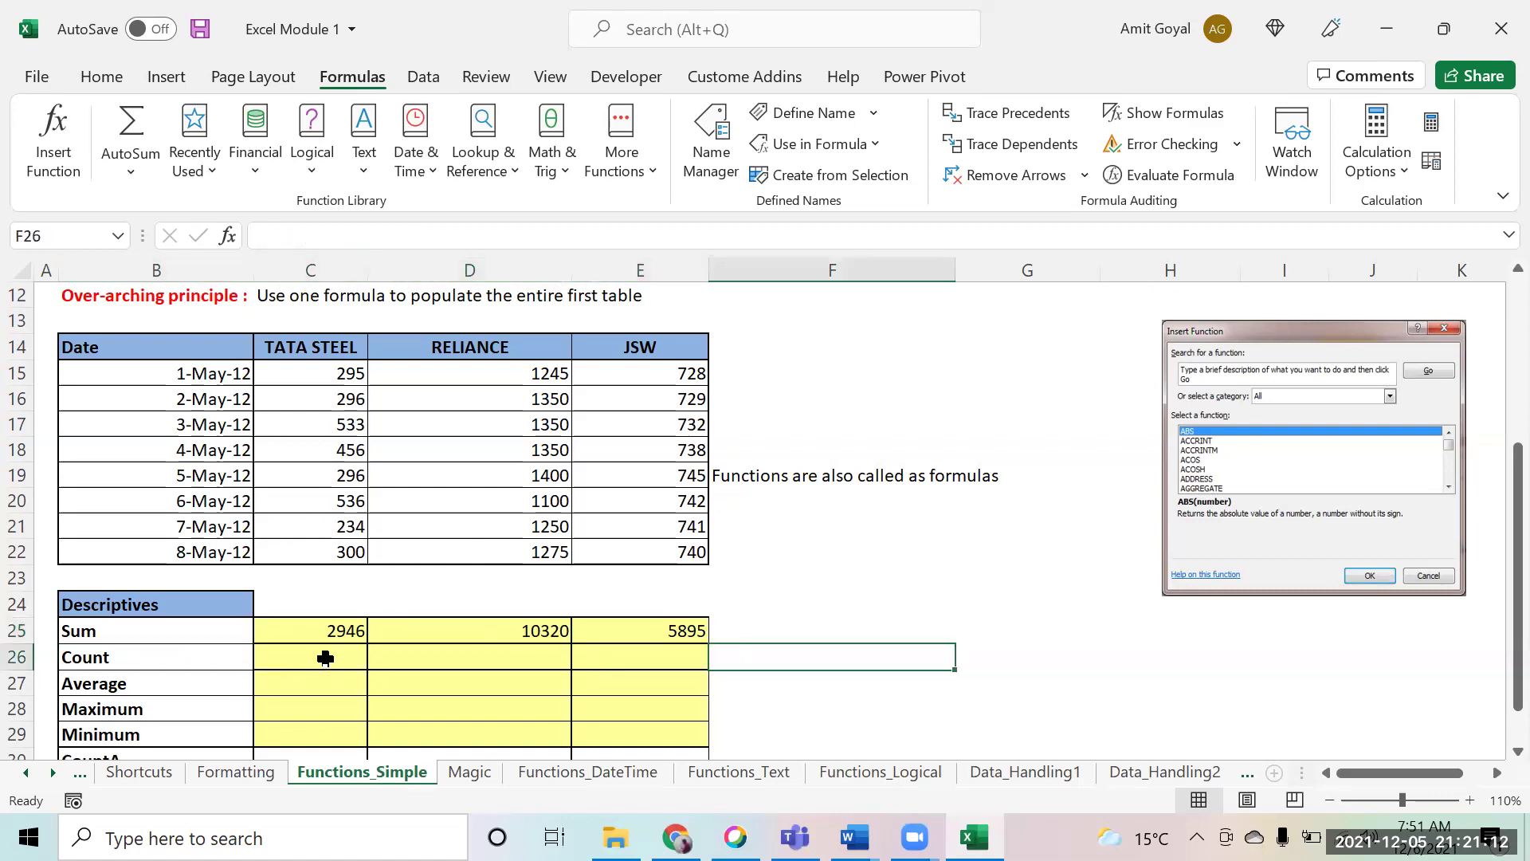
type("Count fun")
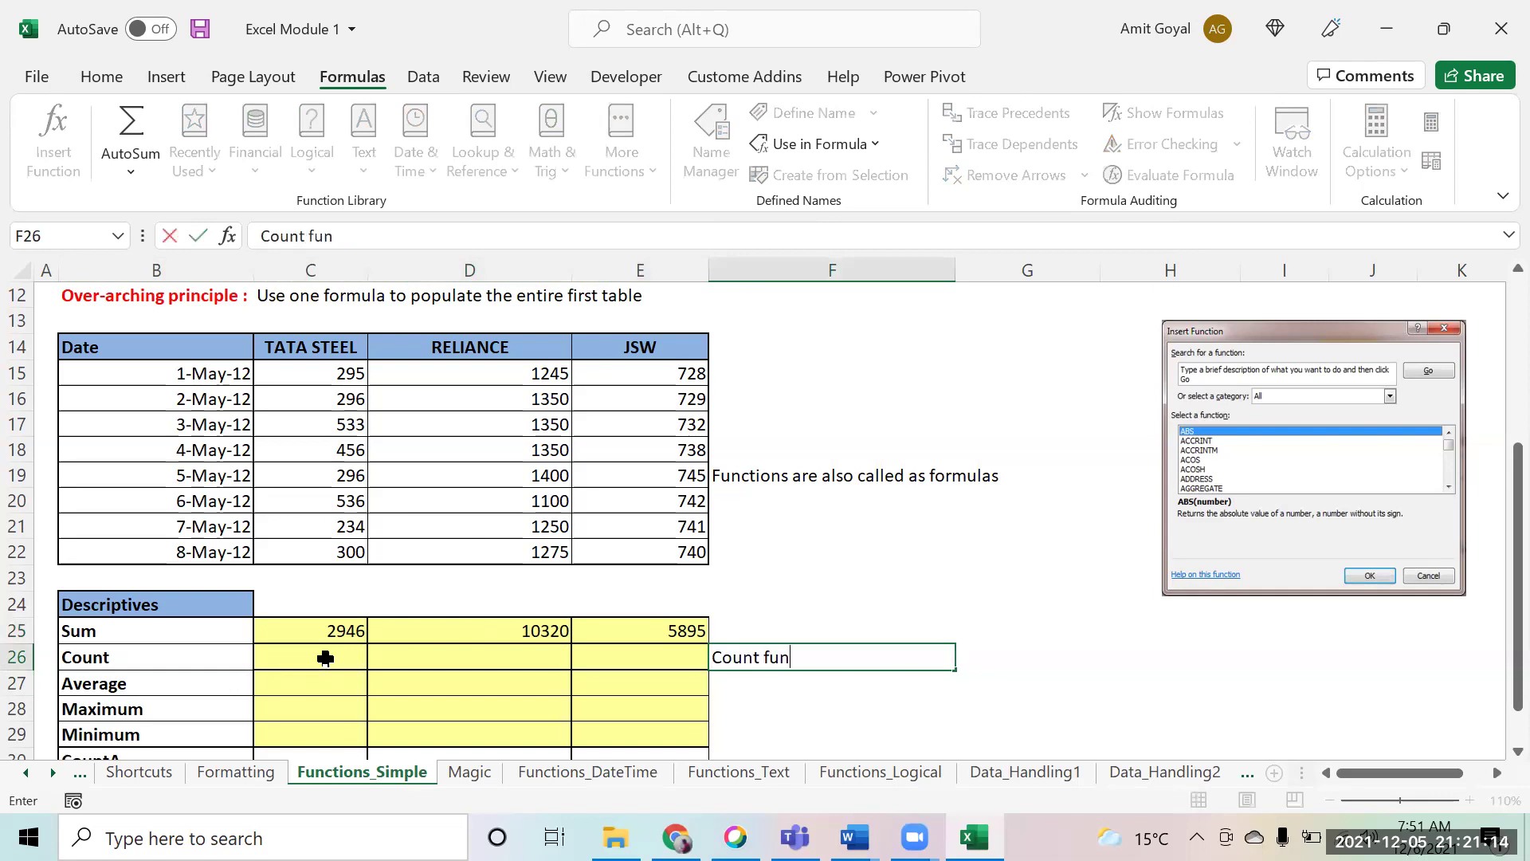
type("ction onl")
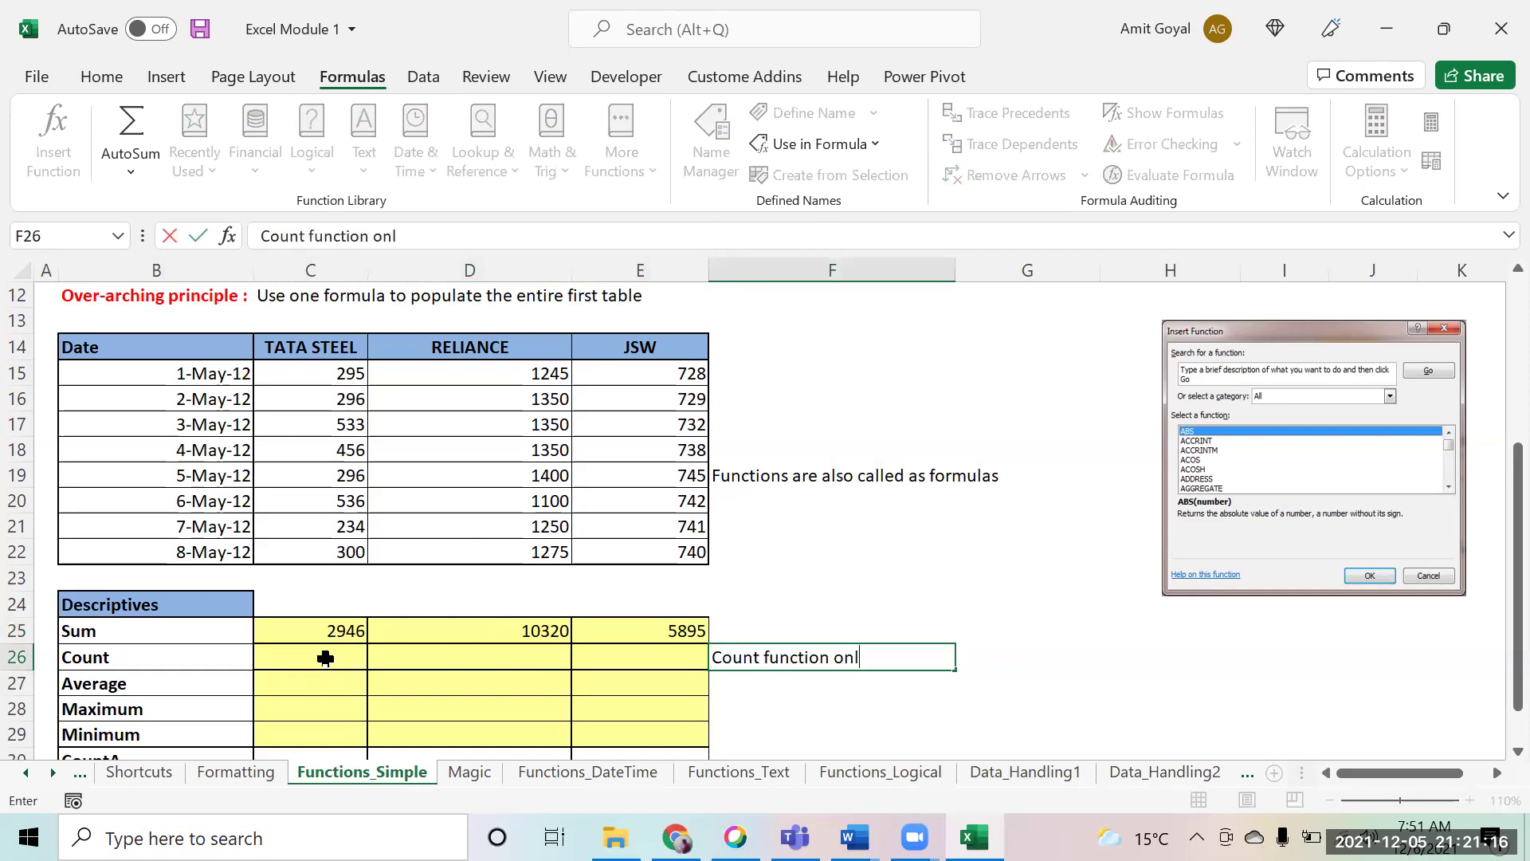
type("y counts the ")
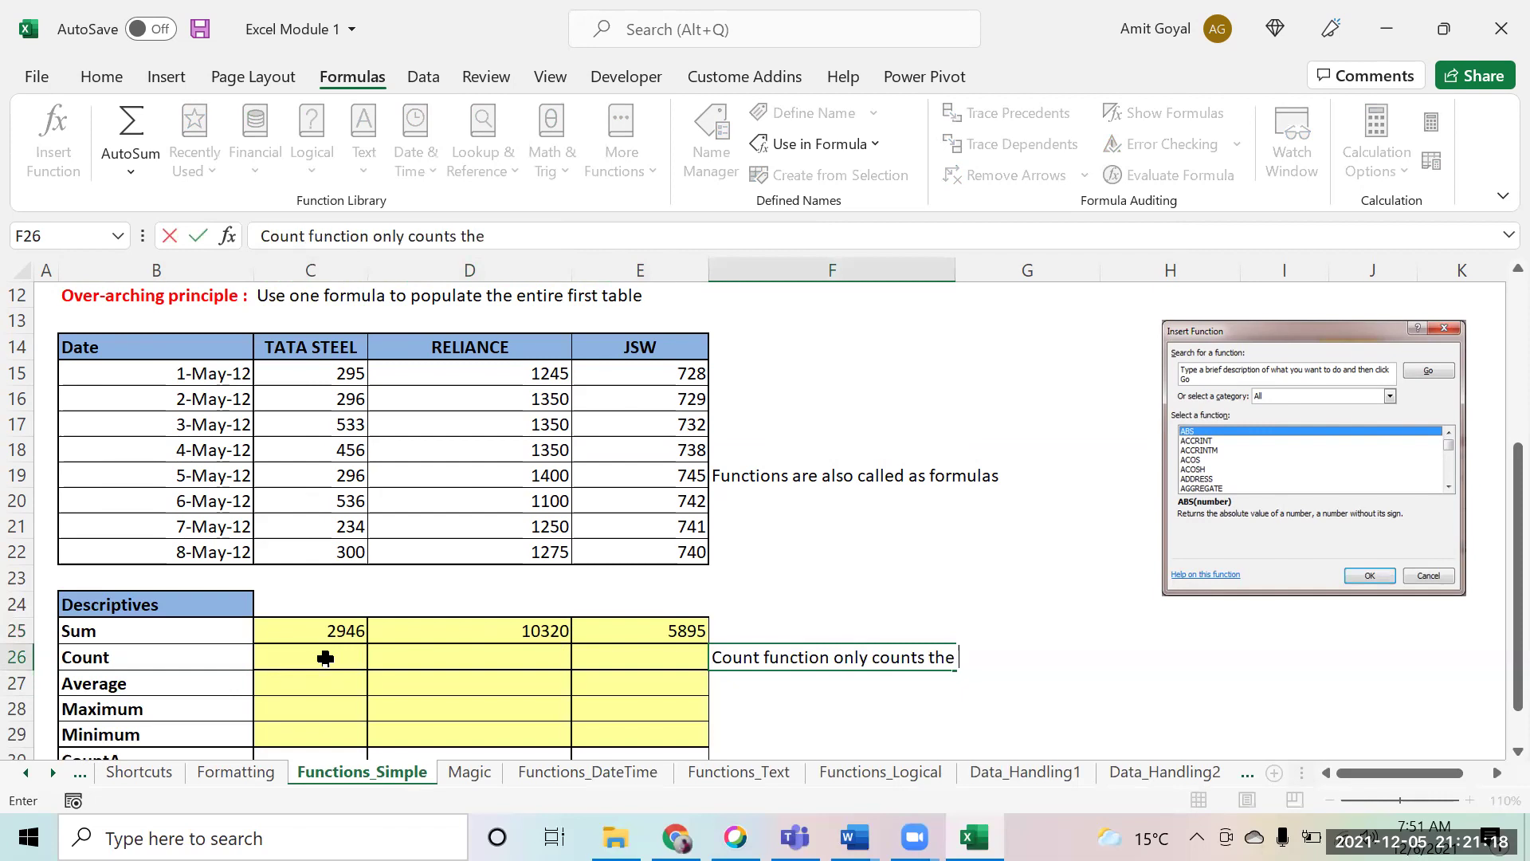
type("numbers")
key("Return")
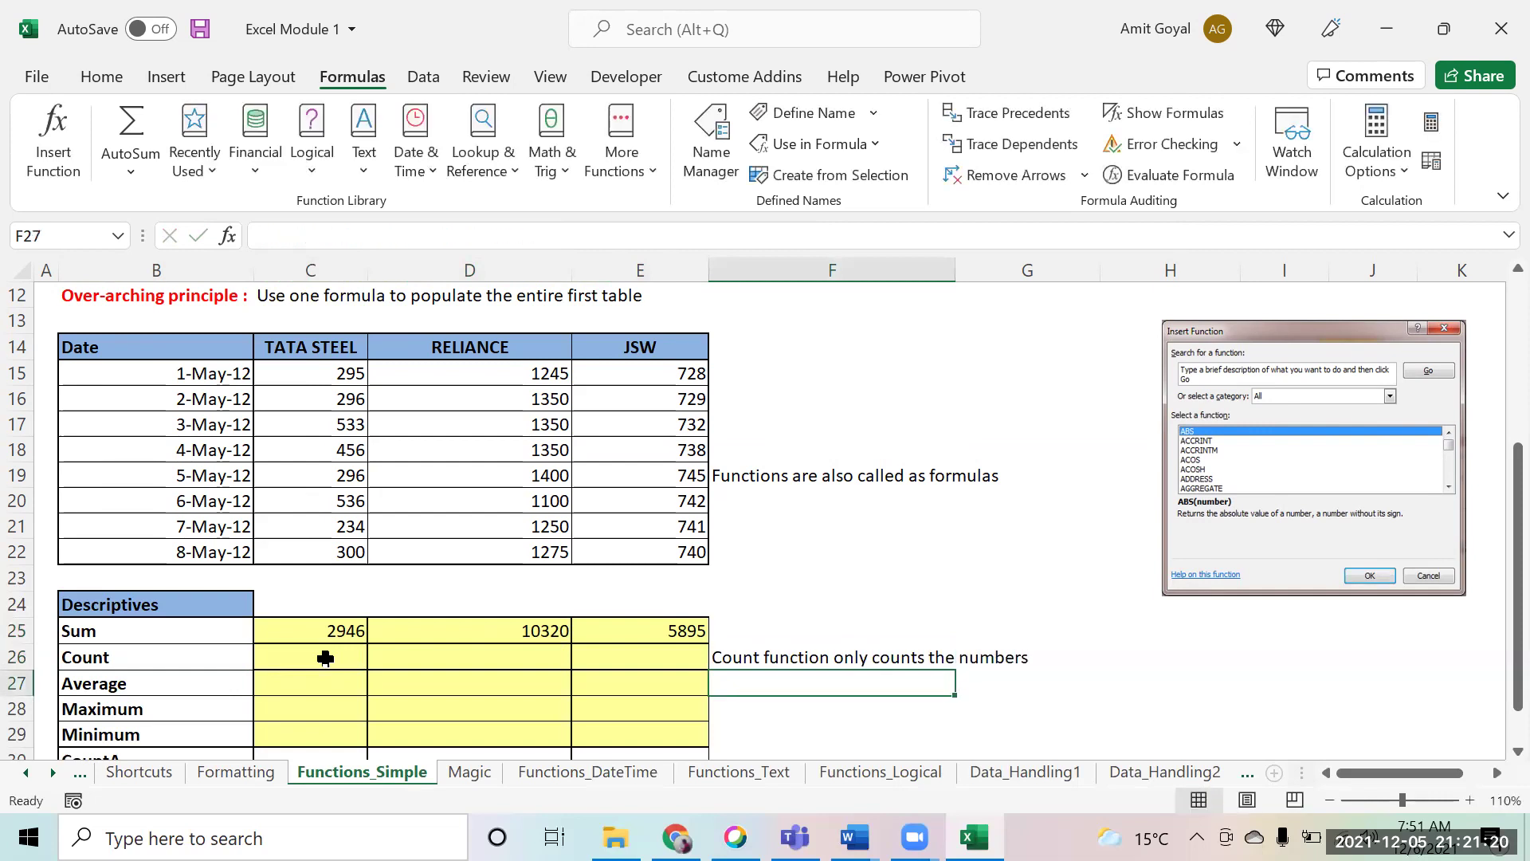
Count the TATA STEEL prices in C26 with =COUNT(C15:C22), and highlight the counted price cells.
left_click(318, 656)
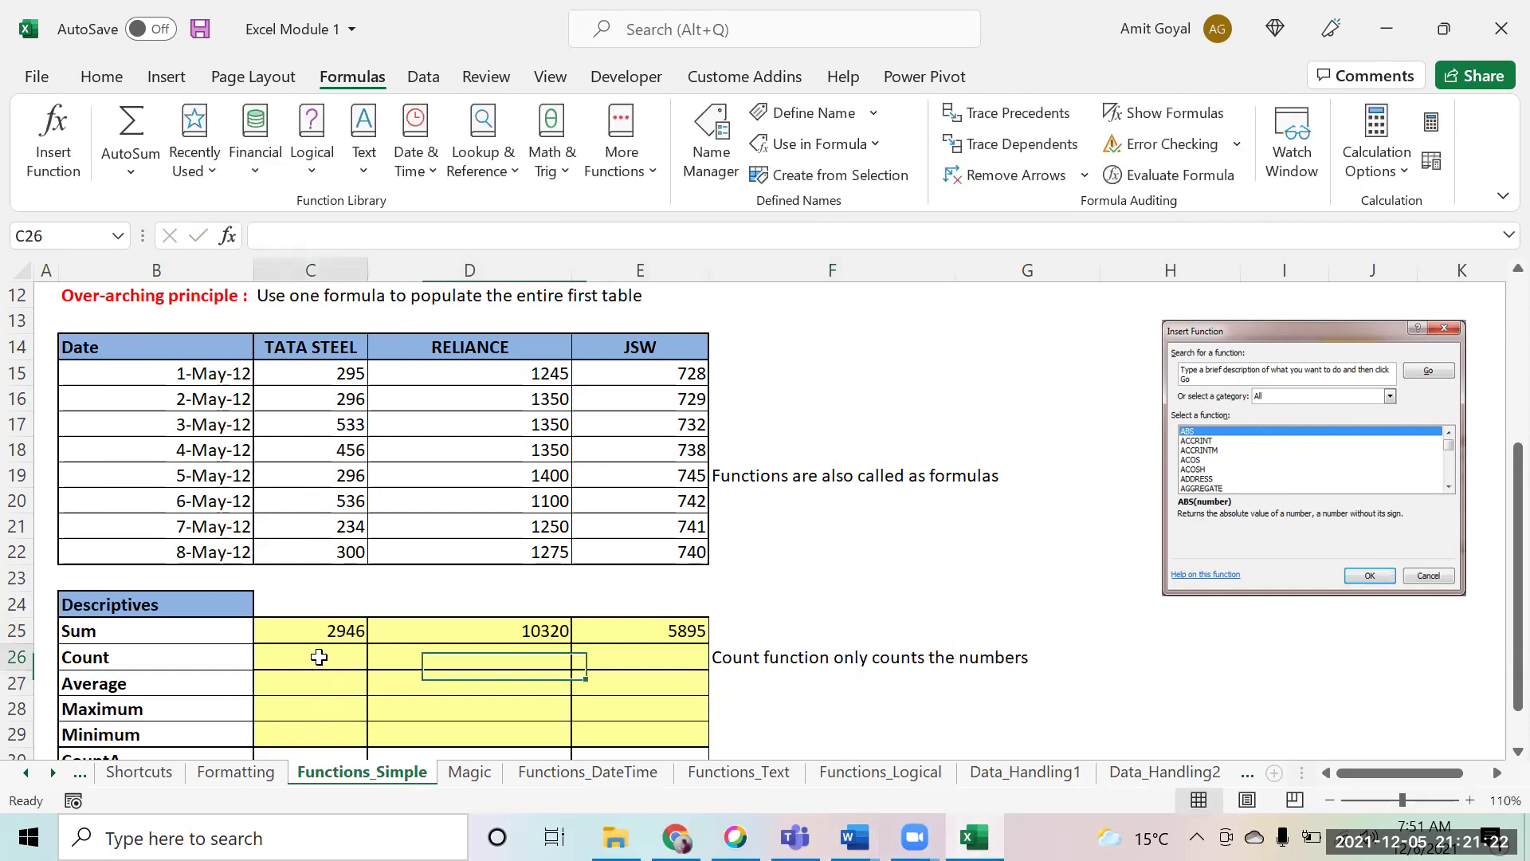
type("=COUNT(")
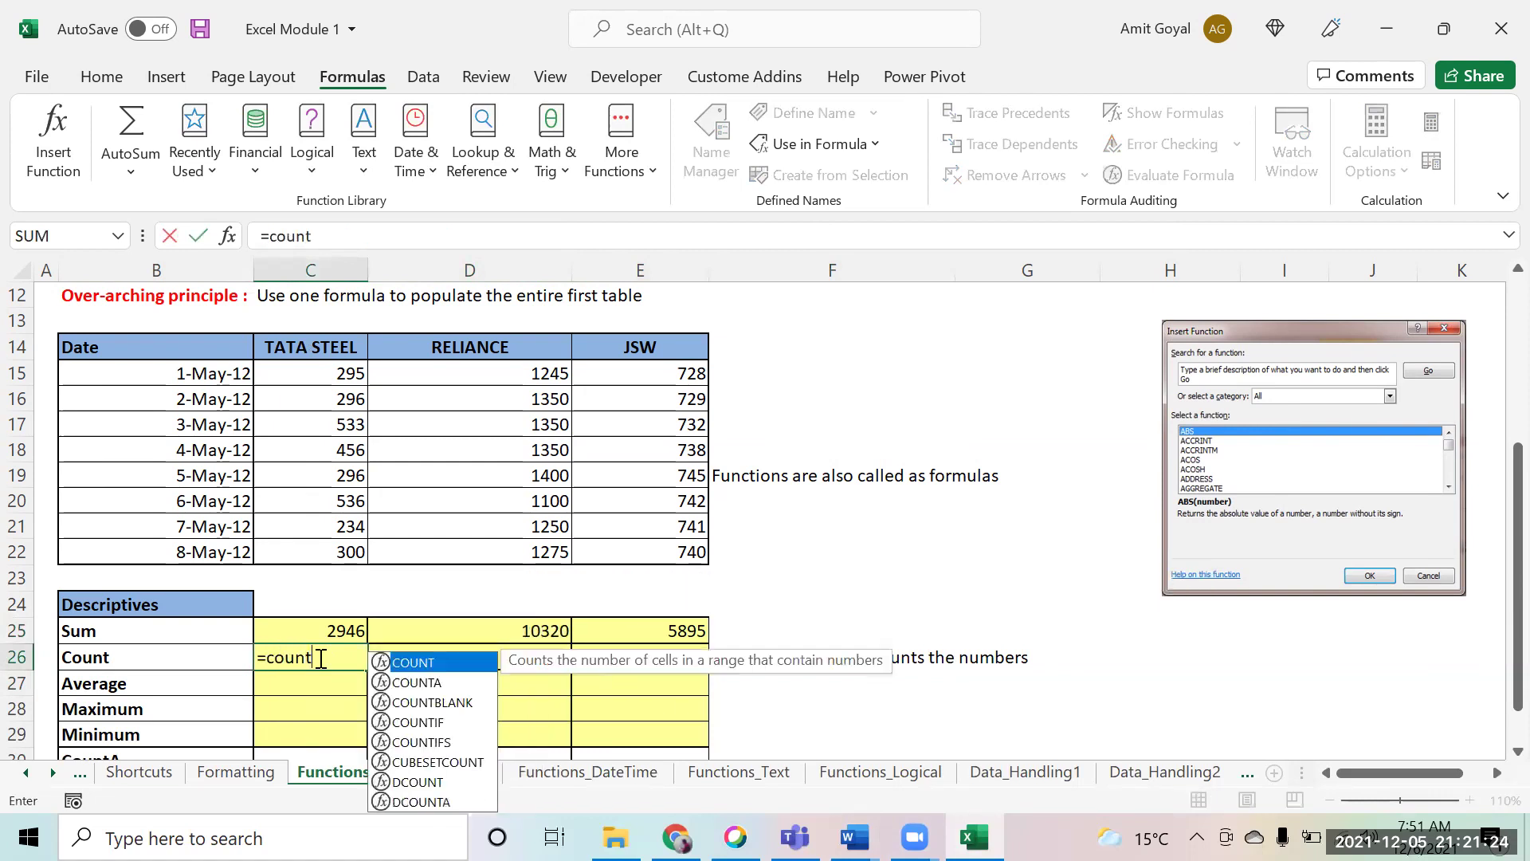
left_click_drag(301, 372, 277, 561)
type(")")
key("Return")
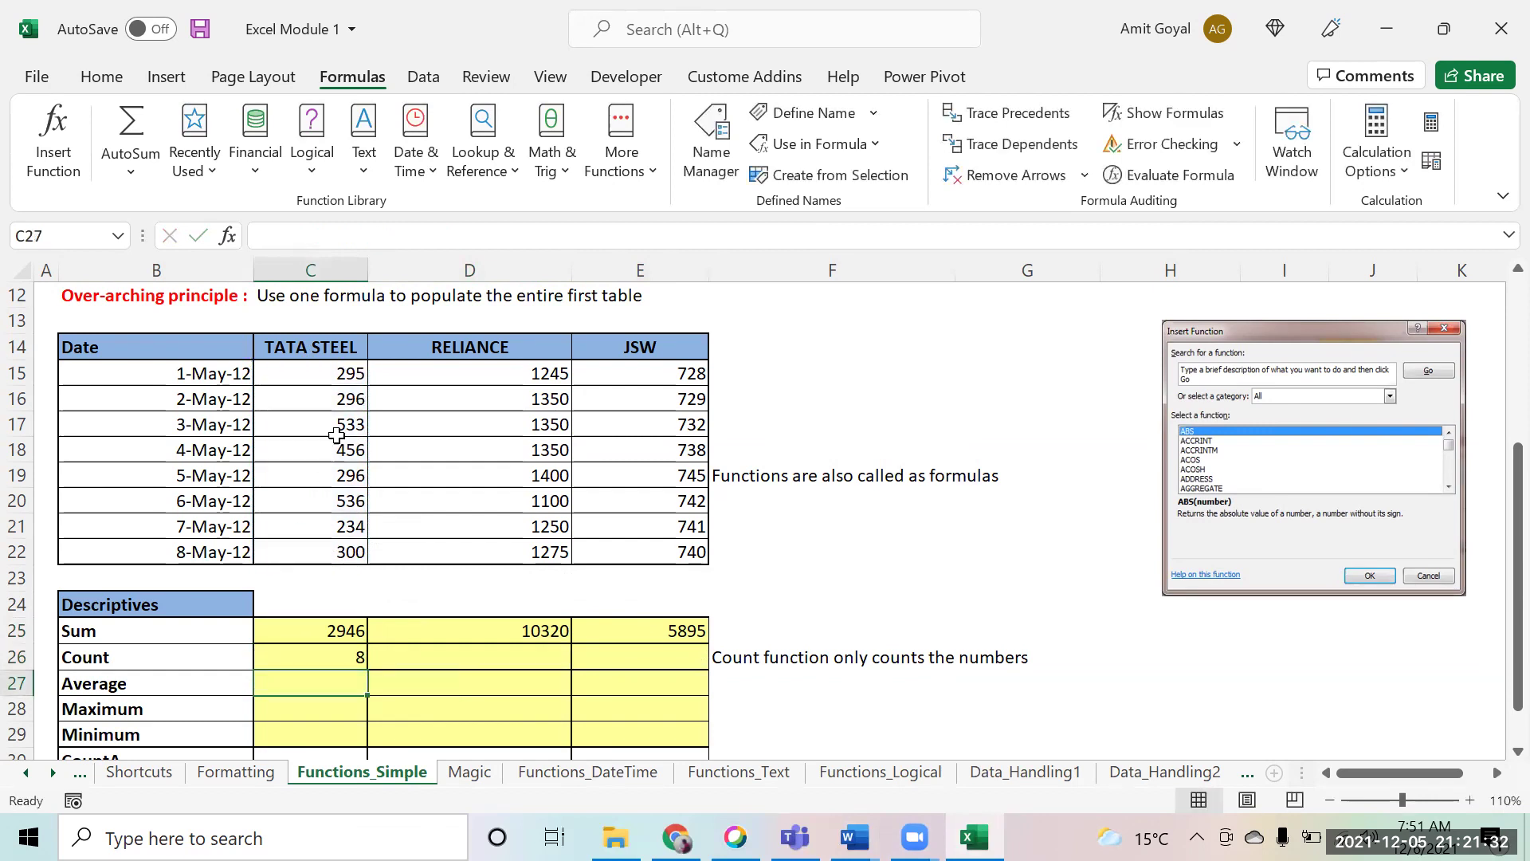
left_click_drag(331, 375, 320, 546)
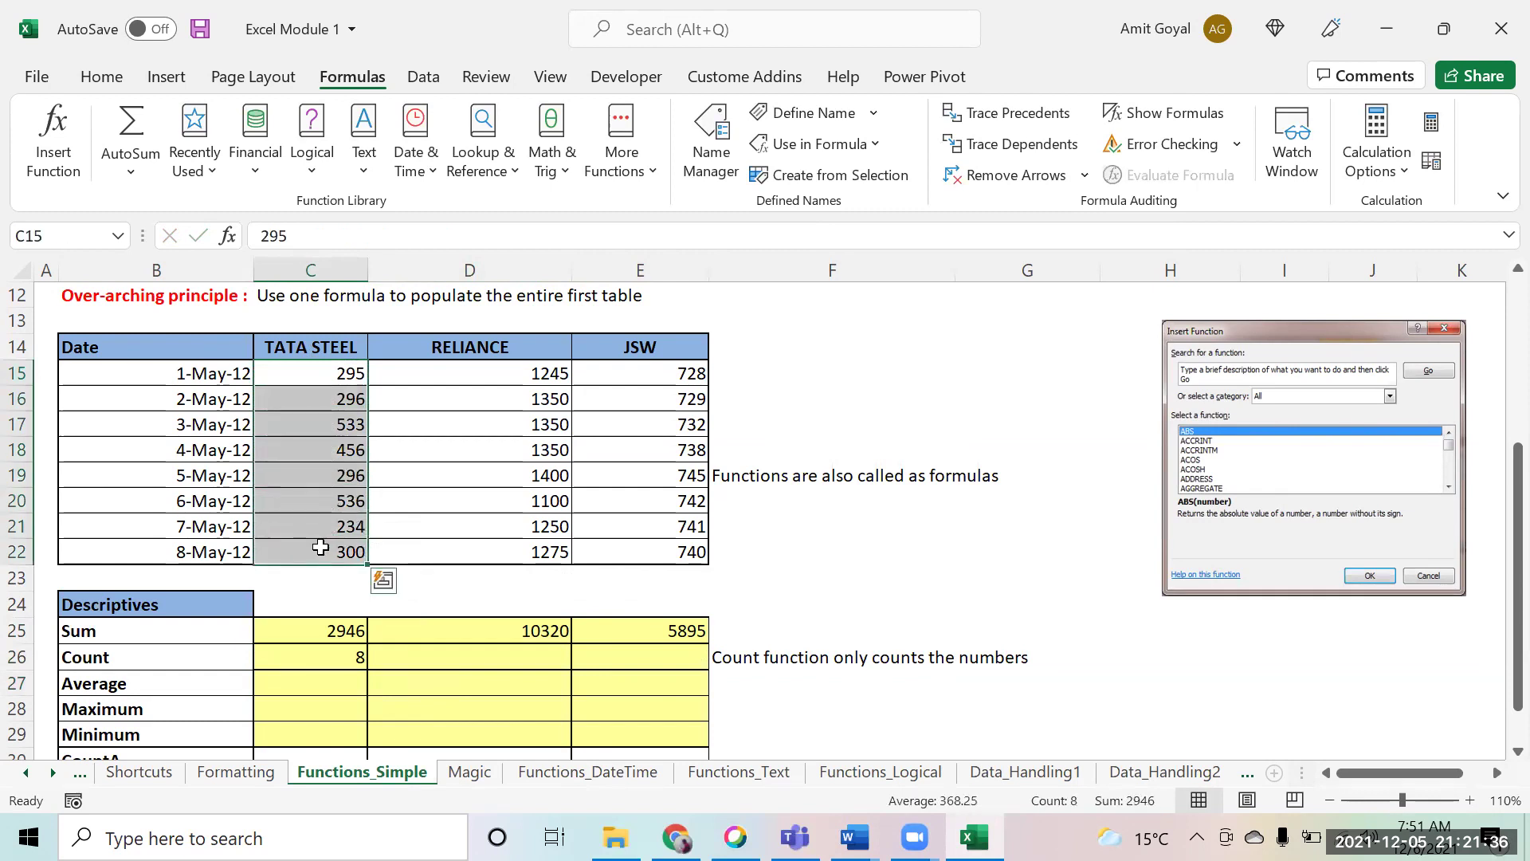
Clear the TATA STEEL price for 4-May-12 in C18 and check the count formula in C26.
left_click(632, 572)
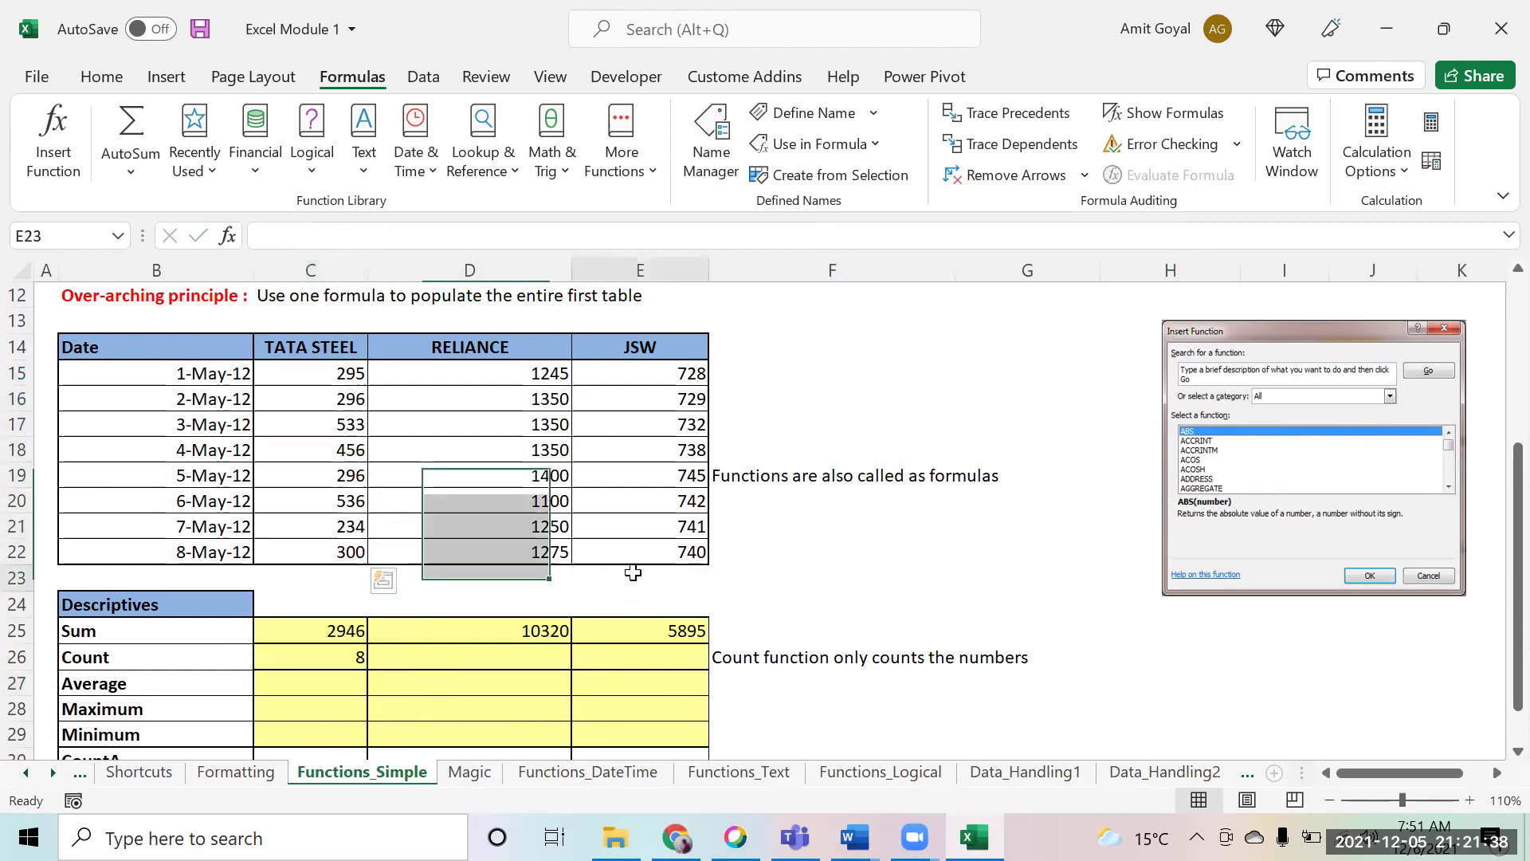
left_click(331, 451)
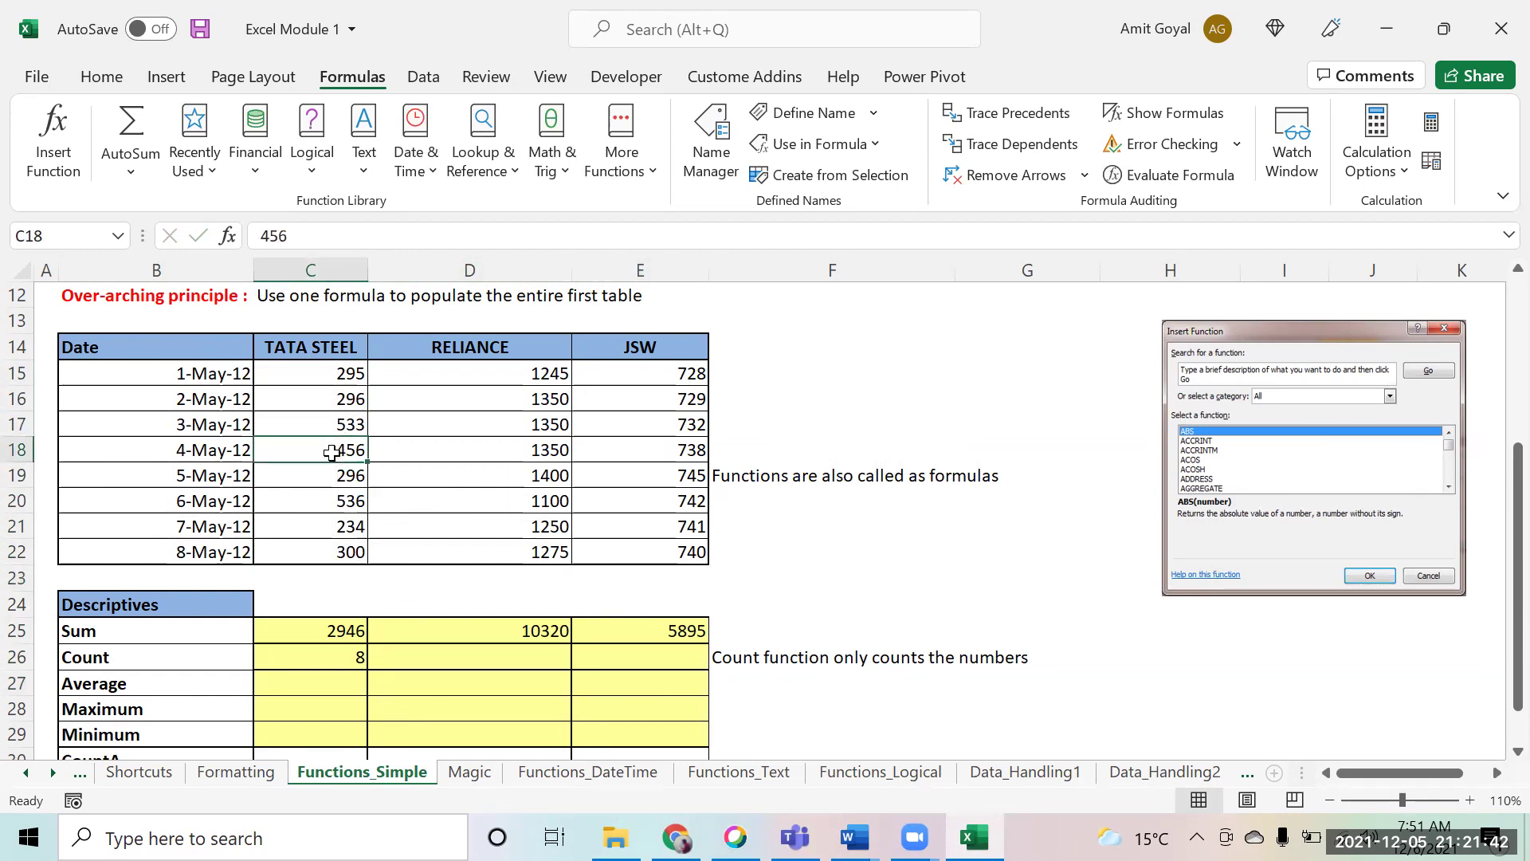
key("Delete")
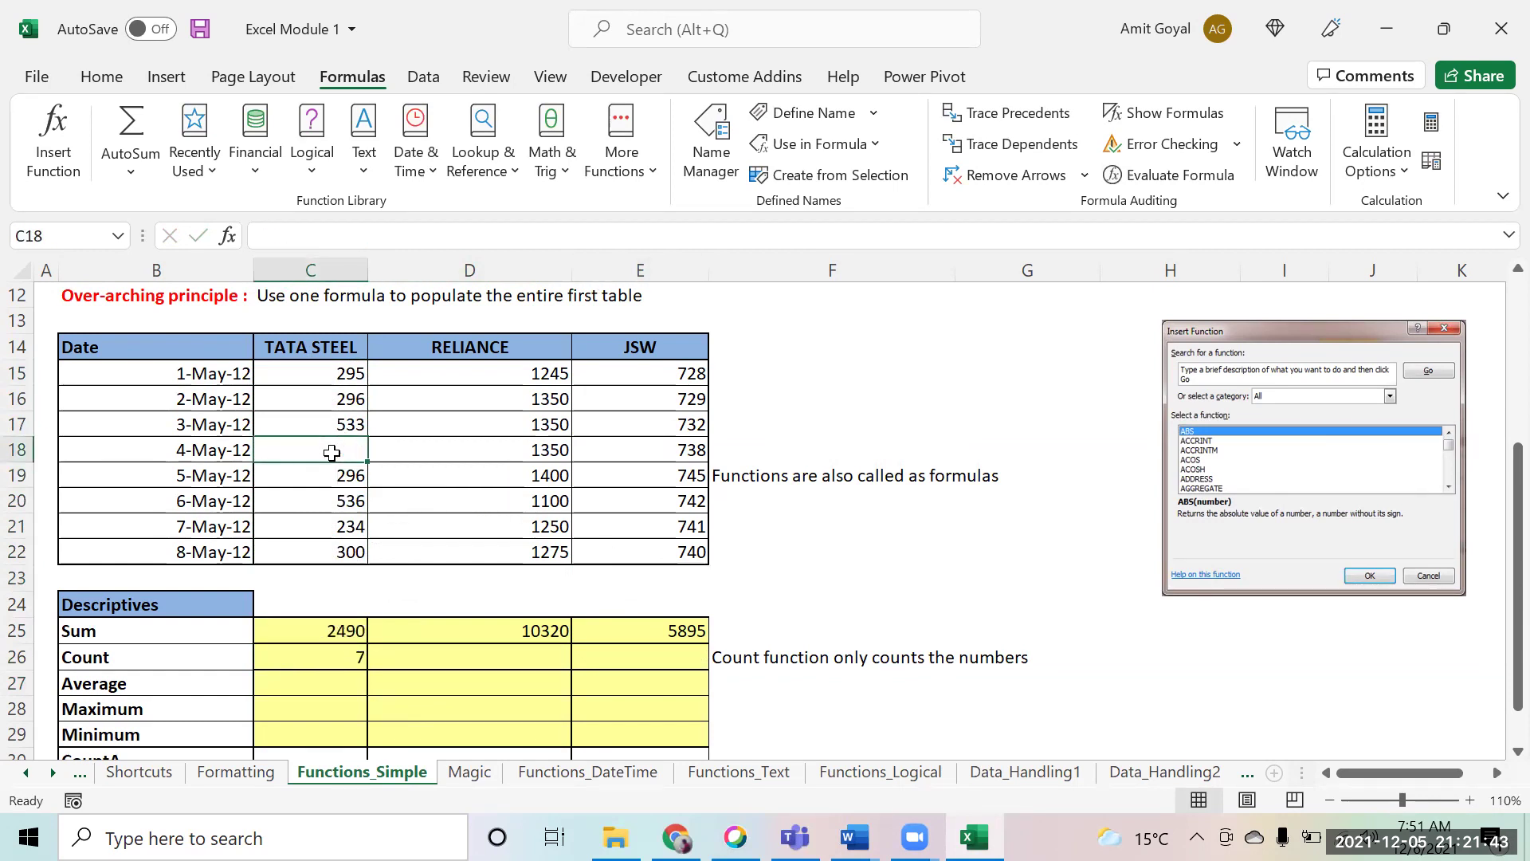
left_click(341, 665)
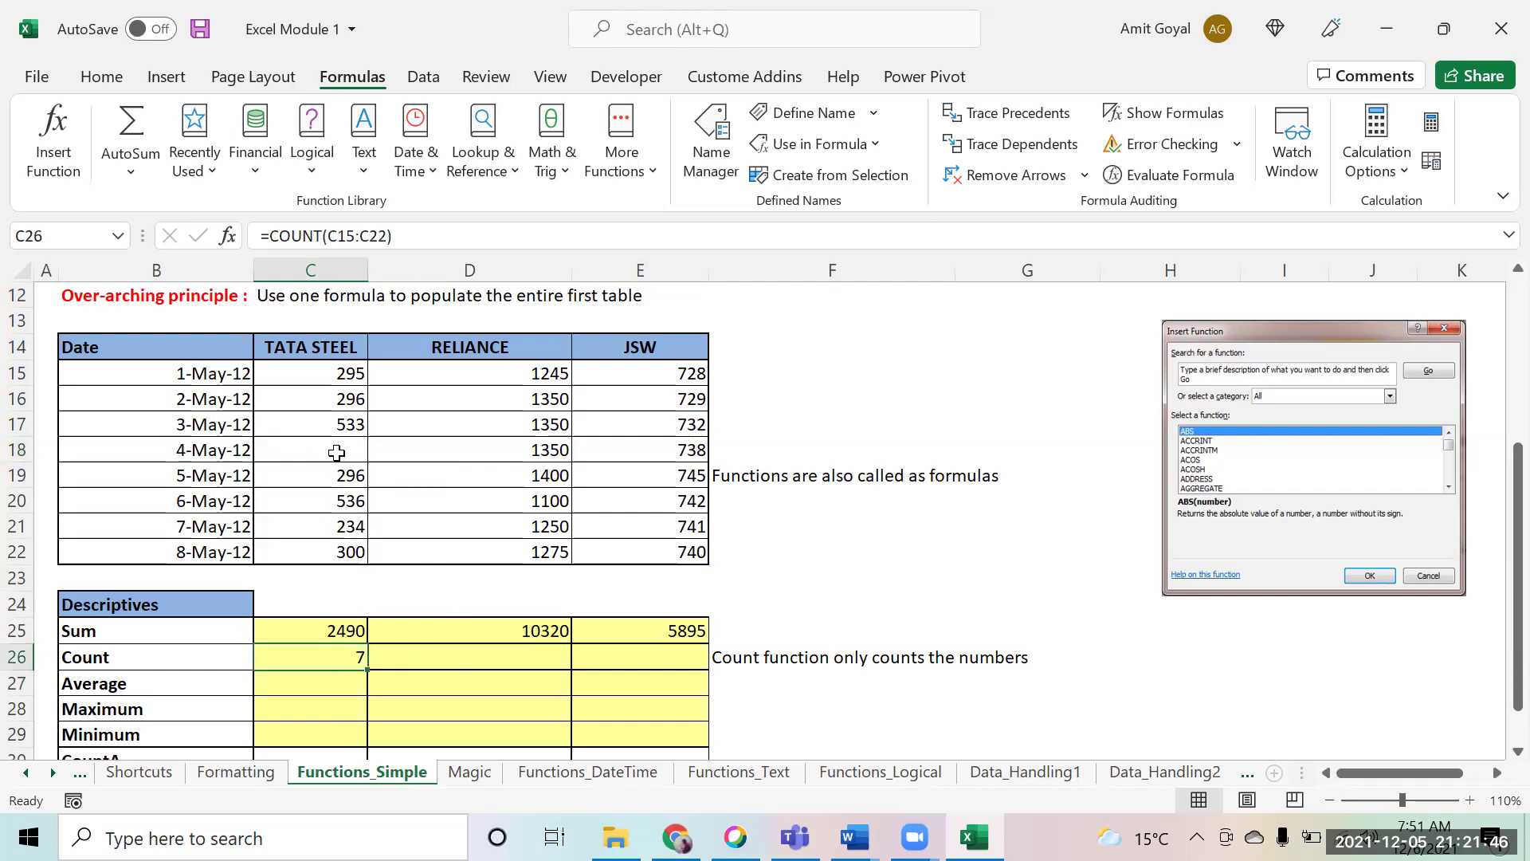
Enter the text ABC in C18 in the TATA STEEL column, check the count in C26, and highlight C15:C22.
left_click(336, 452)
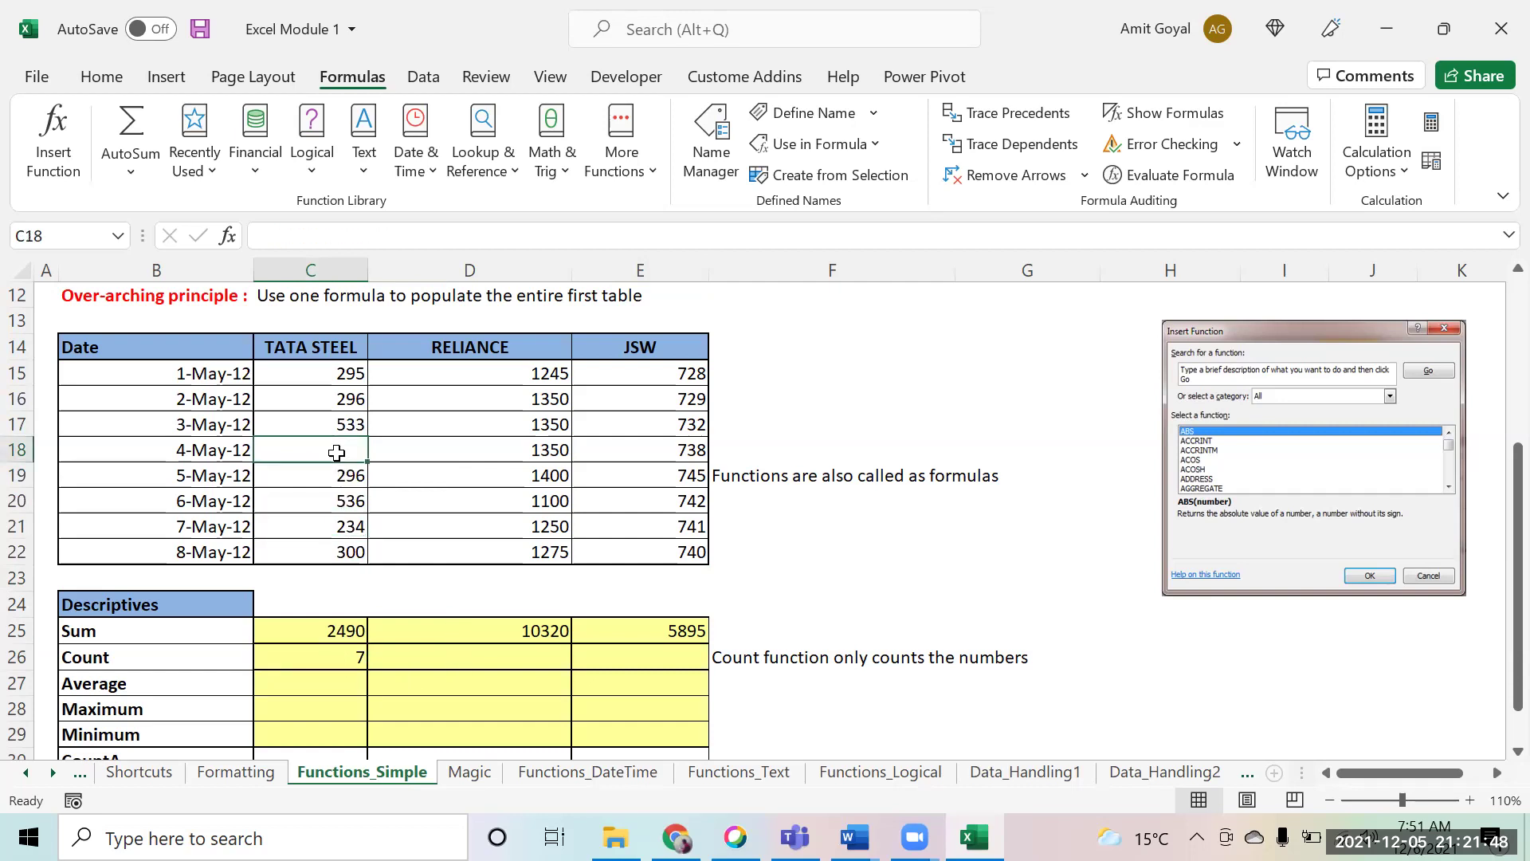
type("ABC")
key("Return")
key("Down")
key("Down")
left_click(321, 653)
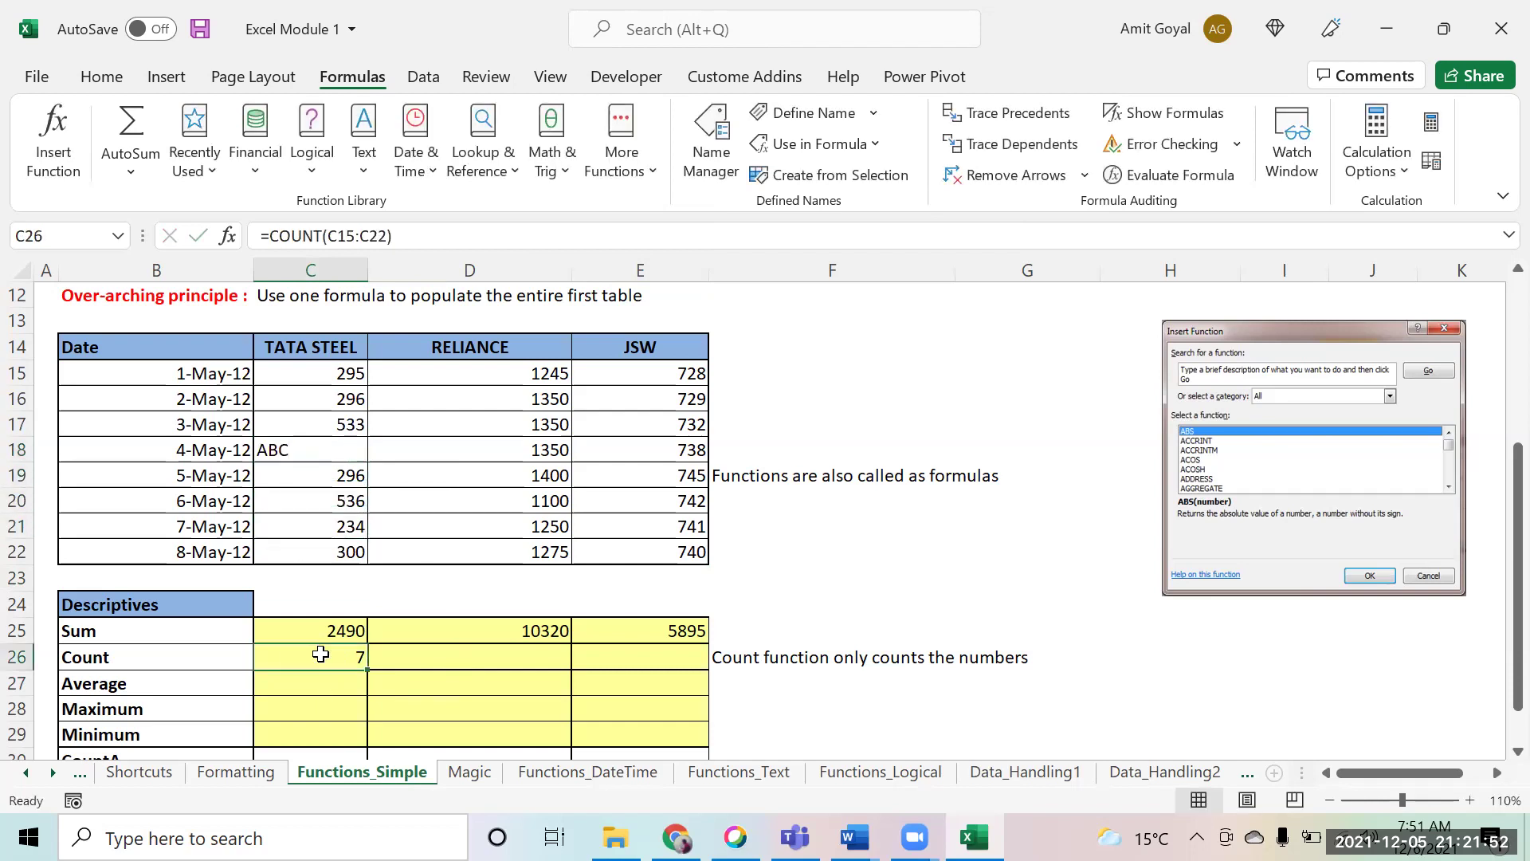
left_click(295, 388)
left_click_drag(294, 388, 268, 539)
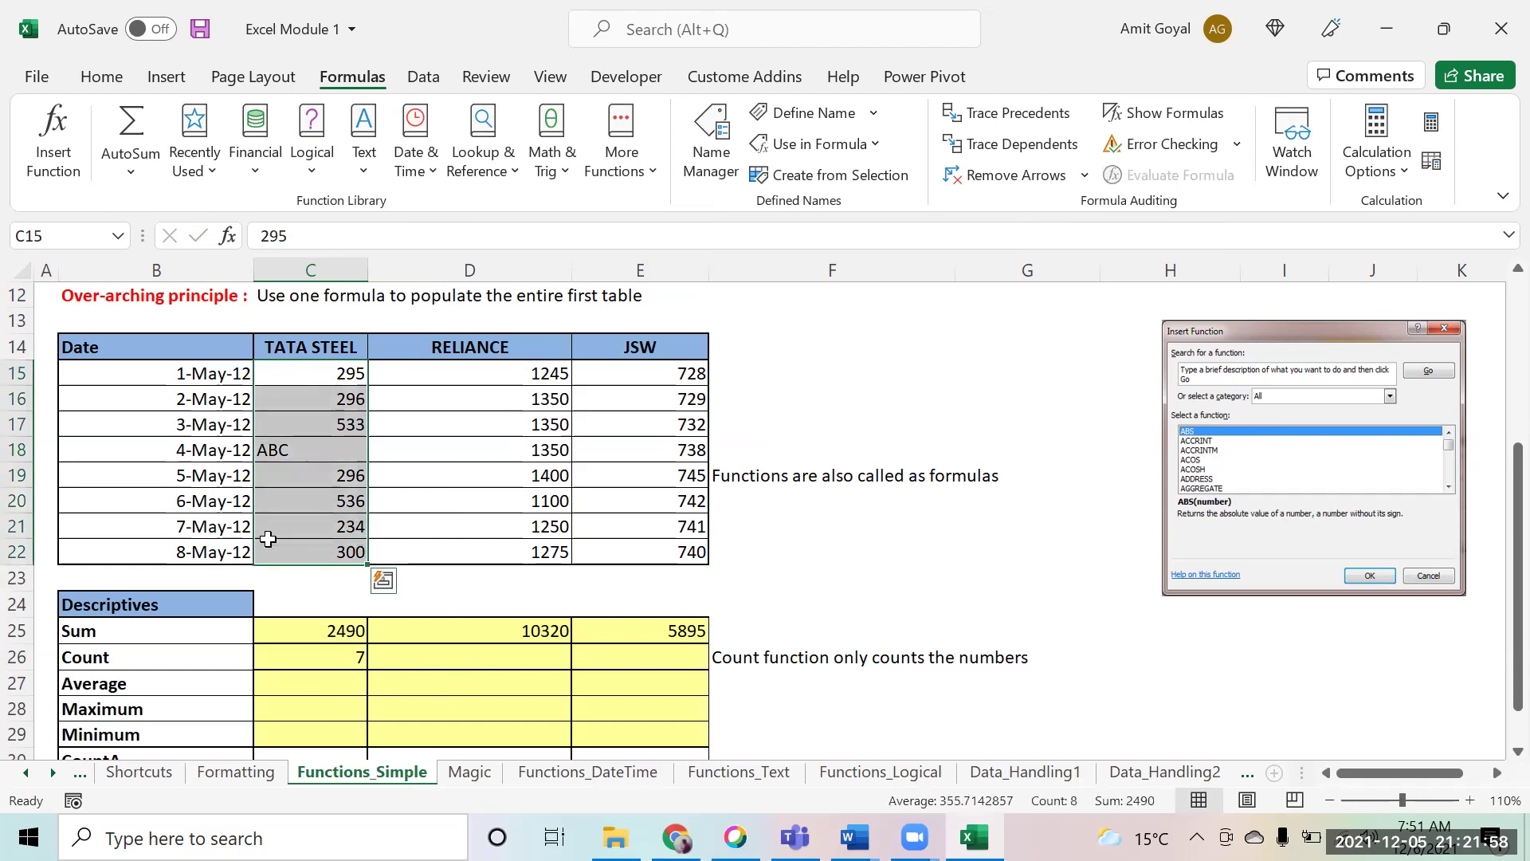
Restore the TATA STEEL price for 4-May-12 in C18 to 456 and select the count cell C26.
left_click(332, 457)
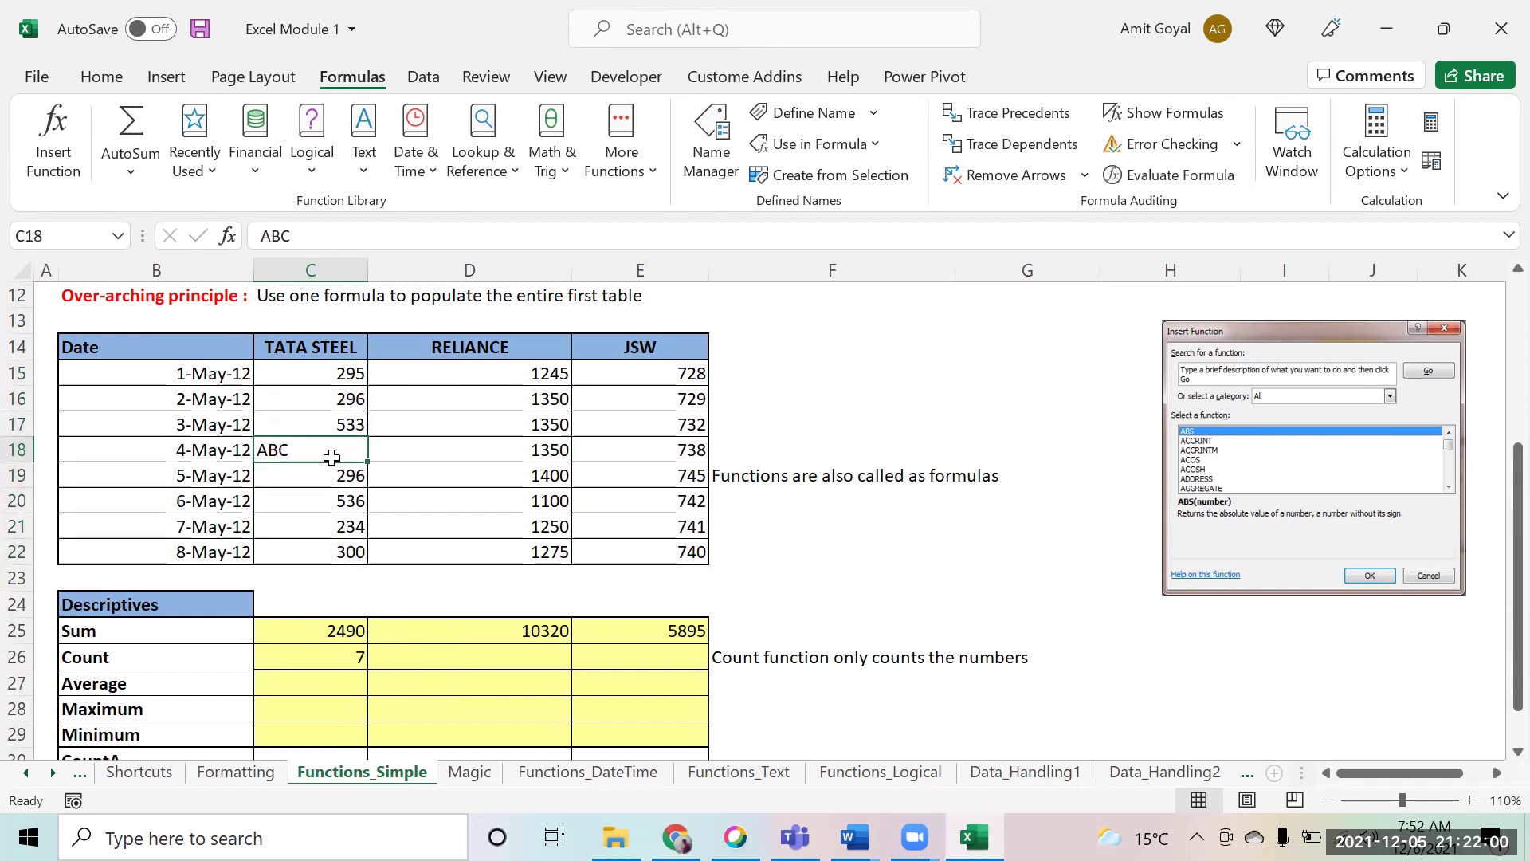
key("Delete")
type("456")
key("ctrl+Return")
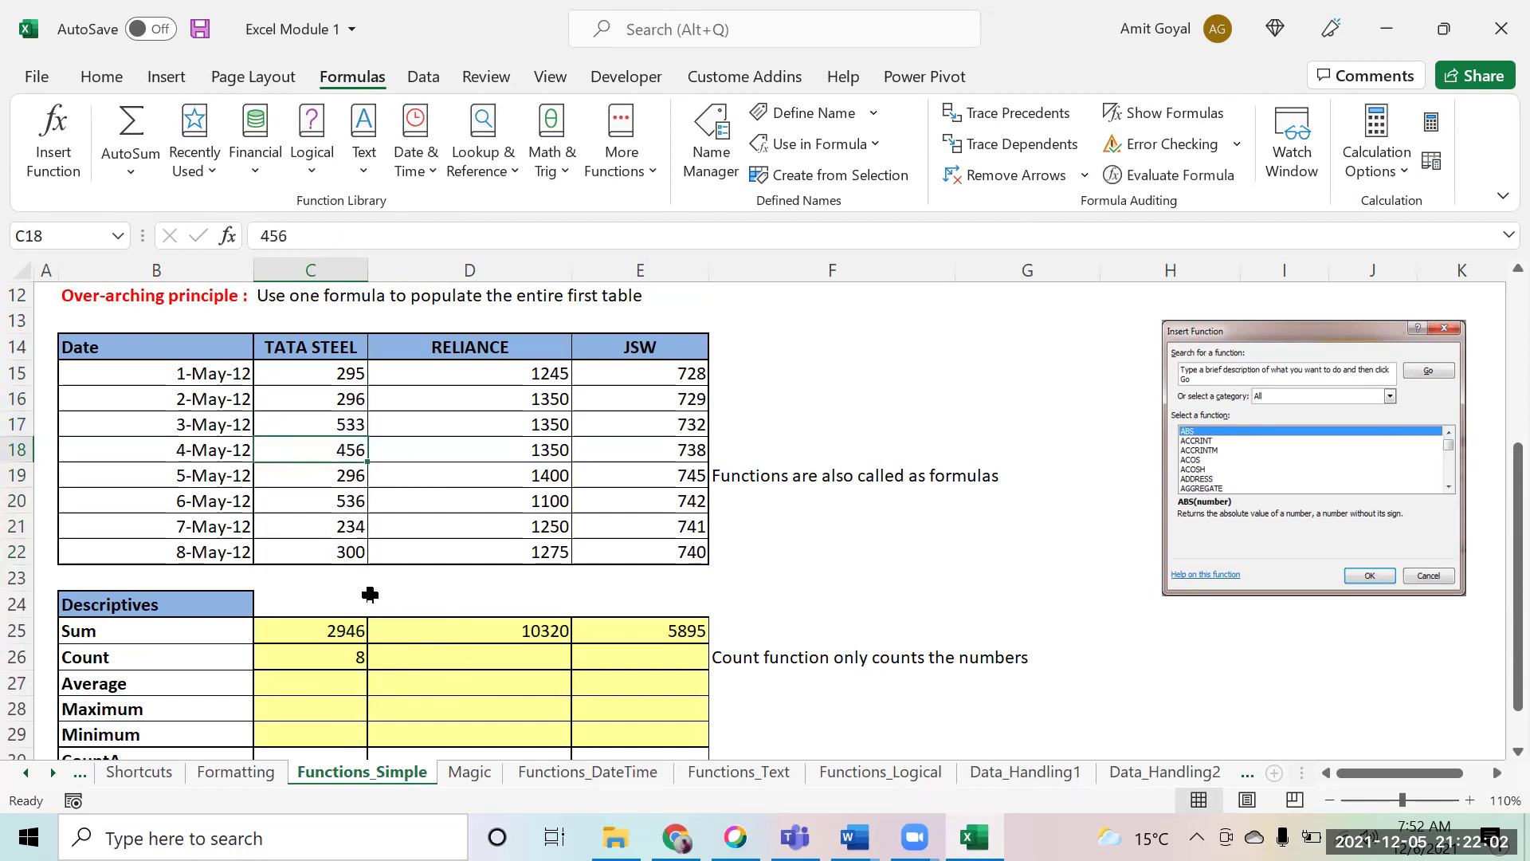
left_click(350, 654)
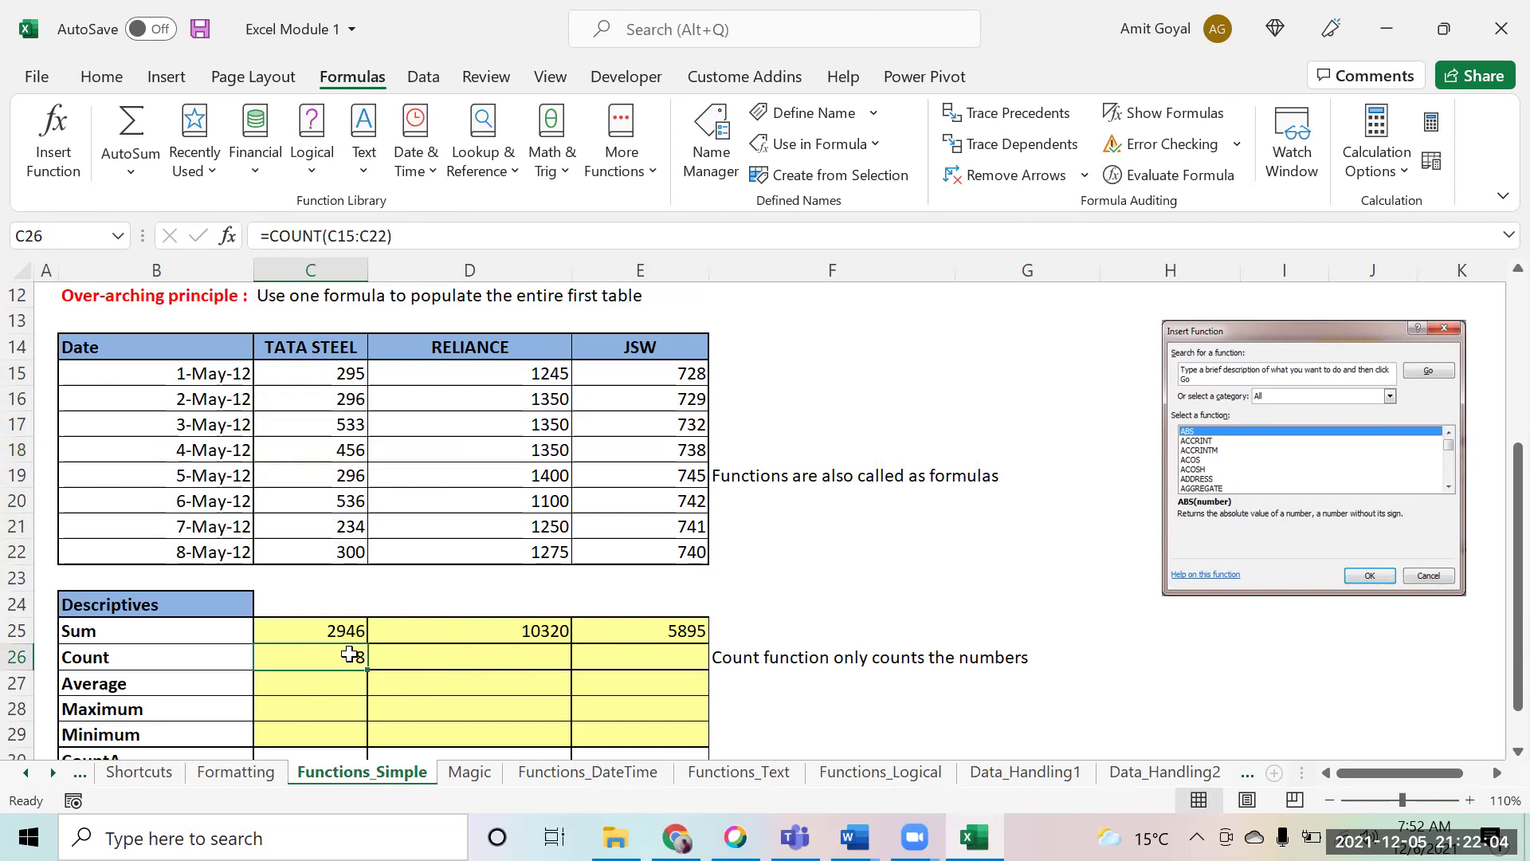
key("Down")
key("Down")
key("Up")
key("Up")
key("Down")
key("Down")
key("Up")
key("Up")
key("Down")
key("Up")
Fill the TATA STEEL count formula across to the RELIANCE and JSW cells of the Count row.
key("shift+Right")
key("shift+Right")
key("shift+Right")
key("shift+Left")
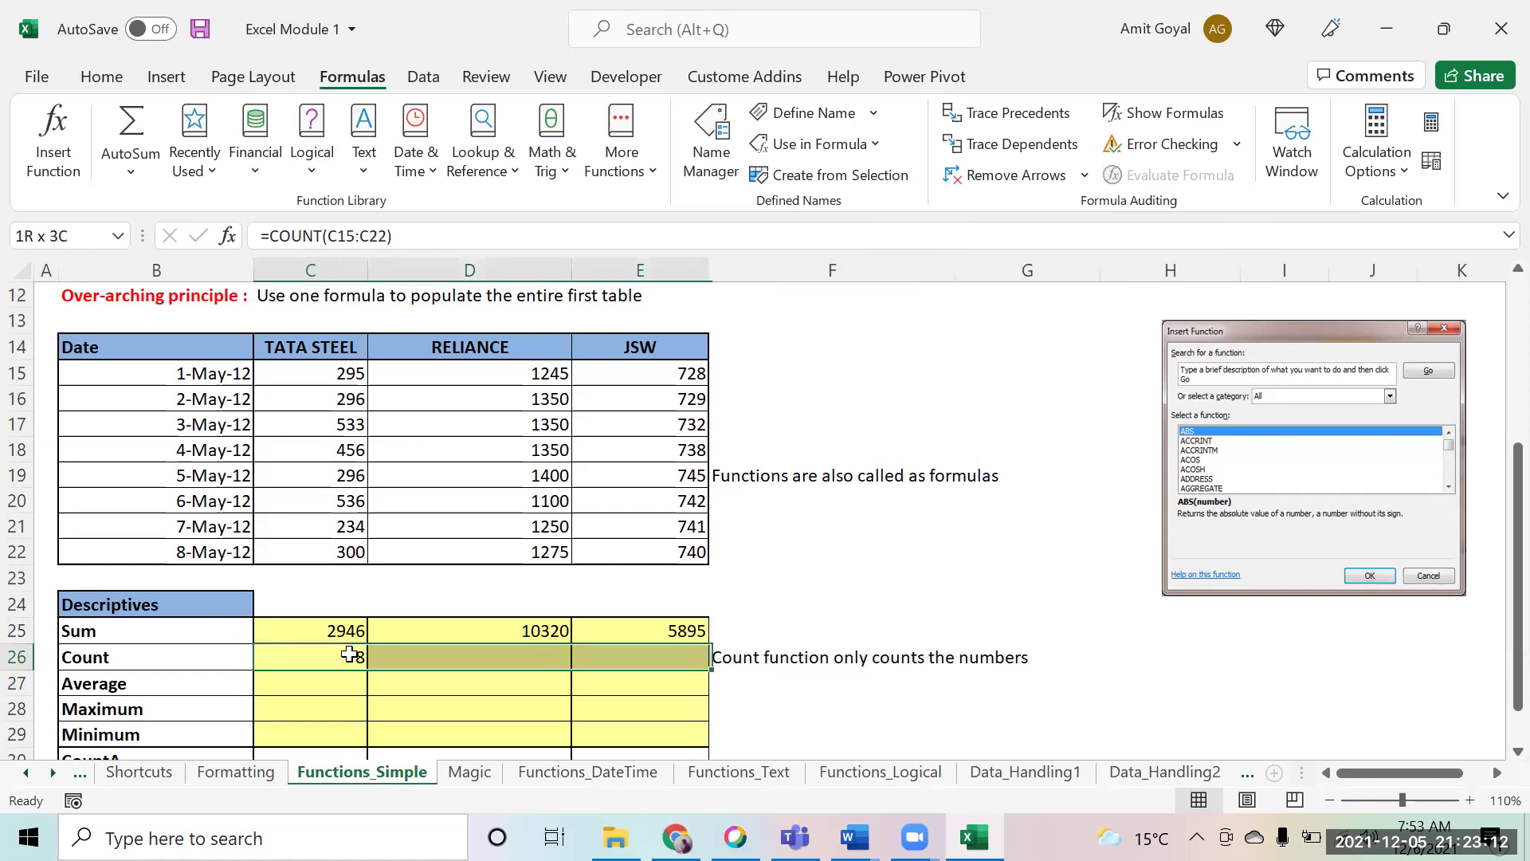
key("ctrl+r")
Calculate the average of the TATA STEEL prices in C27 with =AVERAGE(C15:C22).
key("Down")
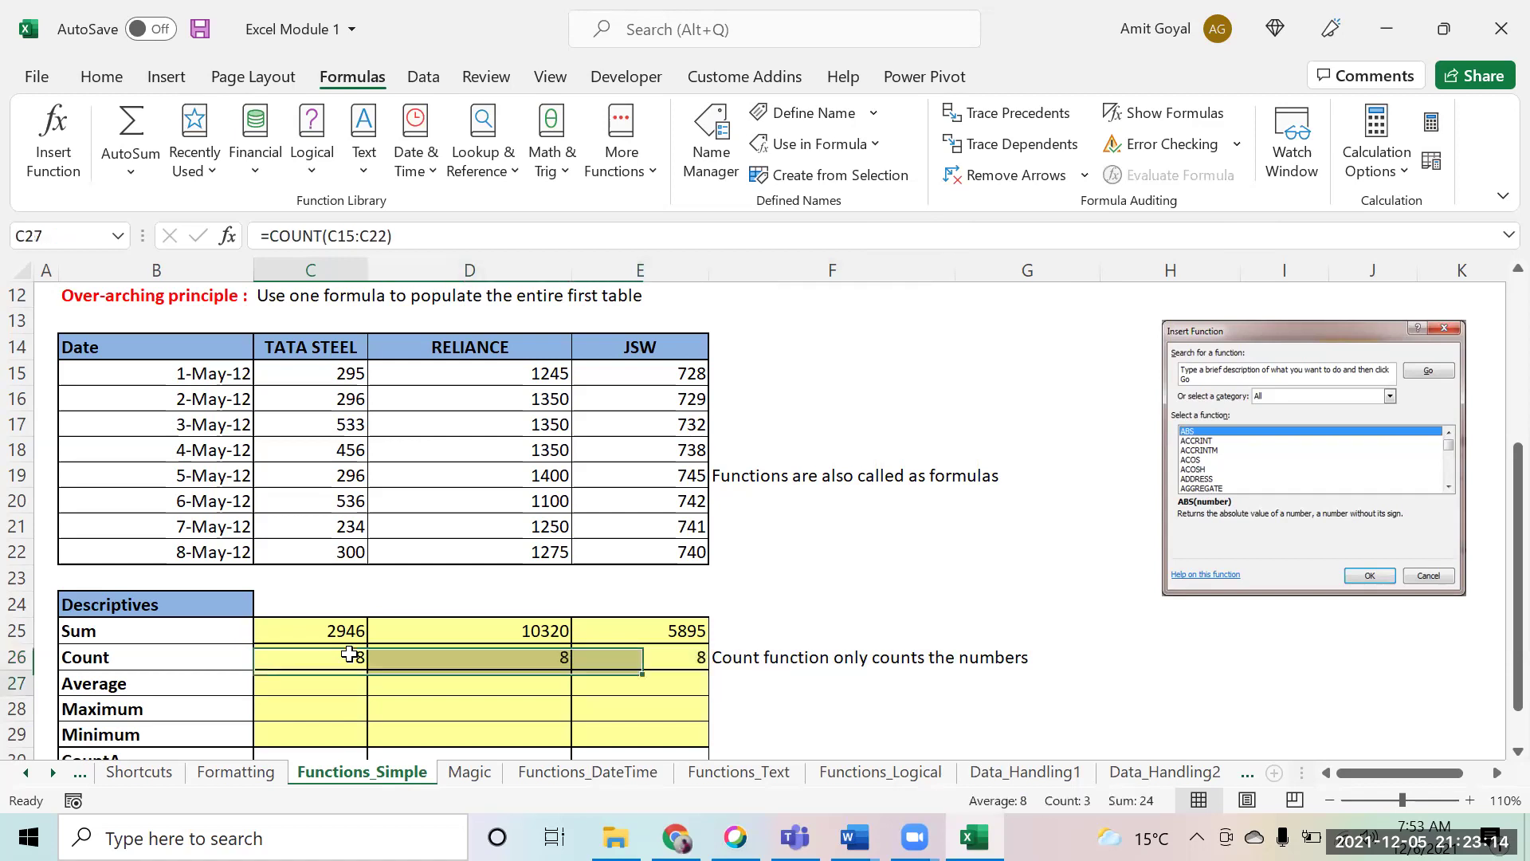
type("=aver")
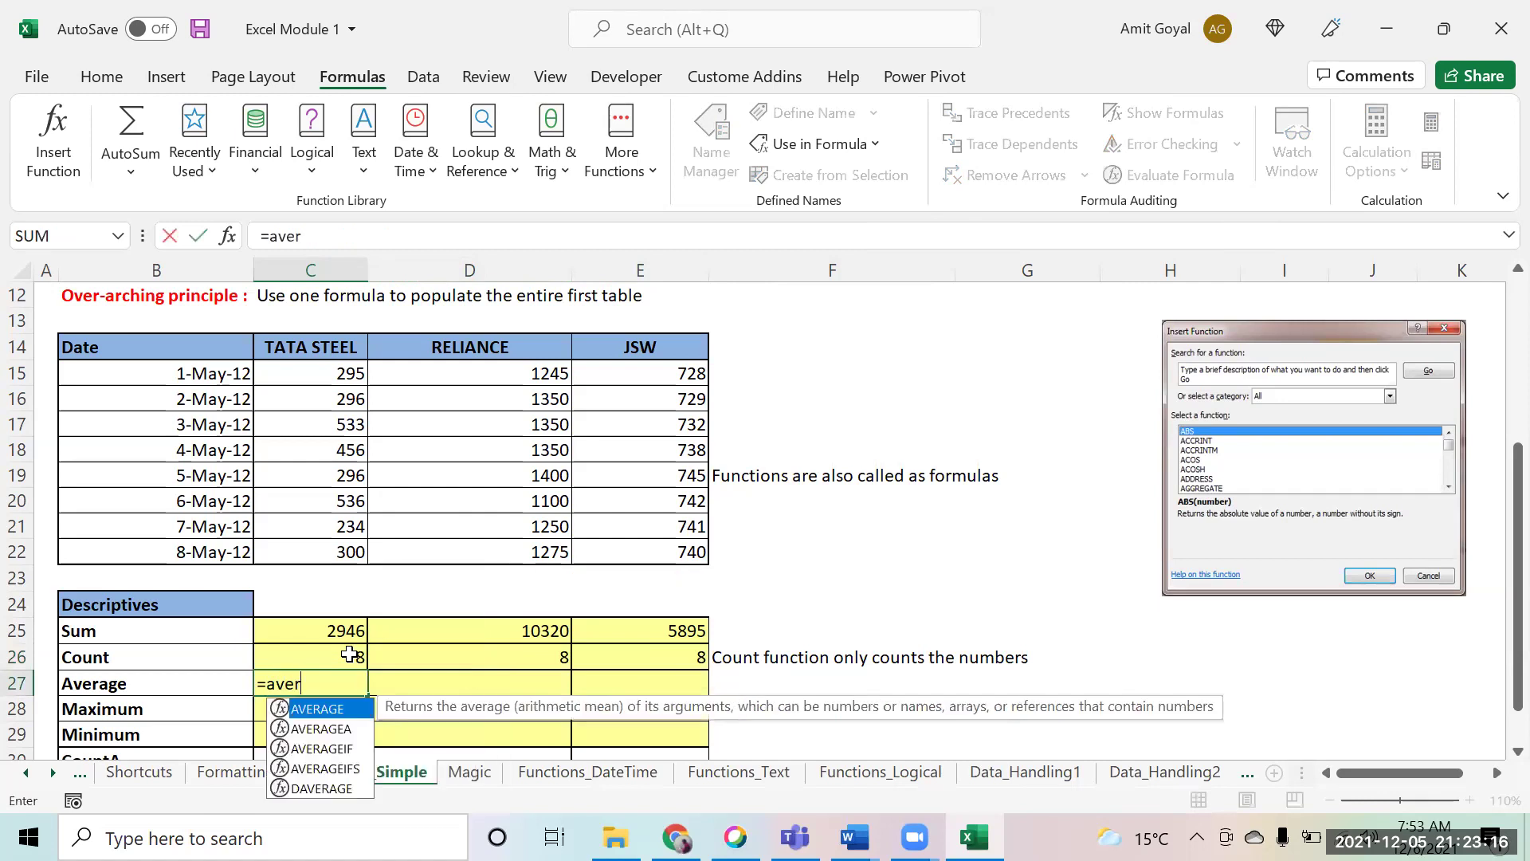
key("Tab")
key("Up")
key("Up")
key("Up")
key("Up")
key("Up")
key("Up")
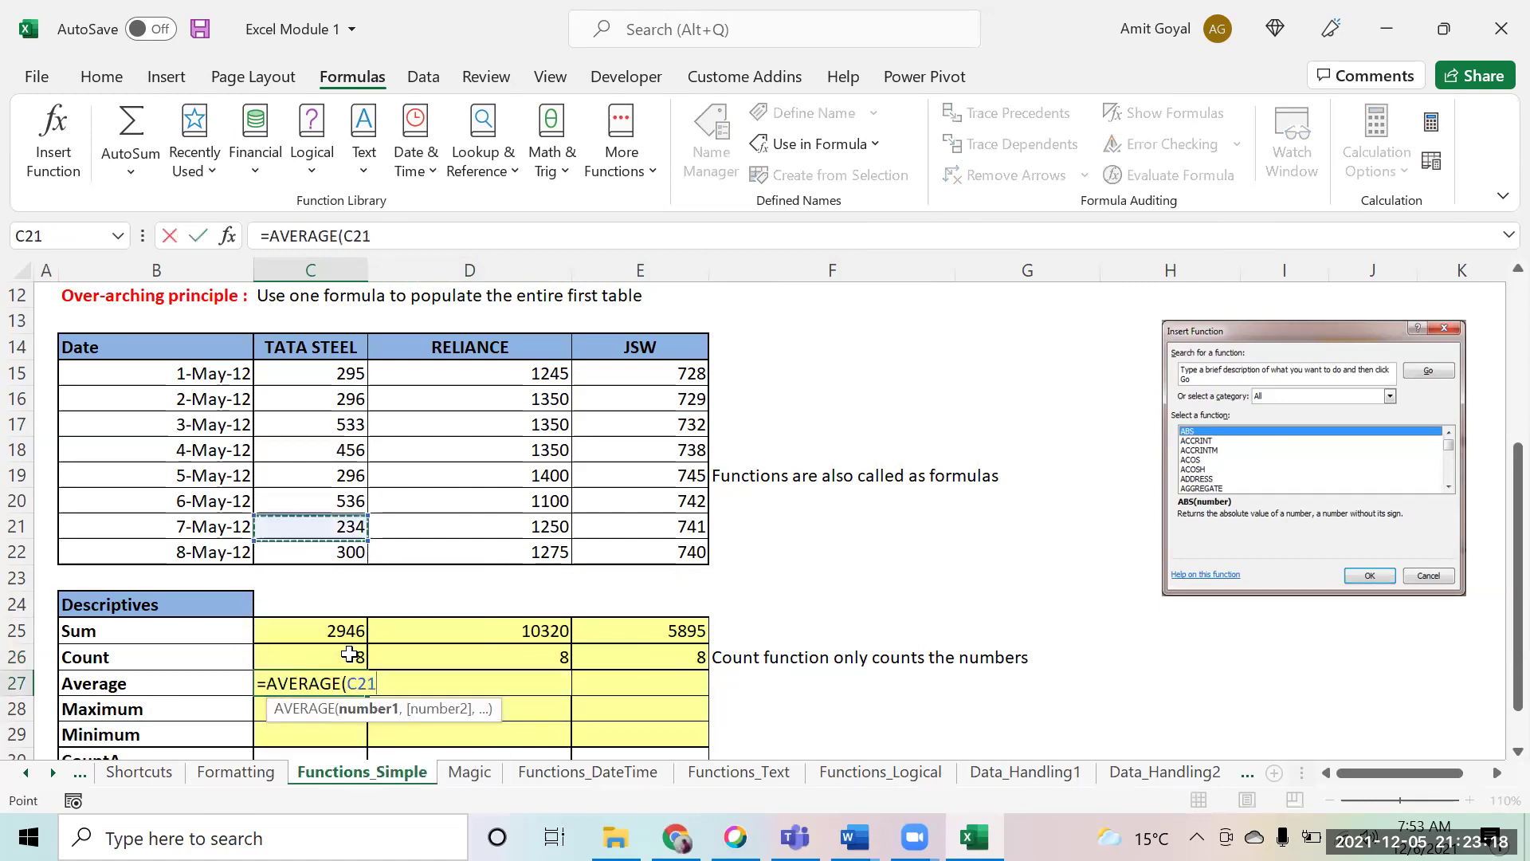
key("Down")
key("shift+Up")
key("shift+Up")
key("shift+Up")
key("shift+Up")
key("shift+Up")
key("shift+Up")
key("shift+Up")
type(")")
key("Return")
Fill the TATA STEEL average formula across to the RELIANCE and JSW cells of the Average row.
key("Up")
key("shift+Right")
key("shift+Right")
key("shift+Right")
key("shift+Left")
key("ctrl+r")
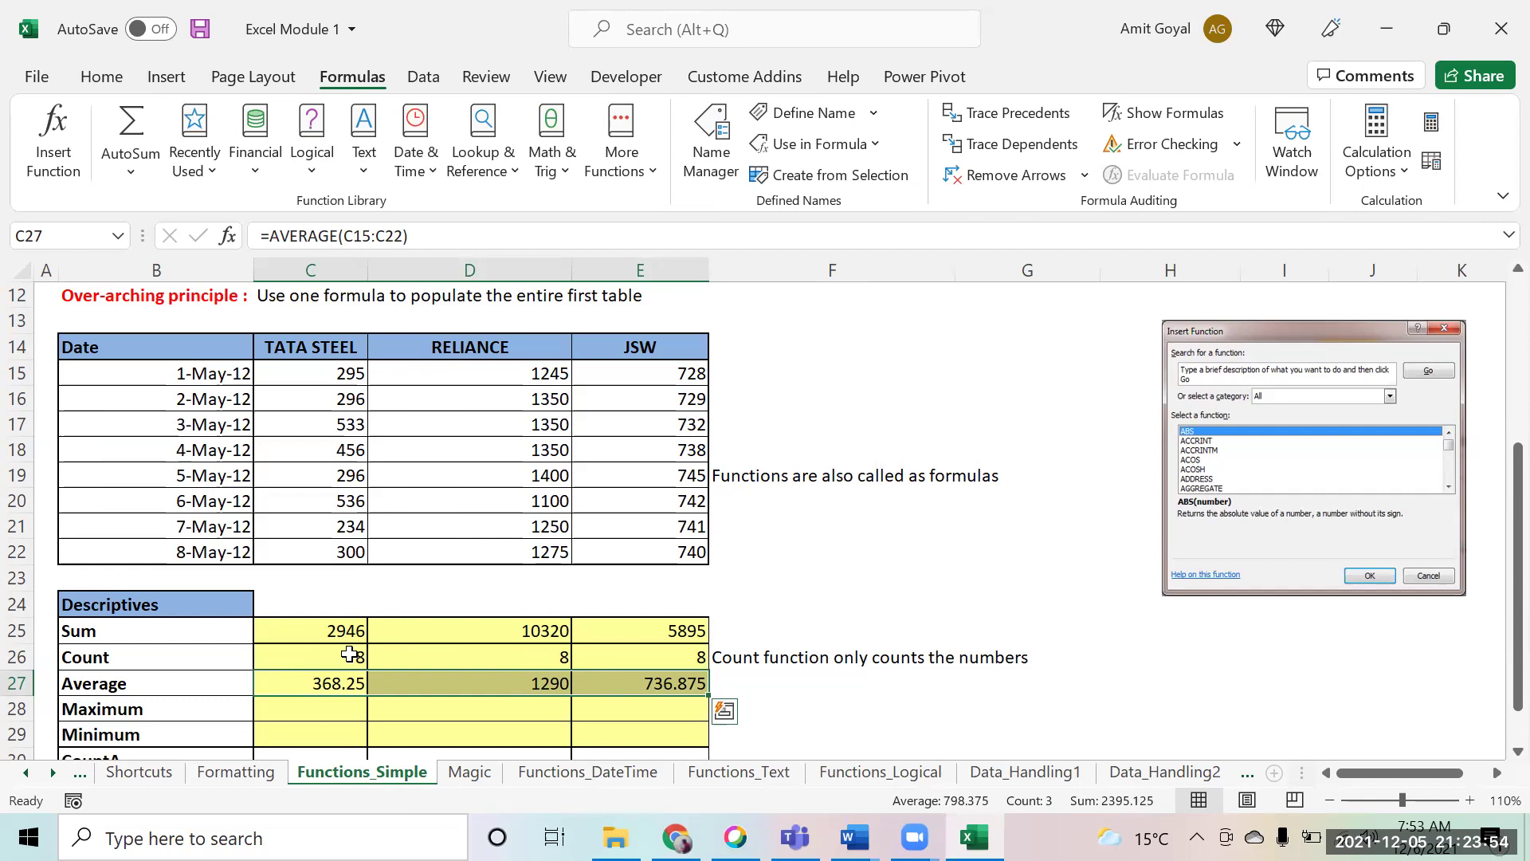
key("Down")
key("Down")
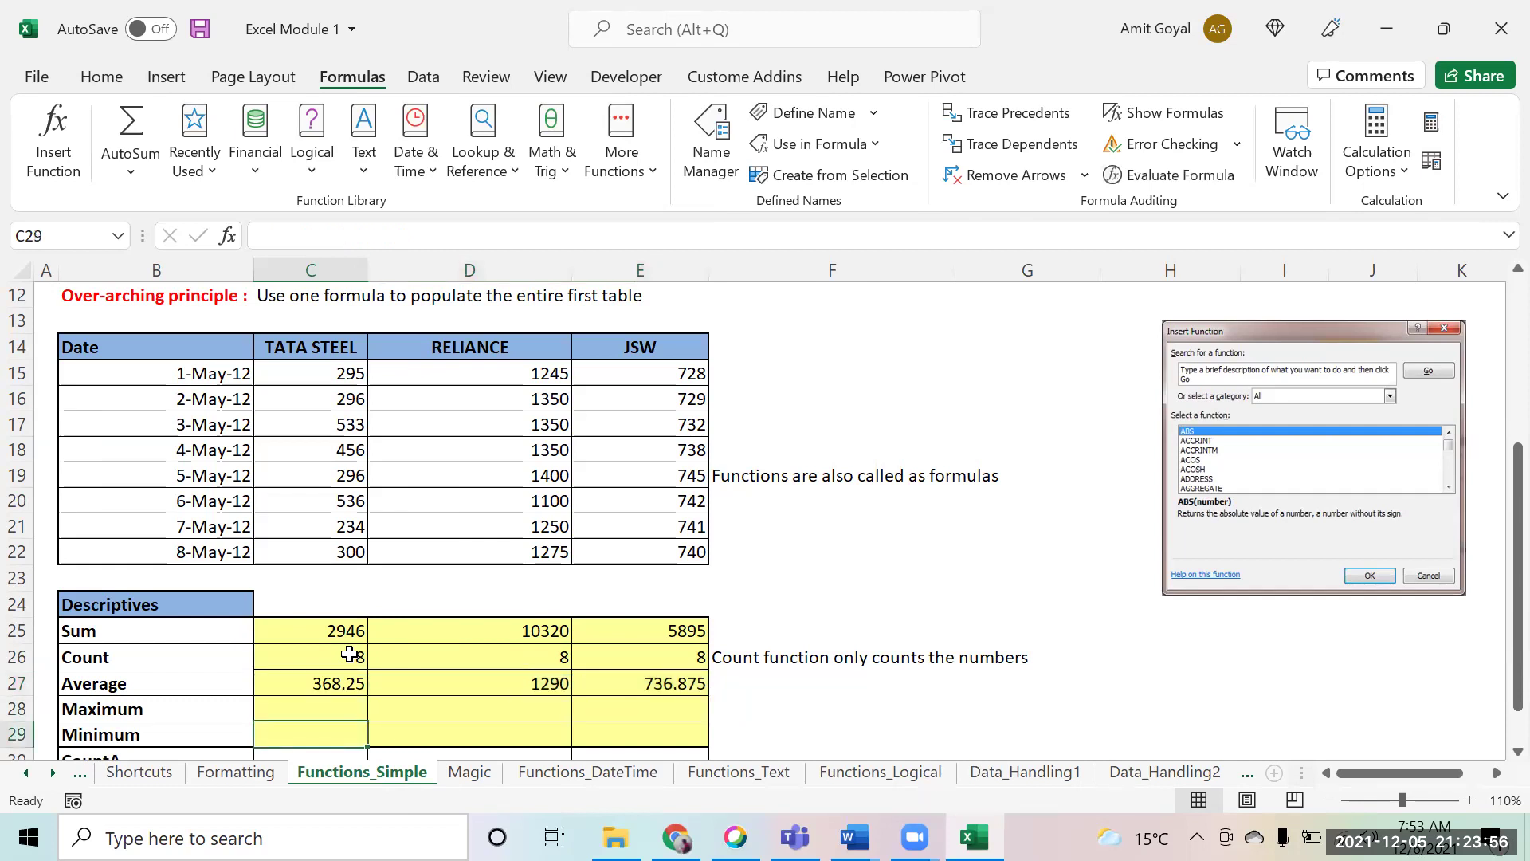
key("Down")
scroll(349, 655, "down", 1)
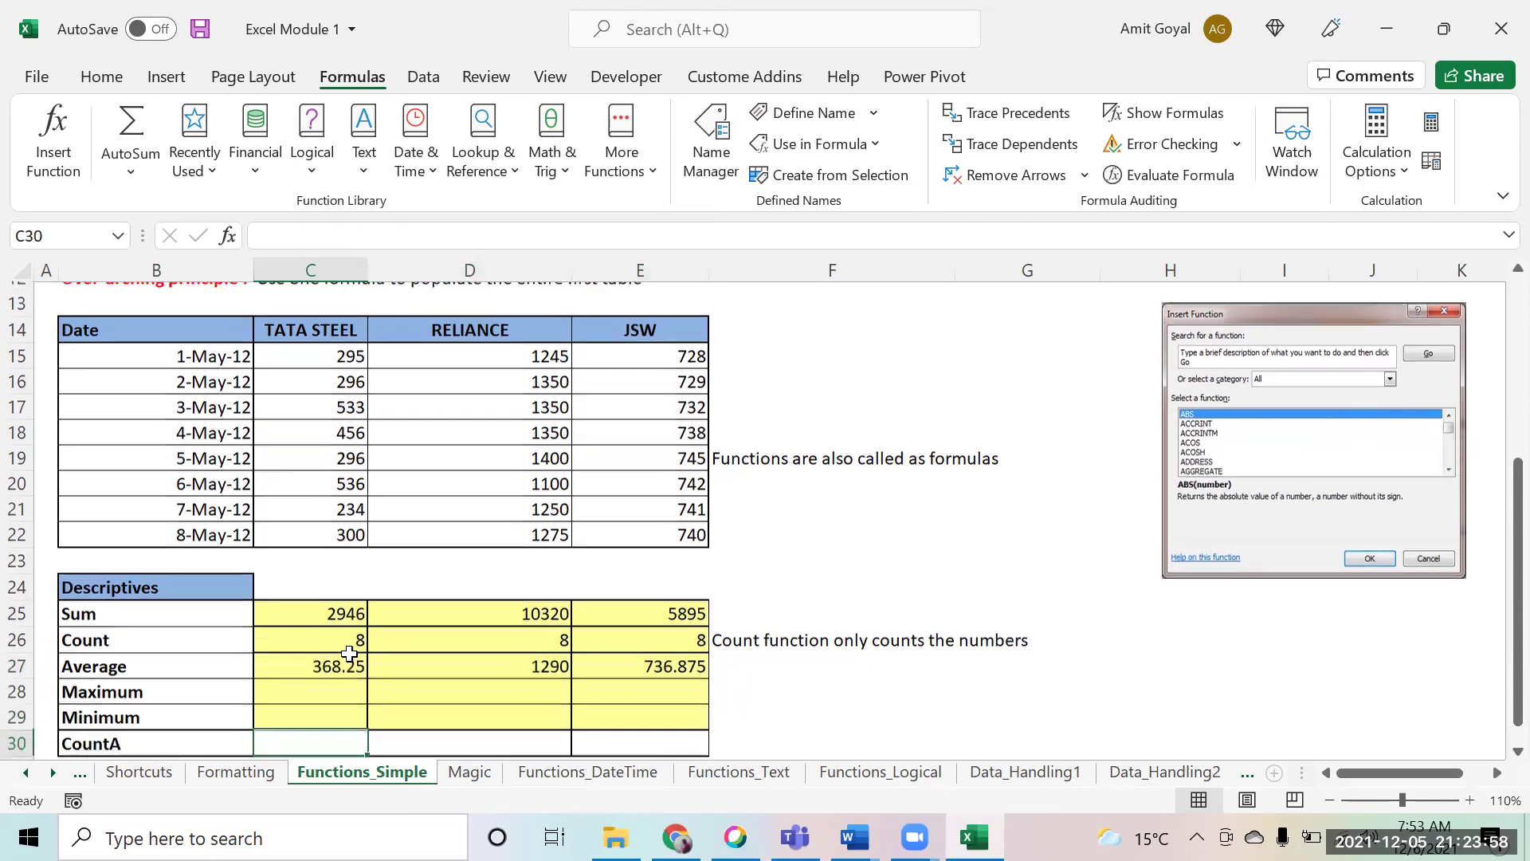
key("Up")
key("Up")
key("Up")
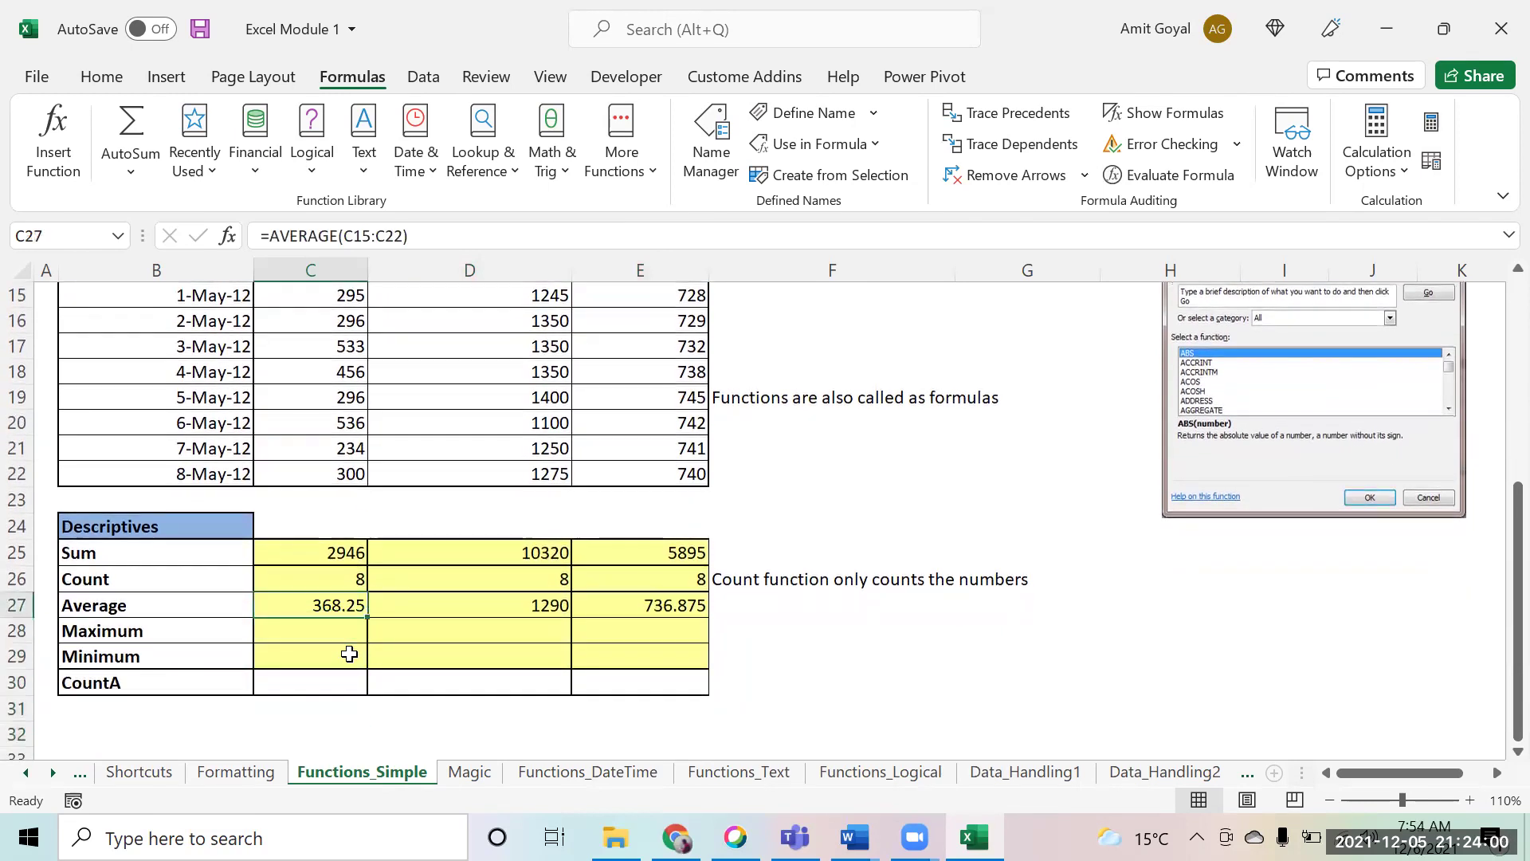
key("shift+Right")
key("shift+Right")
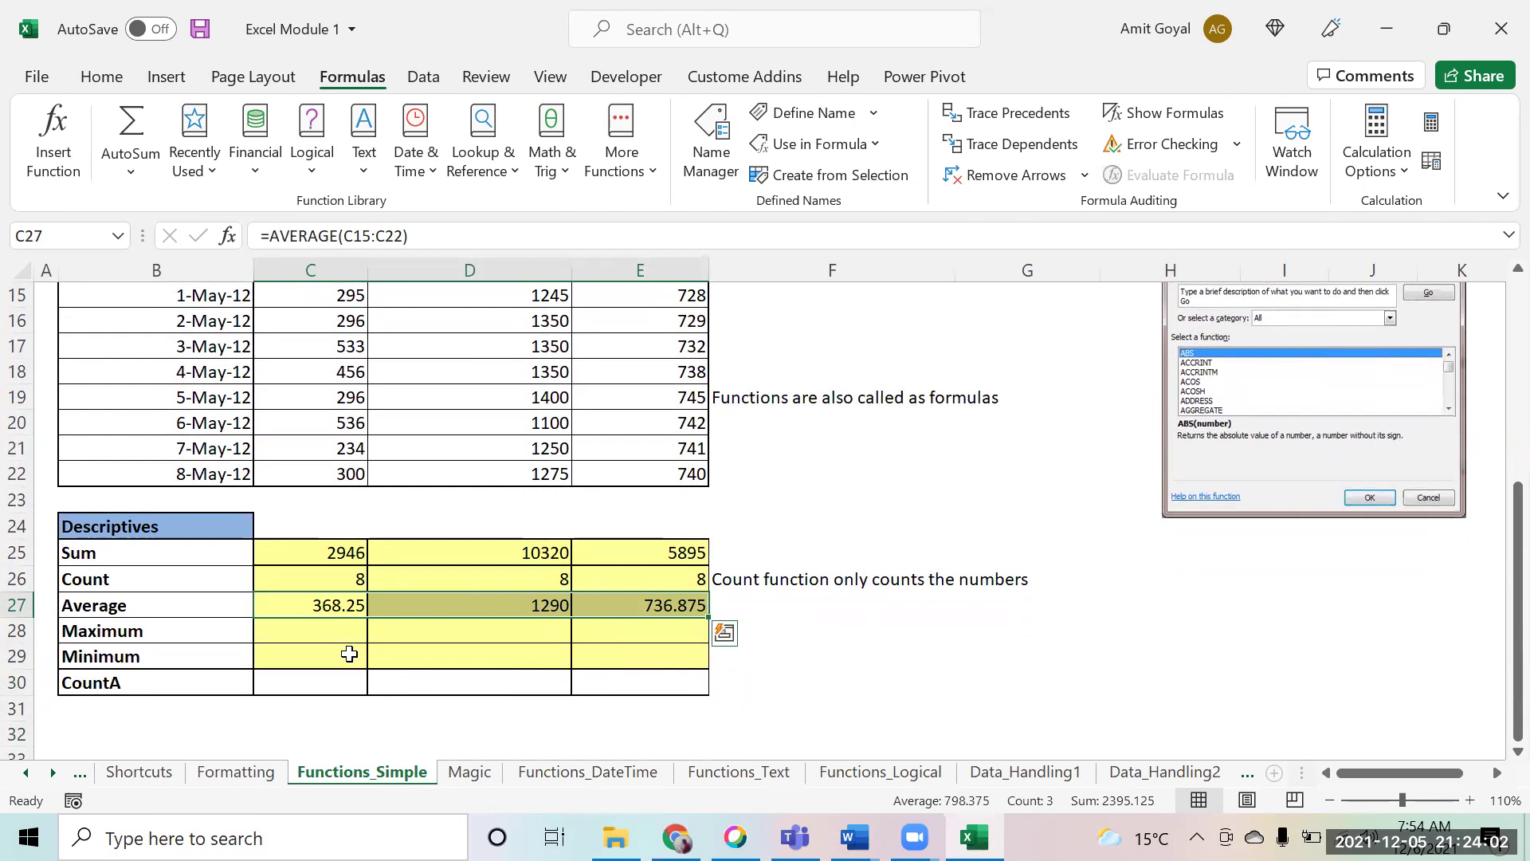
key("ctrl+q")
key("Right")
key("Right")
key("Right")
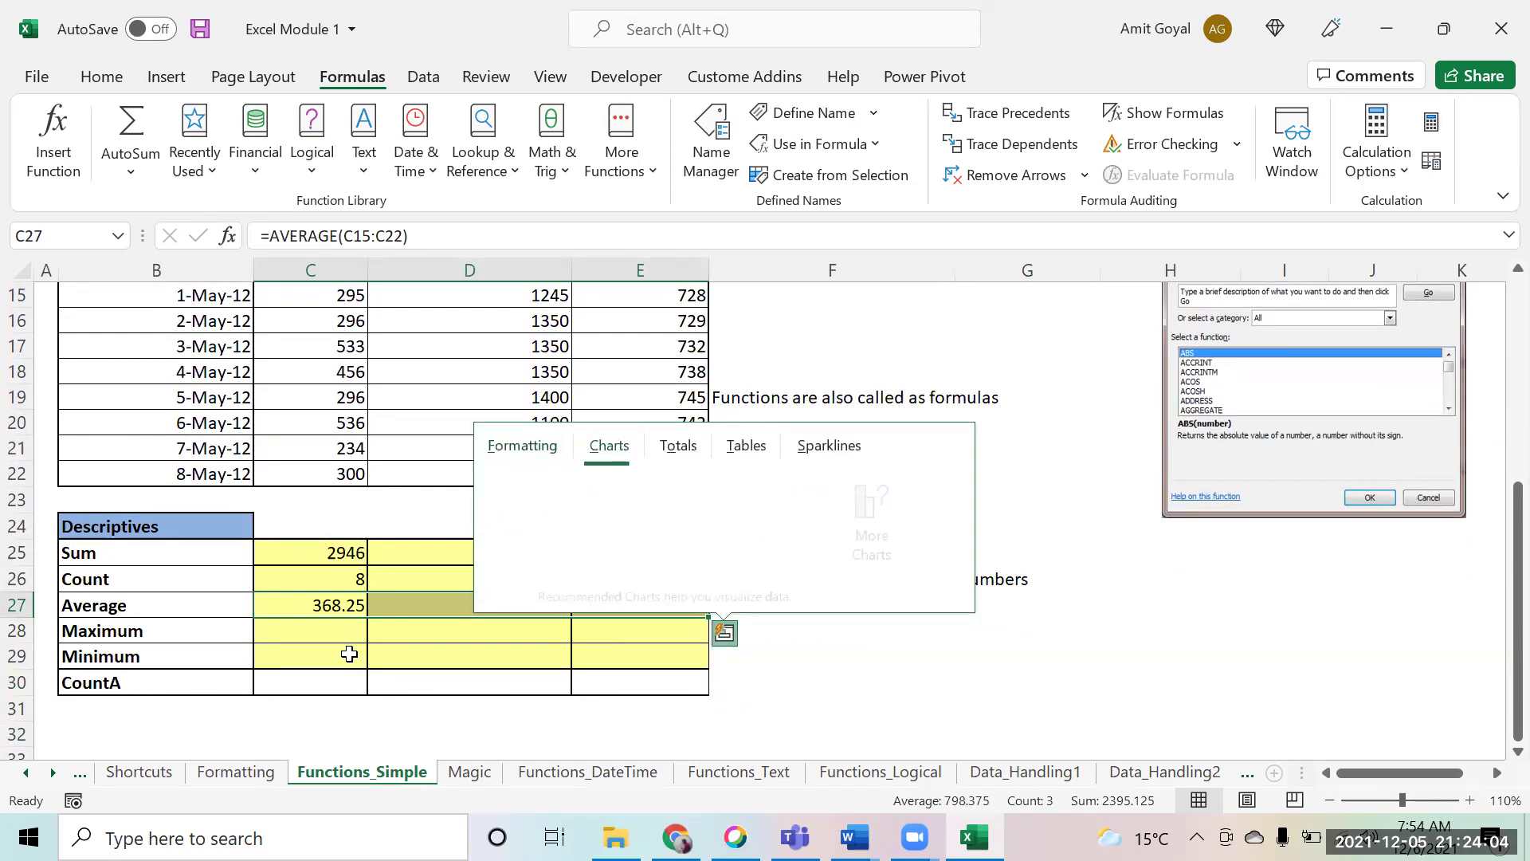
key("Escape")
Add the note "CTRL + R ---> Copy to Right" in F27, beside the Average row.
key("Right")
key("Right")
key("Right")
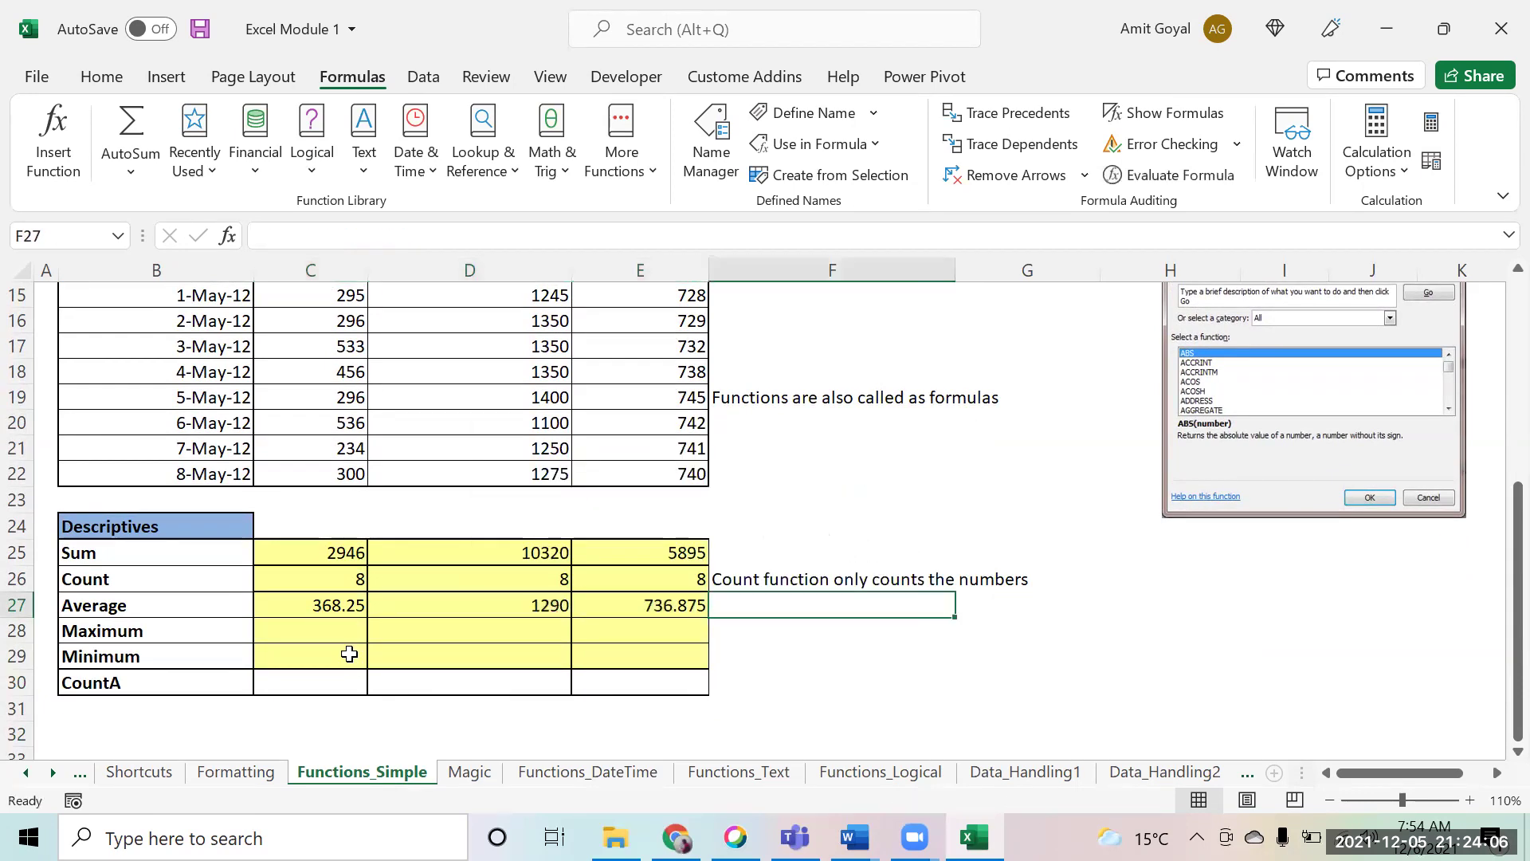
type("CTRL")
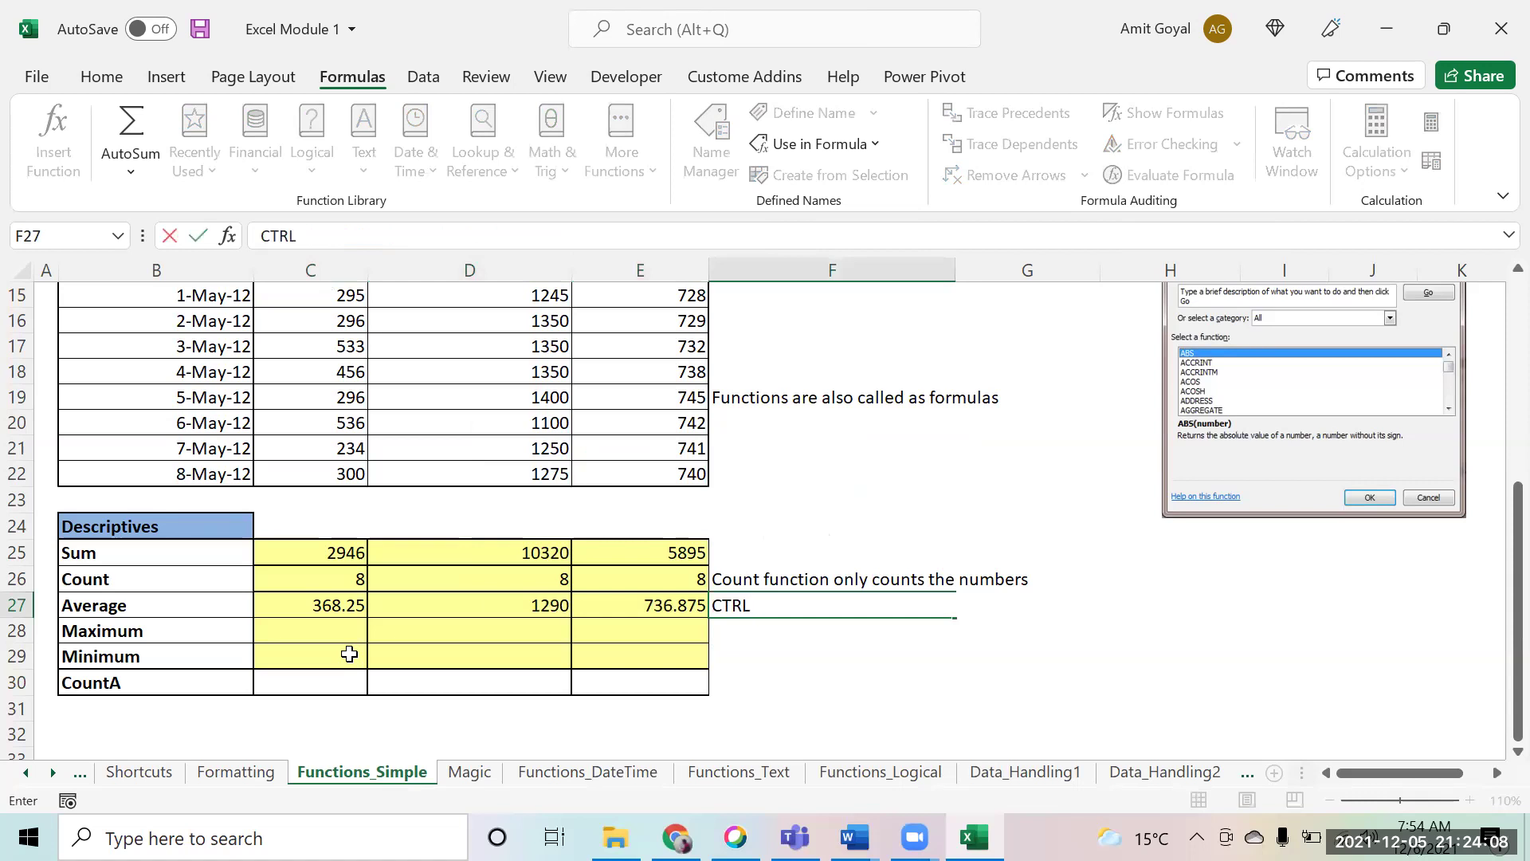
type(" + R ---> Copy to Right")
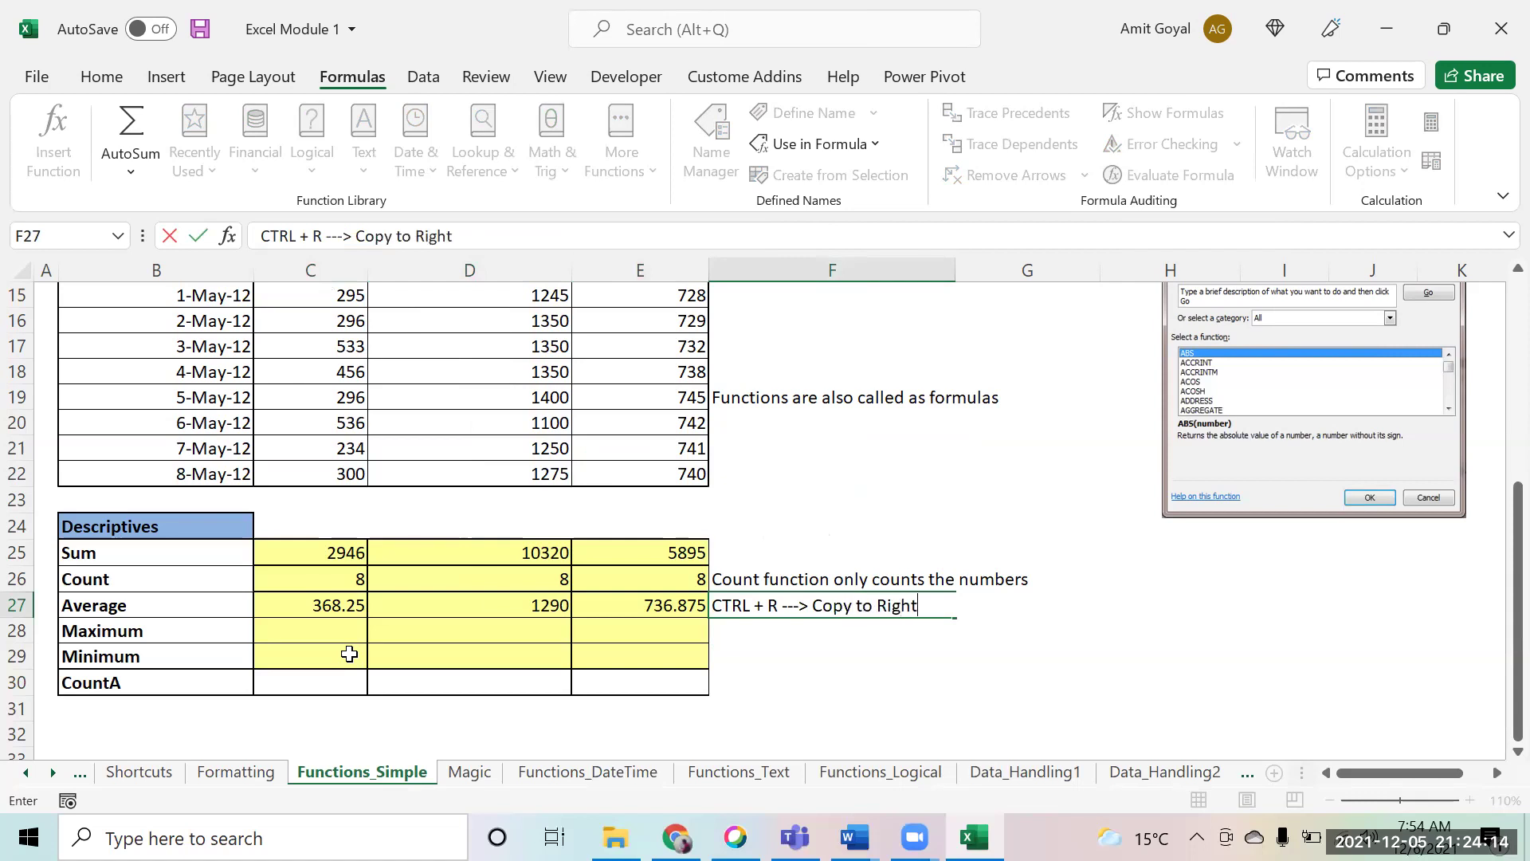
key("Return")
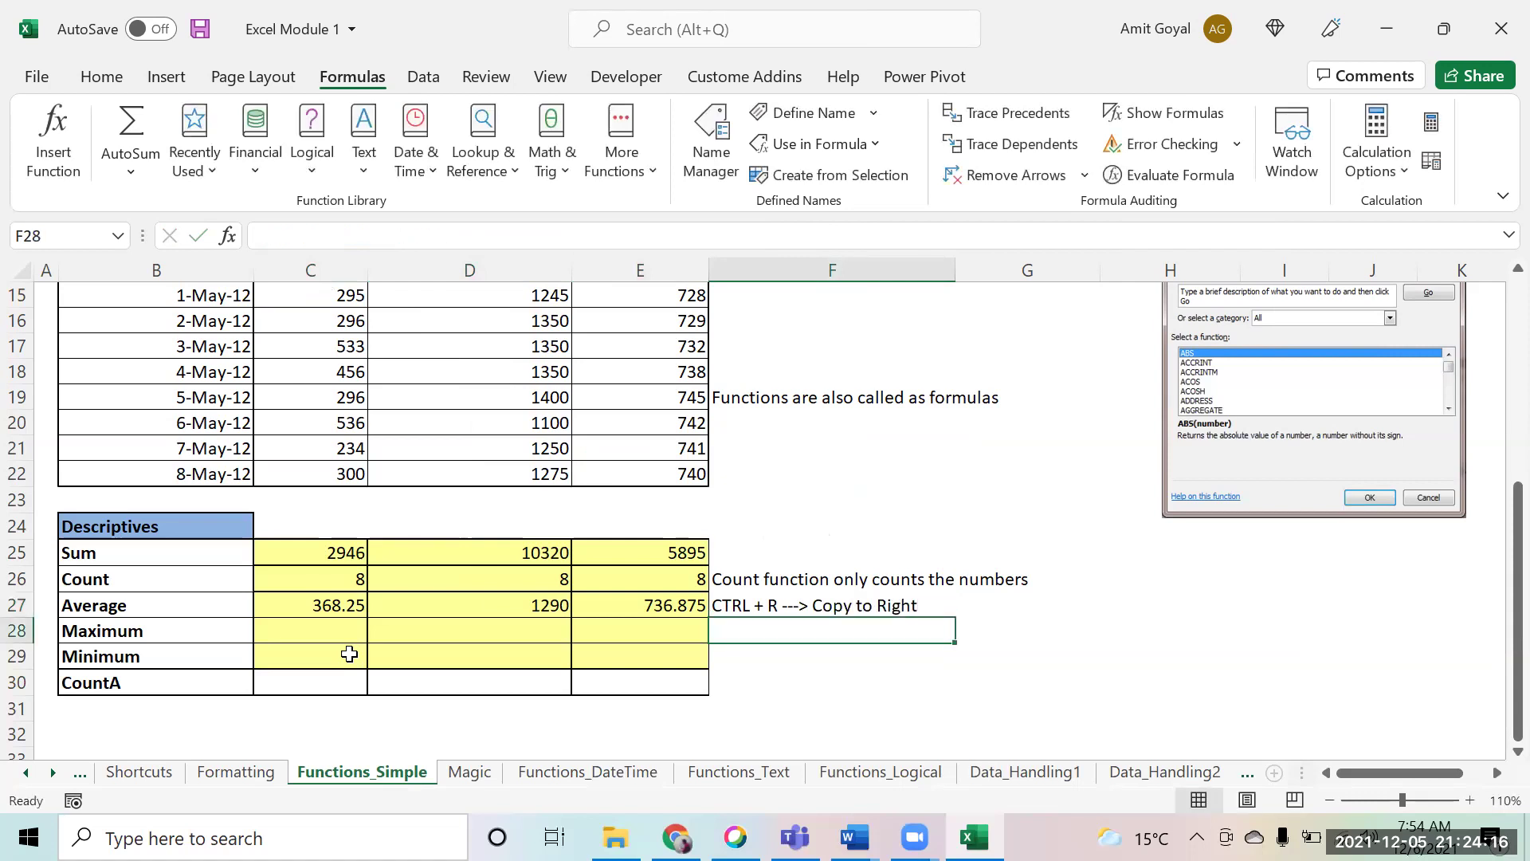
Add the note "CTRL + D -----> Copy Down" in F28, beside the Maximum row.
type("CTRL + ")
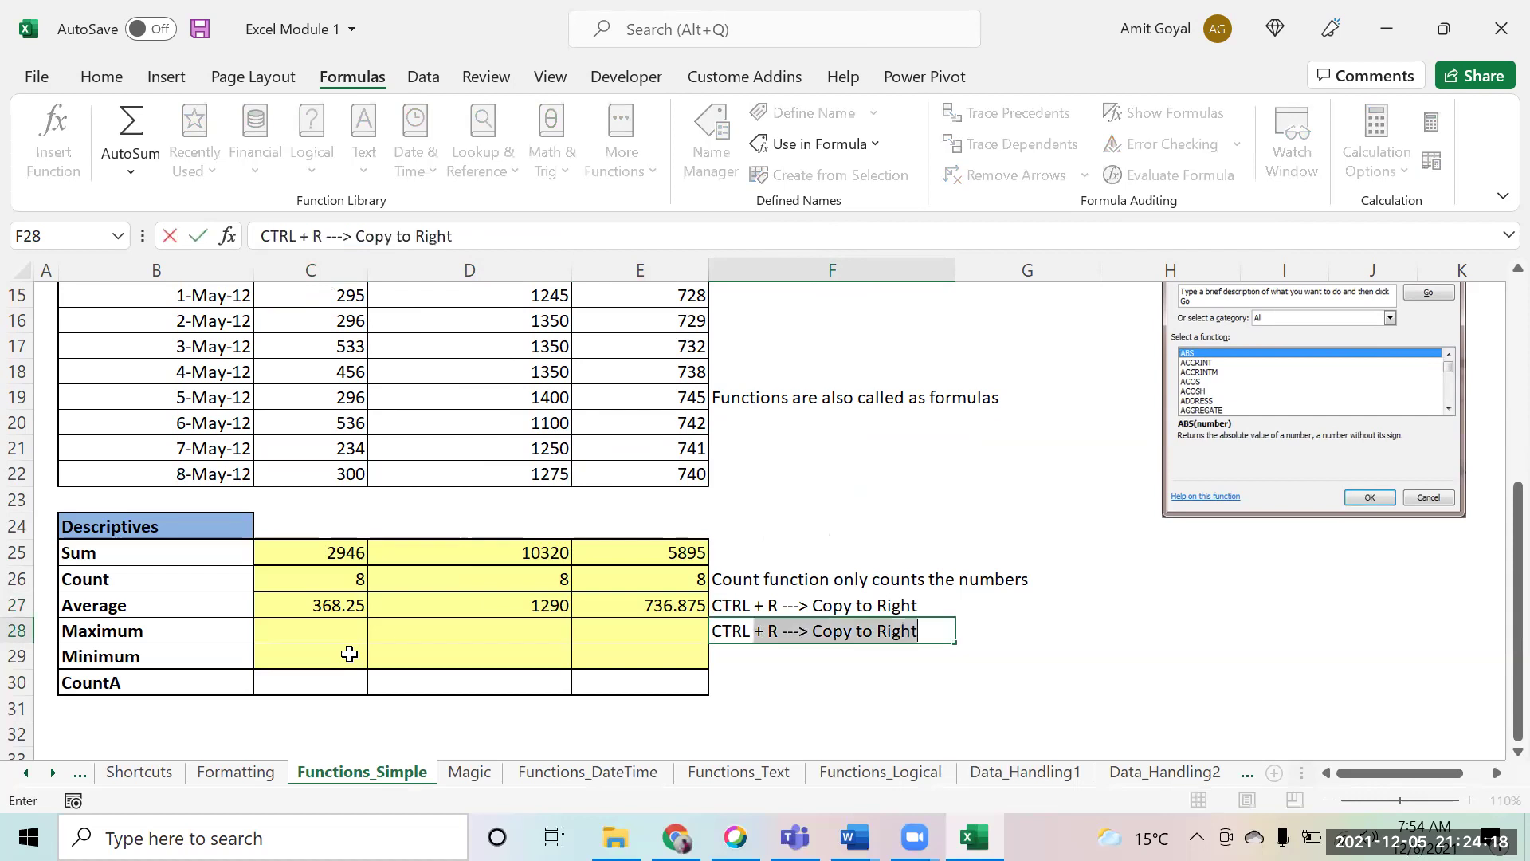
type("D ")
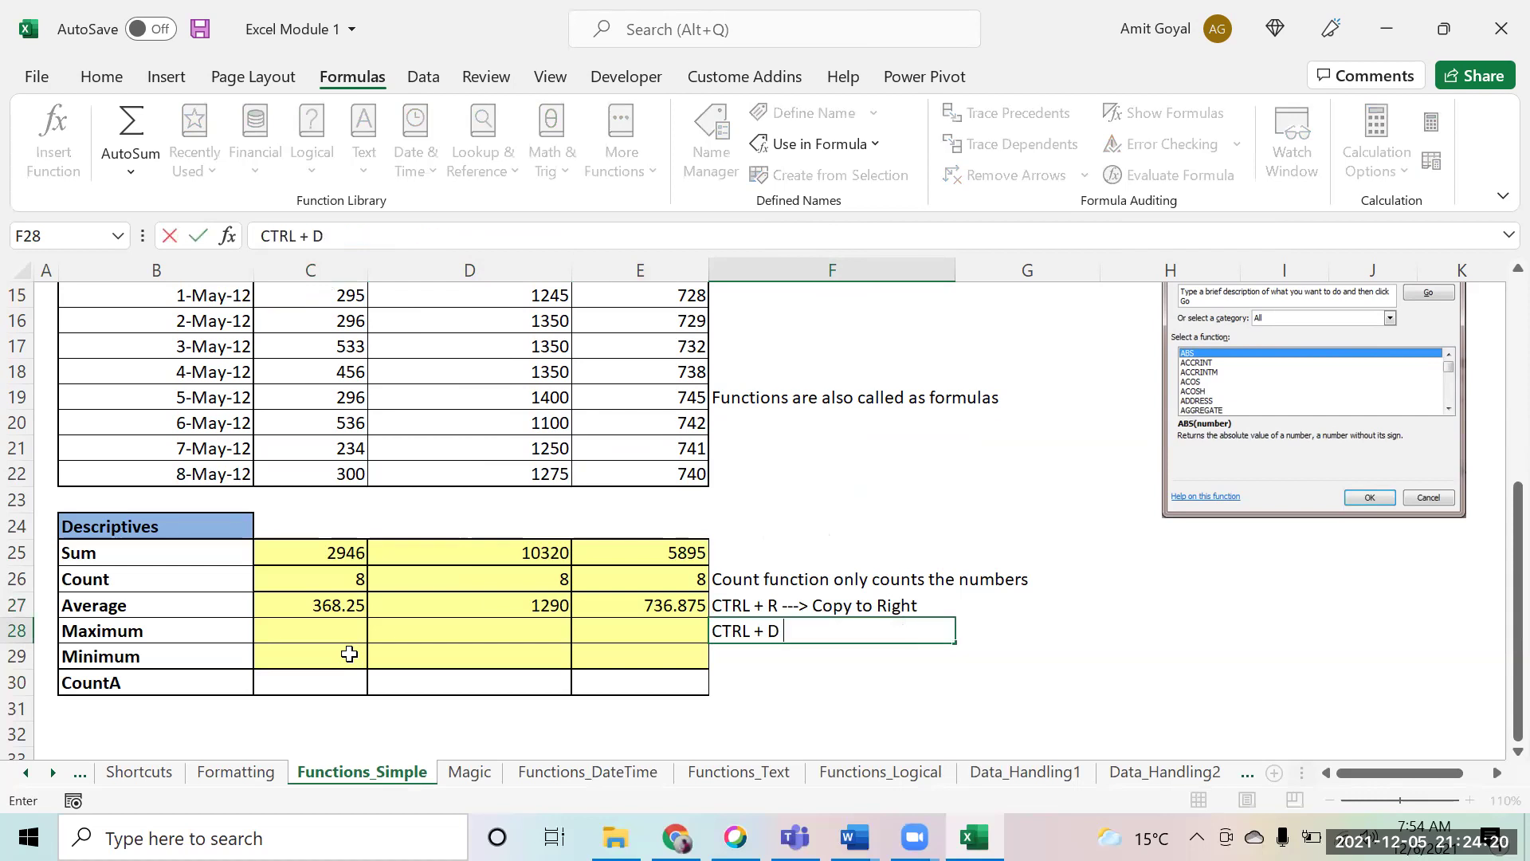
type("-----> Copy Down")
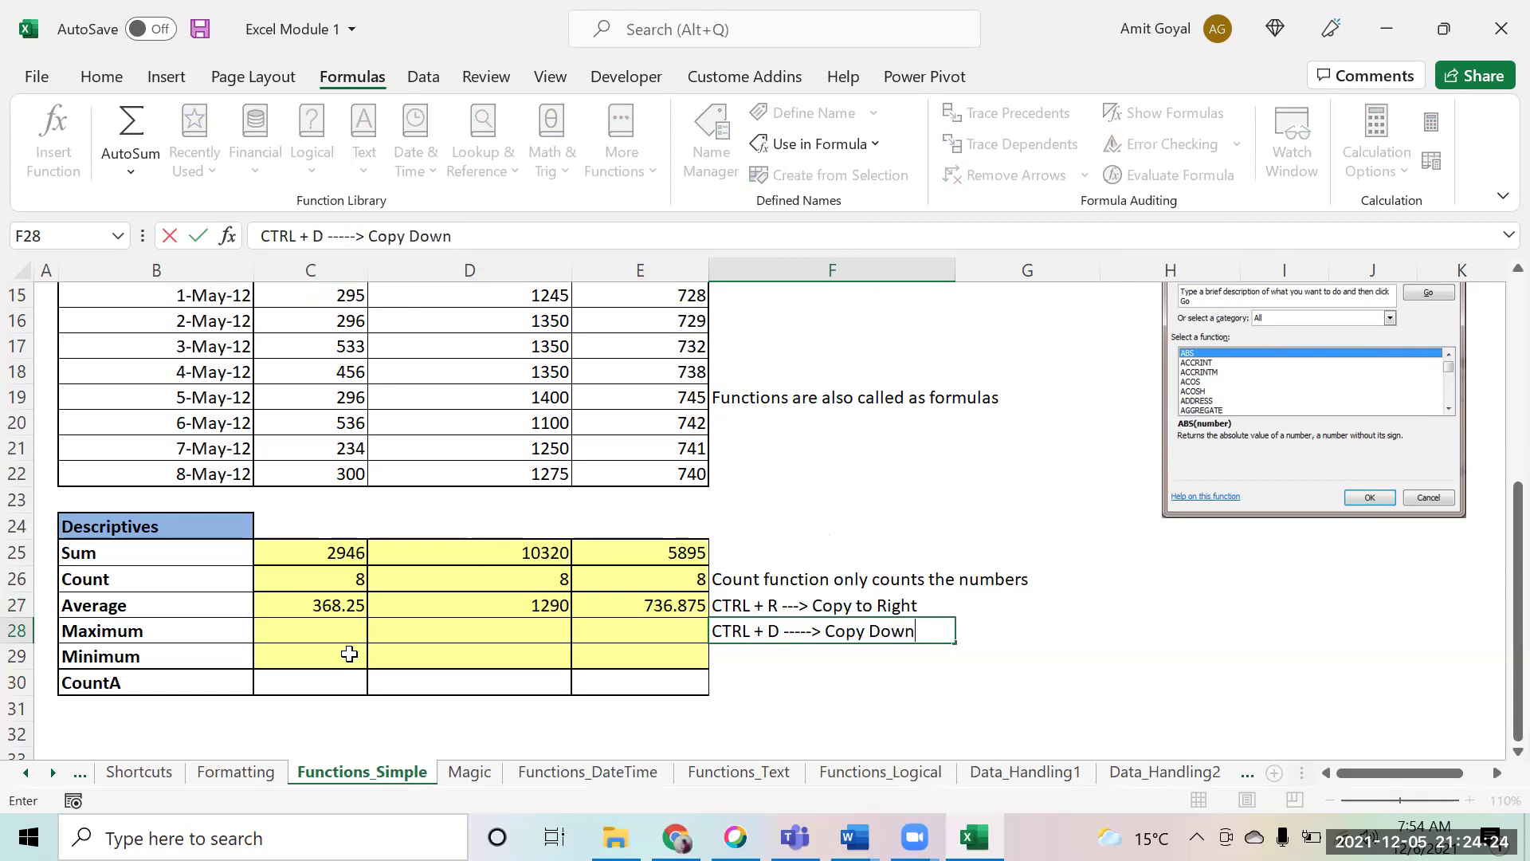
key("Return")
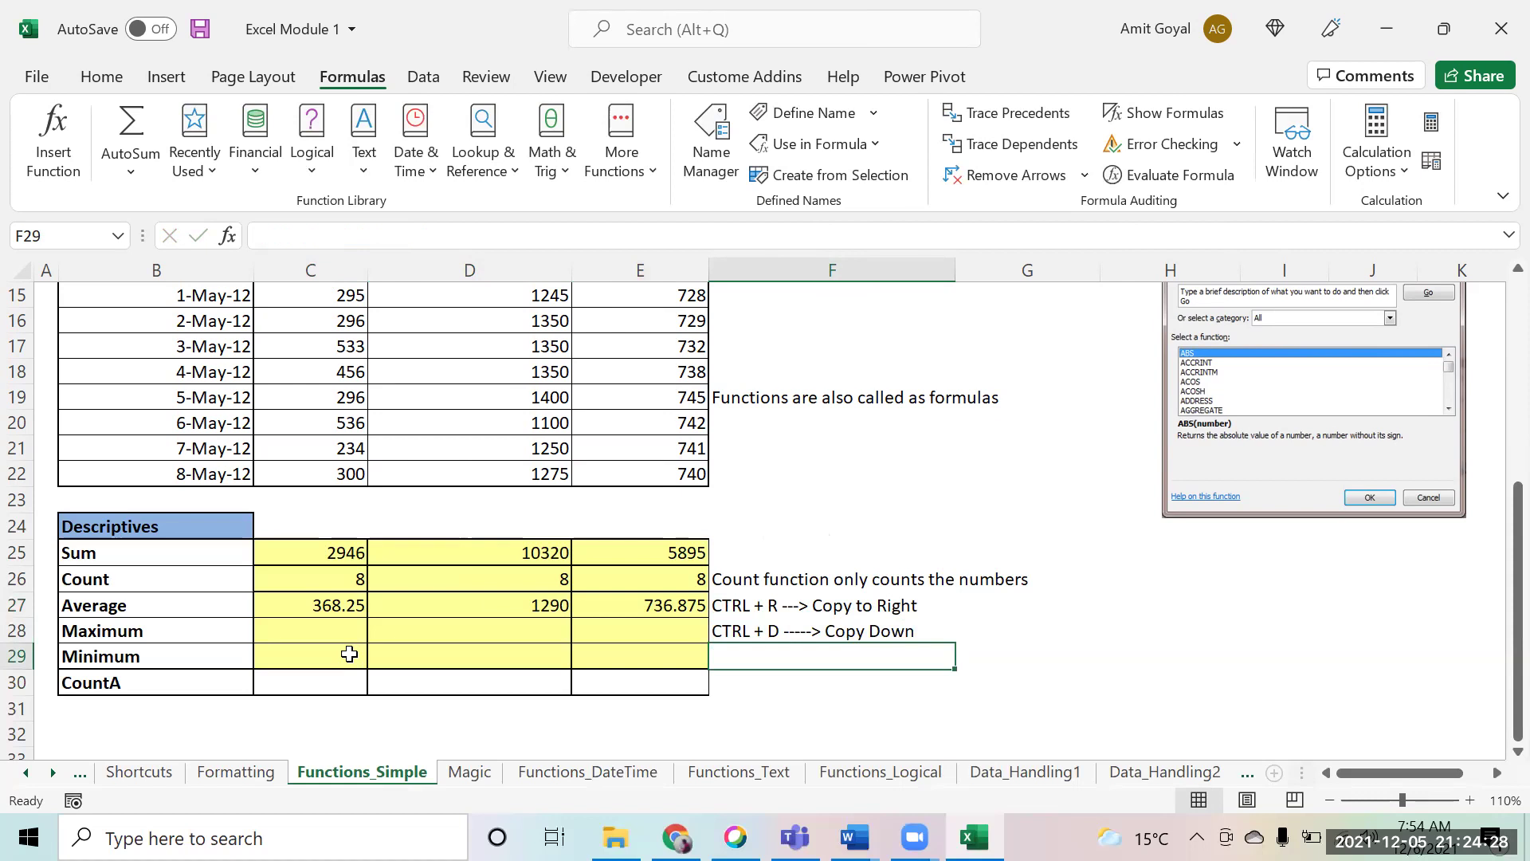
Calculate the maximum of the TATA STEEL prices in C28 with =MAX(C15:C22).
key("Left")
key("Left")
key("Left")
key("Left")
key("Up")
key("Up")
key("Down")
key("Down")
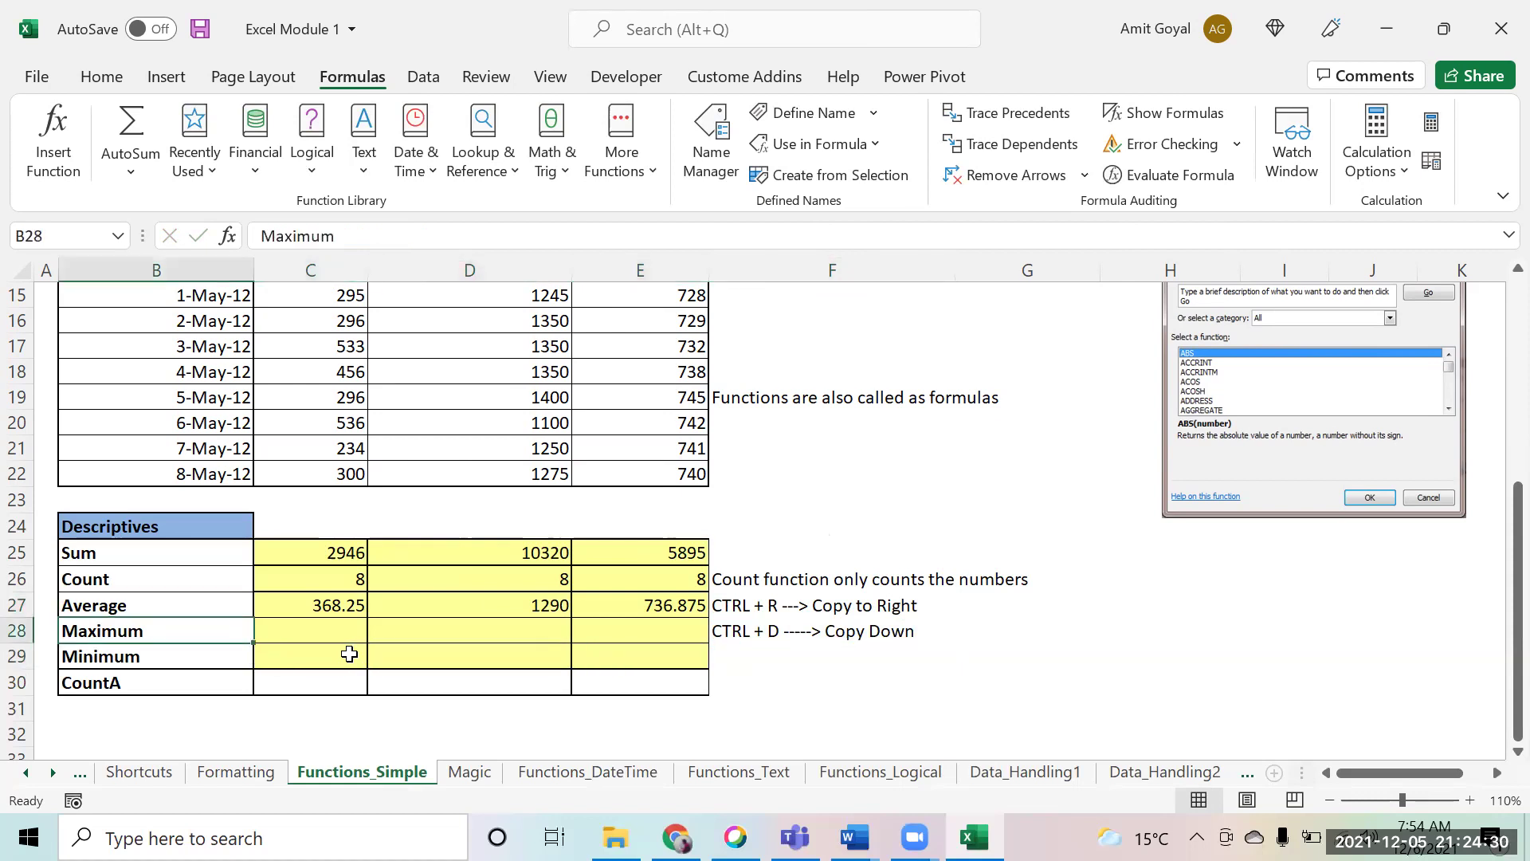
key("Right")
key("Right")
key("Up")
key("Left")
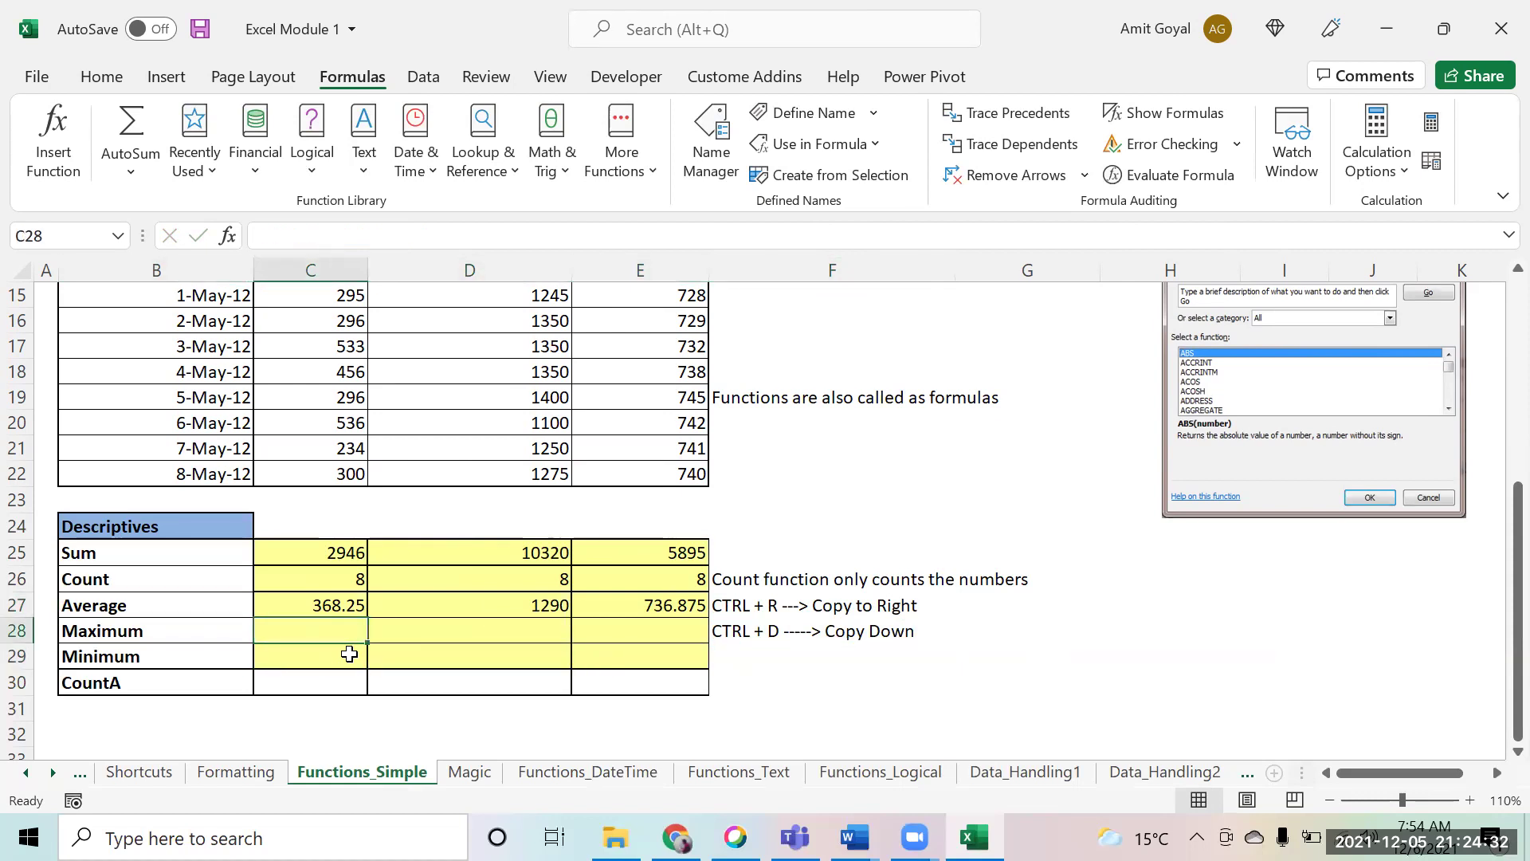
type("=max")
key("Tab")
key("Up")
key("Up")
key("Up")
key("Up")
key("Up")
key("Up")
key("ctrl+shift+Up")
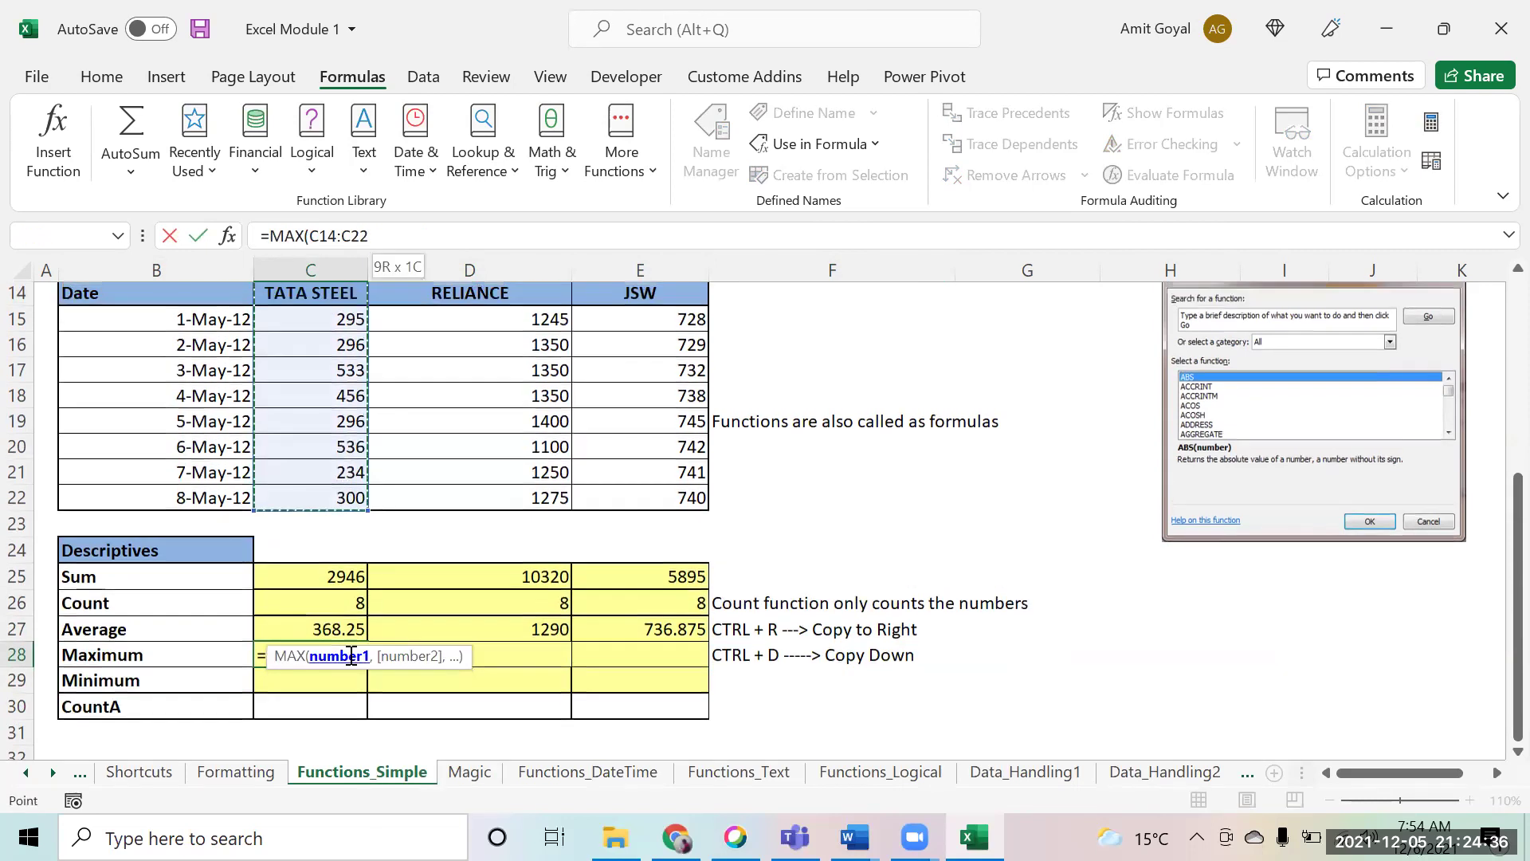
key("shift+Down")
key("Return")
Fill the TATA STEEL maximum formula across to the RELIANCE and JSW cells of the Maximum row.
key("Up")
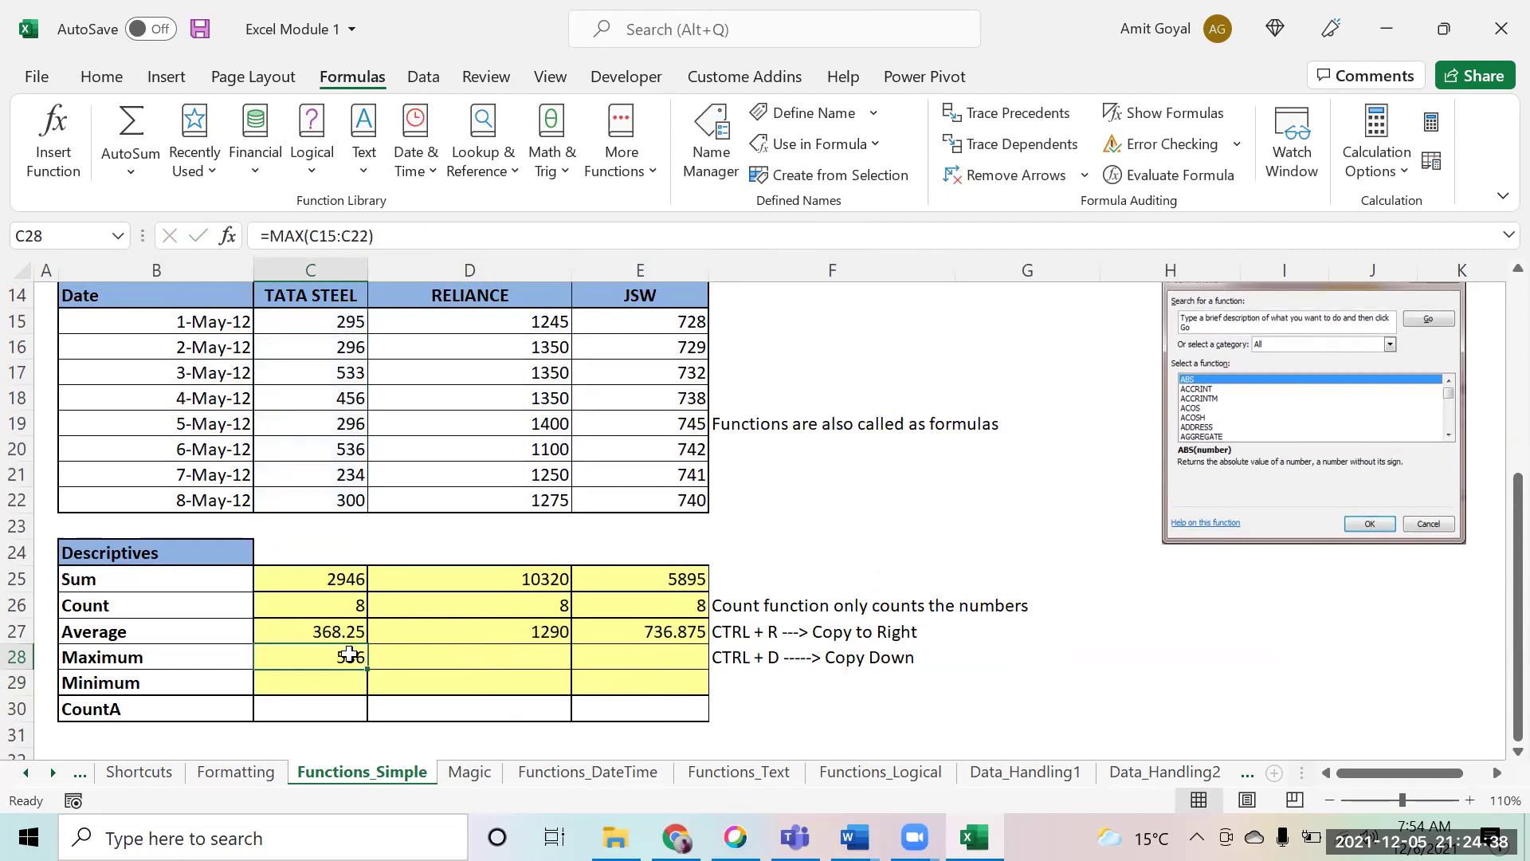
key("shift+Right")
key("shift+Right")
key("ctrl+r")
key("Down")
key("Down")
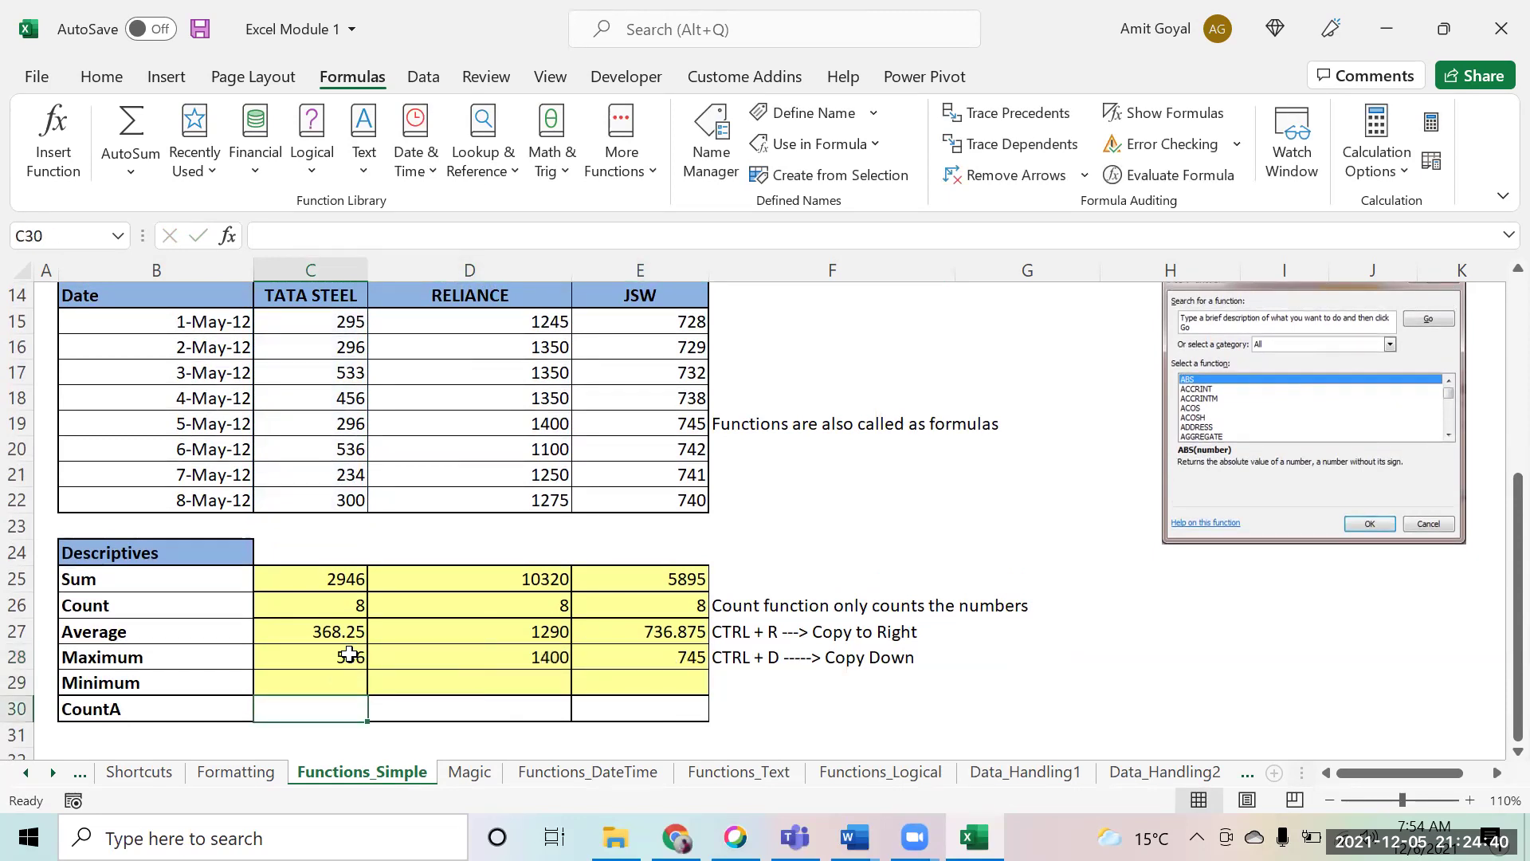
key("Up")
key("Up")
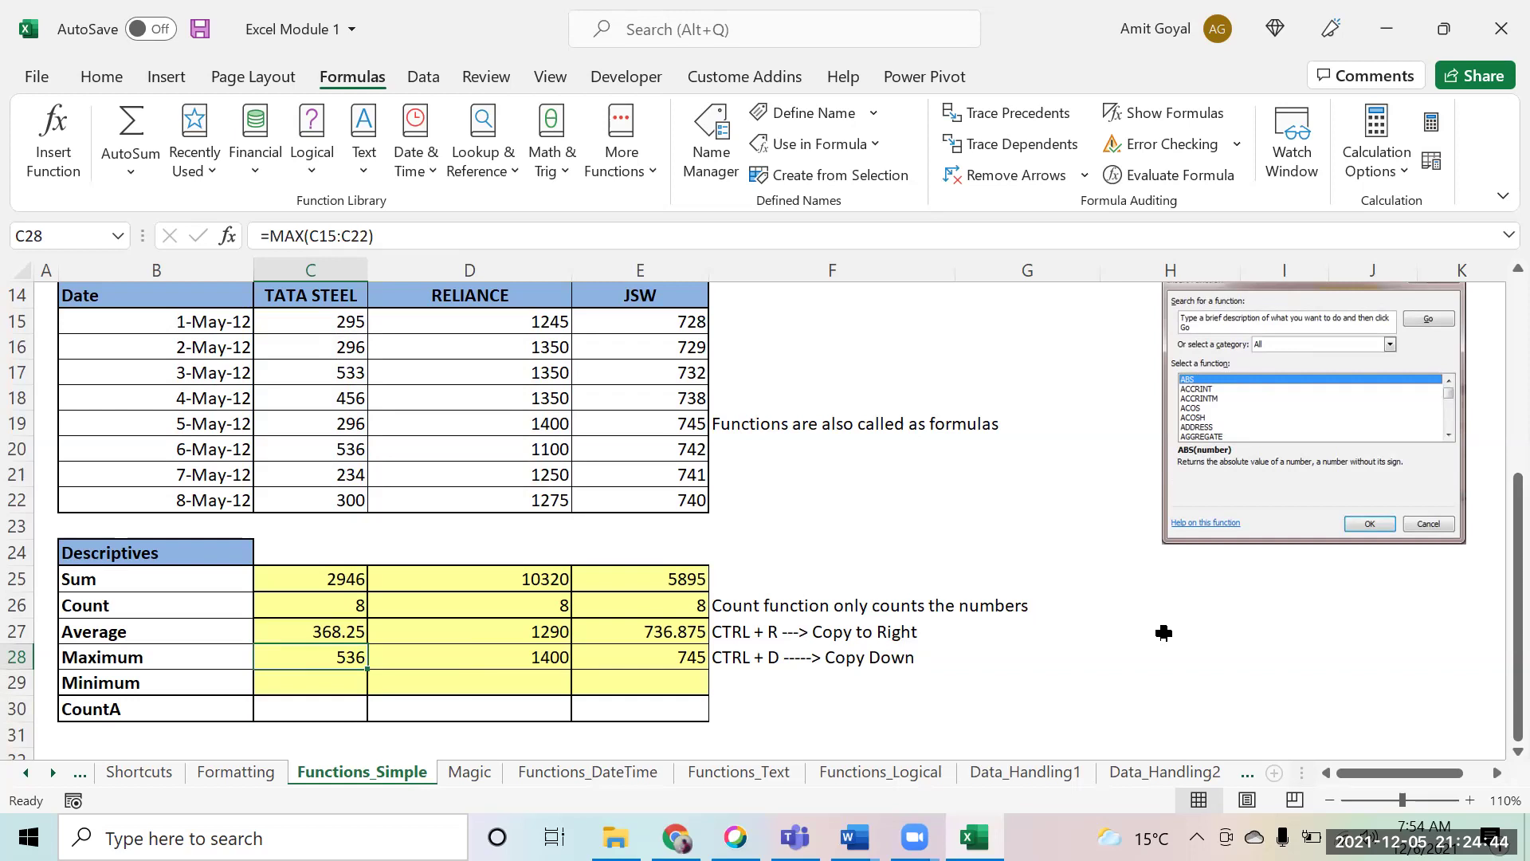
key("Down")
key("Up")
key("Right")
key("Right")
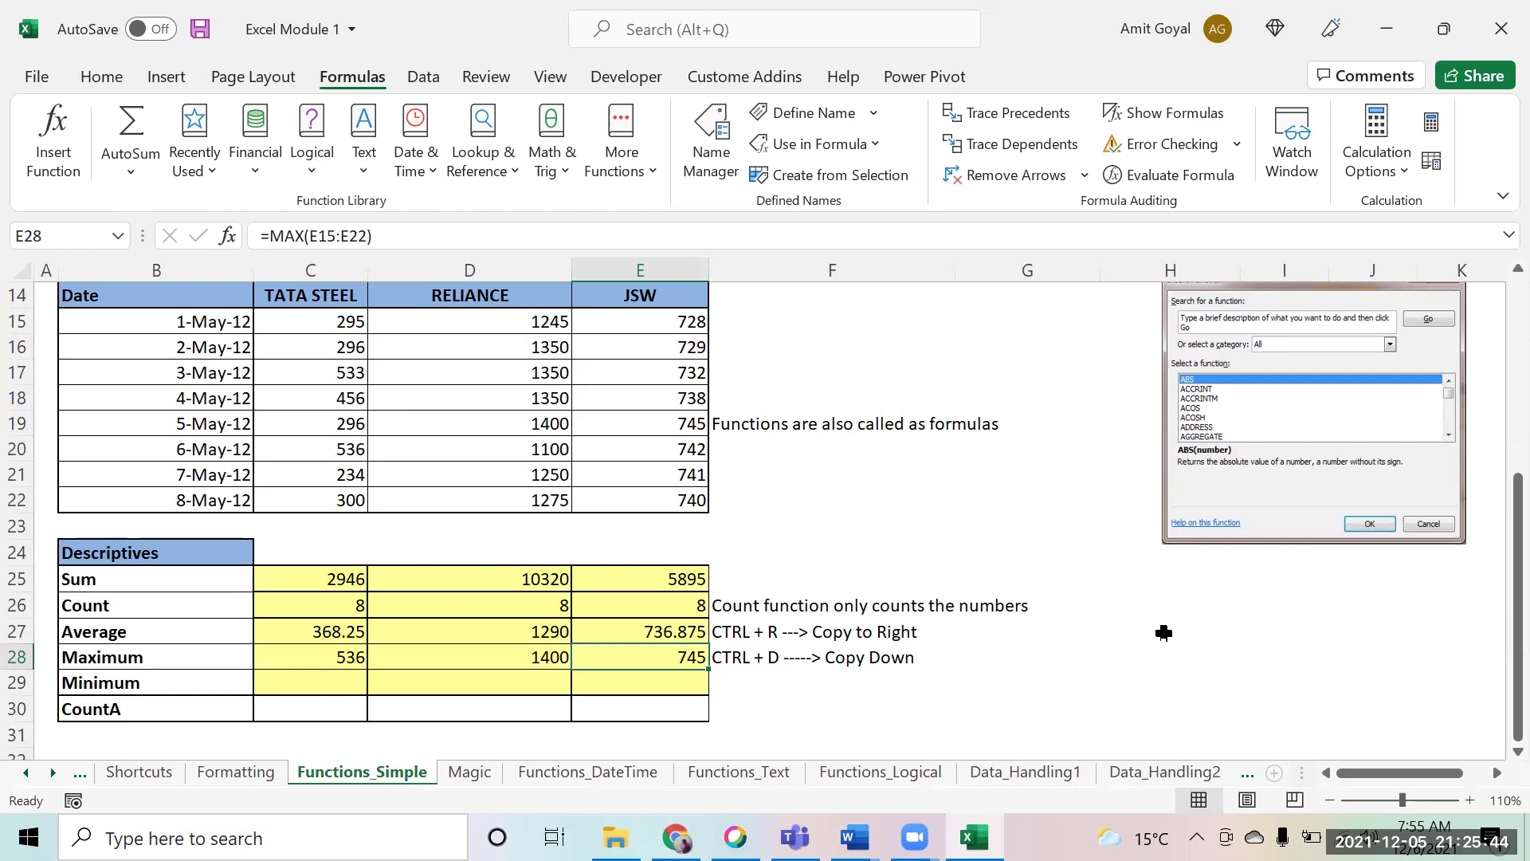
left_click(715, 690)
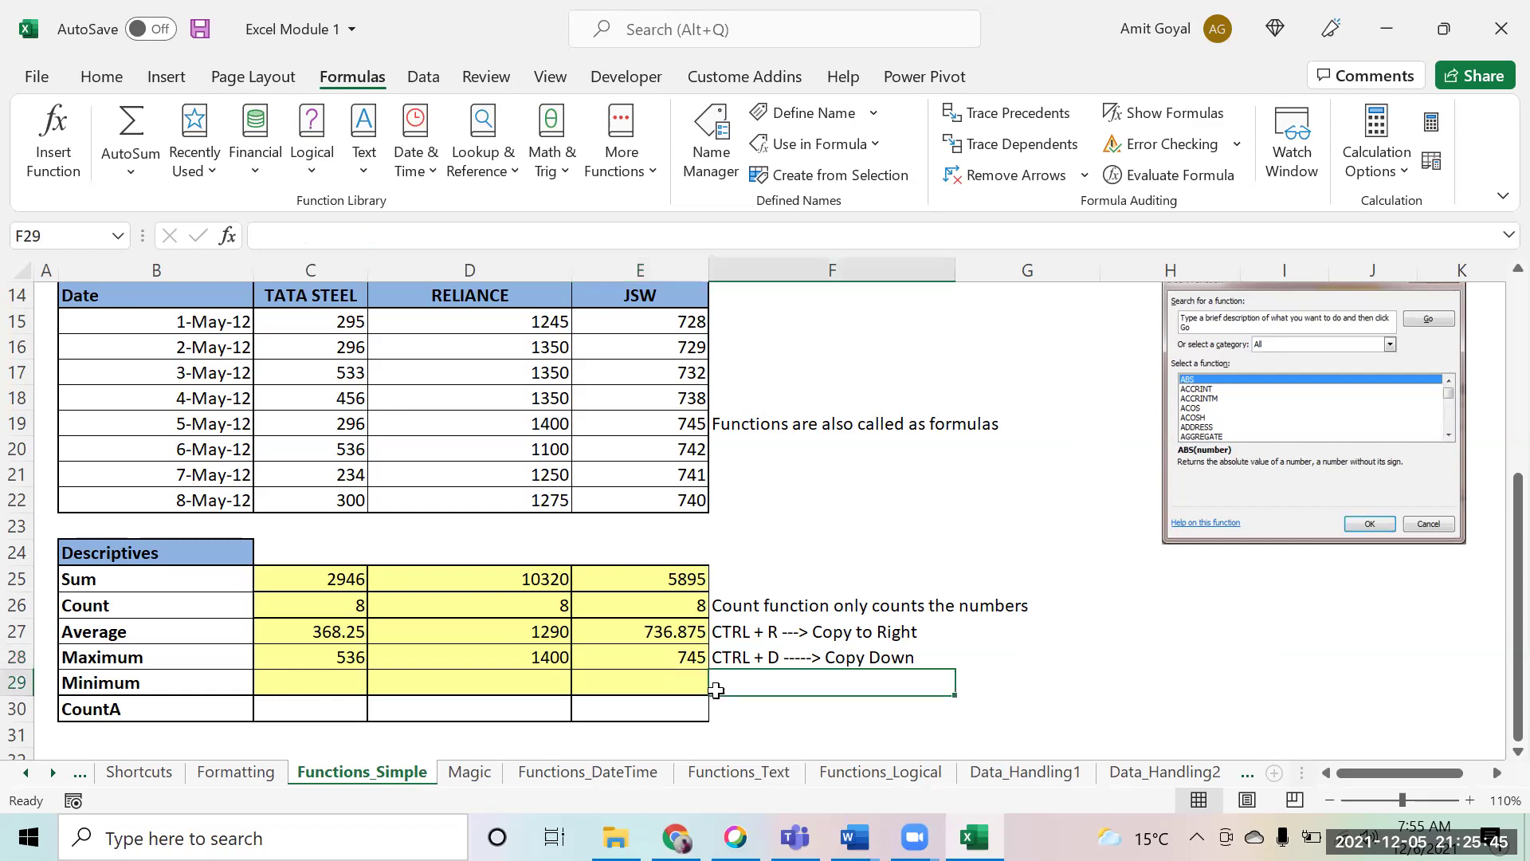
left_click(634, 657)
key("Left")
key("Left")
key("Left")
key("Left")
key("Up")
key("Up")
key("Up")
key("Up")
key("Up")
key("Up")
key("Up")
key("Up")
key("Up")
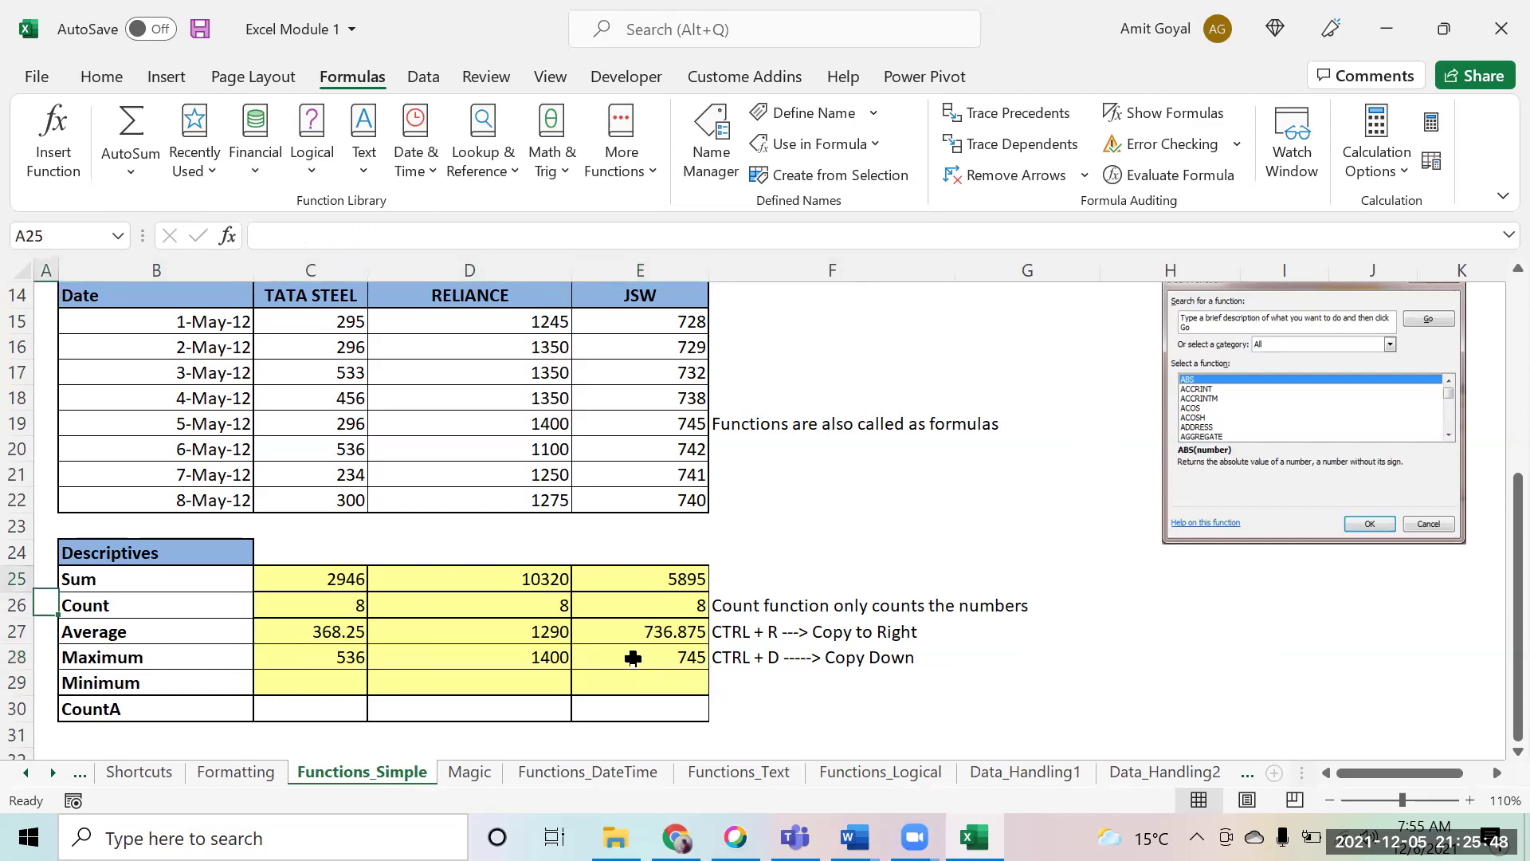
key("Right")
key("Right")
key("Right")
key("Down")
key("Down")
key("Down")
key("Down")
key("Down")
key("Down")
key("Down")
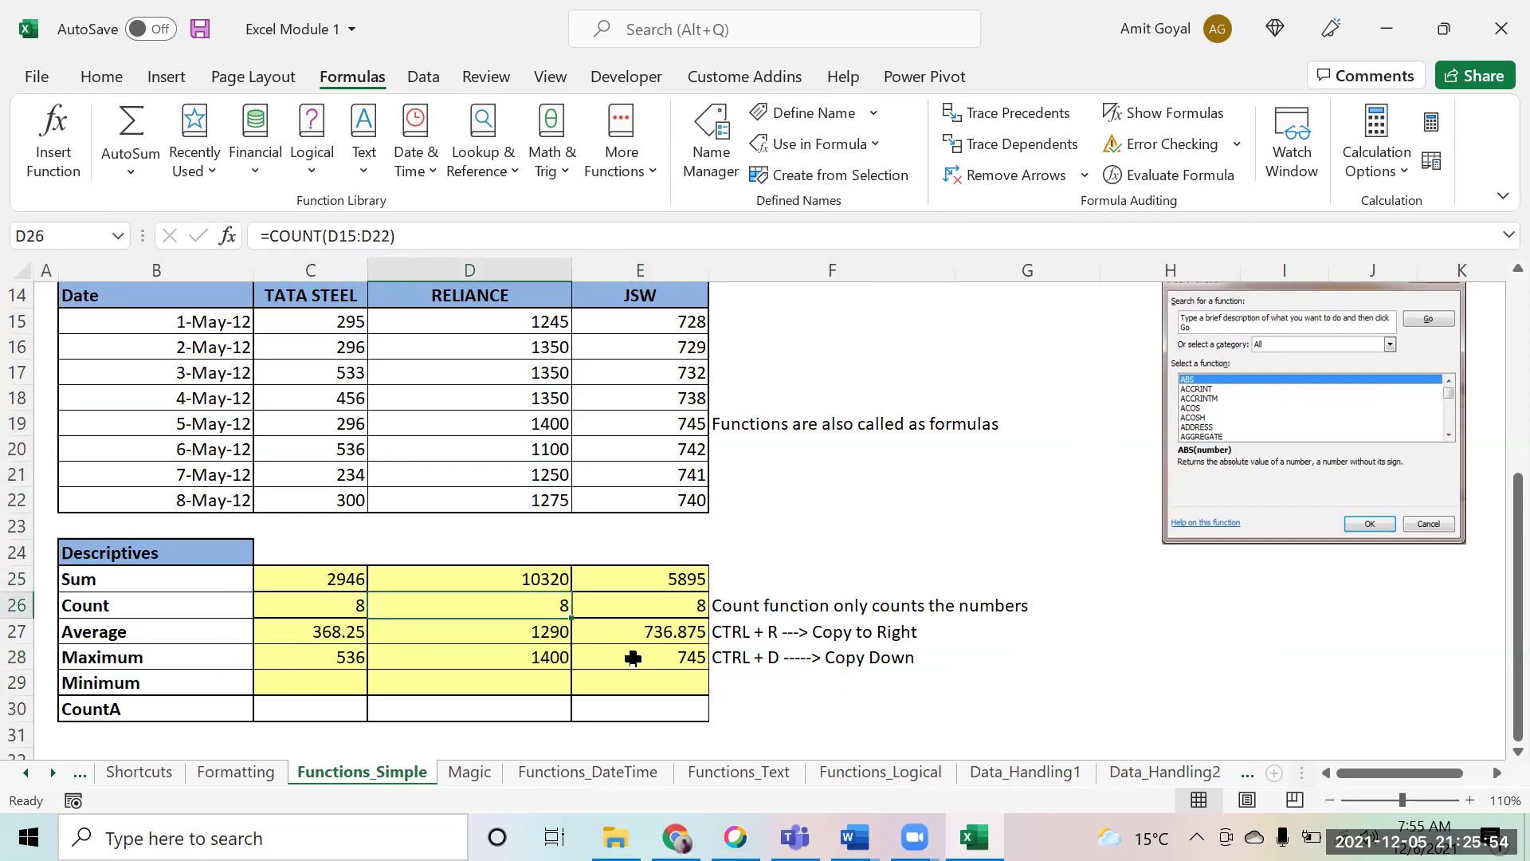
key("Down")
key("Down")
key("Down")
key("Down")
key("Up")
key("Up")
Calculate the minimum of the TATA STEEL prices in C29 with =MIN(C15:C22).
key("Left")
key("Down")
type("=")
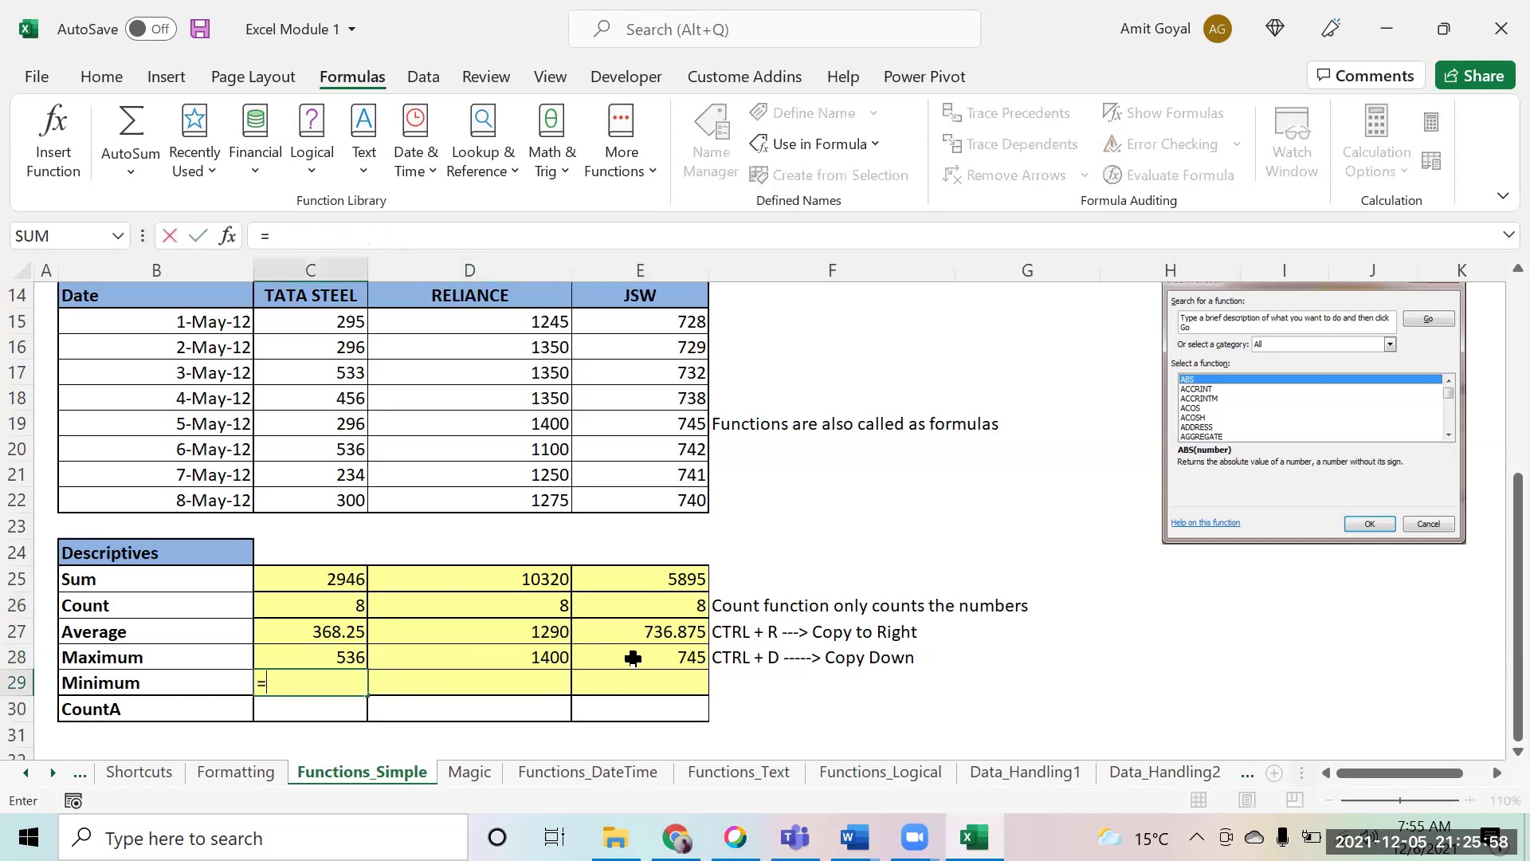
type("min")
key("Tab")
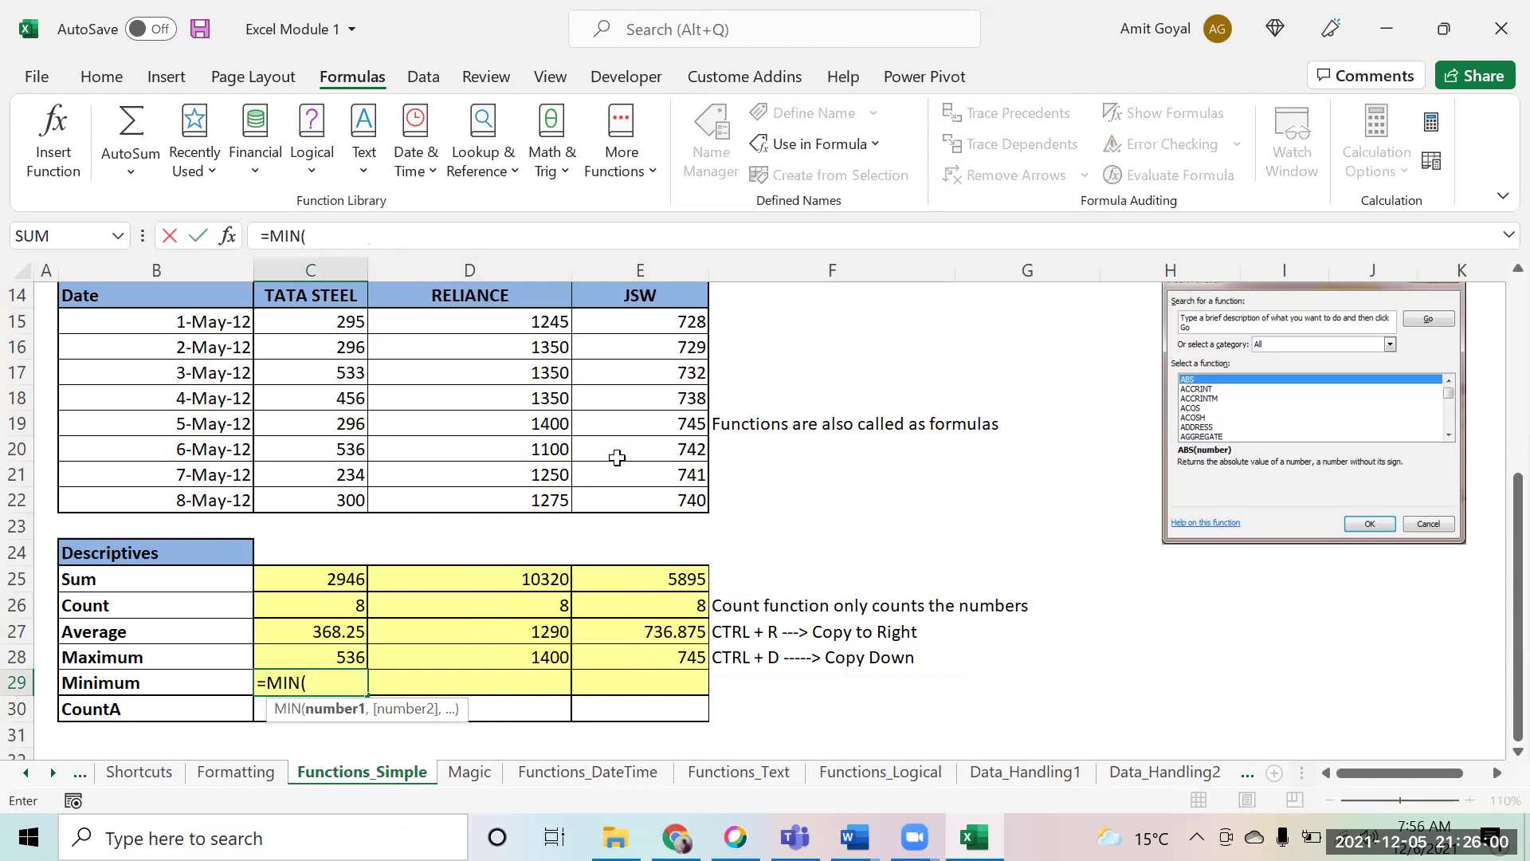
left_click_drag(311, 329, 308, 495)
key("ctrl+Return")
Fill the TATA STEEL minimum formula across to the RELIANCE and JSW cells of the Minimum row.
key("shift+Right")
key("shift+Right")
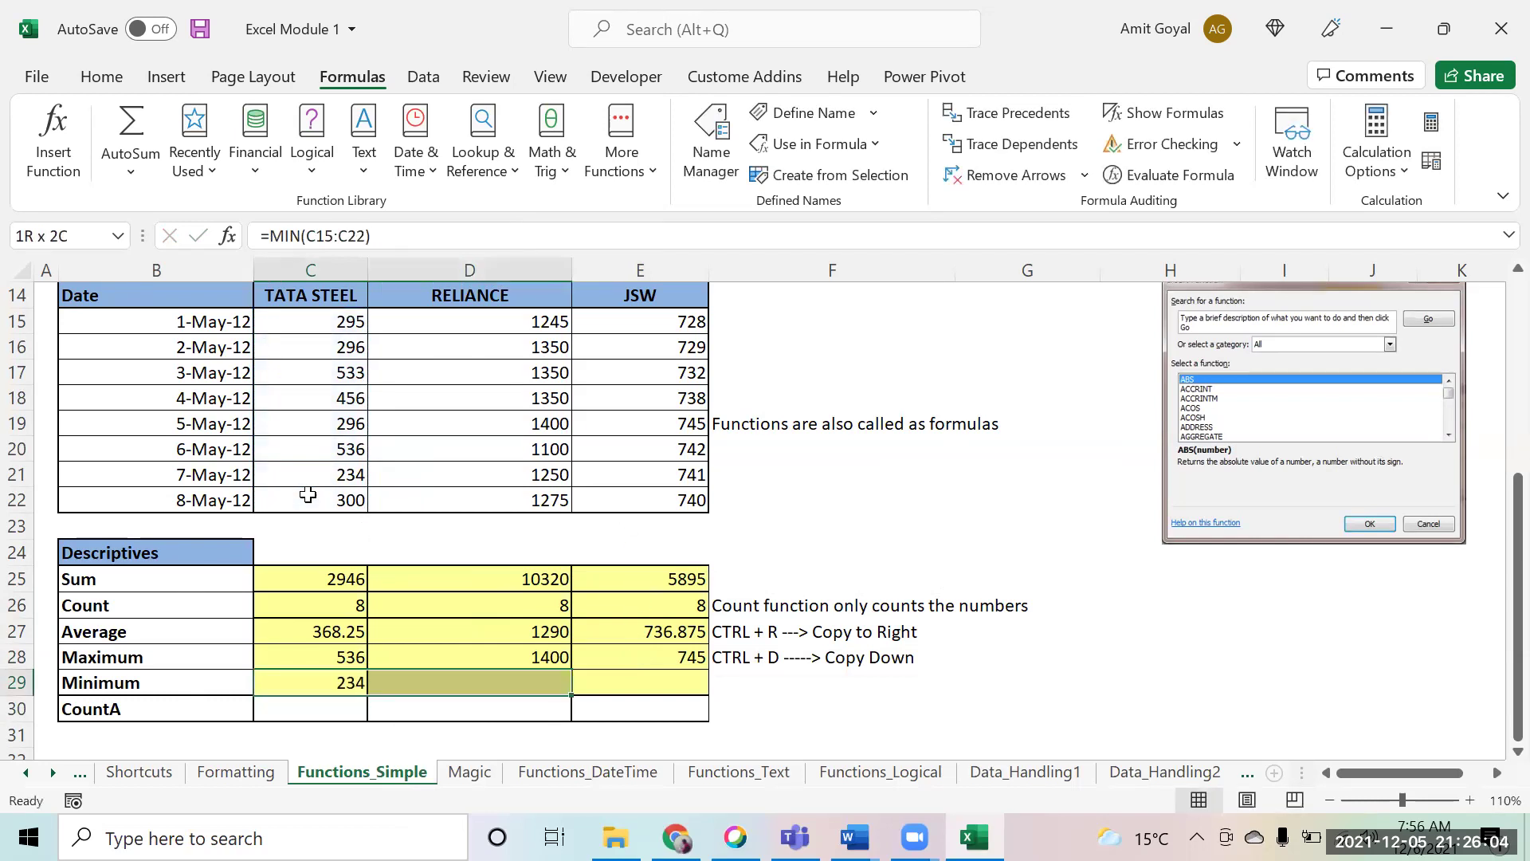
key("ctrl+r")
key("Down")
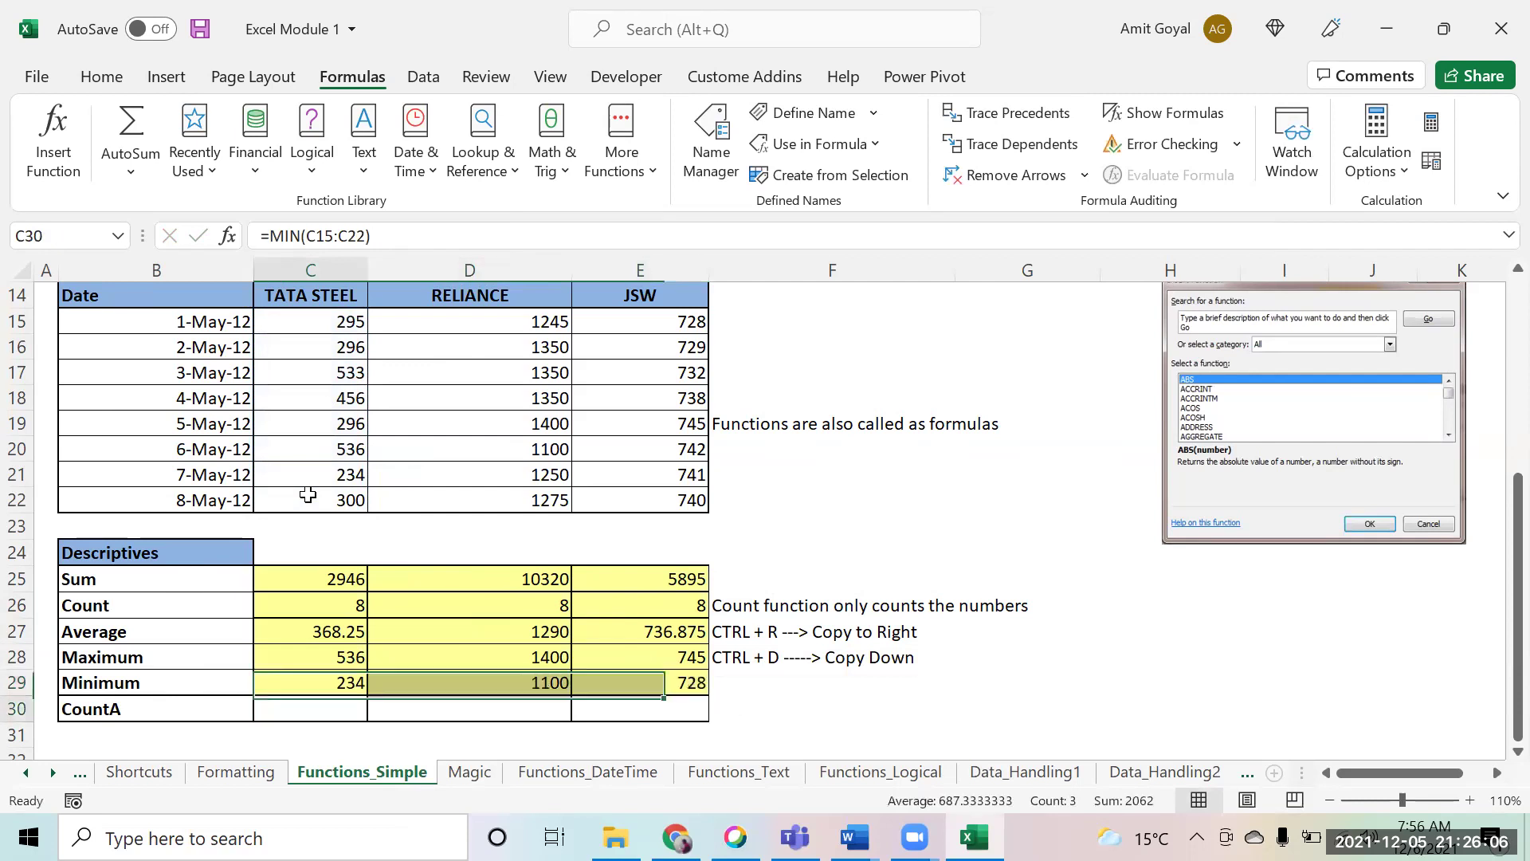
key("Up")
key("Up")
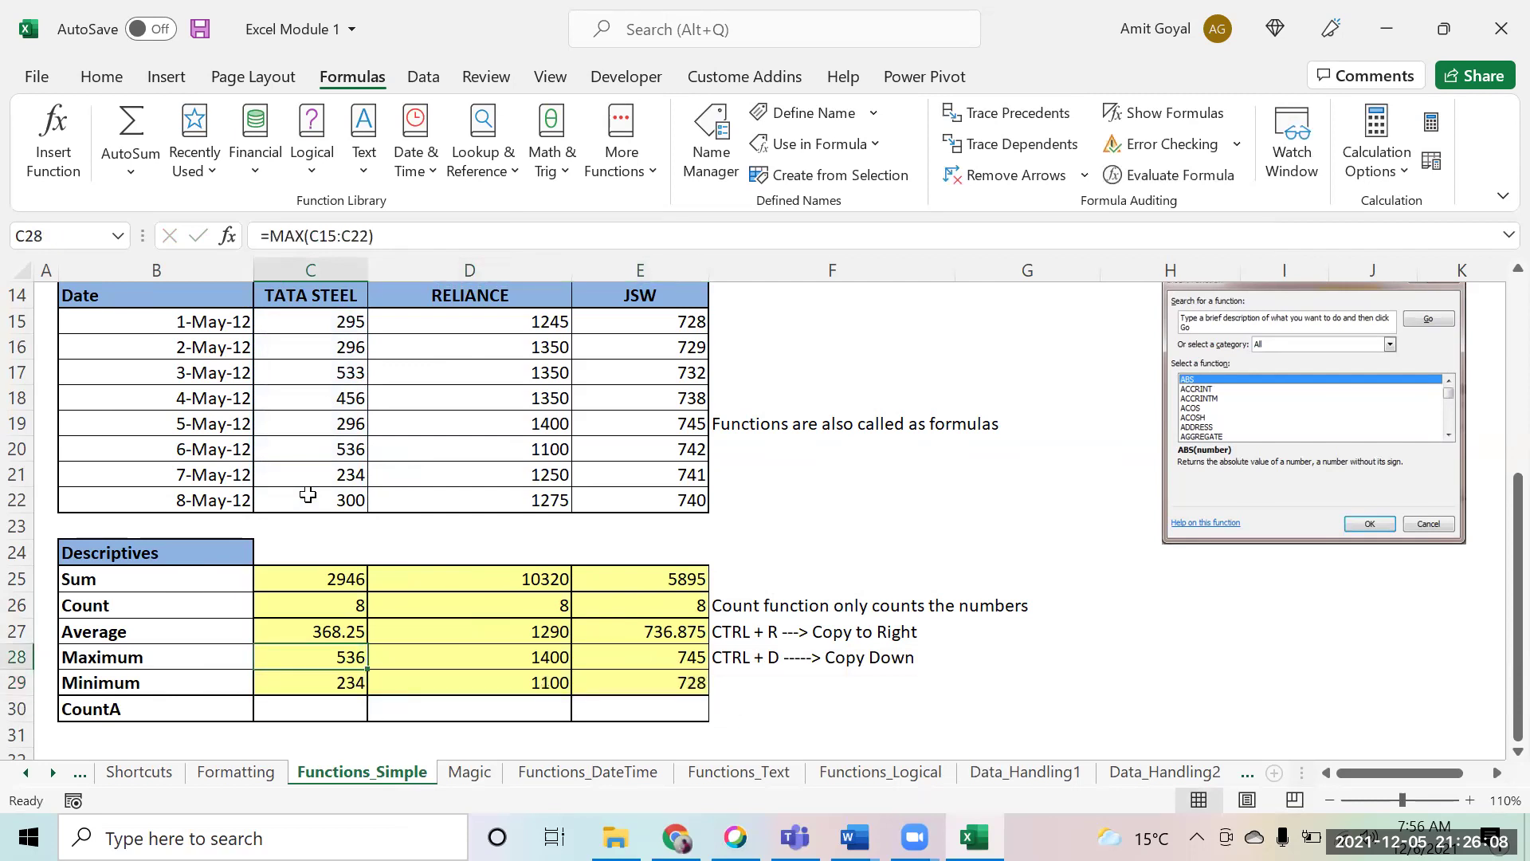
key("Up")
key("Up")
key("Up")
key("Left")
key("Up")
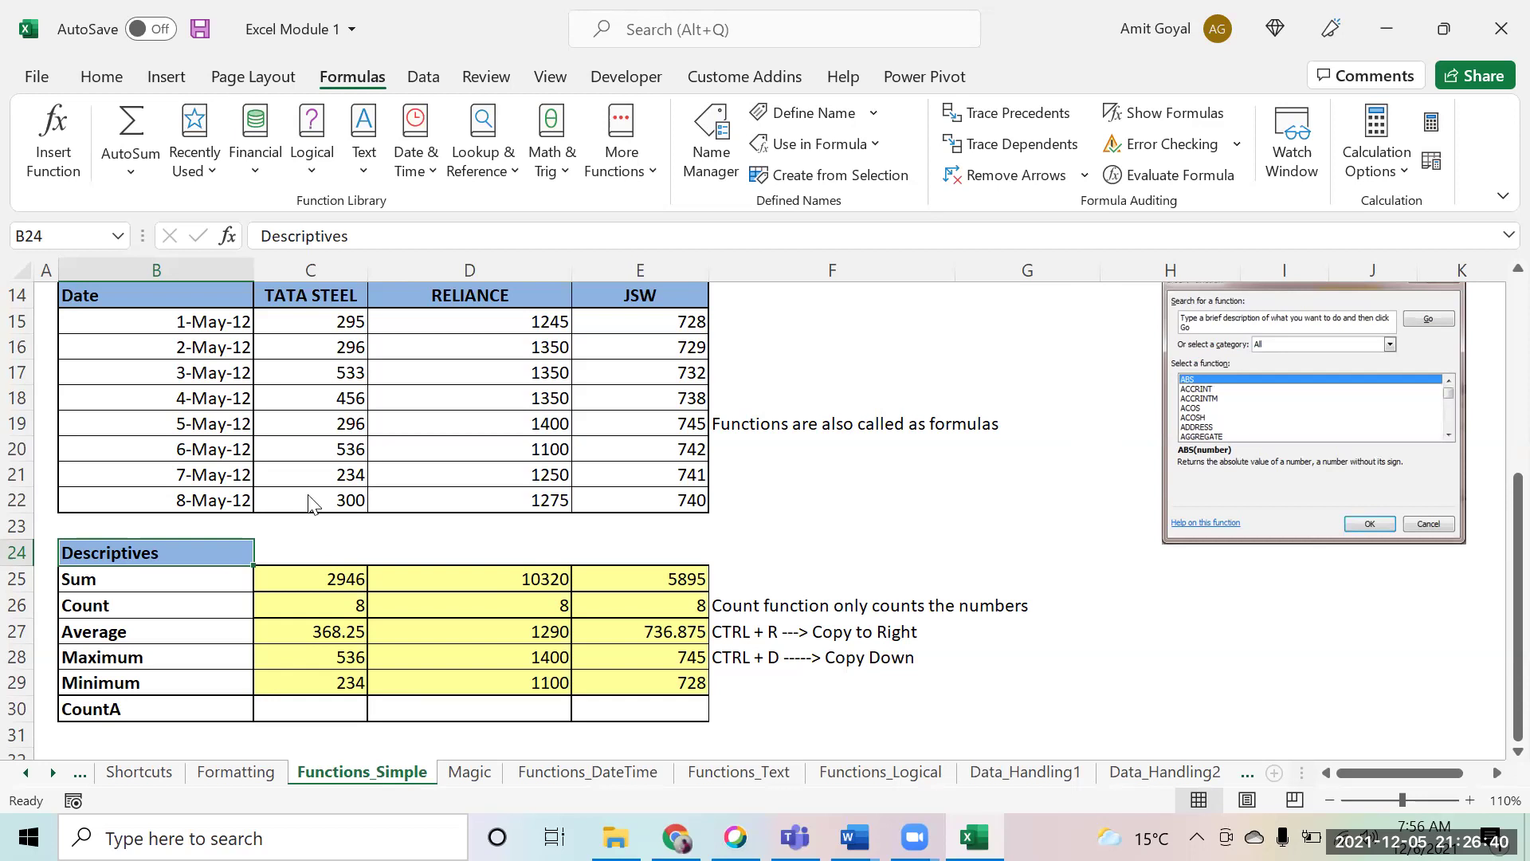
Clear the RELIANCE and JSW cells of the Minimum row, D29:E29.
left_click(447, 684)
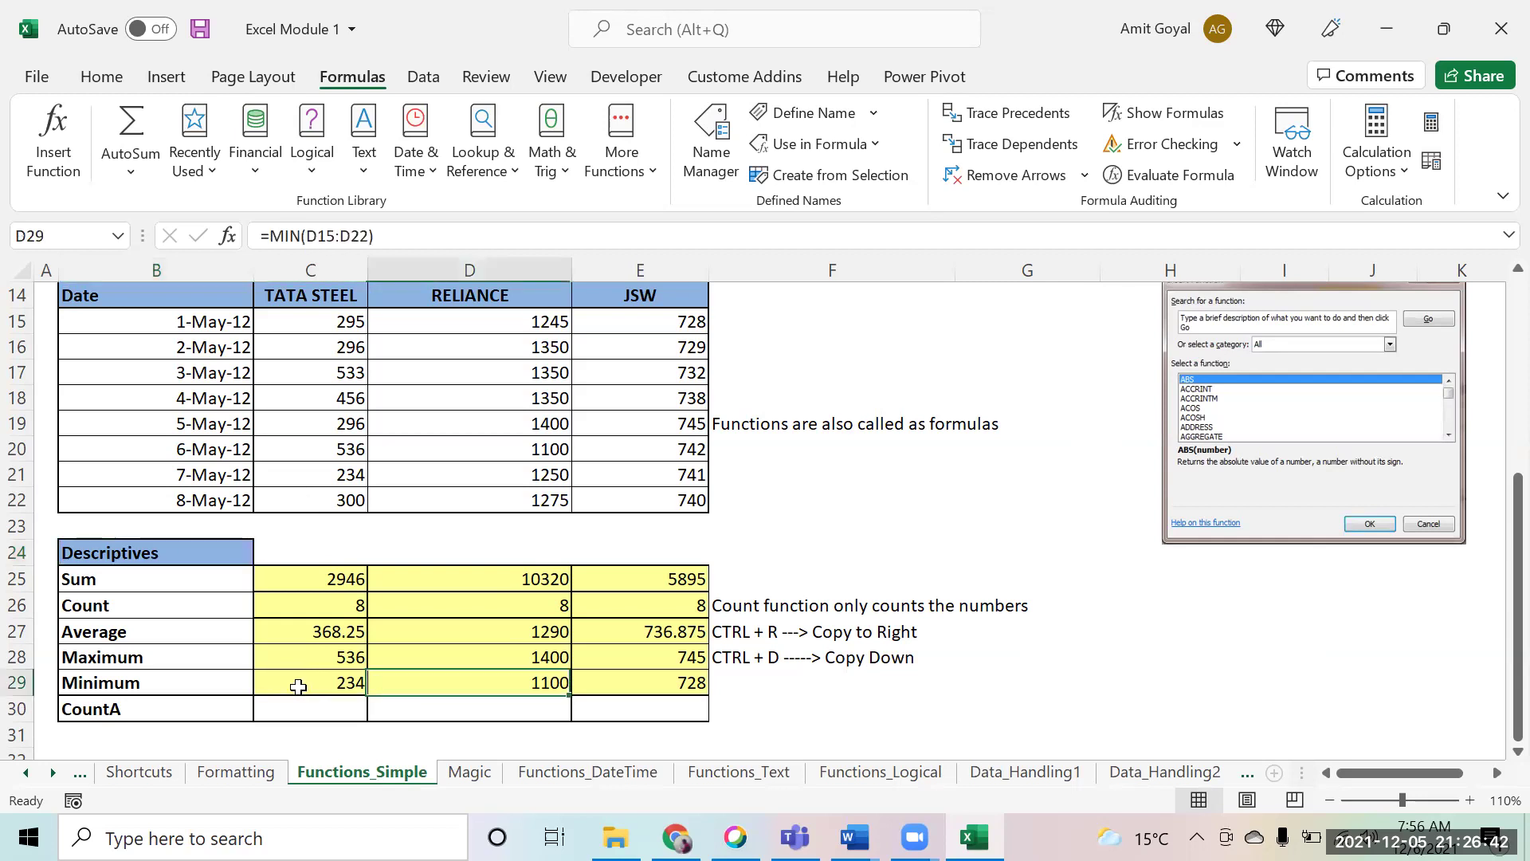
key("shift+Right")
key("Delete")
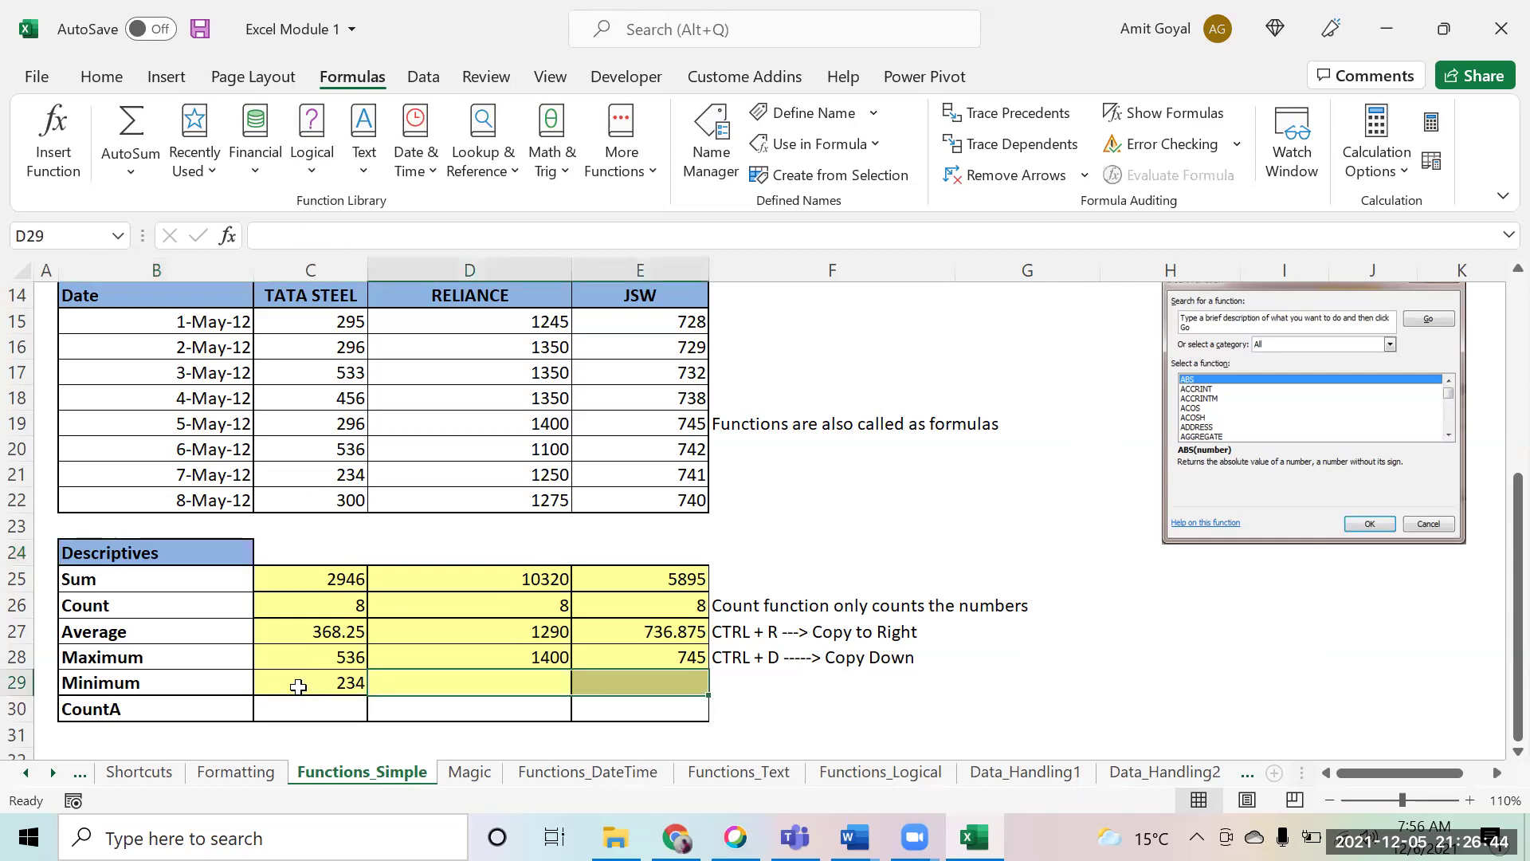
Copy the minimum formula in C29 right into D29 and E29 again.
key("Left")
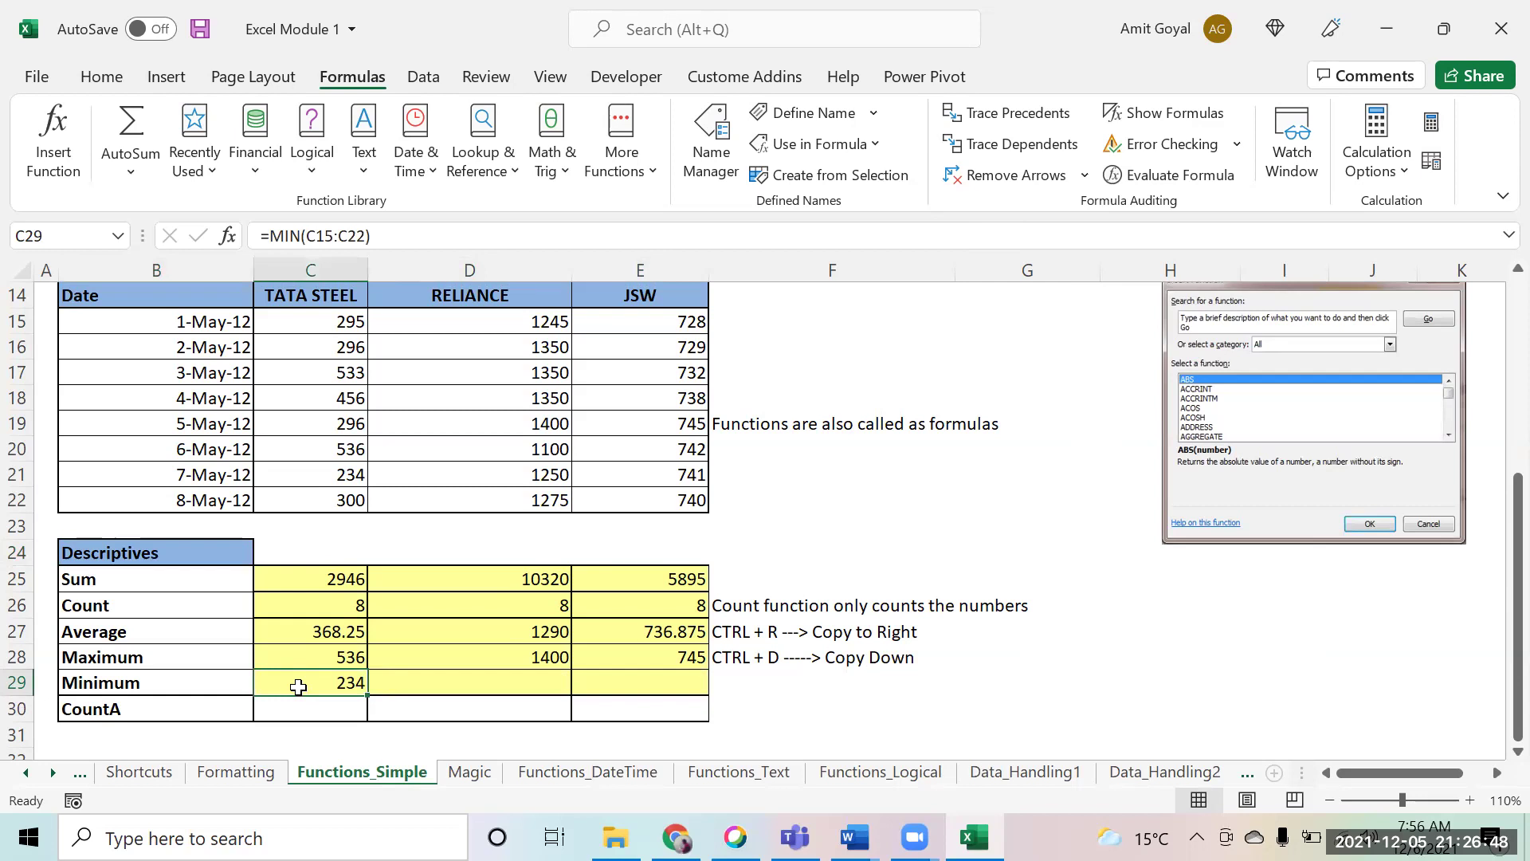
key("shift+Right")
key("shift+Right")
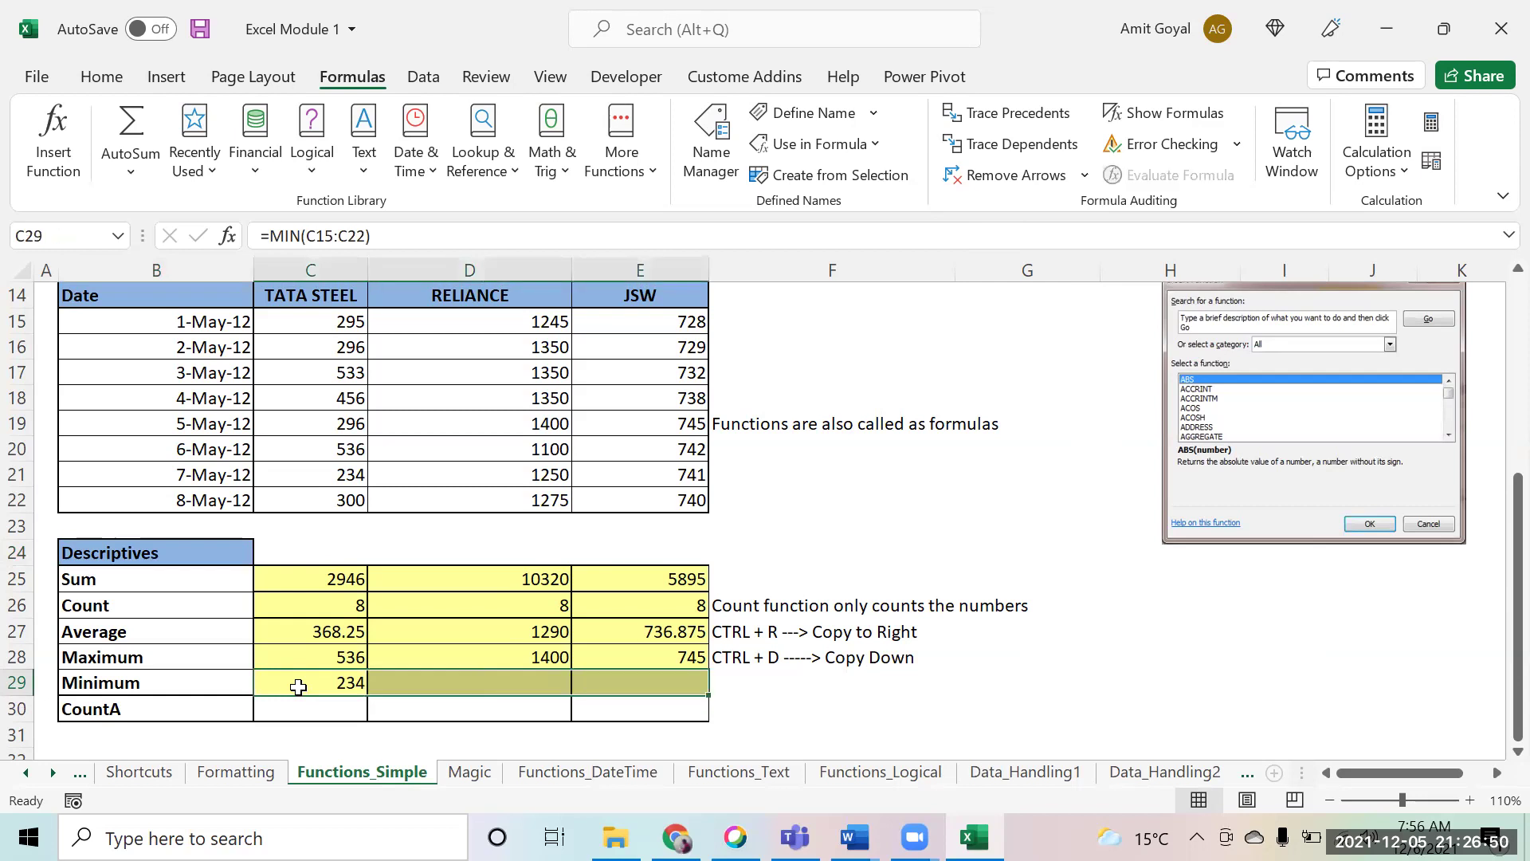
mouse_move(1132, 838)
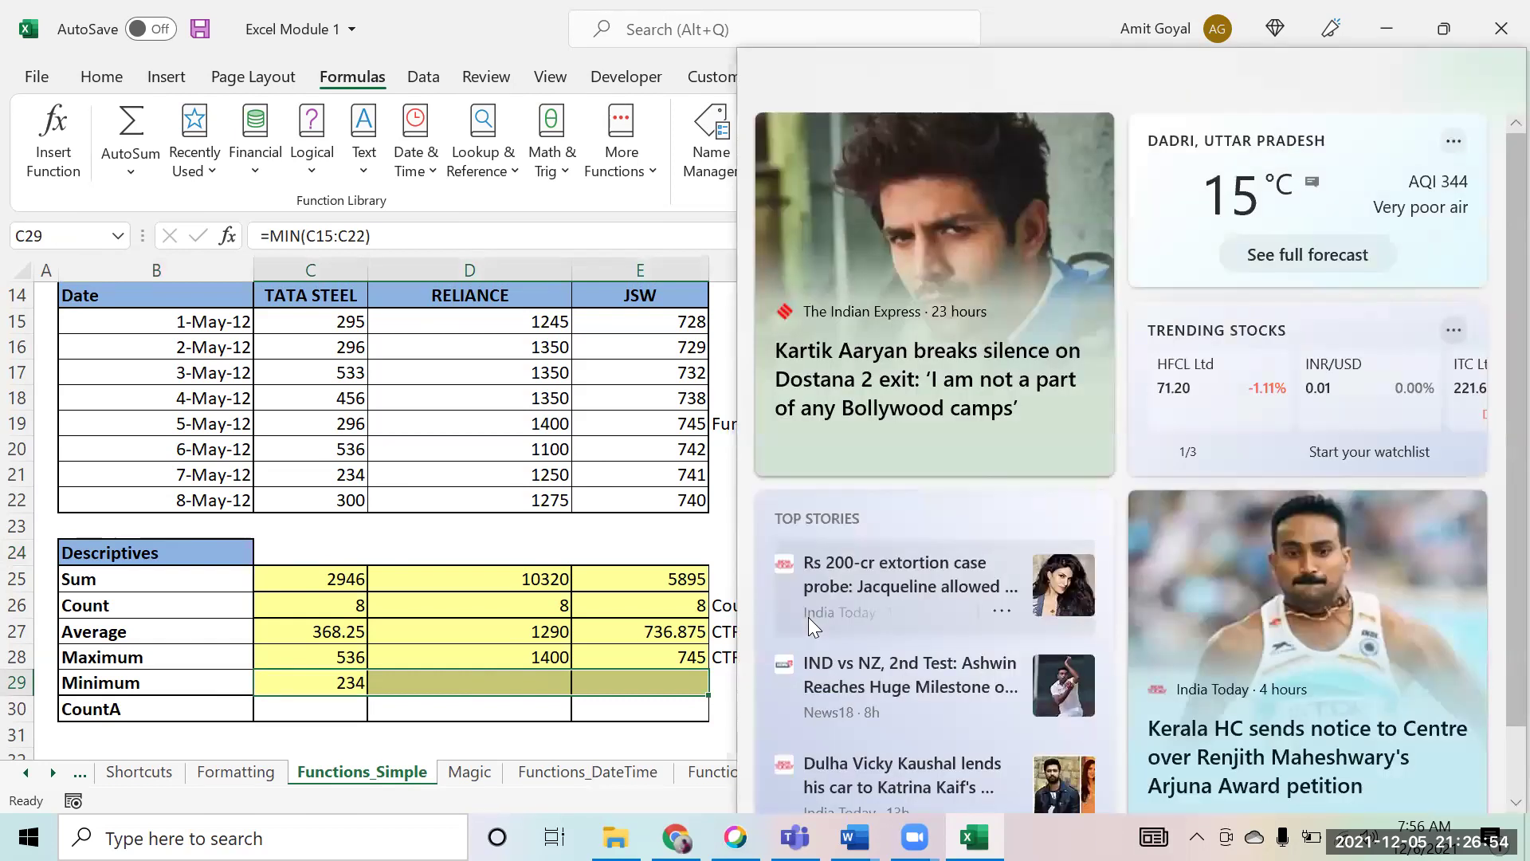
key("ctrl+r")
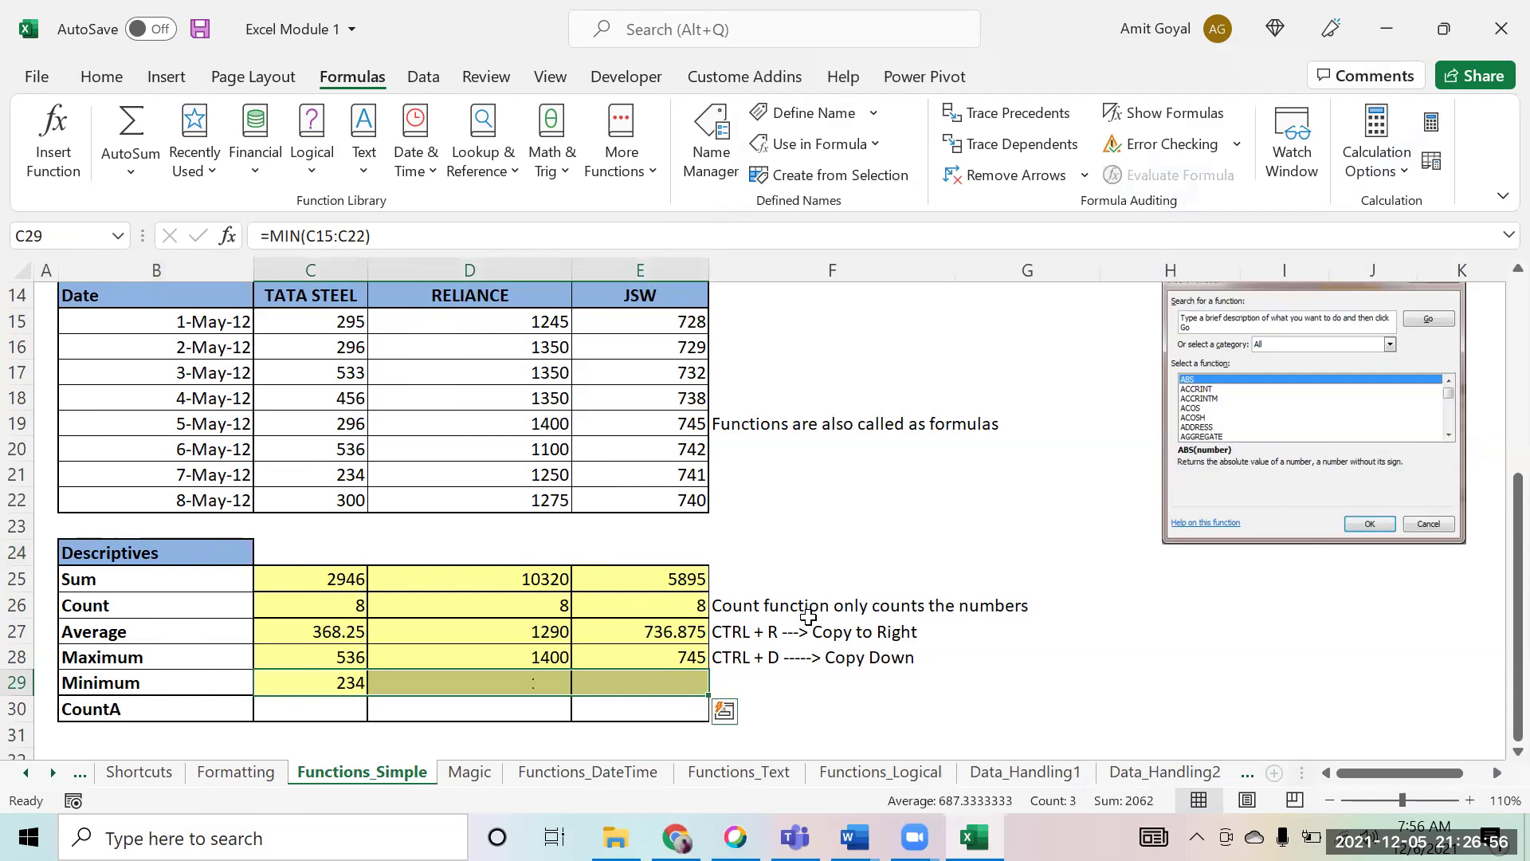
mouse_move(608, 814)
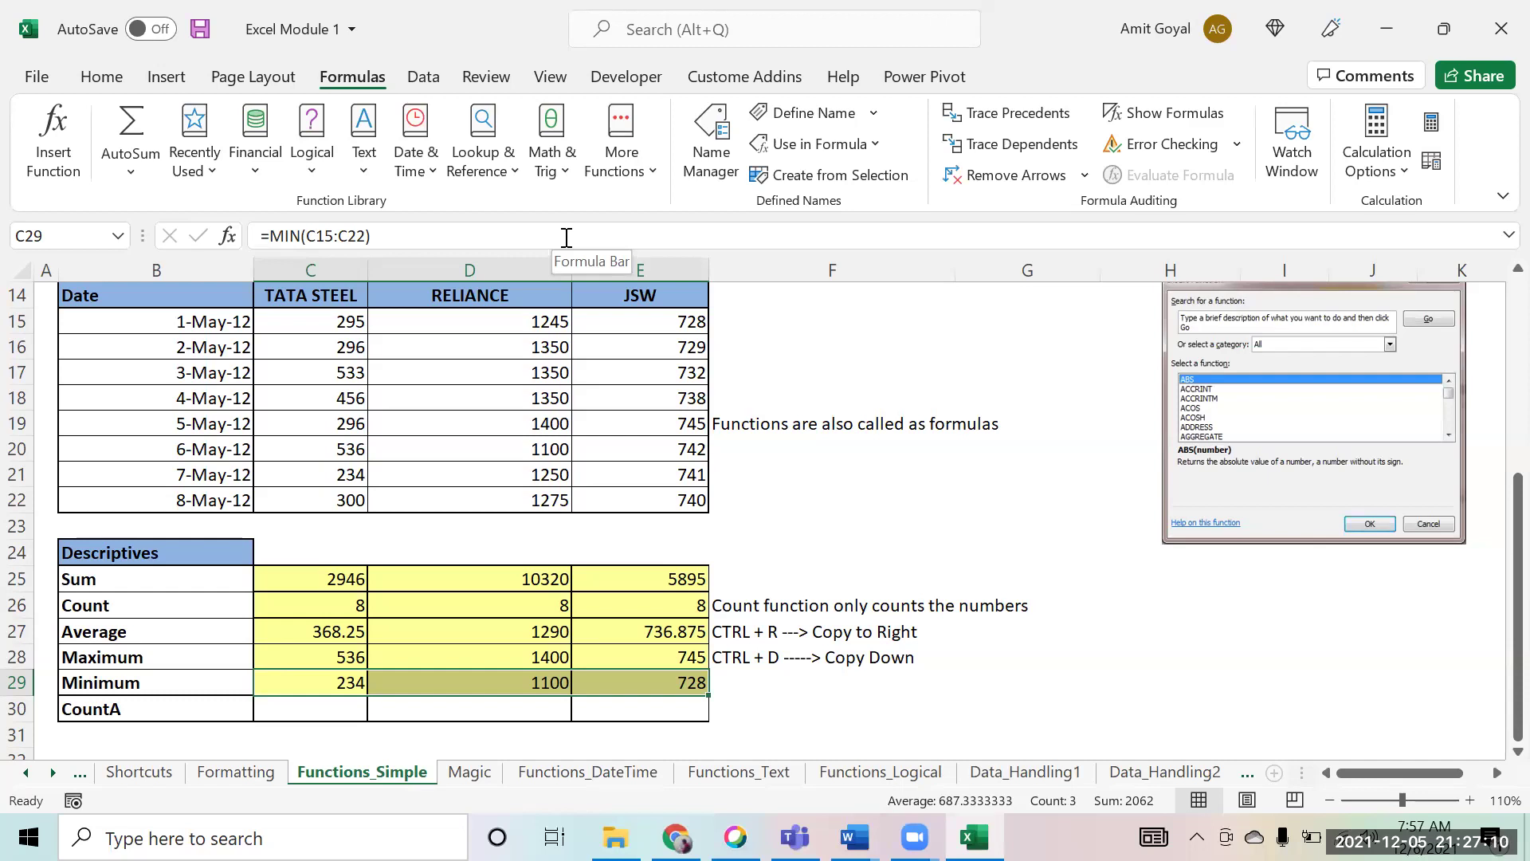
key("Down")
key("Up")
key("Up")
key("Up")
key("Up")
key("Up")
key("Up")
key("Up")
key("Up")
key("Up")
key("Up")
key("Up")
key("Up")
key("Up")
key("Up")
key("Up")
key("Up")
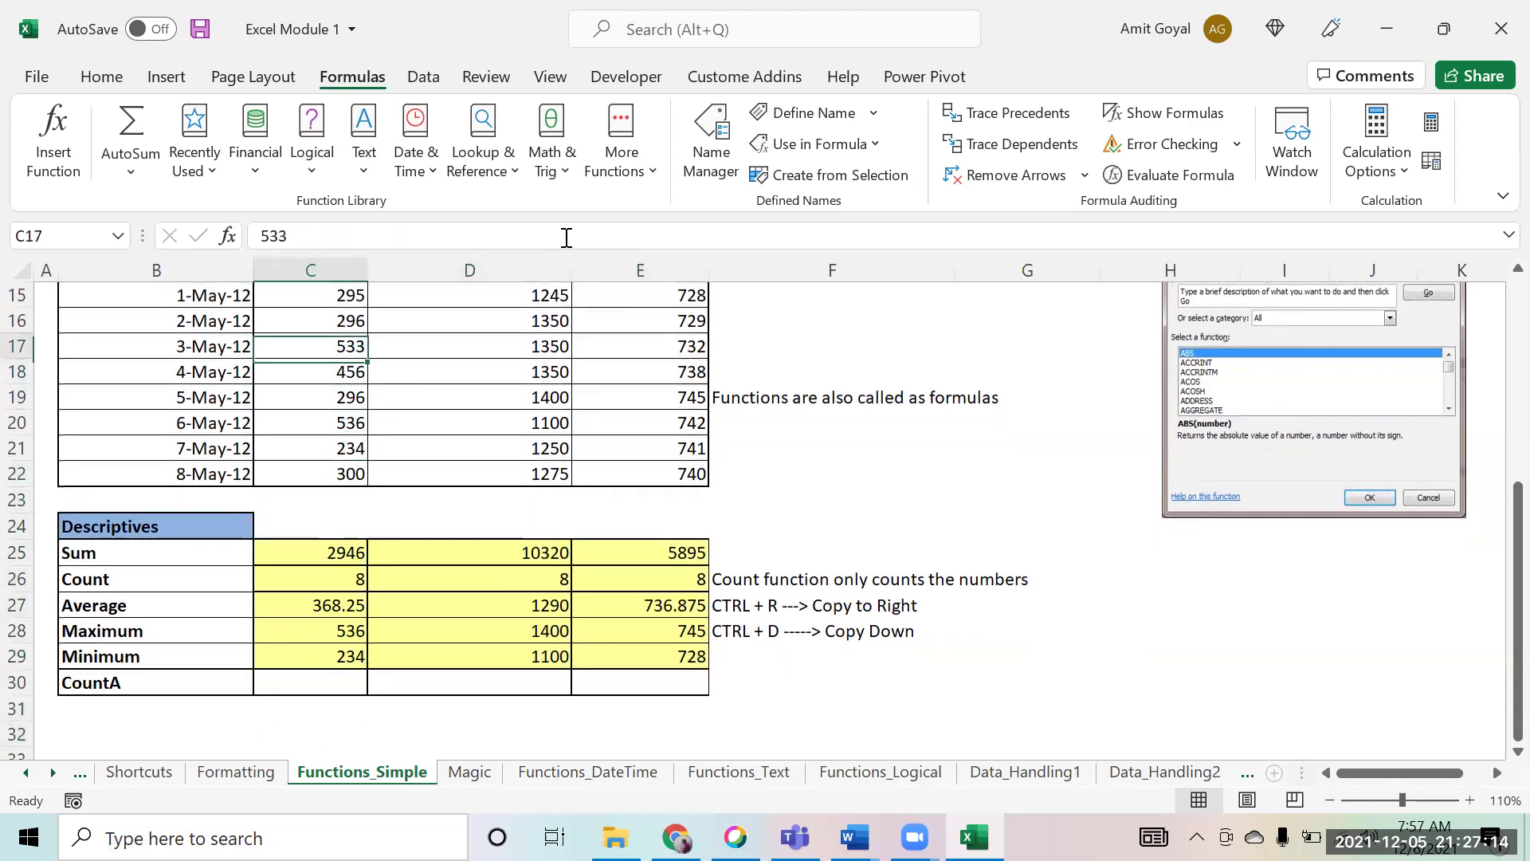
key("Up")
key("Down")
key("Down")
key("Down")
key("Down")
key("Down")
key("Down")
key("Down")
key("Down")
key("Down")
key("Down")
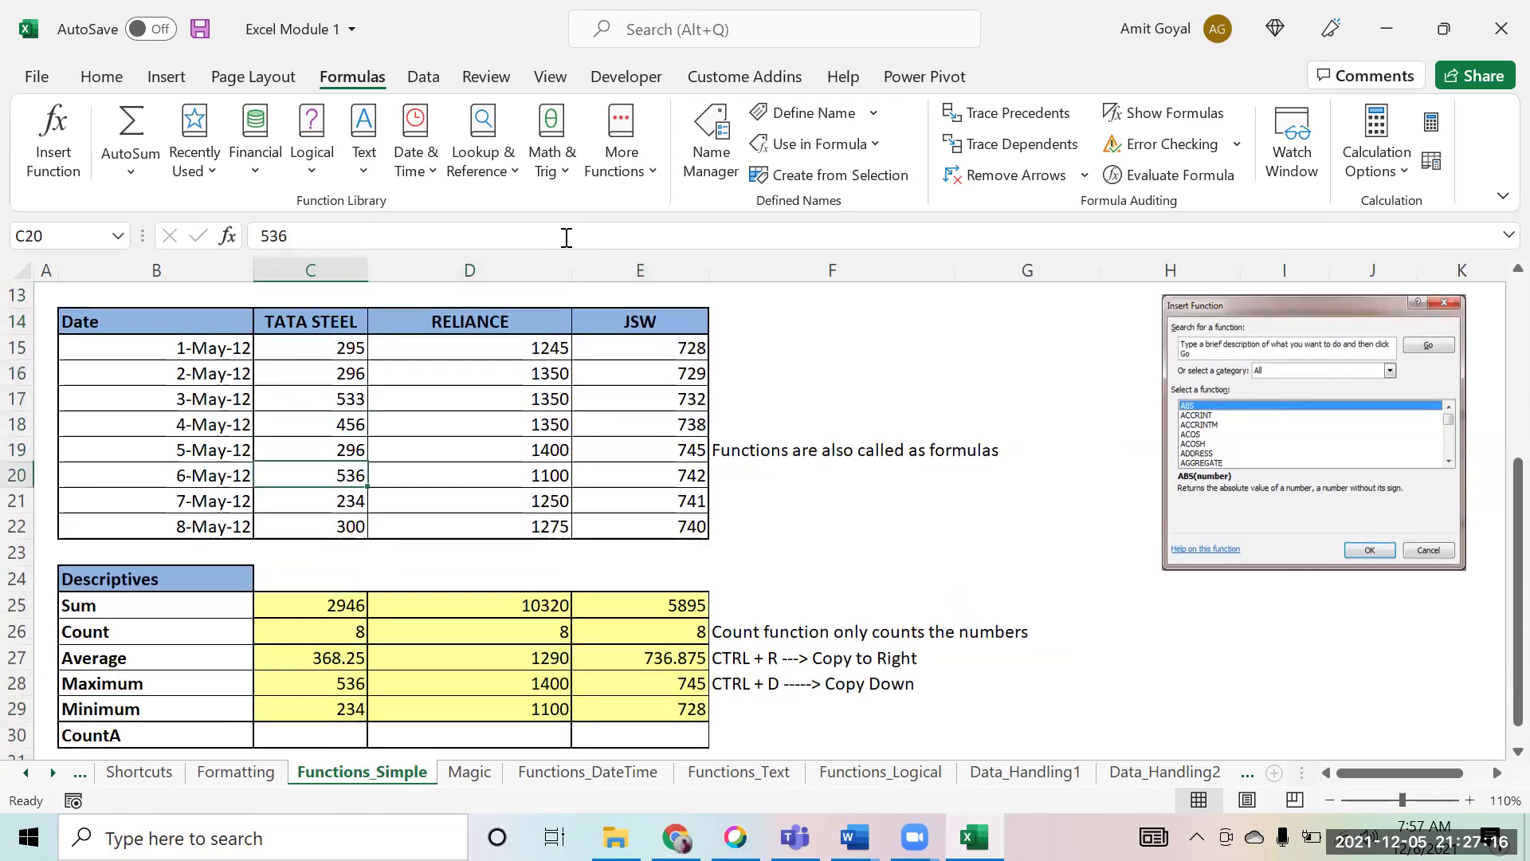
Examine the Count row with its note in the Descriptives table, and the CountA row.
key("Left")
key("Down")
key("Down")
key("Down")
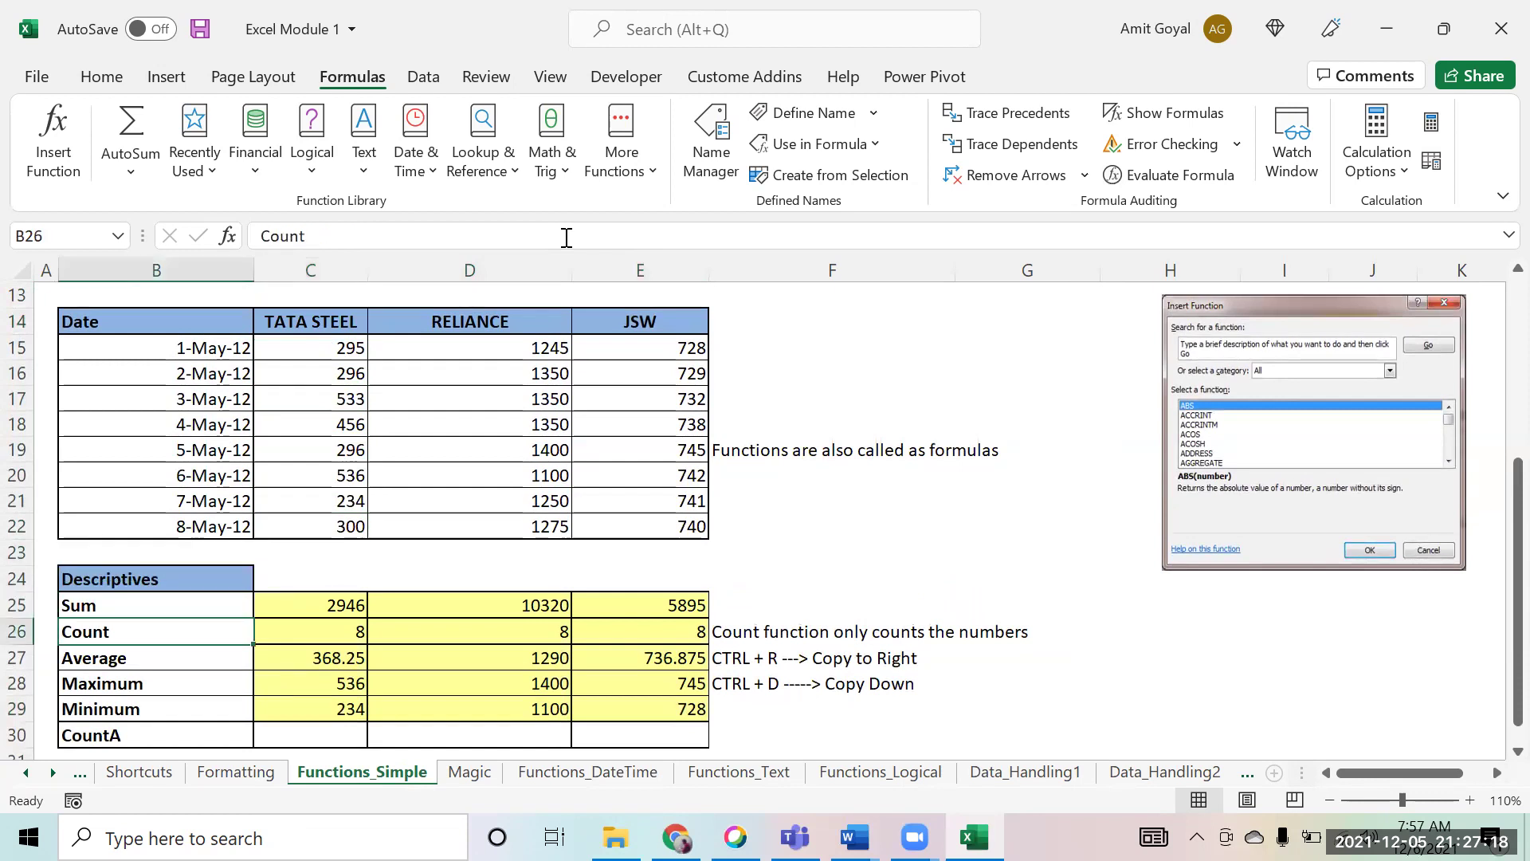
key("shift+Right")
key("shift+Right")
key("shift+Right")
key("shift+Right")
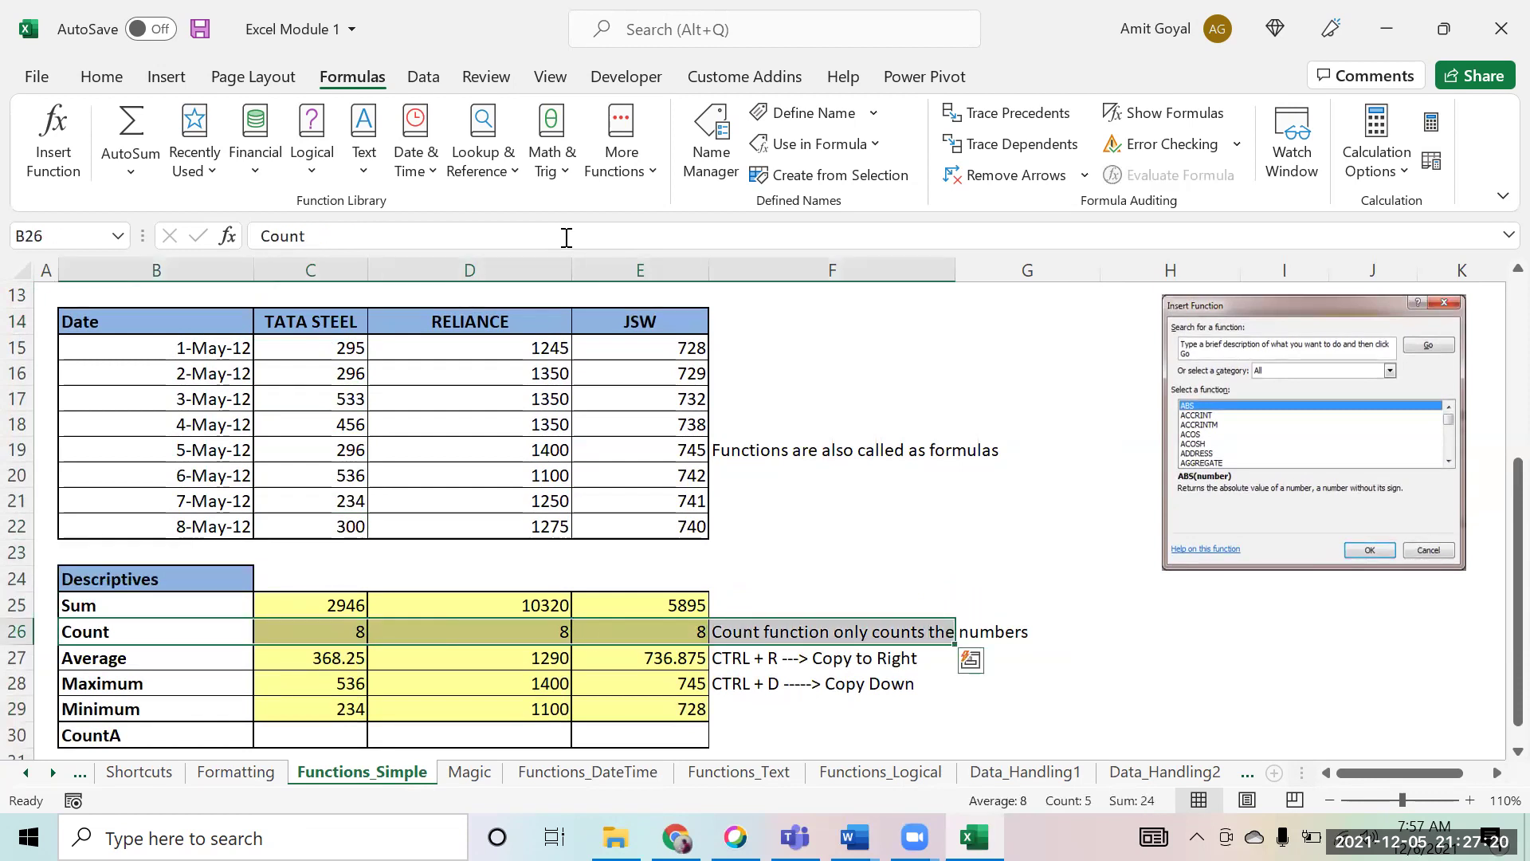
key("Left")
key("Right")
key("Left")
key("Down")
key("Down")
key("Down")
key("Down")
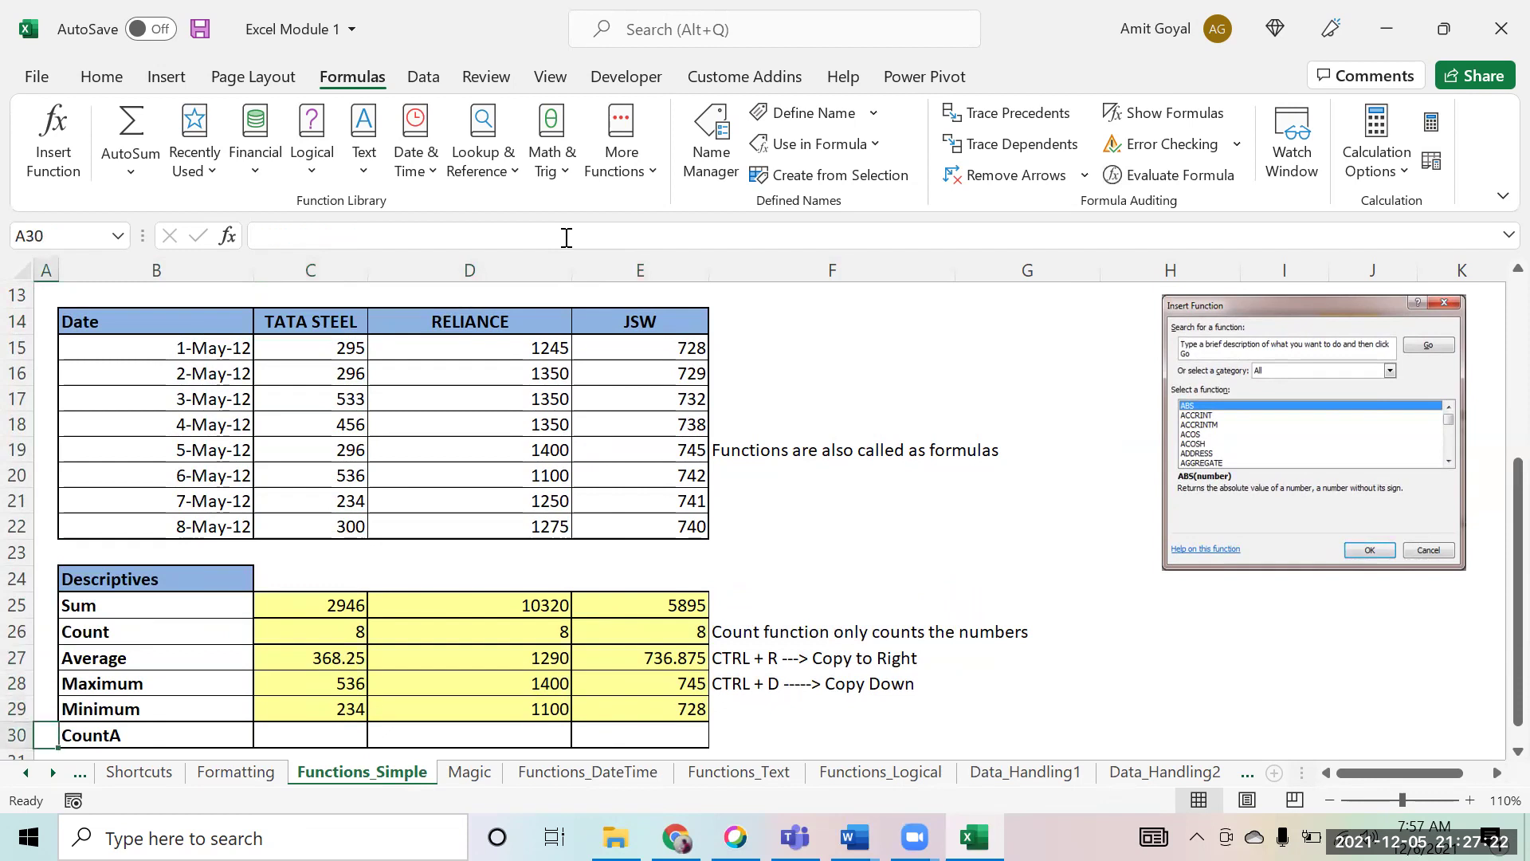
key("Down")
key("Up")
key("Right")
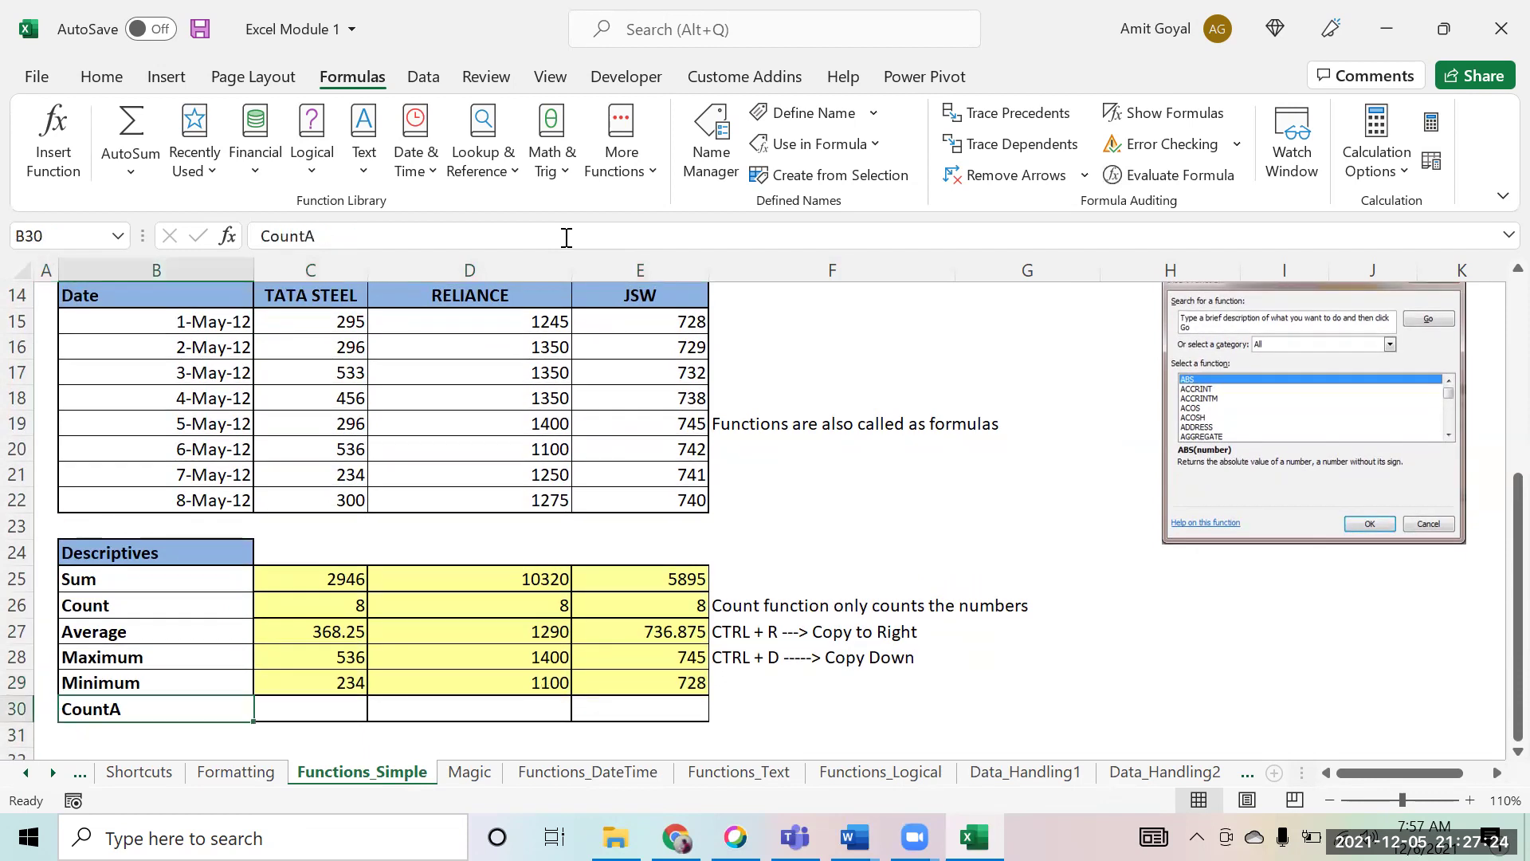
key("Right")
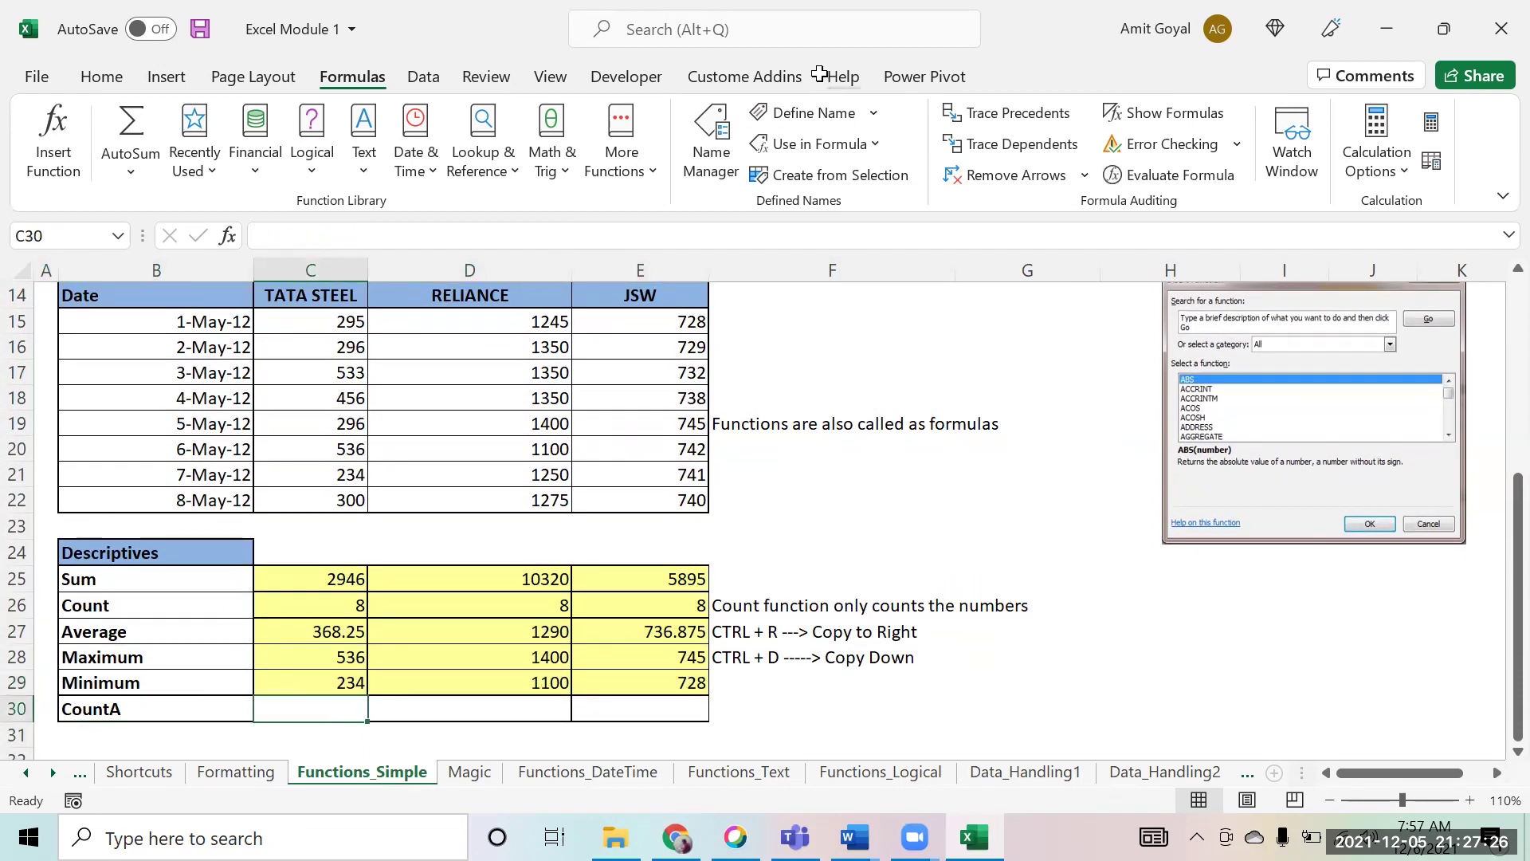
Glance at the Functions_Text and Magic sheets and return to Functions_Simple.
key("ctrl+Page_Down")
key("ctrl+Page_Down")
key("ctrl+Page_Down")
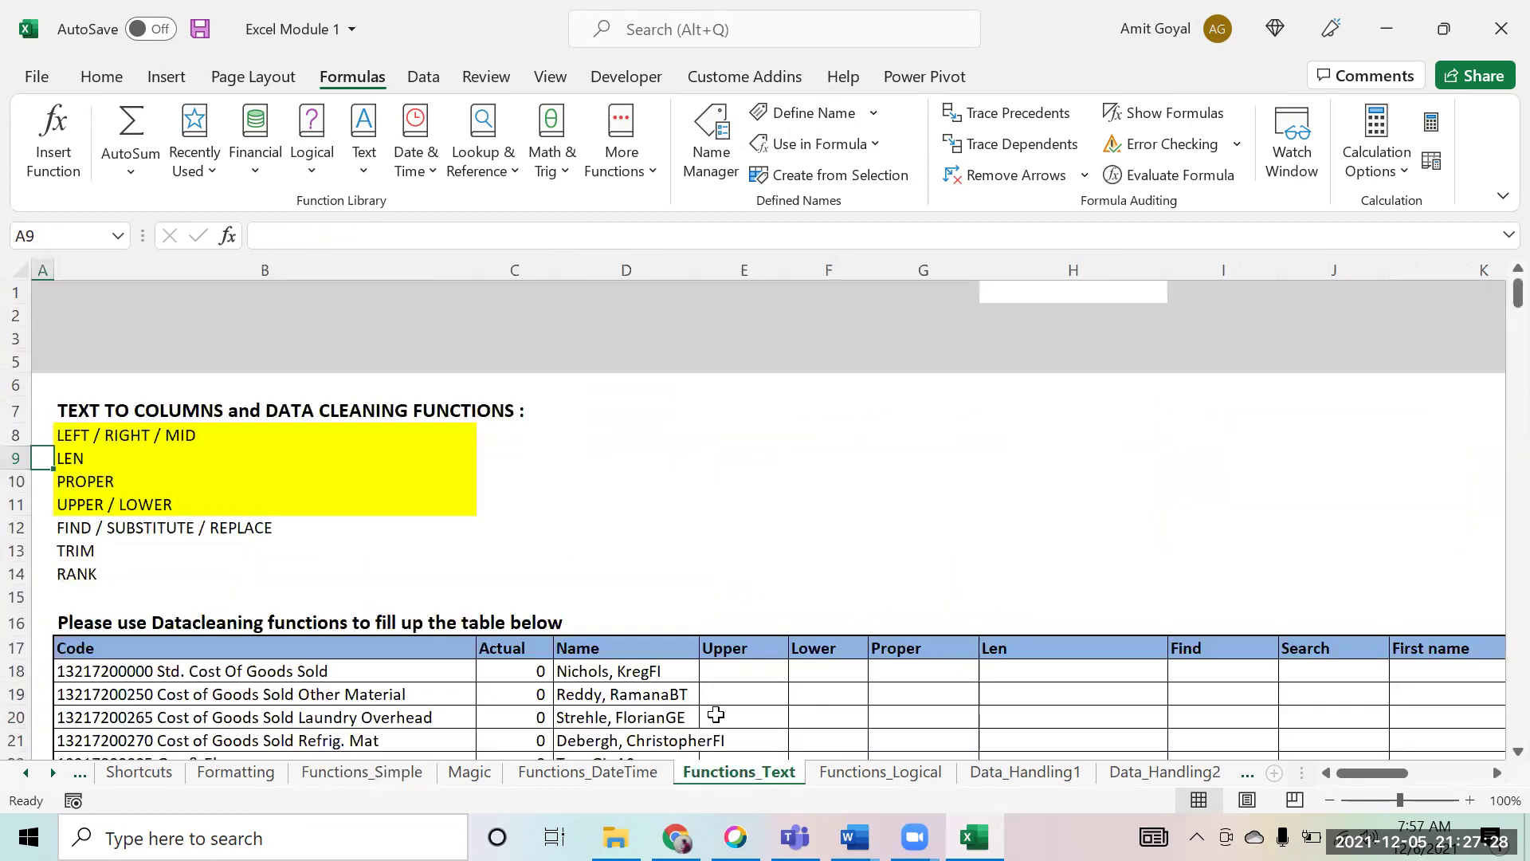
left_click(462, 775)
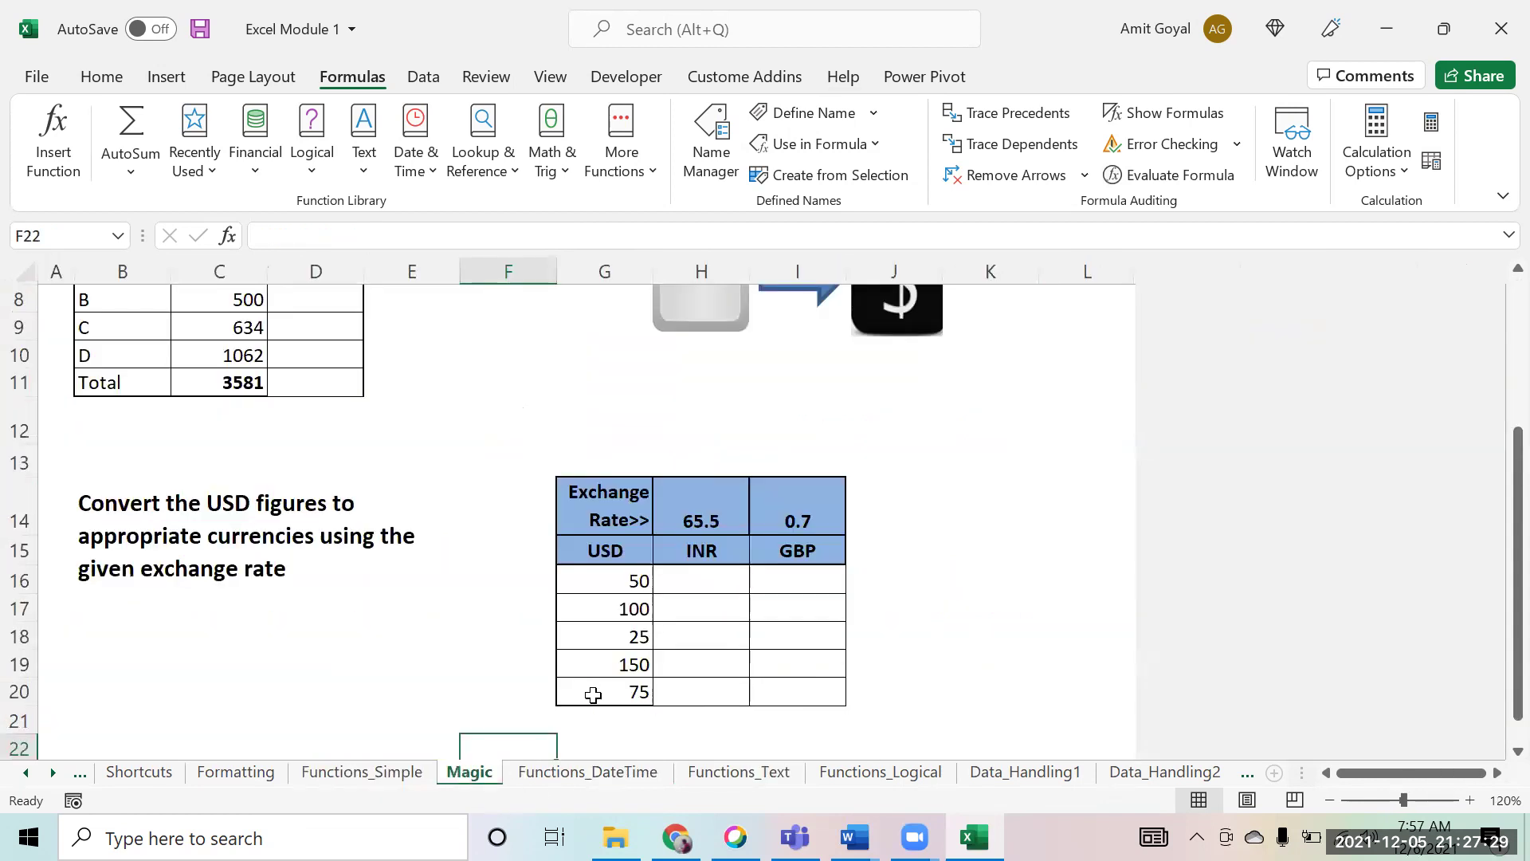
left_click(348, 782)
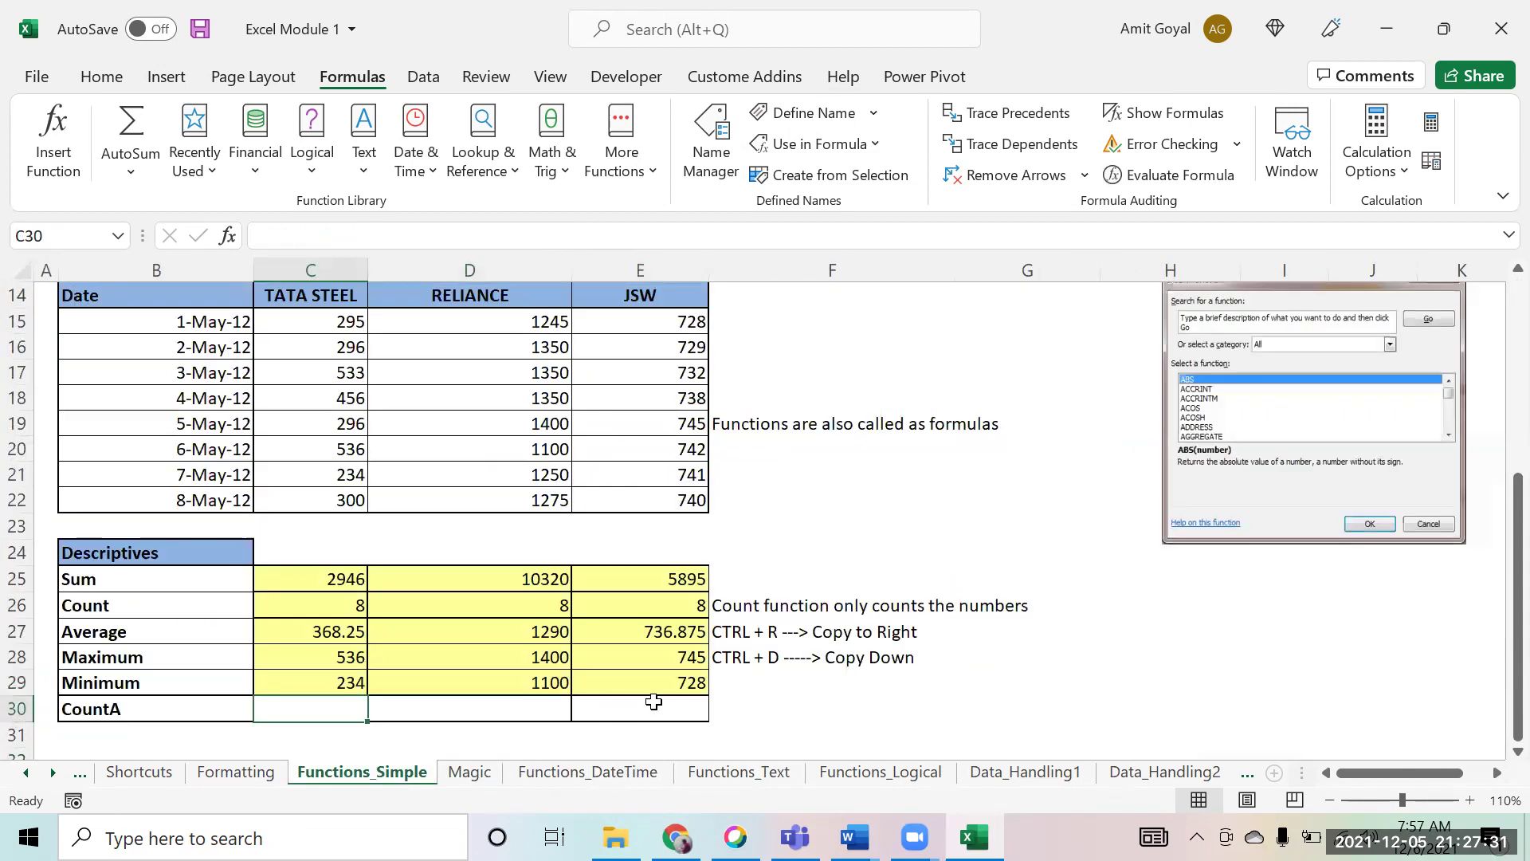
Add the note "Counta -----> This functions counts Numbers + Characters" in F30, beside the CountA row.
left_click(718, 708)
type("Counta ")
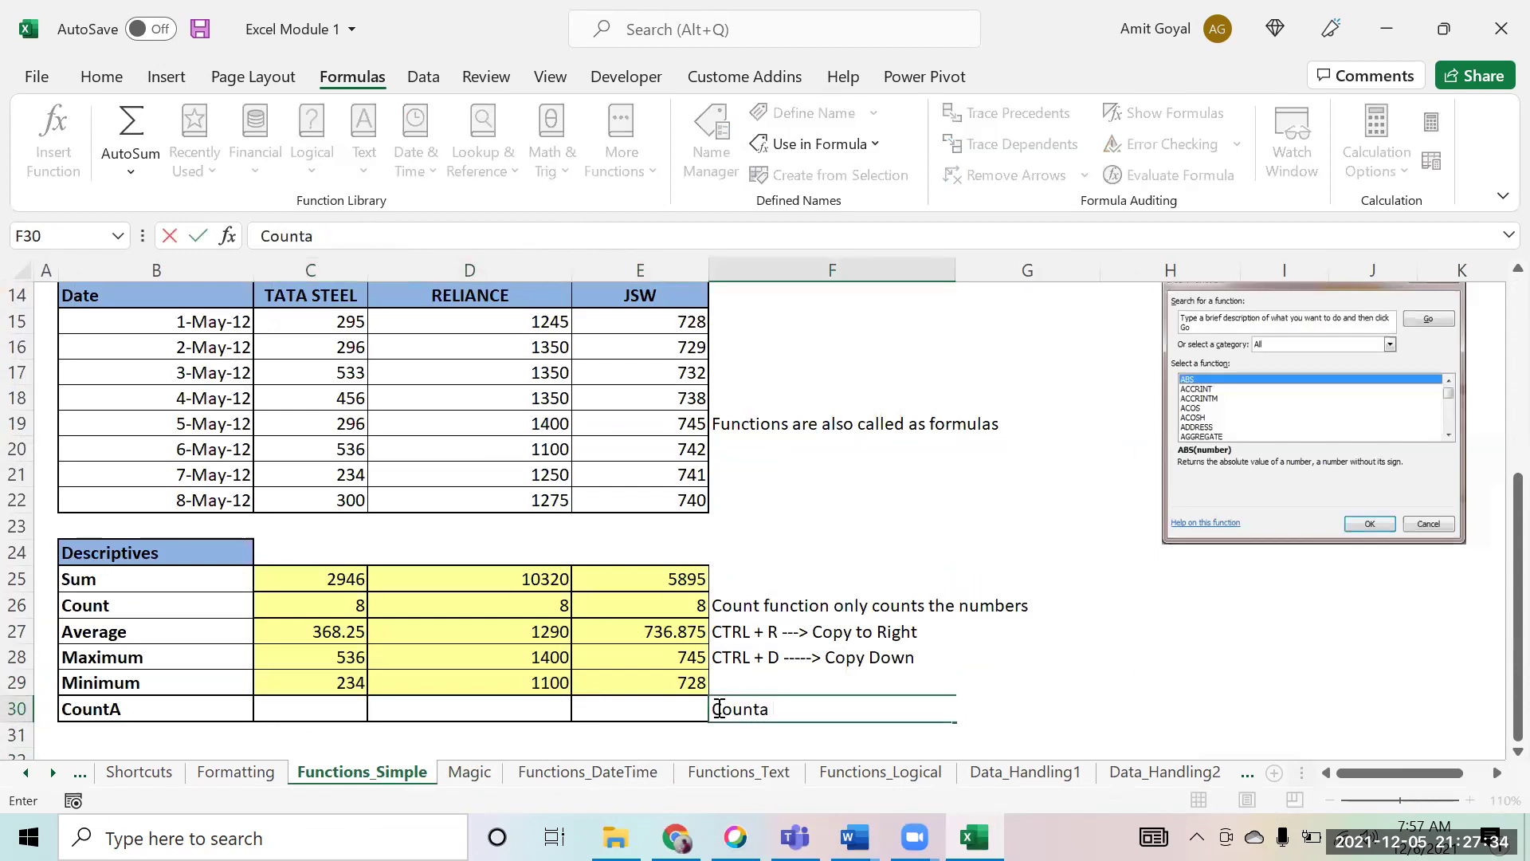
type("-----> This functions ")
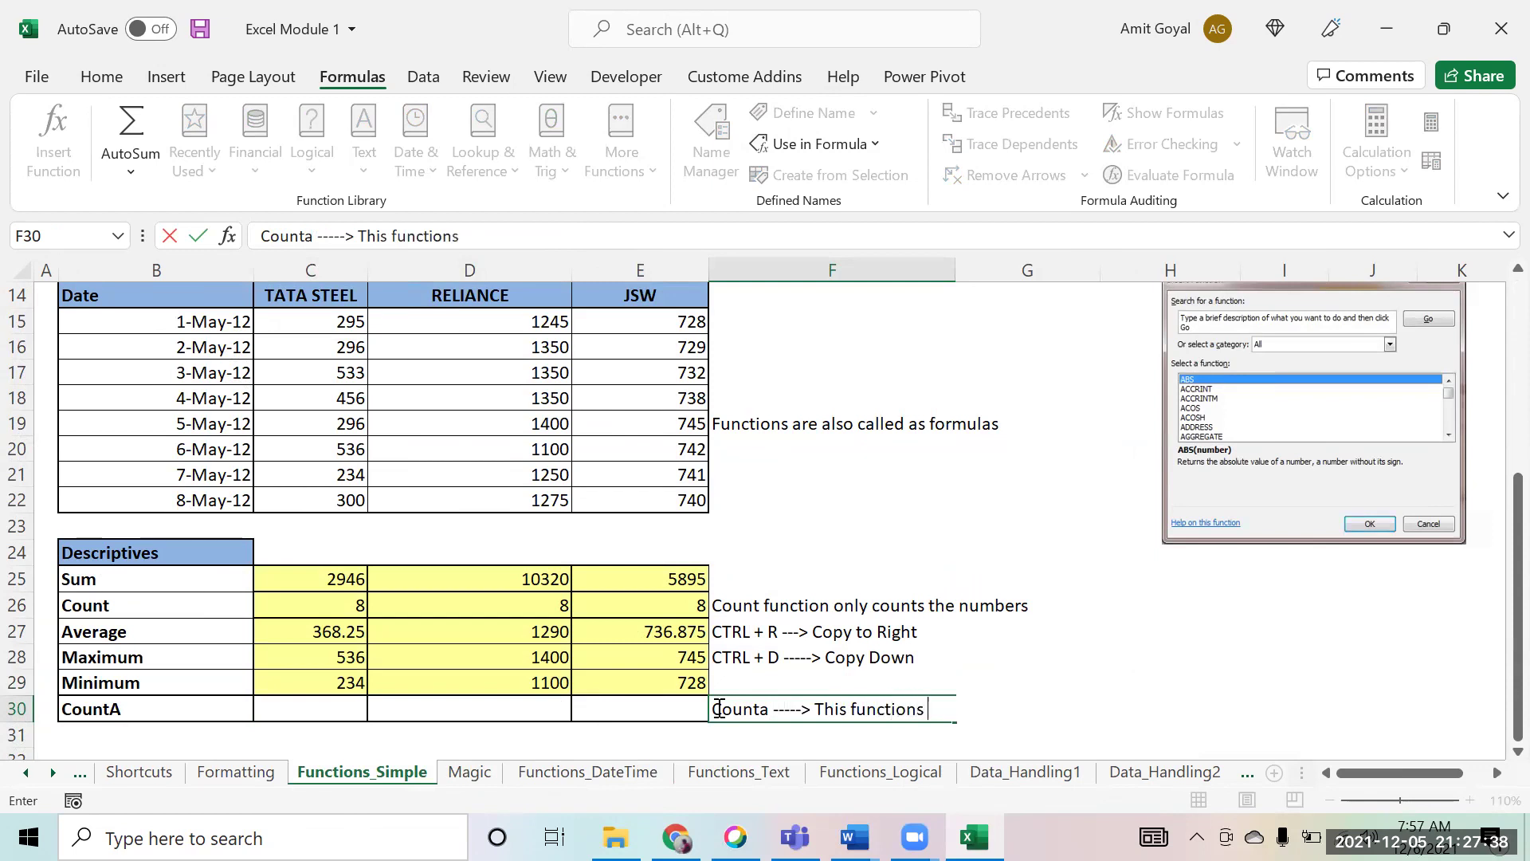
type("cou")
key("BackSpace")
type("unts Numbers")
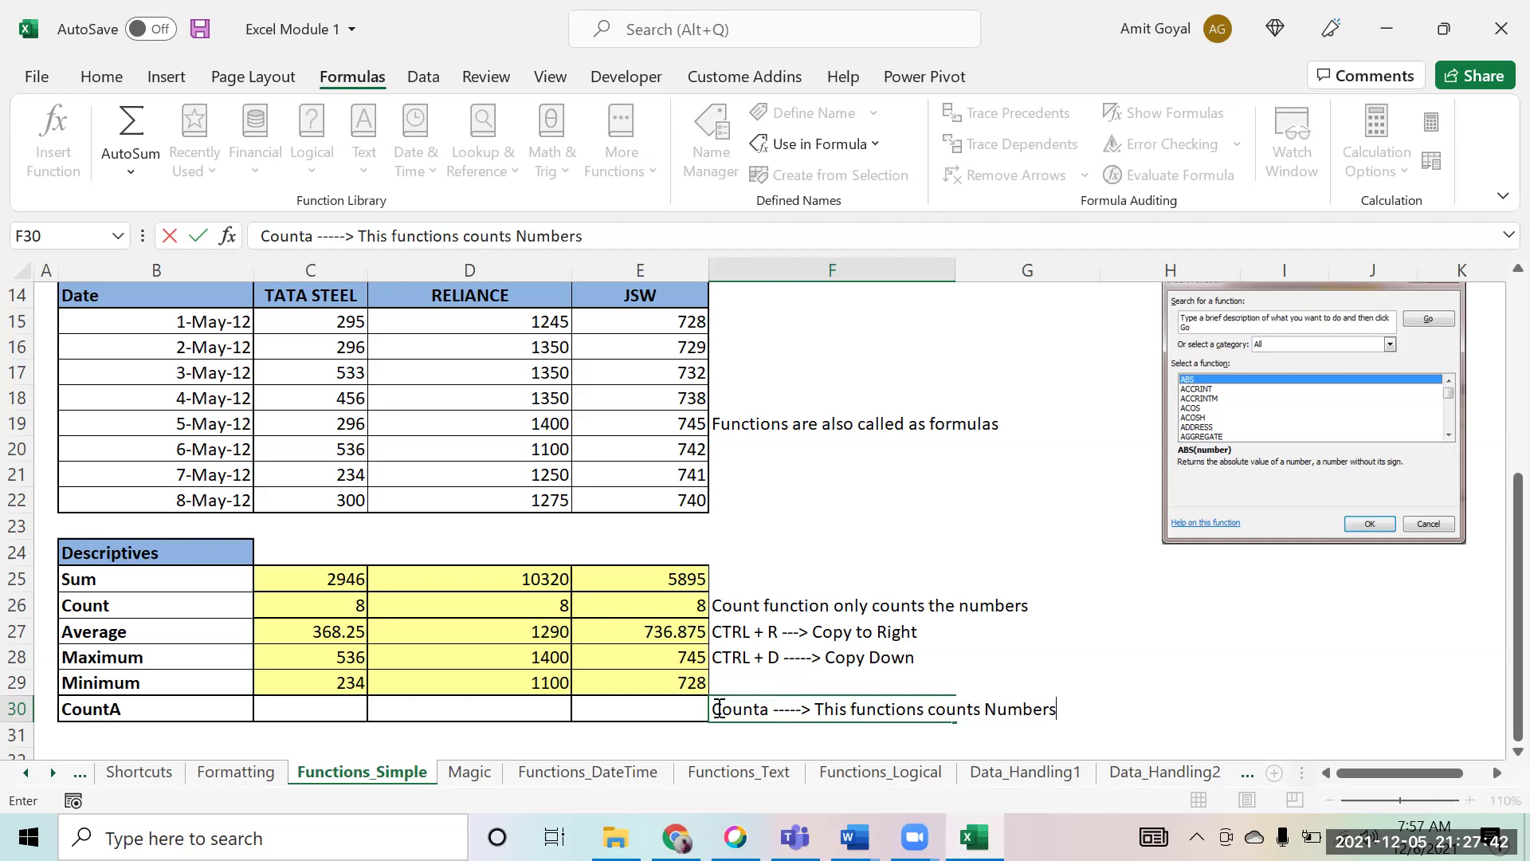
type(" + Characters")
key("Return")
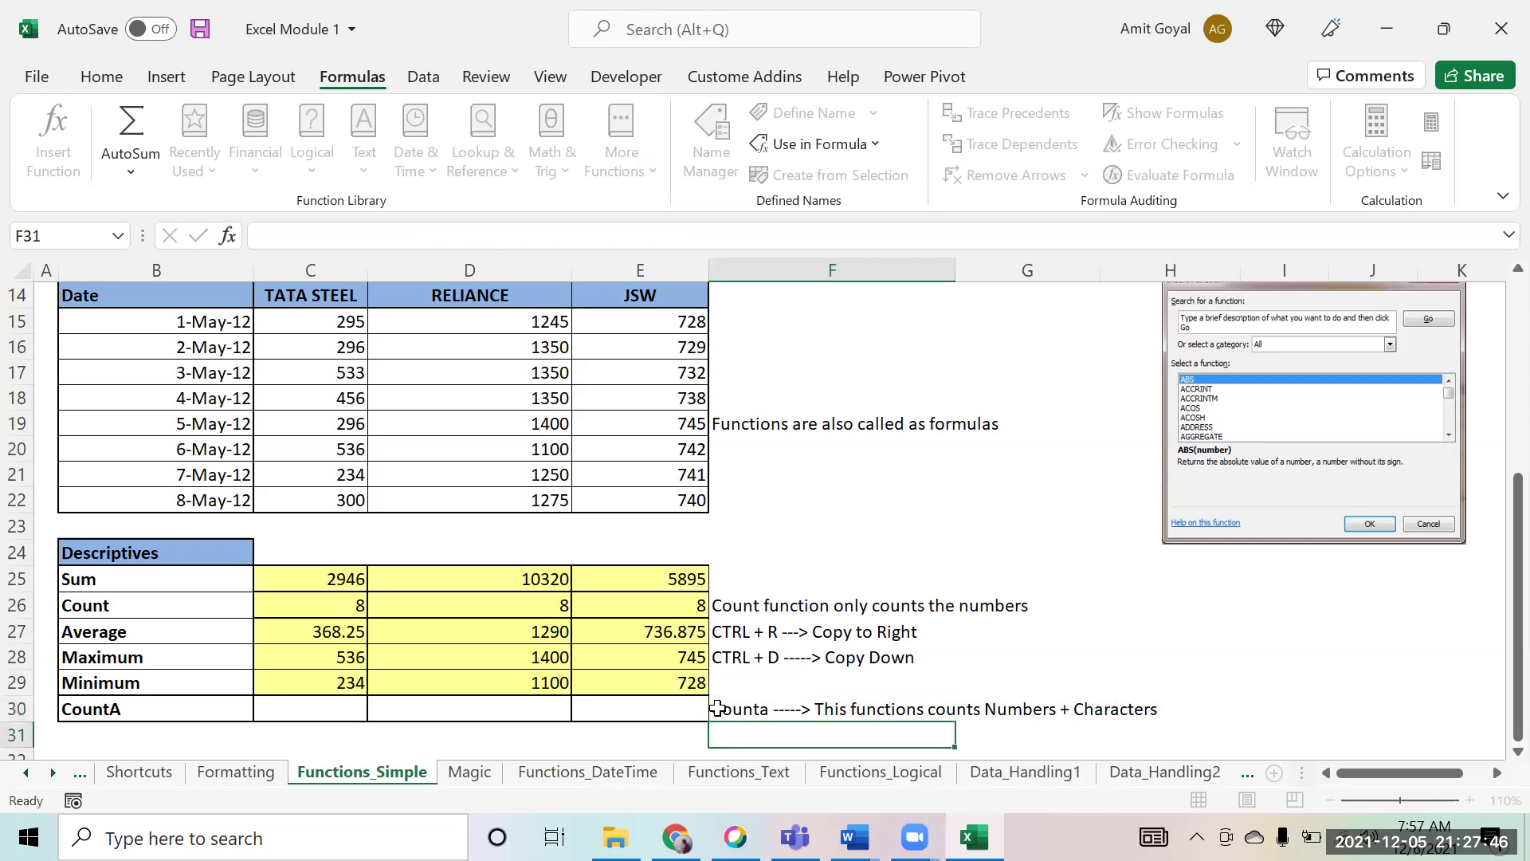
Replace the TATA STEEL price for 8-May-12 in C22 with the text "ABC".
key("Left")
key("Left")
key("Left")
key("Up")
key("Up")
key("Up")
key("Up")
key("Up")
key("Up")
key("Up")
key("Up")
key("Up")
key("Up")
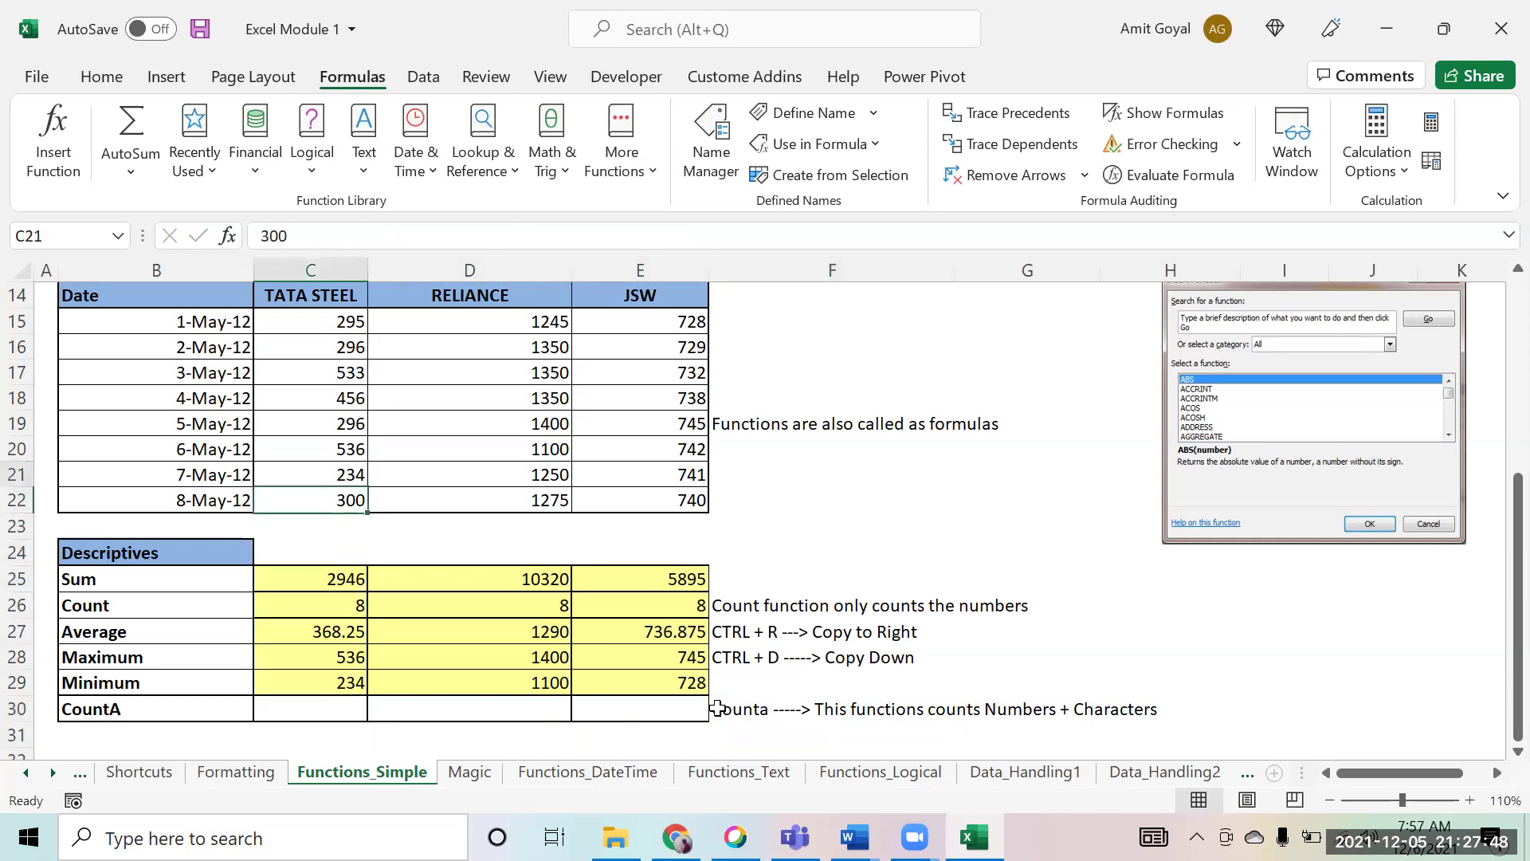
key("Down")
type("ABC")
key("Return")
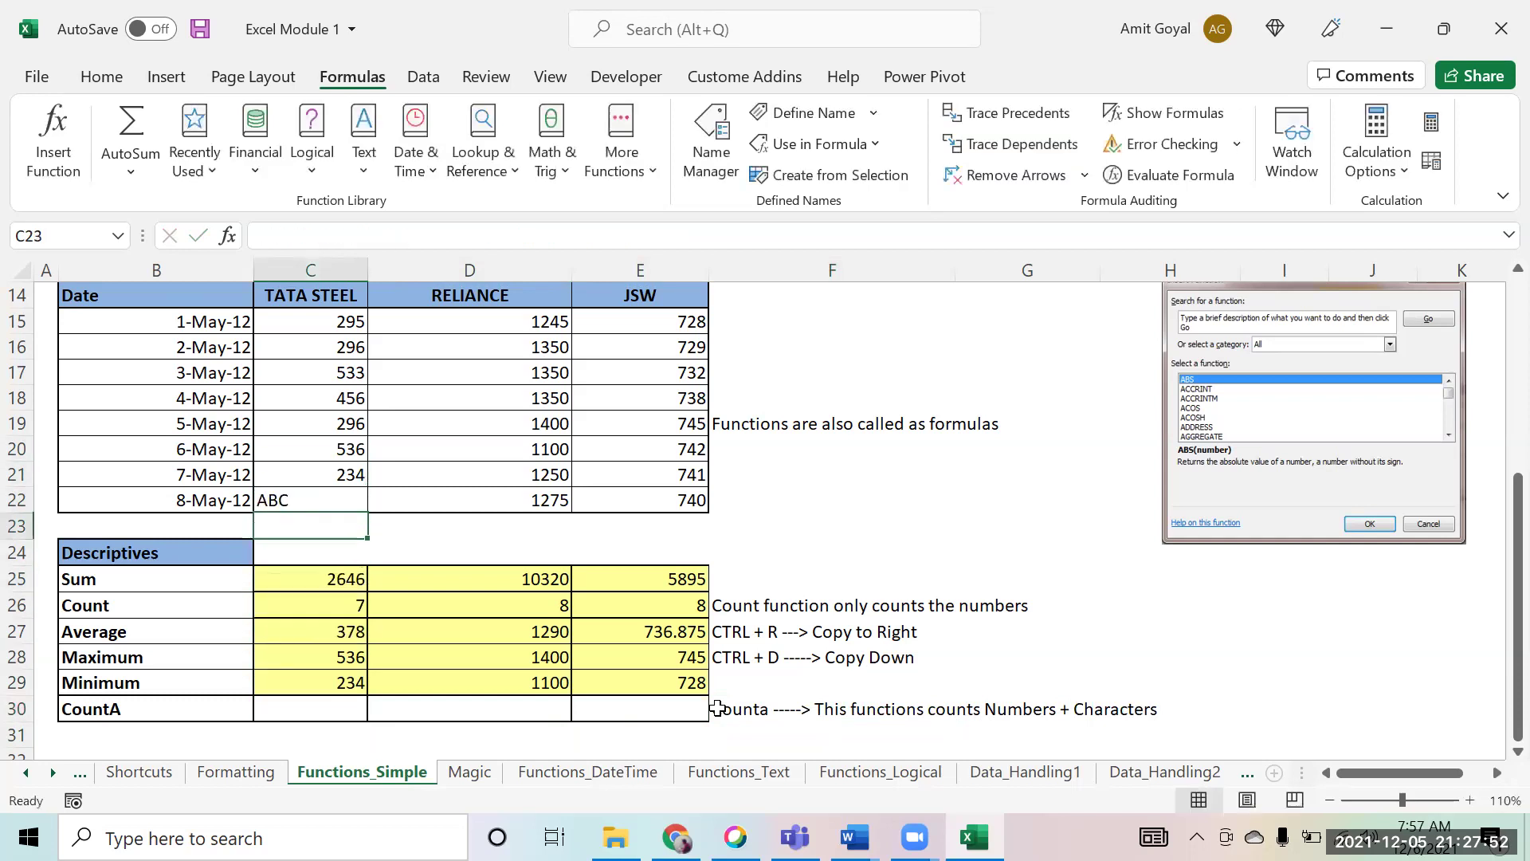
Enter =COUNTA(C15:C22) in C30 for the TATA STEEL prices.
key("Down")
key("Down")
key("Down")
key("Down")
key("Down")
key("Down")
key("Down")
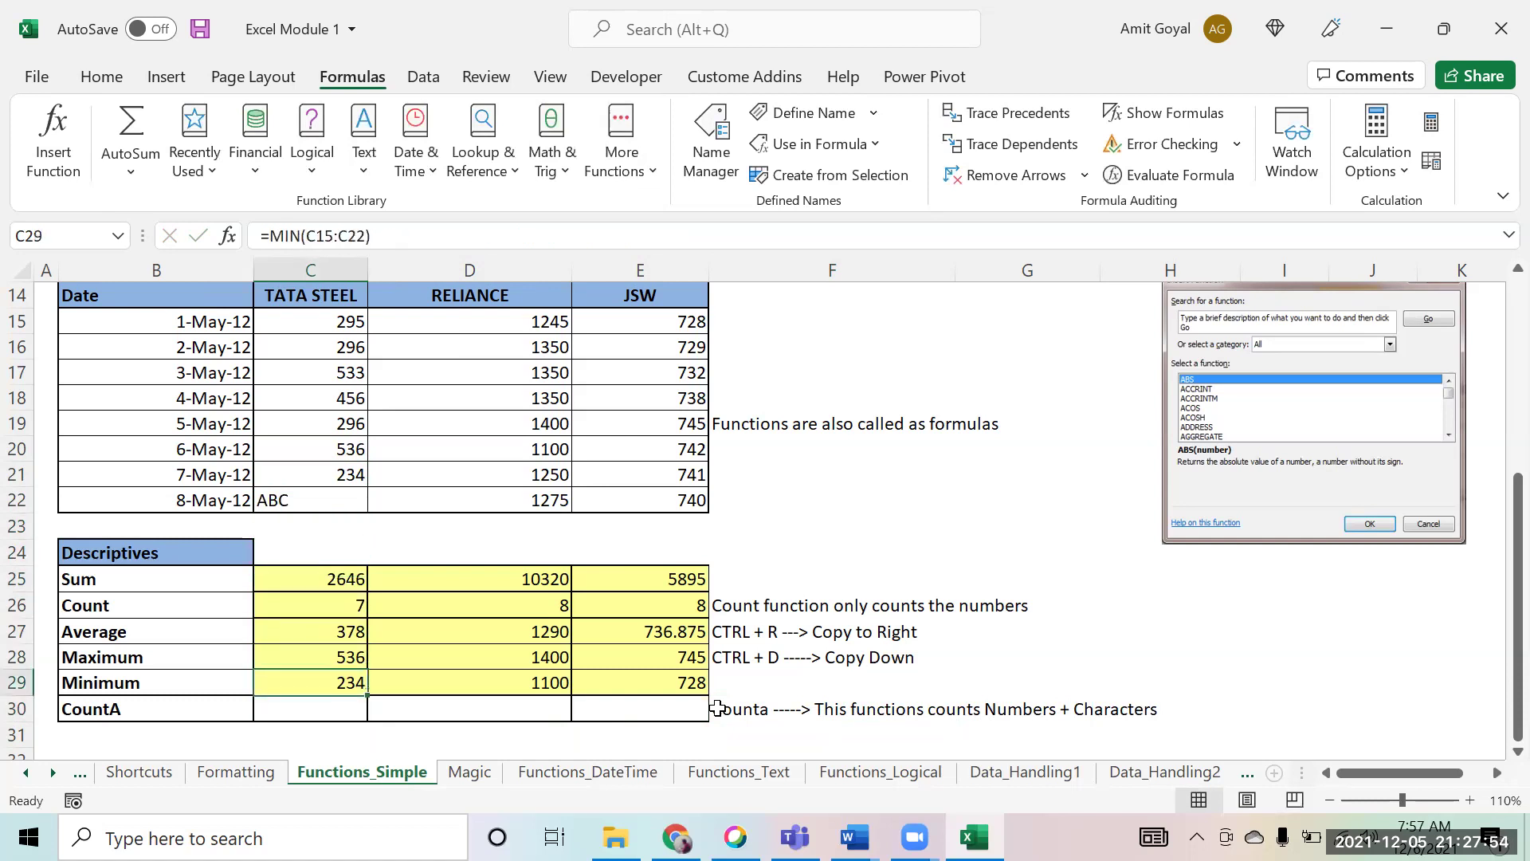
type("=cun")
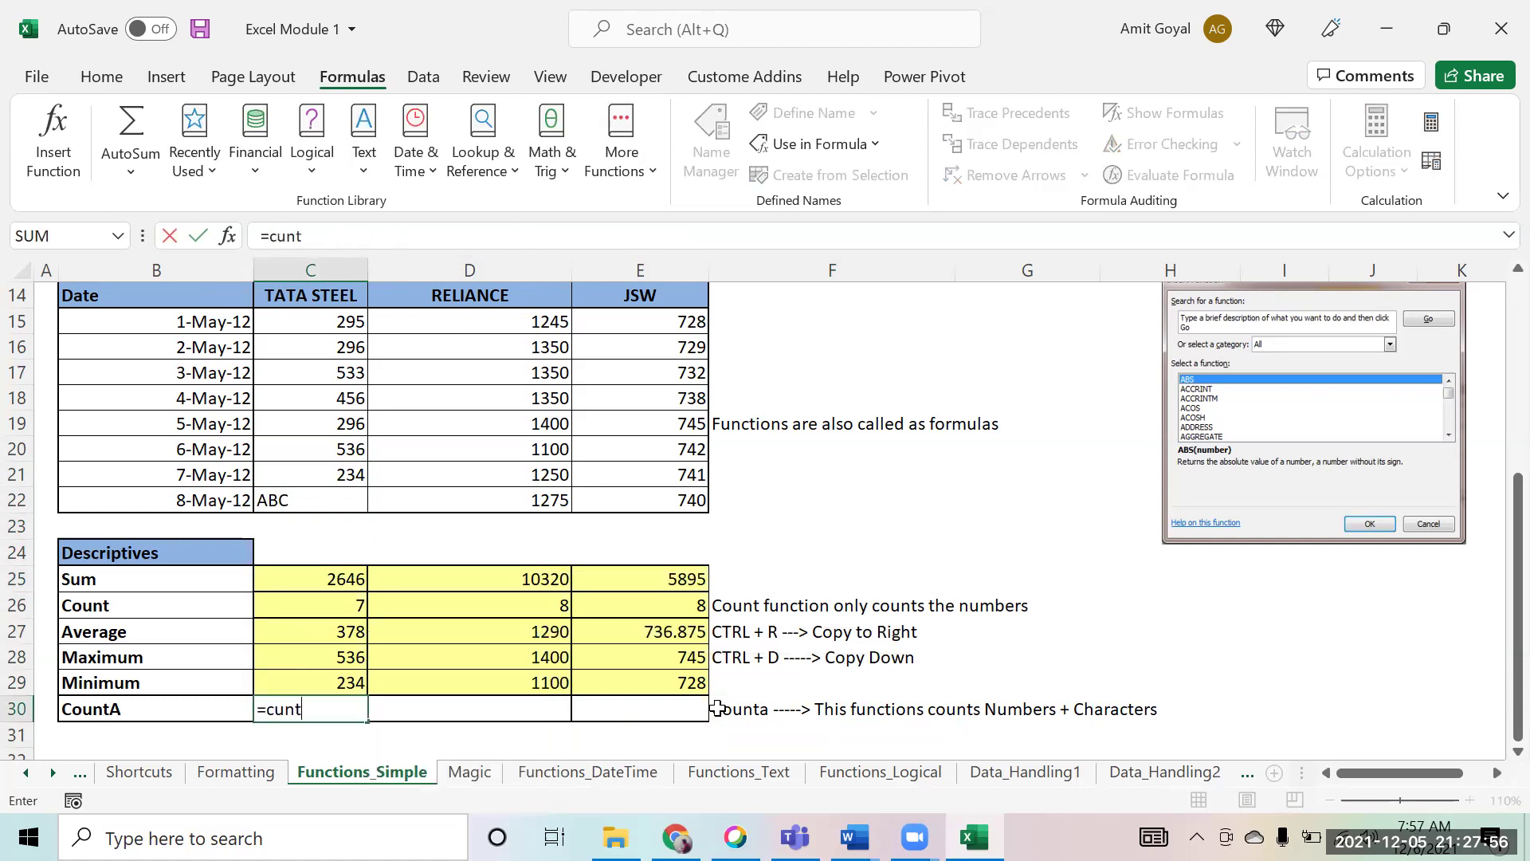
key("BackSpace")
key("BackSpace")
type("ounta")
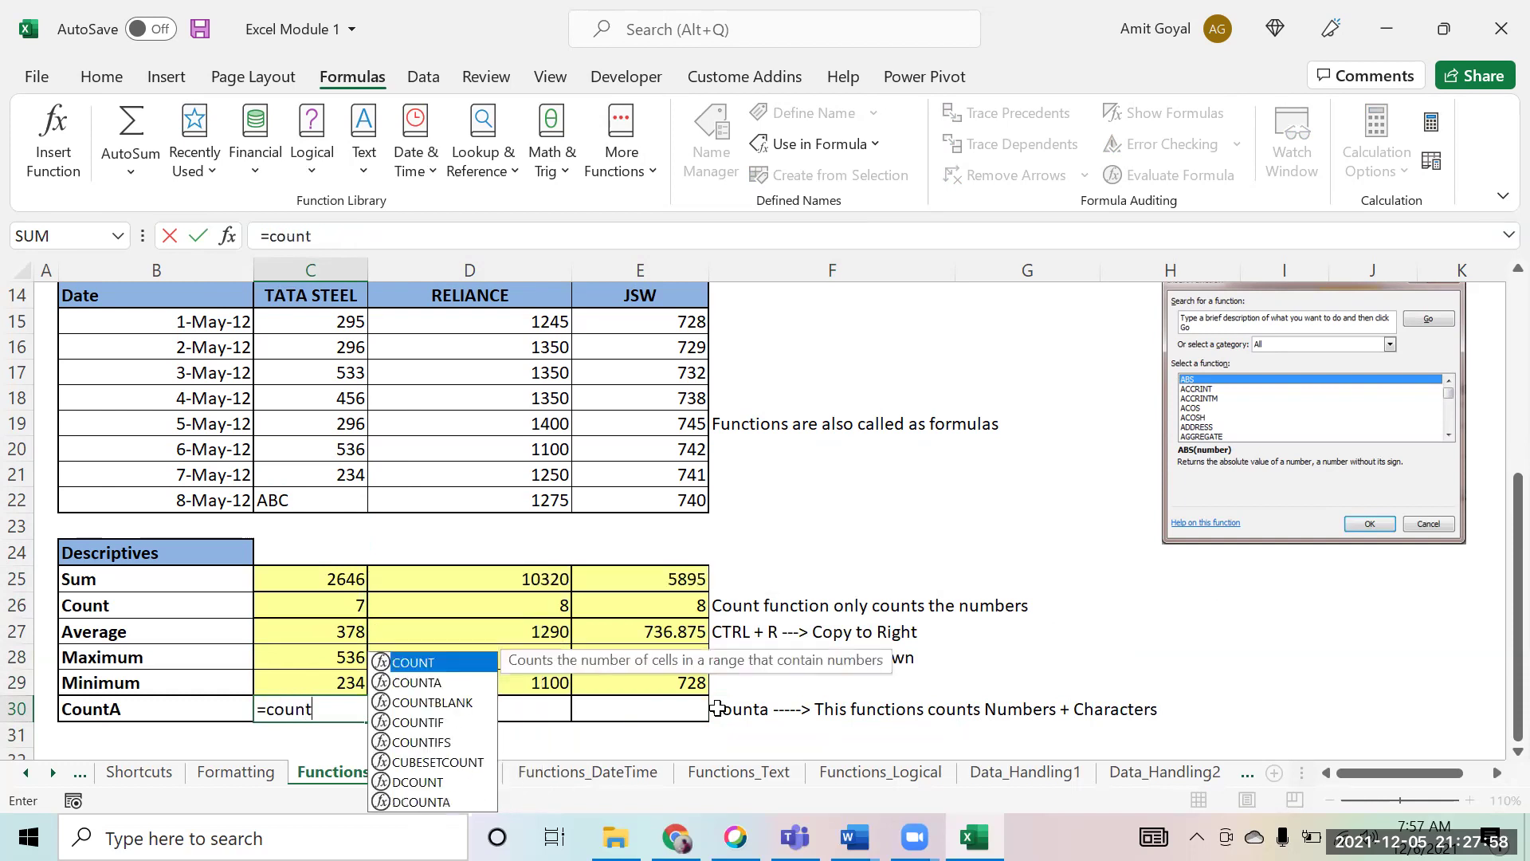
key("Tab")
left_click_drag(344, 318, 293, 502)
key("Return")
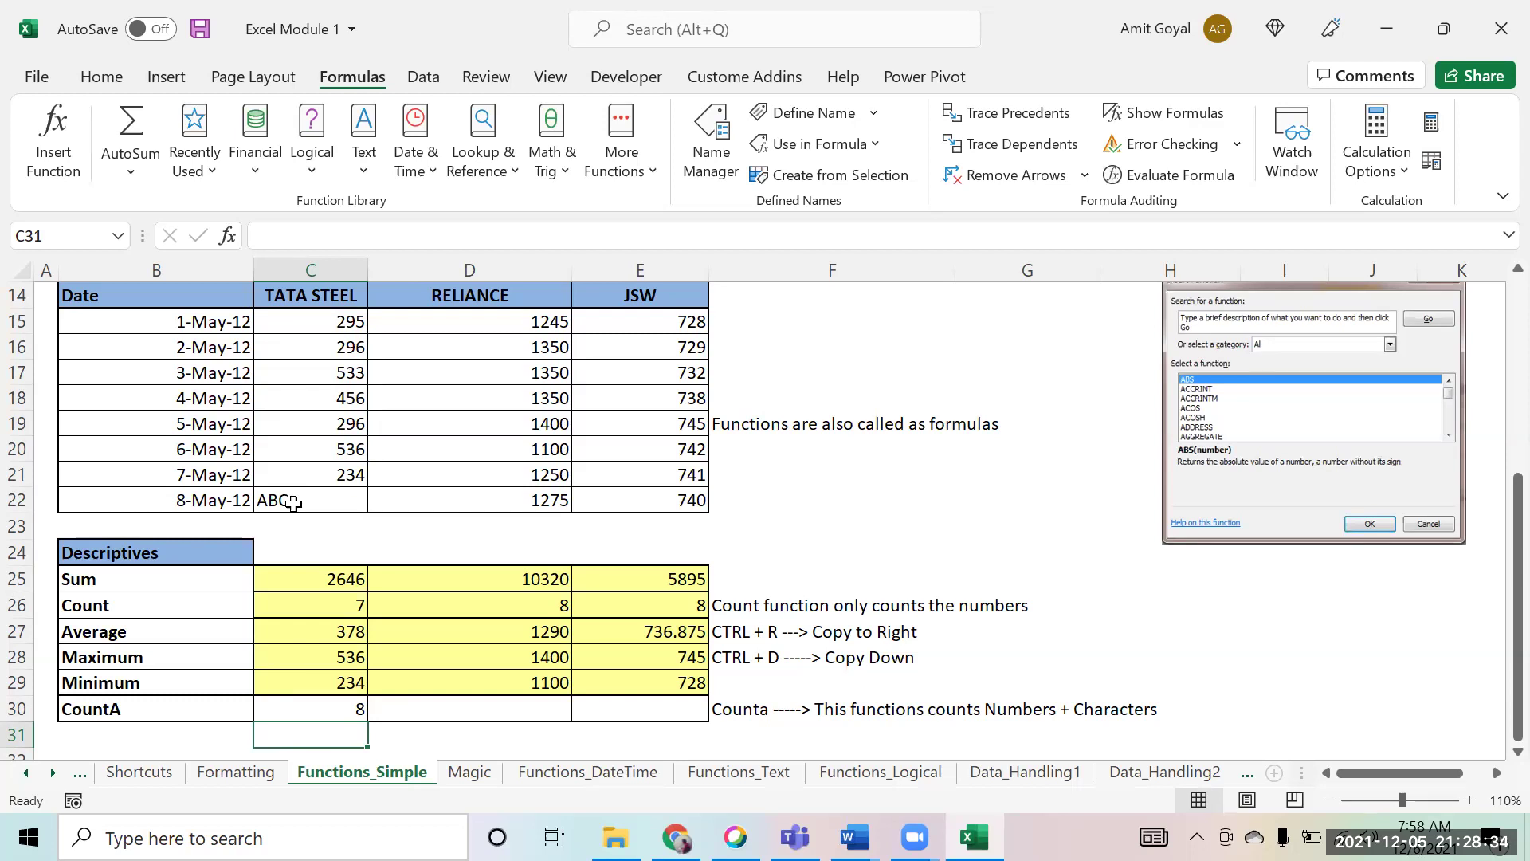
Copy the CountA formula from C30 across to D30 and E30 for RELIANCE and JSW.
key("Up")
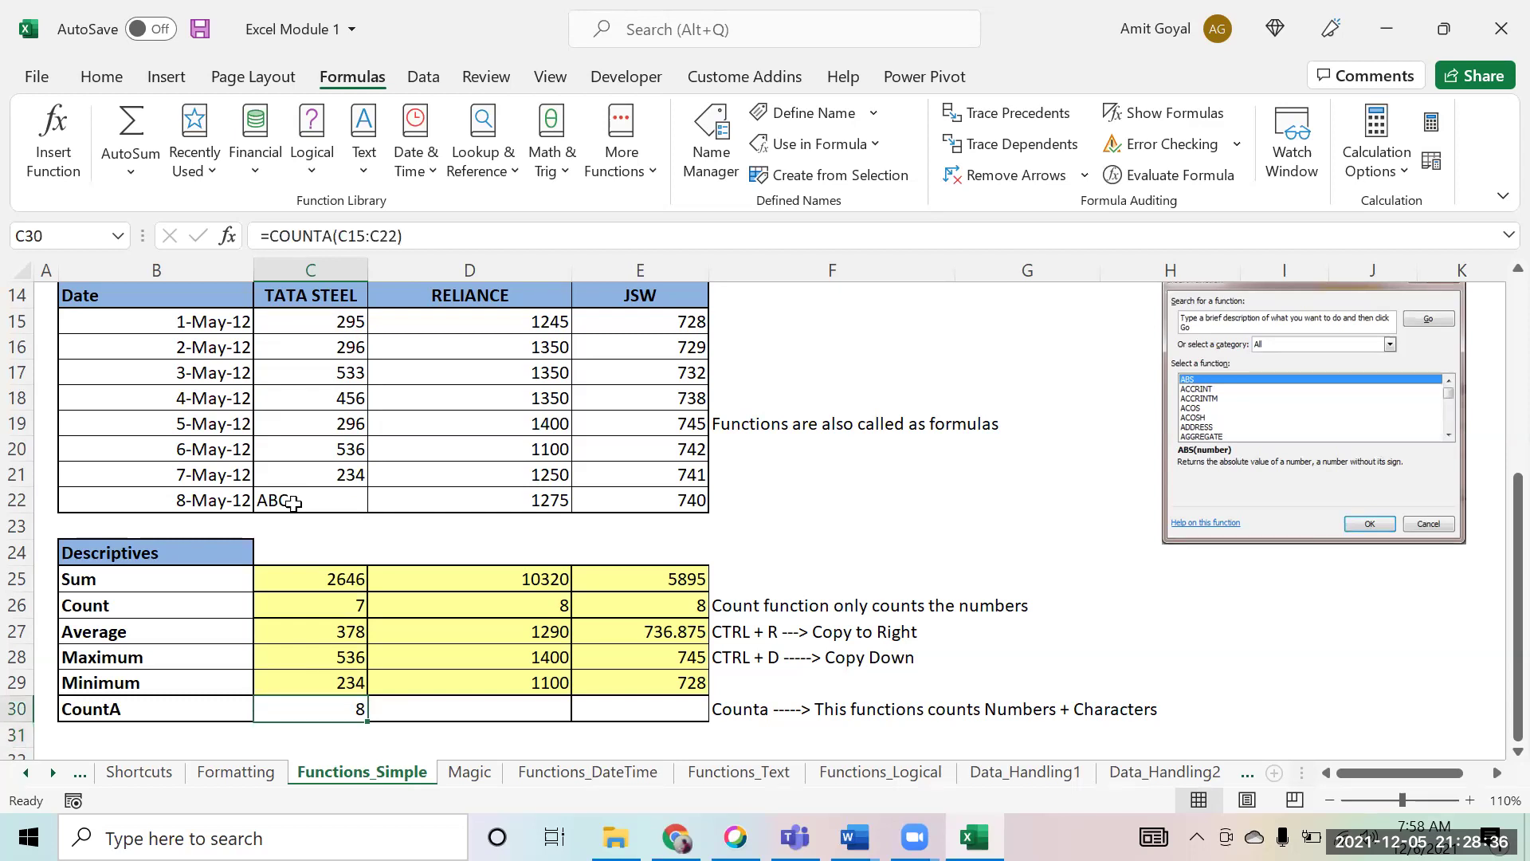
key("shift+Right")
key("shift+Right")
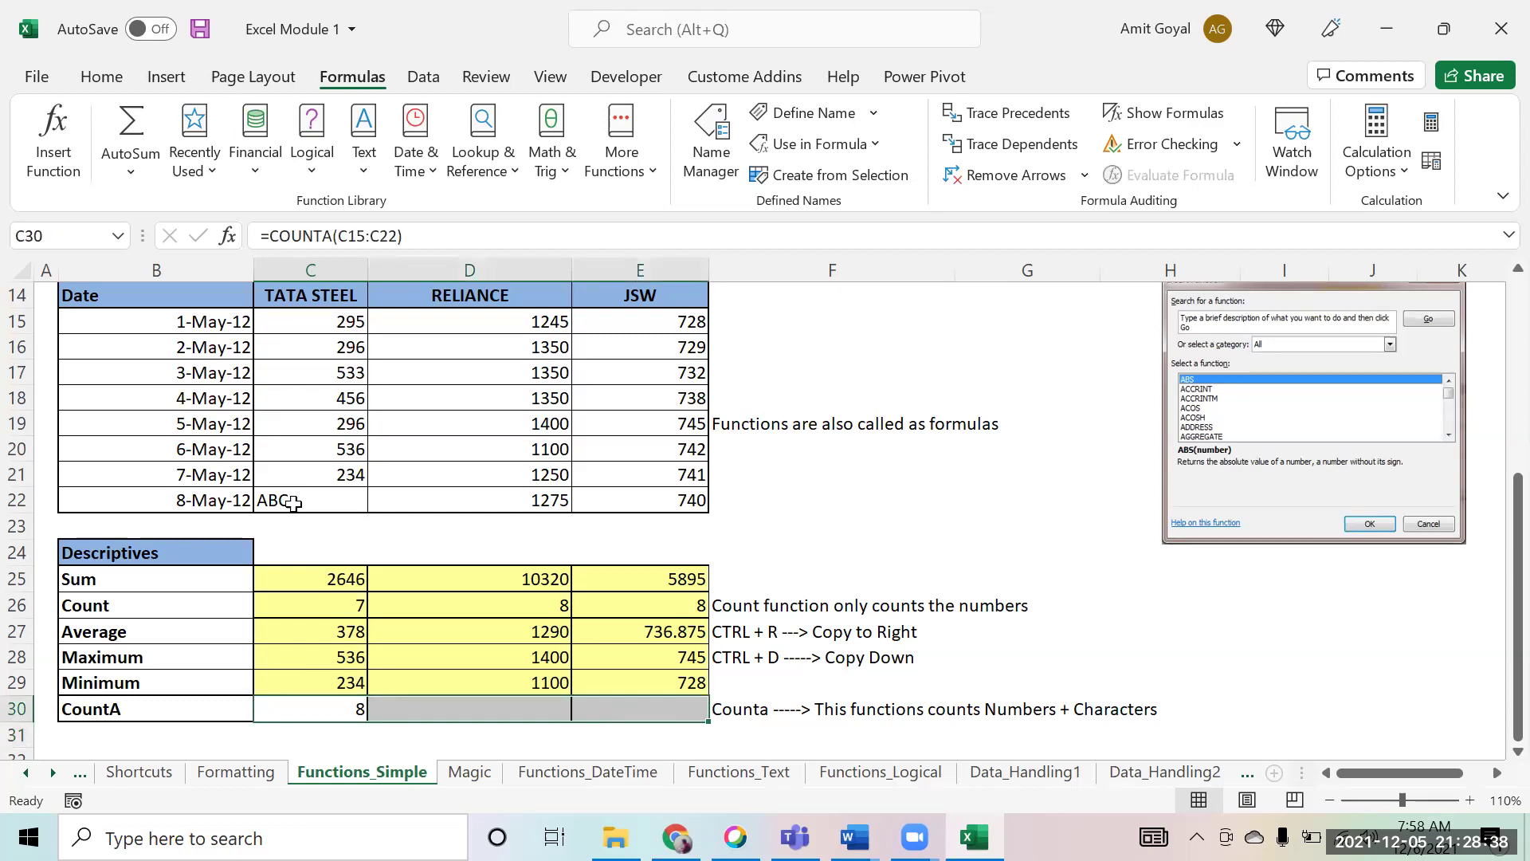
key("ctrl+r")
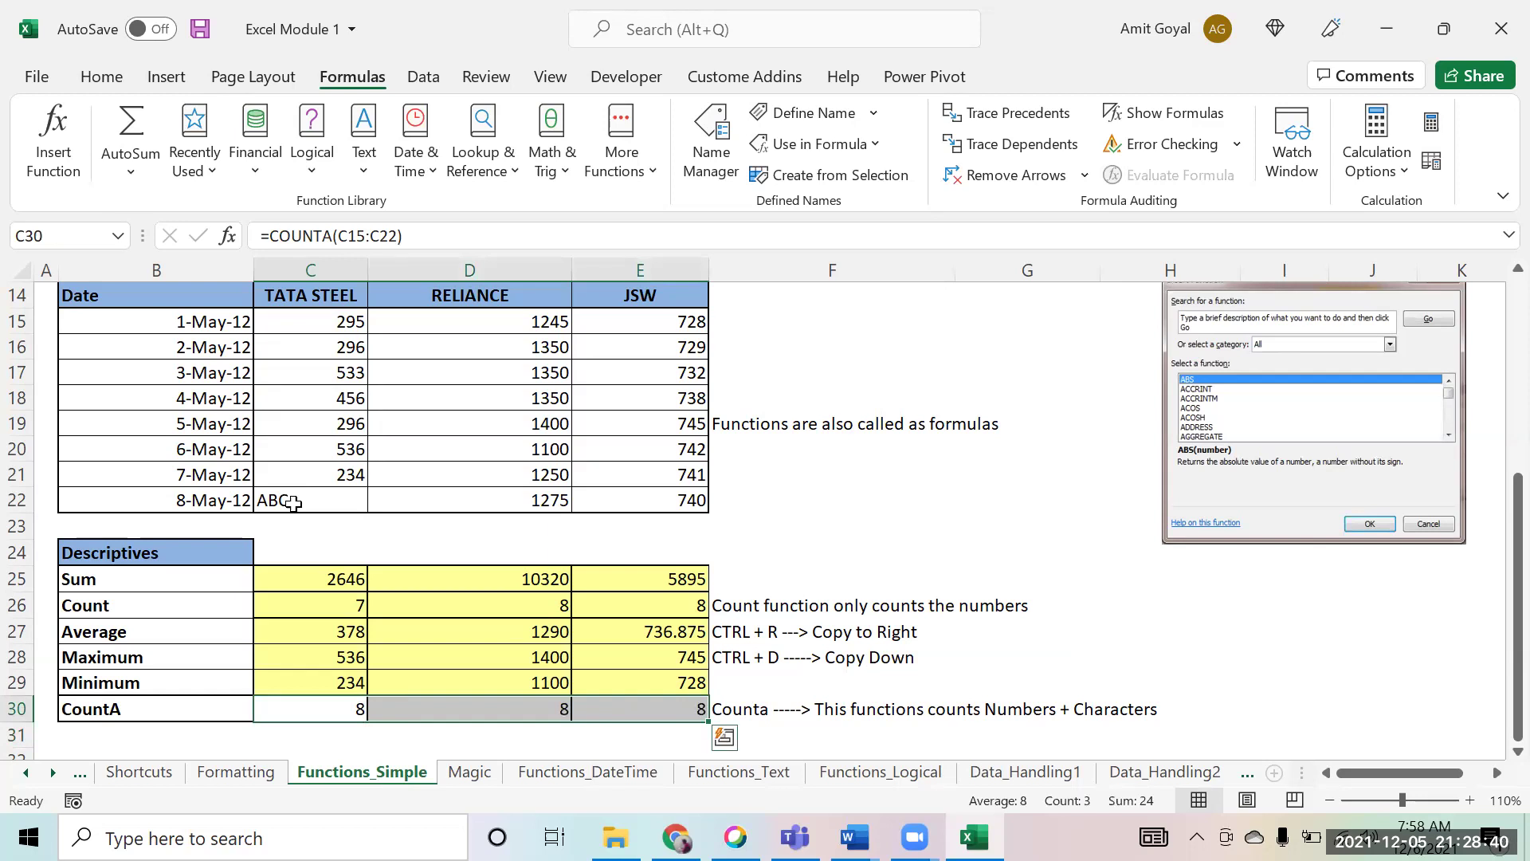
Review the CountA row, the TATA STEEL prices and the Descriptives formulas in column C.
key("Left")
key("Left")
key("Right")
key("Right")
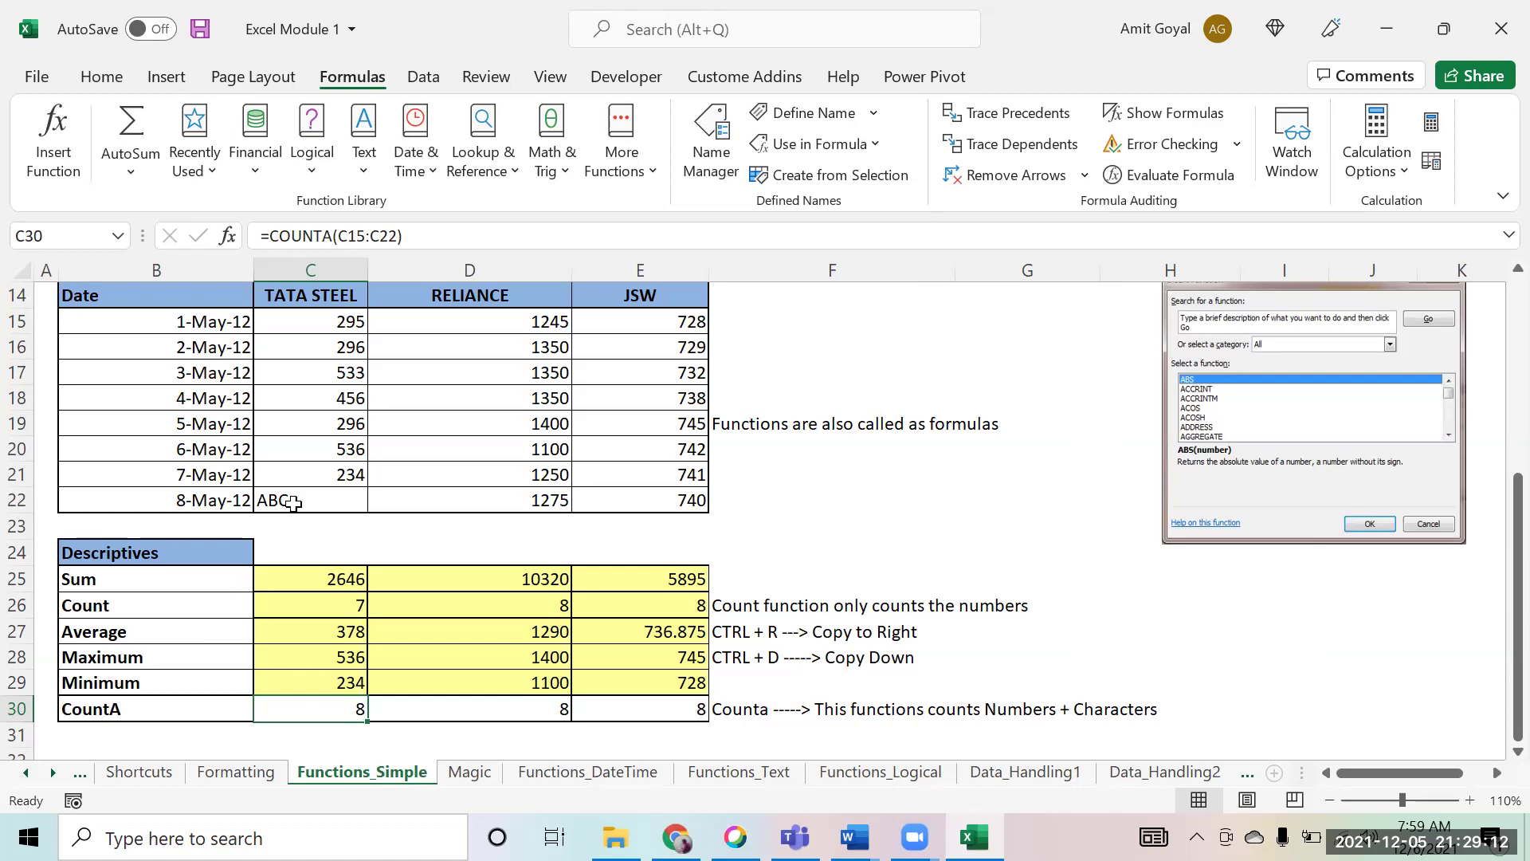
key("Right")
key("Right")
key("Right")
key("Left")
key("Left")
key("Left")
key("Down")
key("Down")
key("Down")
key("Down")
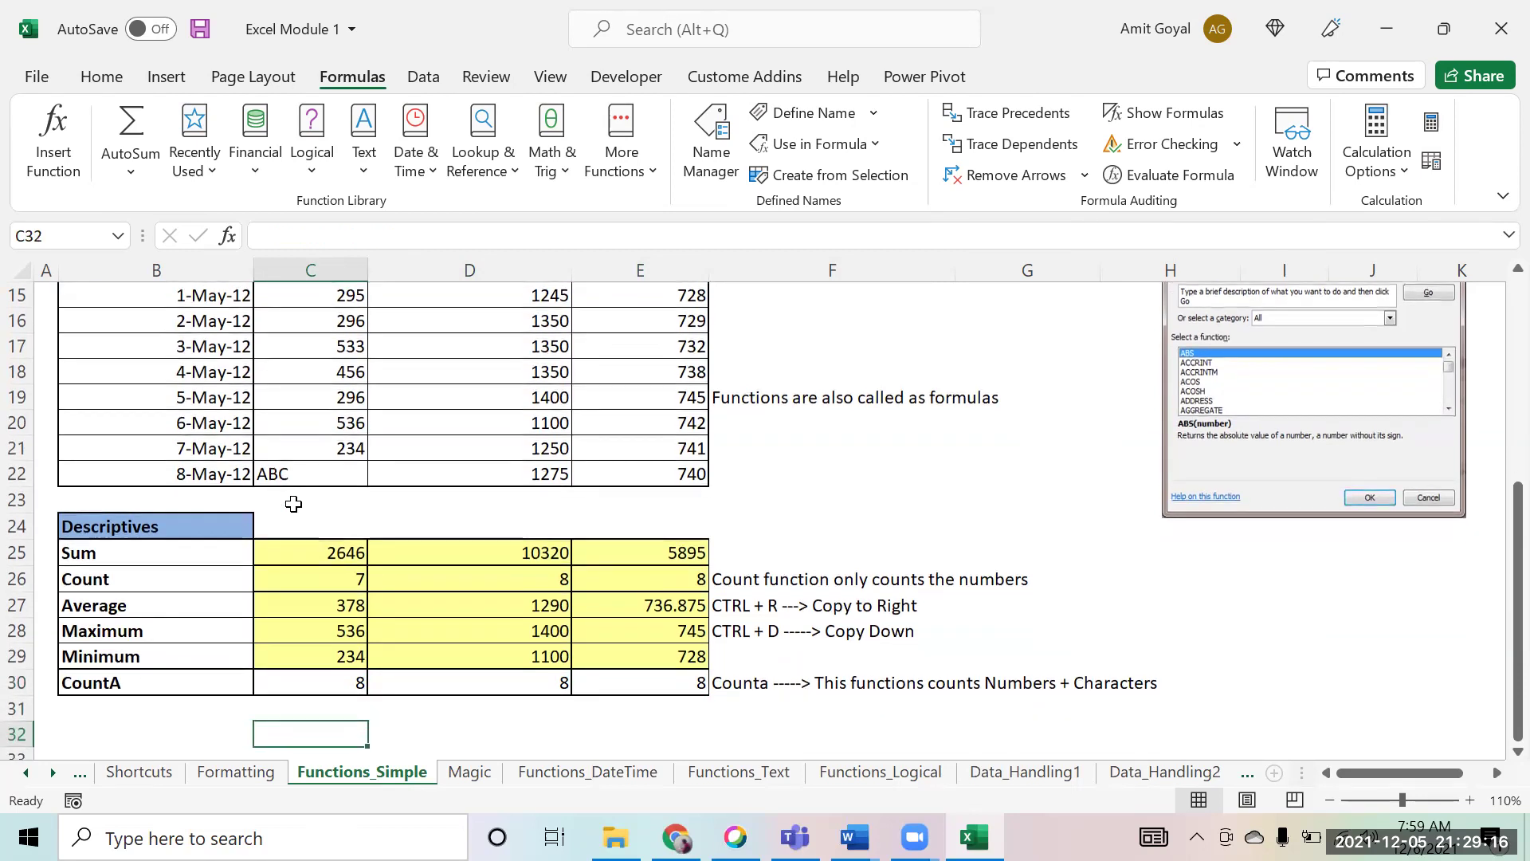
key("Up")
key("Up")
key("Up")
key("Up")
key("Up")
key("Up")
key("Up")
key("Up")
key("Up")
key("Up")
key("Up")
key("Up")
key("Up")
key("Up")
key("Up")
key("Up")
key("Up")
key("Up")
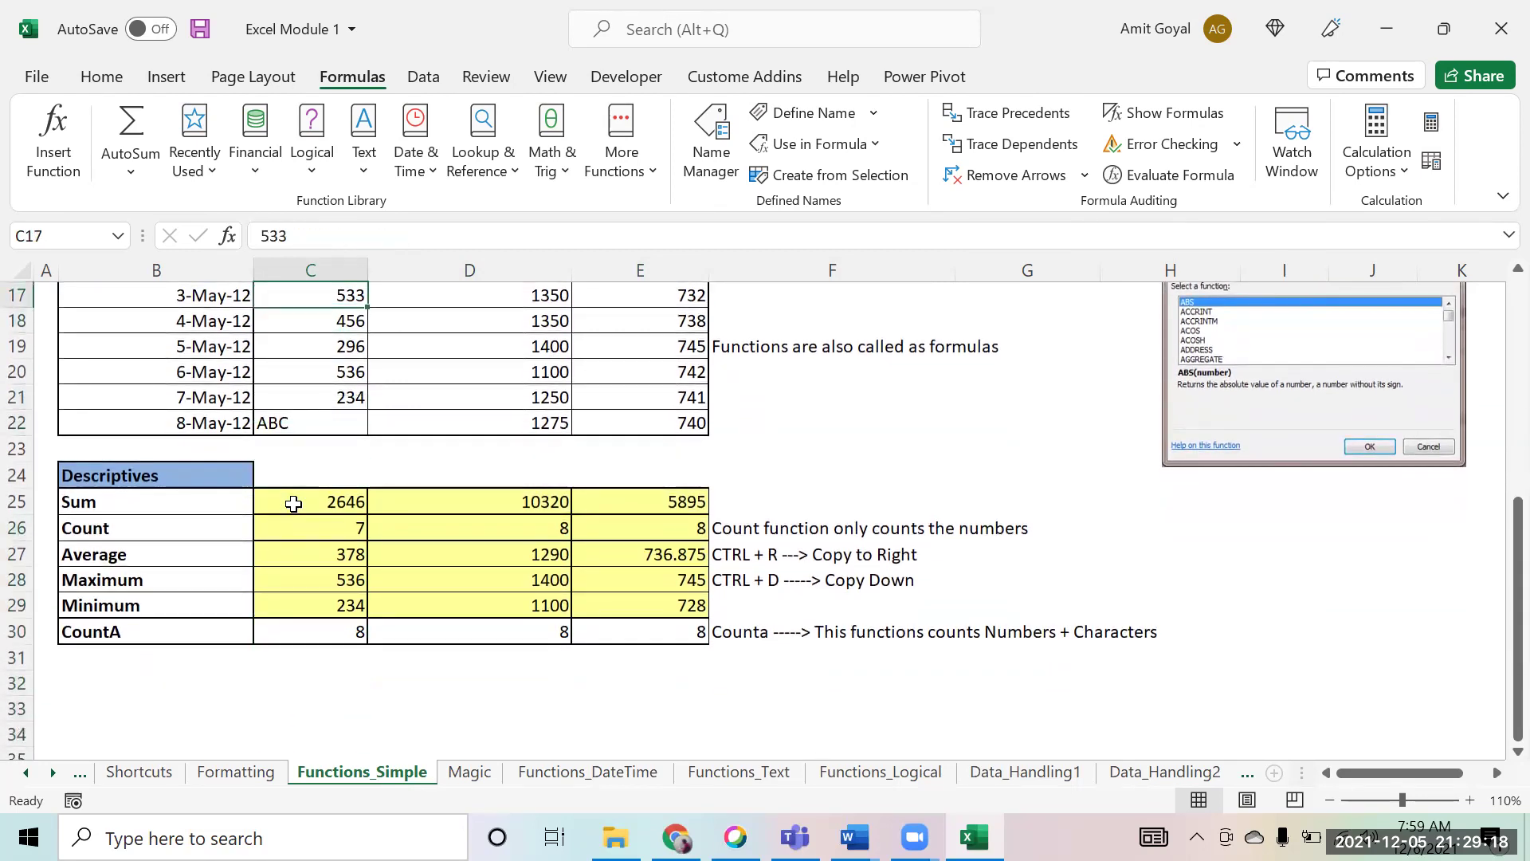
key("Up")
key("Up")
key("Up")
key("Down")
key("Down")
key("Down")
key("Down")
key("Down")
key("Down")
key("Down")
key("Down")
key("Down")
key("Down")
key("Down")
key("Down")
key("Down")
key("Down")
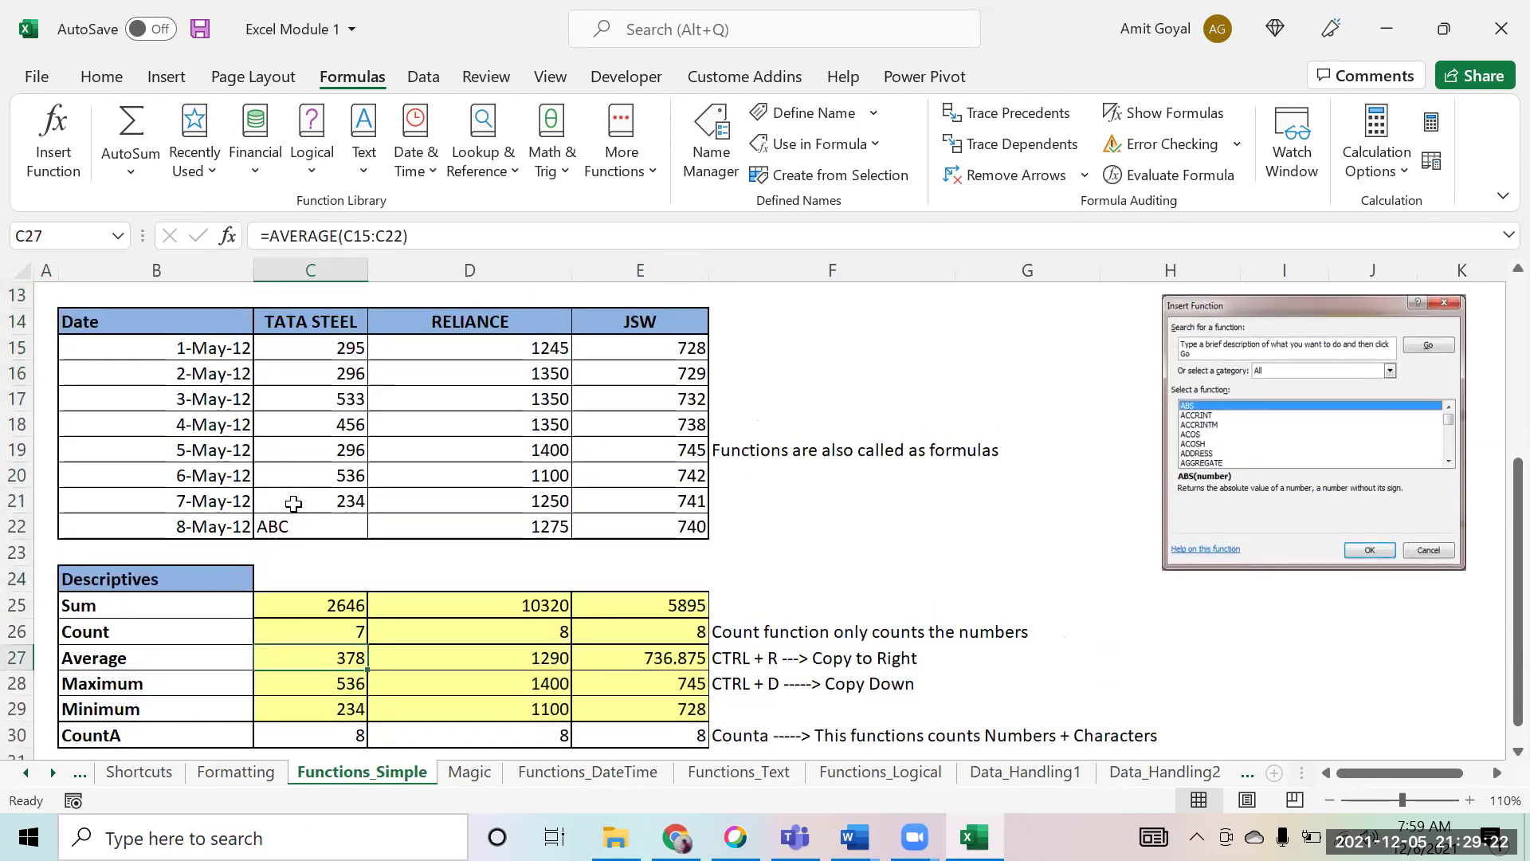
key("Down")
key("Up")
key("Up")
key("Up")
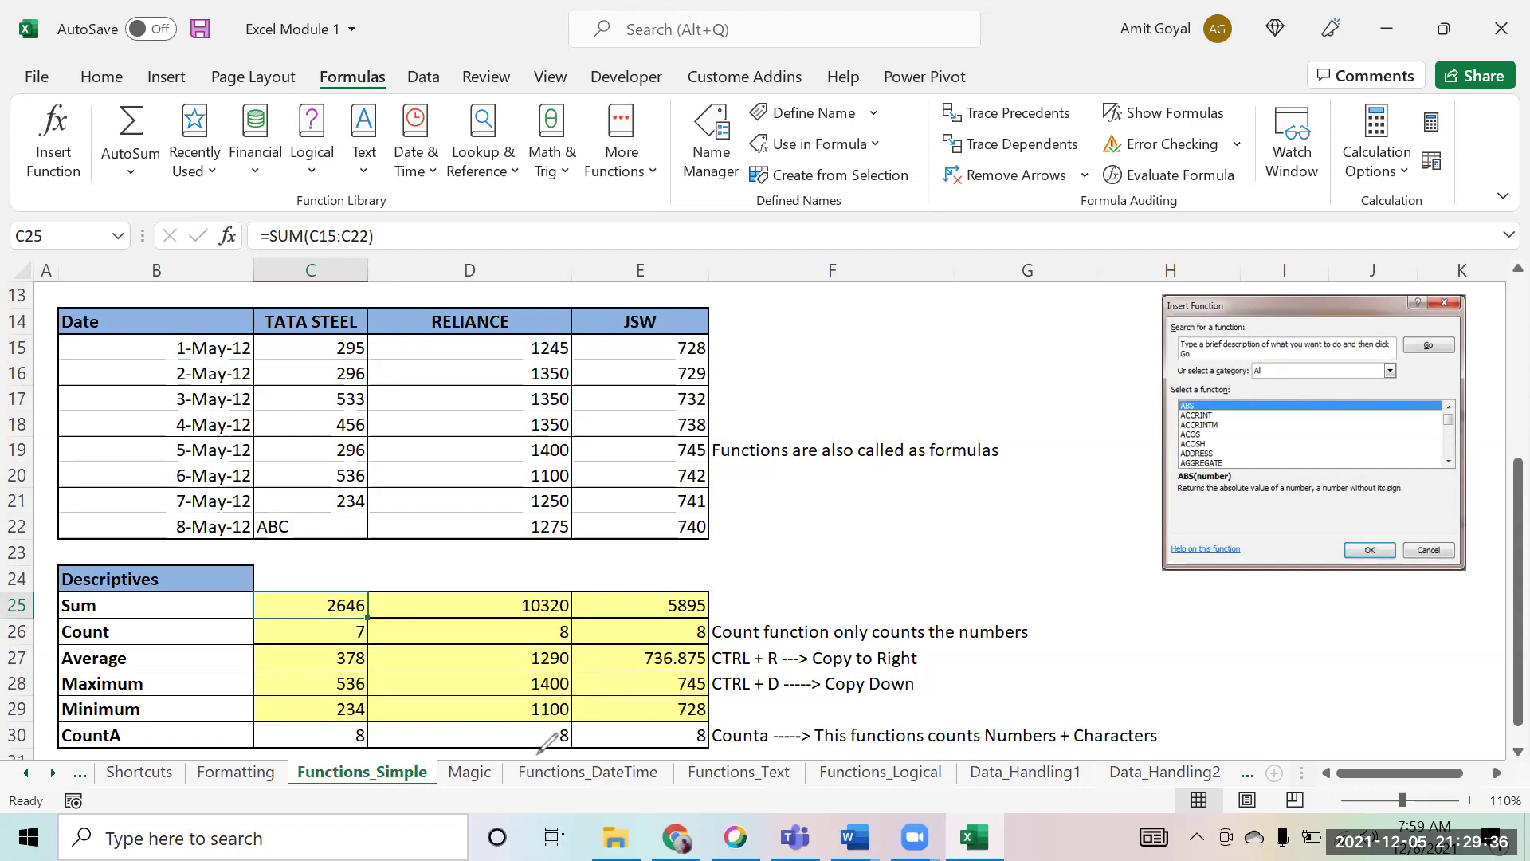
Circle the Functions_DateTime sheet name with a pen annotation, open that sheet and clear the annotation.
mouse_move(548, 742)
left_mouse_down()
mouse_move(610, 809)
mouse_move(677, 777)
mouse_move(547, 743)
left_mouse_up()
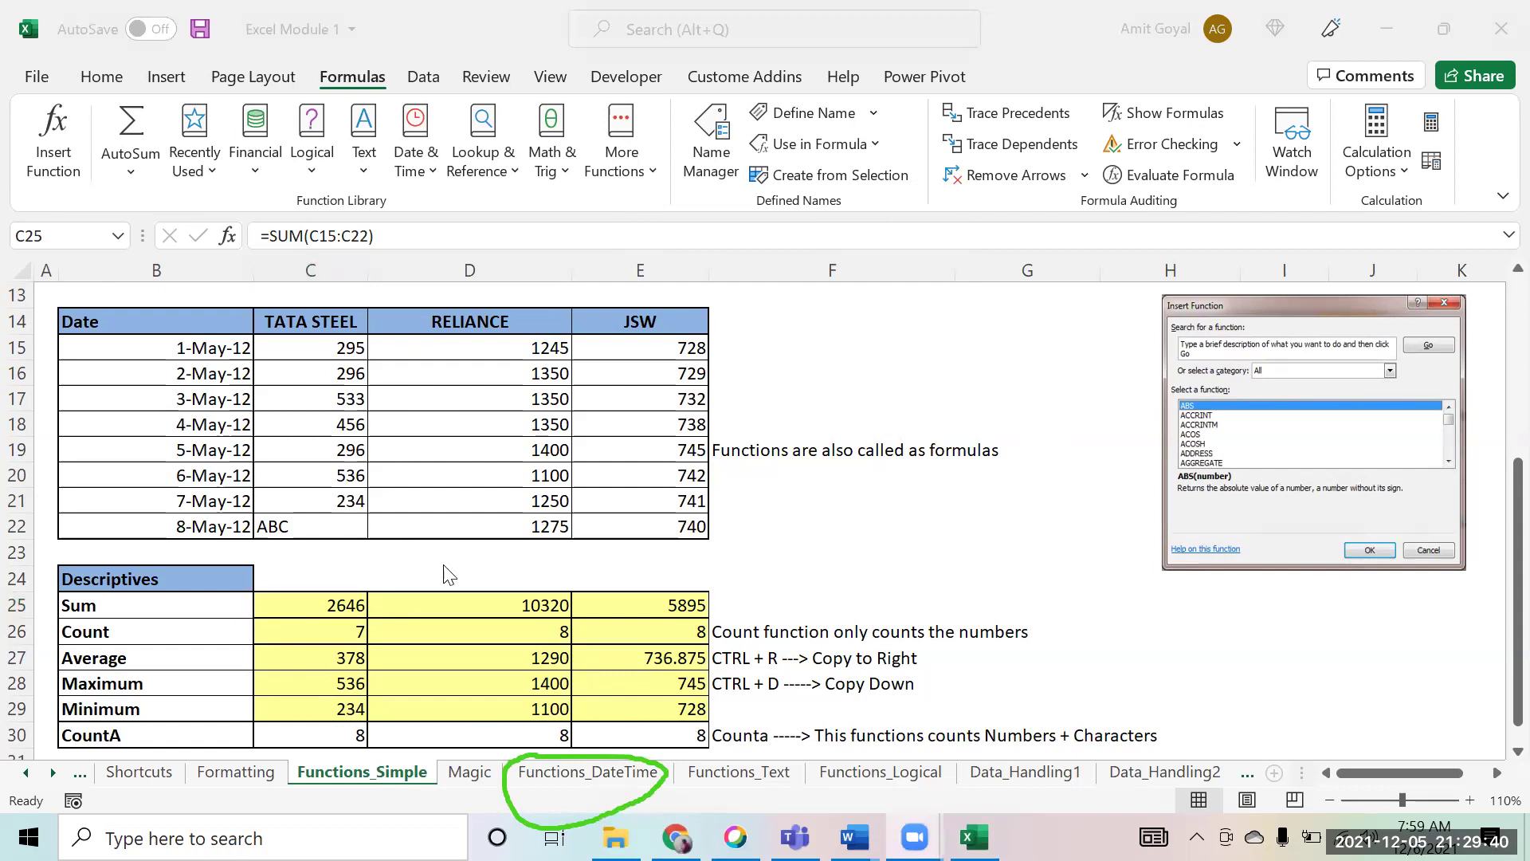
left_click(575, 770)
left_click(489, 547)
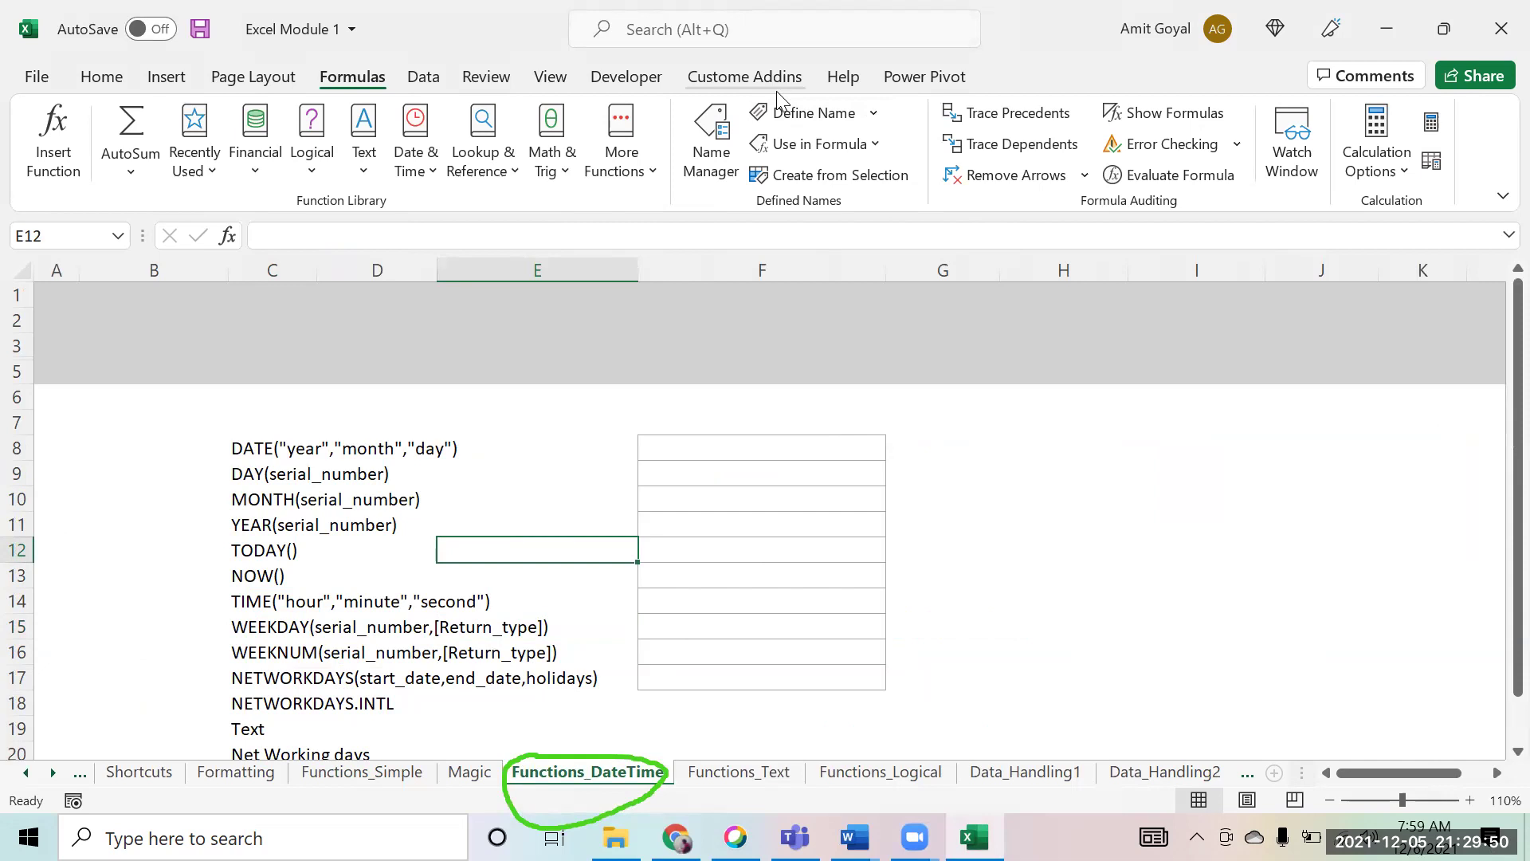
left_click(1054, 208)
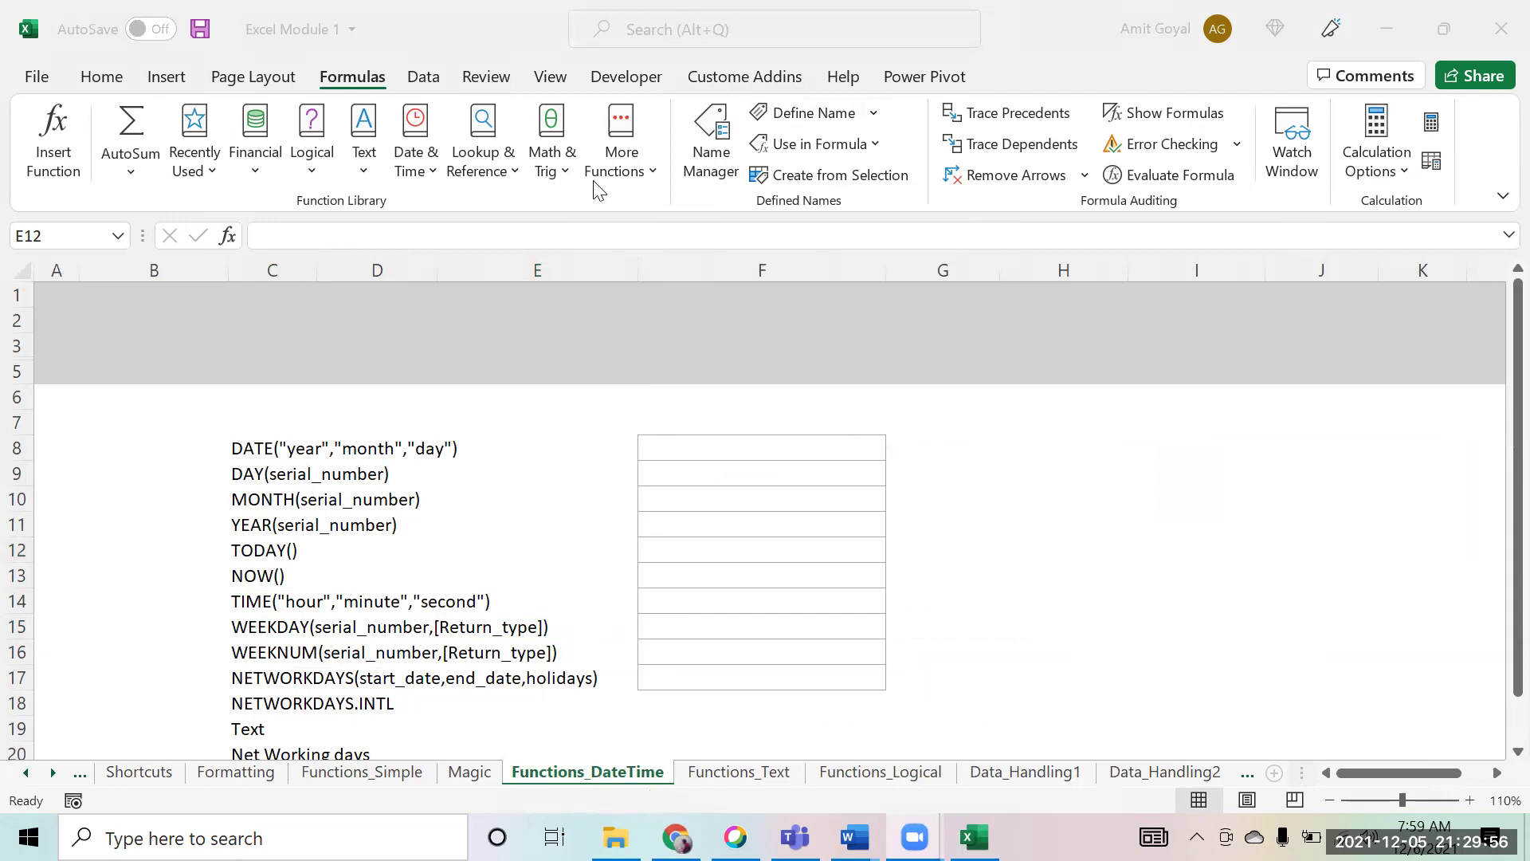
left_click(721, 429)
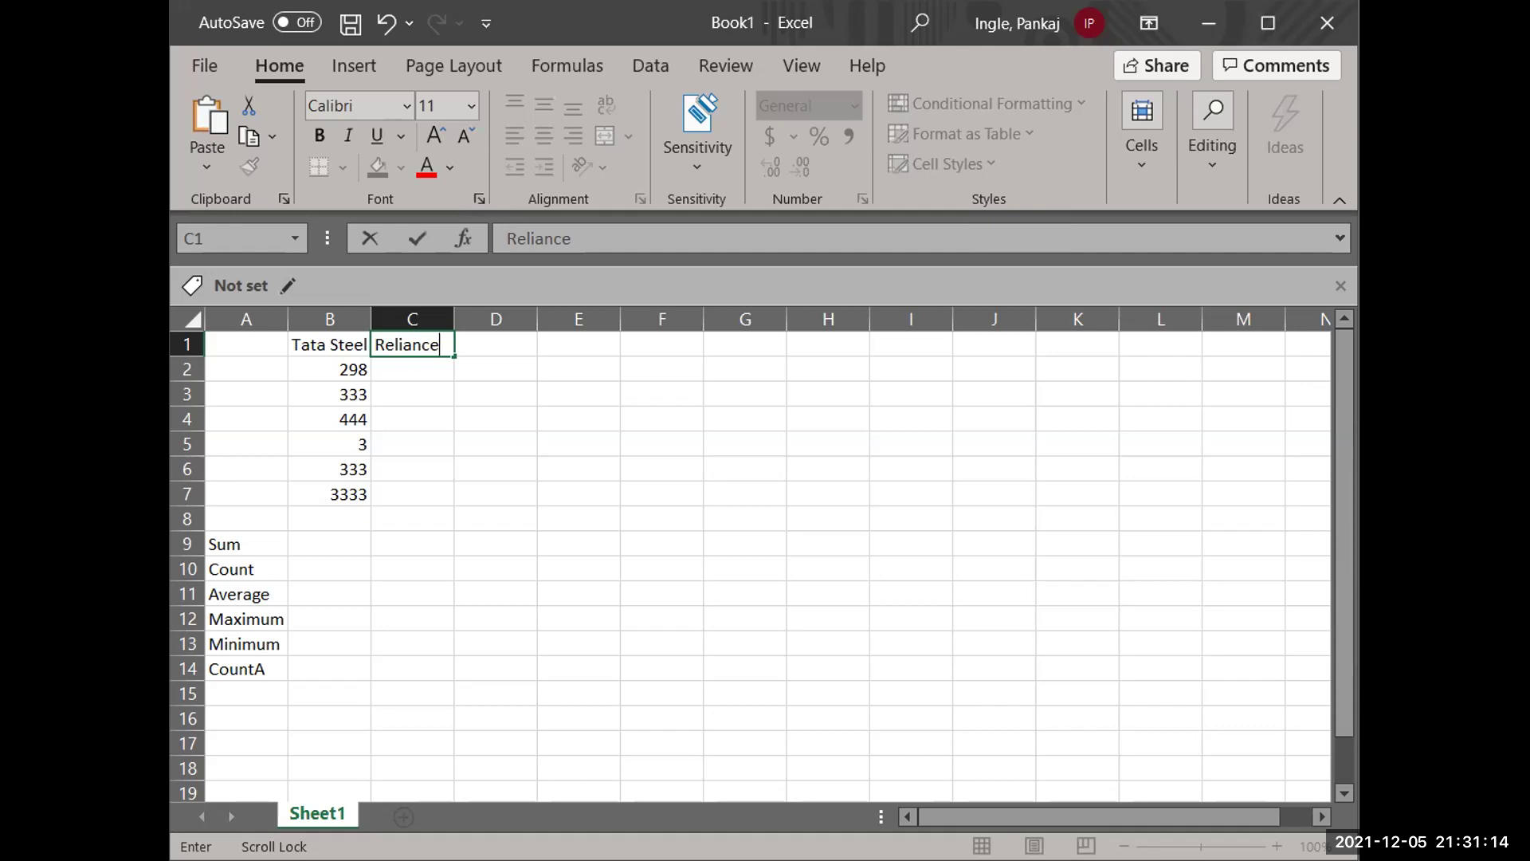
key("alt+Tab")
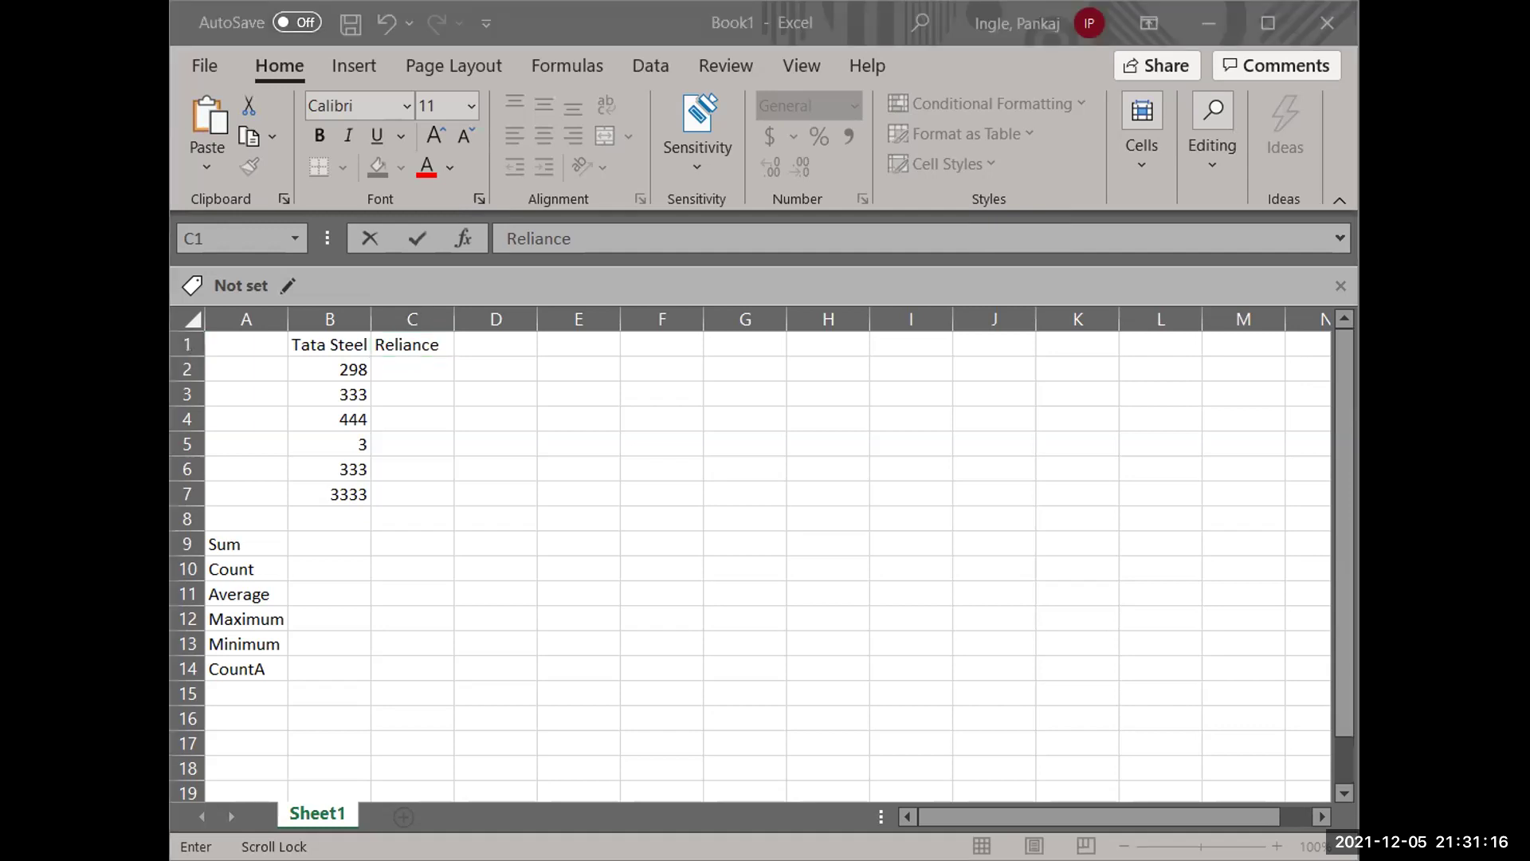
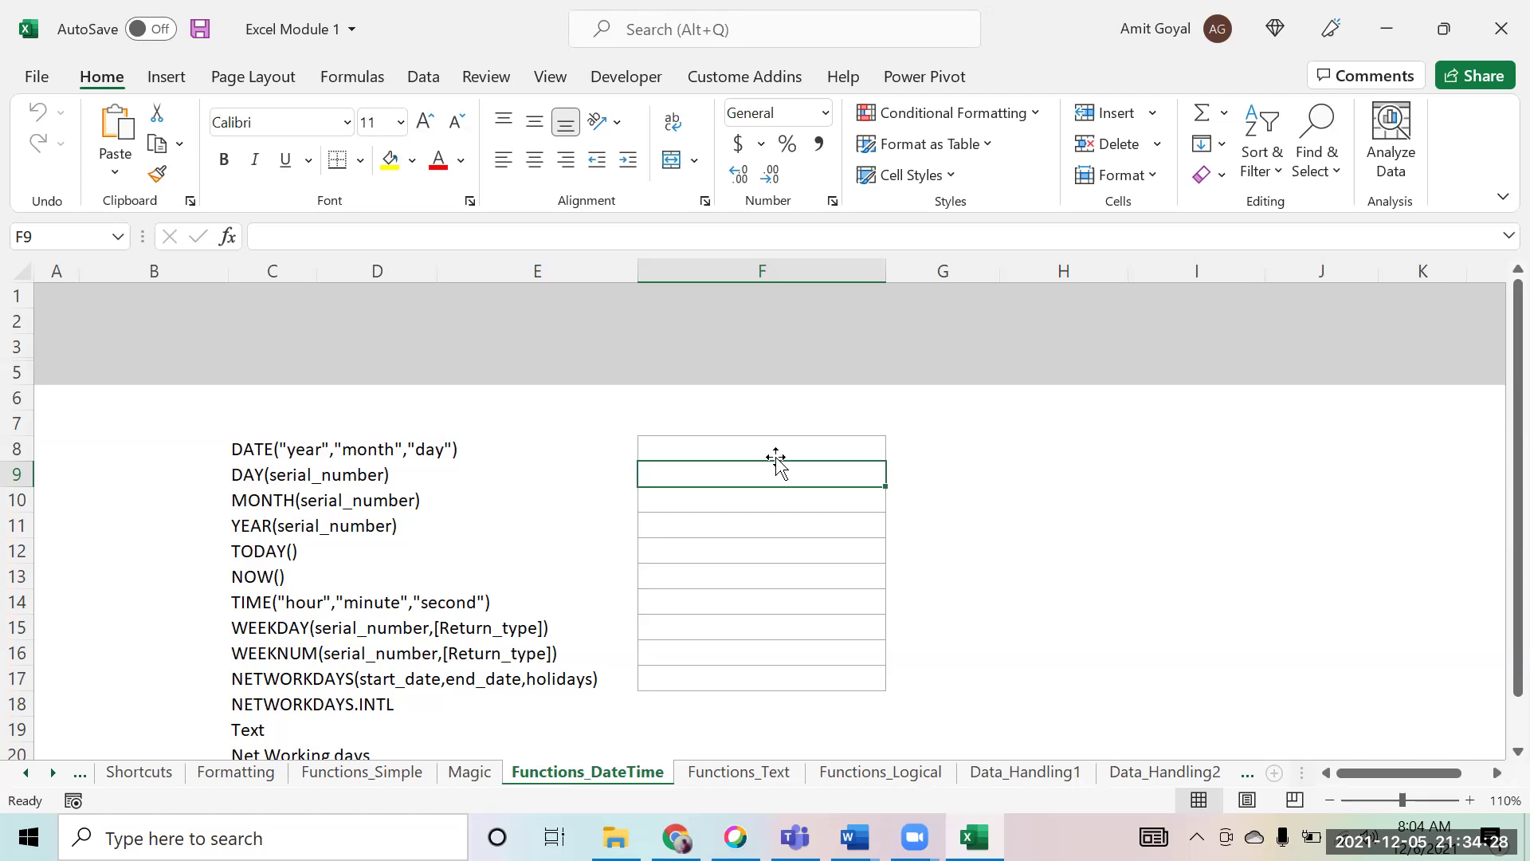
Examine the TODAY() and NOW() entries in the list of date and time functions.
left_click(727, 567)
key("Left")
key("Left")
key("Left")
key("Up")
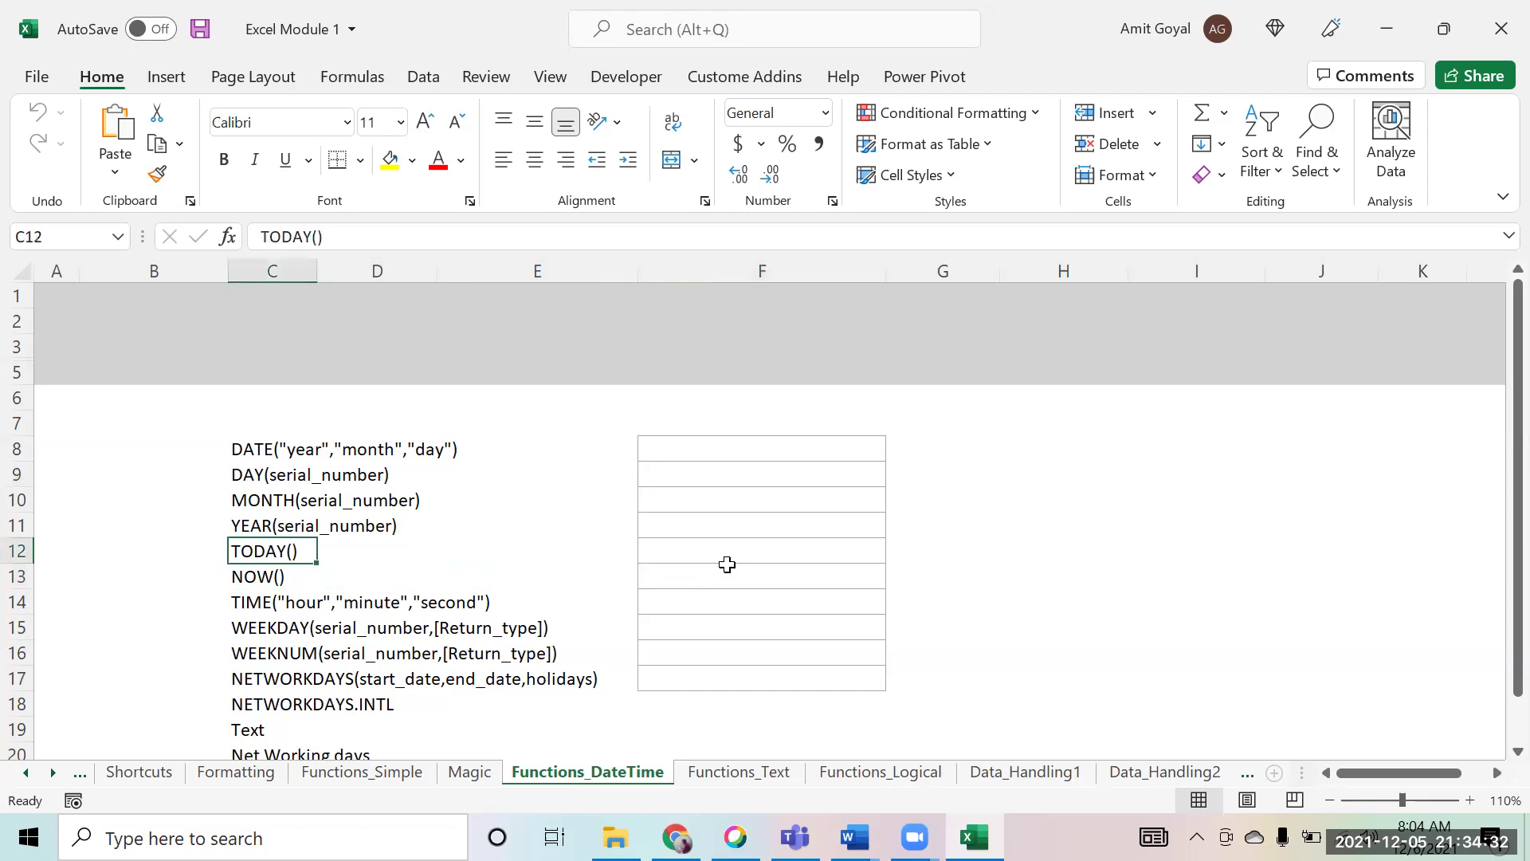
key("shift+Down")
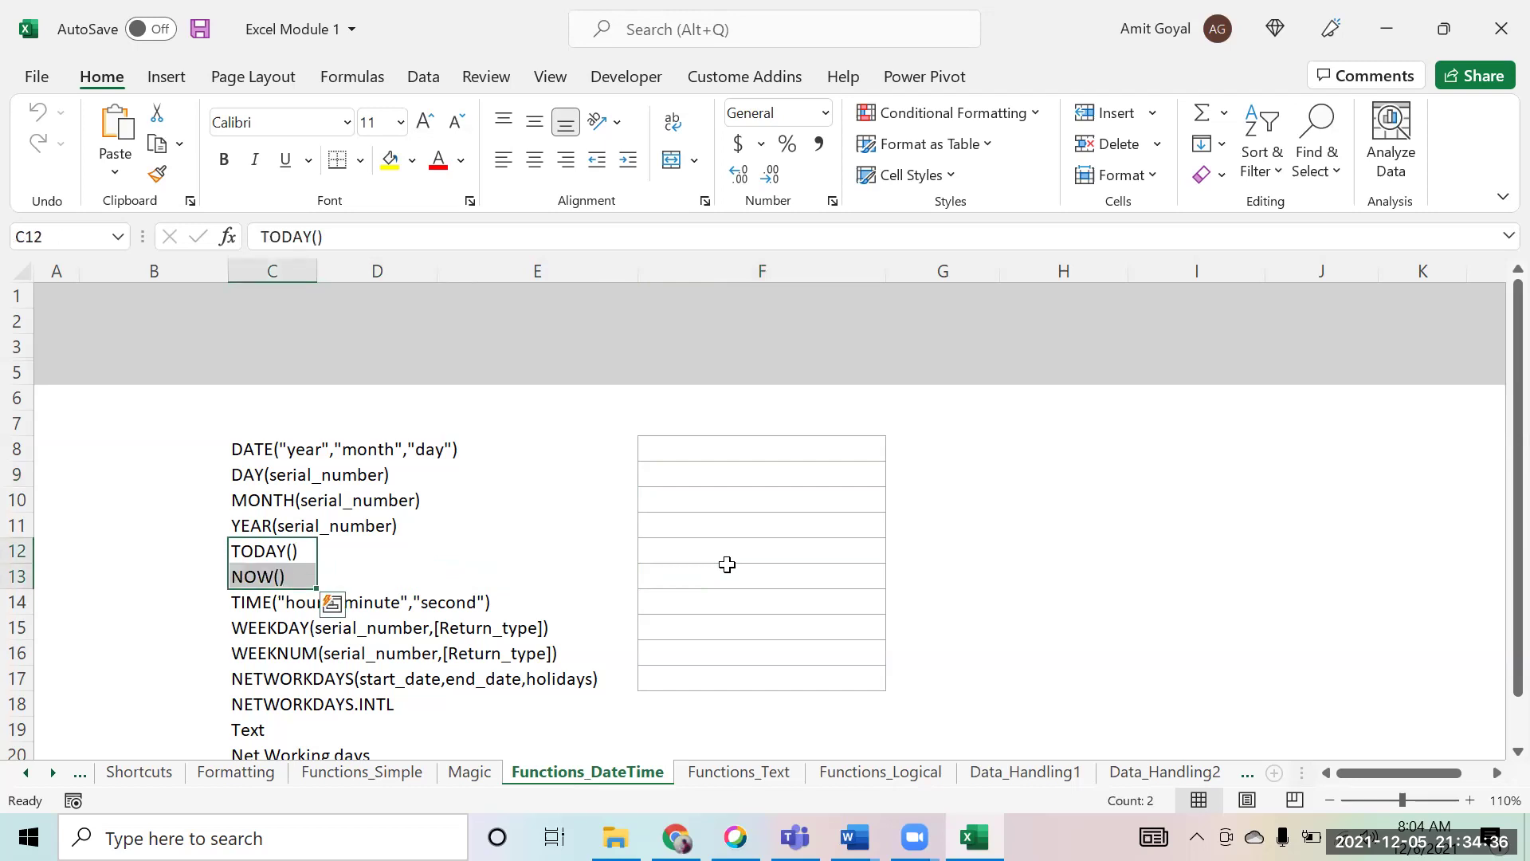
key("Right")
key("Left")
key("shift+Down")
key("Right")
key("Left")
key("Right")
key("Right")
key("Right")
key("Left")
key("Left")
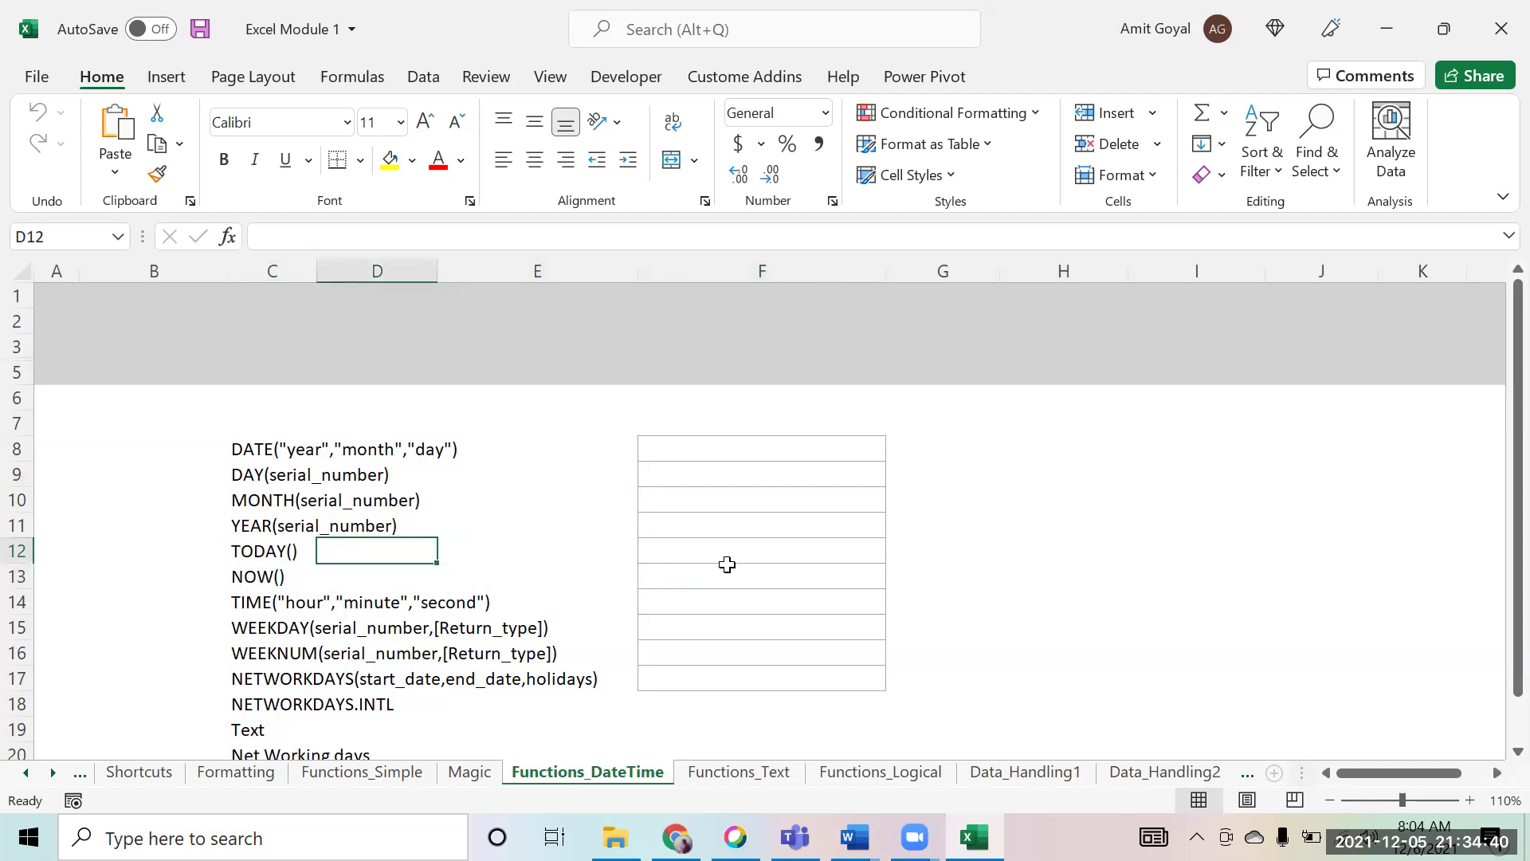
Enter the formula =TODAY() in F12, in the TODAY() row.
key("Right")
key("Right")
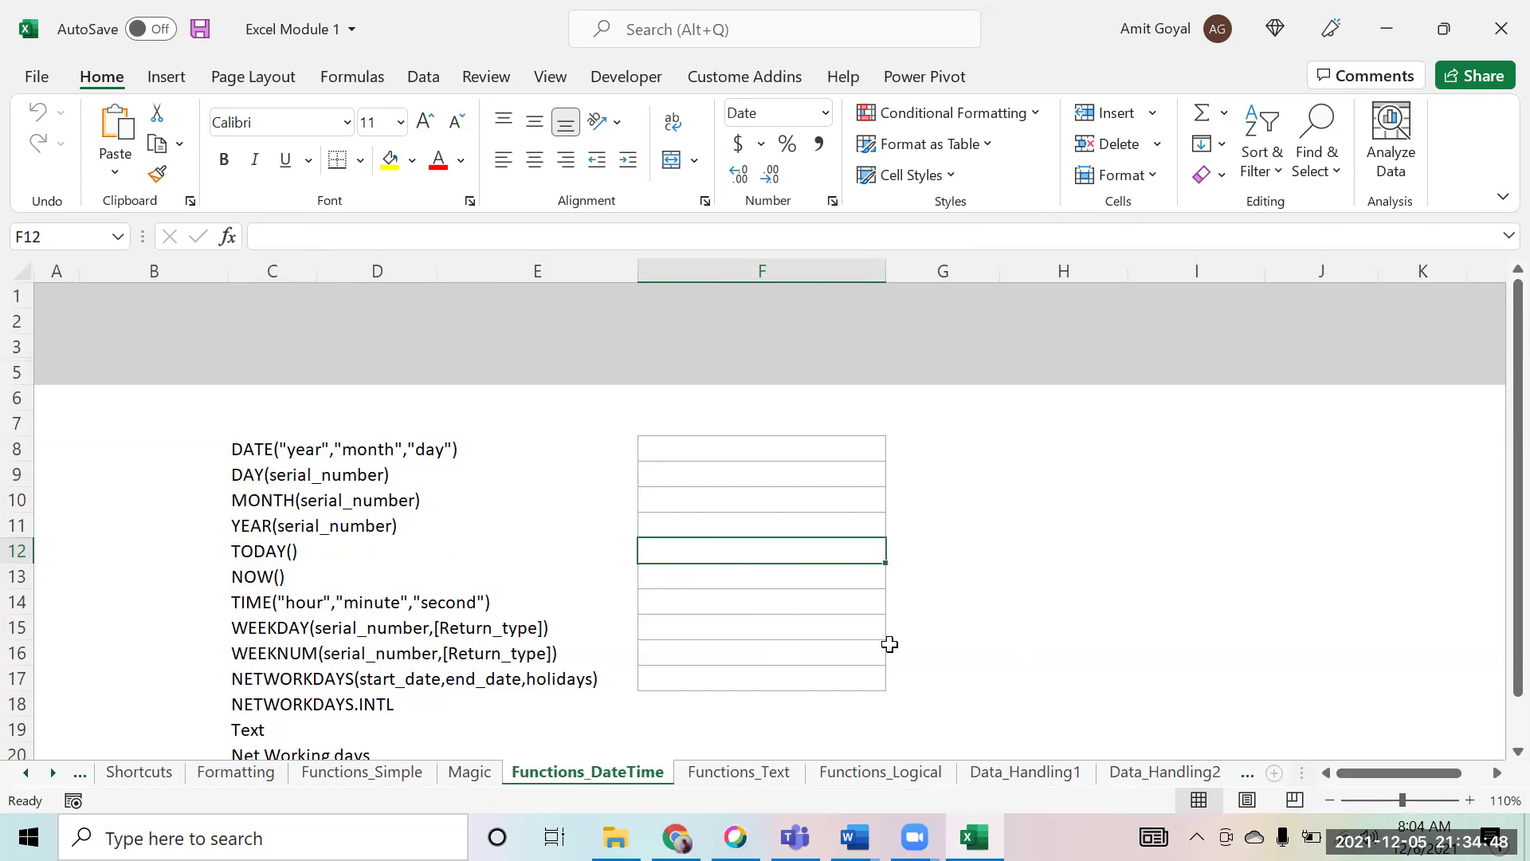
type("=toda")
key("Tab")
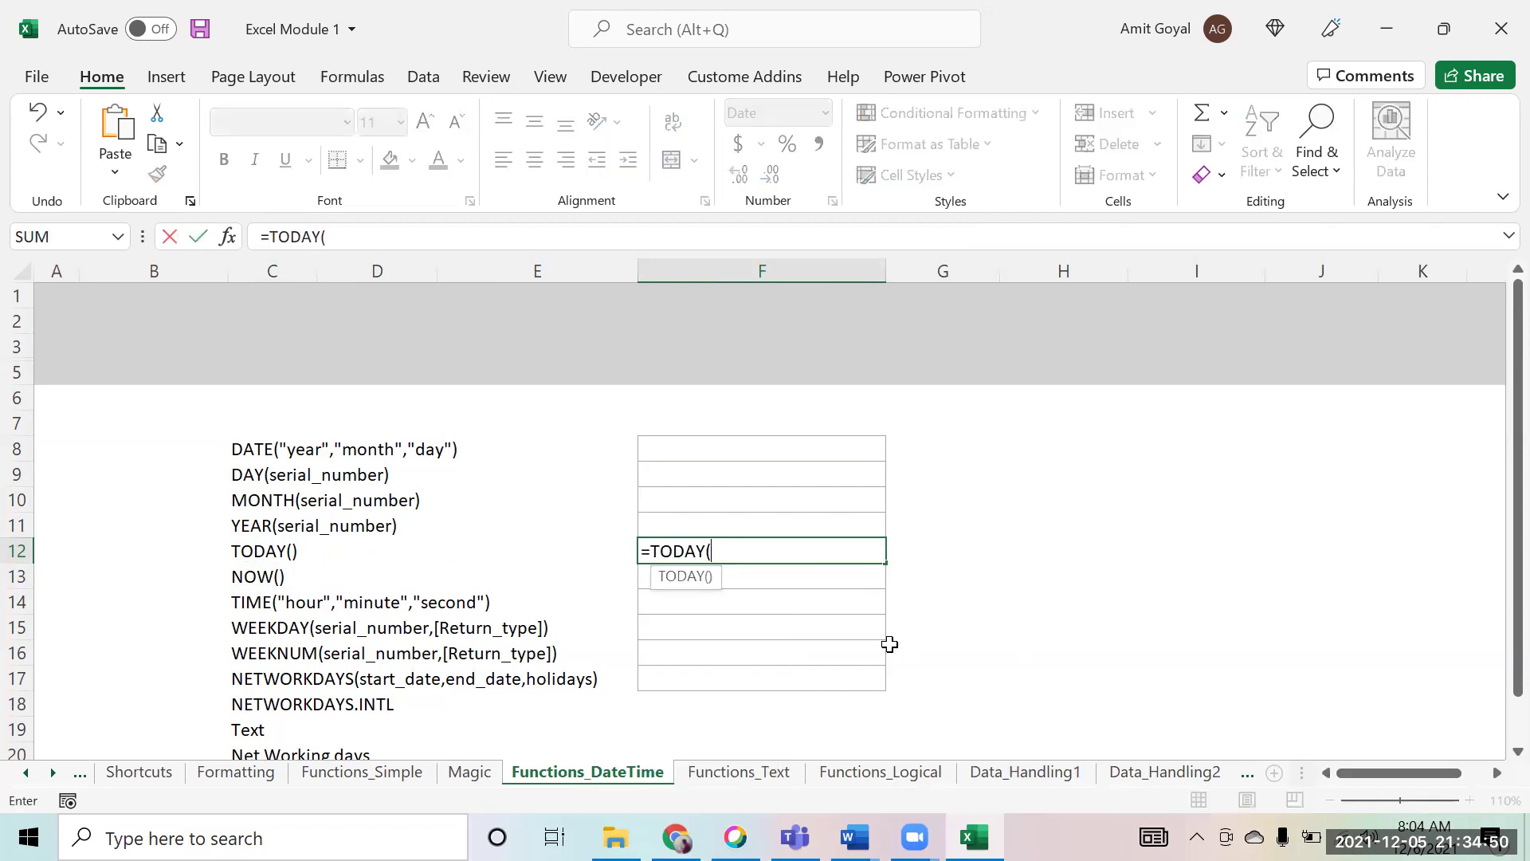
type(")")
key("Return")
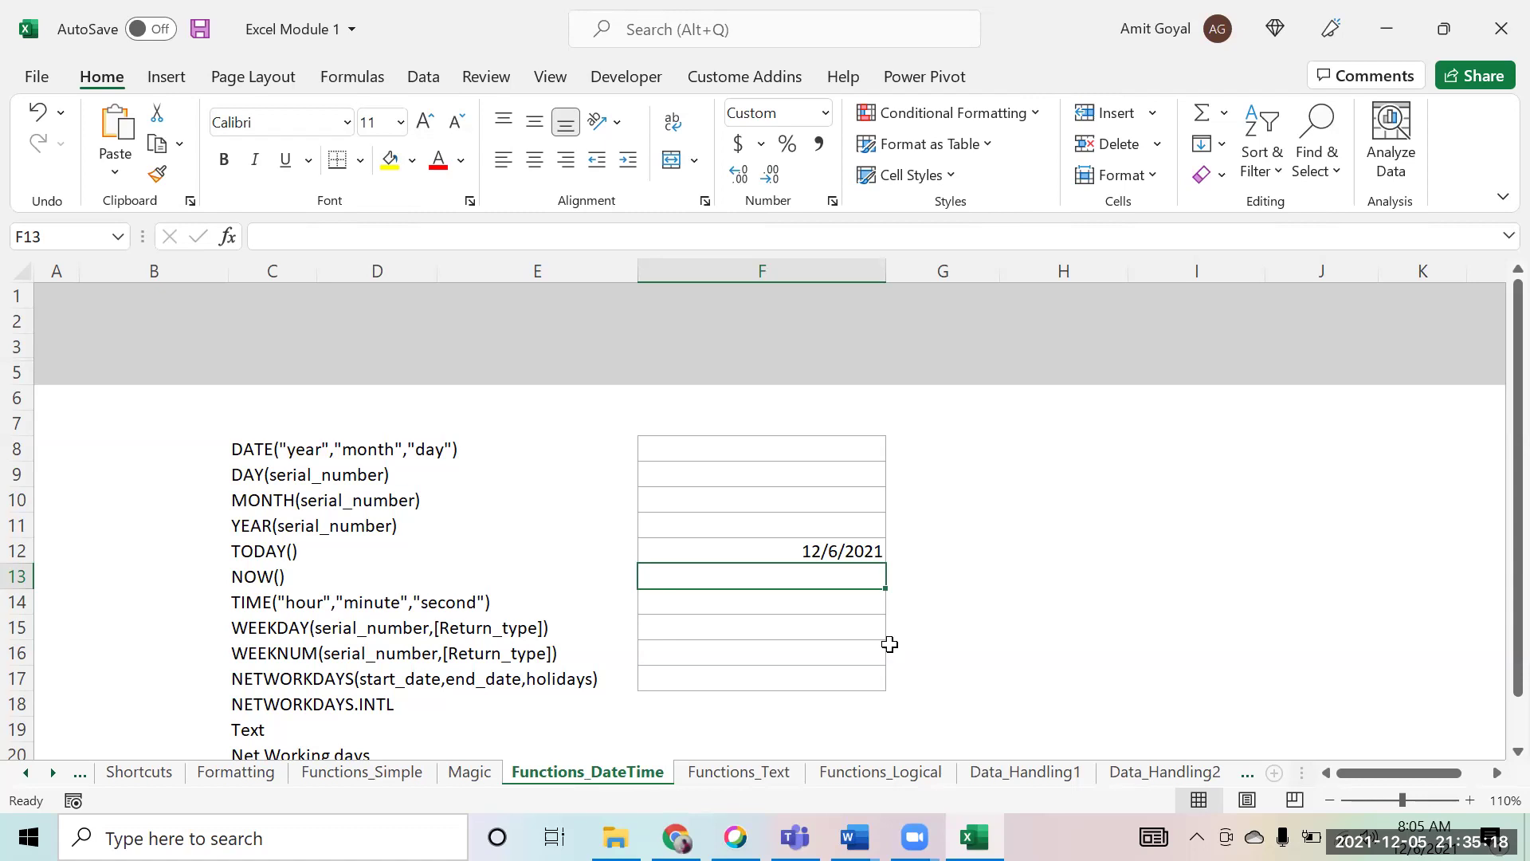
Enter the formula =NOW() in F13, in the NOW() row.
key("Left")
key("Left")
key("Right")
key("Right")
key("Right")
key("Left")
type("=n")
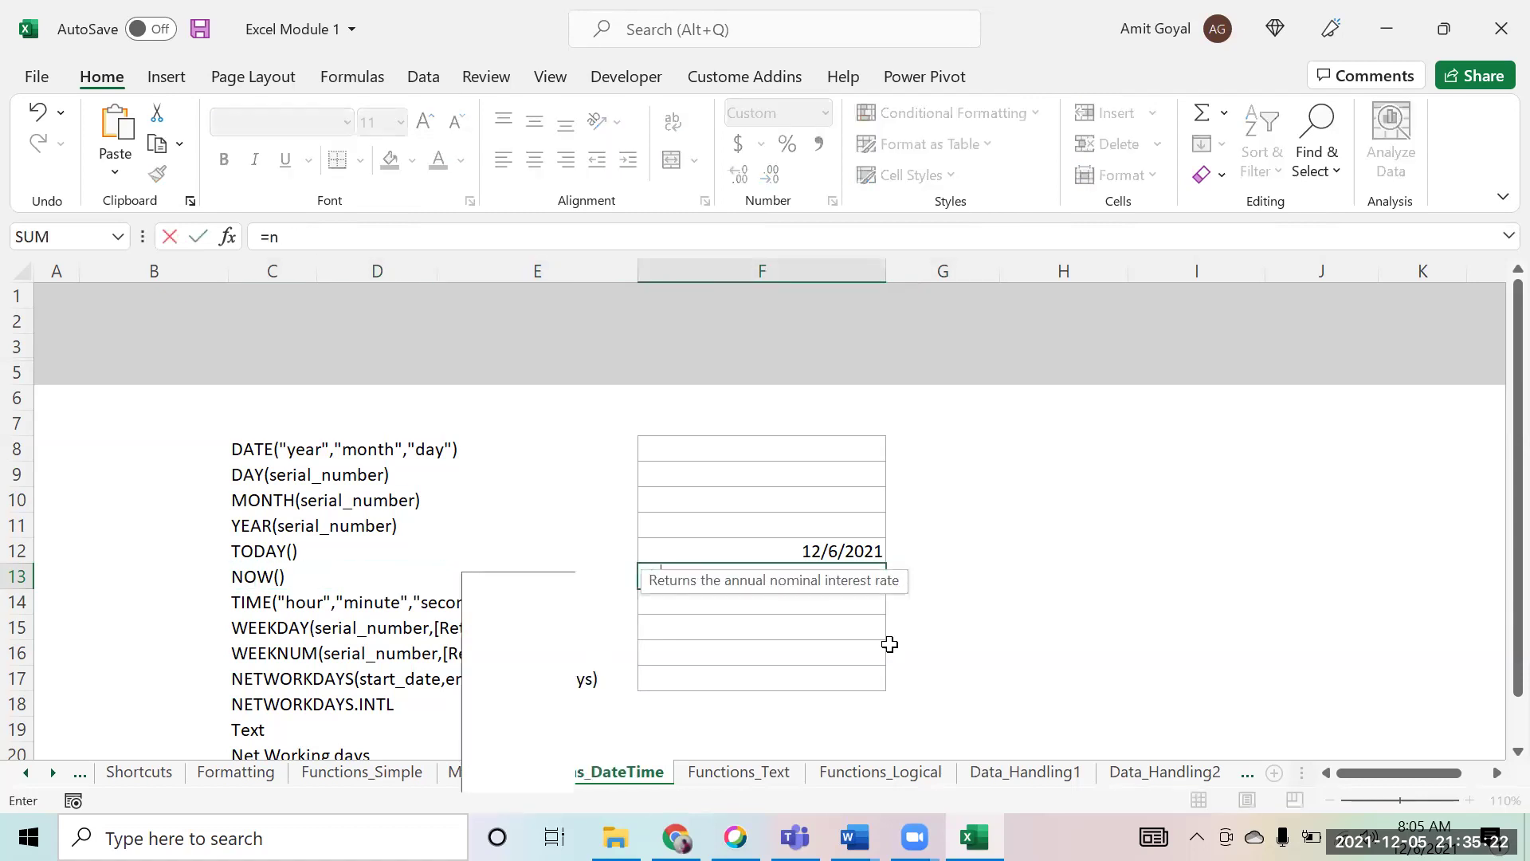
type("ow()")
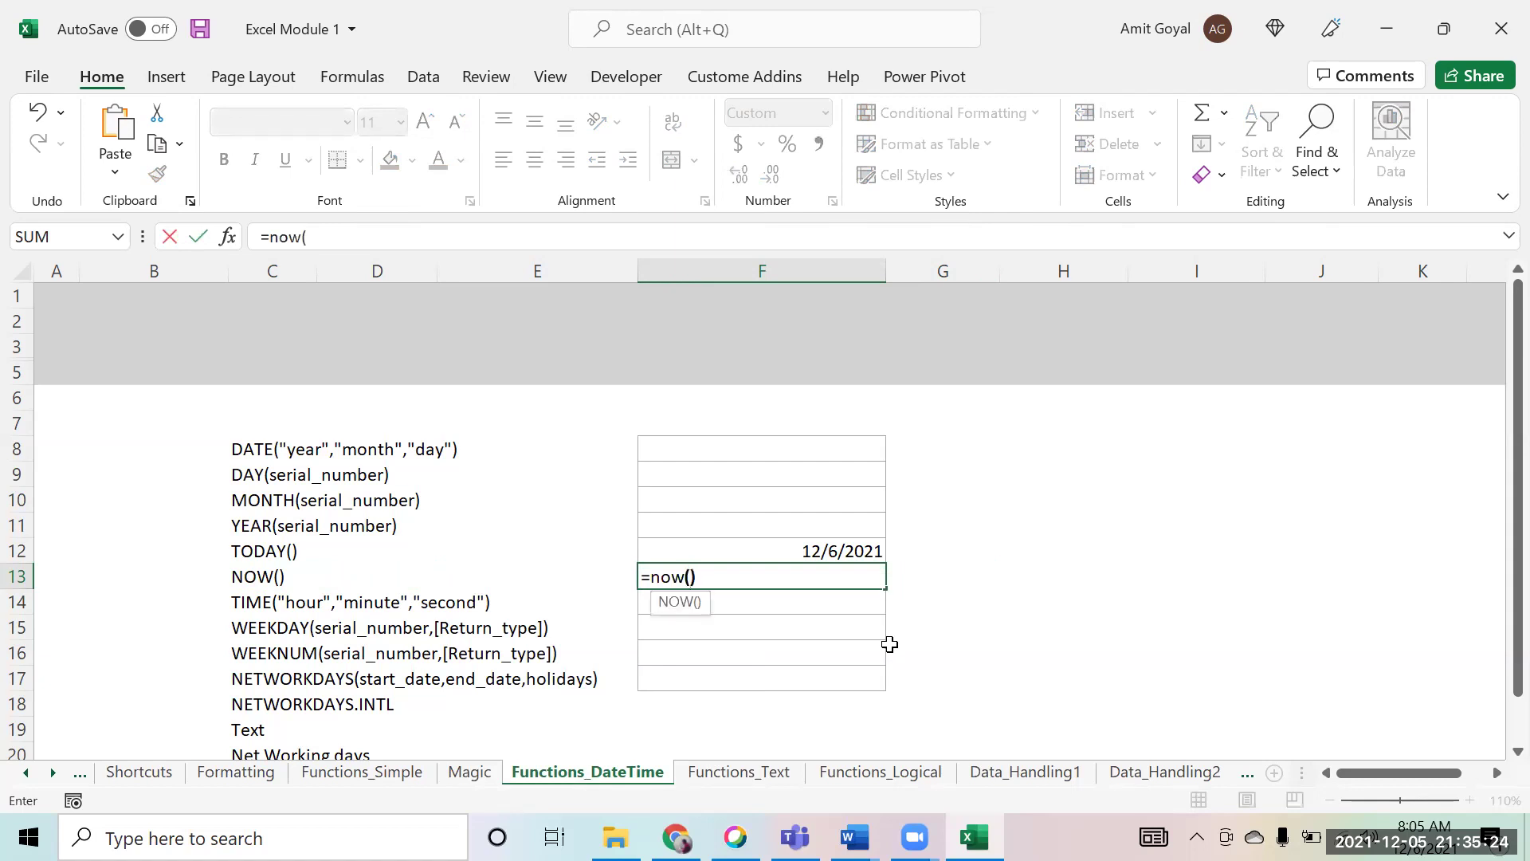
key("Return")
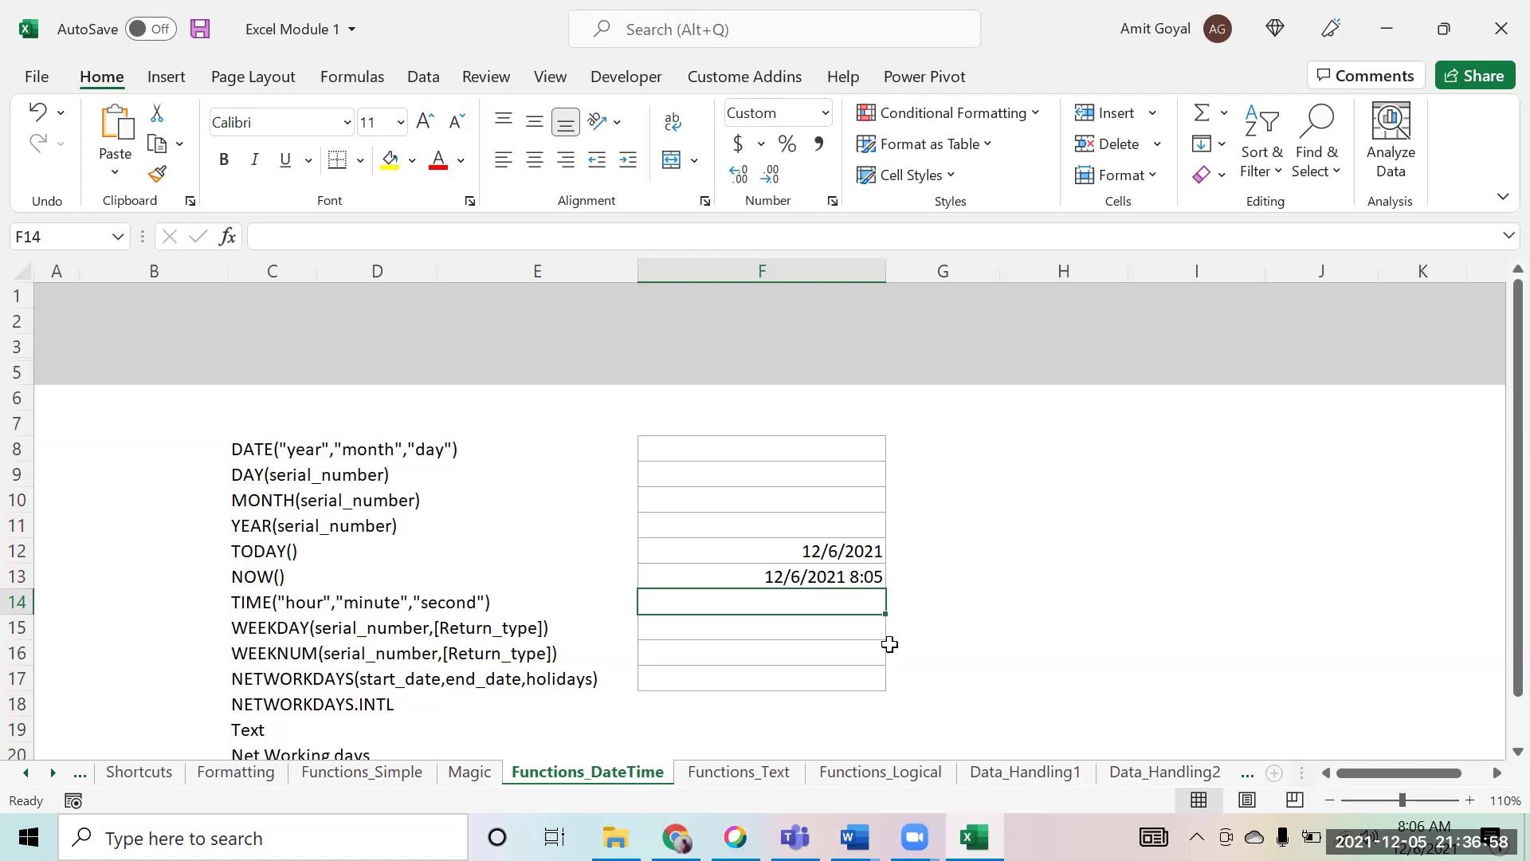
Compare the results of TODAY() and NOW() in F12 and F13 with their function entries.
left_click(661, 534)
left_click(662, 539)
key("Down")
key("Down")
key("Left")
key("Left")
key("Up")
key("Up")
key("Right")
key("Right")
key("Right")
key("Left")
key("shift+Down")
Merge and center B12:B13 beside TODAY() and NOW(), and label the merged cell "Volatile Functions".
key("Down")
key("Left")
key("Left")
key("Left")
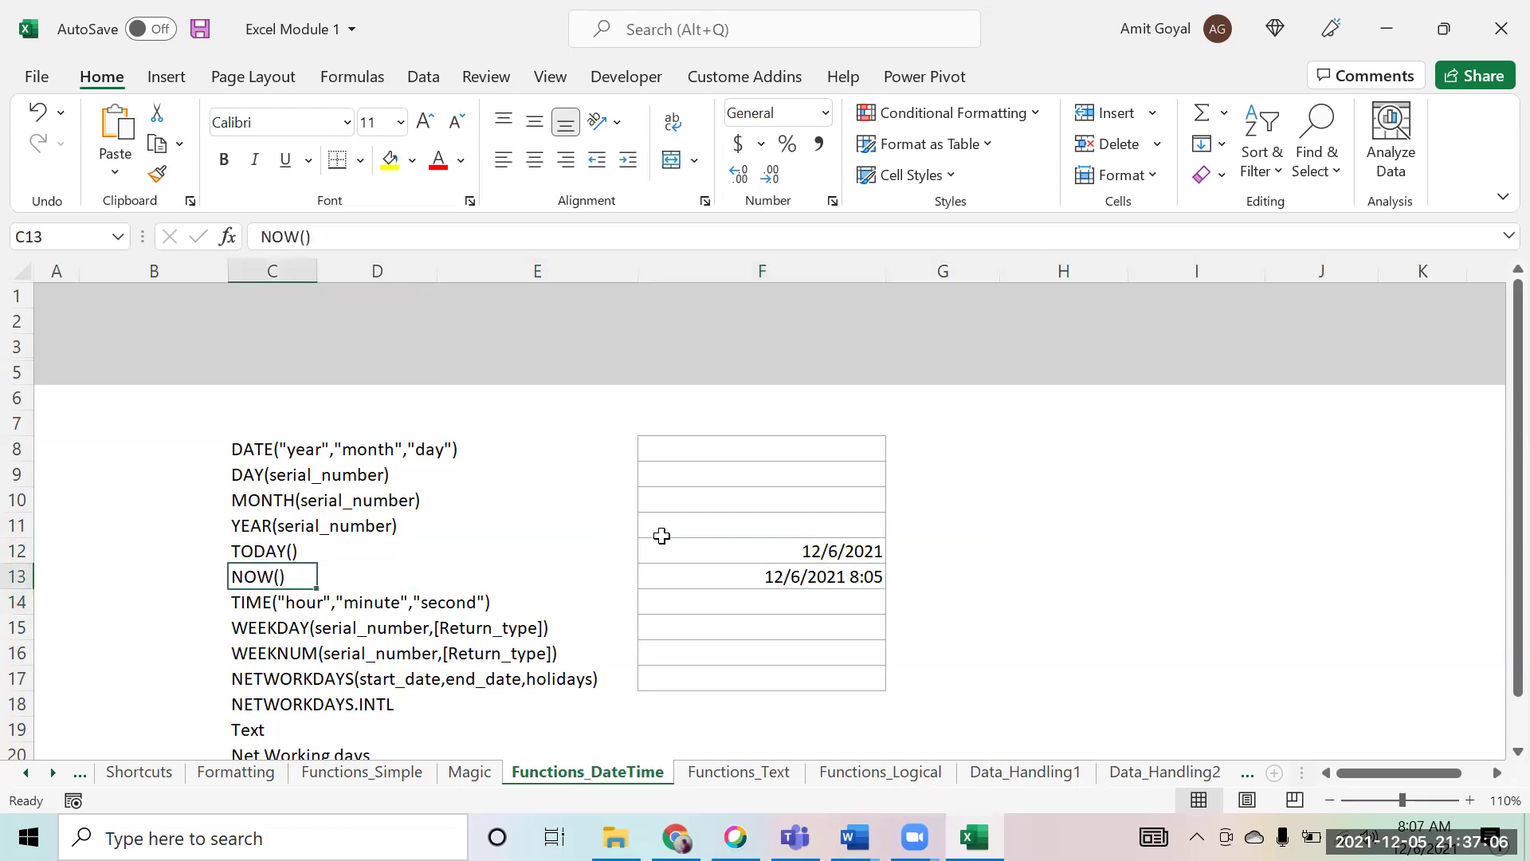
key("Left")
key("Up")
key("shift+Down")
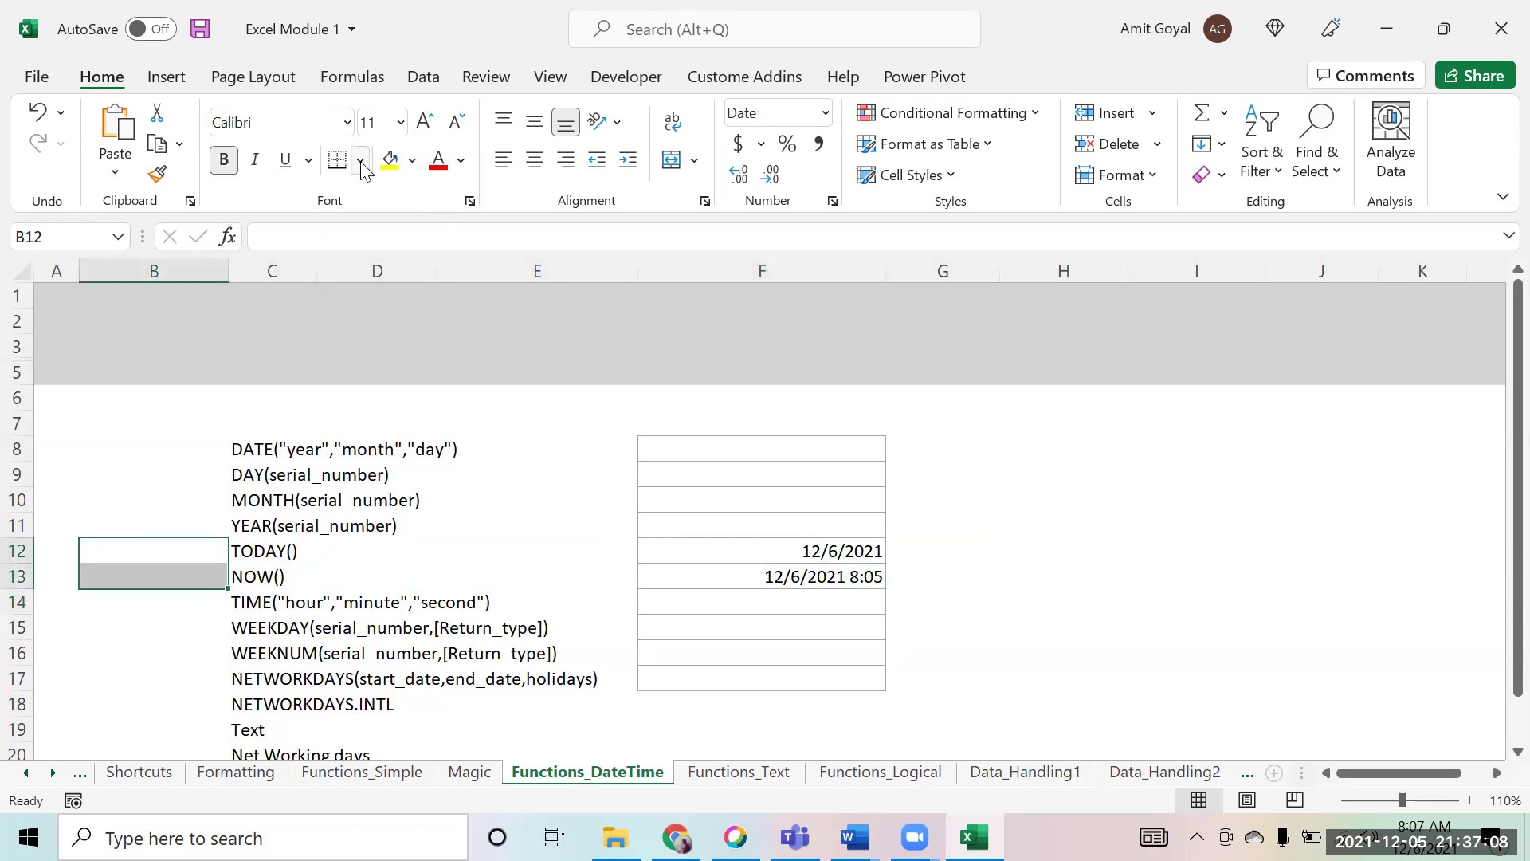
left_click(667, 163)
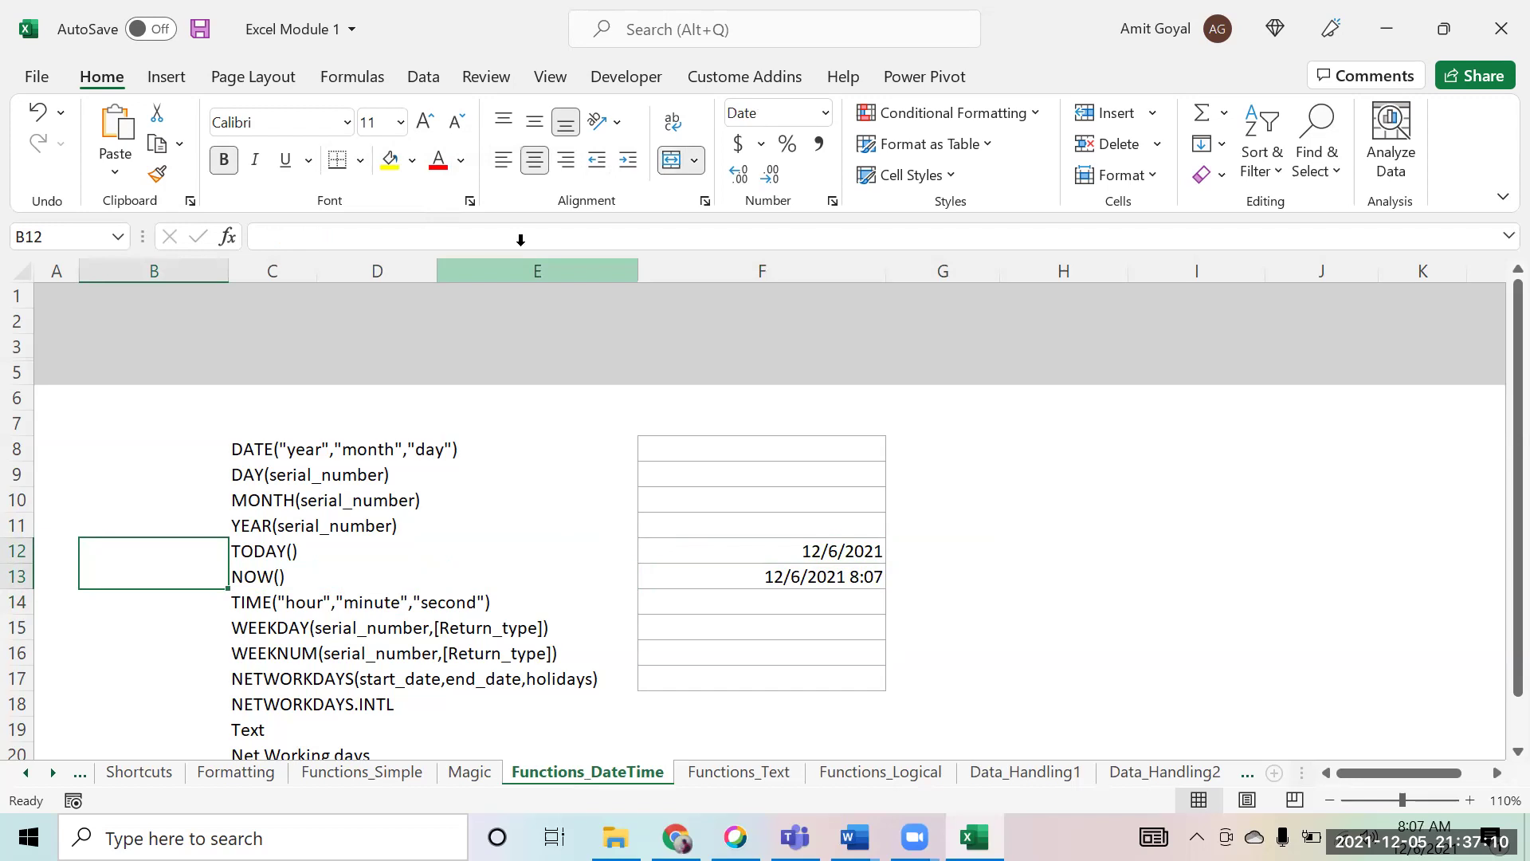
type("Volatil")
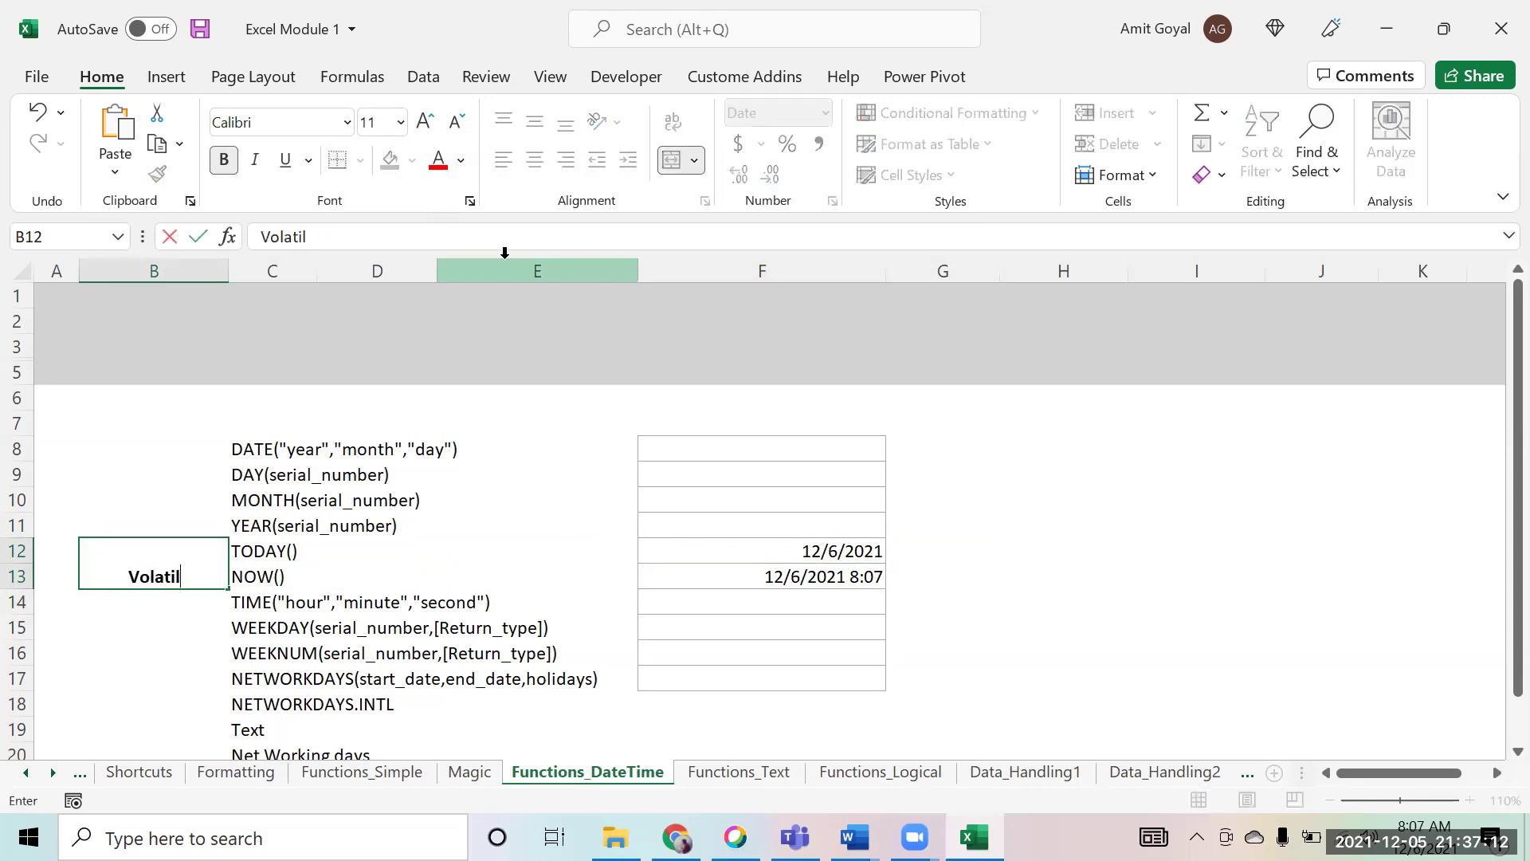
type("e Functions")
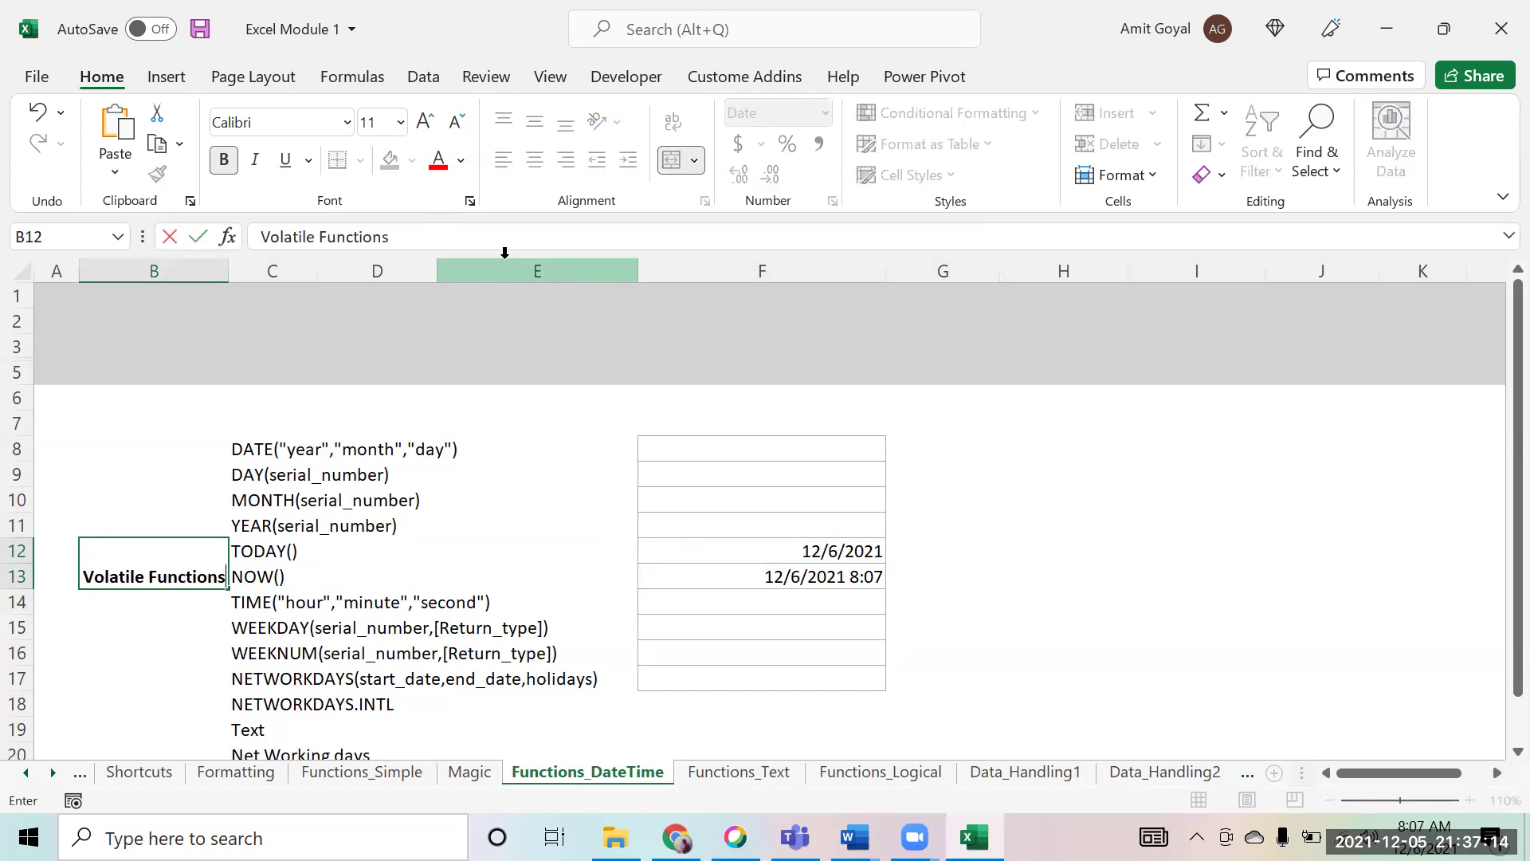
key("Return")
key("Up")
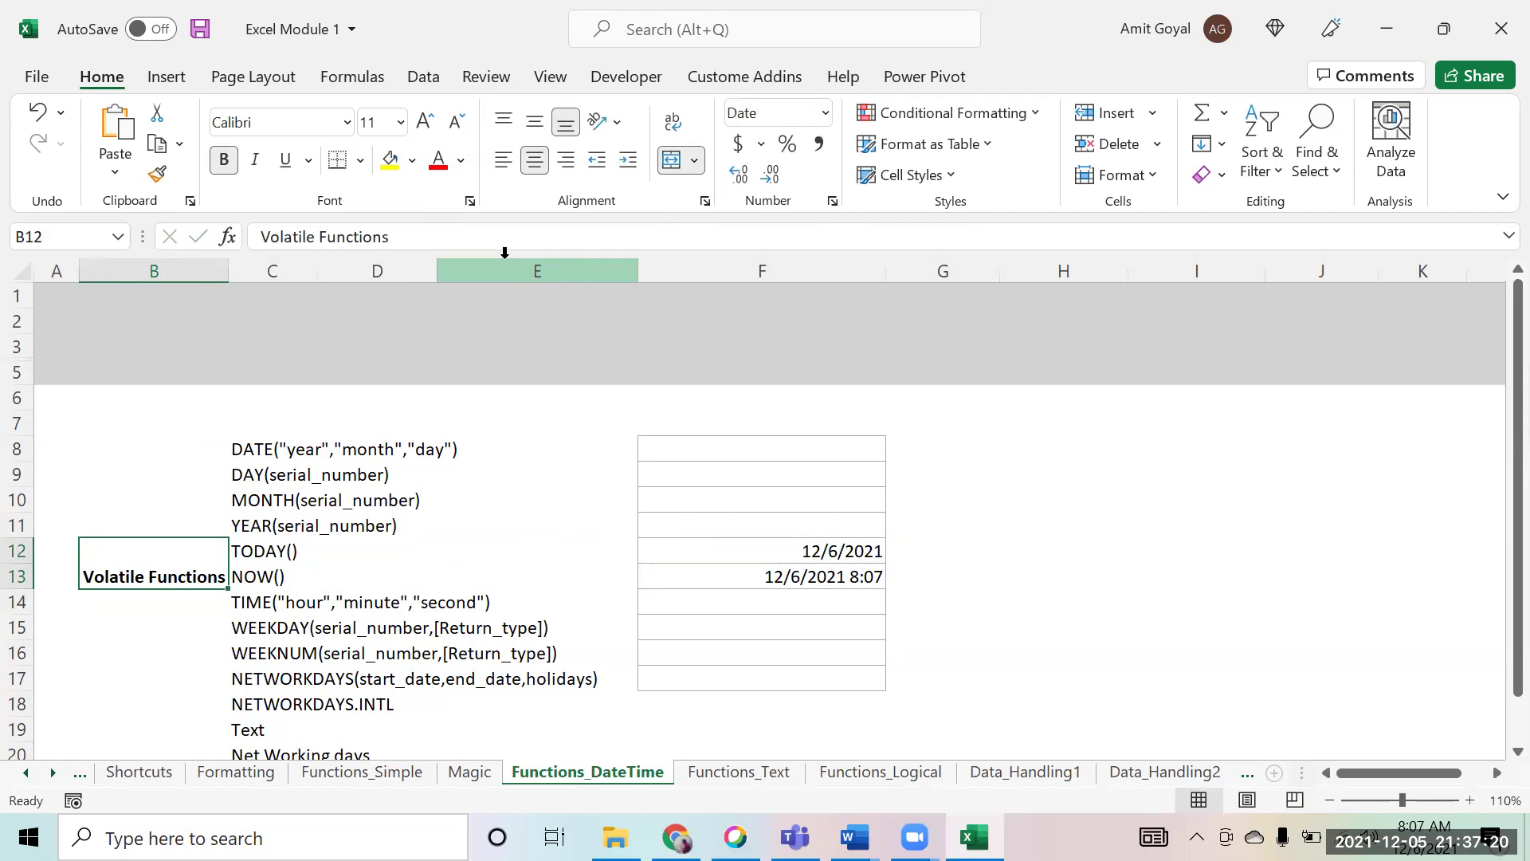
Check the TODAY and NOW formulas in F12 and F13 against the system clock.
left_click(720, 545)
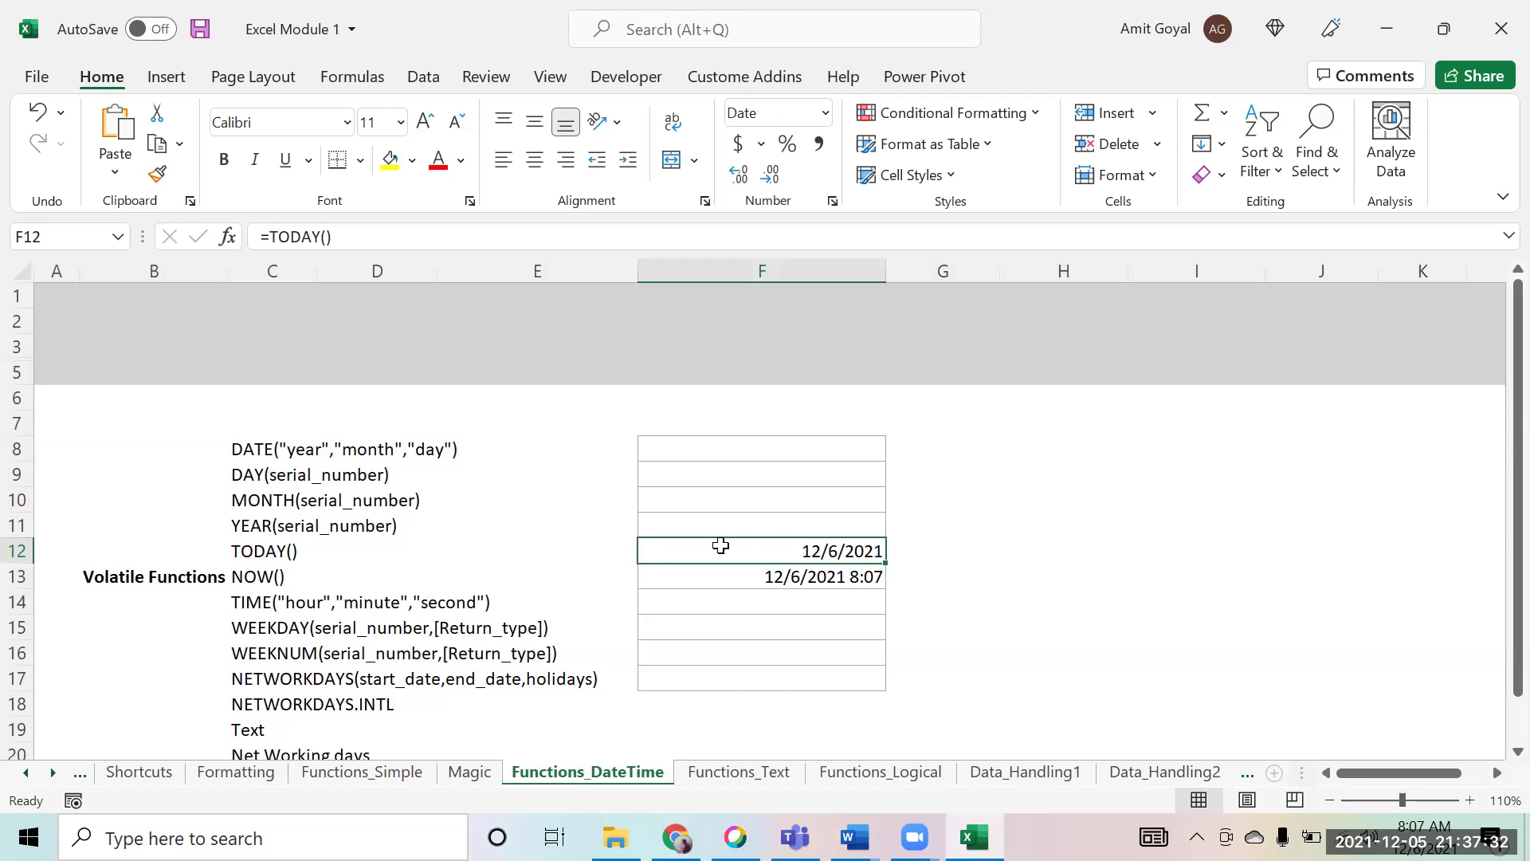
key("Down")
key("Left")
key("Right")
mouse_move(1424, 833)
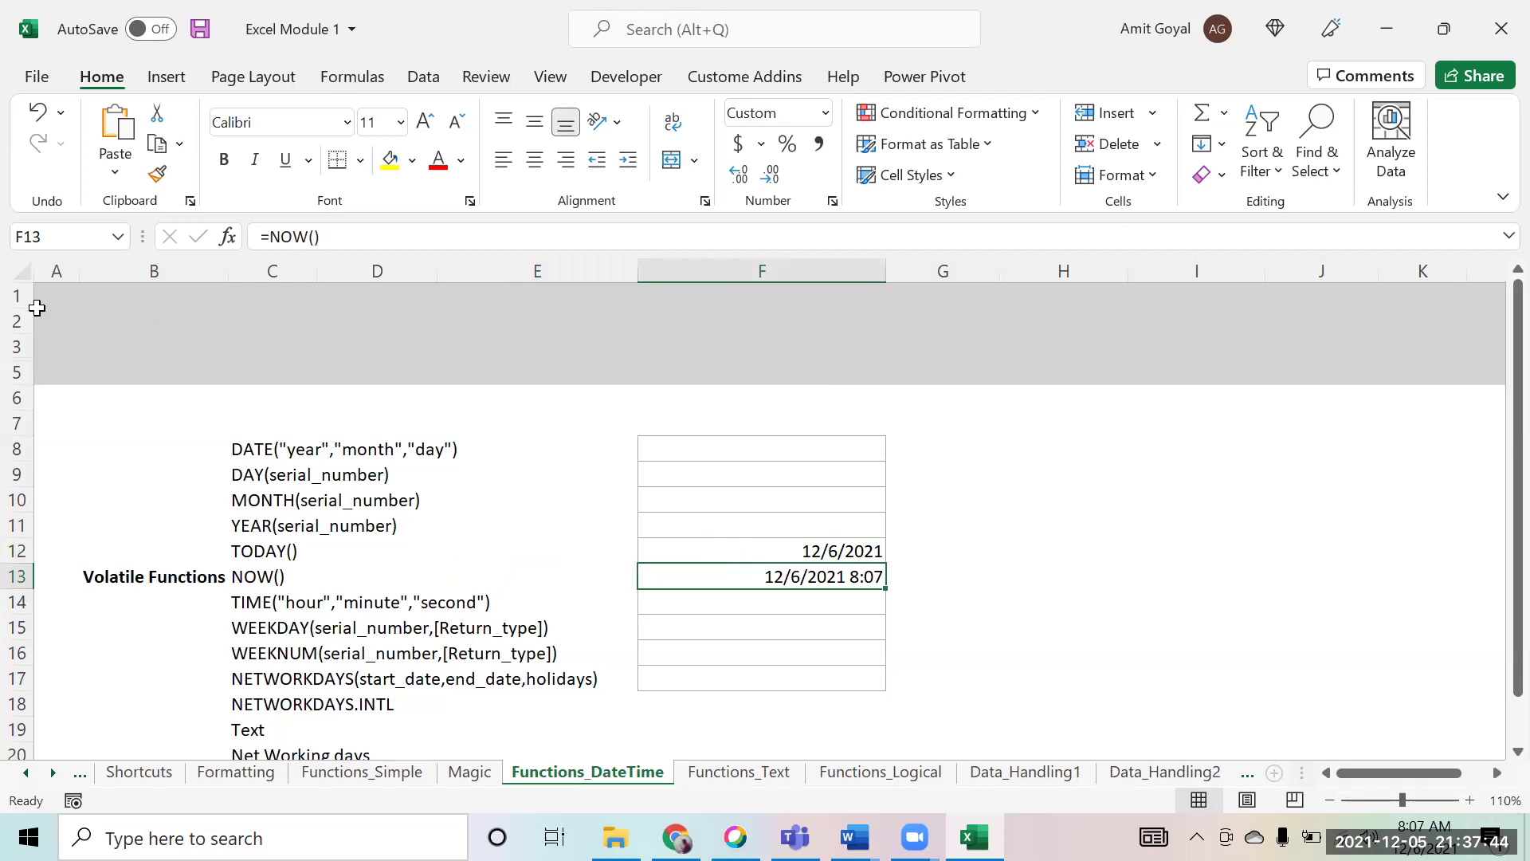
Fill the merged "Volatile Functions" cell B12:B13 with yellow.
left_click(156, 549)
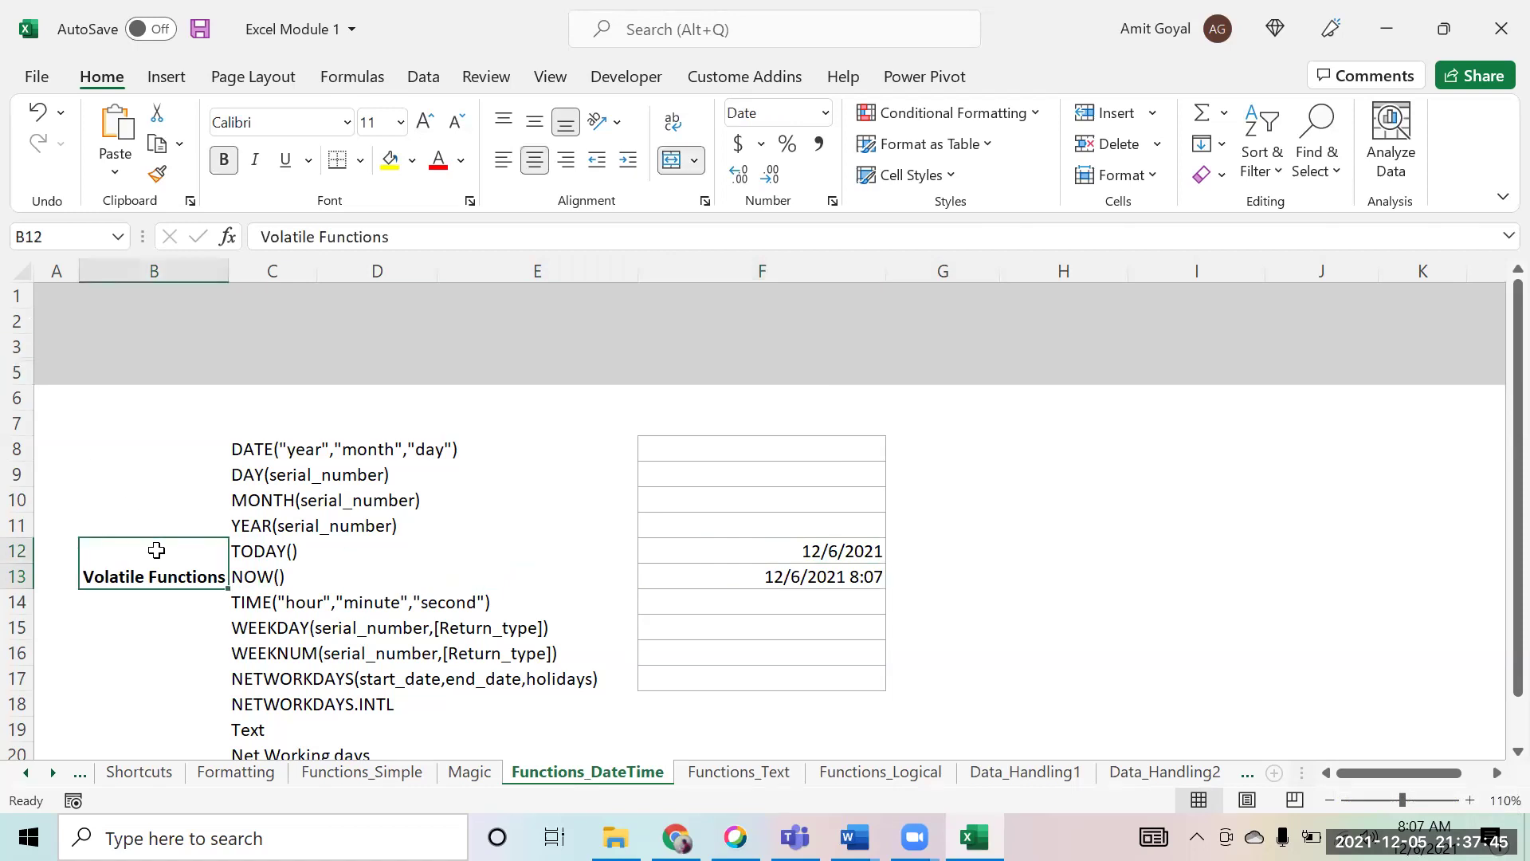
left_click(389, 159)
left_click(392, 509)
Enter the formula =YEAR(F12) in F11, in the YEAR row.
key("Left")
key("Down")
key("Down")
key("Up")
key("Right")
key("Right")
key("Right")
key("Left")
key("Left")
key("Left")
key("Right")
key("Right")
key("Right")
key("Right")
key("Left")
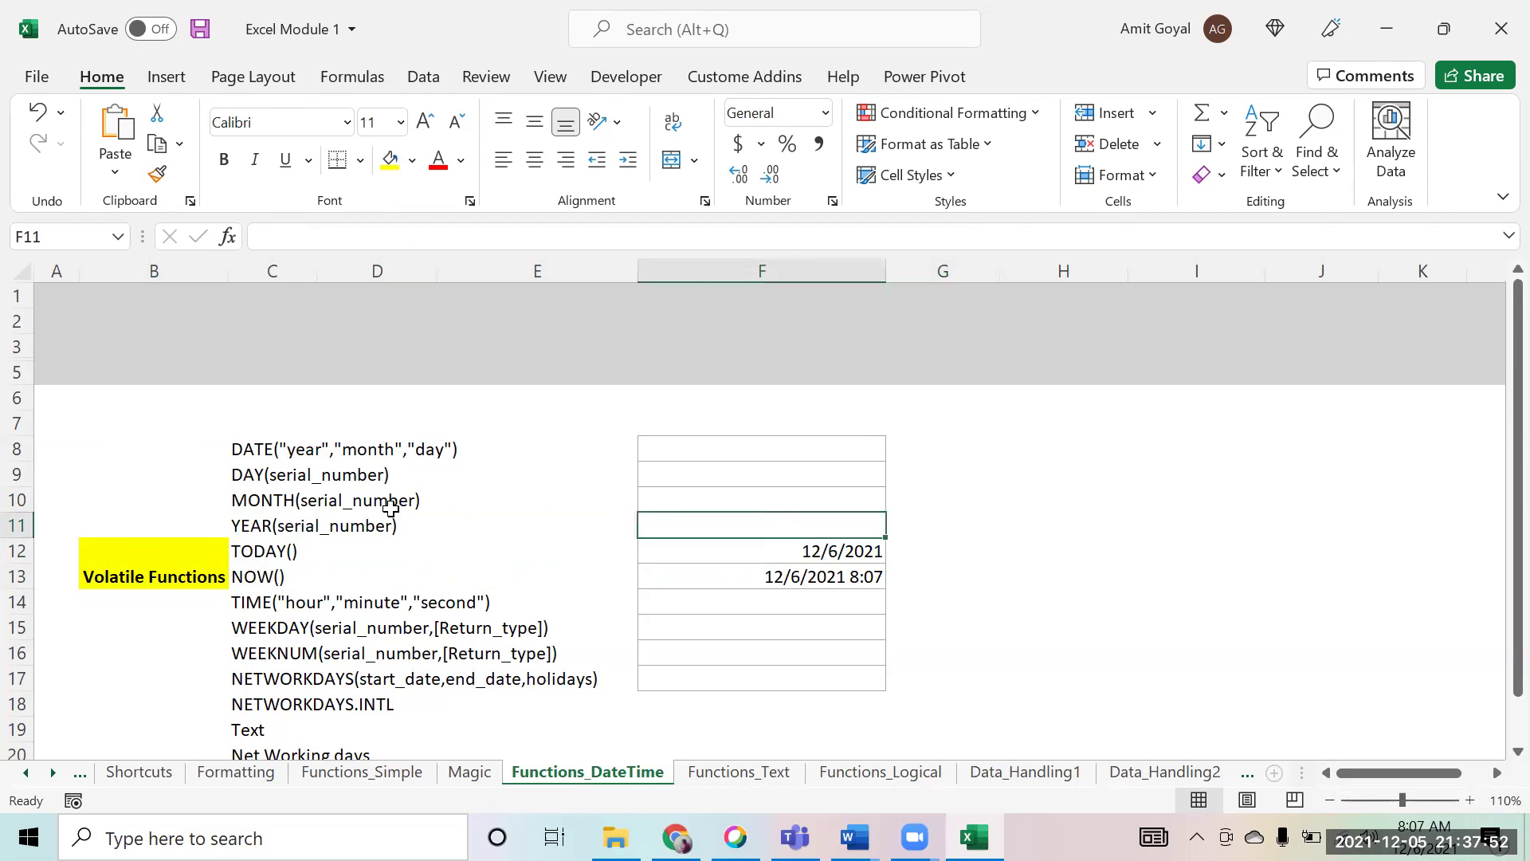
type("=year")
key("Tab")
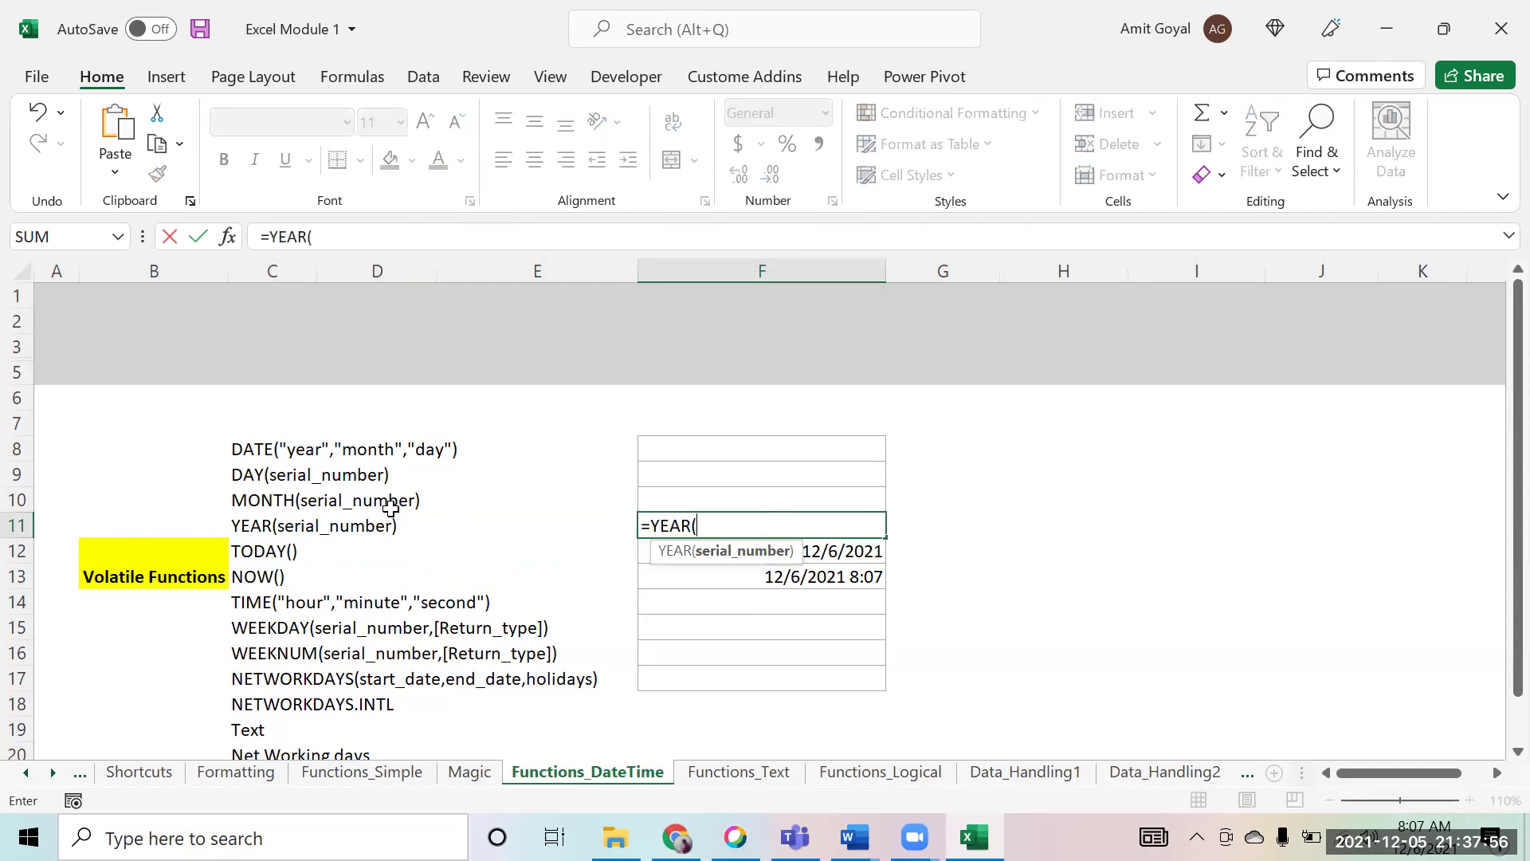
left_click(846, 551)
type(")")
key("Return")
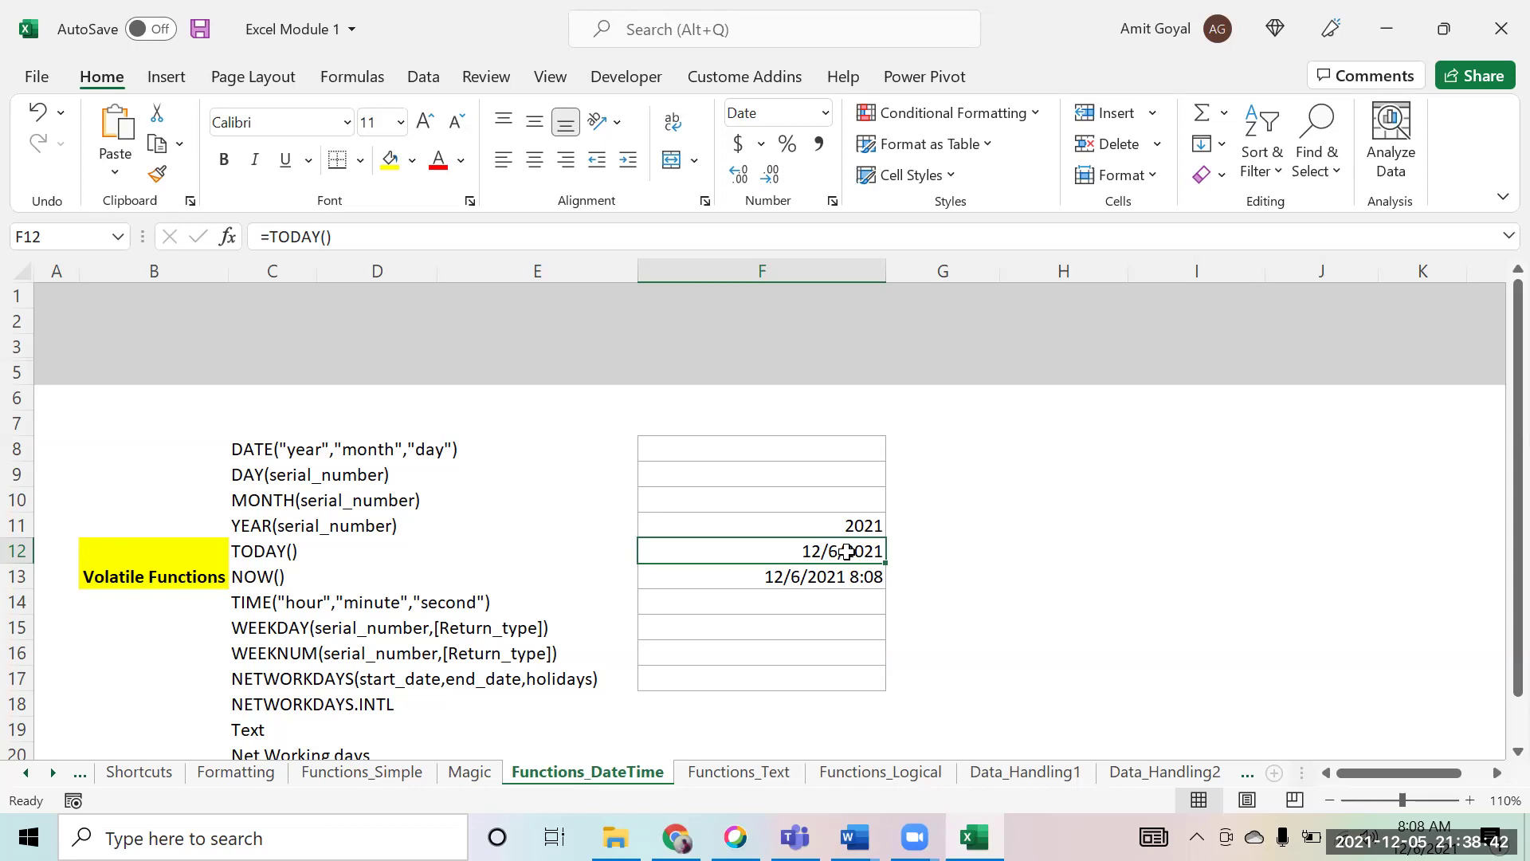
Clear F11 and enter the YEAR formula there again, taking the TODAY() date in F12 as its serial number.
key("Up")
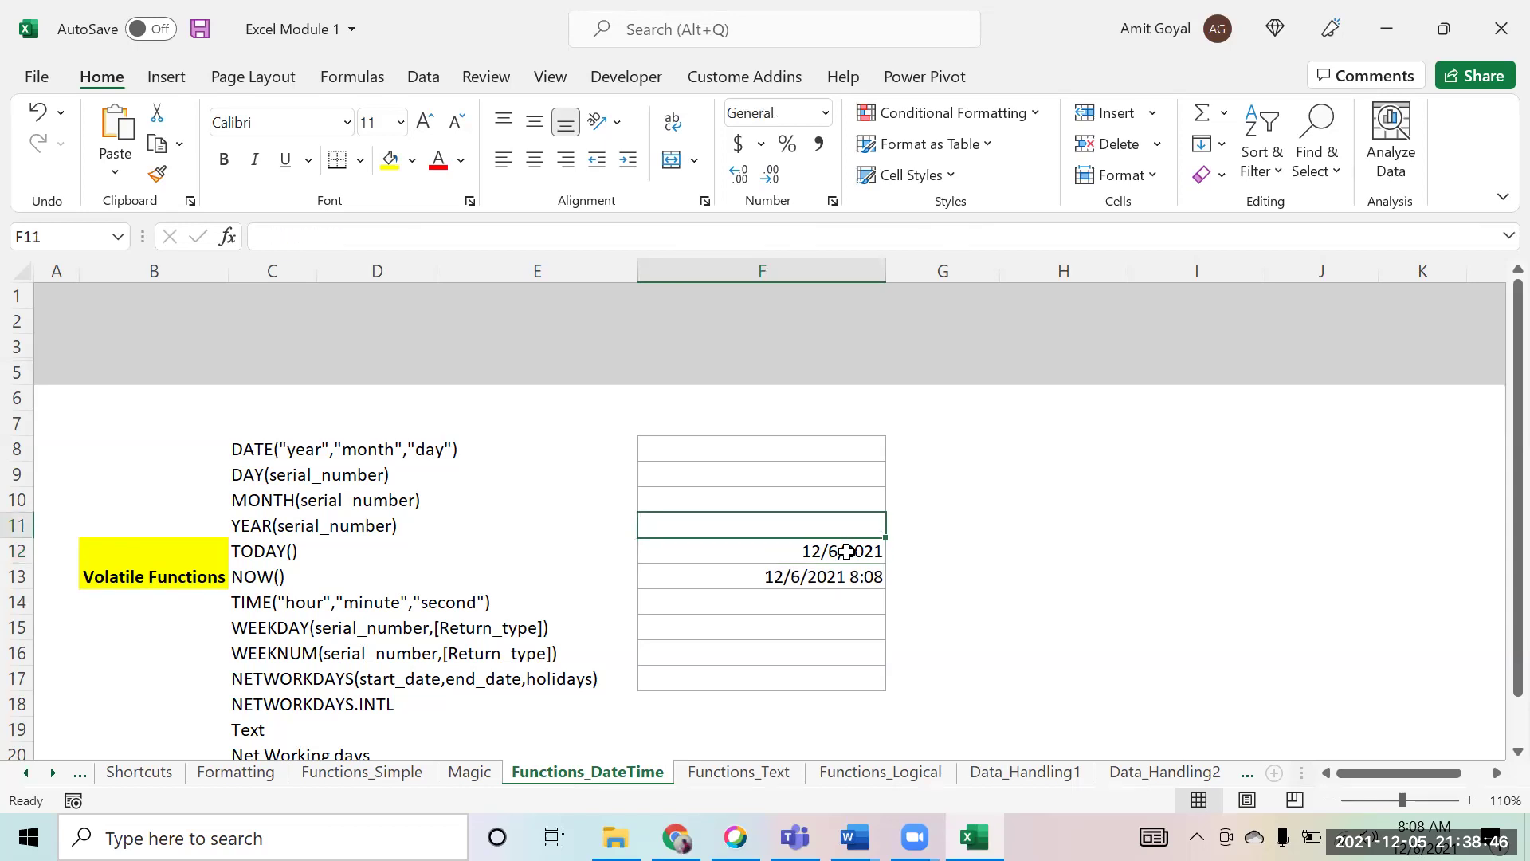
type("=year")
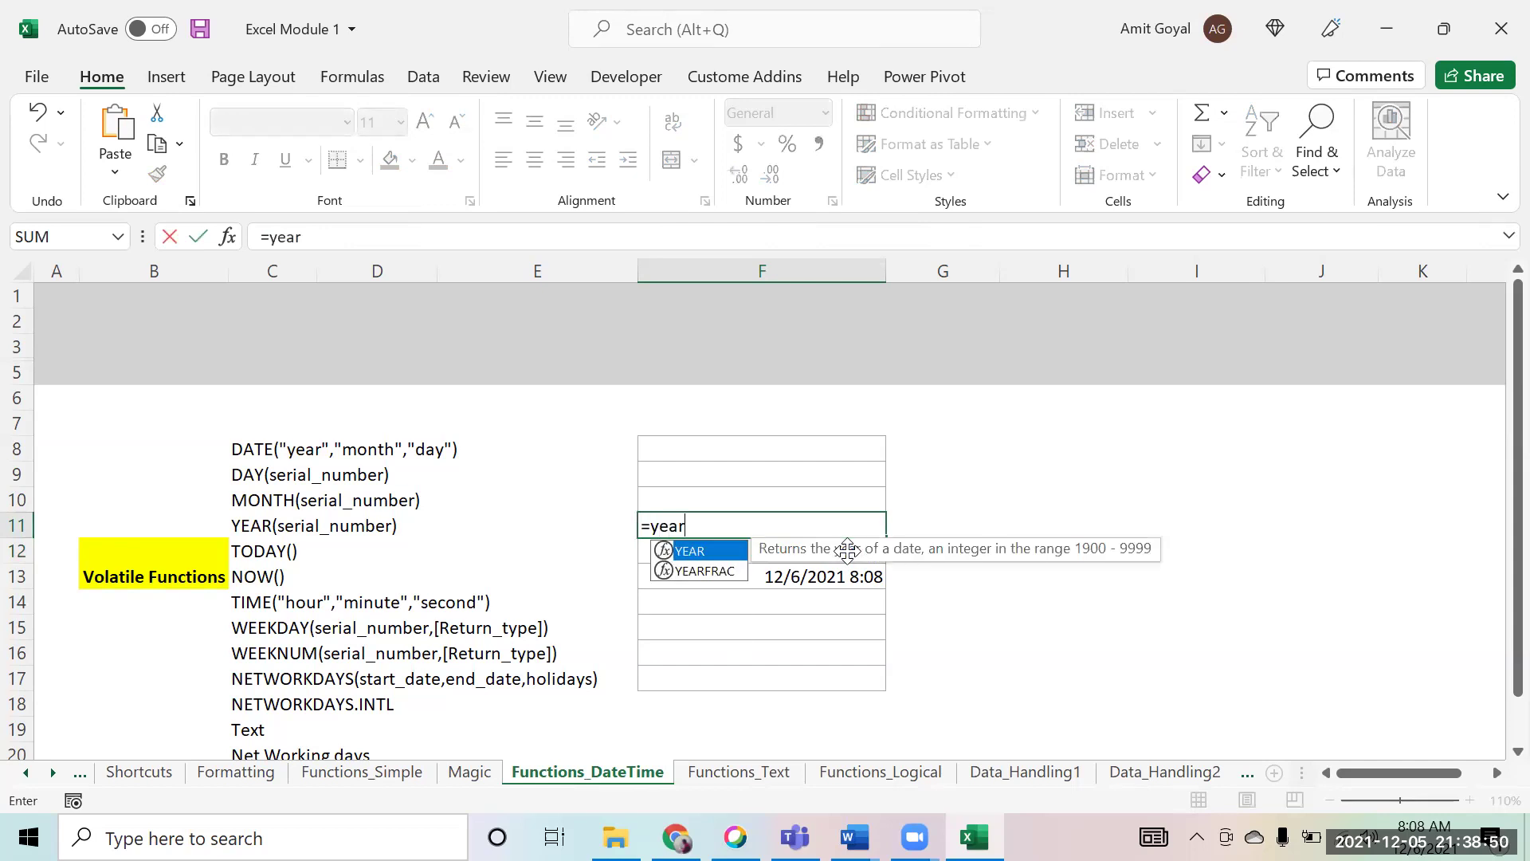
type("(")
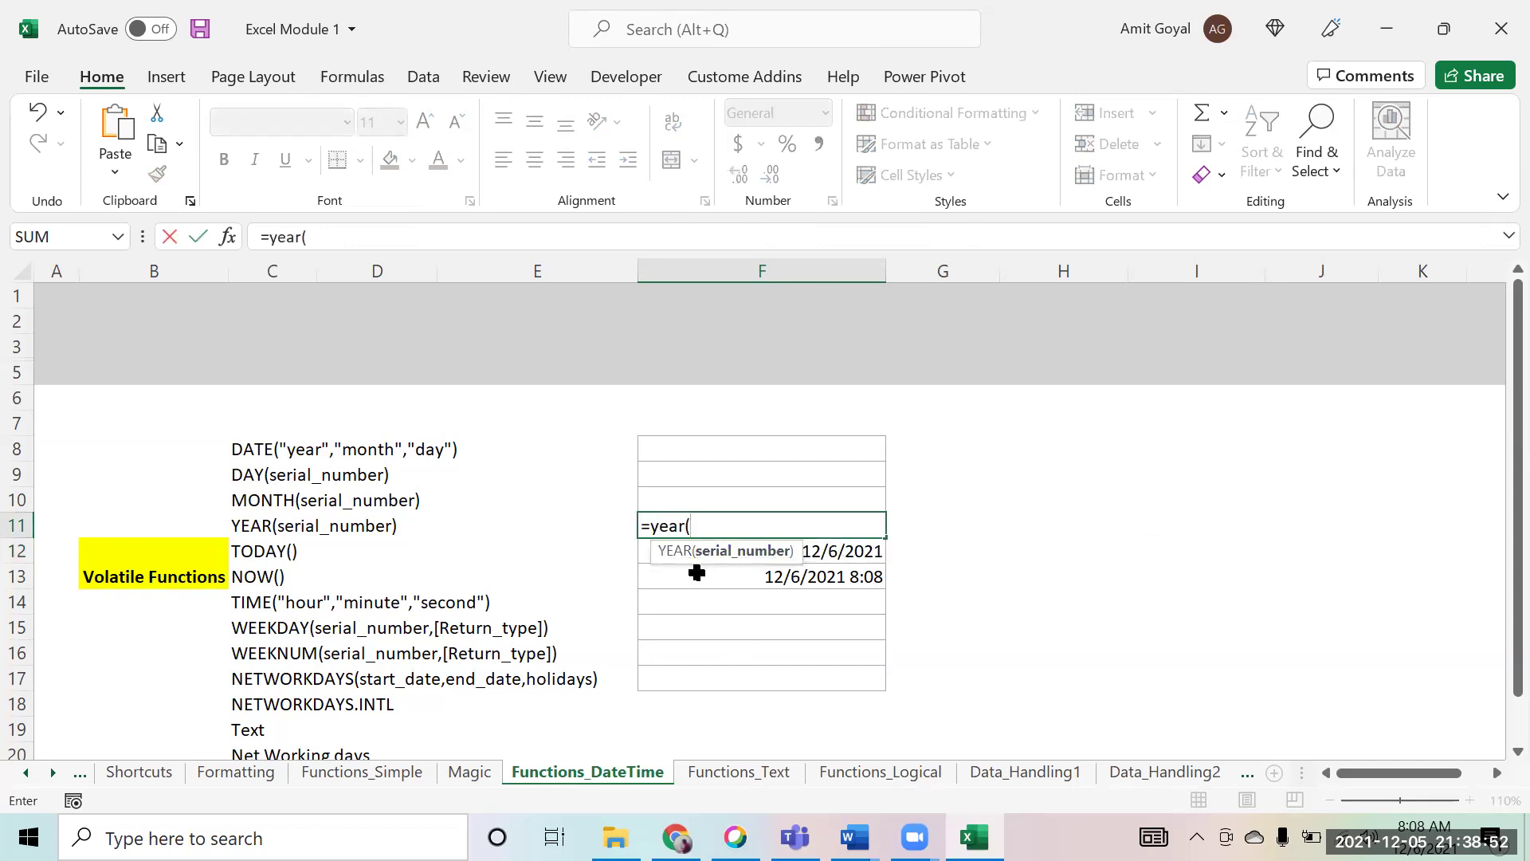
left_click(871, 551)
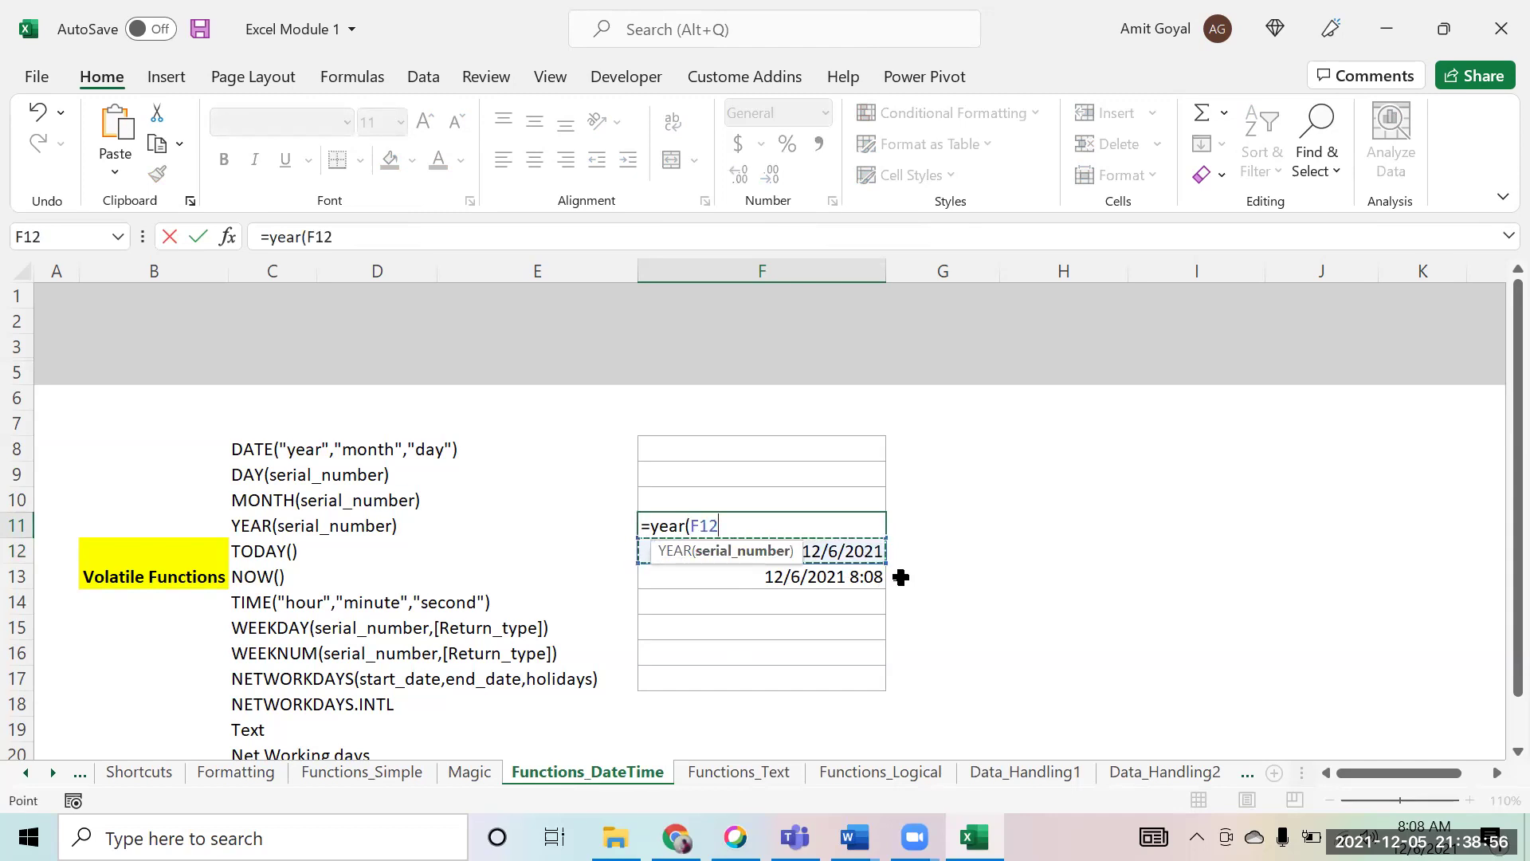
type(")")
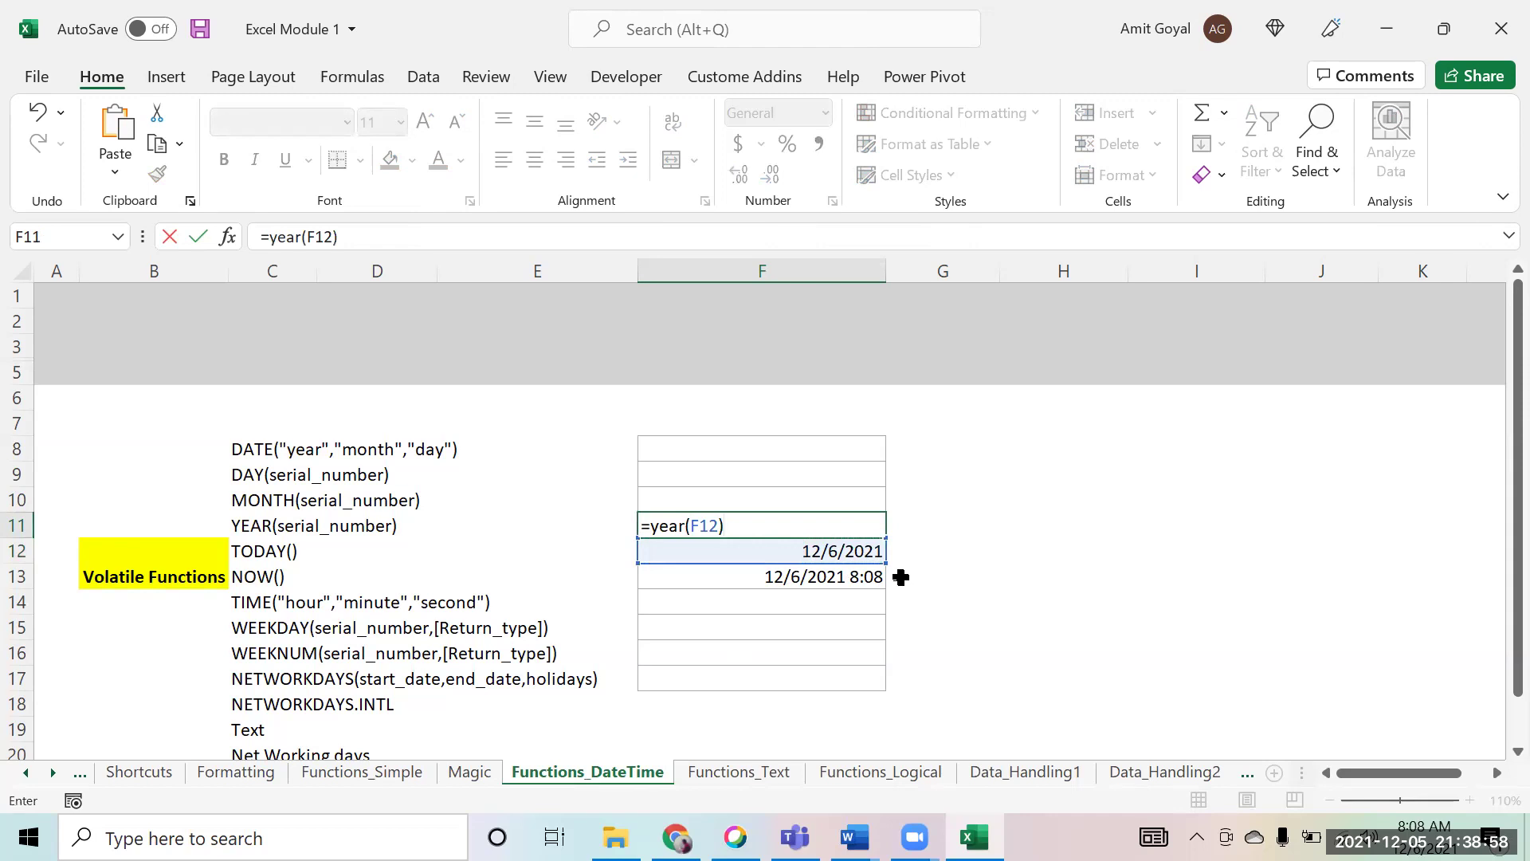
key("Return")
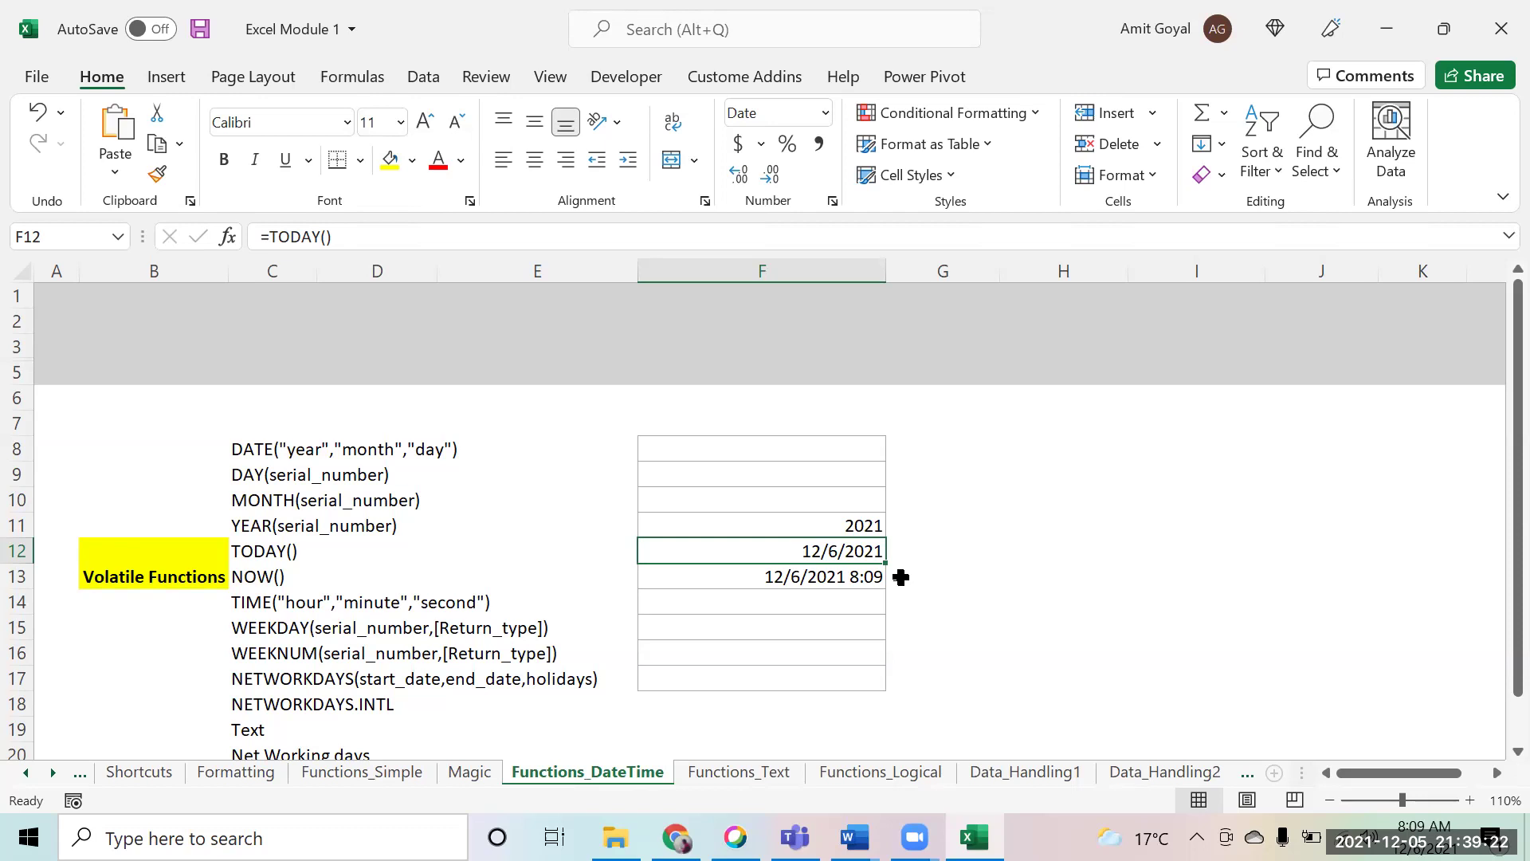
Enter the formula =MONTH(F12) in F10, in the MONTH row.
key("Up")
key("Up")
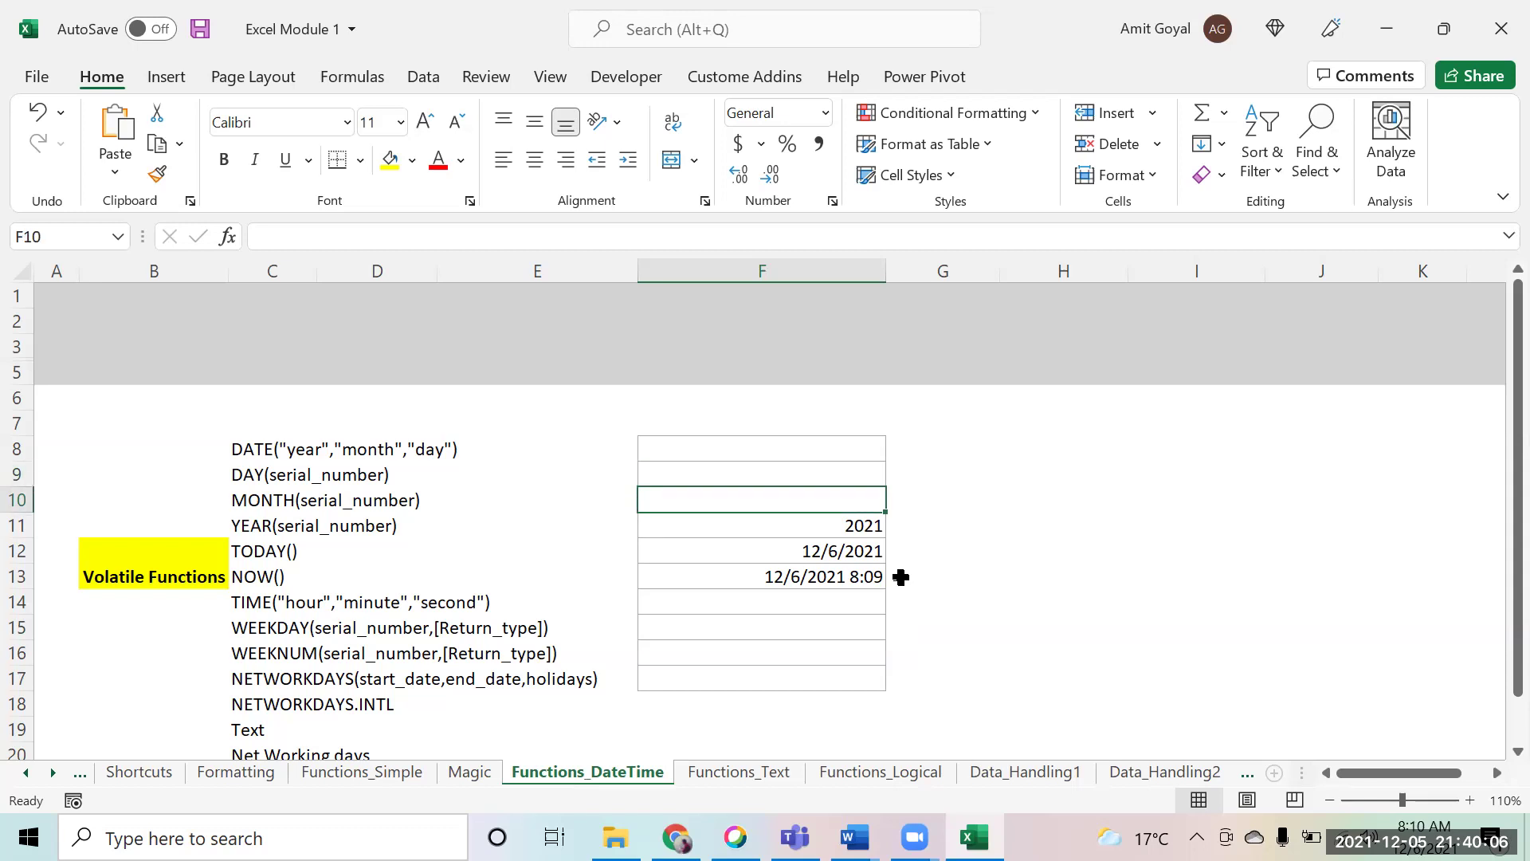
type("=mont")
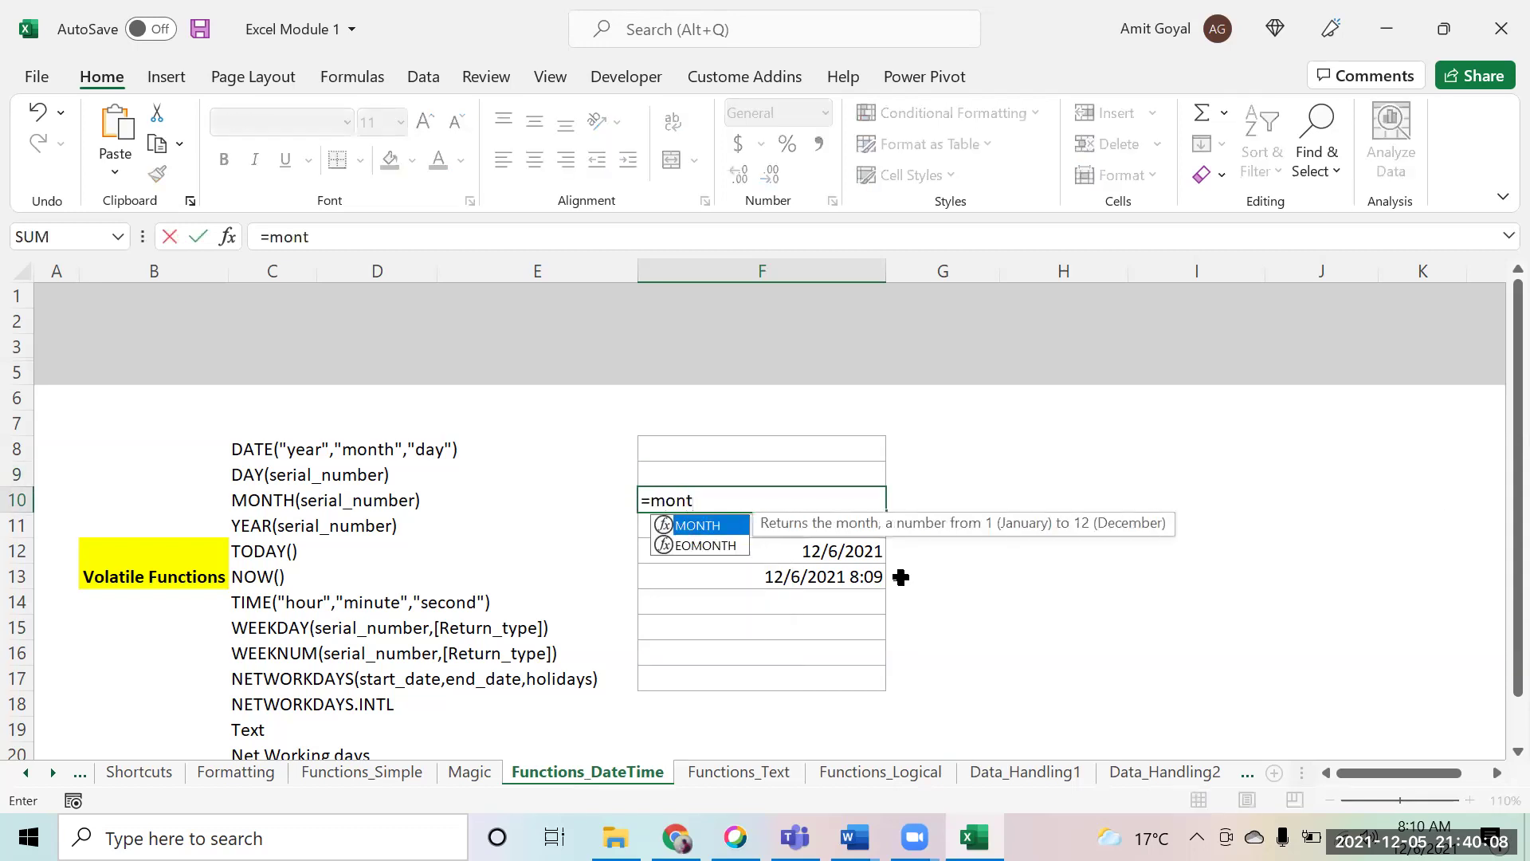
key("Tab")
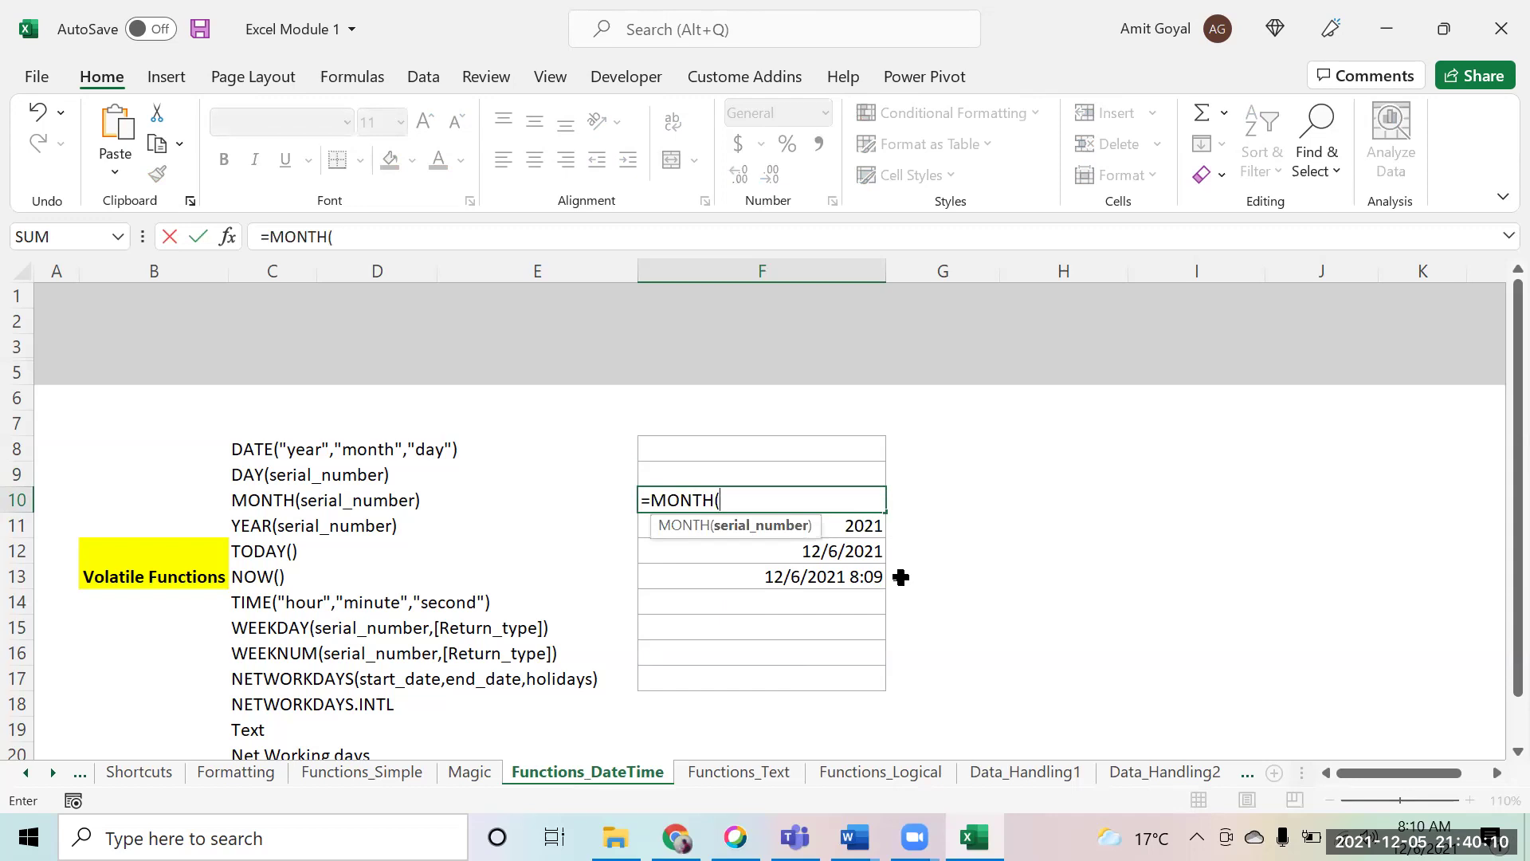
left_click(860, 551)
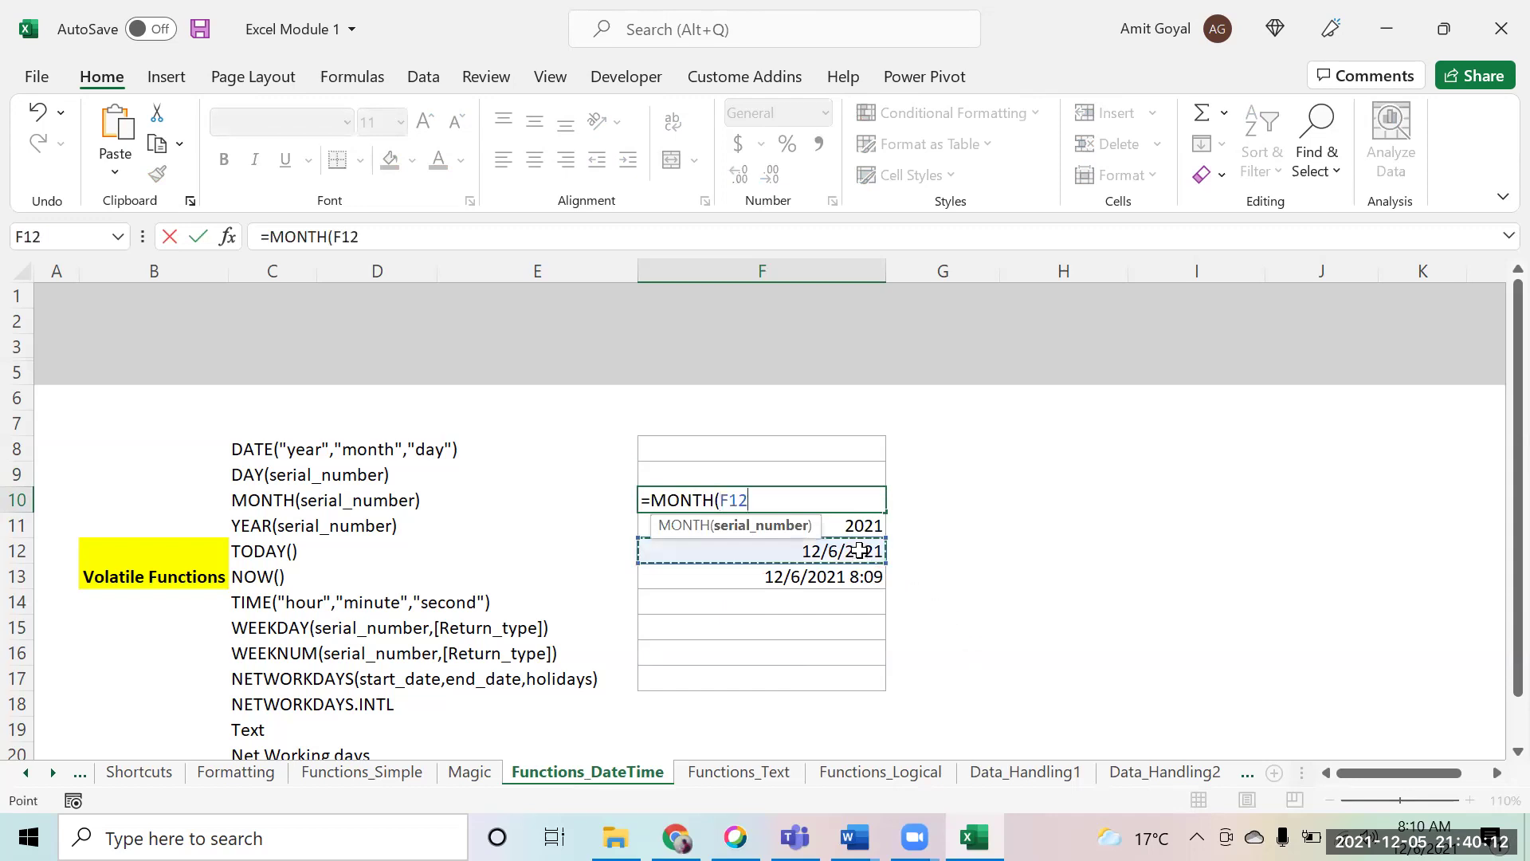
type(")")
key("Return")
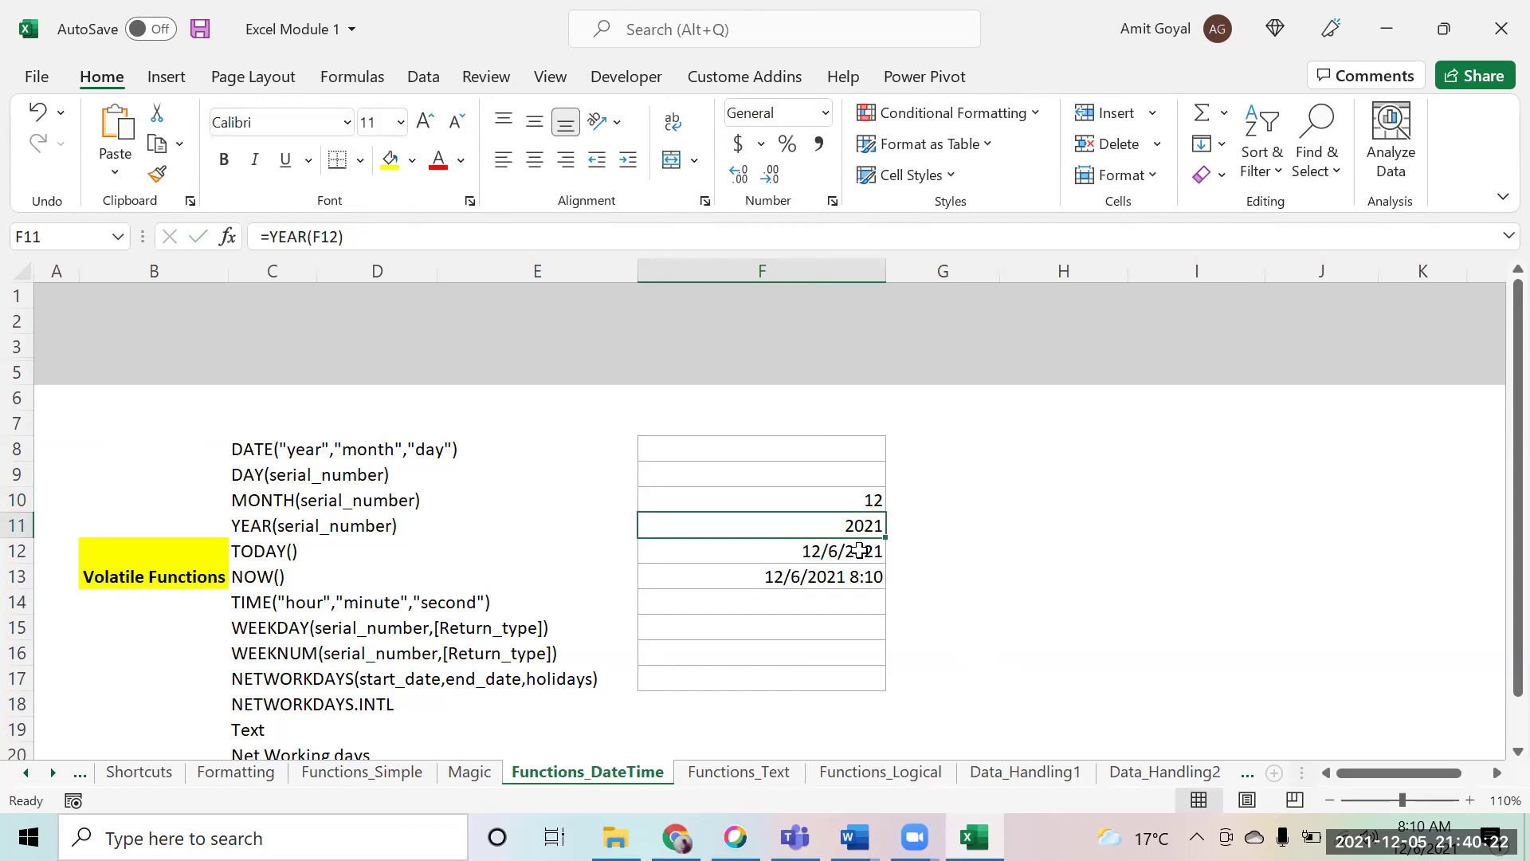
Enter the formula =DAY(F12) in F9, in the DAY row.
key("Up")
key("Up")
type("=day")
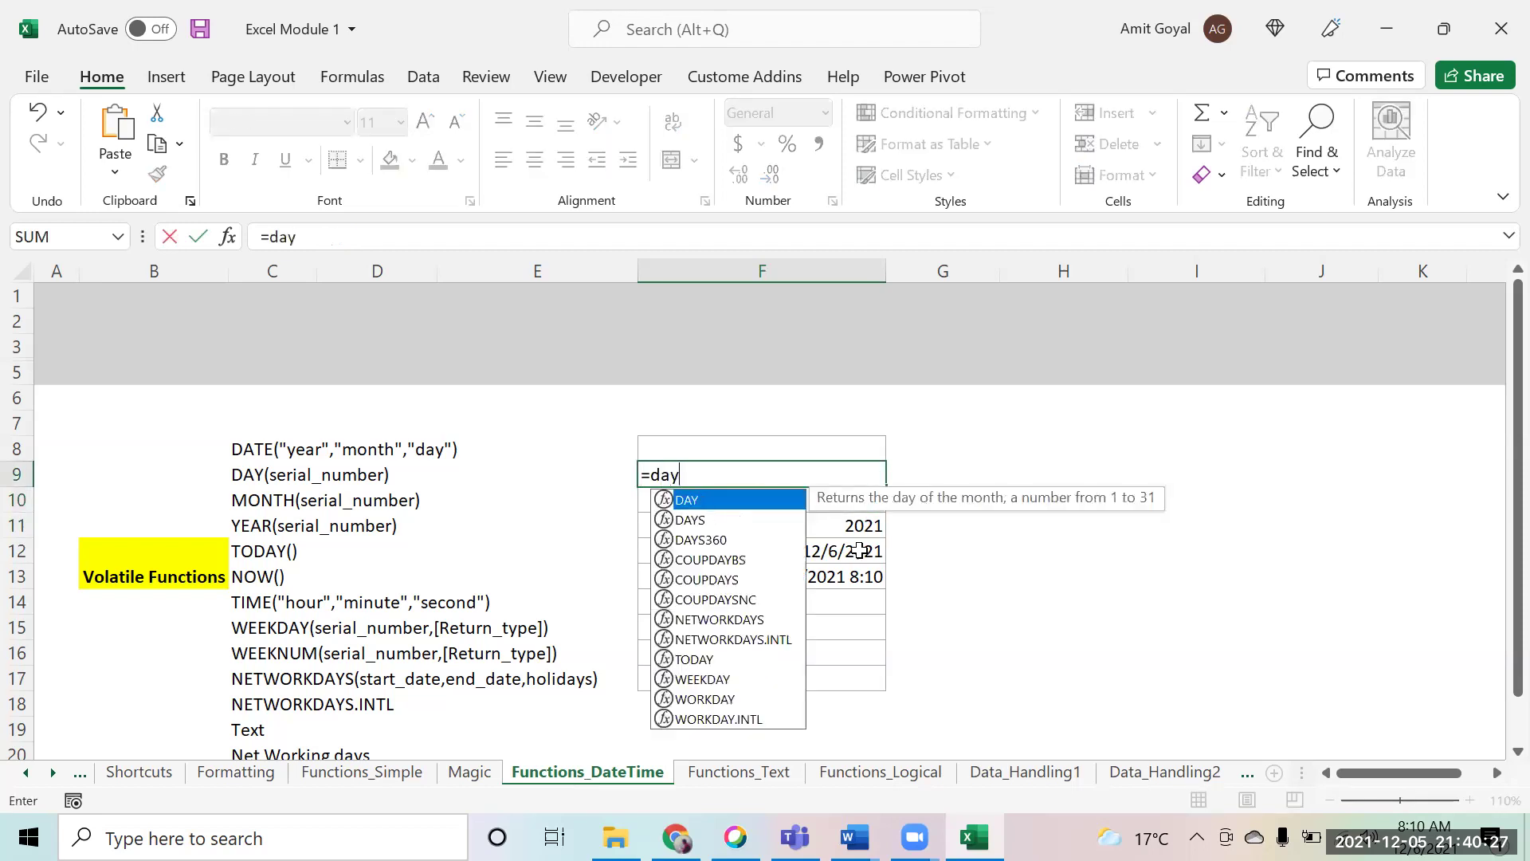
key("Tab")
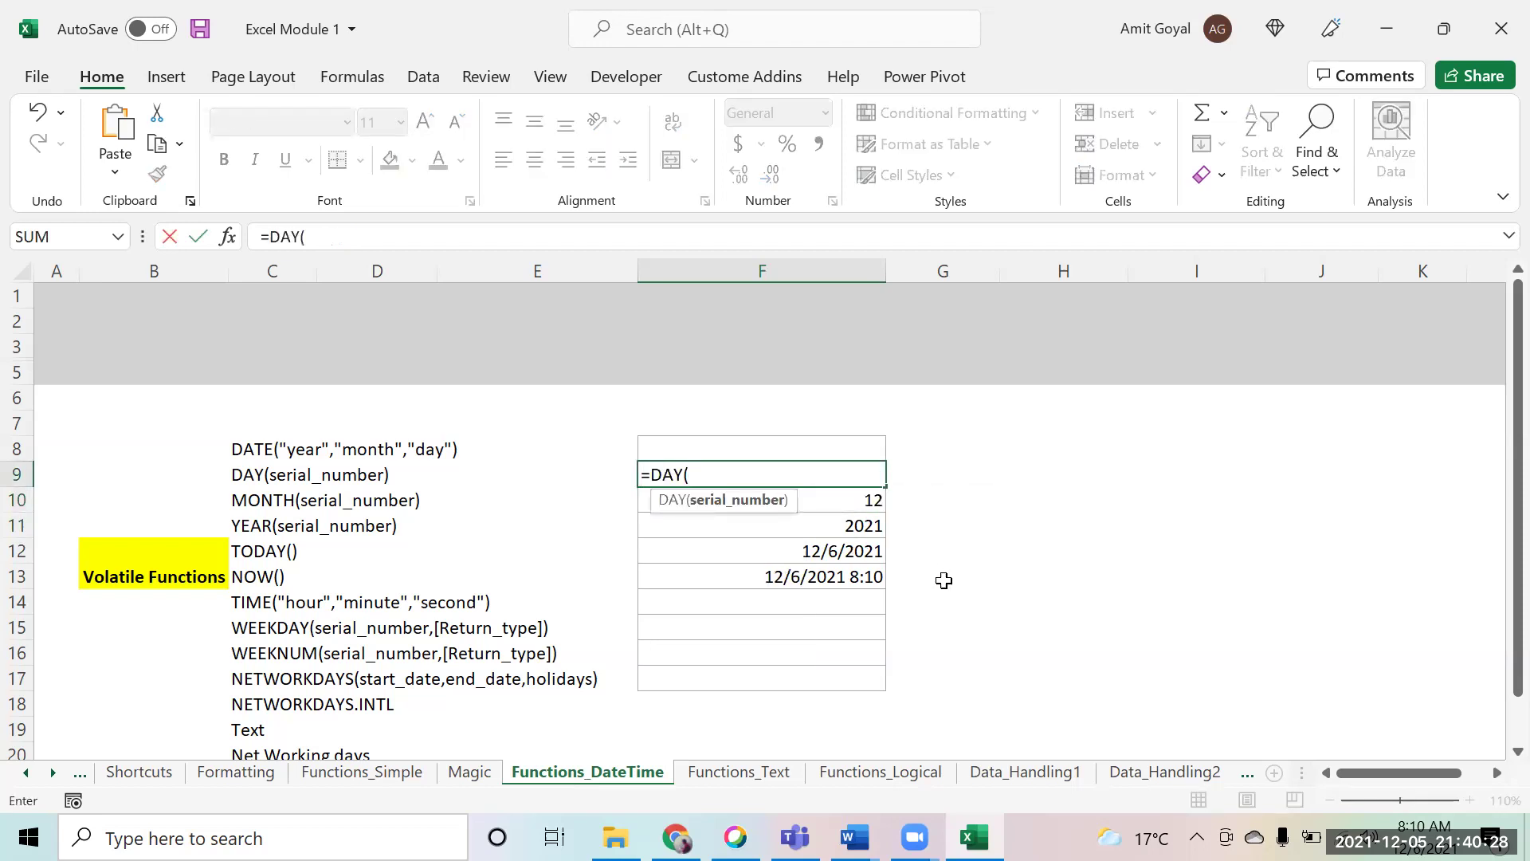
left_click(836, 550)
type(")")
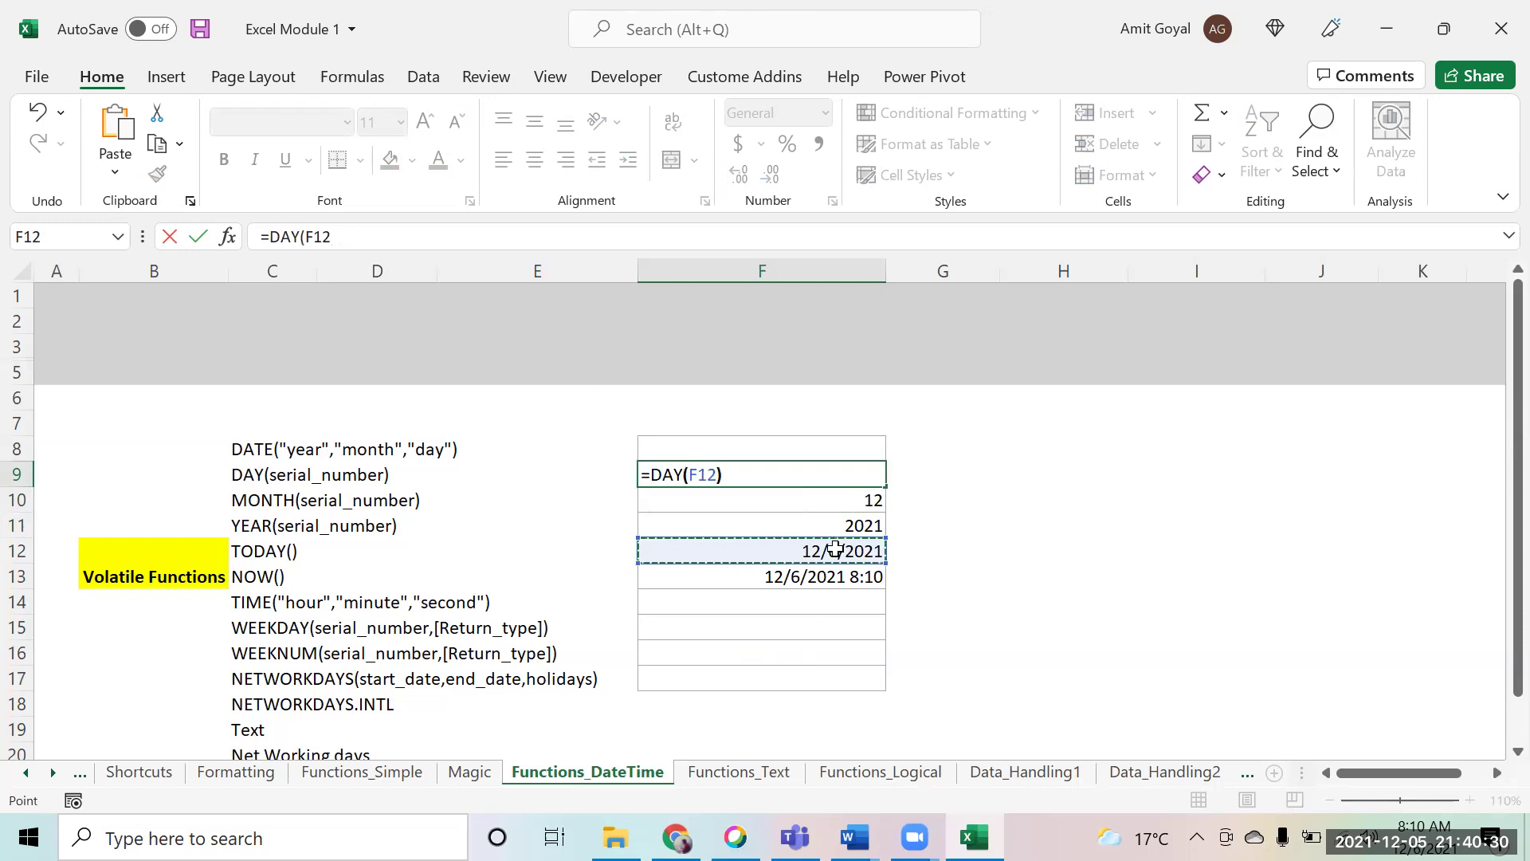
key("Return")
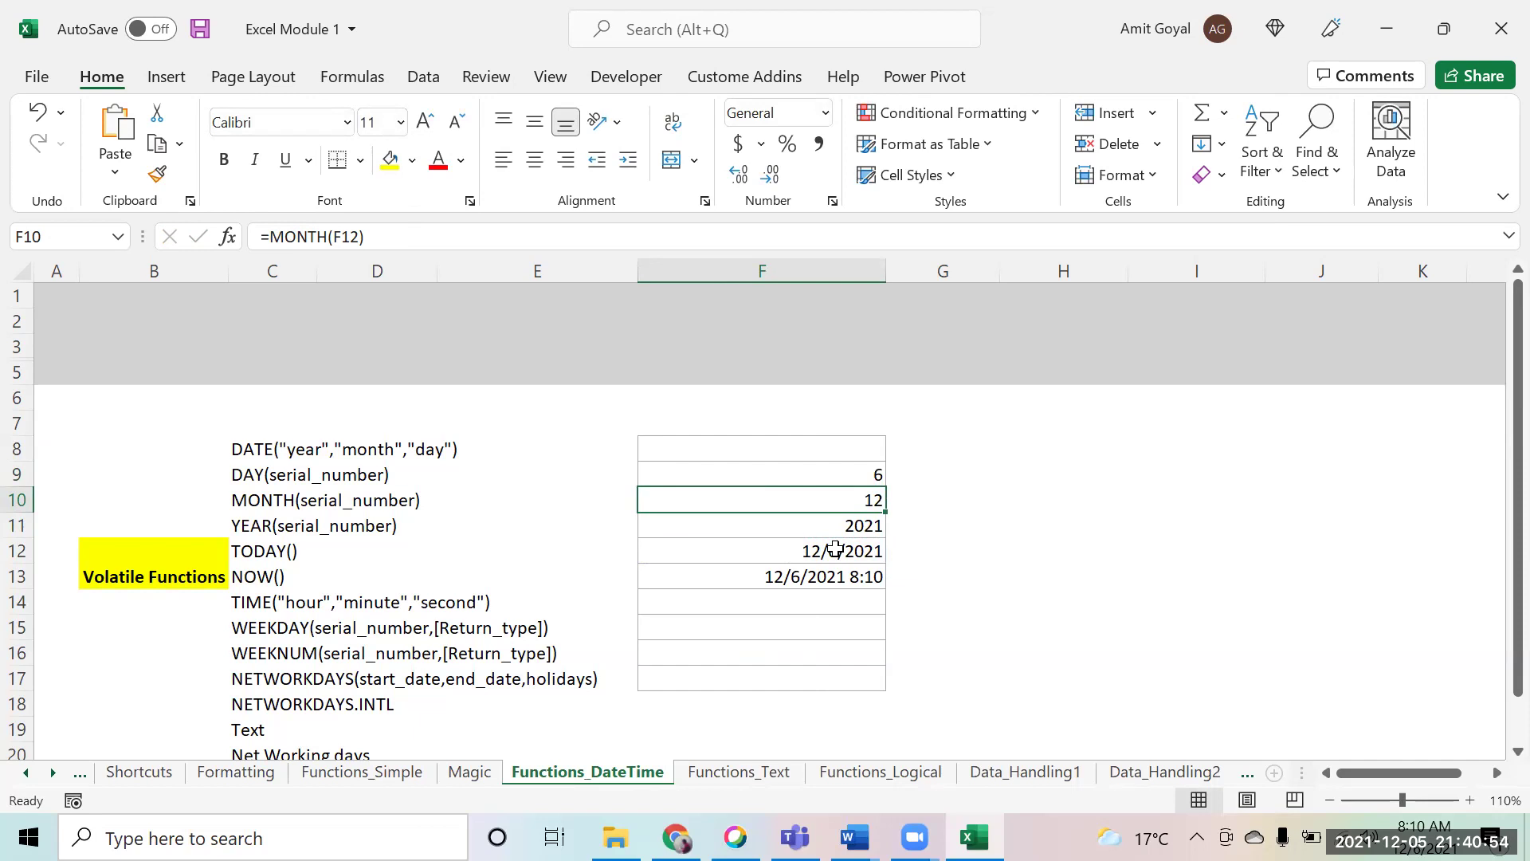
Review the DAY, MONTH and YEAR formulas and their results in F9:F11.
key("Down")
key("Down")
key("Up")
key("Up")
key("Up")
key("Up")
key("Down")
key("Down")
key("Down")
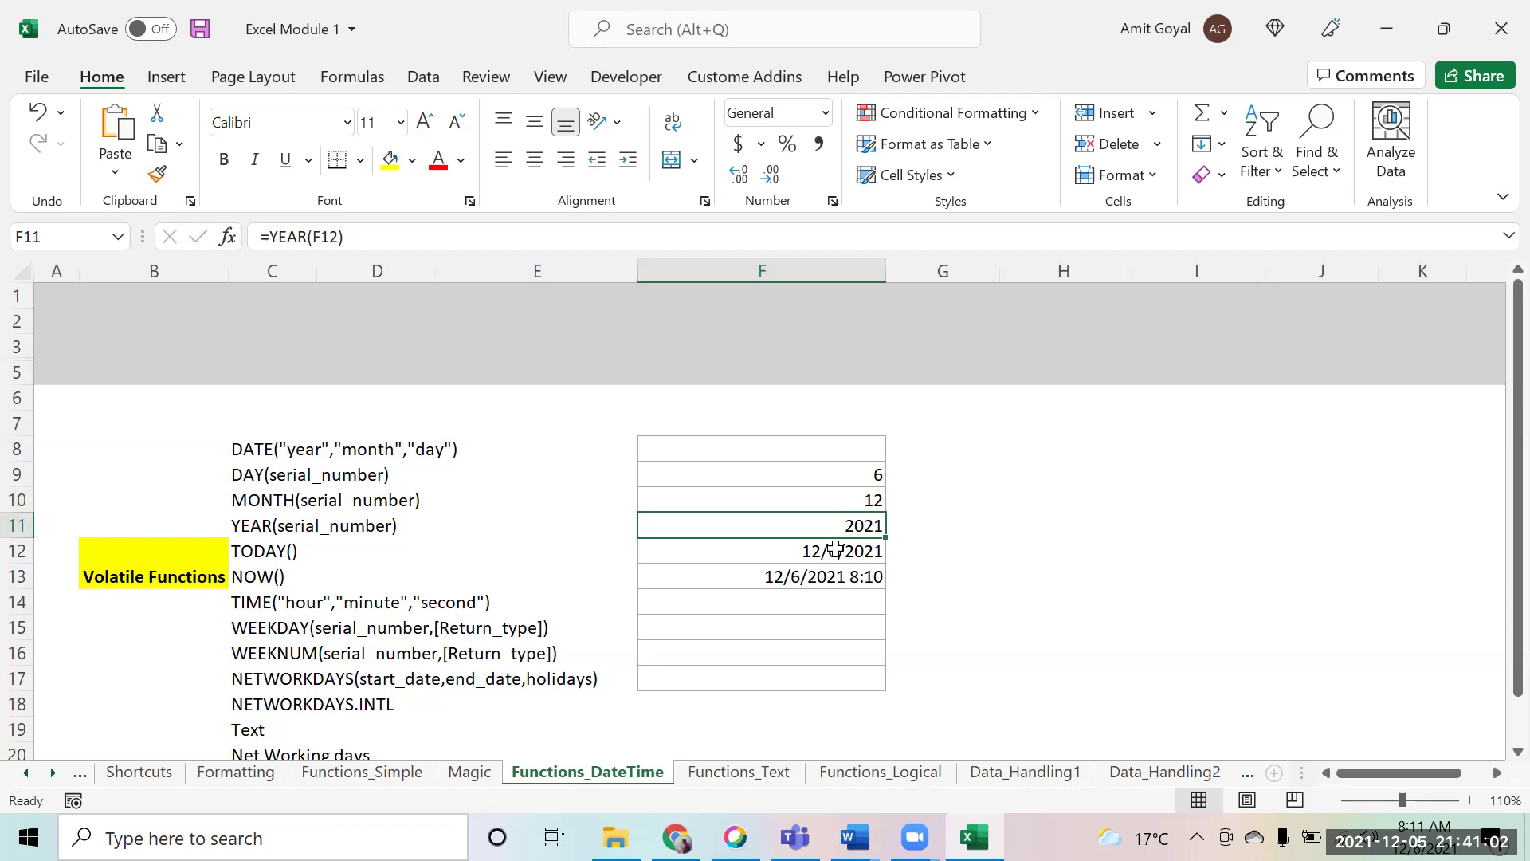
Enter 2020, 5 and 25 in H8, I8 and J8 as the year, month and day.
key("Up")
key("Up")
key("Up")
key("Right")
key("Right")
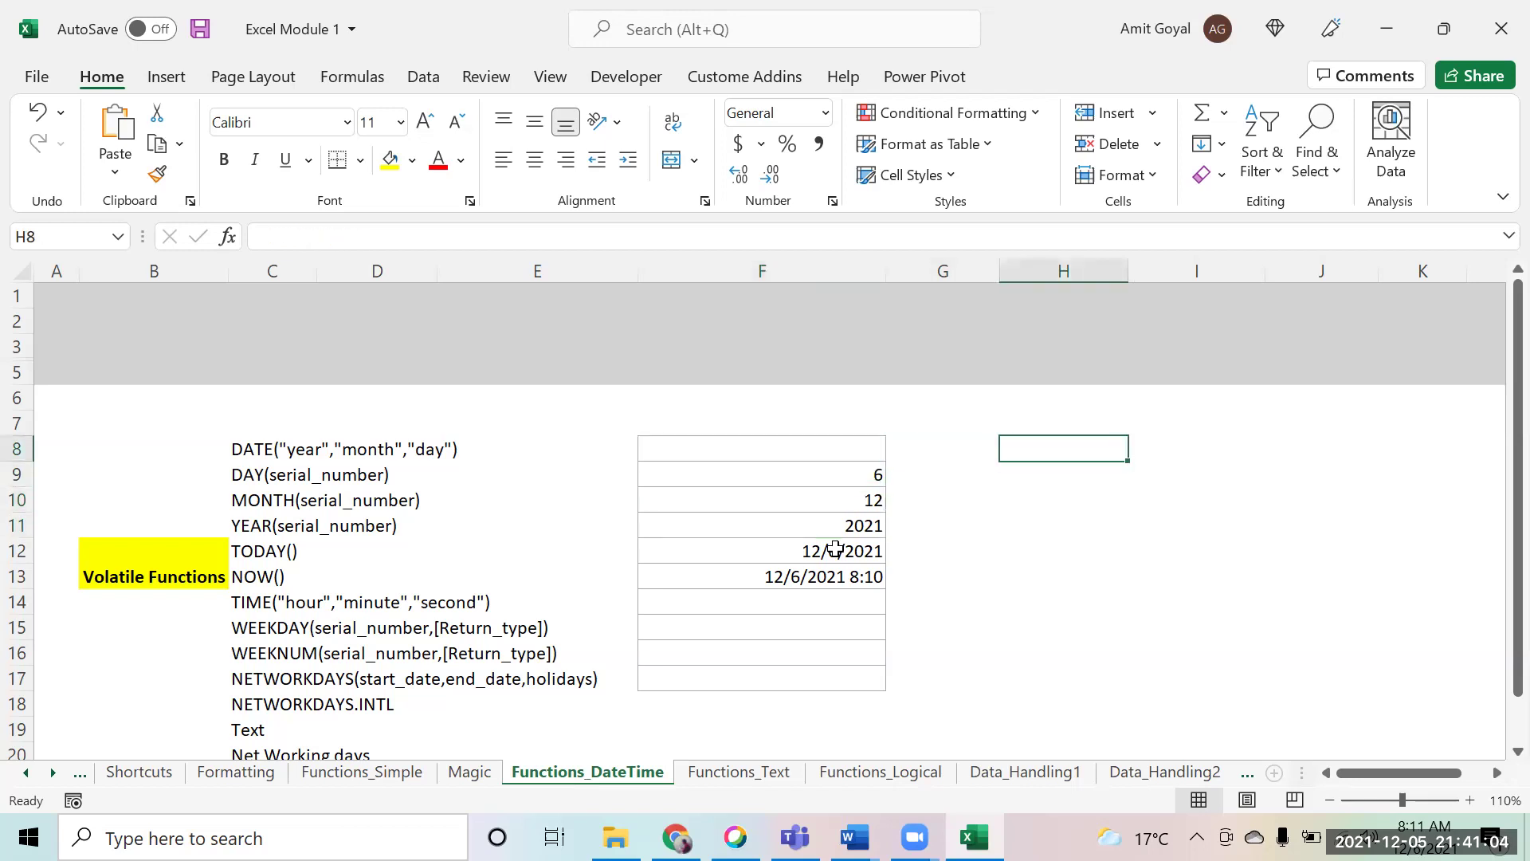
type("20")
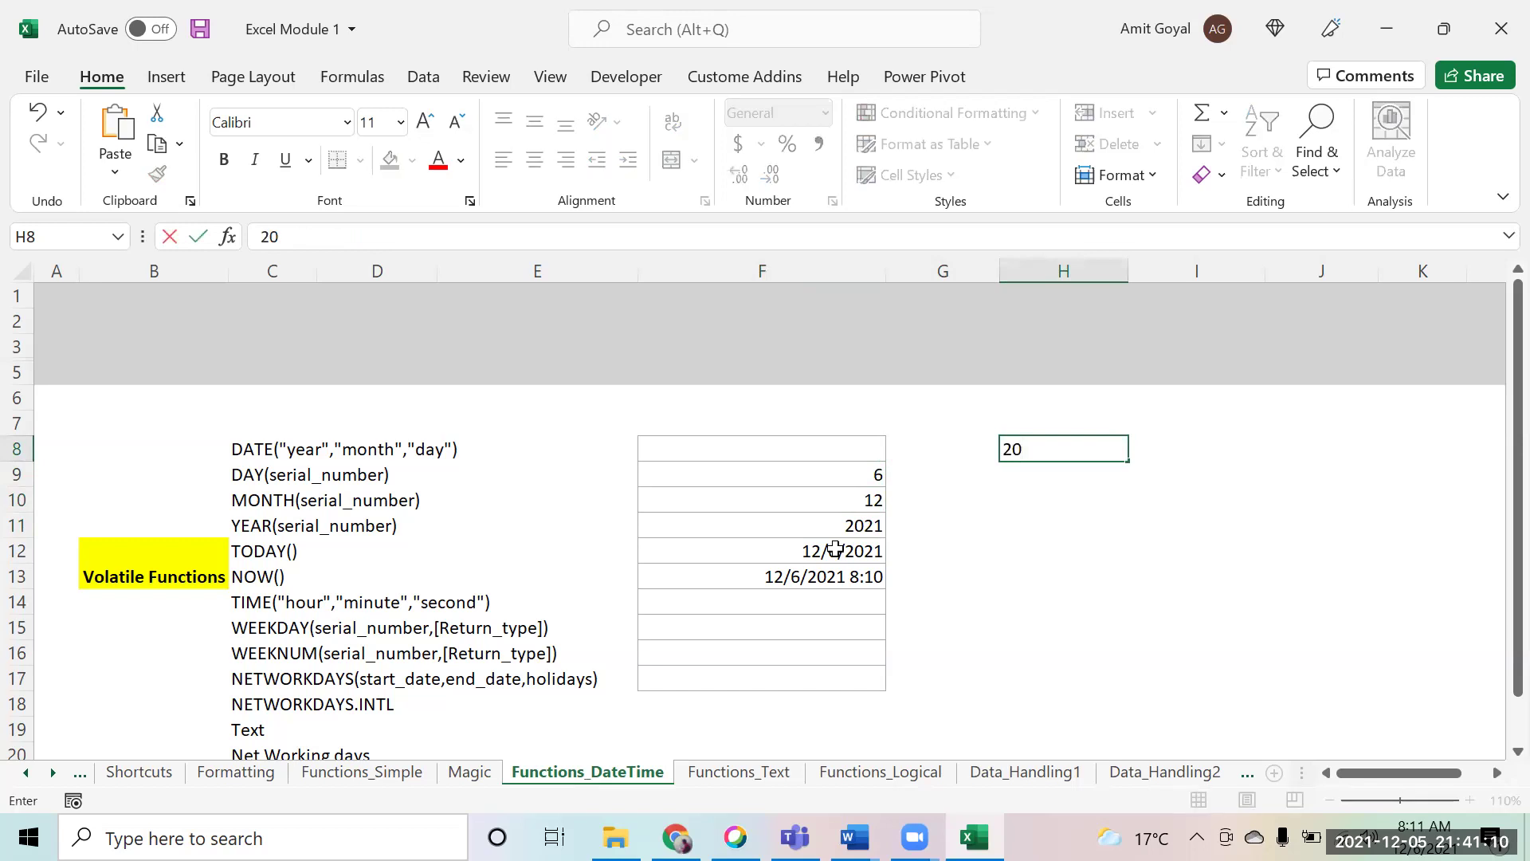
type("20")
key("Tab")
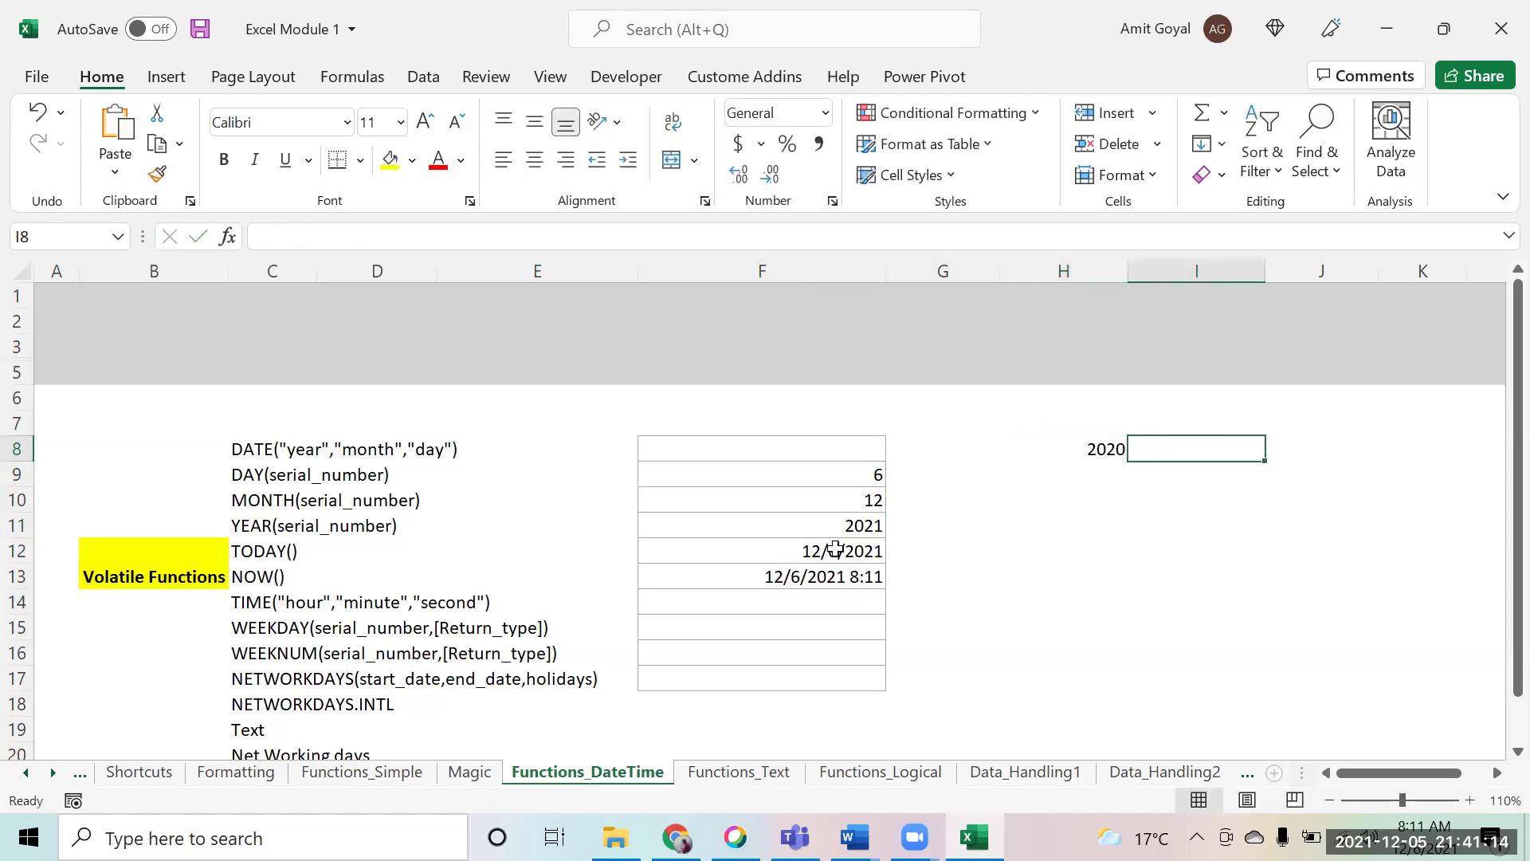
type("5")
key("Tab")
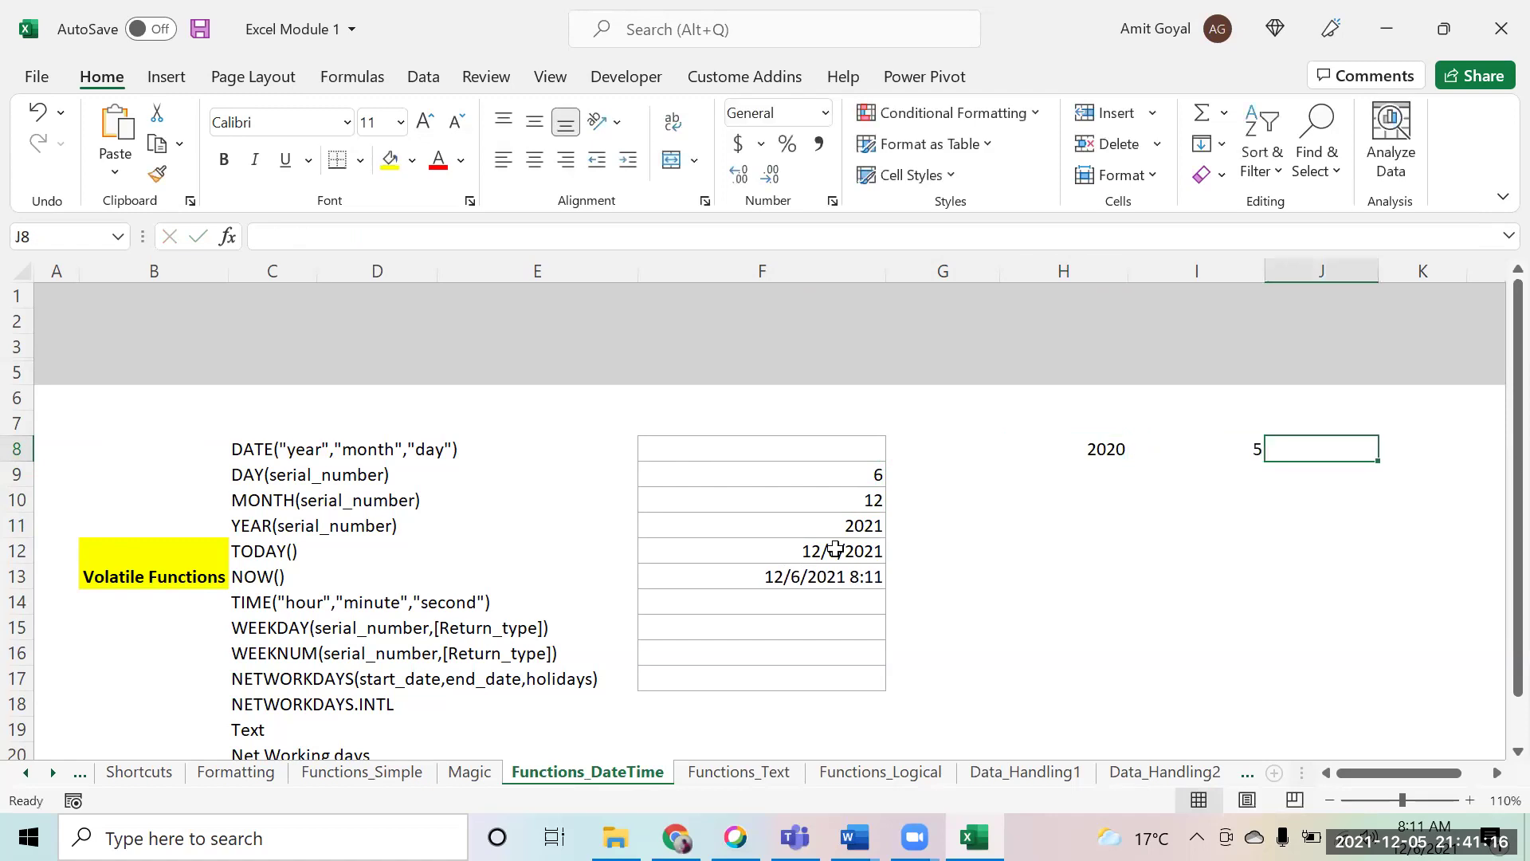
type("25")
key("Return")
key("Up")
key("Left")
key("Left")
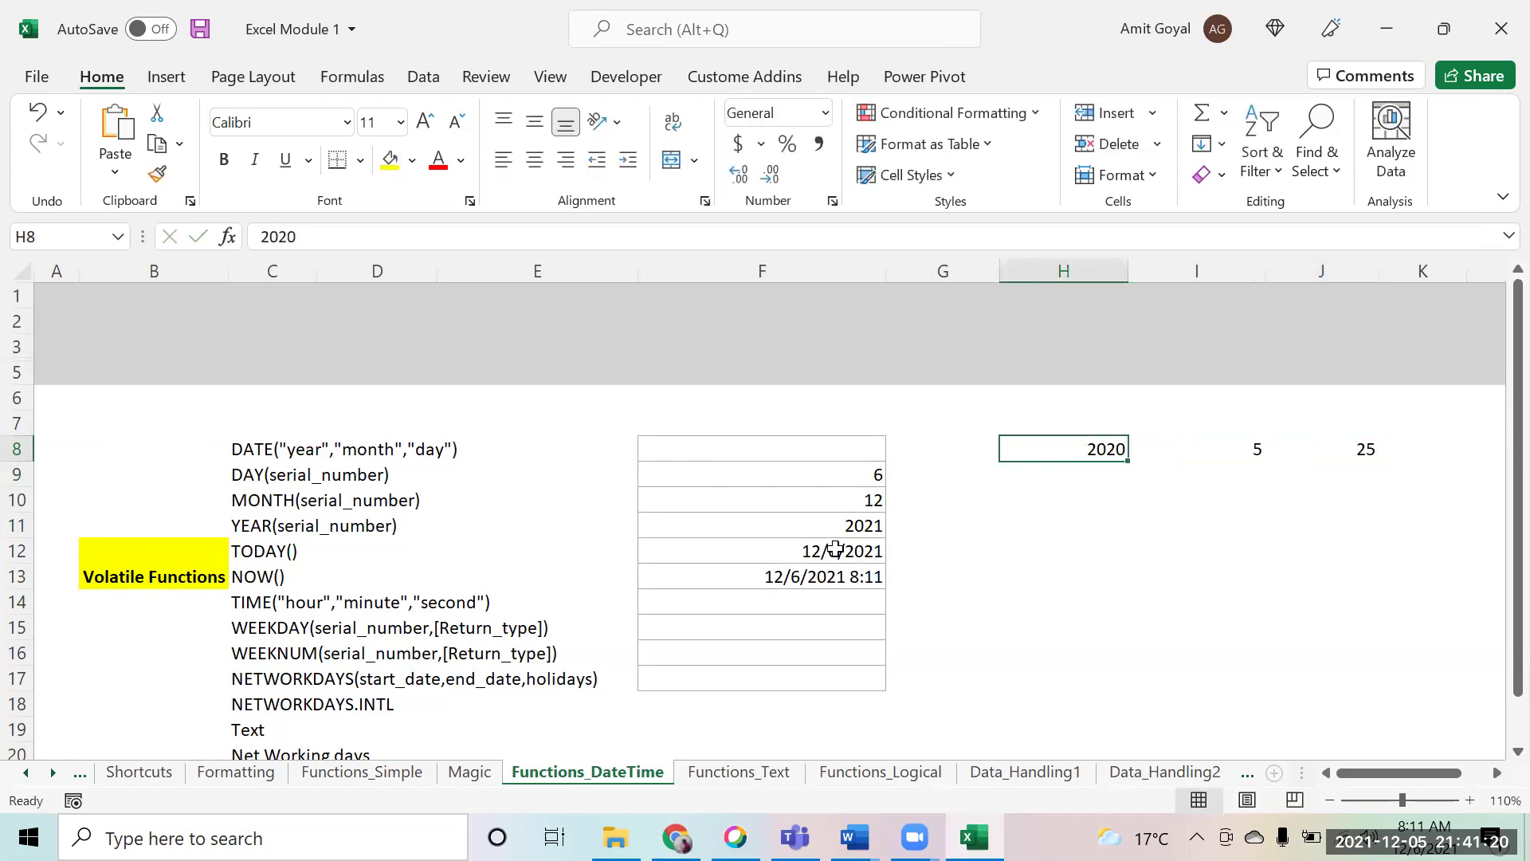
key("shift+Right")
key("shift+Right")
key("ctrl+c")
Enter a DATE formula in F8 that combines the year in H8, the month in I8 and the day in J8.
key("Left")
key("Left")
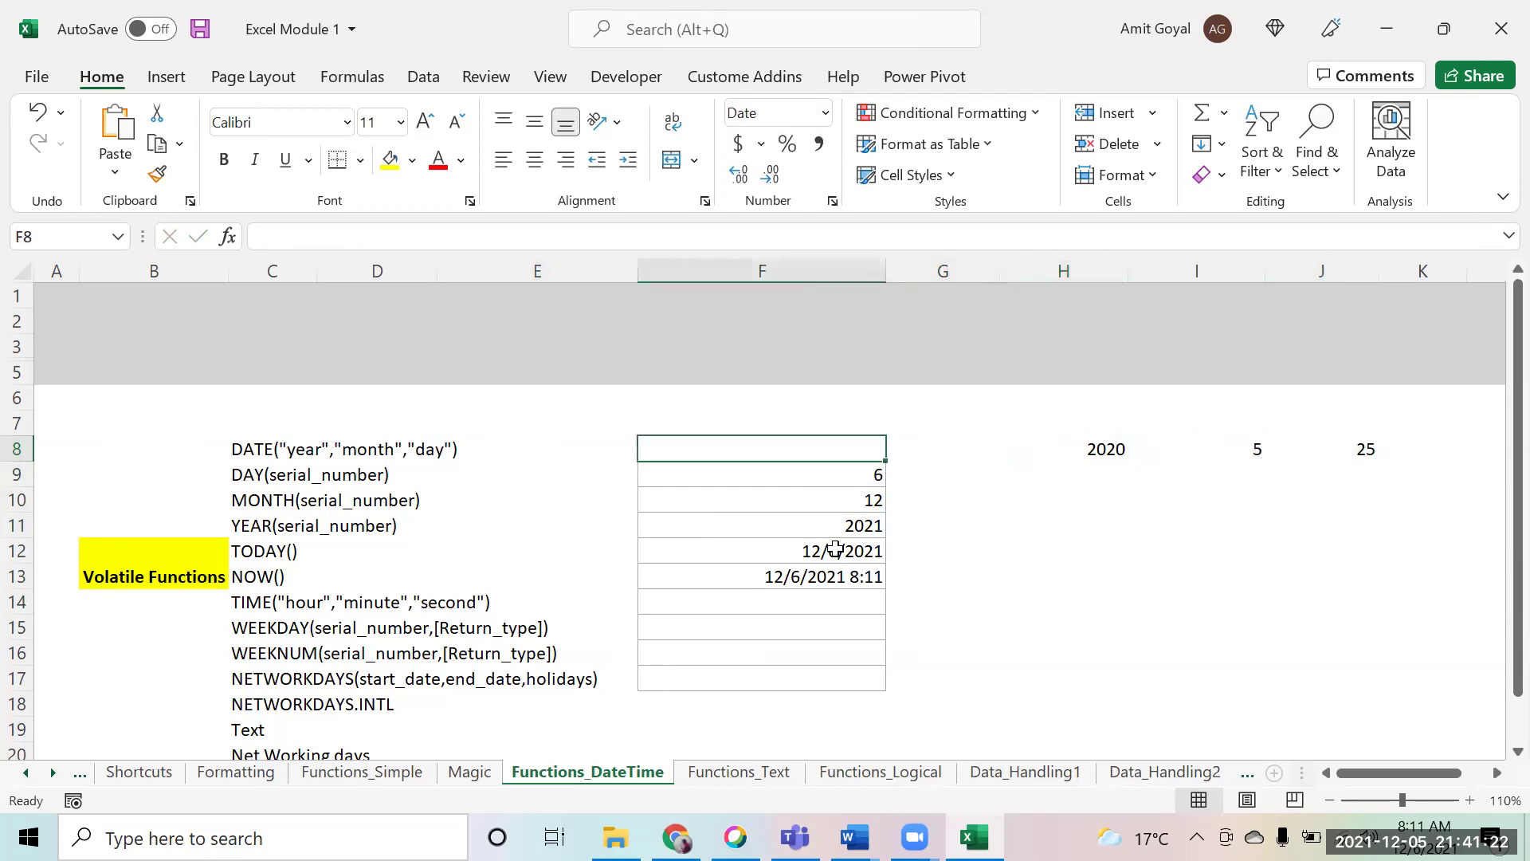
type("=date")
key("Tab")
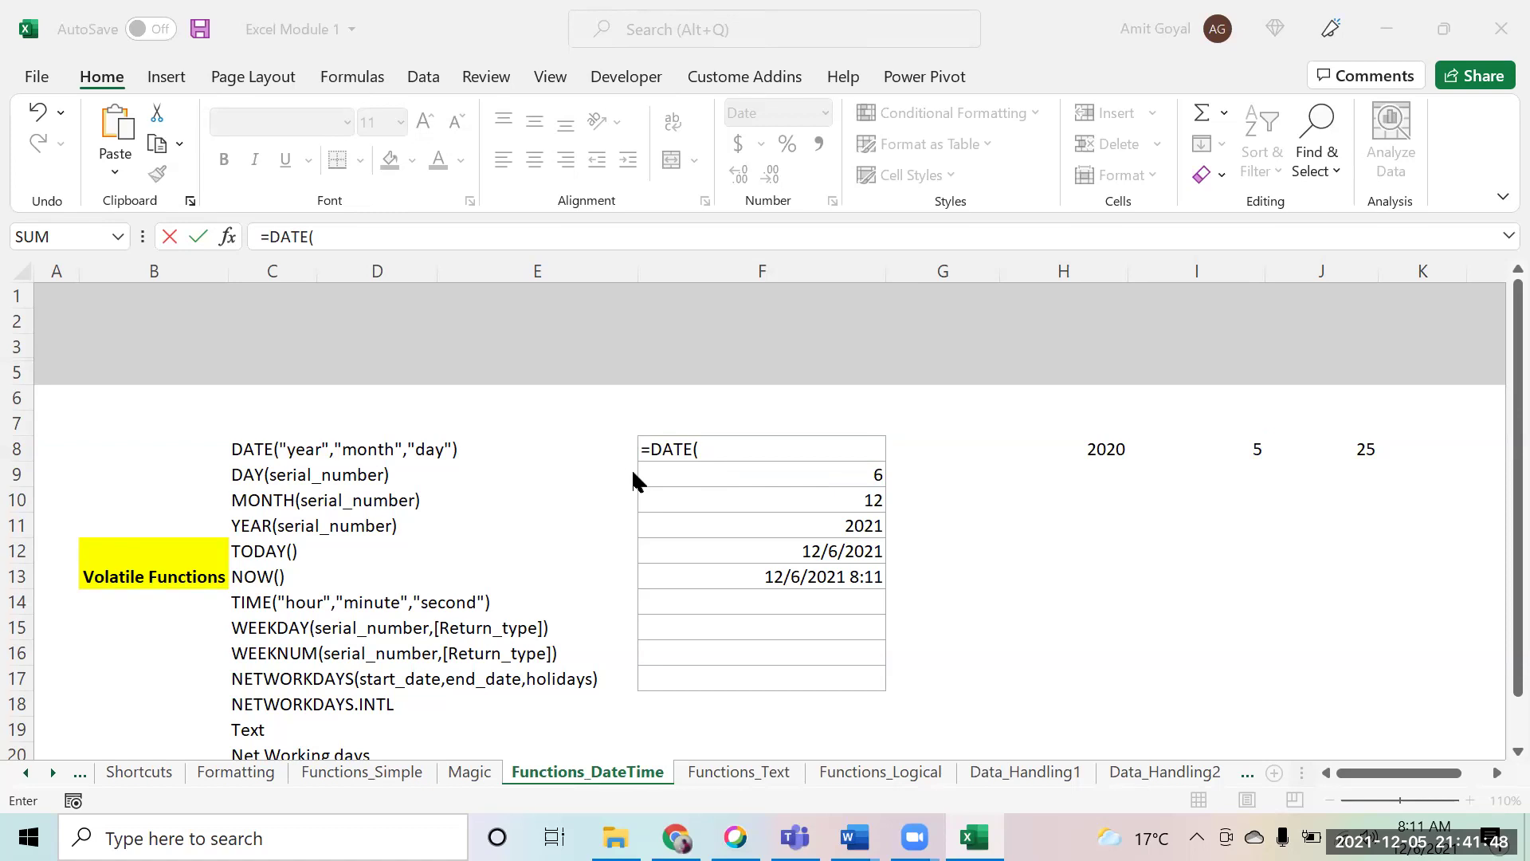
left_click(754, 446)
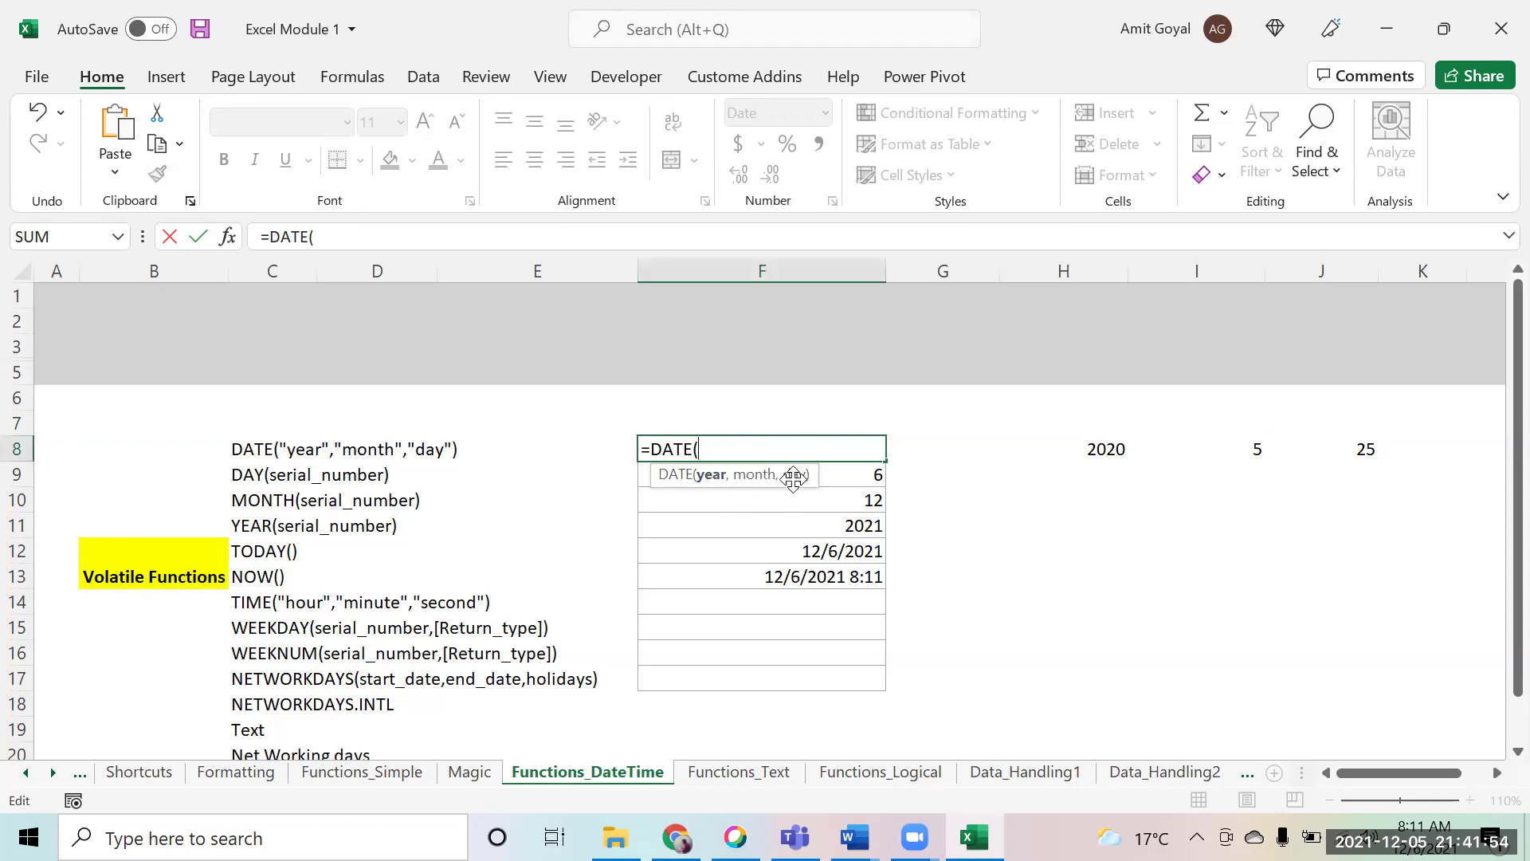
left_click(1073, 440)
type(",")
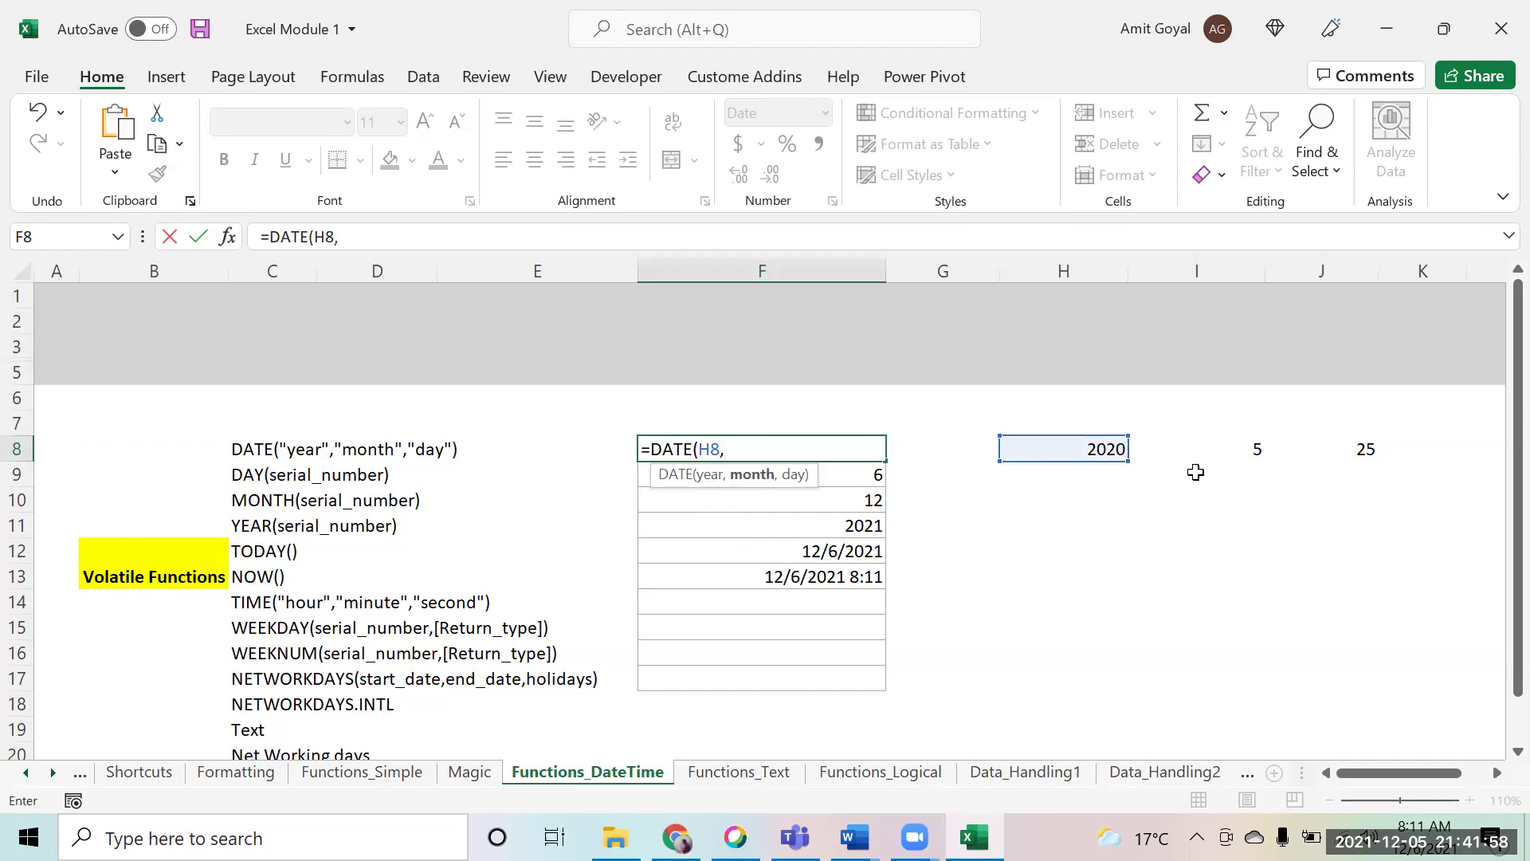
left_click(1239, 449)
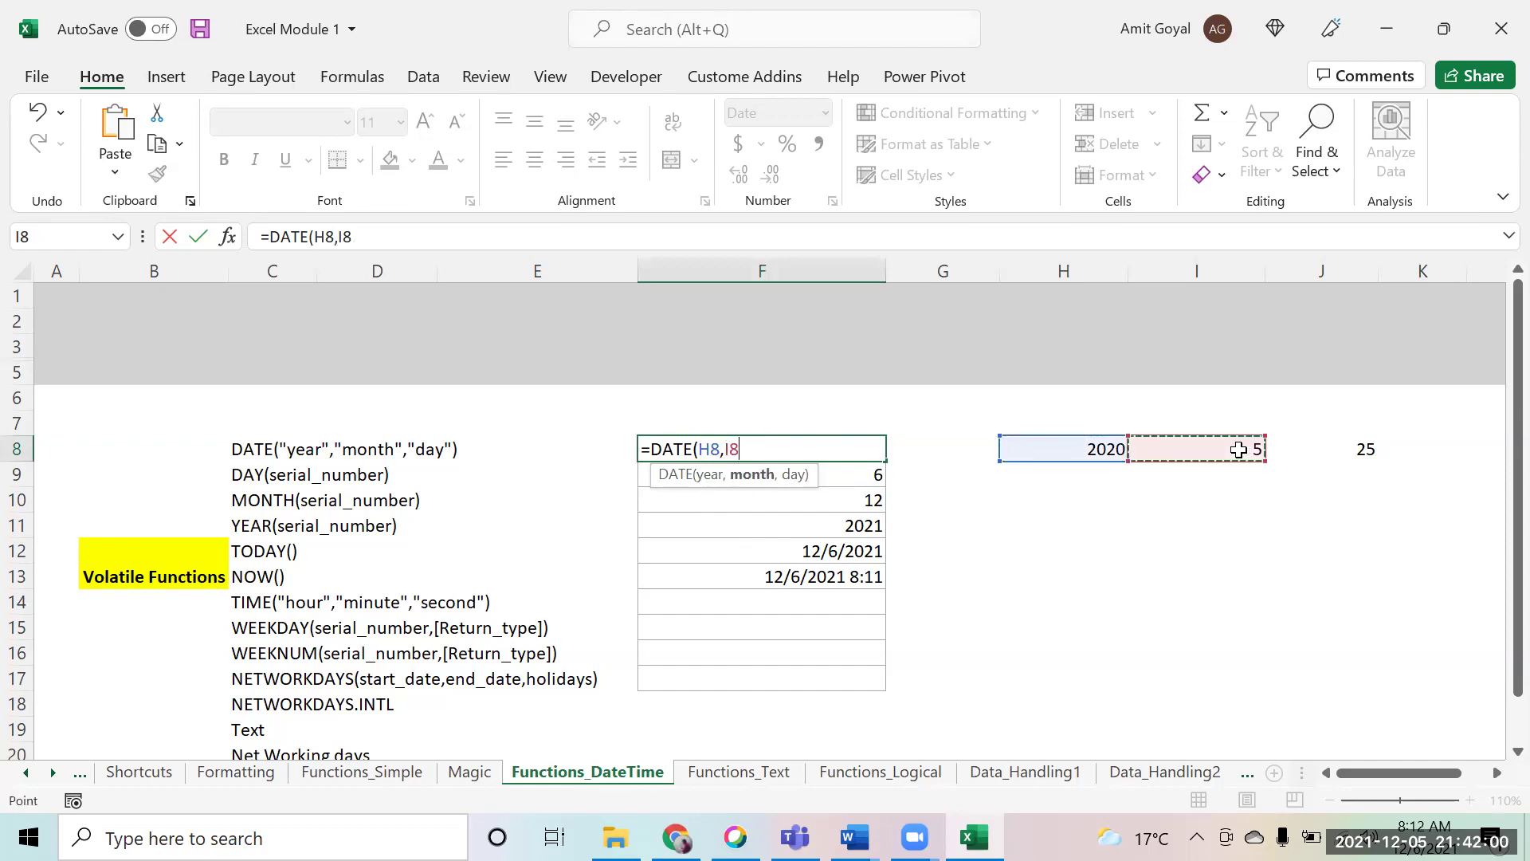
type(",")
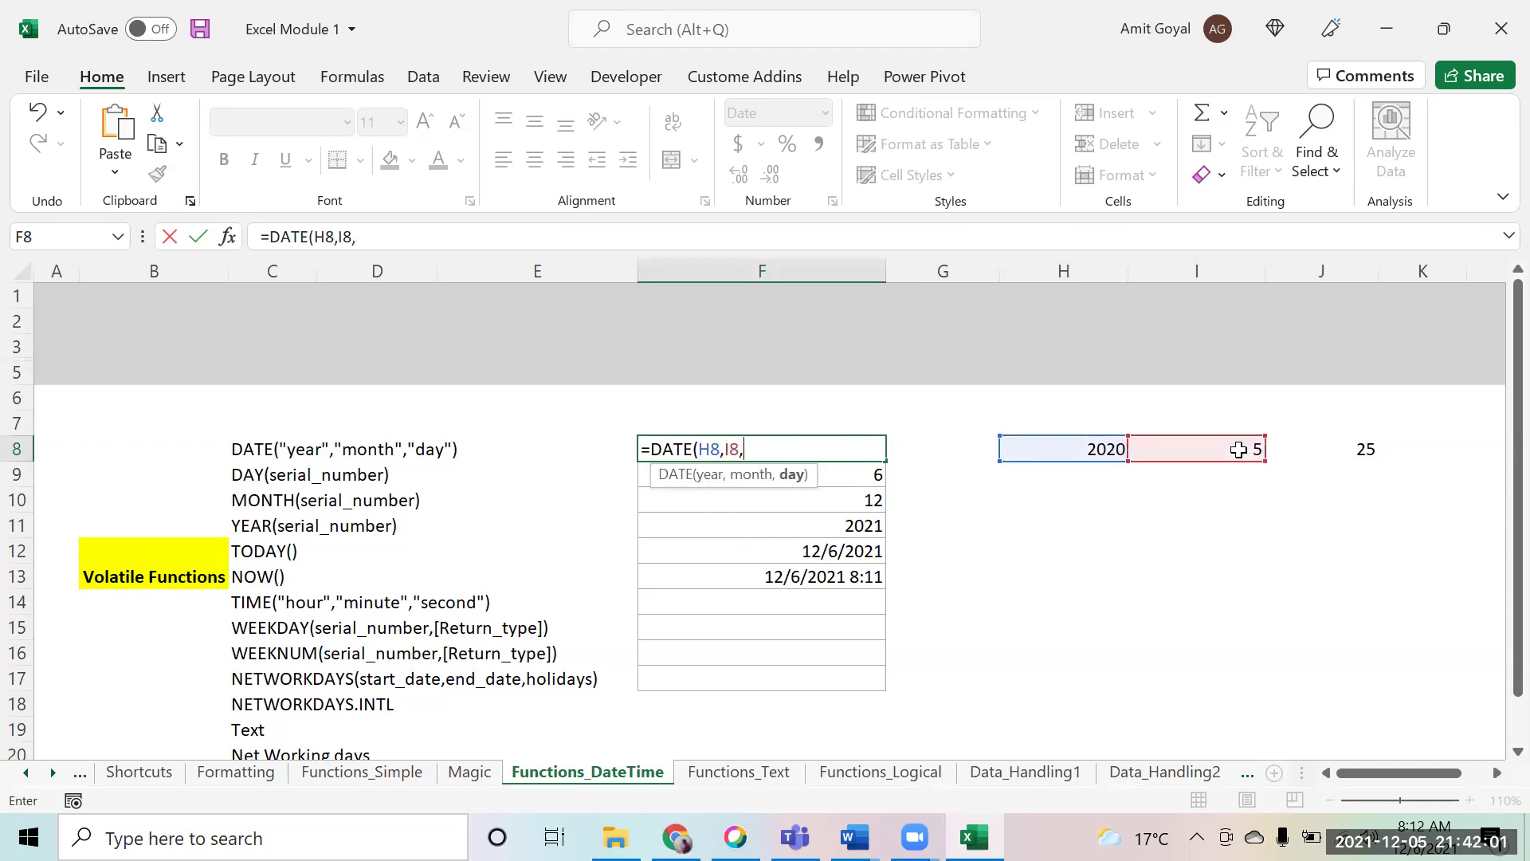
left_click(1342, 447)
key("Return")
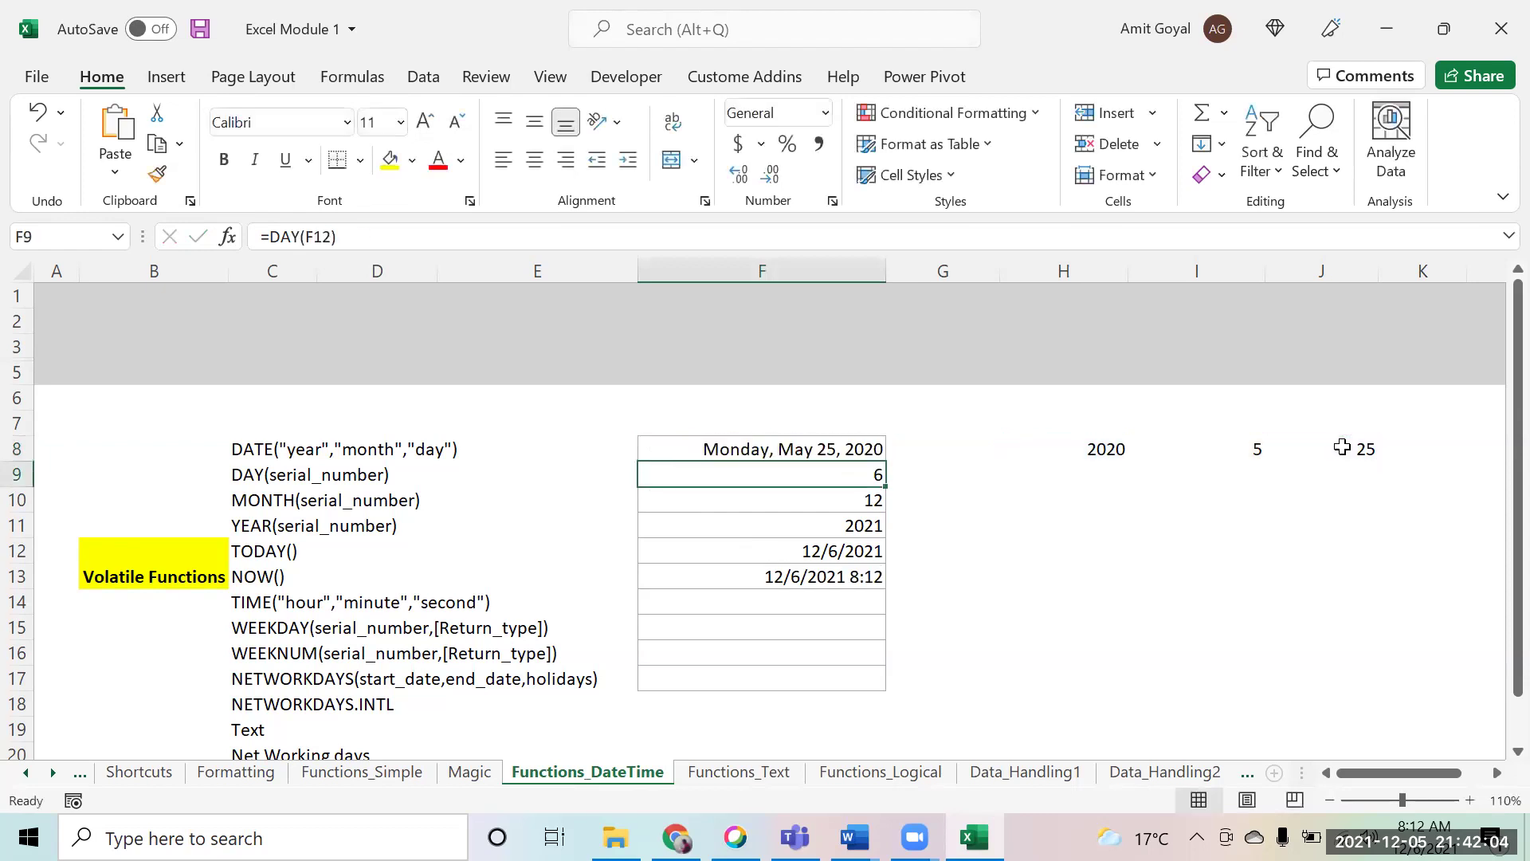
Check the DATE formula in F8, and go to the WEEKDAY function entry in C15.
key("Up")
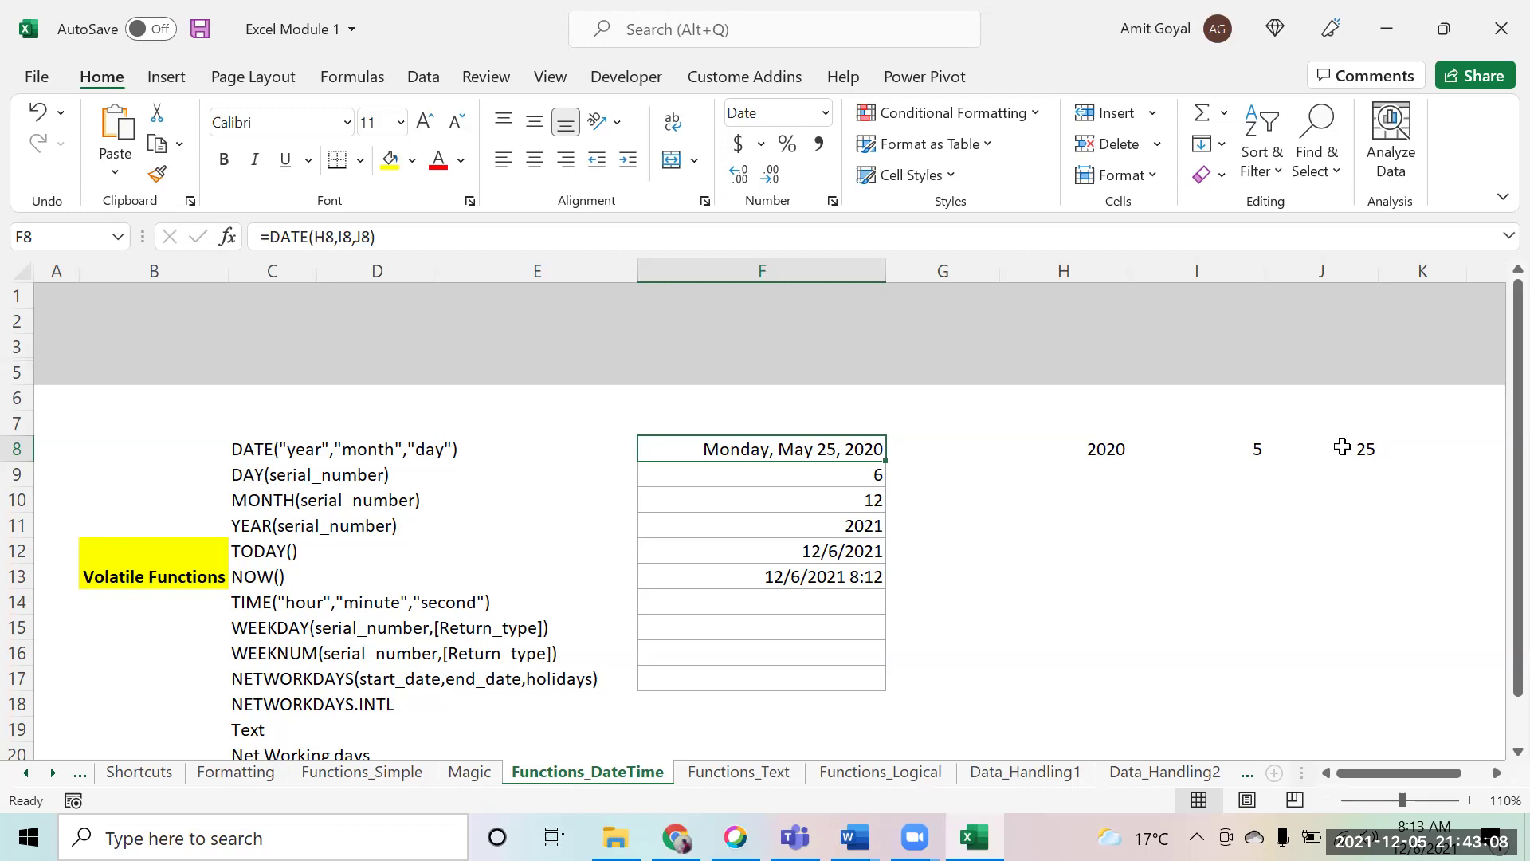
key("Down")
key("Down")
key("Down")
key("Down")
key("Down")
key("Down")
key("Down")
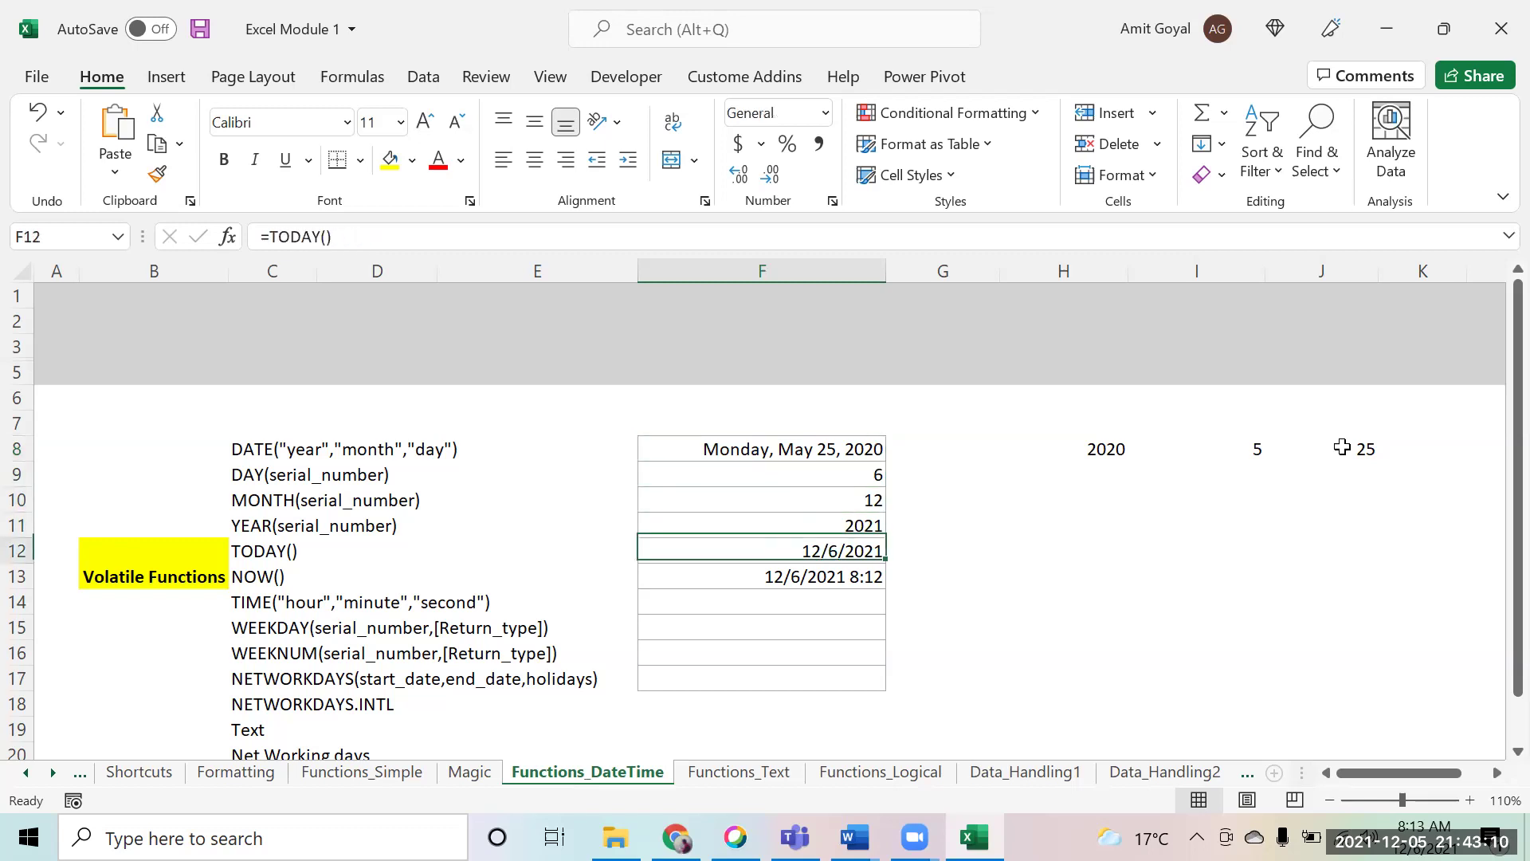
key("Left")
key("Left")
key("Left")
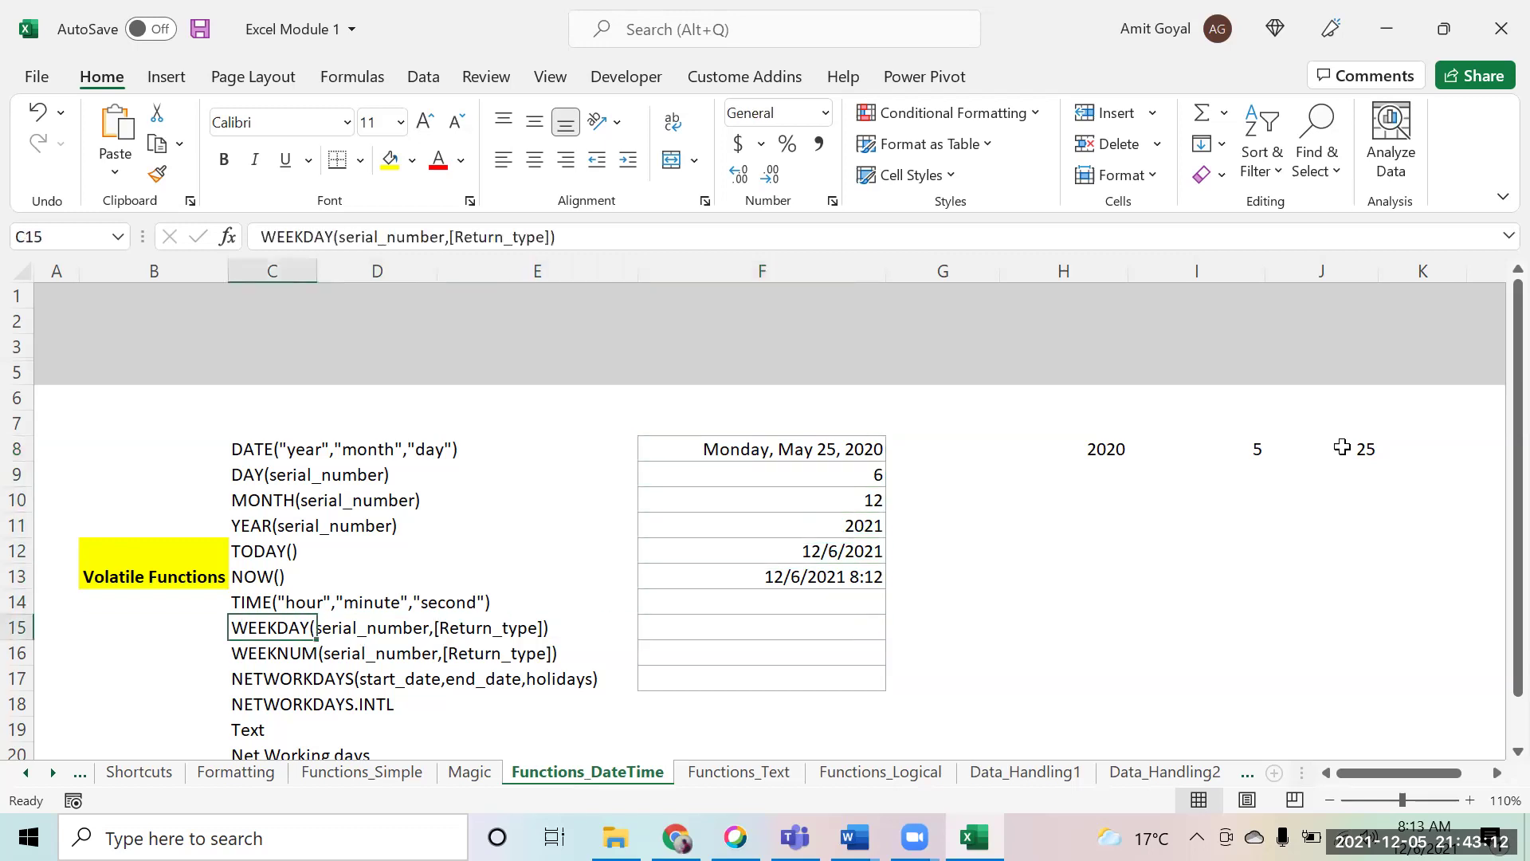
Start a WEEKDAY formula in F15 with today's date in F12 as the serial number.
key("Right")
key("Right")
key("Right")
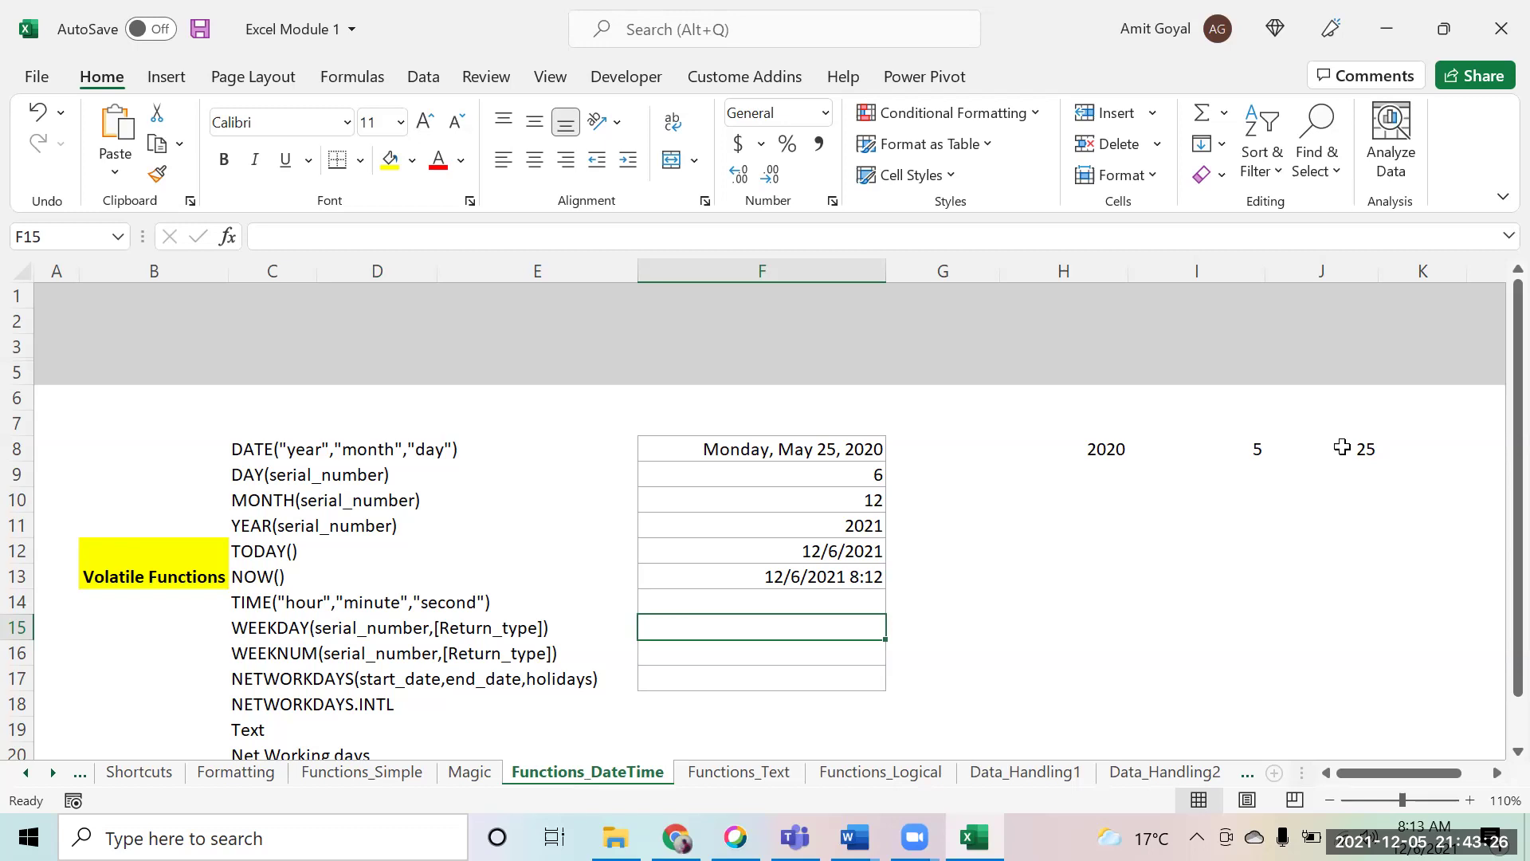
key("Left")
key("Left")
key("Right")
key("Right")
type("=we")
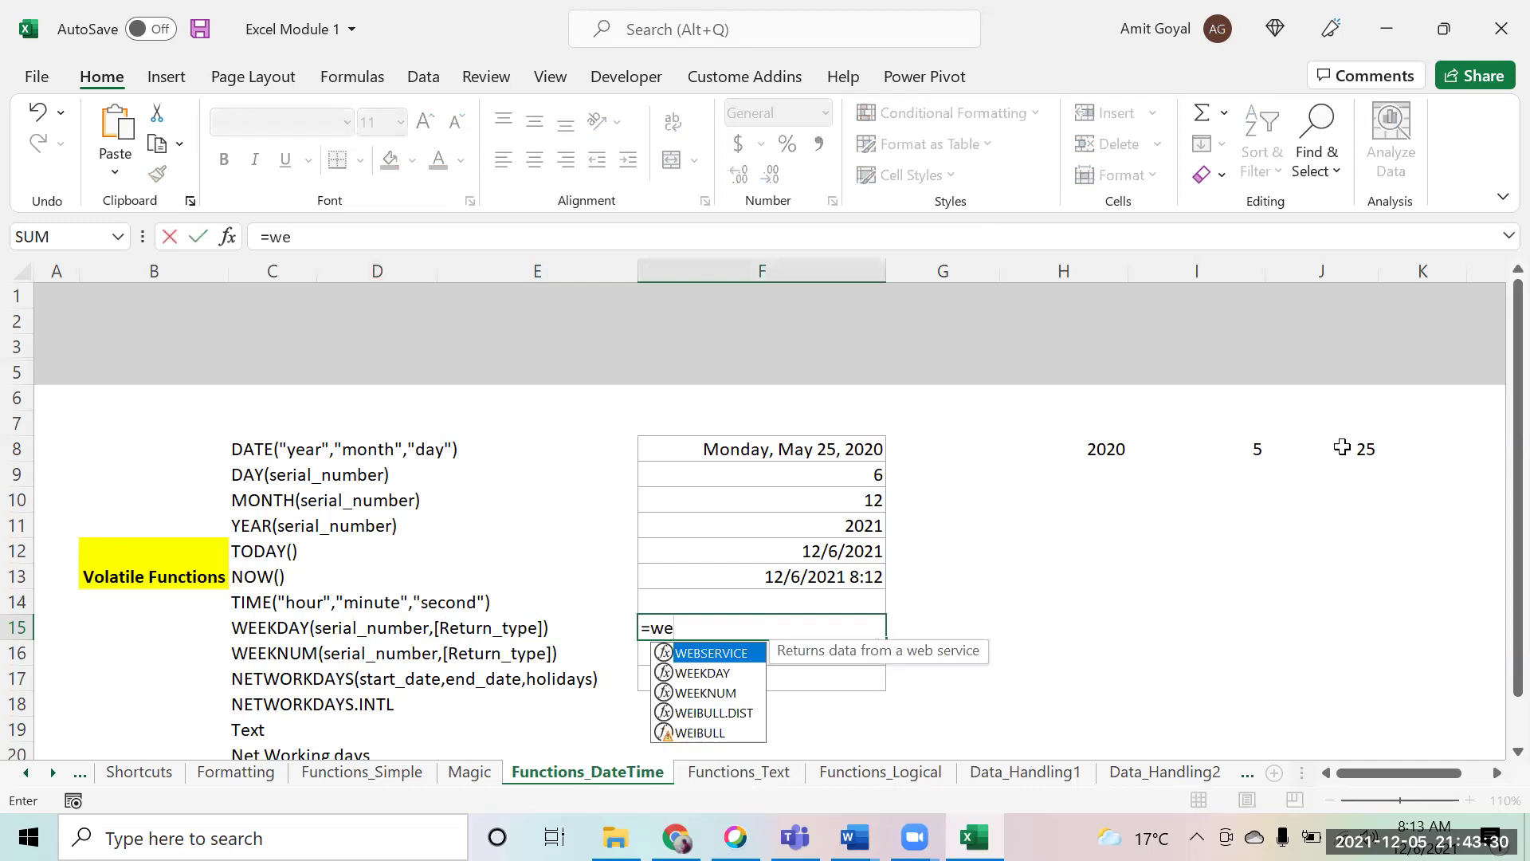
key("Down")
key("Tab")
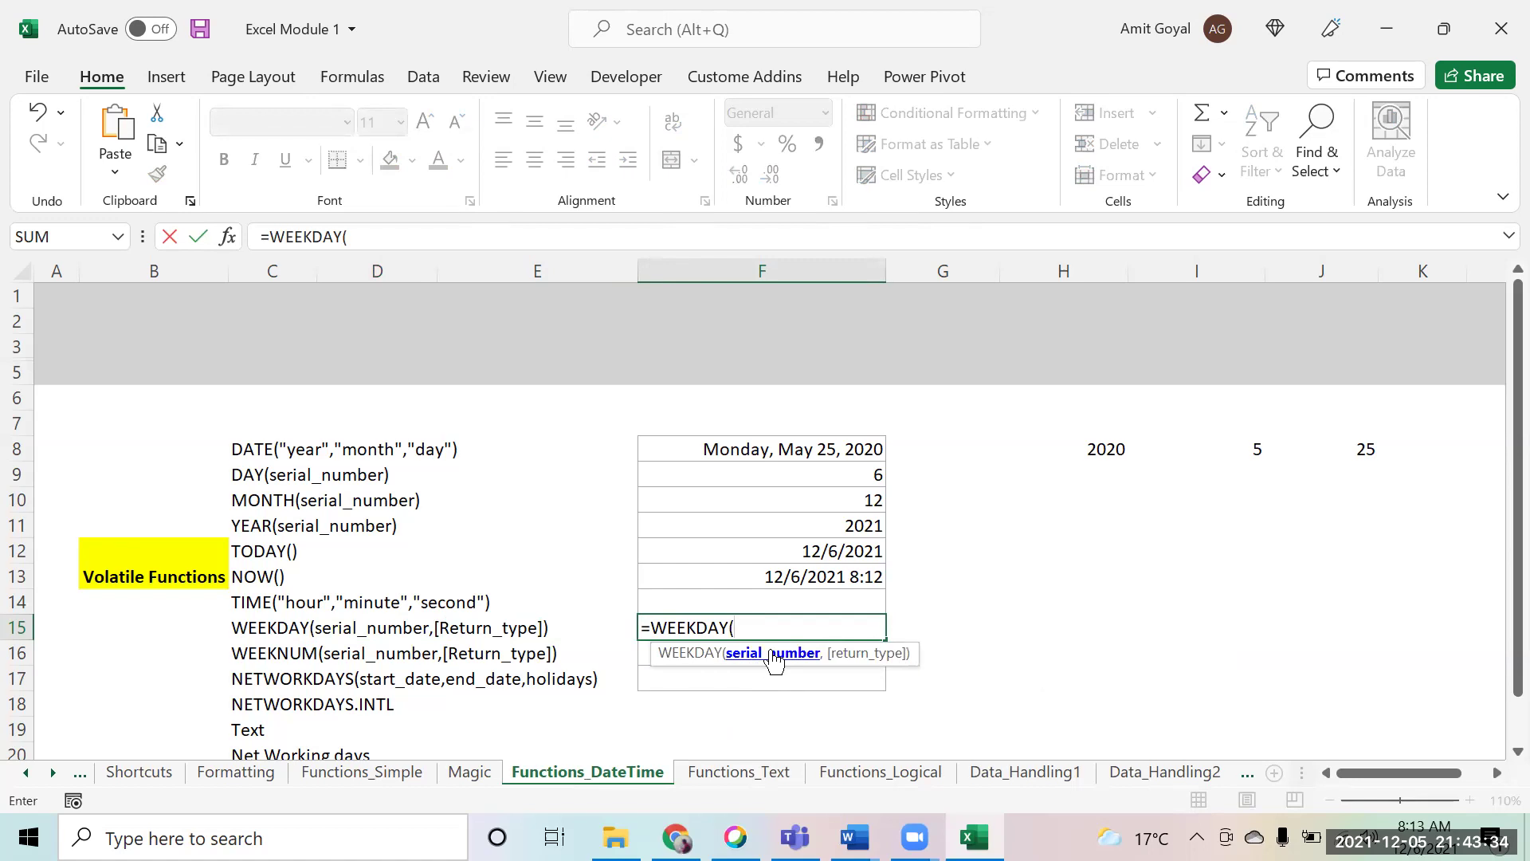
left_click(797, 545)
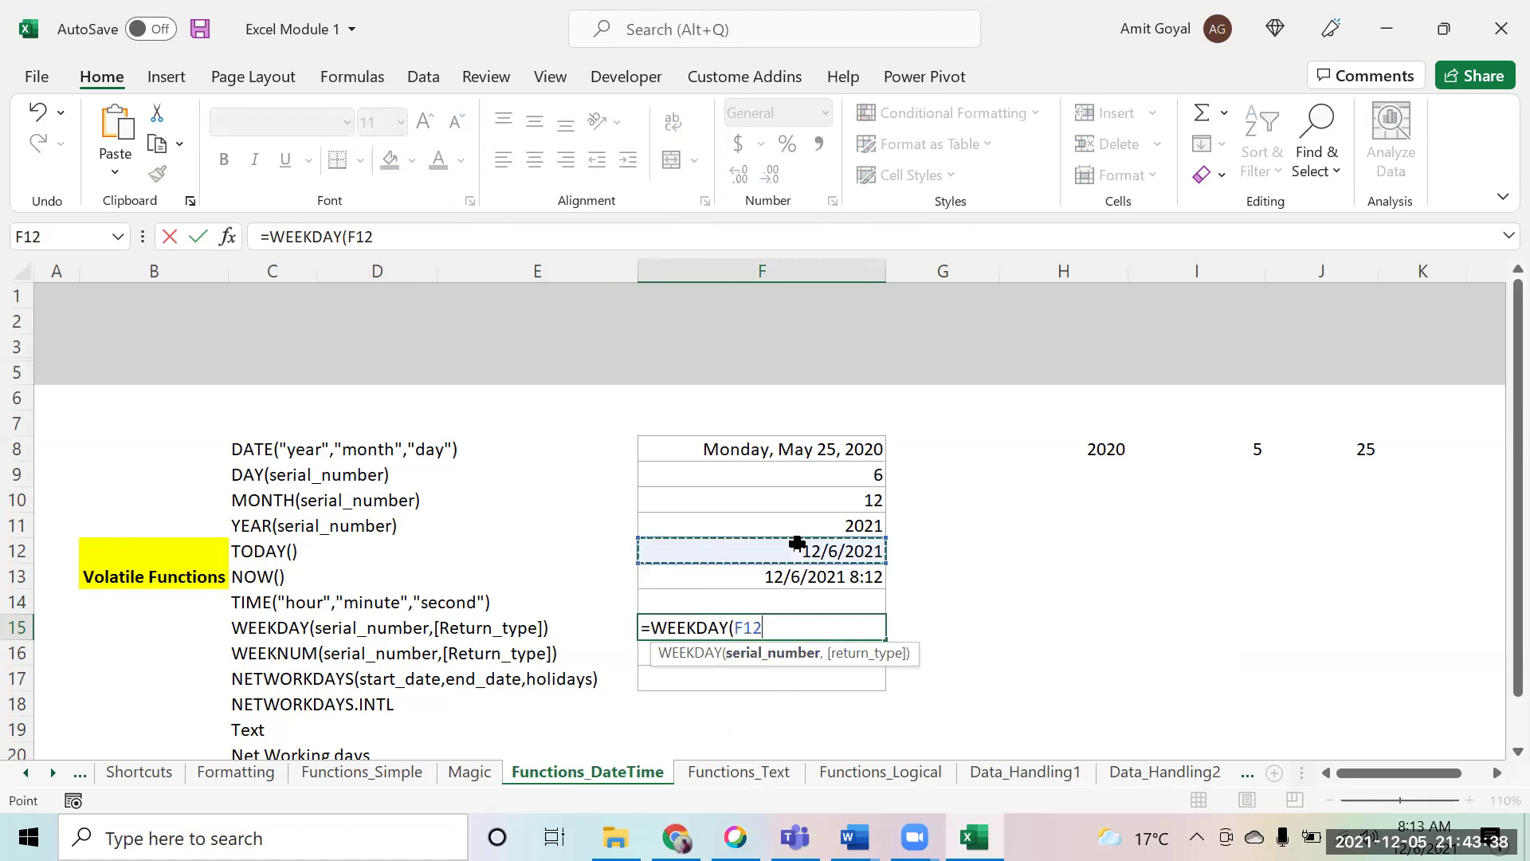
type(",")
key("BackSpace")
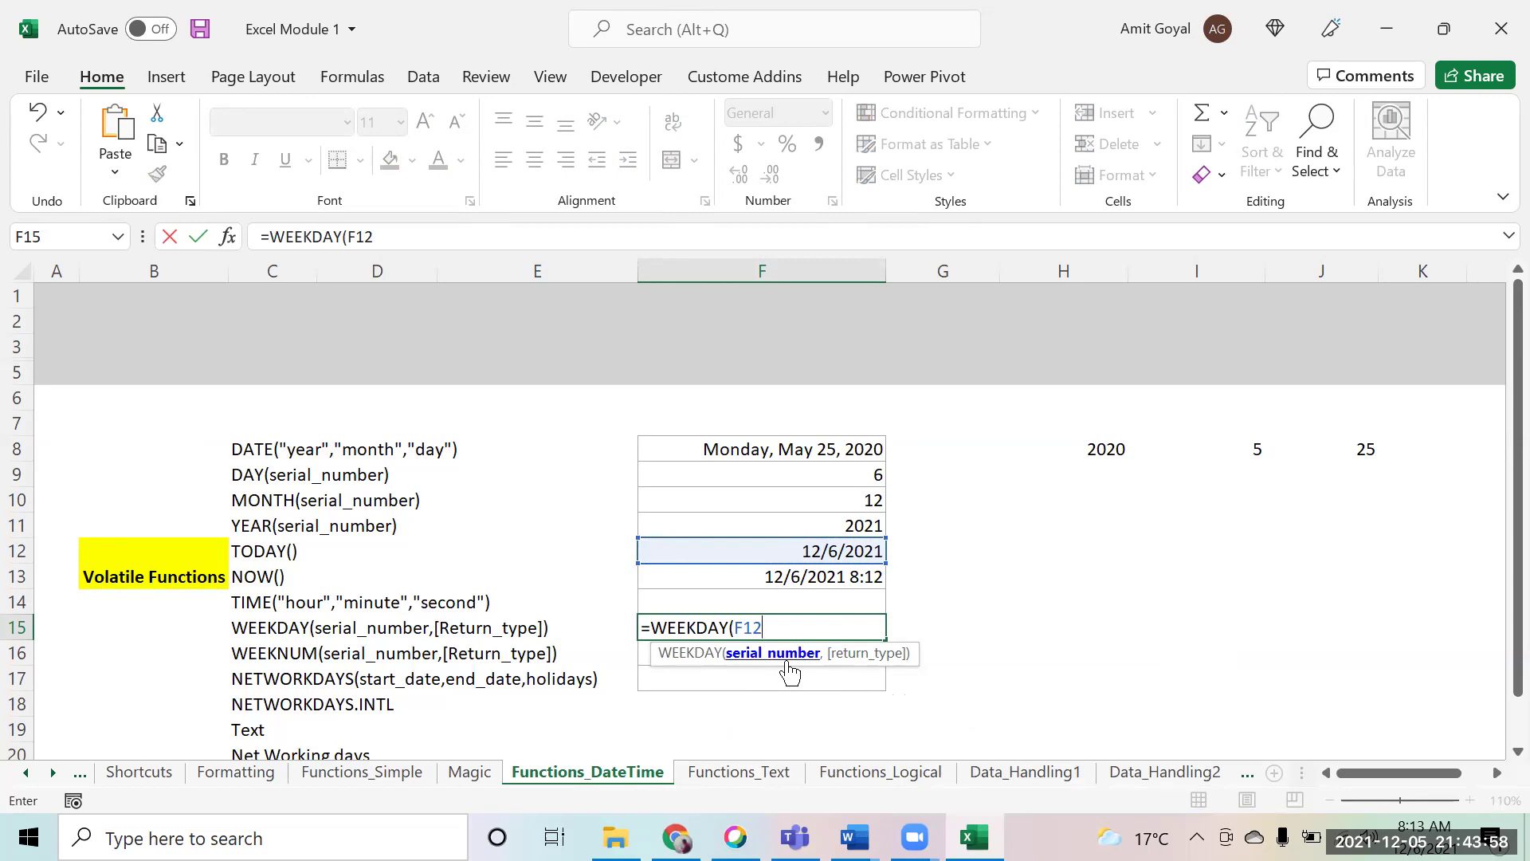
Complete the WEEKDAY formula in F15 with return type 1, numbers 1 (Sunday) through 7 (Saturday).
type(",")
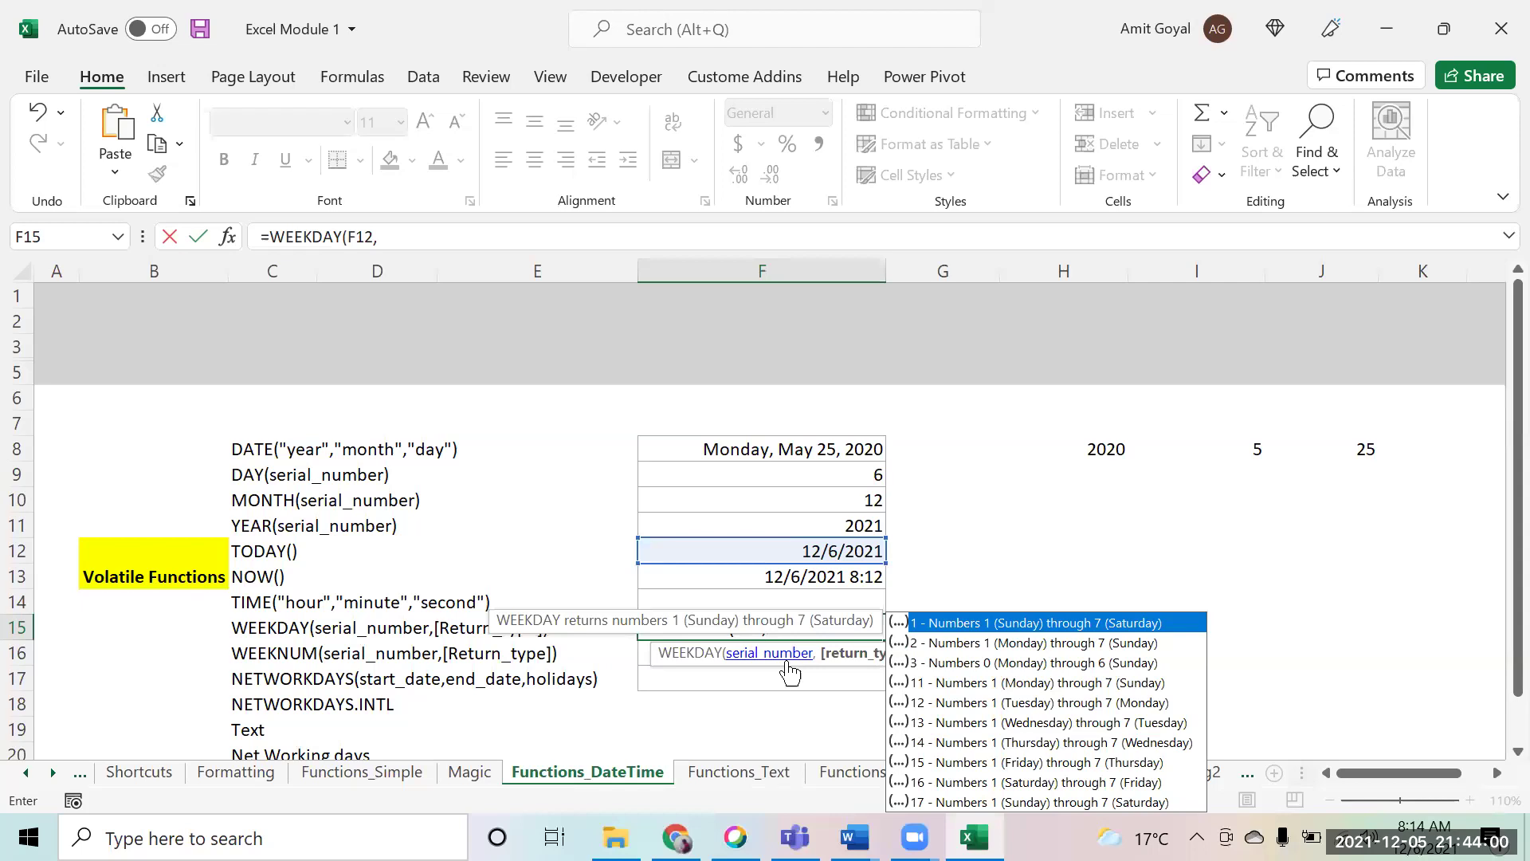
key("Down")
key("Down")
key("Up")
key("Up")
key("Tab")
type(")")
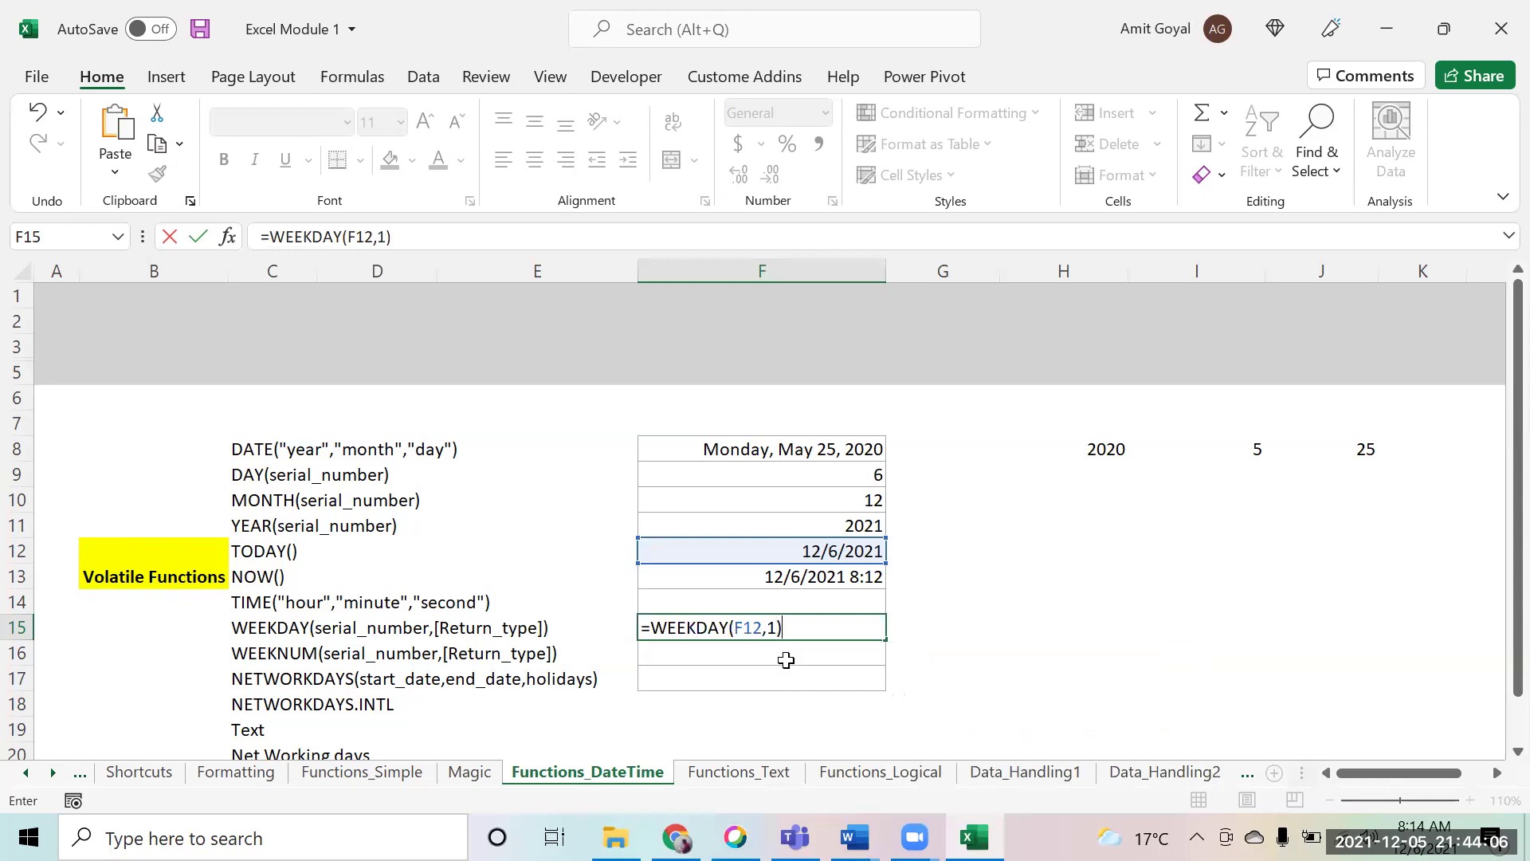
key("Return")
key("Up")
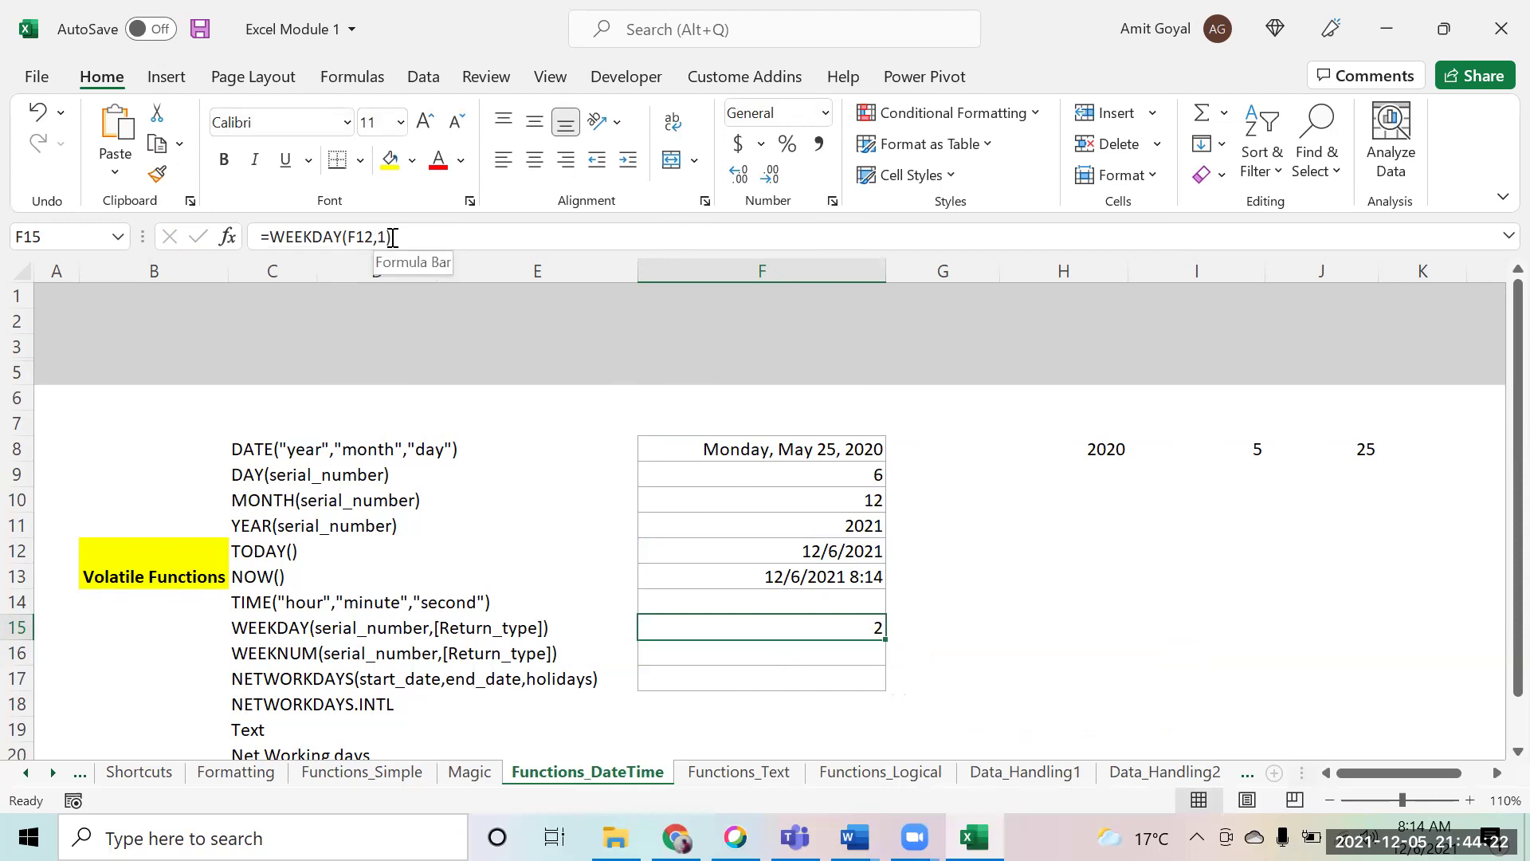
Review the return-type options of the WEEKDAY formula in F15 and re-enter option 1, Sunday through Saturday.
left_click(376, 320)
left_click(791, 624)
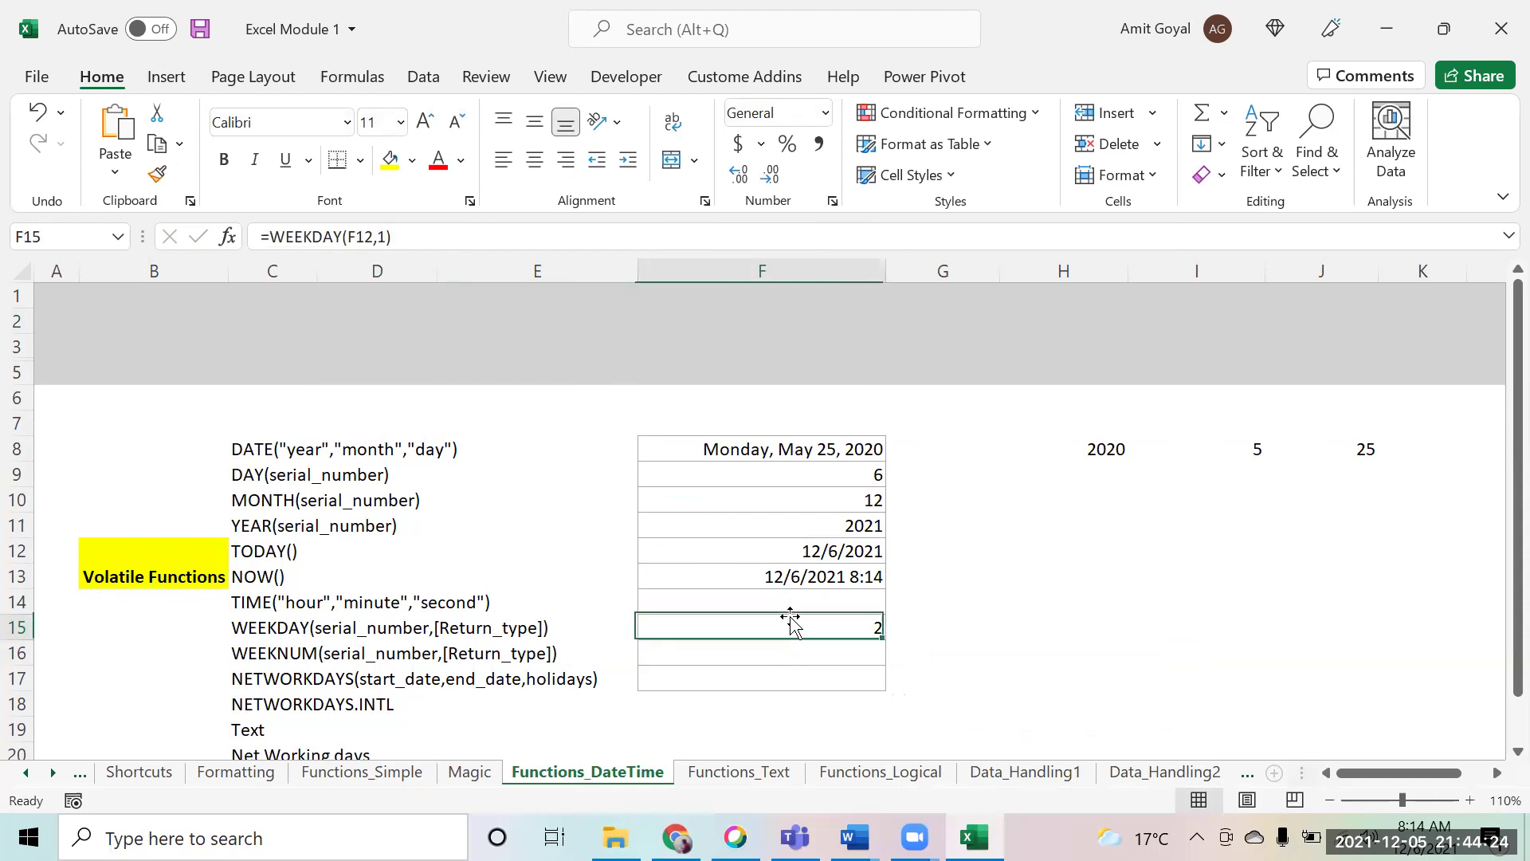
left_click(488, 232)
key("BackSpace")
key("BackSpace")
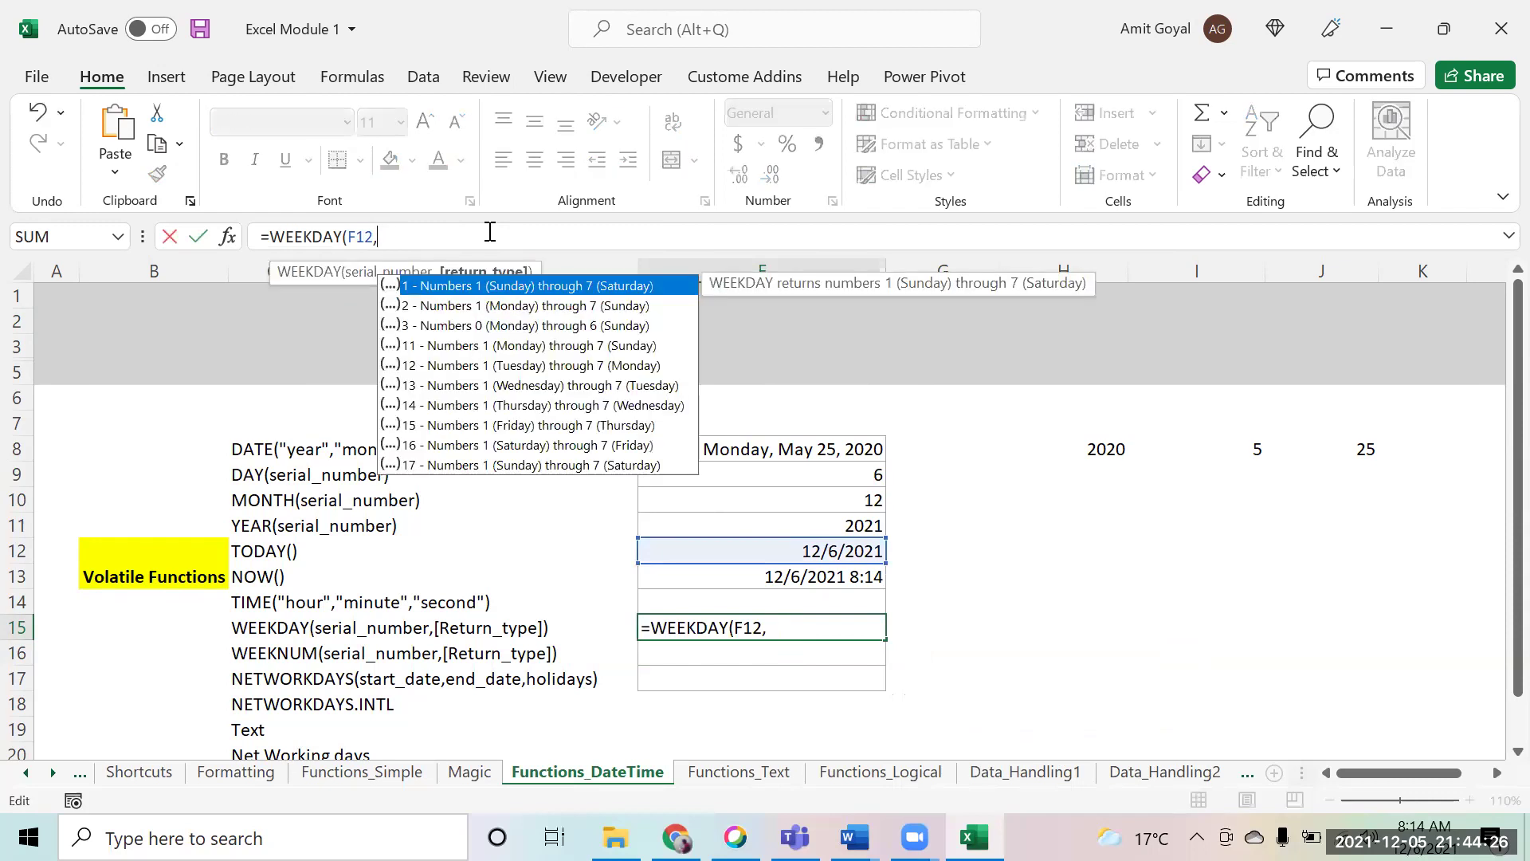
key("BackSpace")
type(",")
key("Down")
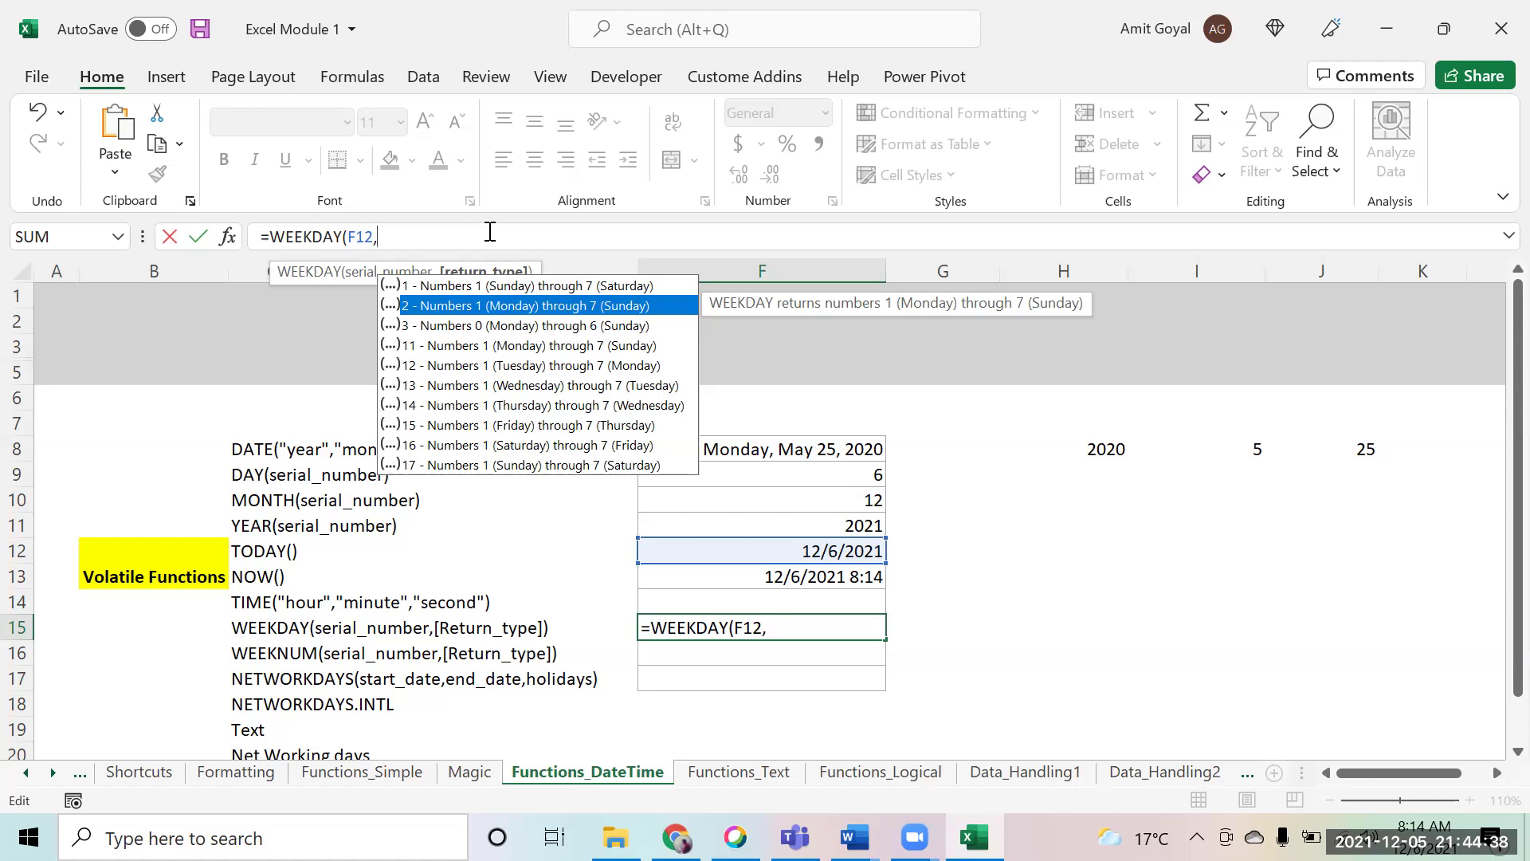
key("Down")
key("Up")
key("Up")
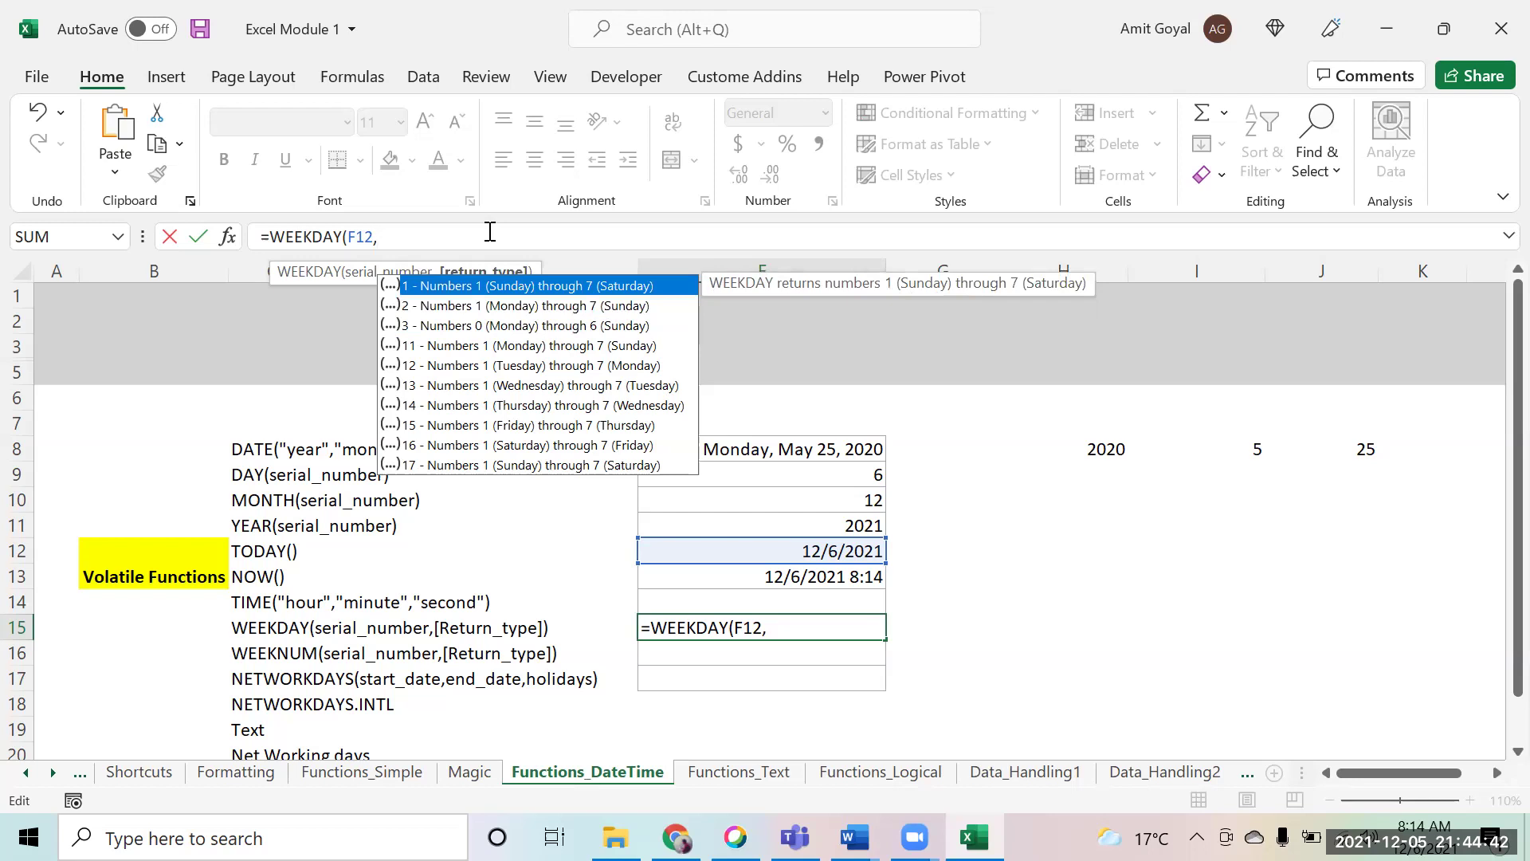
key("Tab")
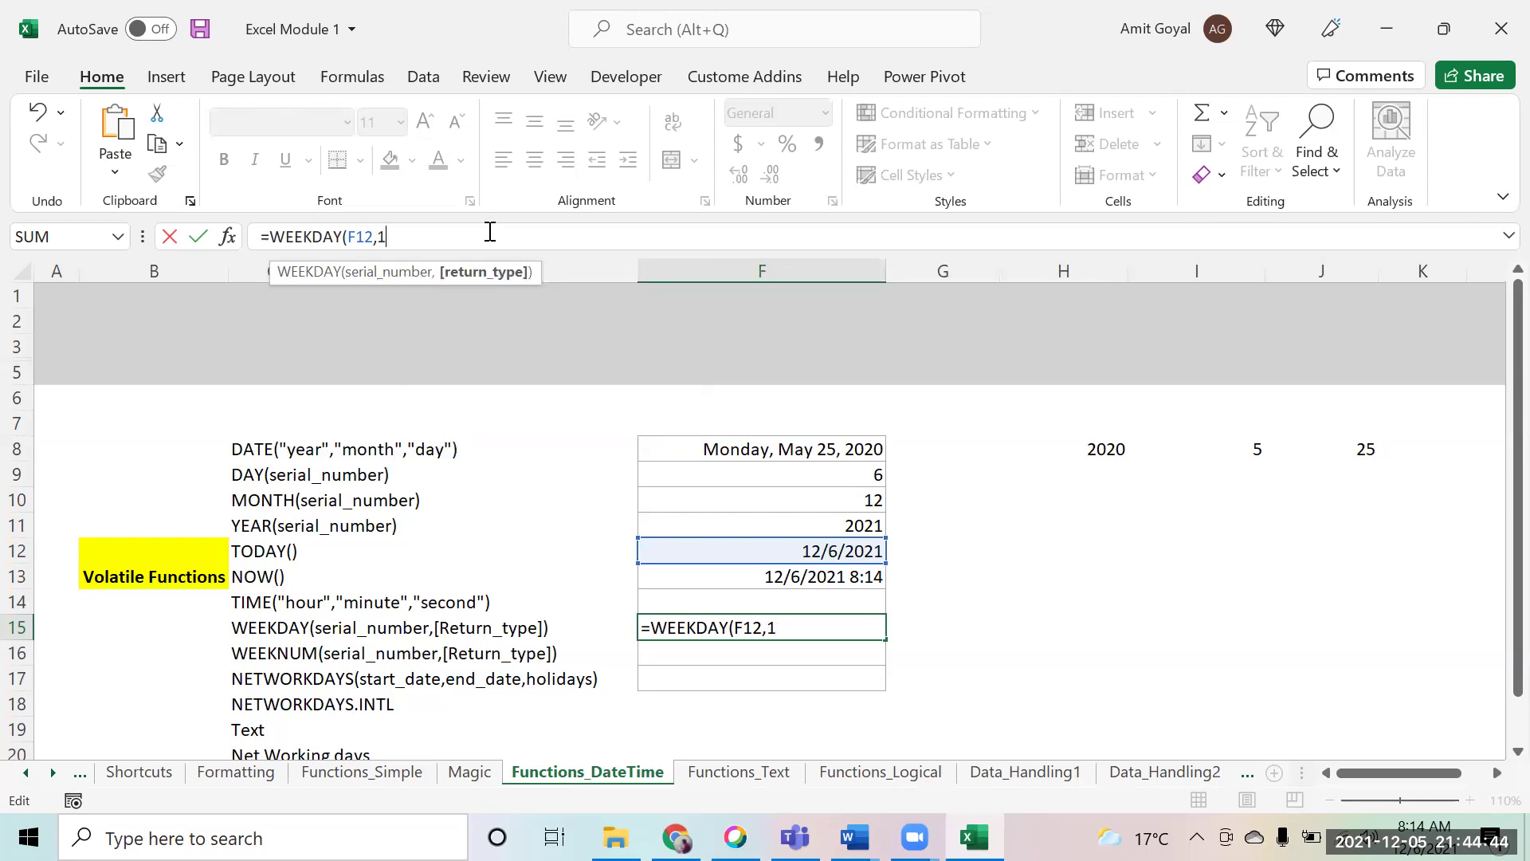
type(")")
key("Return")
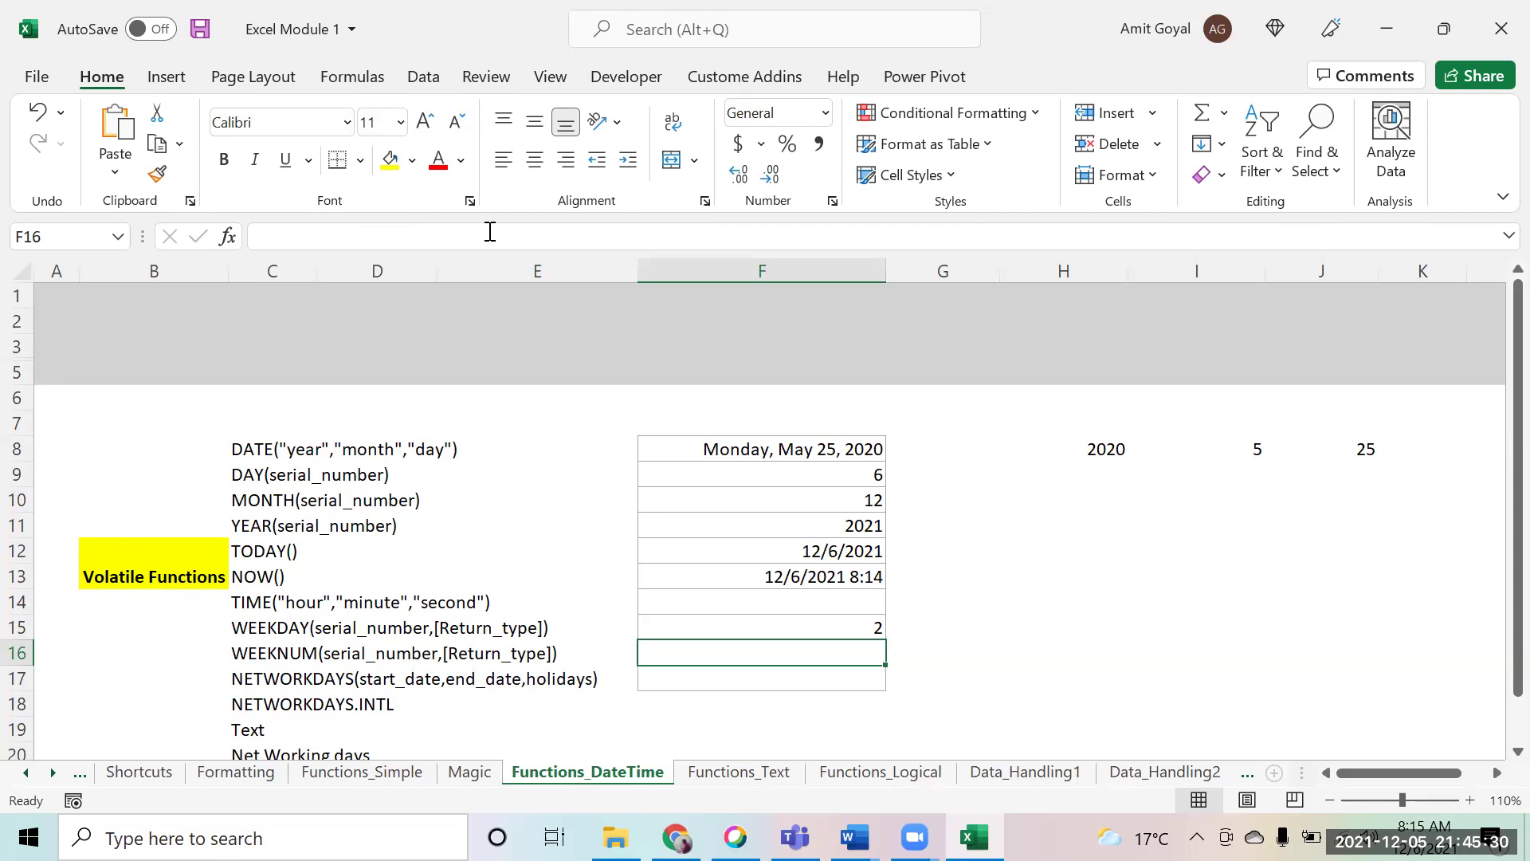
Start a WEEKNUM formula in F16 with today's date in F12 as the serial number.
key("Left")
key("Left")
key("Left")
key("Right")
key("Right")
key("Right")
type("=week")
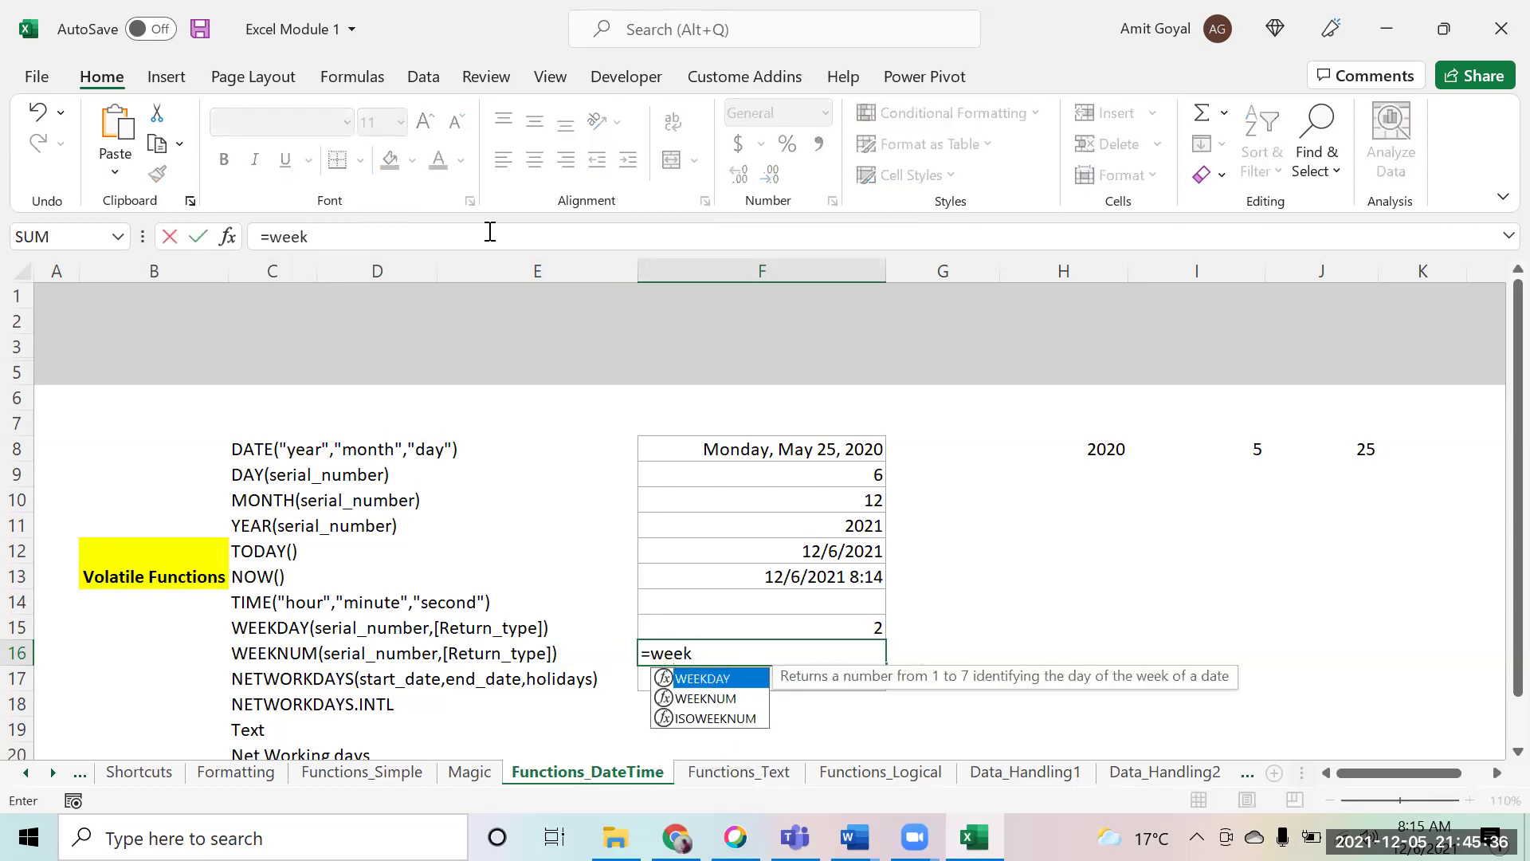
key("Down")
key("Tab")
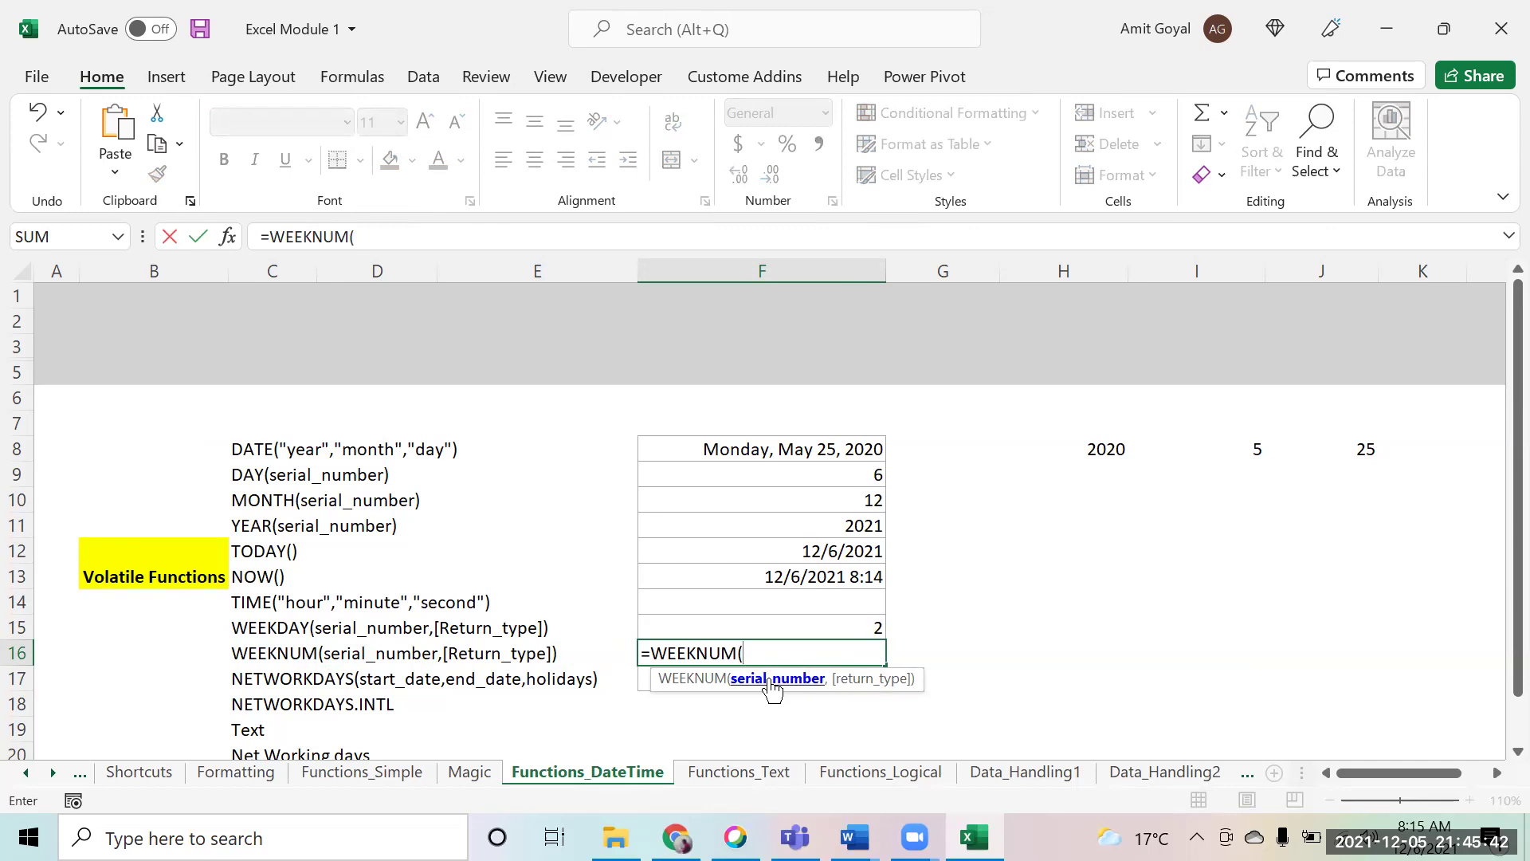
left_click(753, 575)
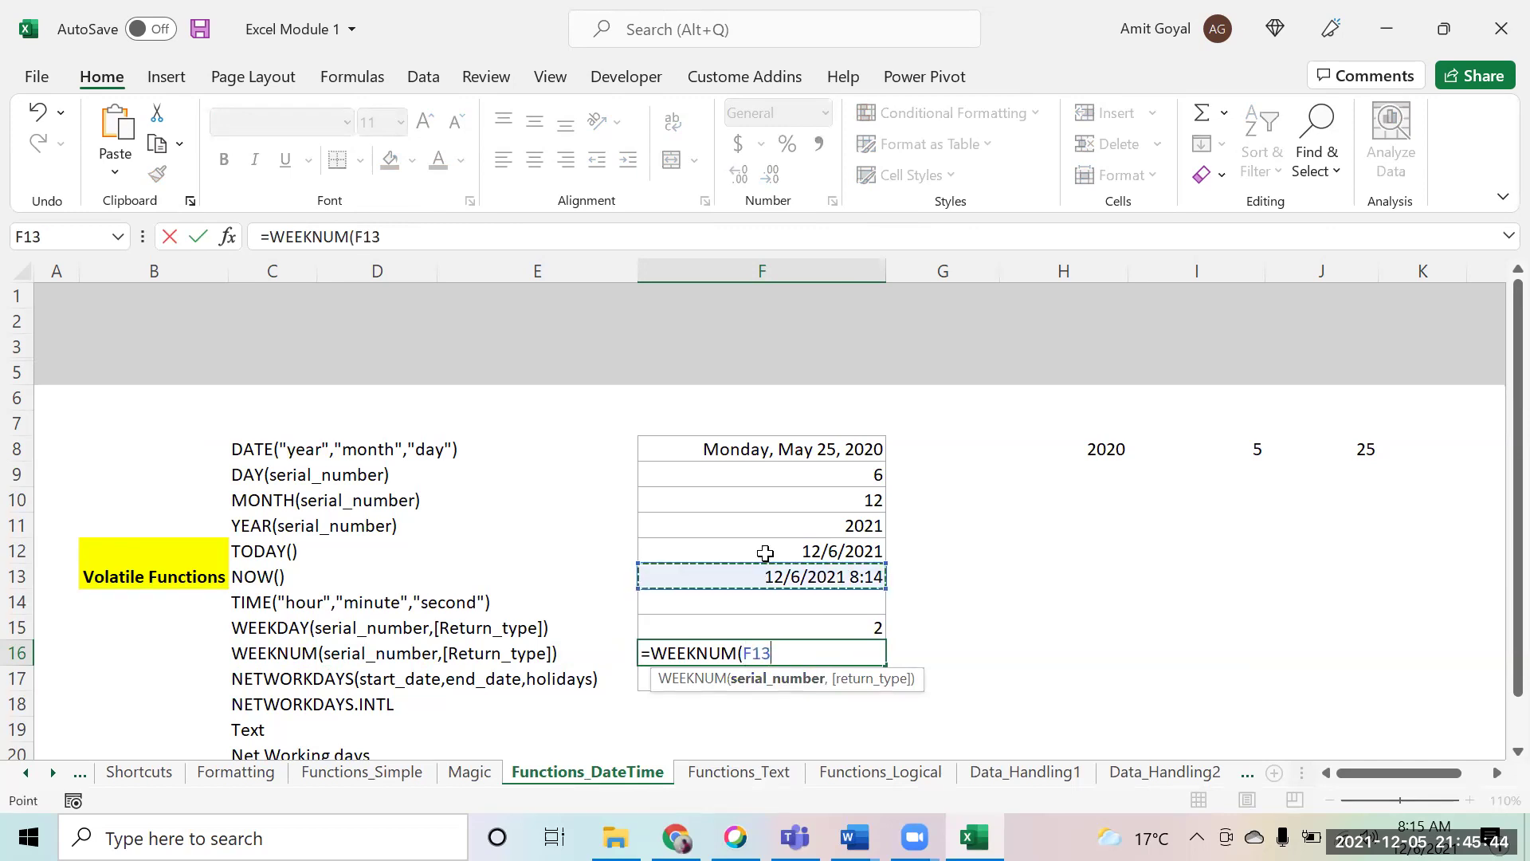
left_click(765, 552)
Look through the week-start options for the WEEKNUM formula in F16 and complete it with return type 1, Sunday.
type(",")
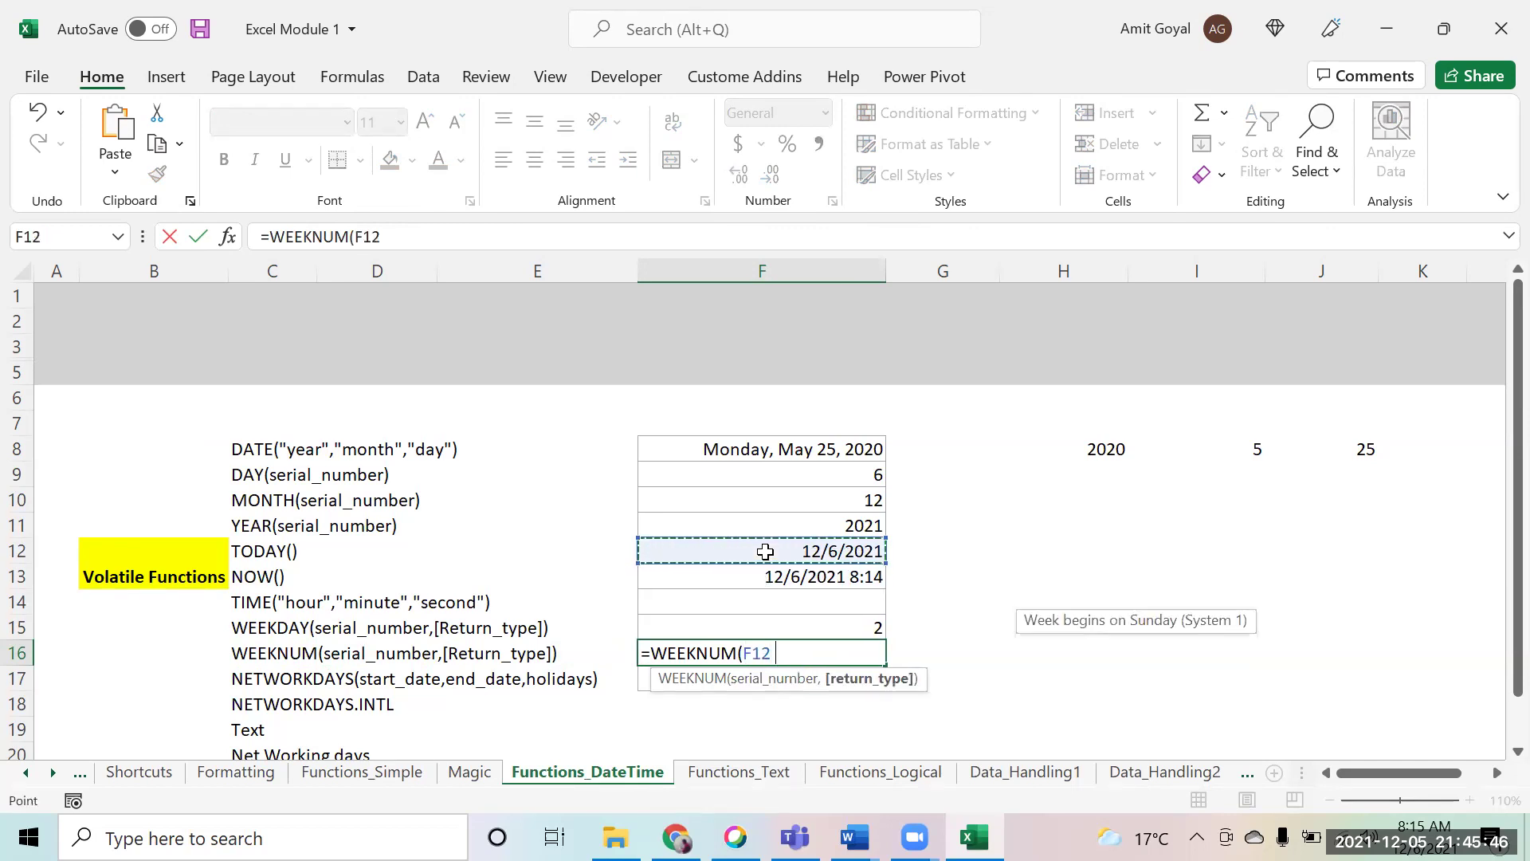
type(",")
key("Down")
key("Down")
key("Down")
key("Down")
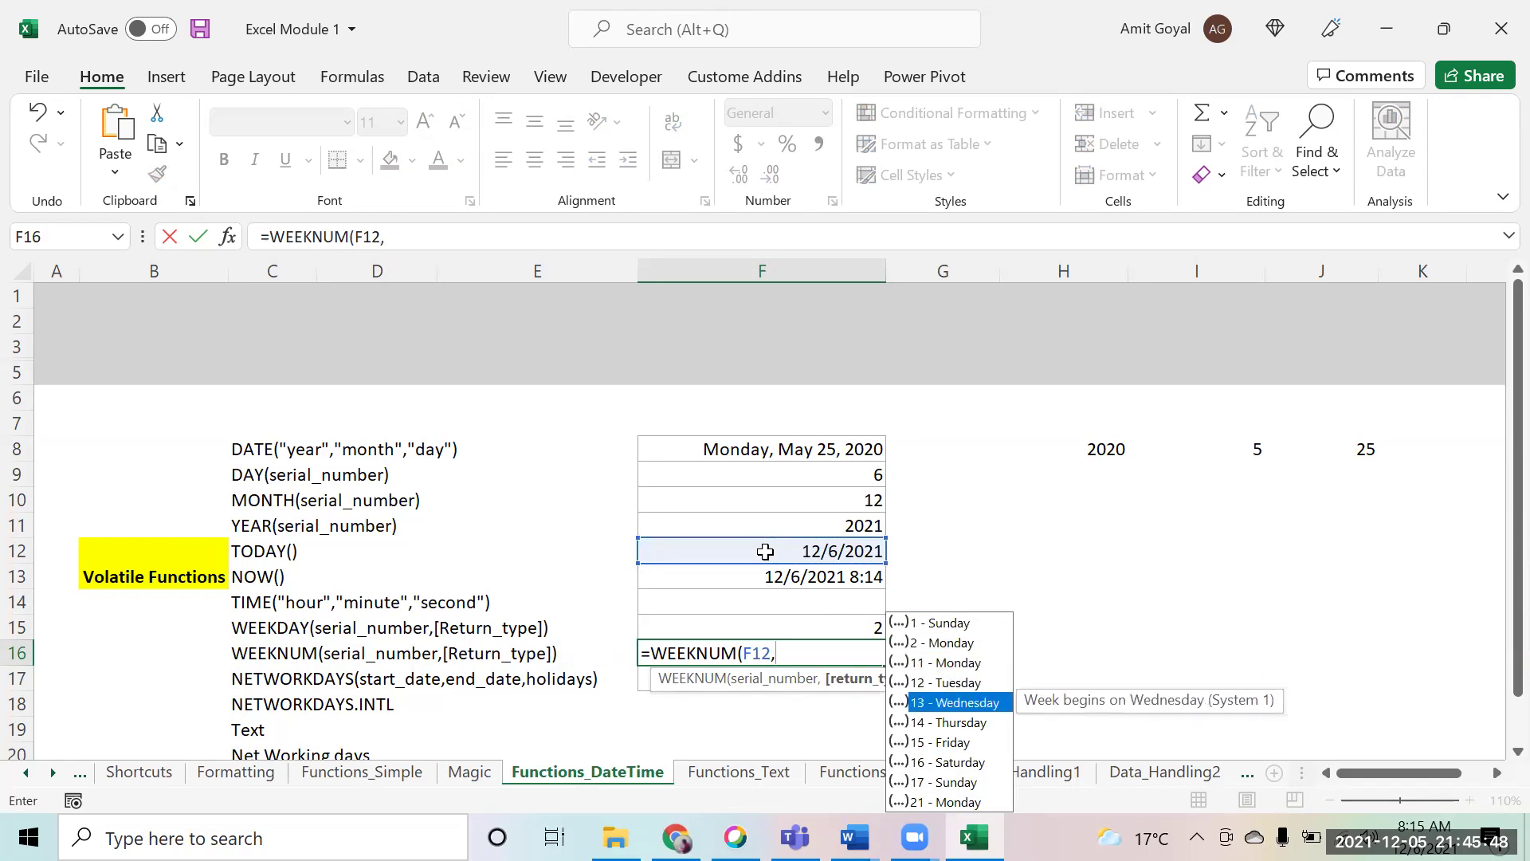
key("Up")
key("Up")
key("Up")
key("Up")
type("1)")
key("Return")
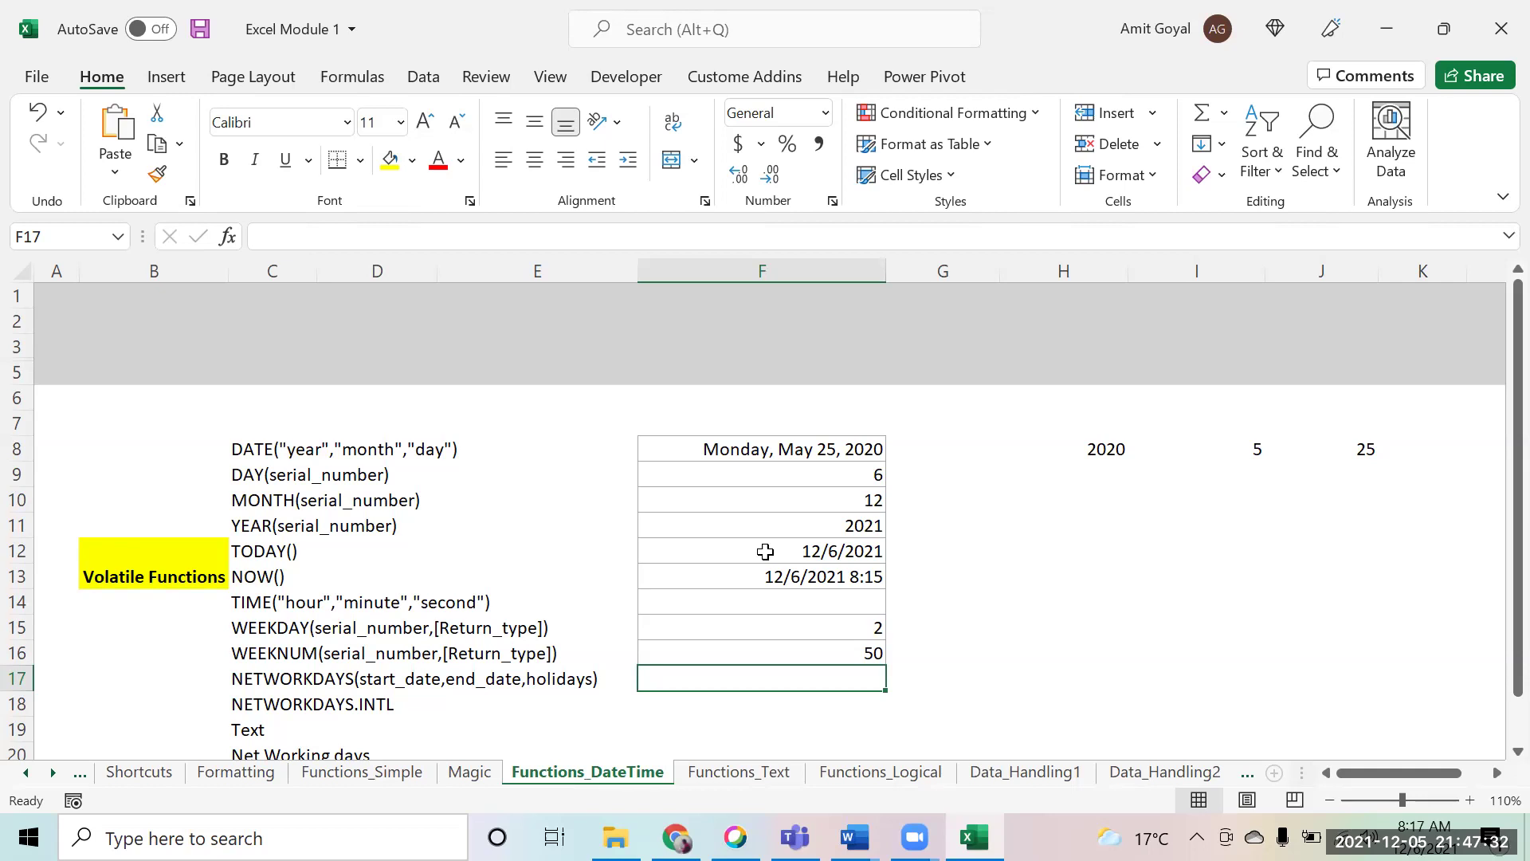
key("Left")
key("Left")
key("Right")
key("Right")
key("Right")
key("Left")
key("Left")
key("Right")
key("Right")
key("Right")
key("Left")
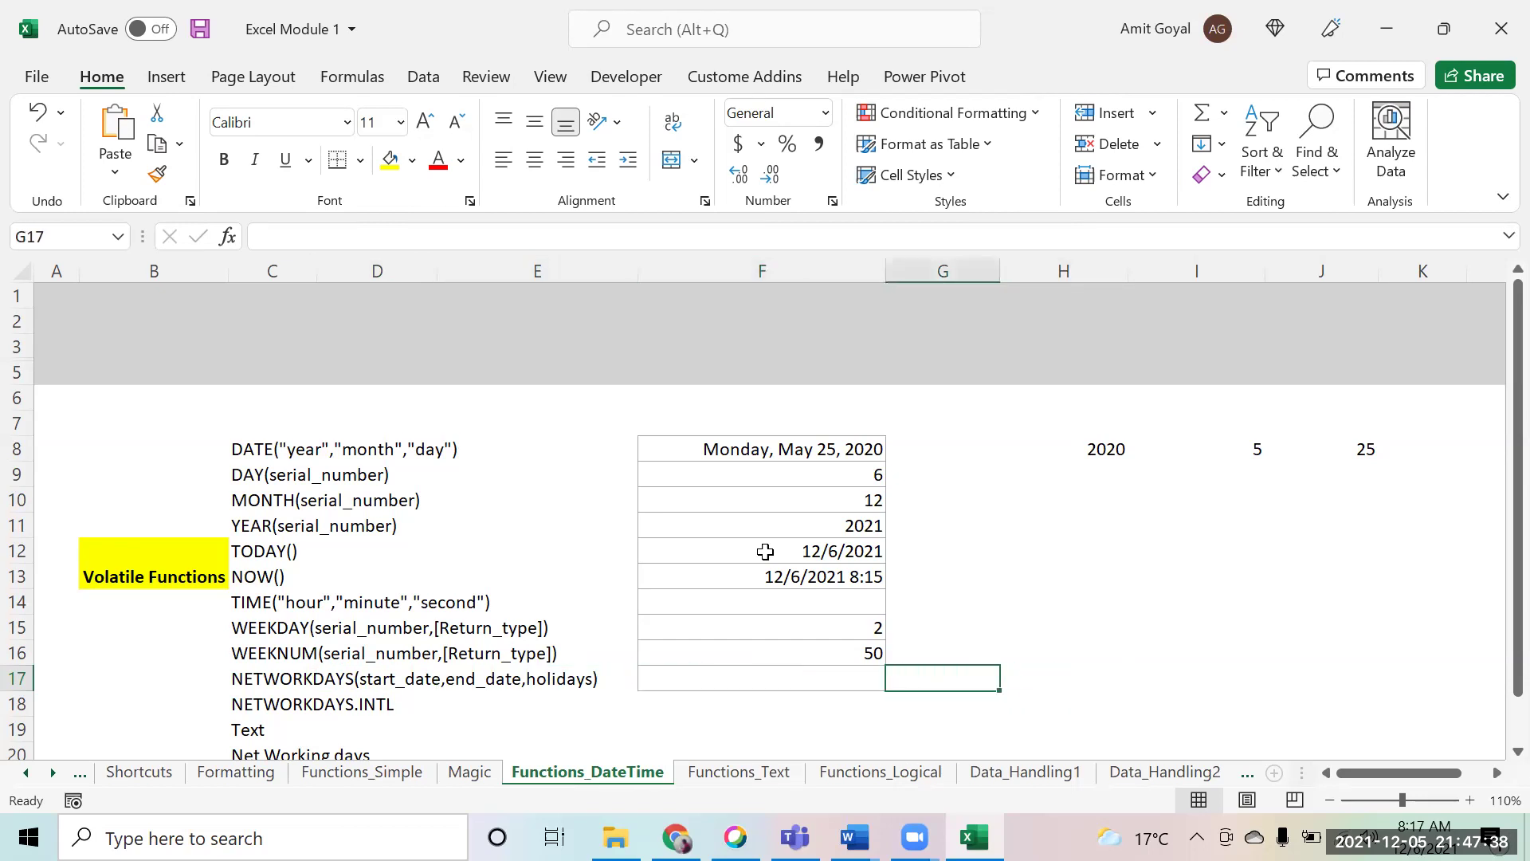
key("Left")
key("Left")
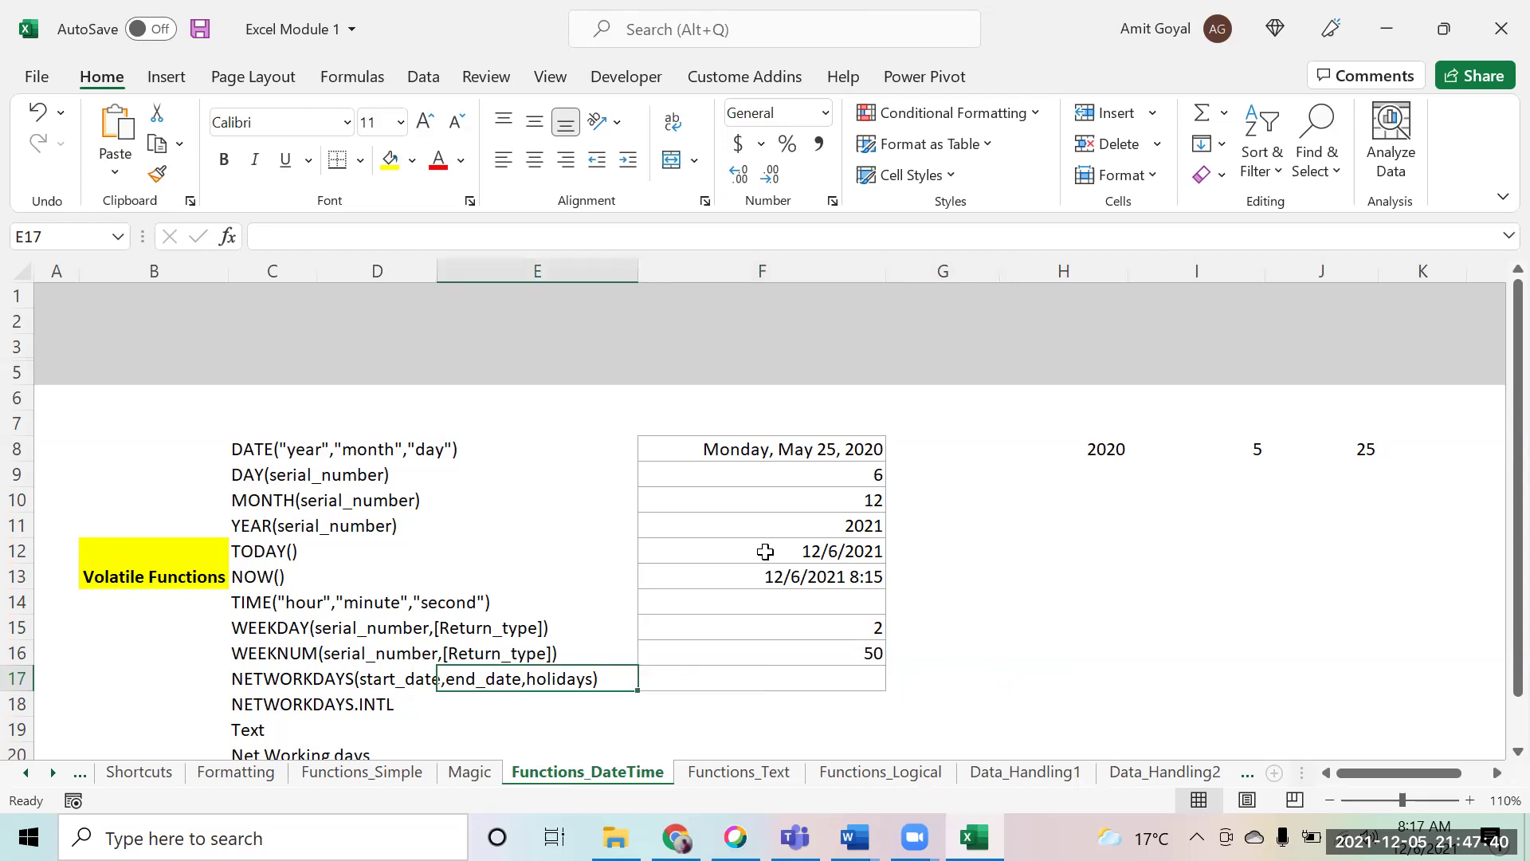
key("Right")
key("Left")
key("Left")
key("Left")
key("Right")
key("Right")
key("Right")
key("Right")
key("Left")
key("Left")
key("Left")
key("Left")
key("Left")
key("Right")
key("Right")
key("Right")
key("Right")
key("Right")
key("Right")
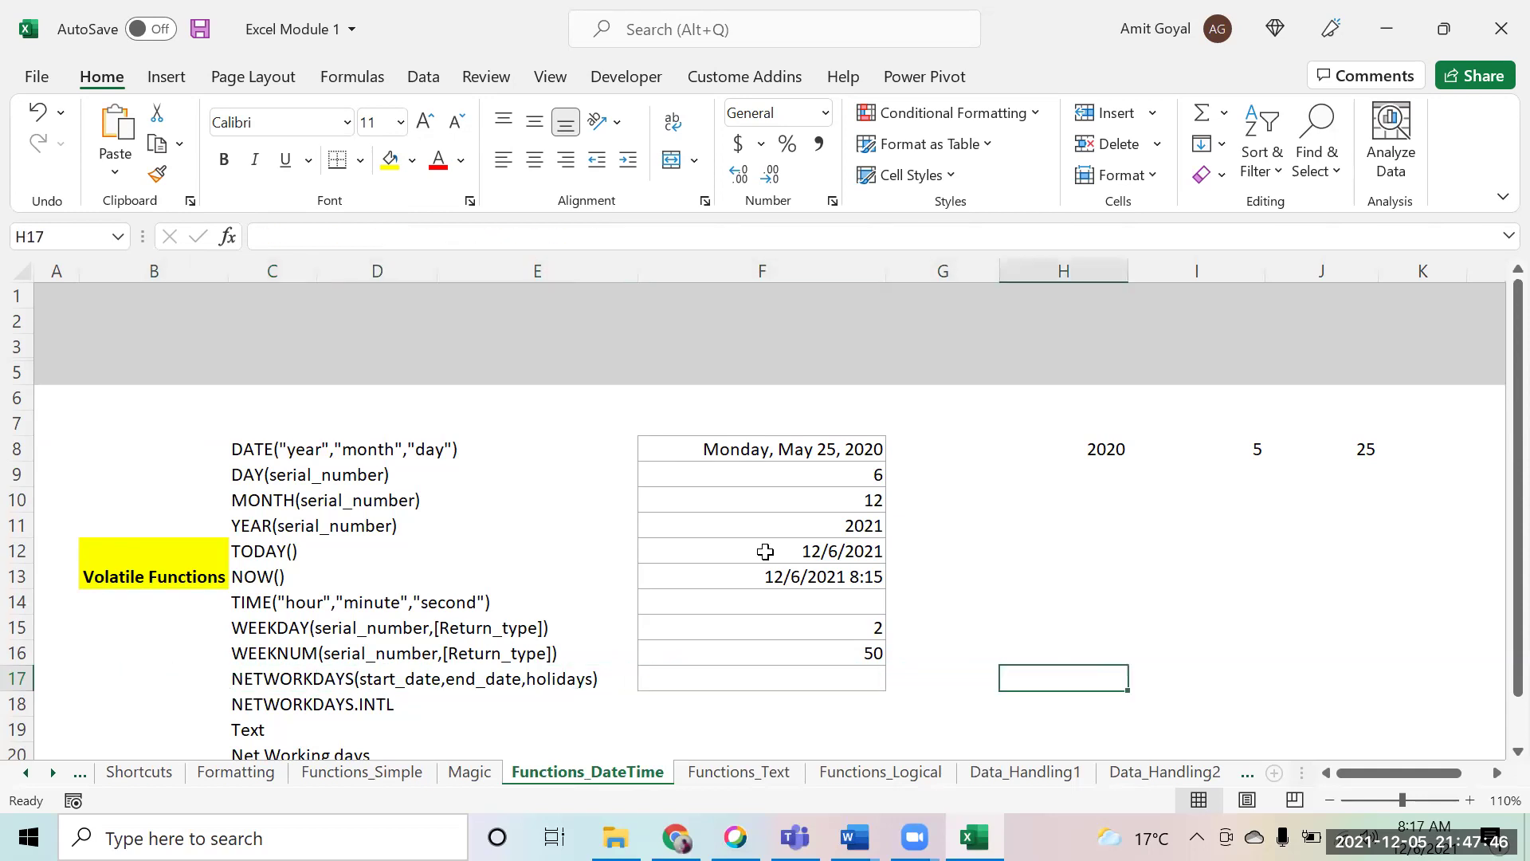
Enter the label "Net Working Days" in cell G17 and make it bold.
key("Left")
type("Net W")
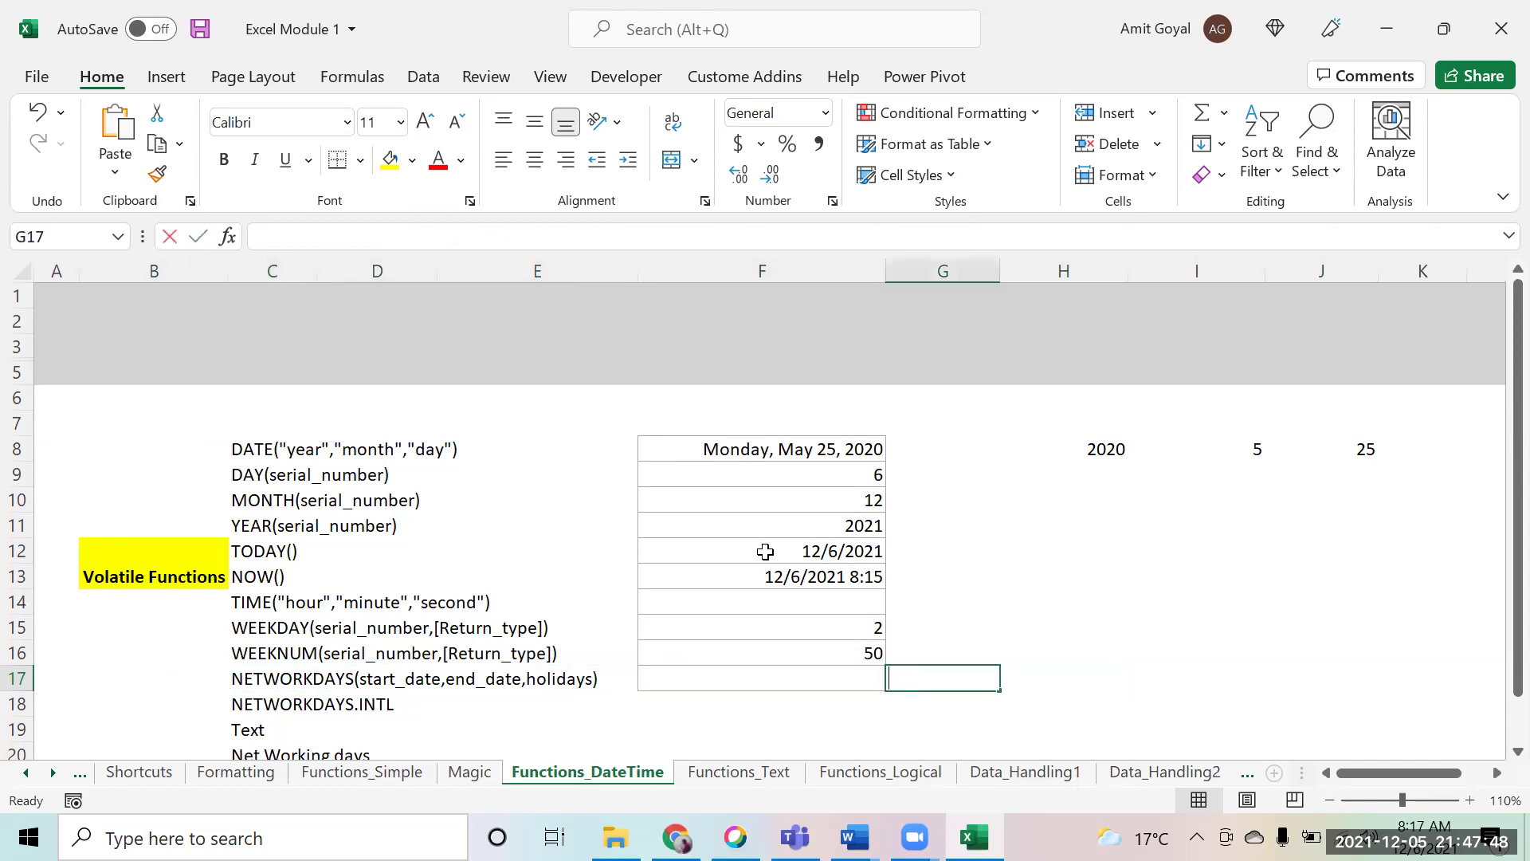
type("orkin")
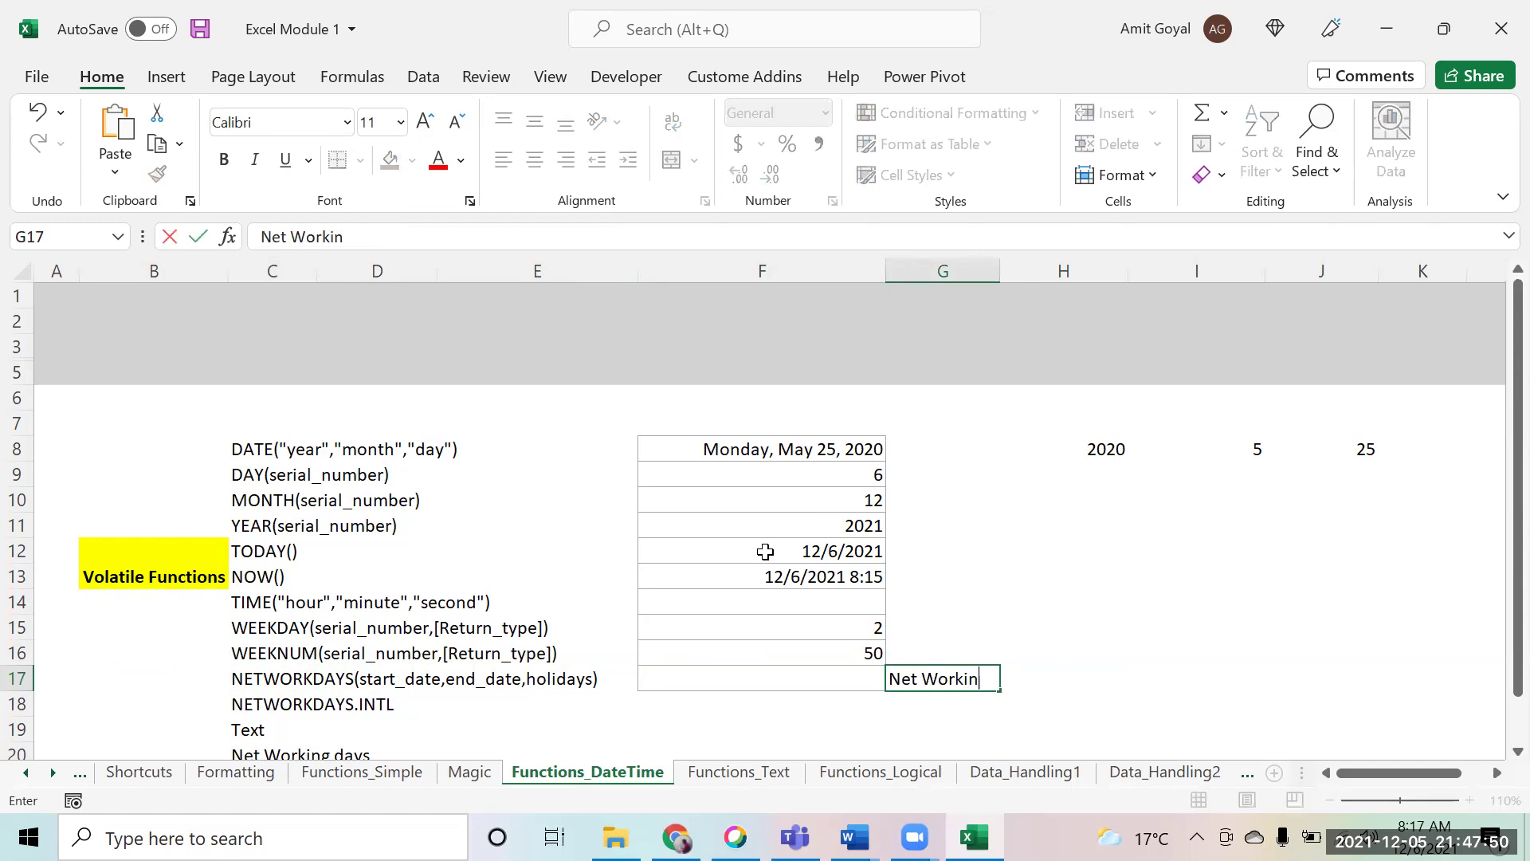
type("g Days")
key("Return")
key("Up")
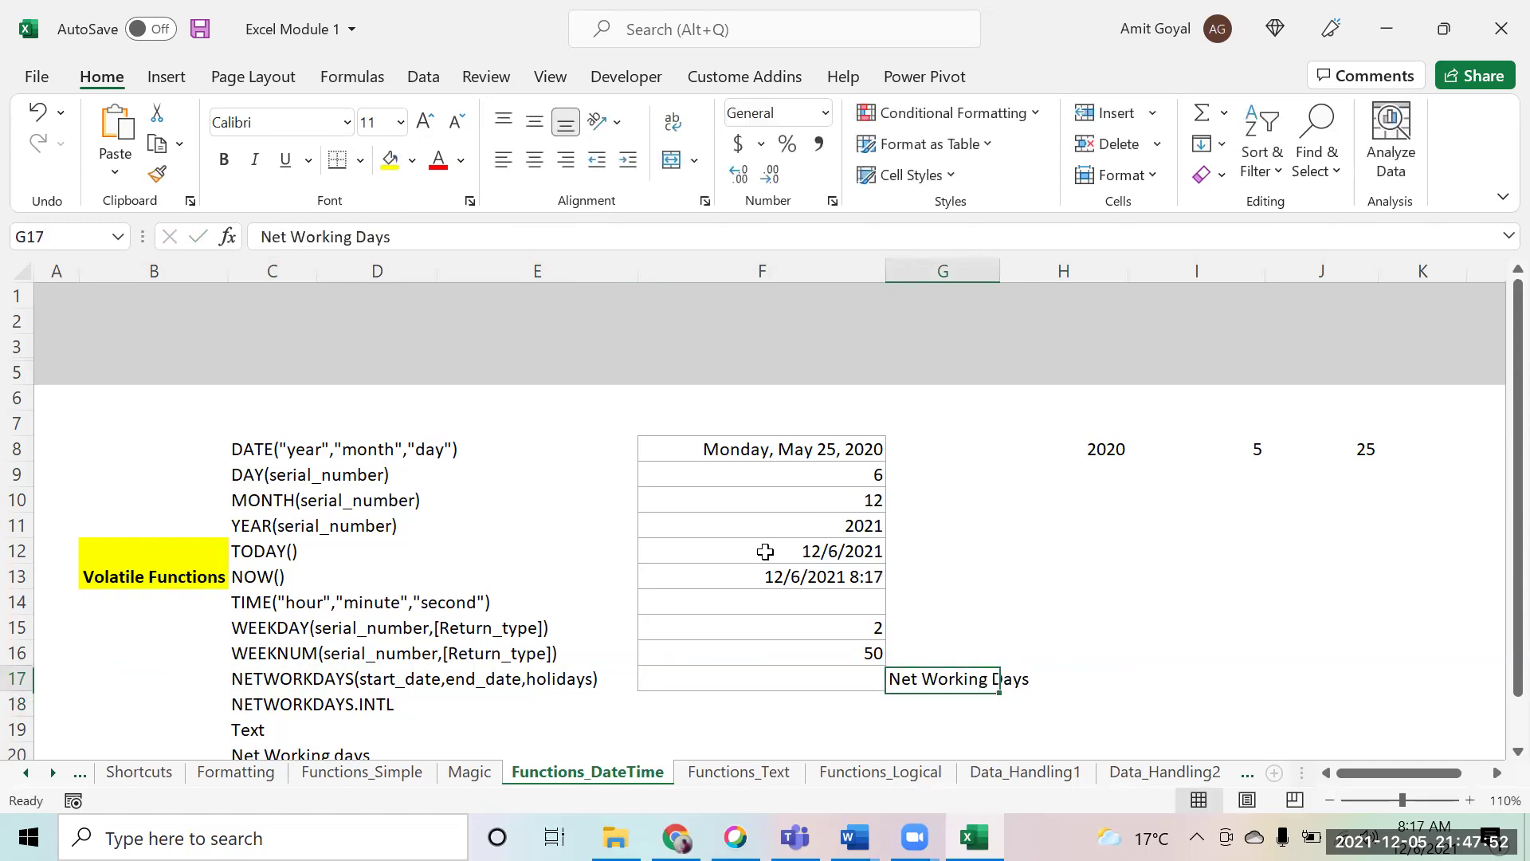
key("ctrl+b")
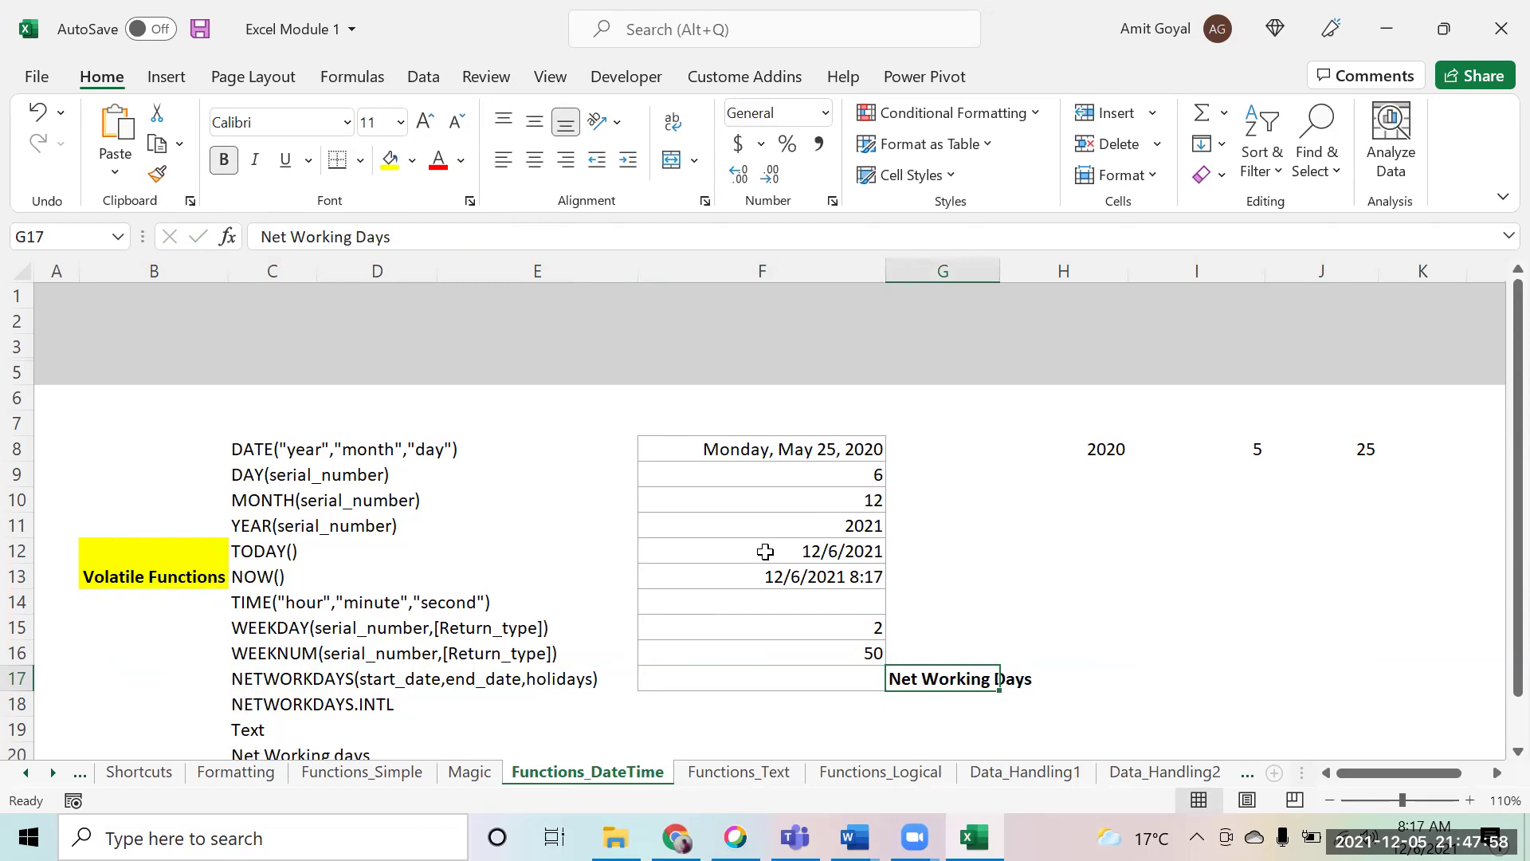
key("Left")
key("Left")
key("Right")
key("Right")
key("Right")
key("Down")
key("Down")
key("Down")
key("Down")
key("Up")
key("Up")
key("Up")
key("Up")
Enter the start date 11/1/2021 in cell I17 and the end date 11/30/2021 in cell J17.
key("Right")
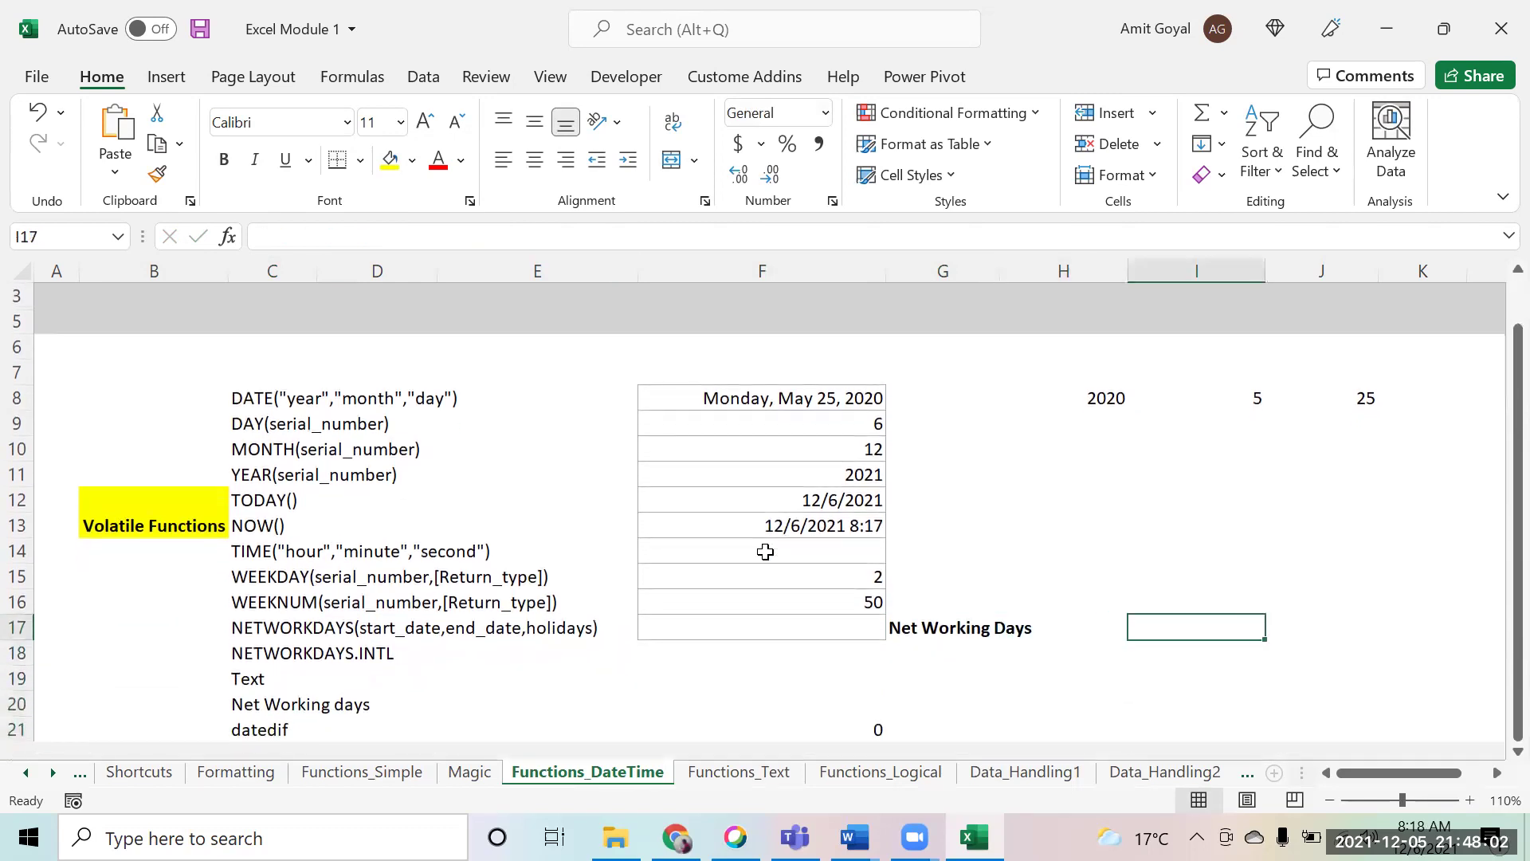
type("11/1/2021")
key("Return")
key("Up")
key("Right")
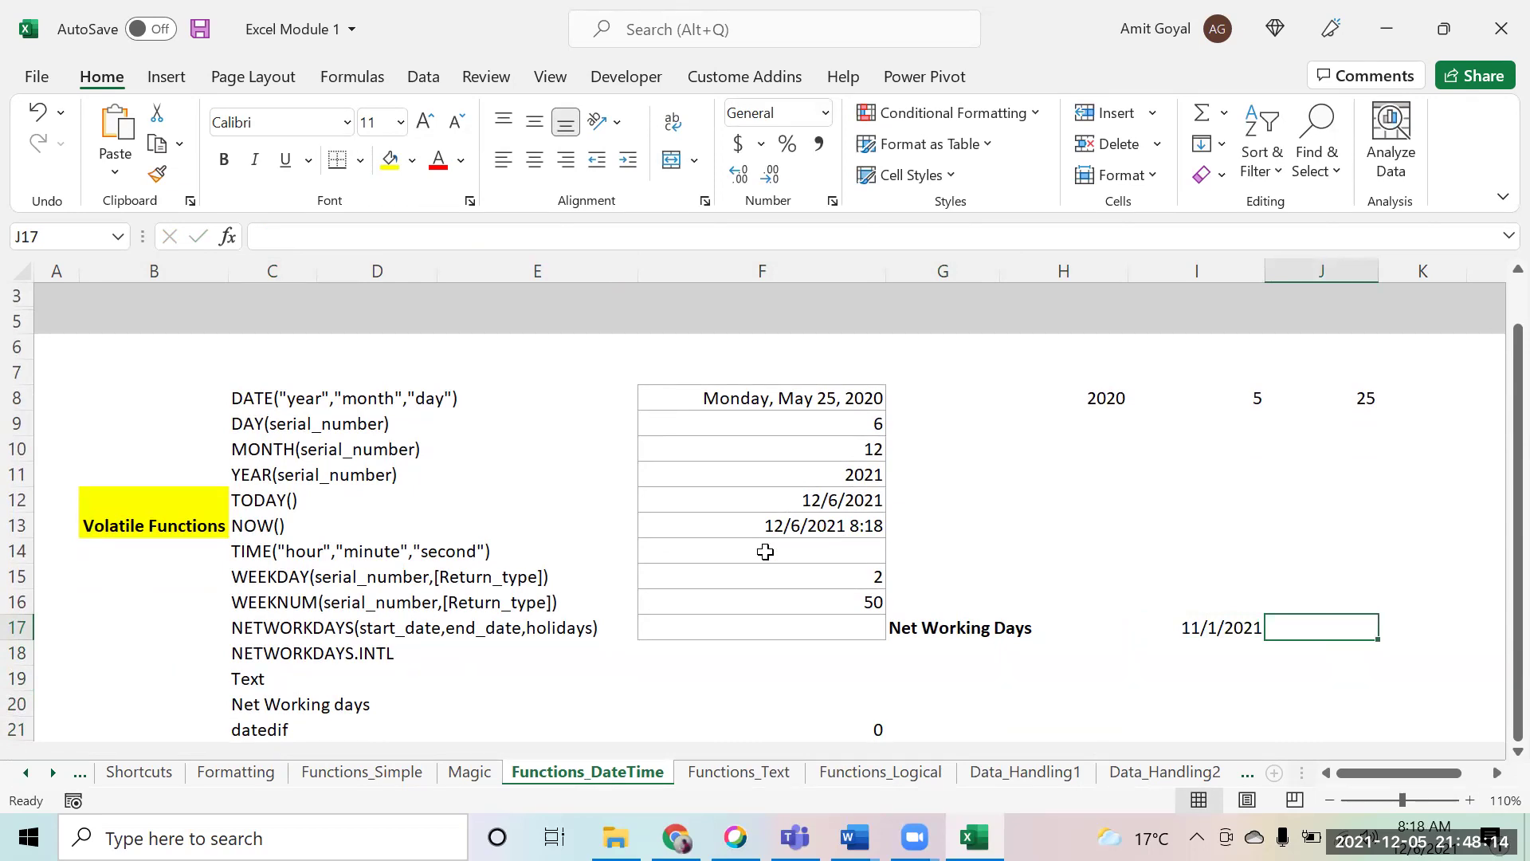
type("1")
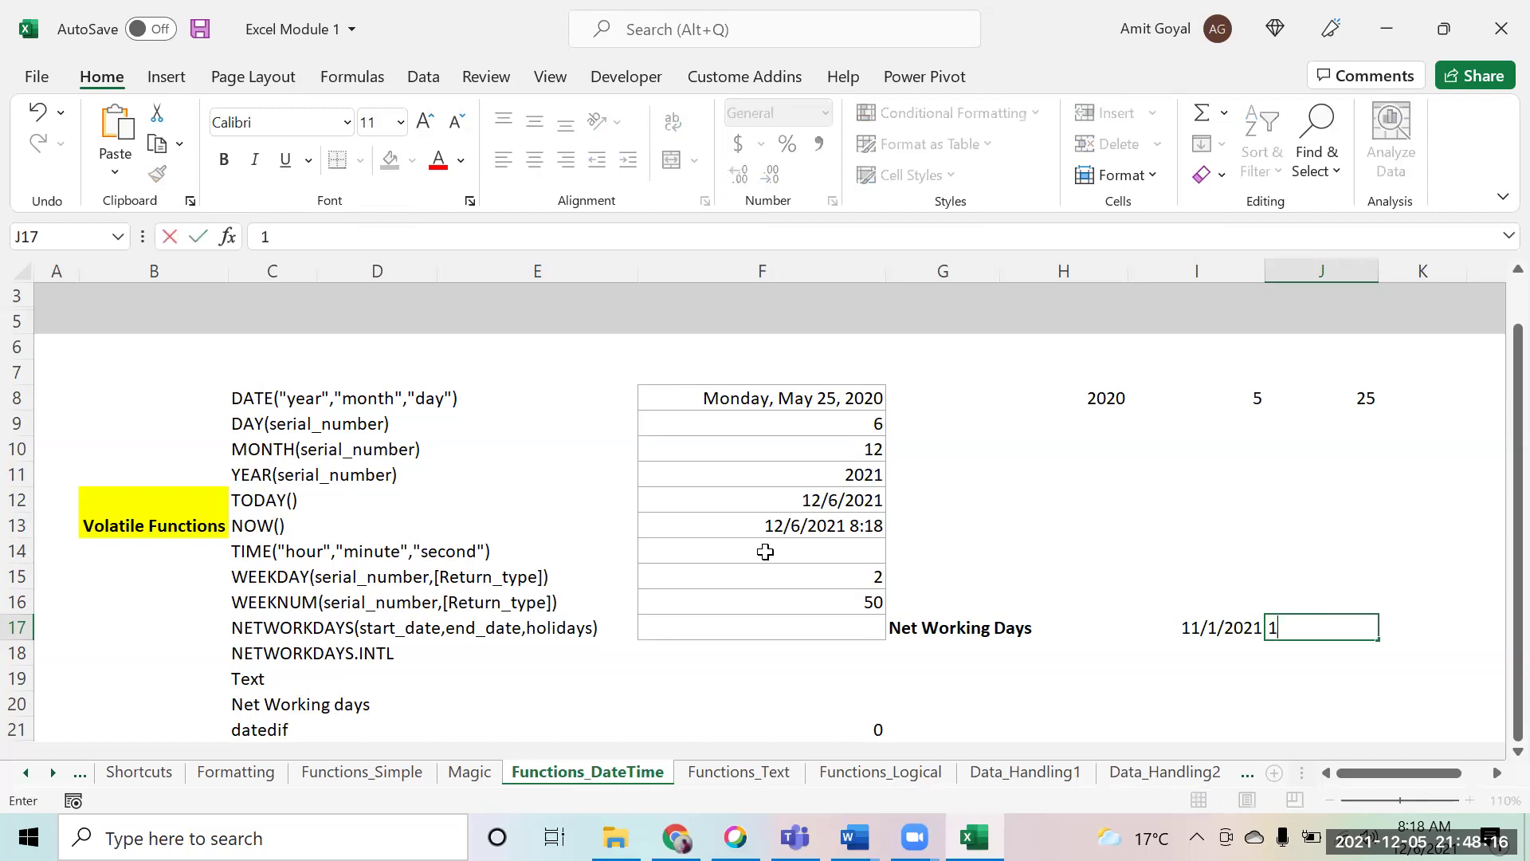
type("1/30/202")
type("1")
key("Return")
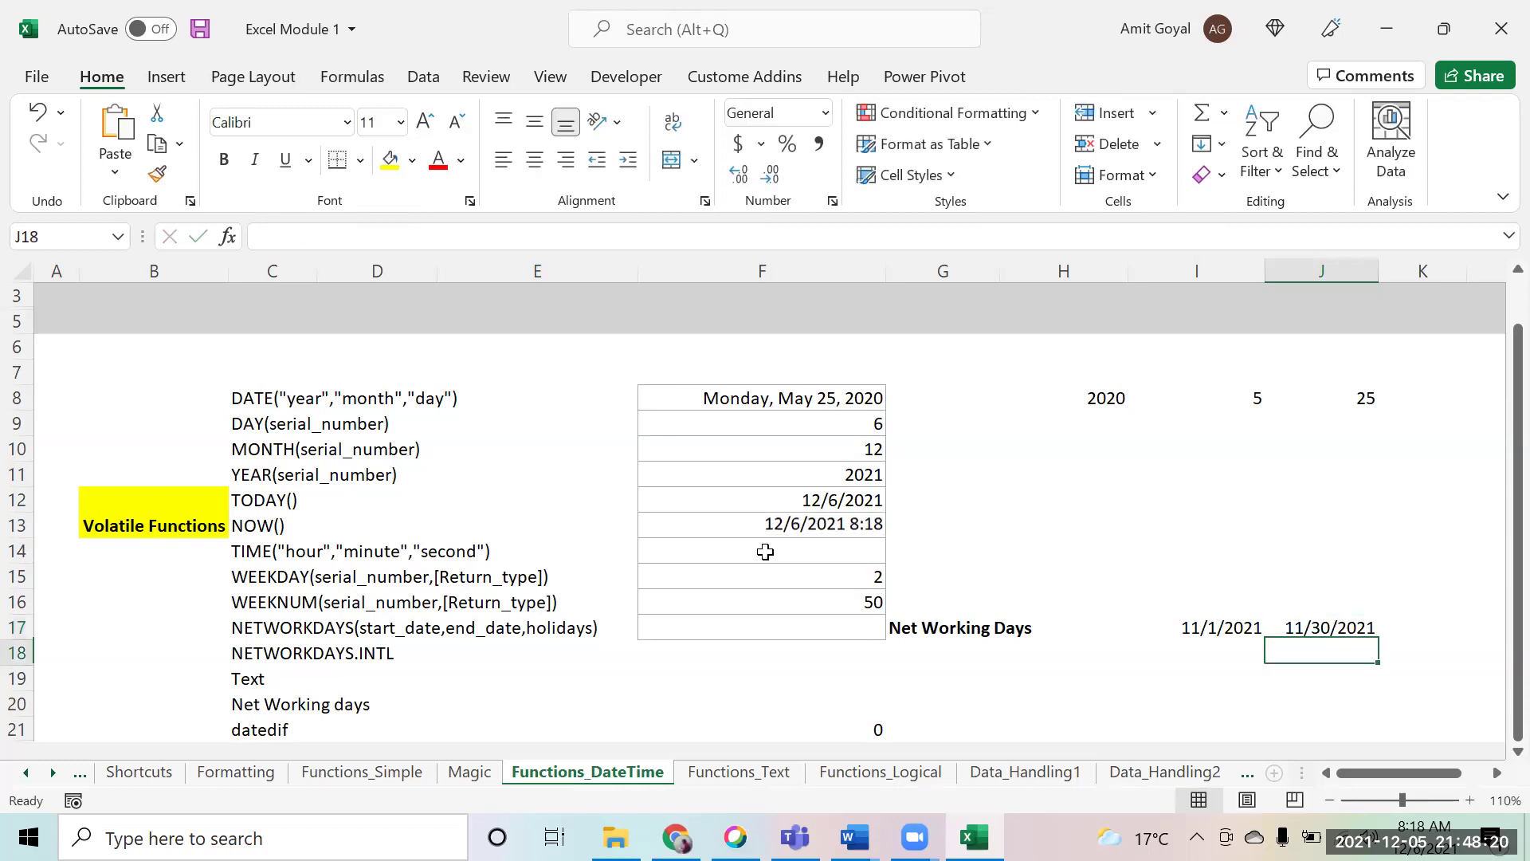
key("Up")
key("Left")
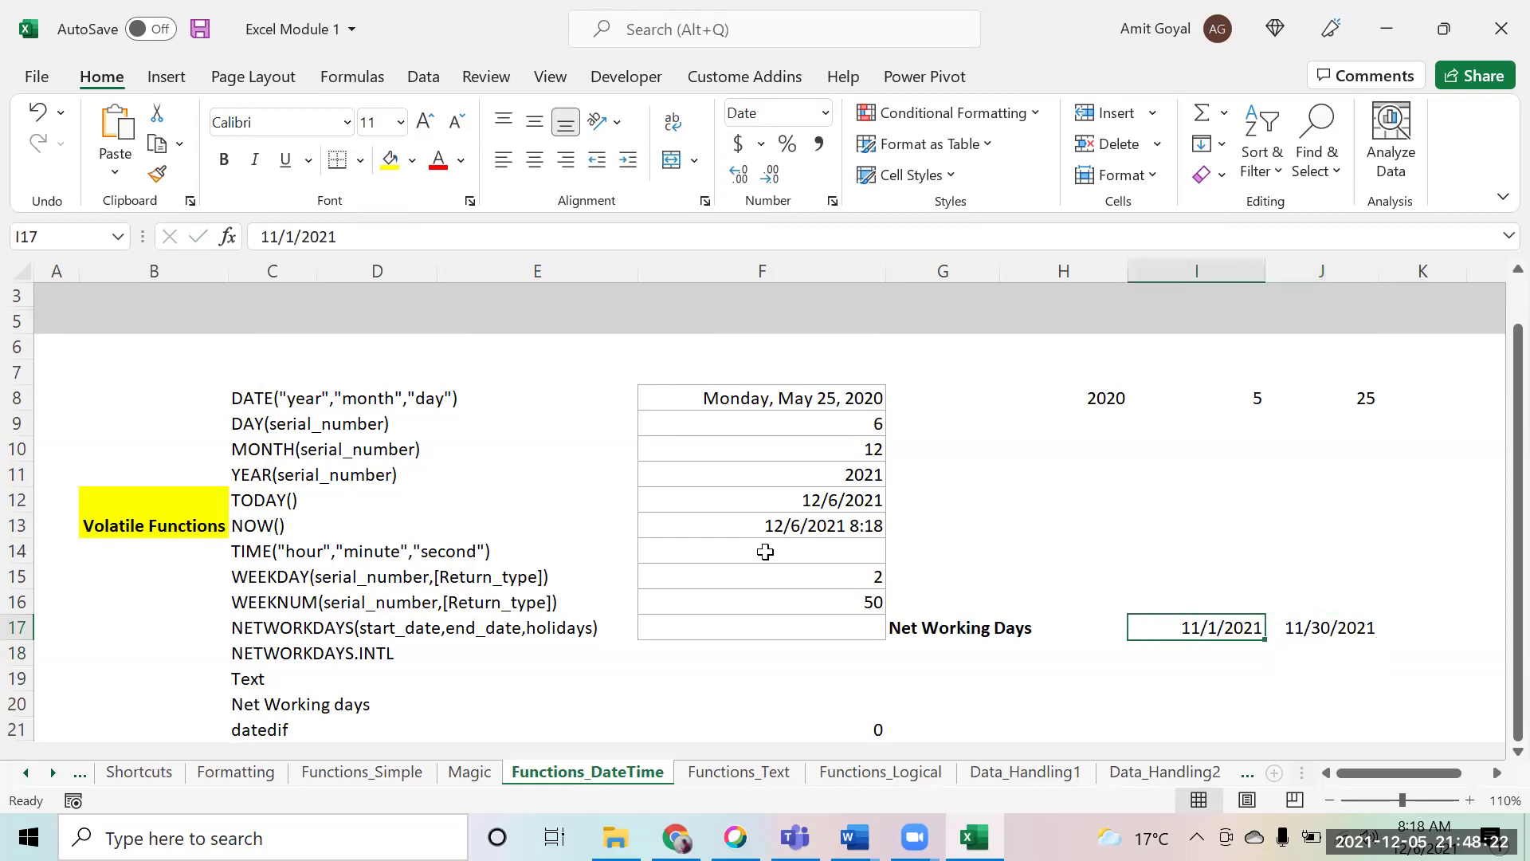
key("Up")
key("Right")
key("Left")
key("Left")
key("Right")
key("Right")
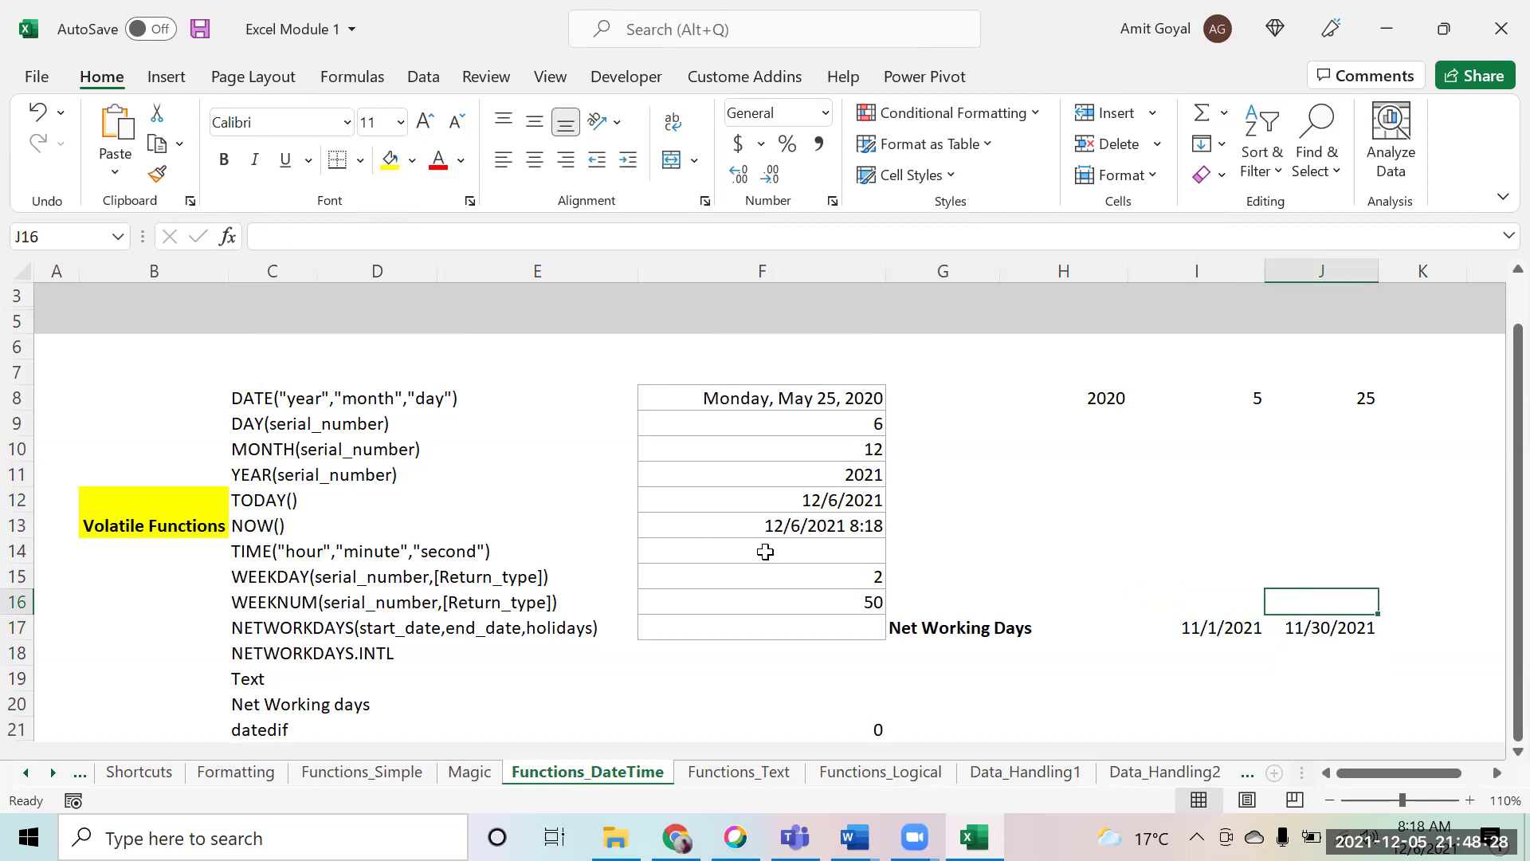
key("Right")
key("Left")
key("Left")
key("Left")
key("Right")
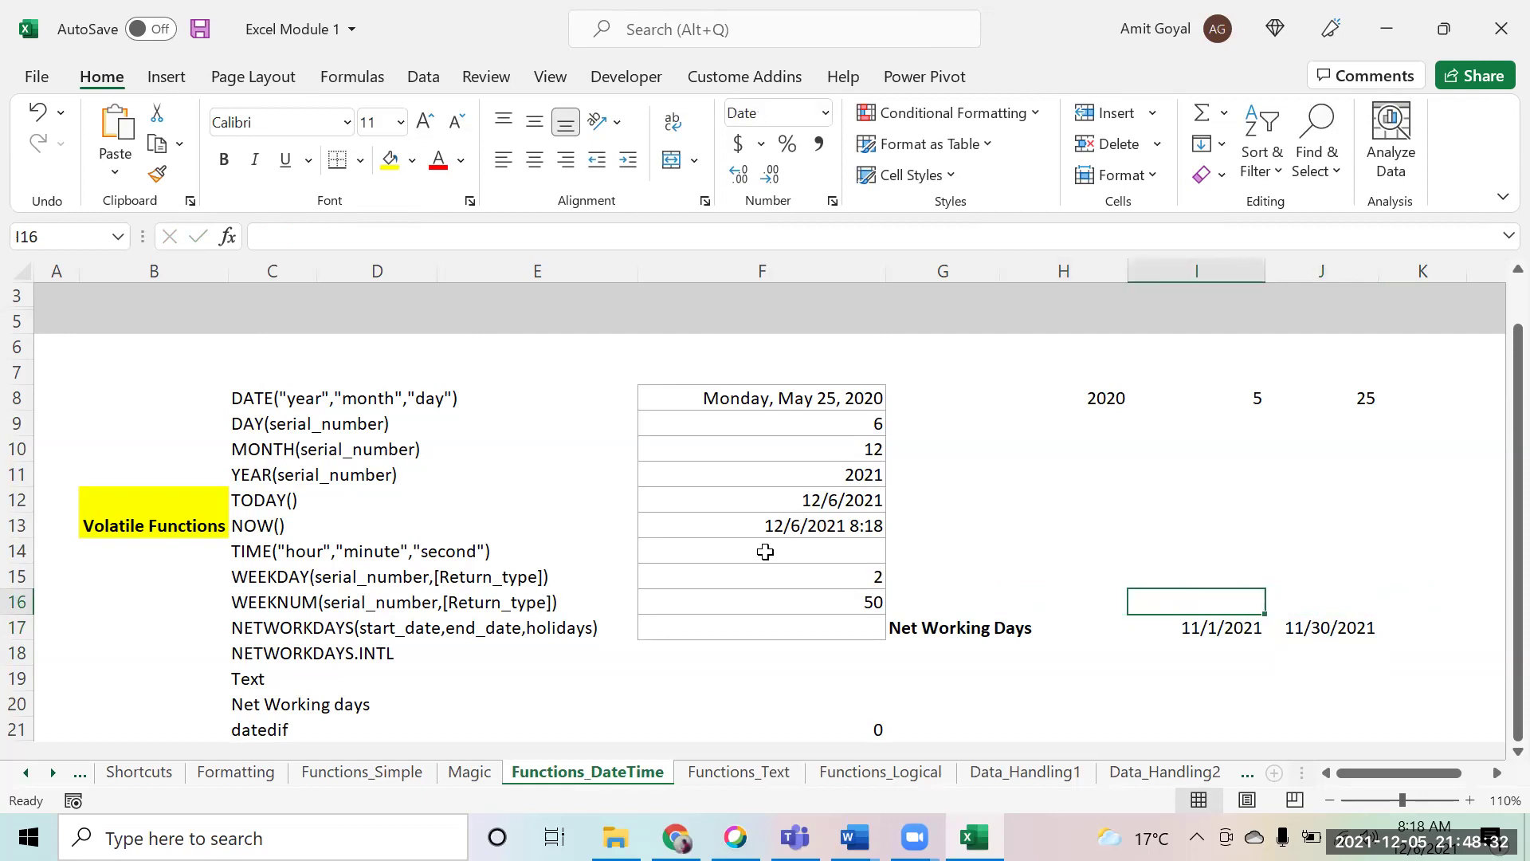
key("Down")
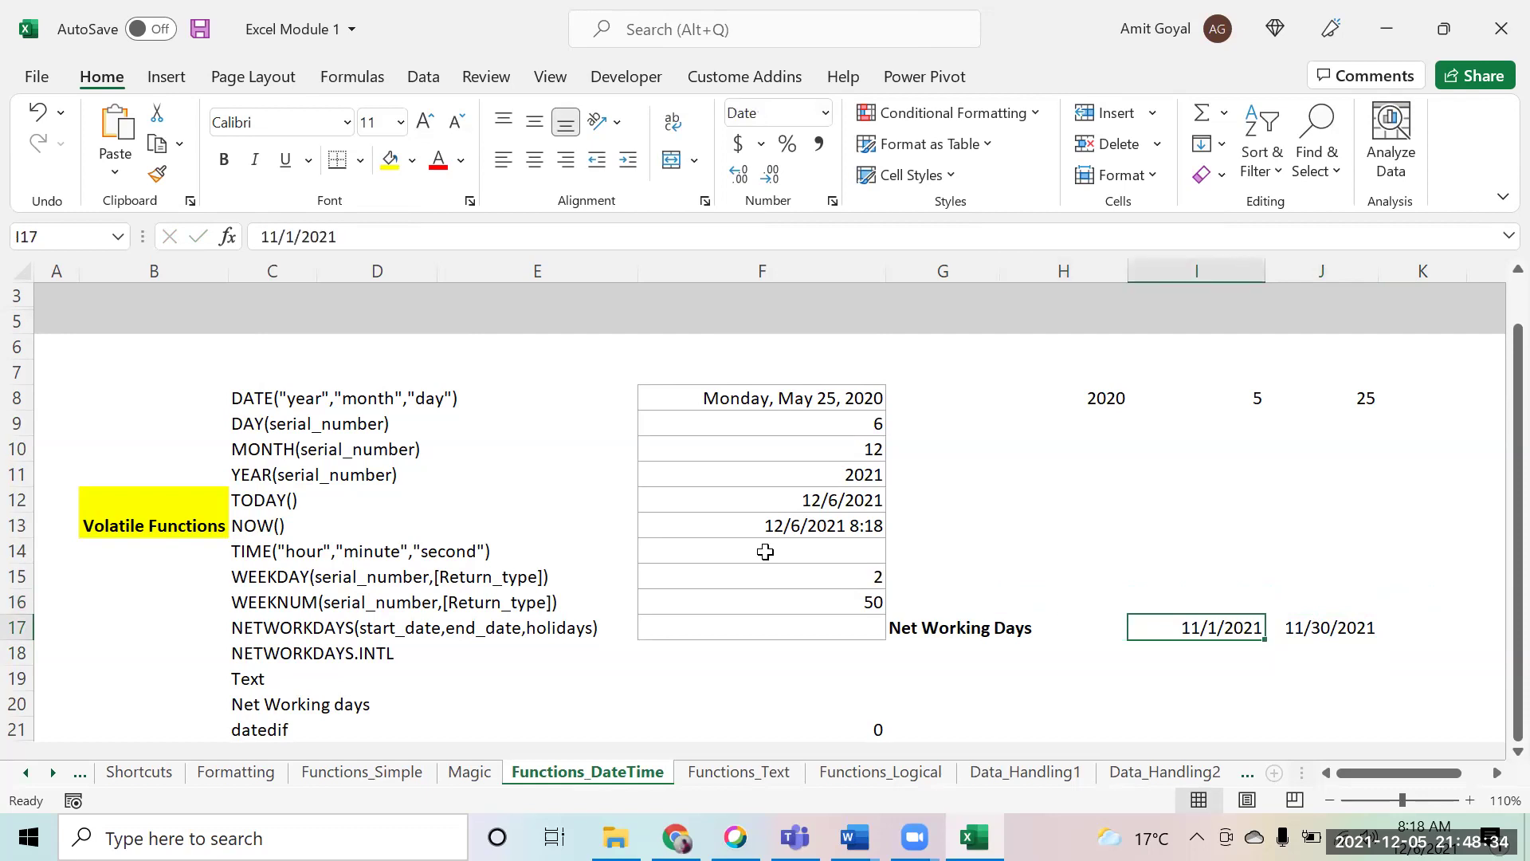
key("Right")
key("Right")
key("Left")
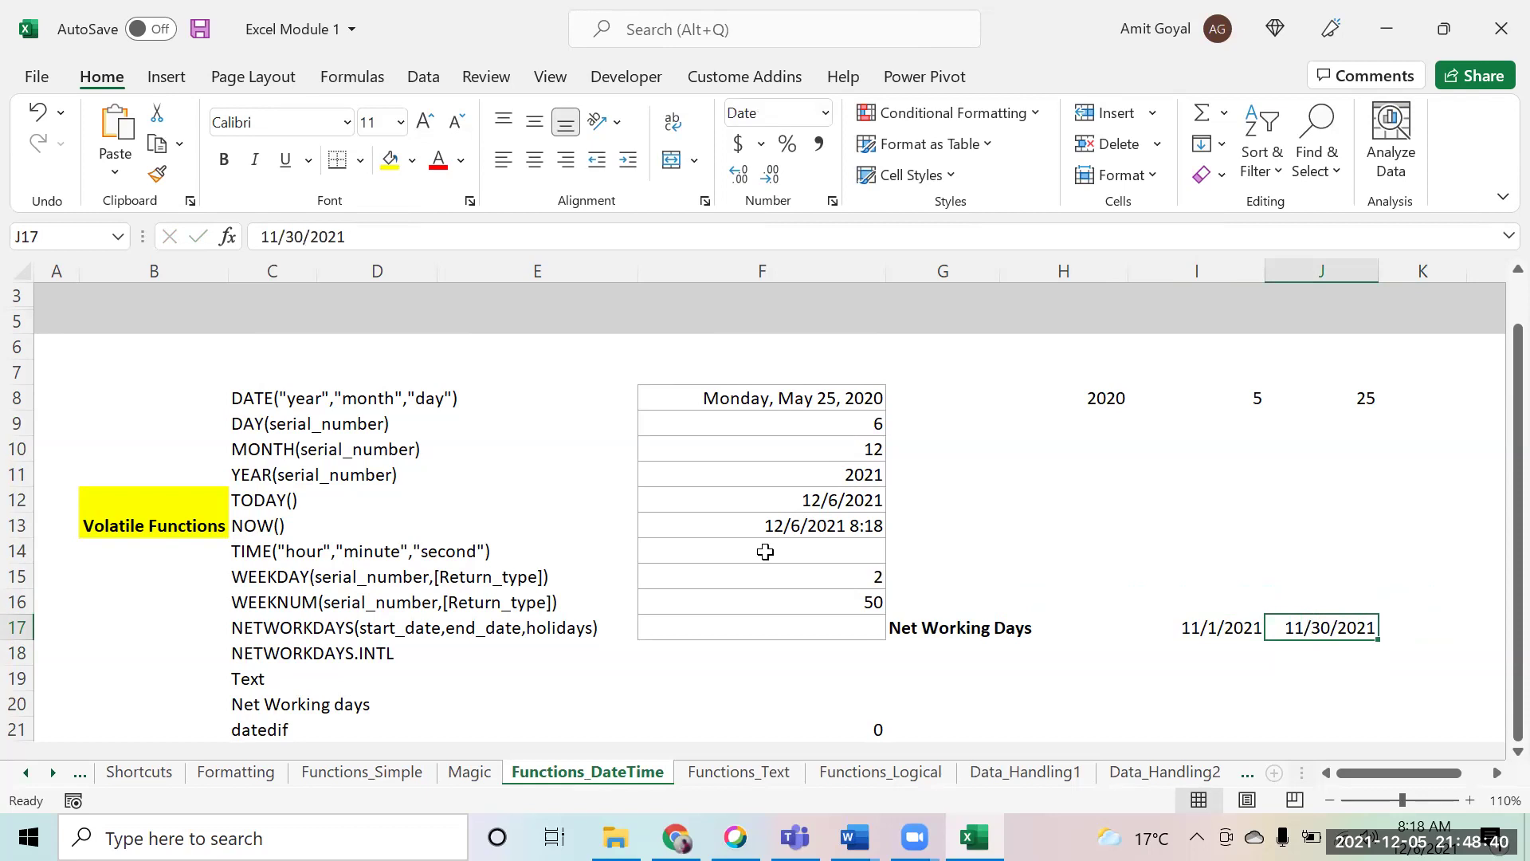
key("Down")
key("Down")
key("Down")
key("Down")
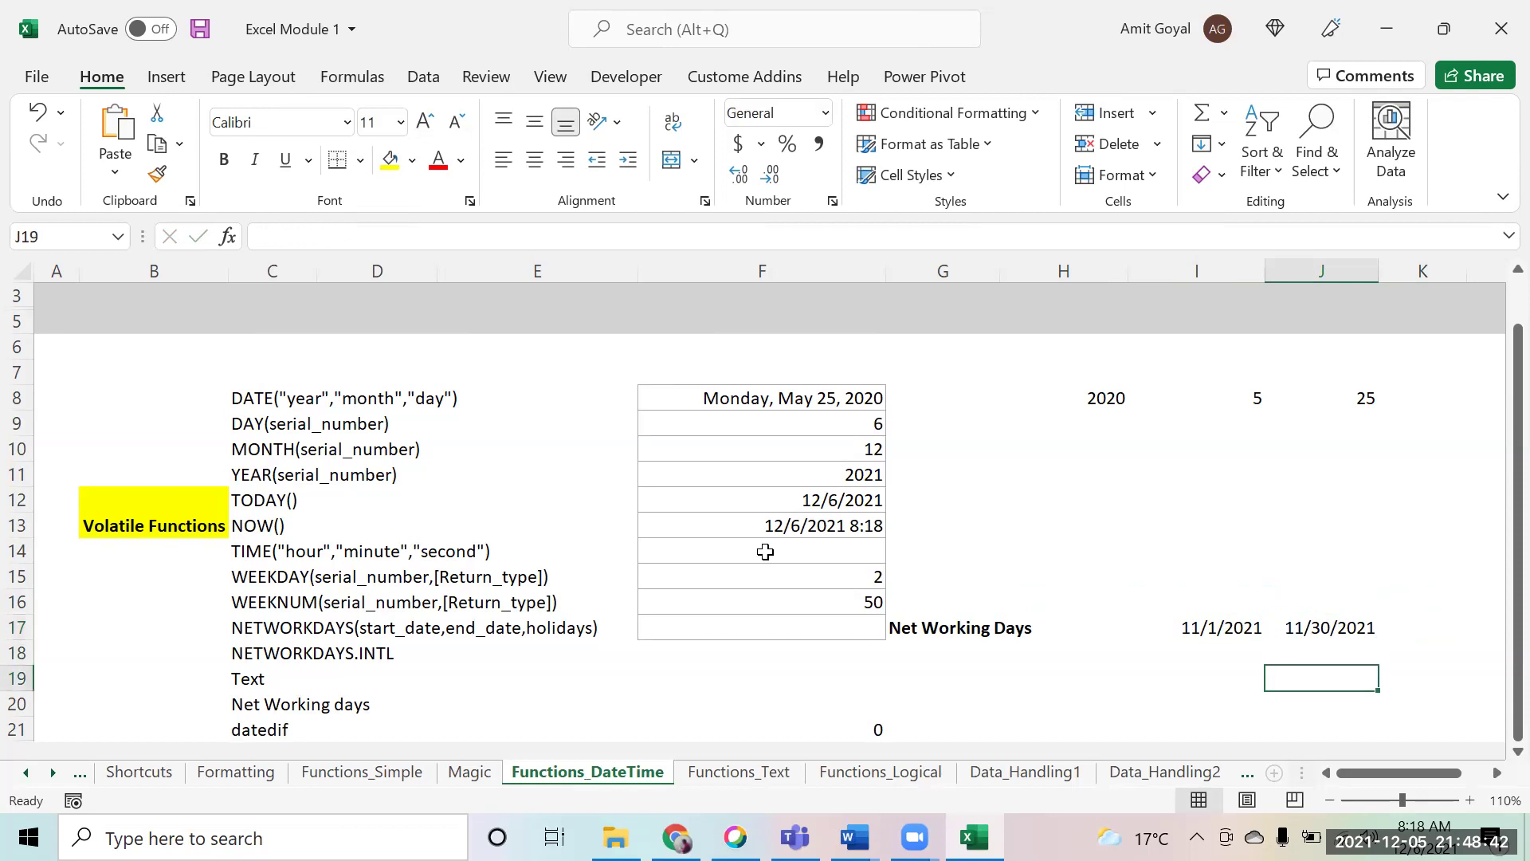
Calculate the working days between the two dates in cell I18 with =NETWORKDAYS(I17,J17).
key("Up")
key("Up")
key("Left")
key("Up")
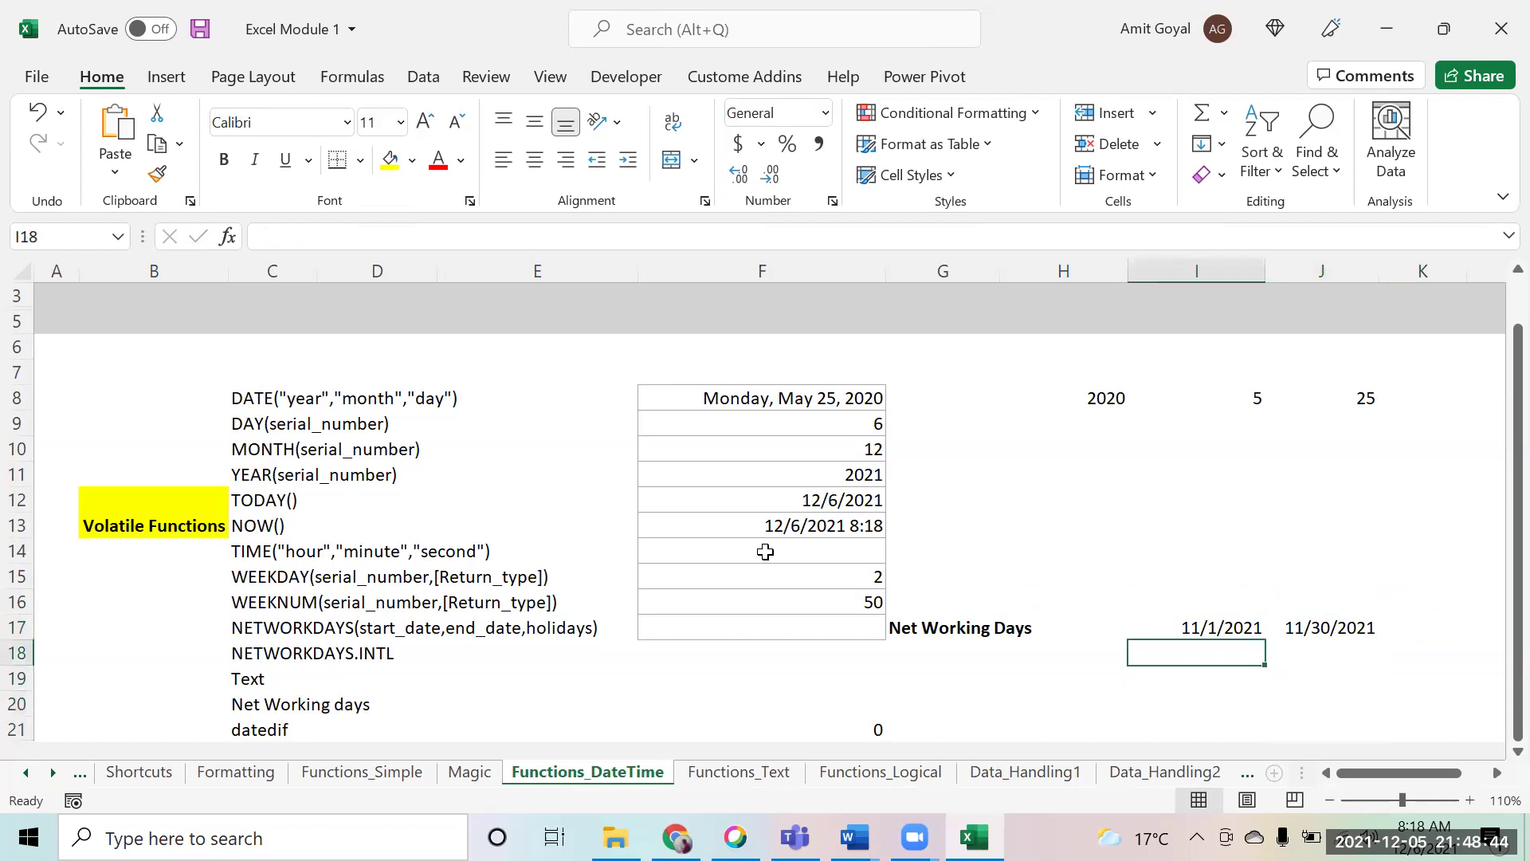
type("=netw")
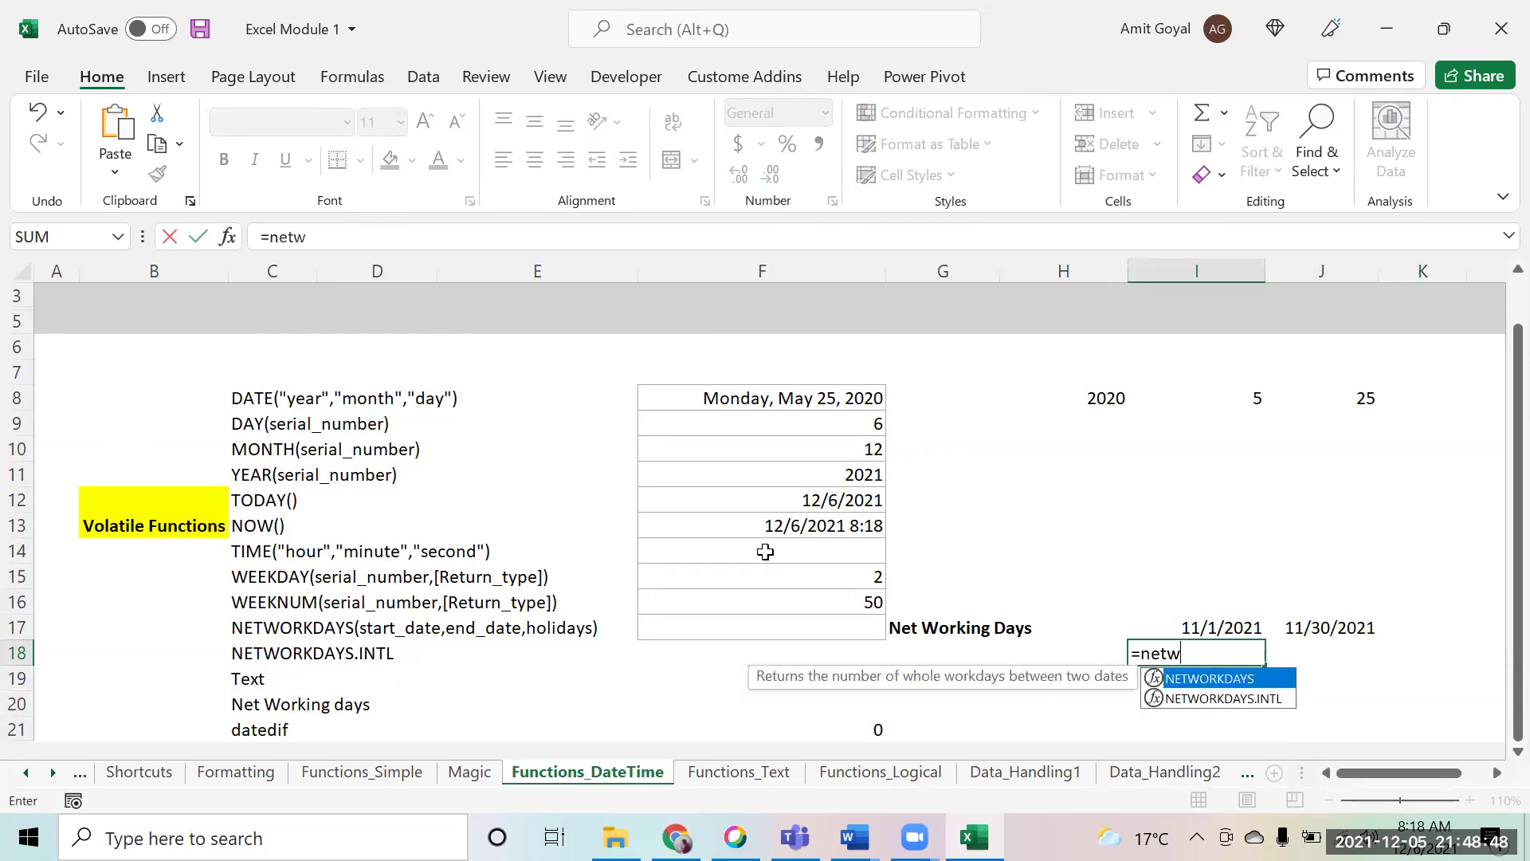
key("Tab")
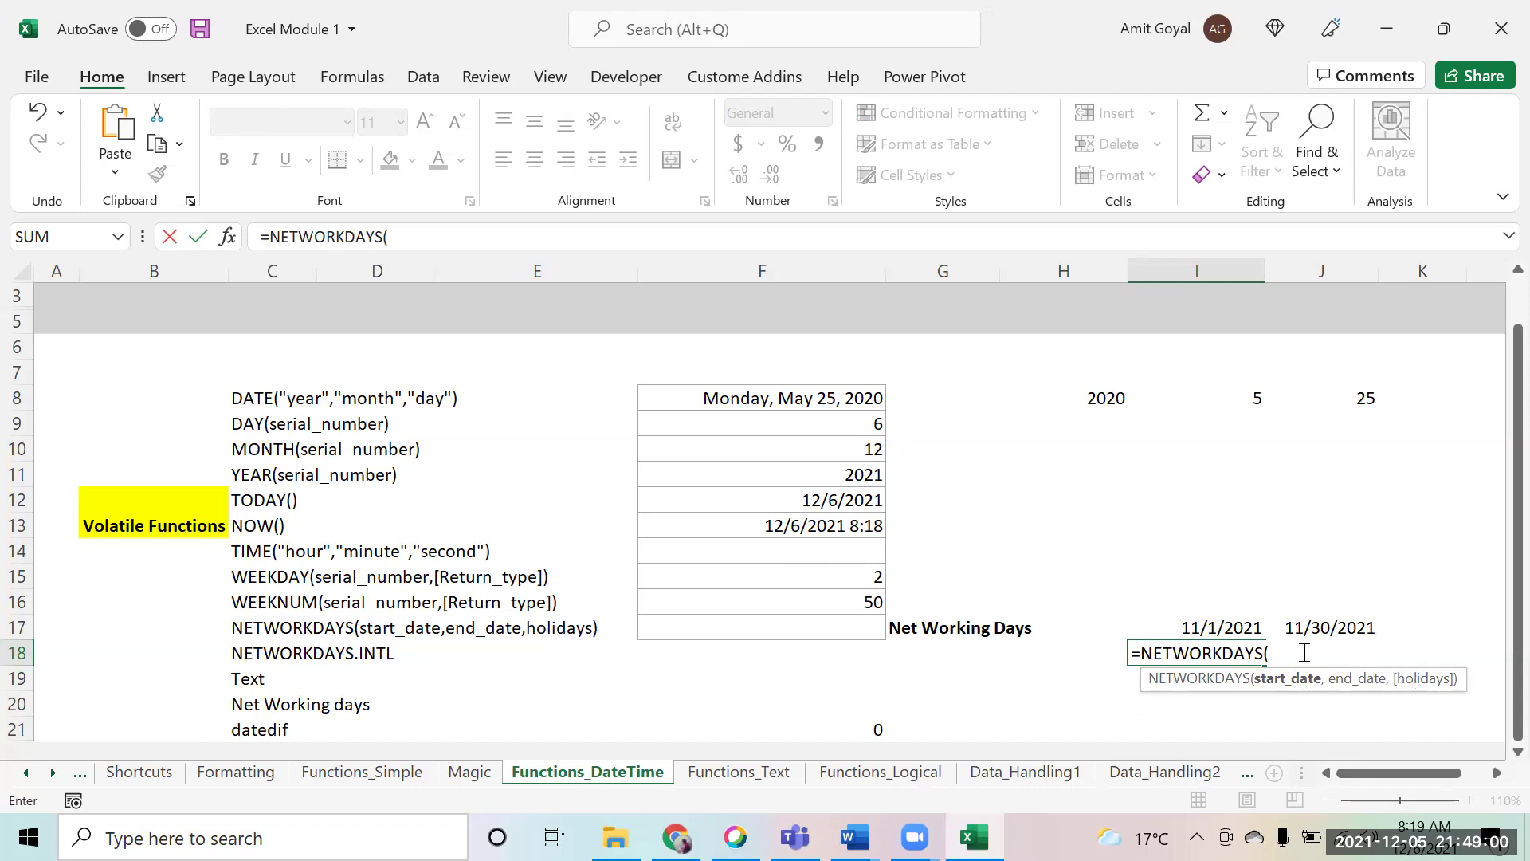
left_click(1190, 626)
type(",")
left_click(1324, 632)
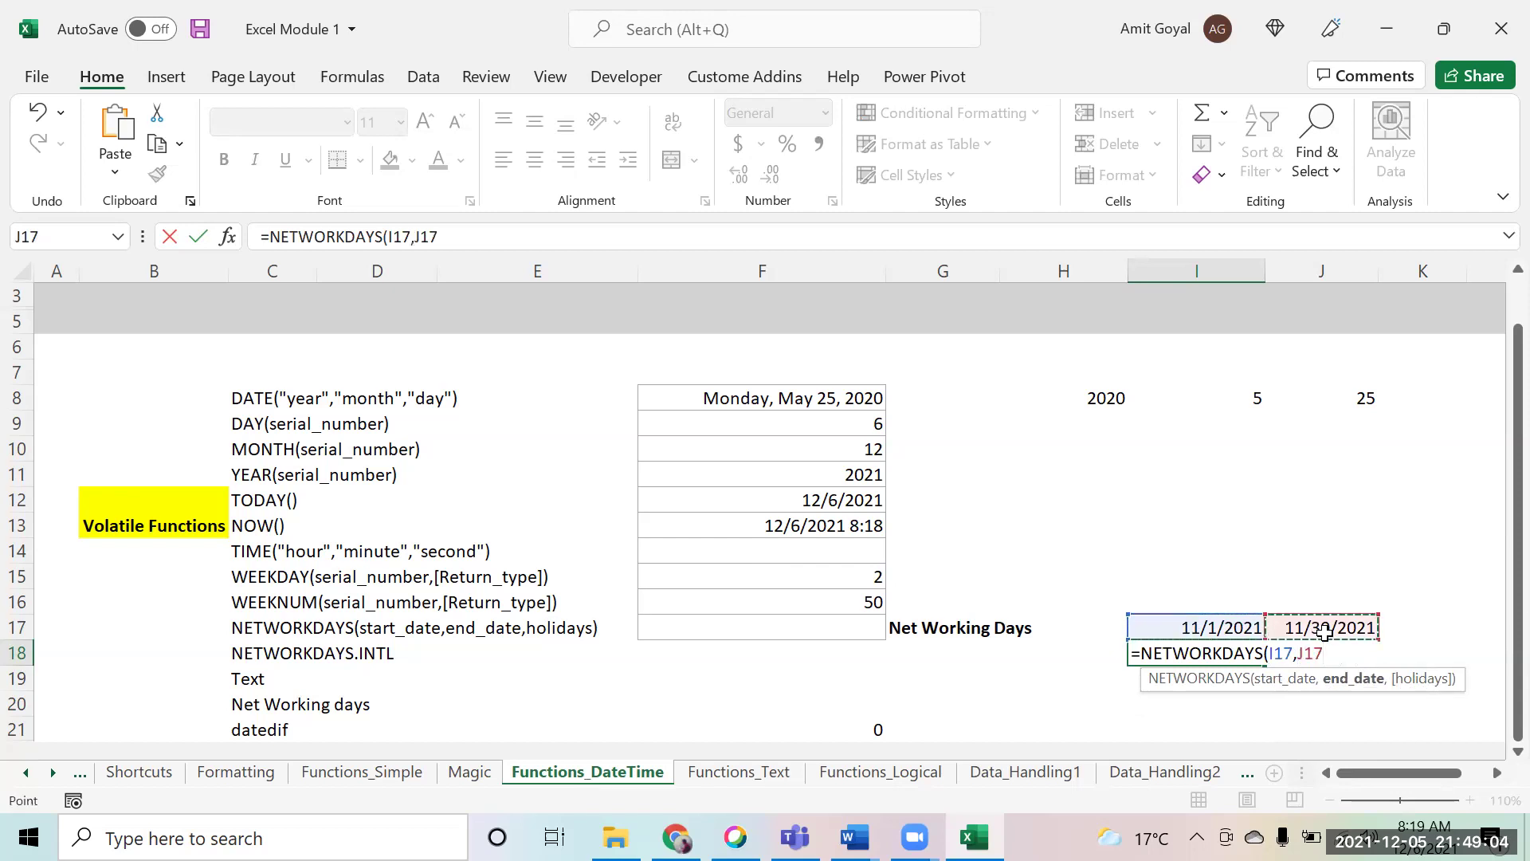
type(")")
key("Return")
key("Up")
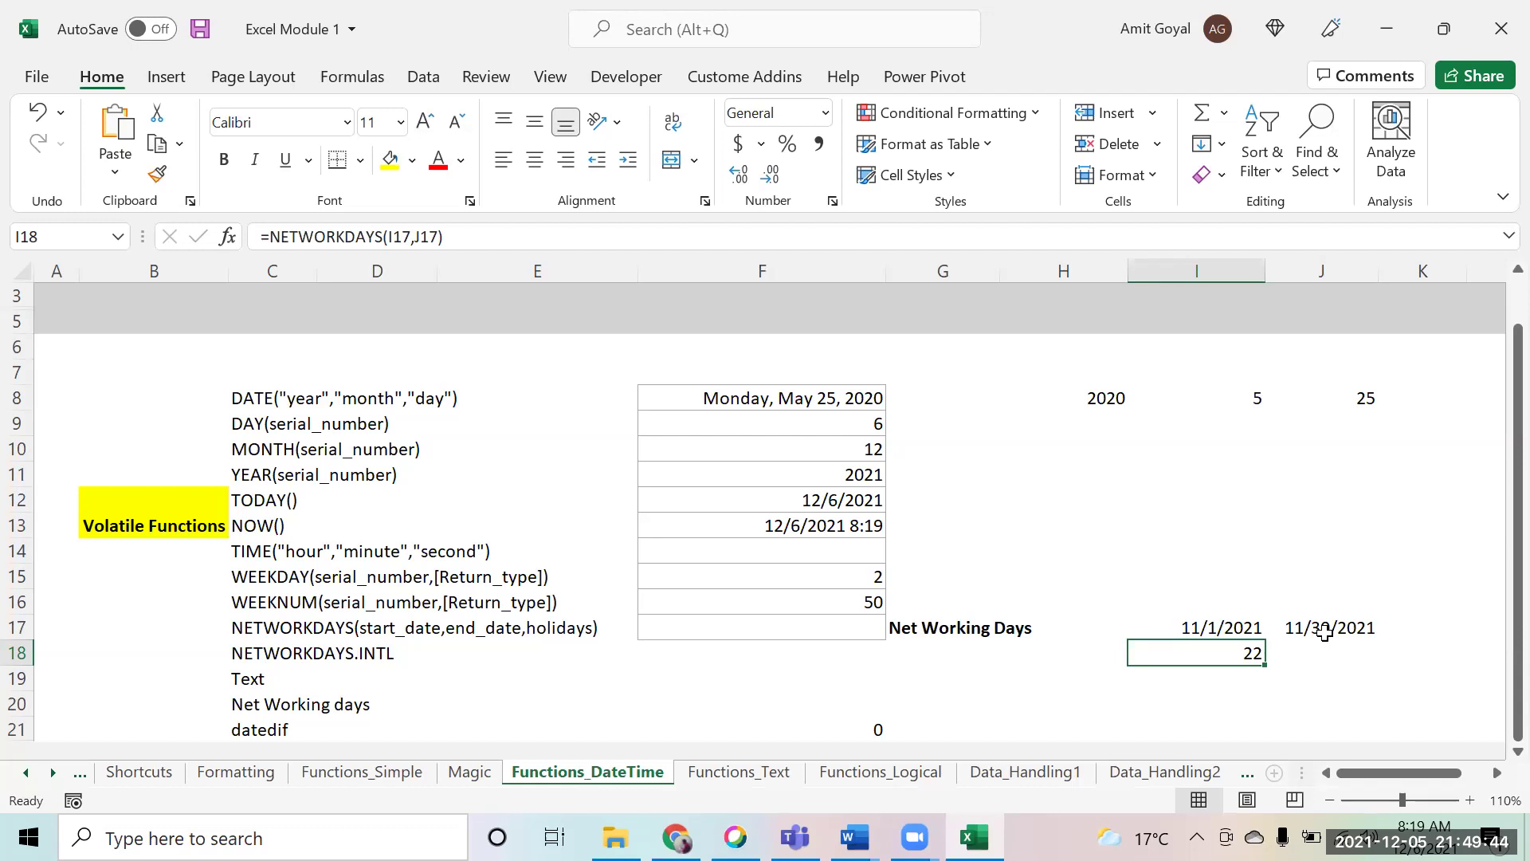
Enter the holiday date 11/4/2021 in cell I20.
key("Right")
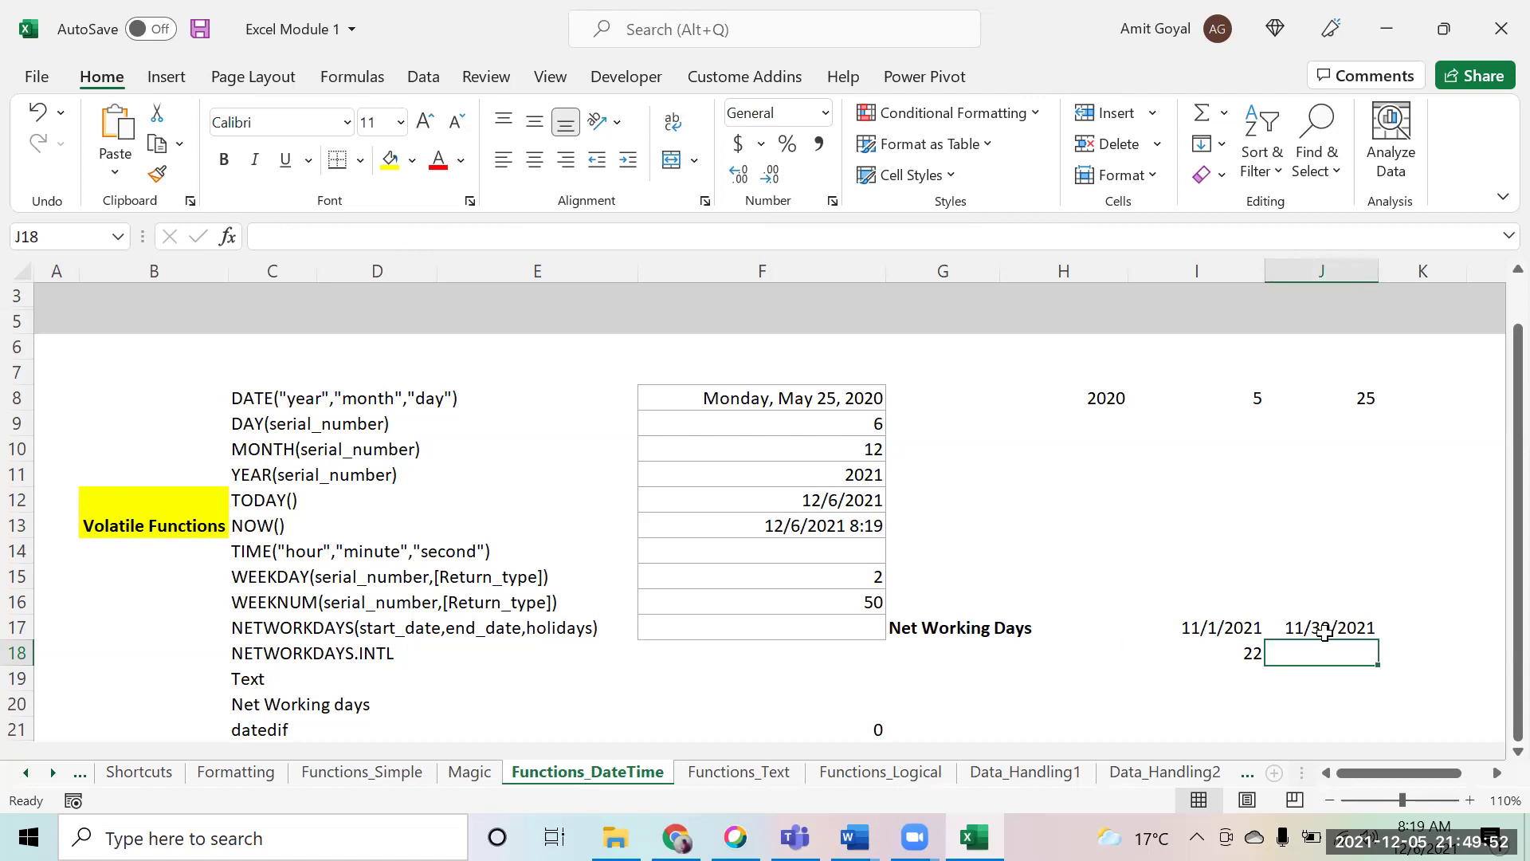
key("Up")
key("Left")
key("Down")
key("Down")
key("Down")
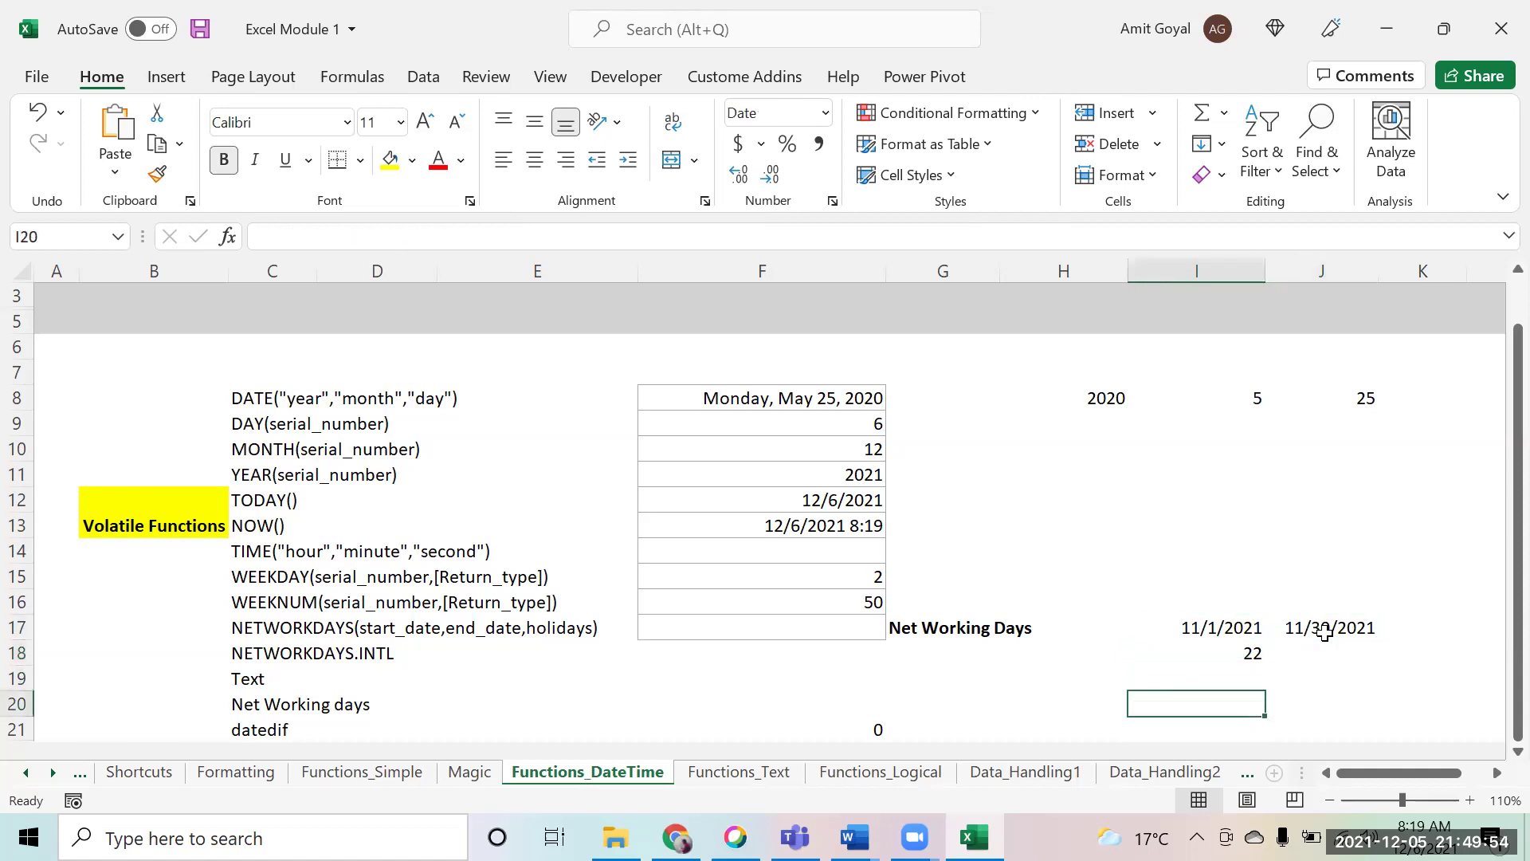
type("11/")
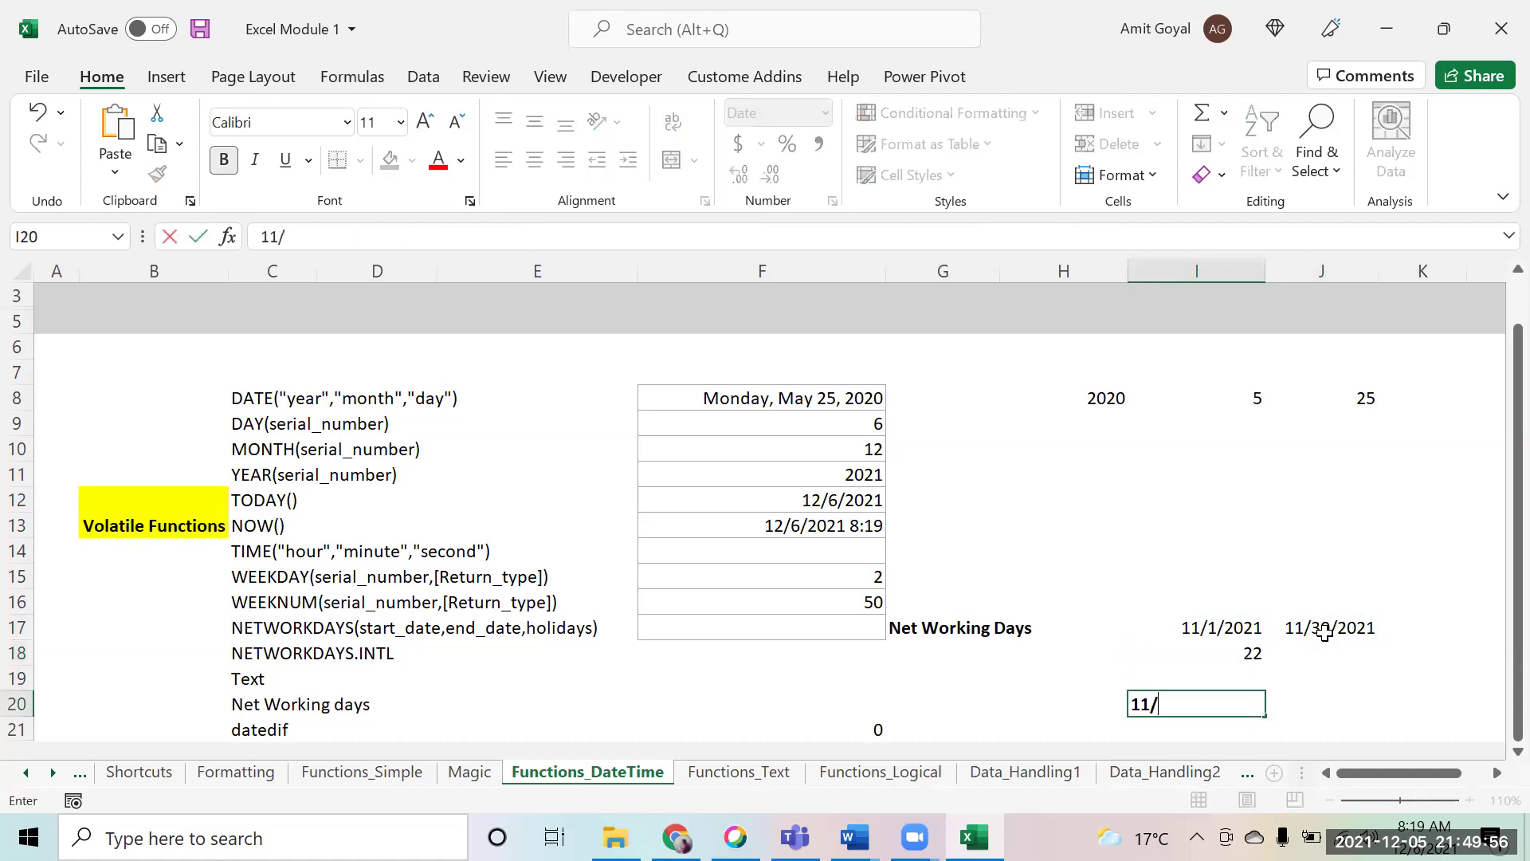
type("4/2021")
key("ctrl+Return")
key("Up")
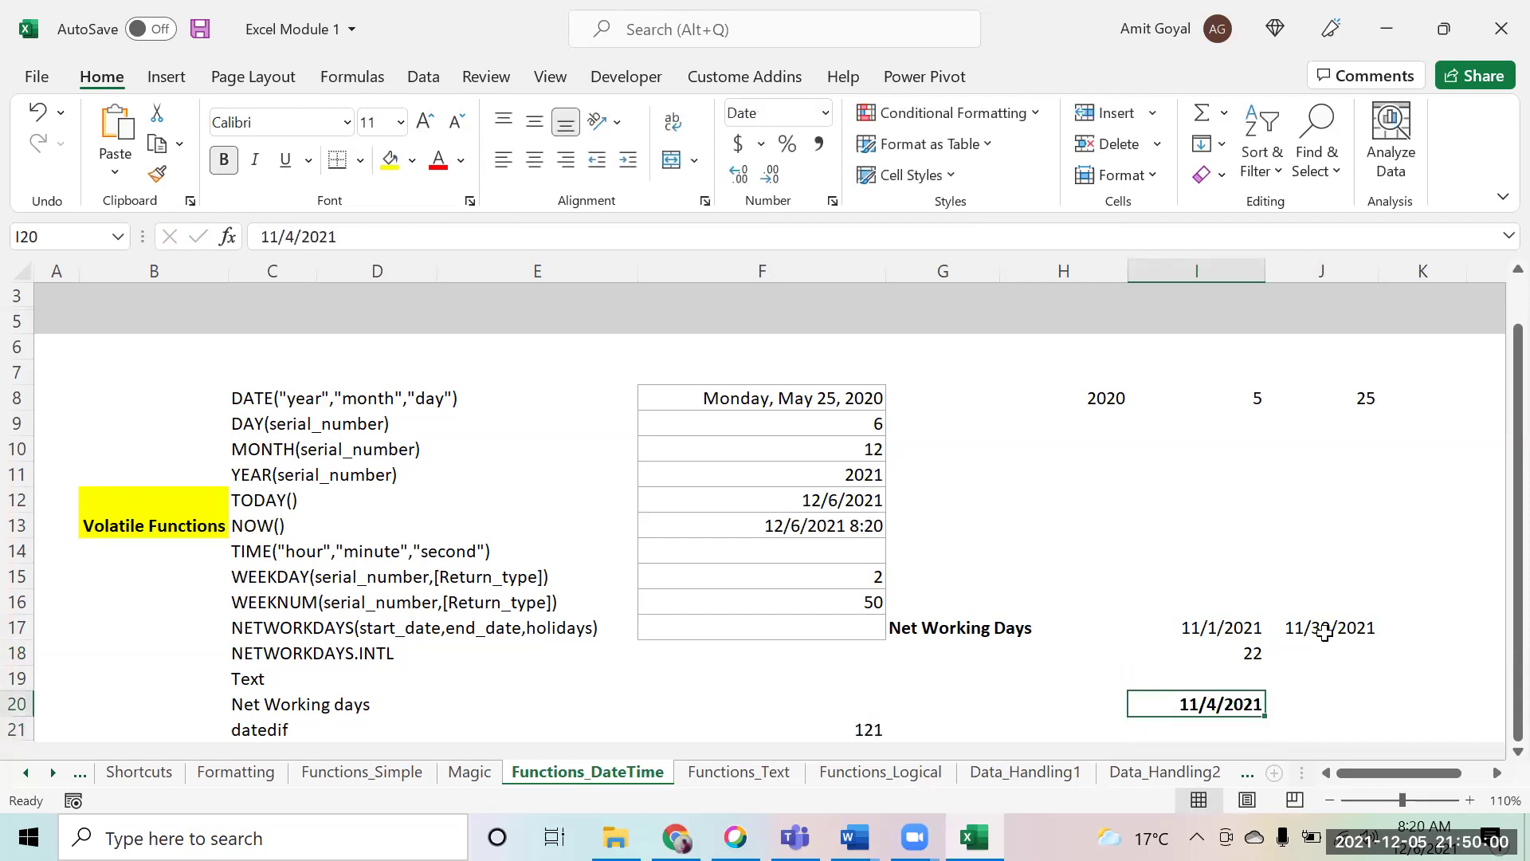
Enter the second holiday date 11/5/2021 in cell J20.
key("Right")
type("11/")
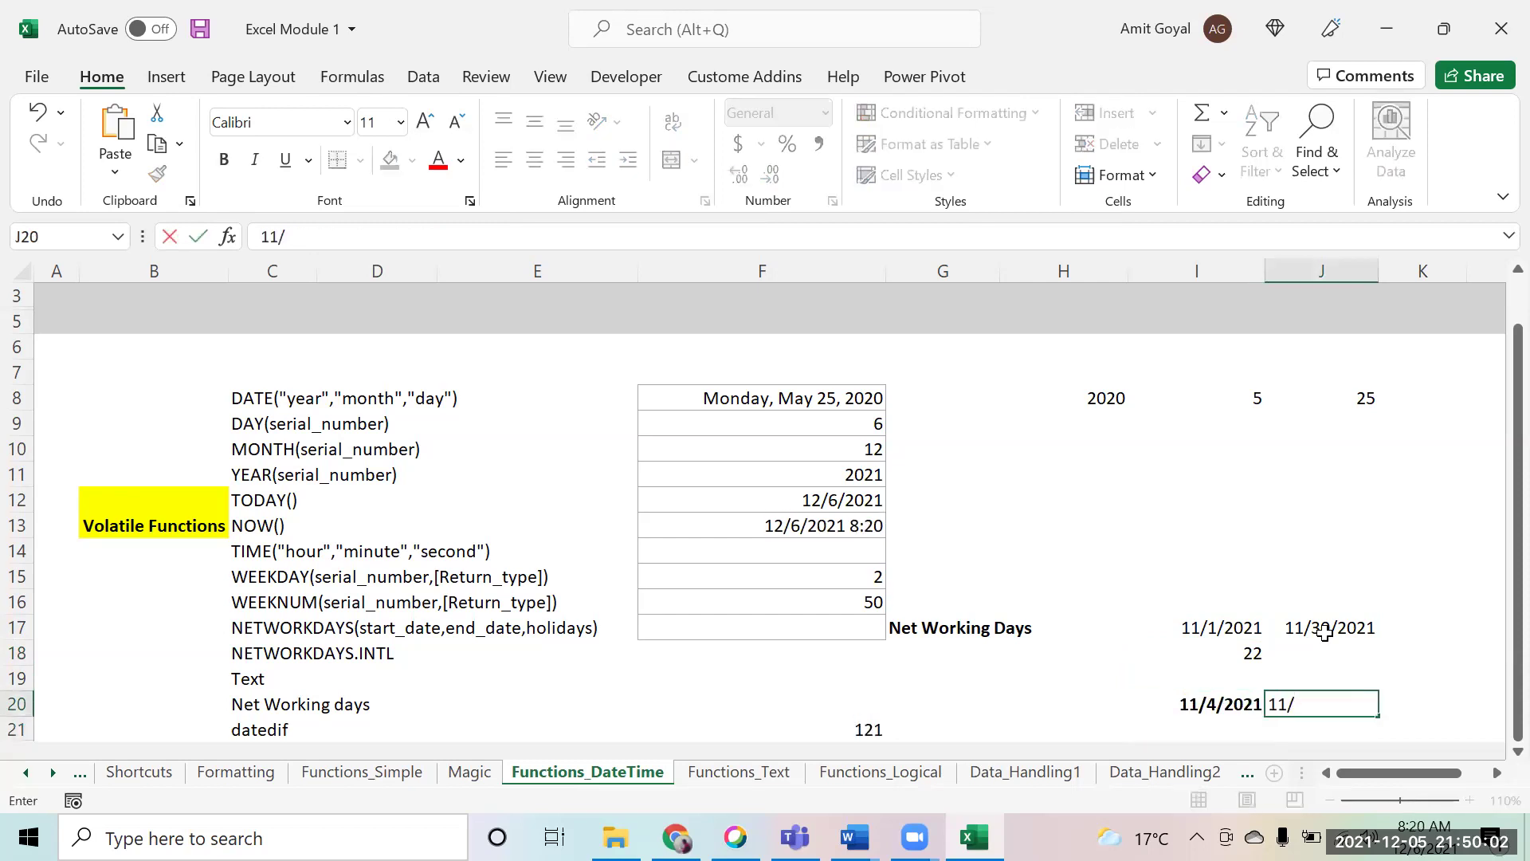
type("5/2021")
key("Return")
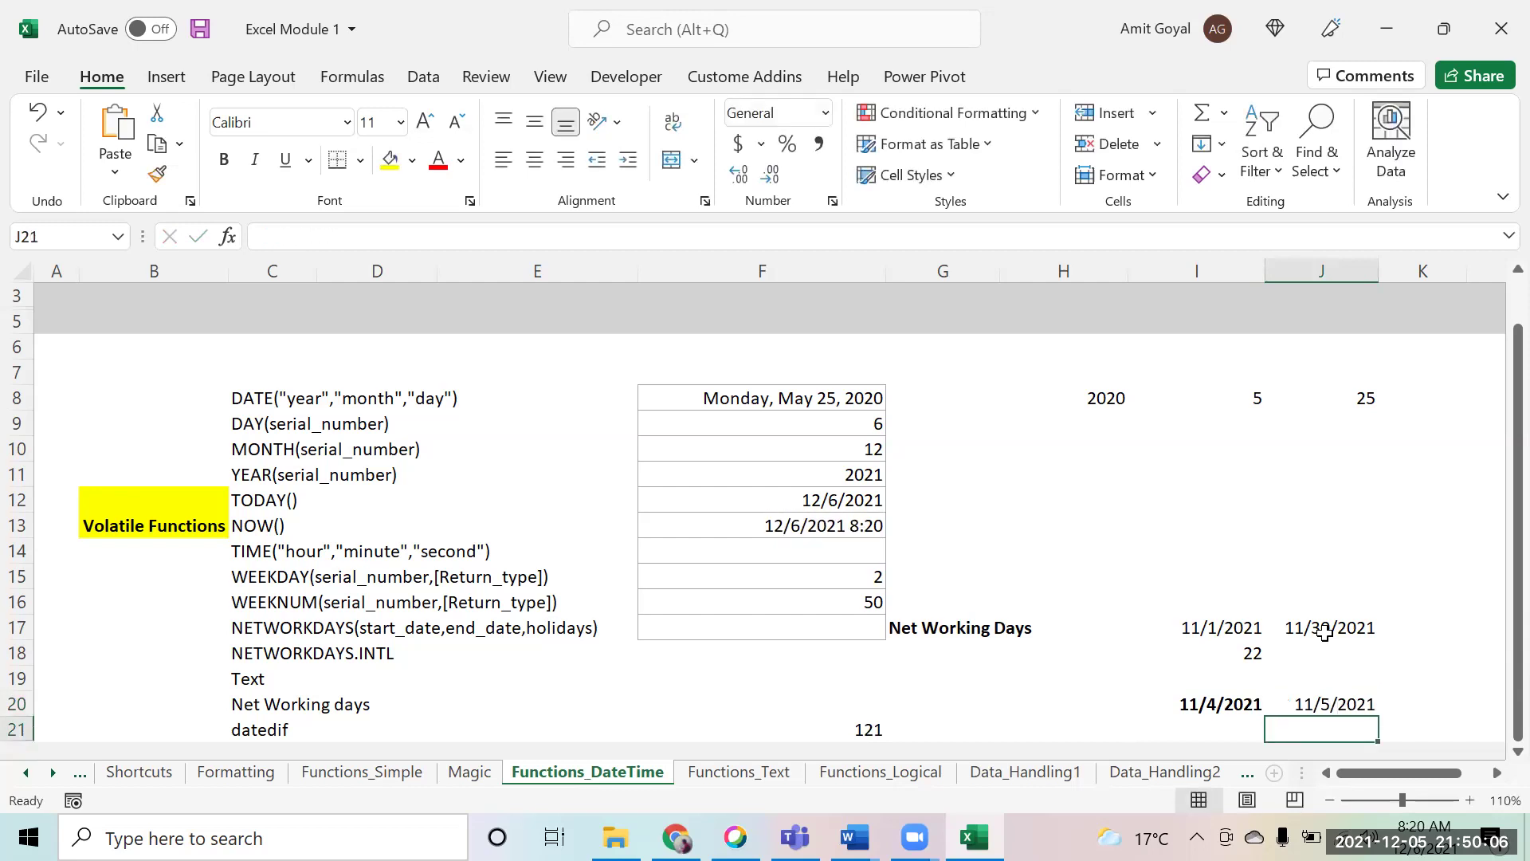
Copy the second holiday date from J20 into I21 below the first one, and clear J20.
key("Up")
key("ctrl+c")
key("Left")
key("Down")
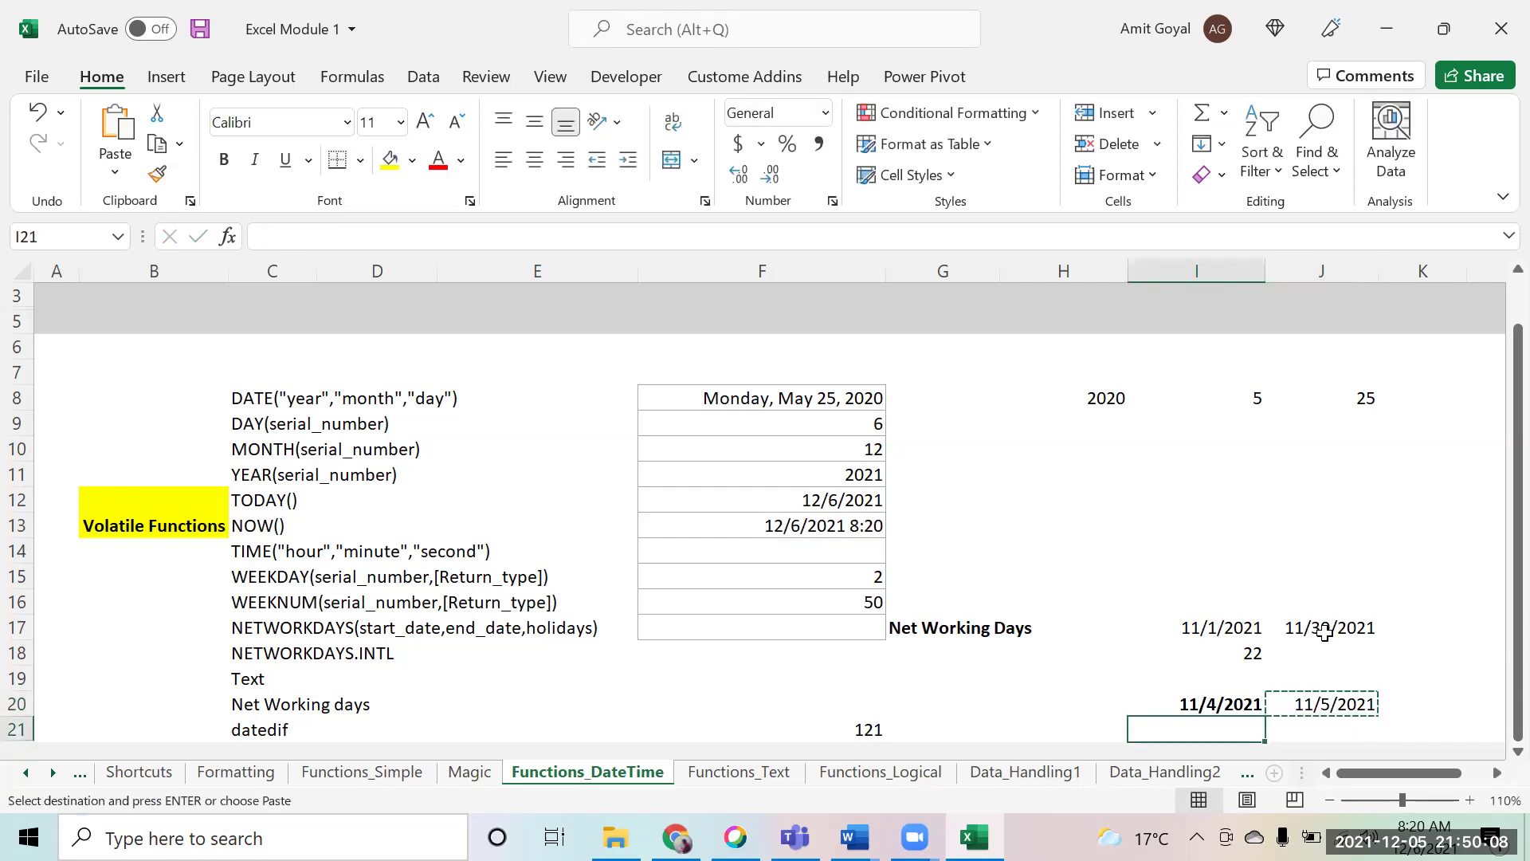
key("ctrl+v")
key("Up")
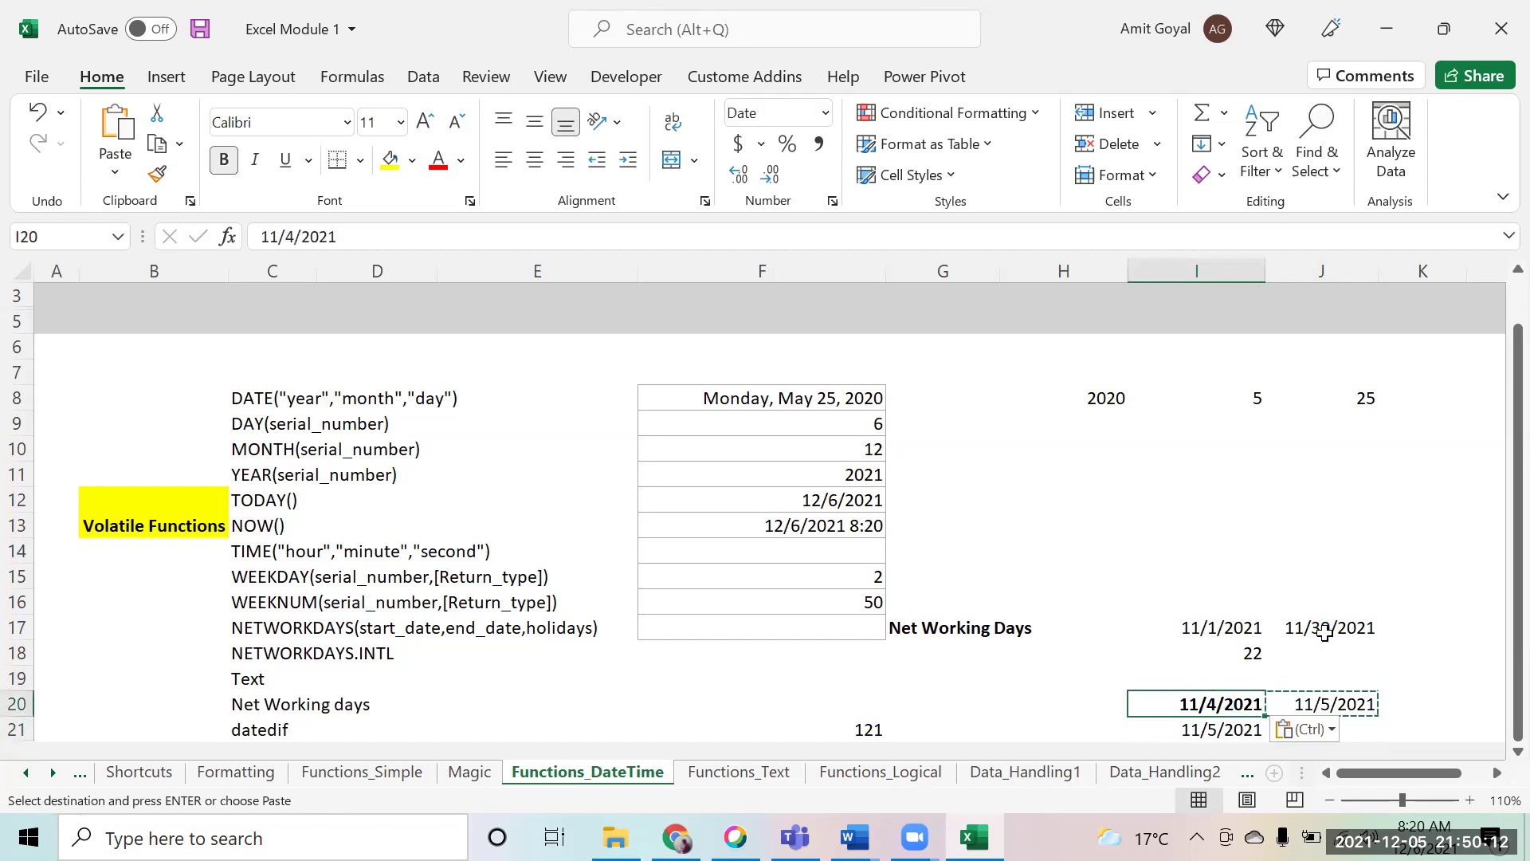
key("Right")
key("Delete")
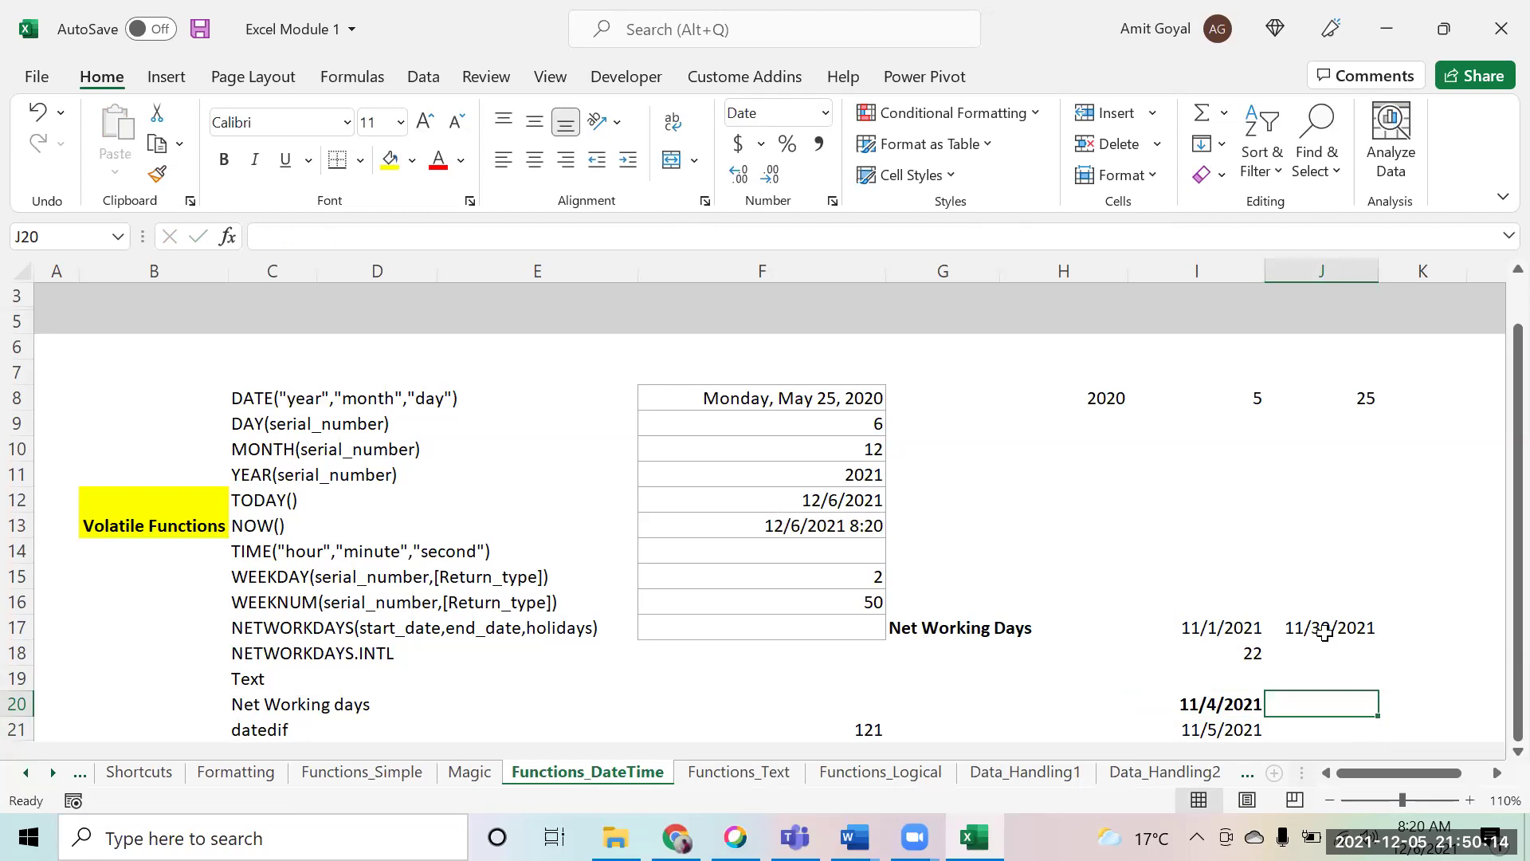
Add the holiday range I20:I21 as the third argument of the NETWORKDAYS formula in cell I18.
key("Up")
key("Up")
key("Up")
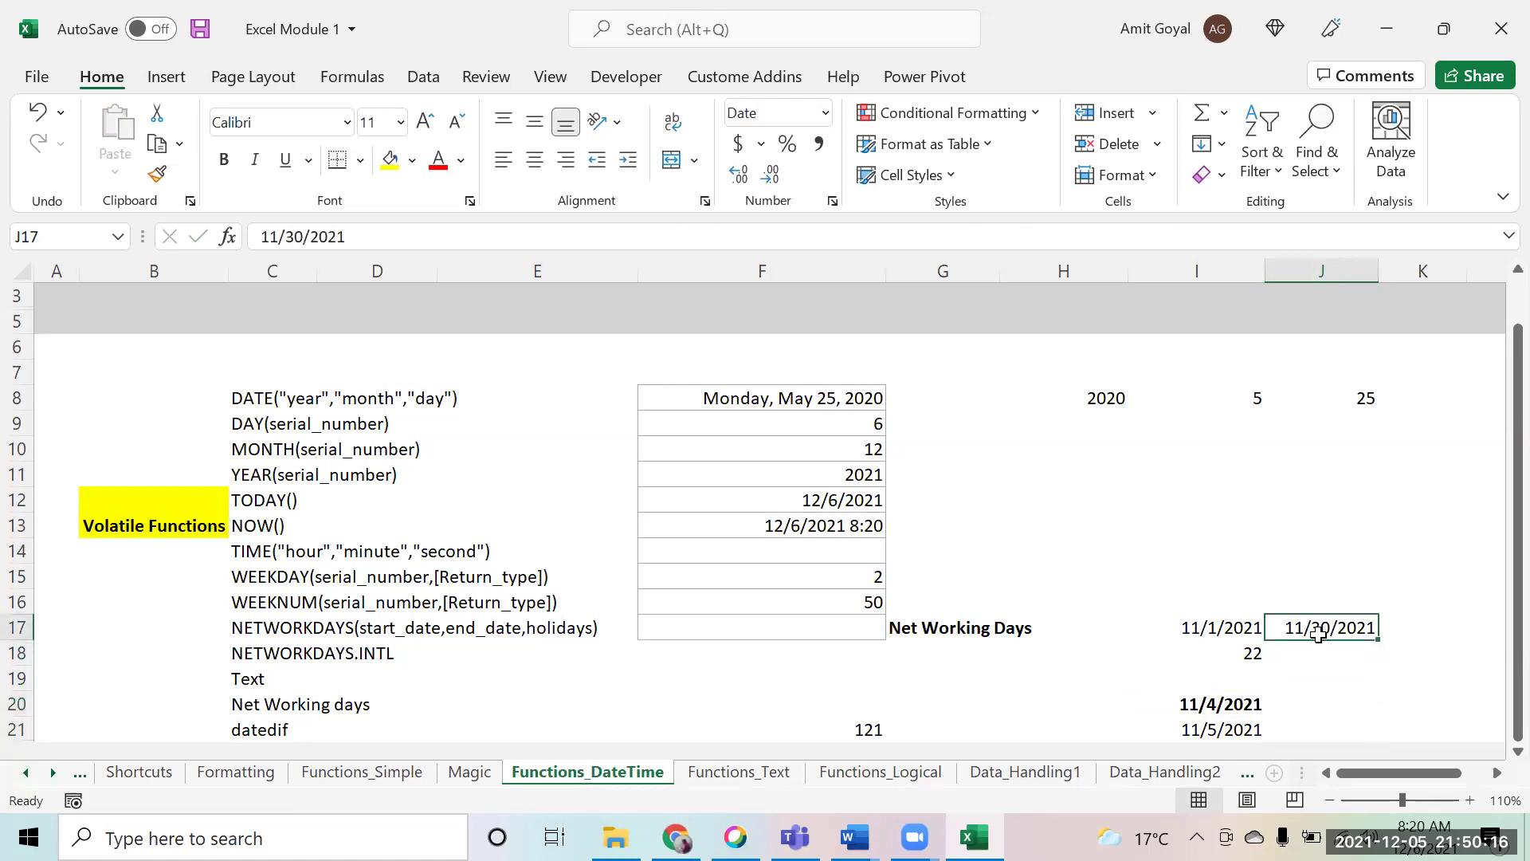
left_click(1247, 653)
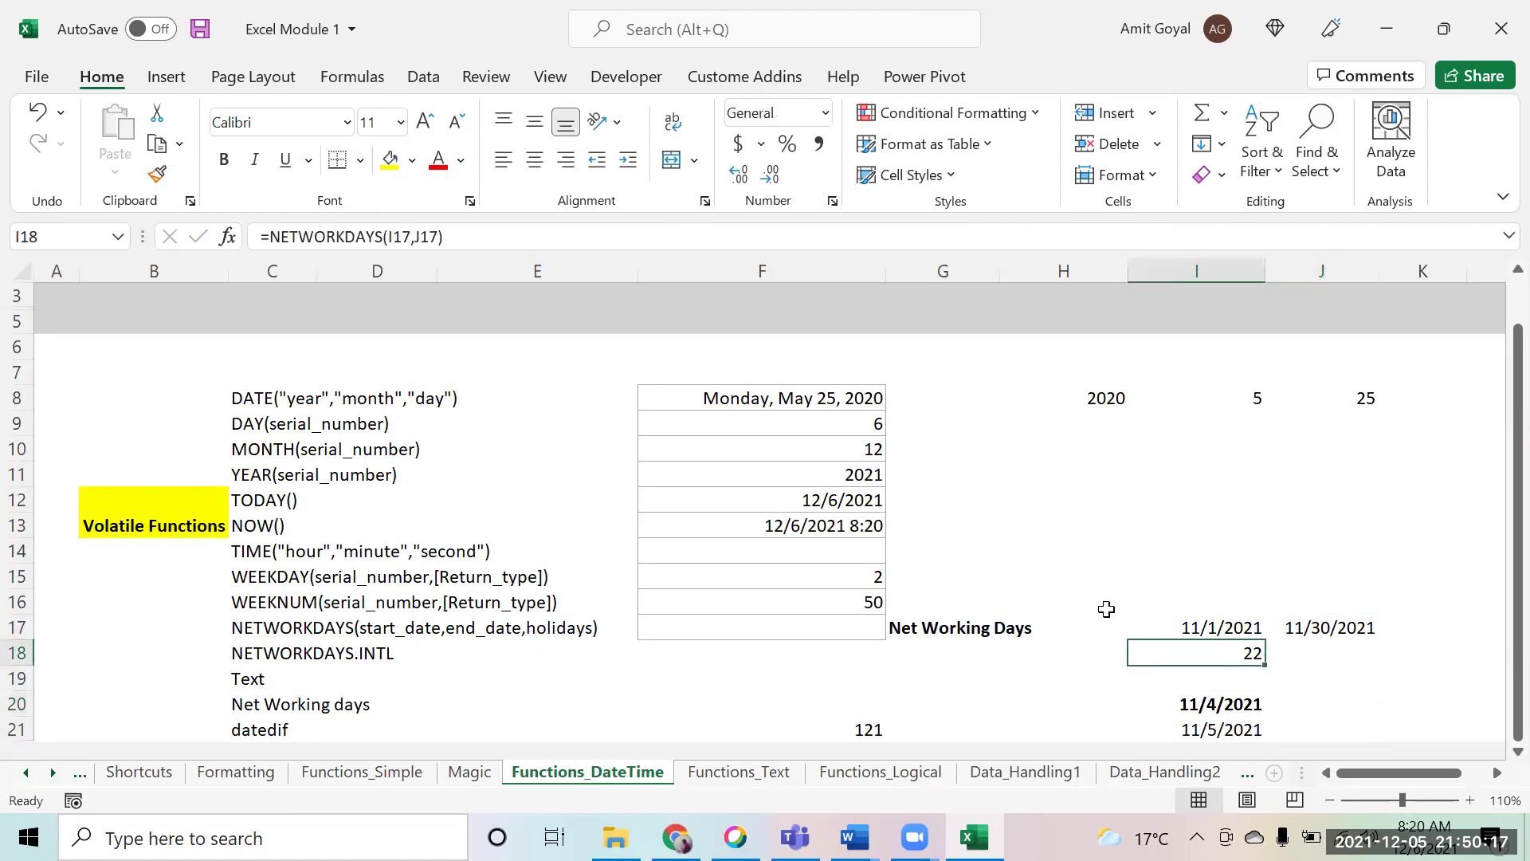
left_click(439, 239)
type(",")
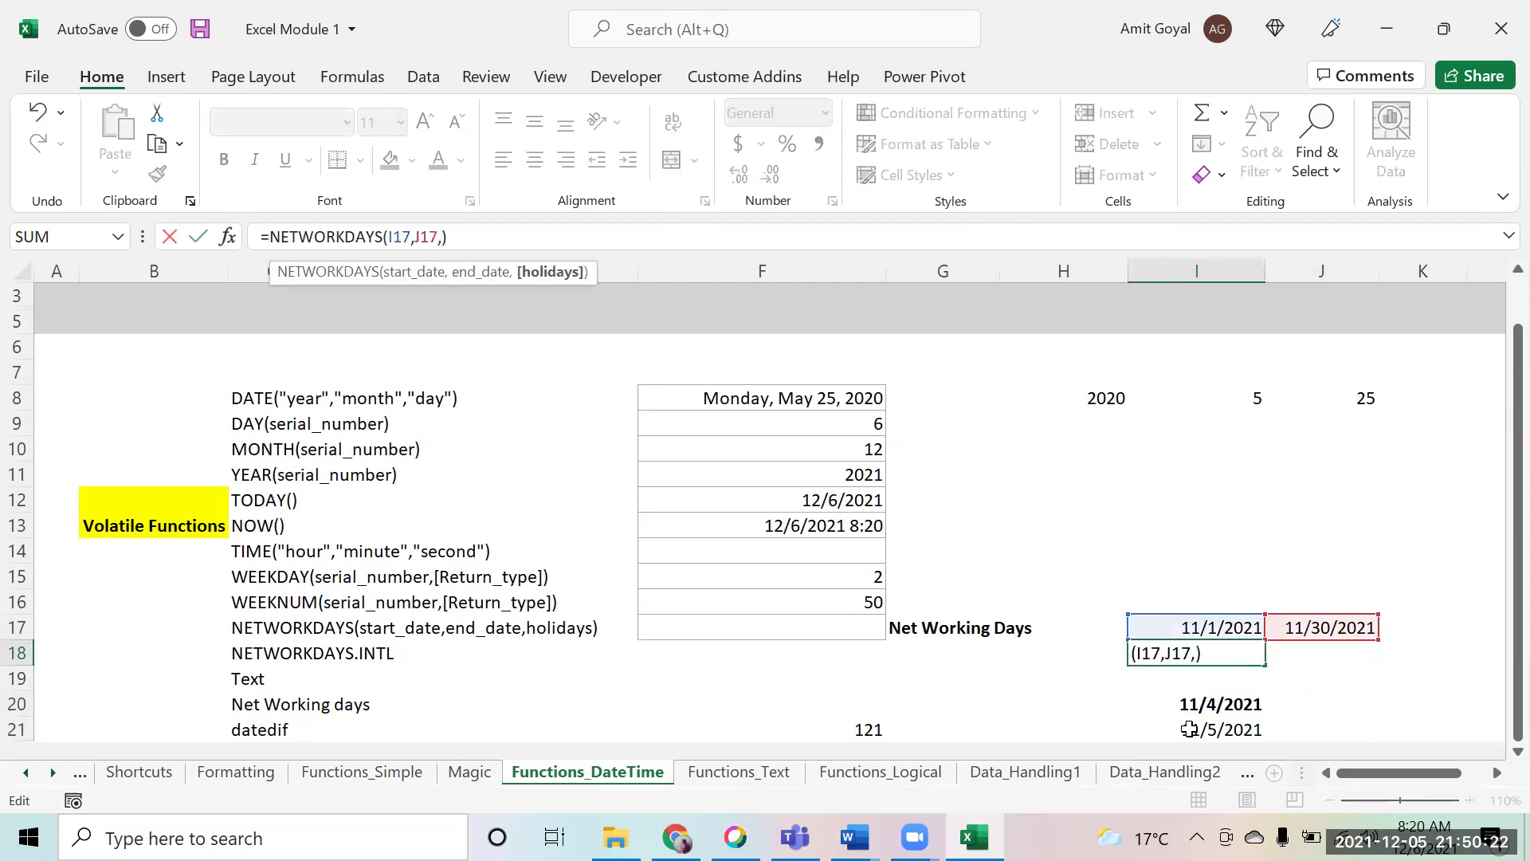
left_click_drag(1190, 704, 1185, 724)
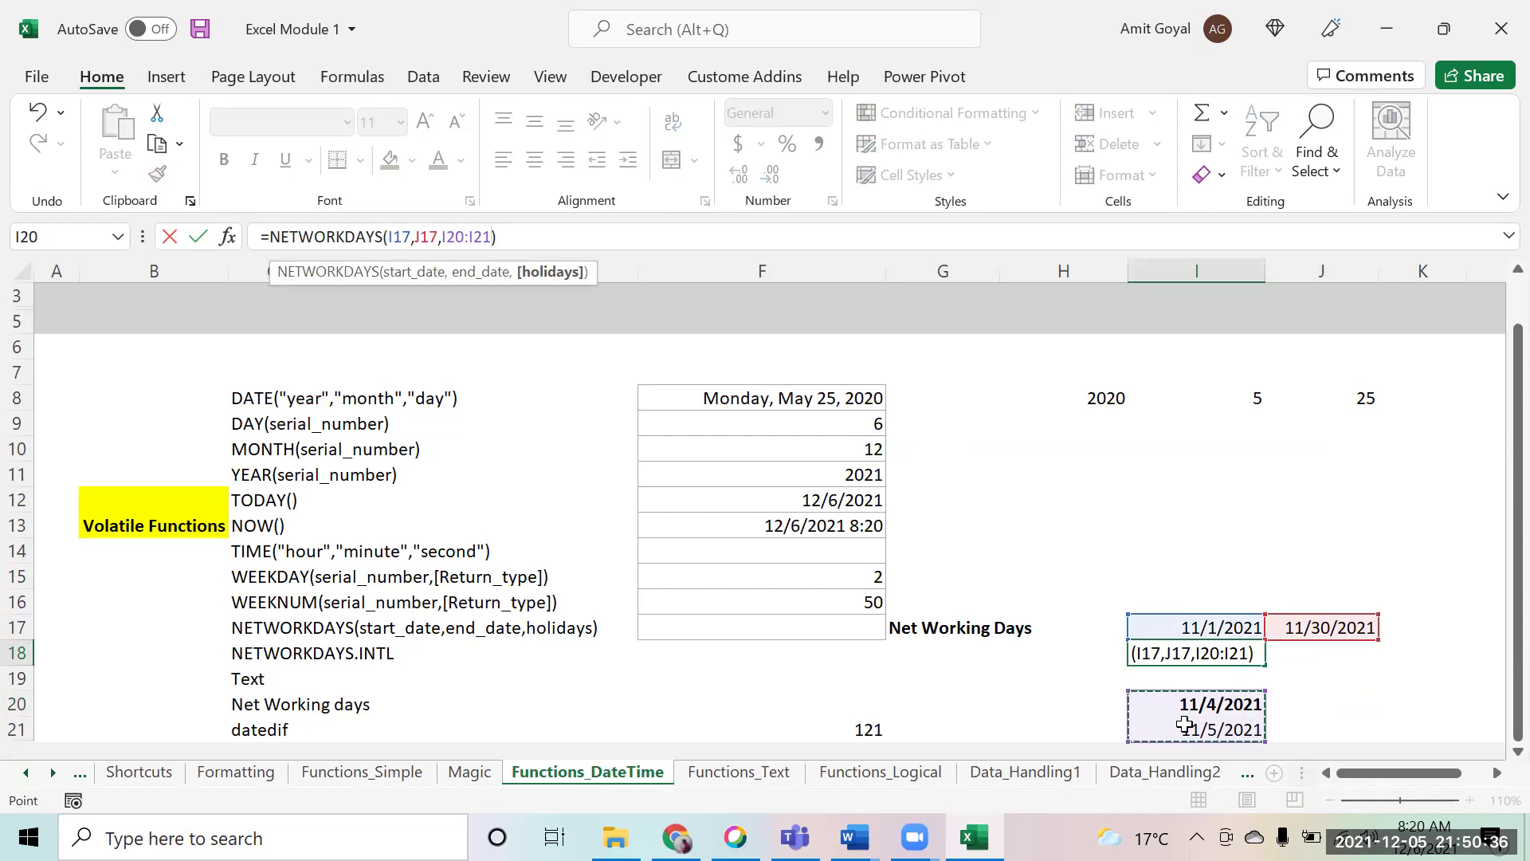
key("Return")
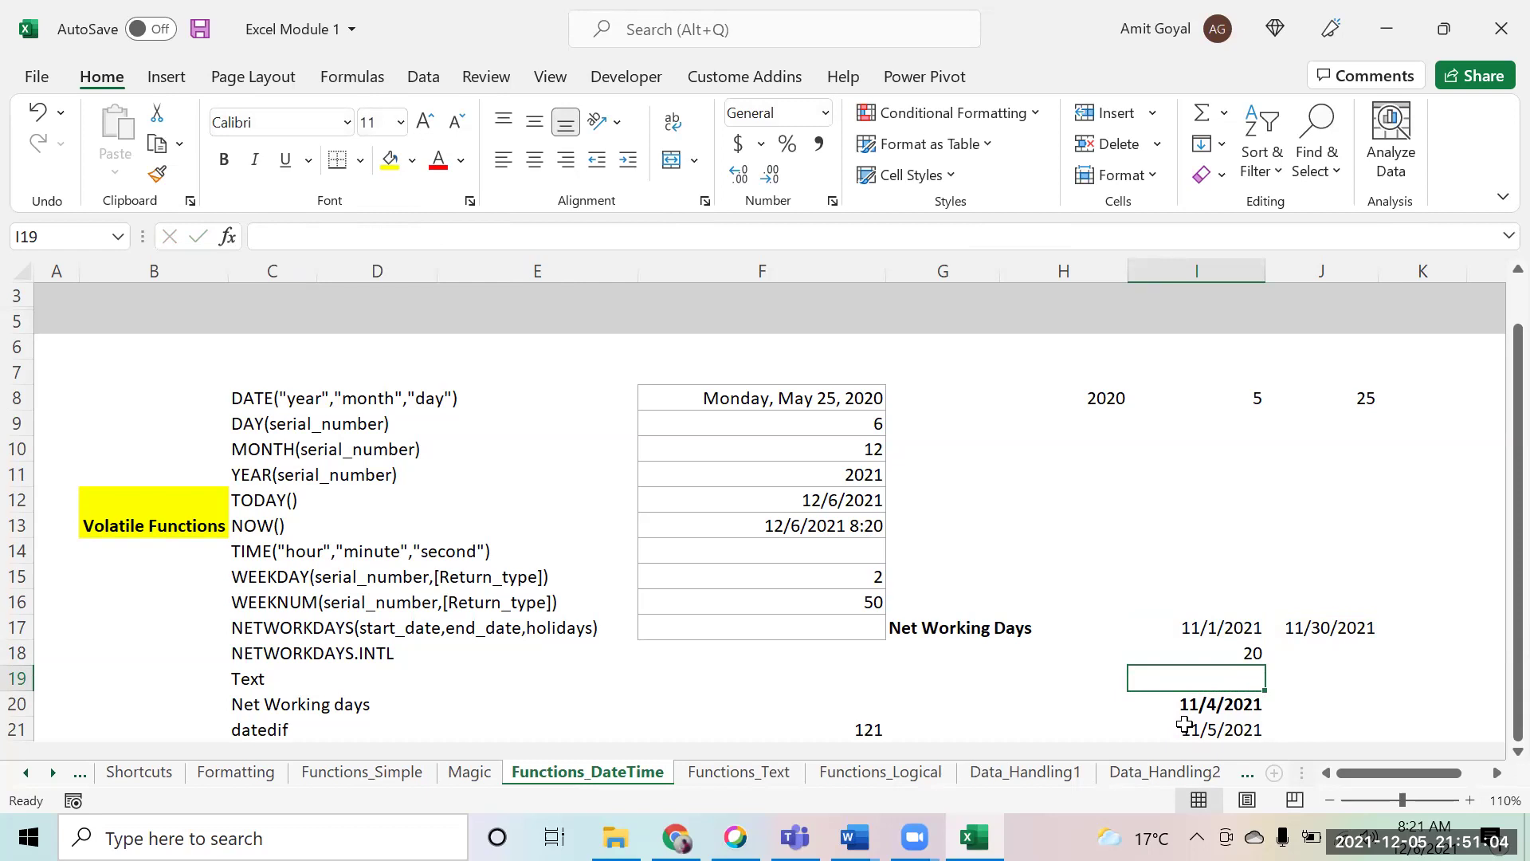
Examine the start and end dates in row 17 and the NETWORKDAYS formula in cell I18.
key("Up")
key("Up")
key("Up")
key("Down")
key("Right")
key("Right")
key("Left")
key("Left")
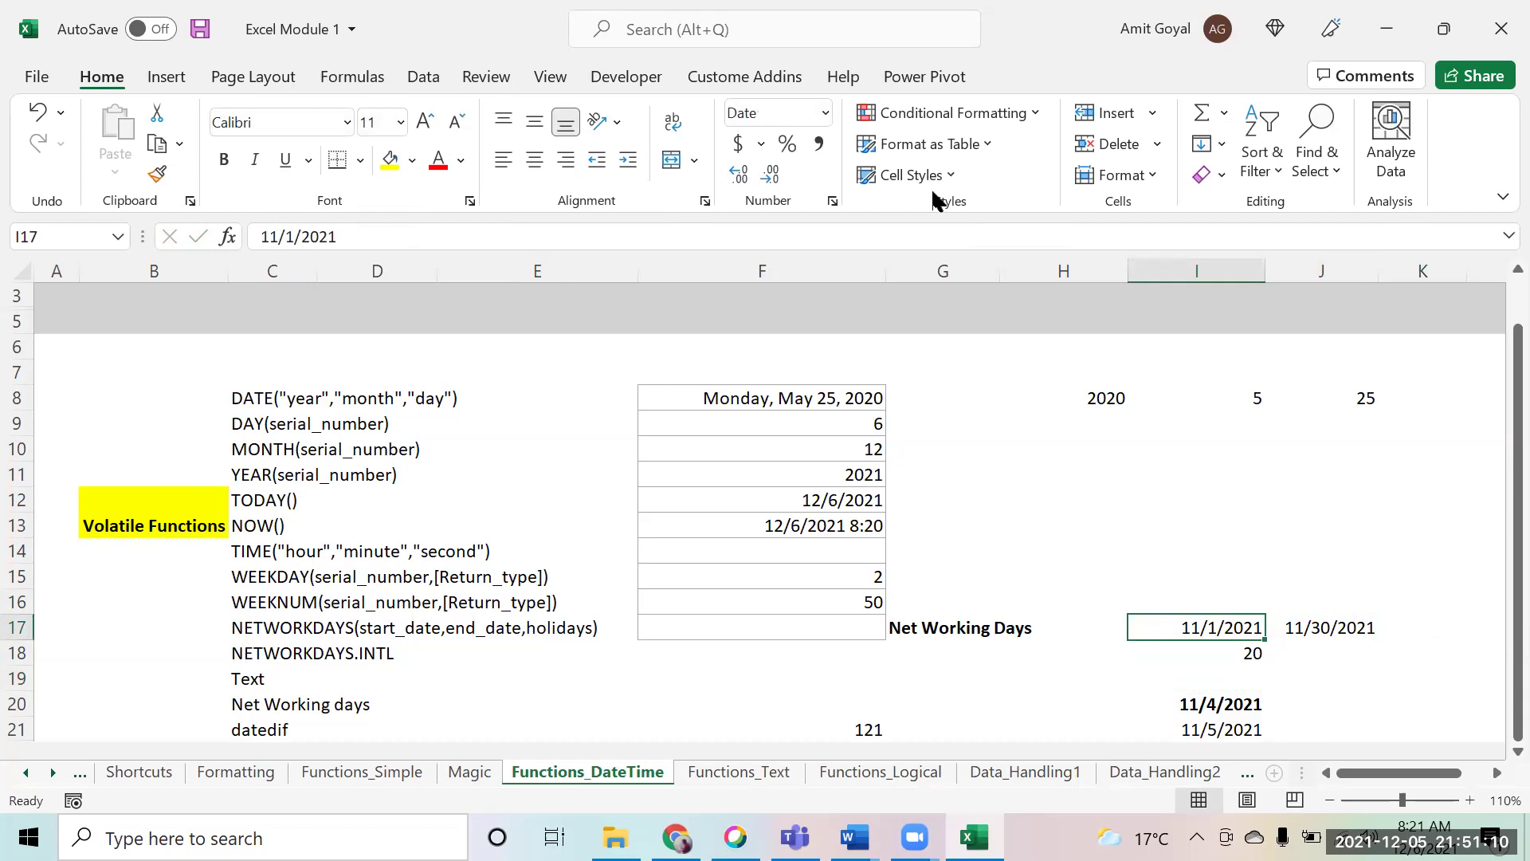
key("Down")
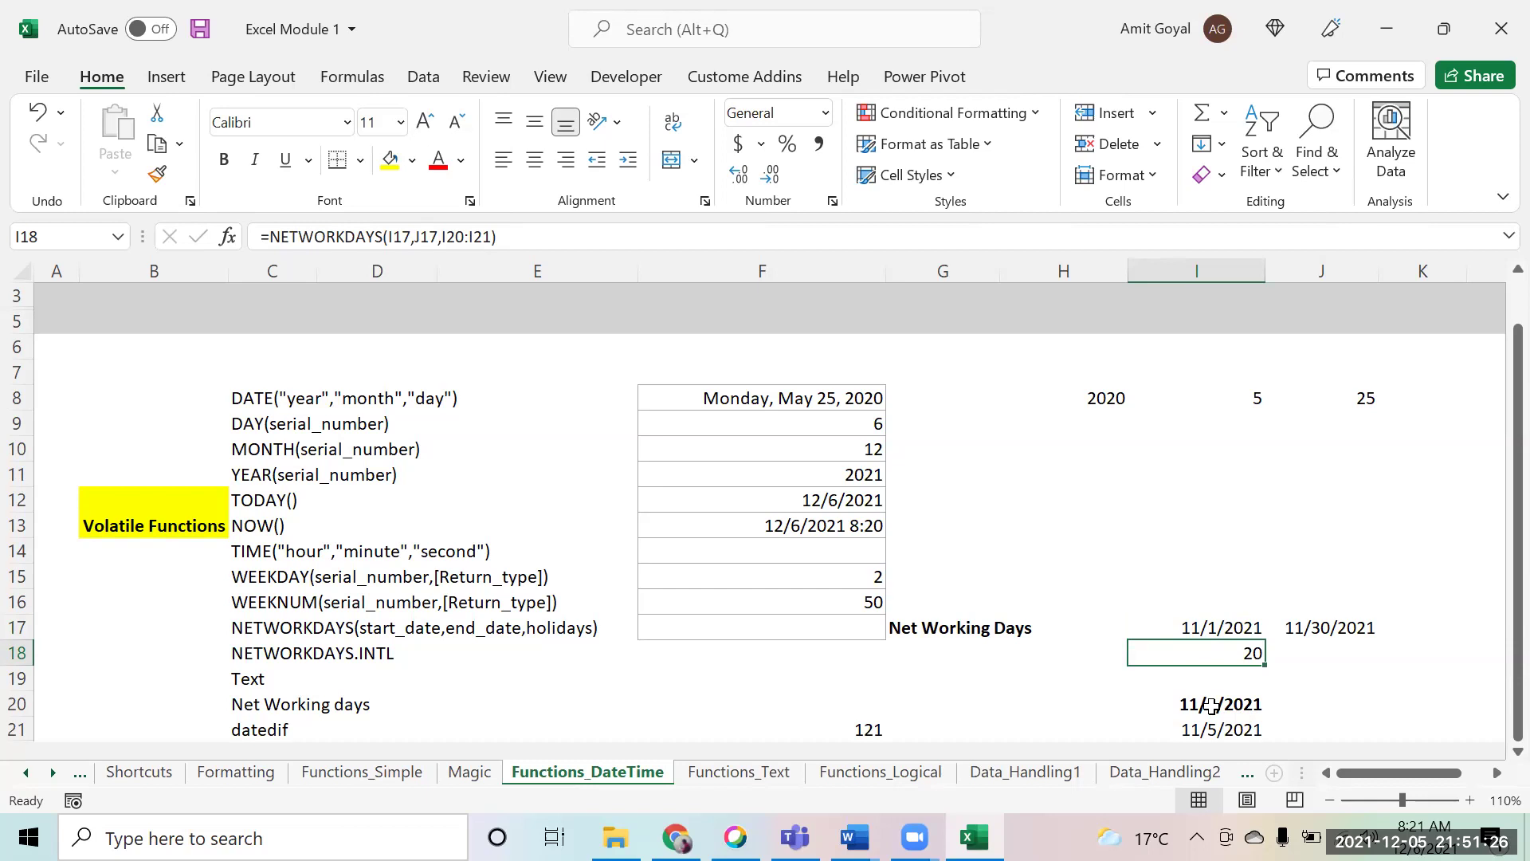
left_click(1009, 219)
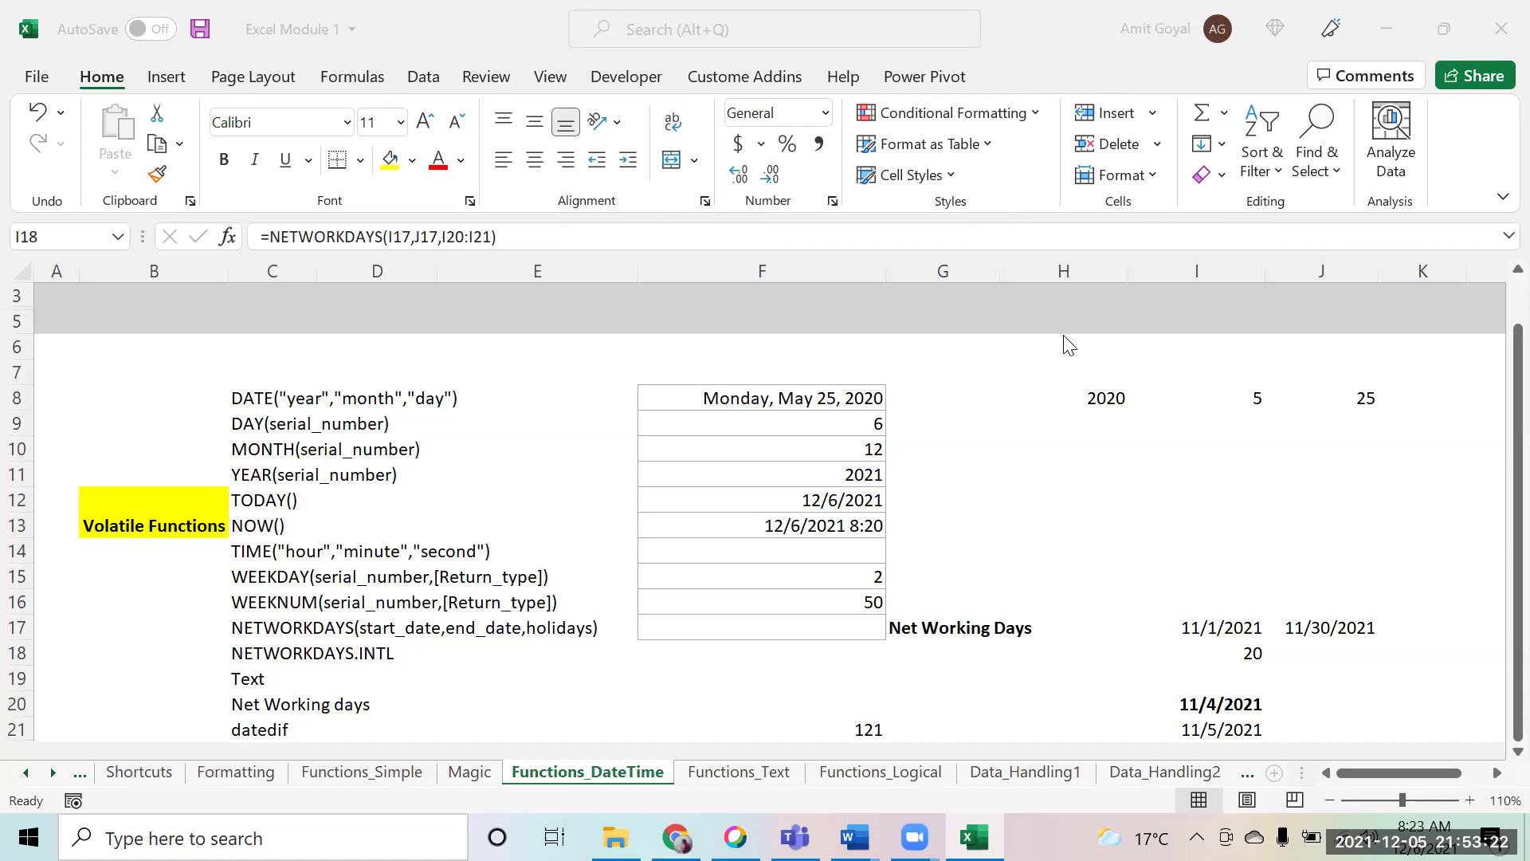
left_click(843, 619)
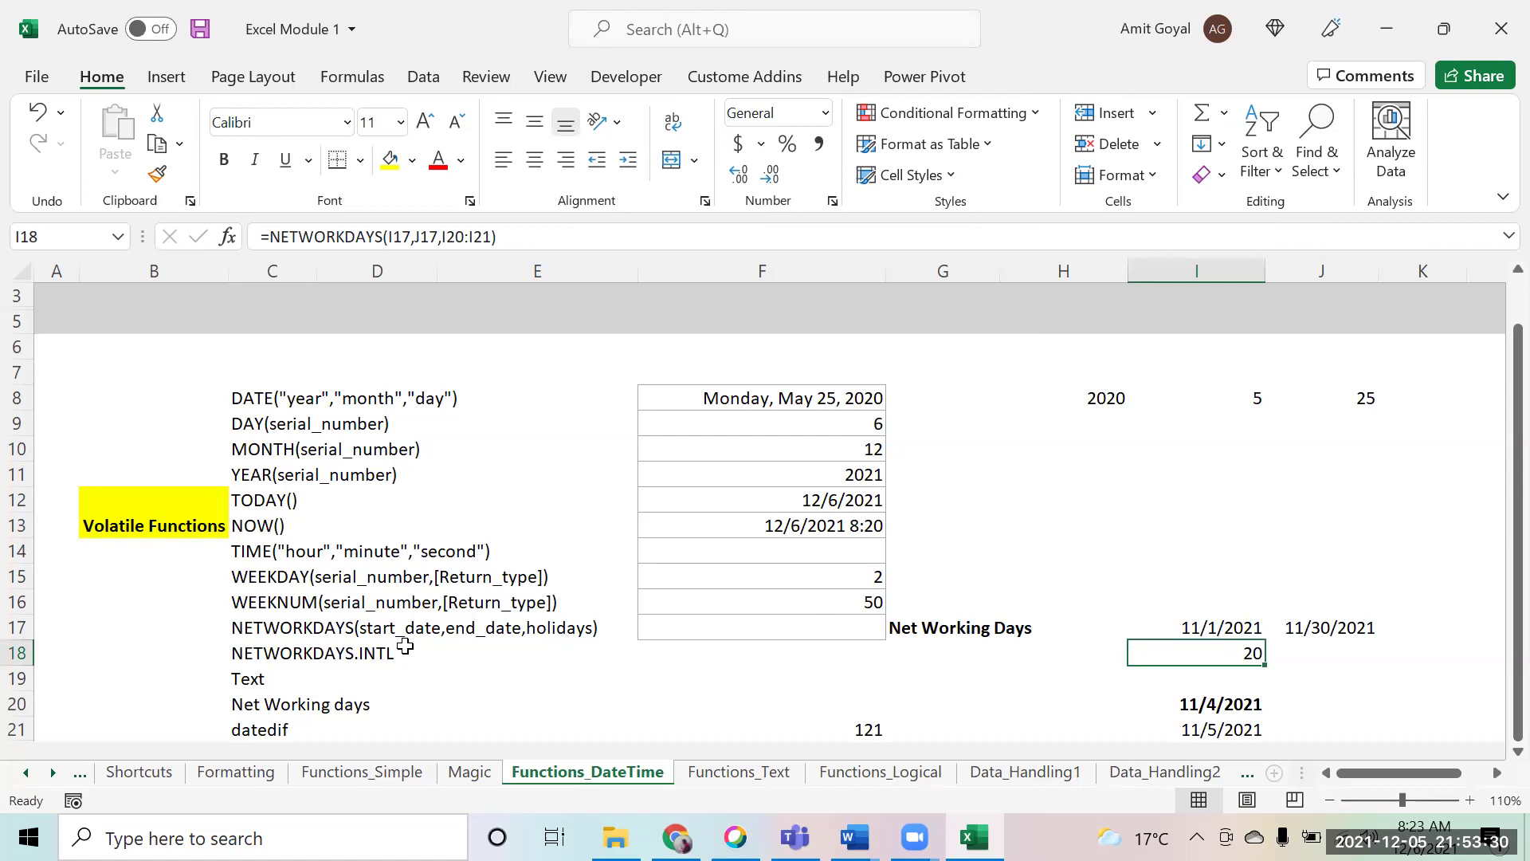
Examine the NETWORKDAYS syntax entry in row 17 and the NETWORKDAYS.INTL entry below it.
left_click(372, 654)
key("Left")
key("Right")
key("Right")
key("Left")
key("Left")
key("Left")
key("Right")
key("Right")
key("Right")
key("Right")
key("Right")
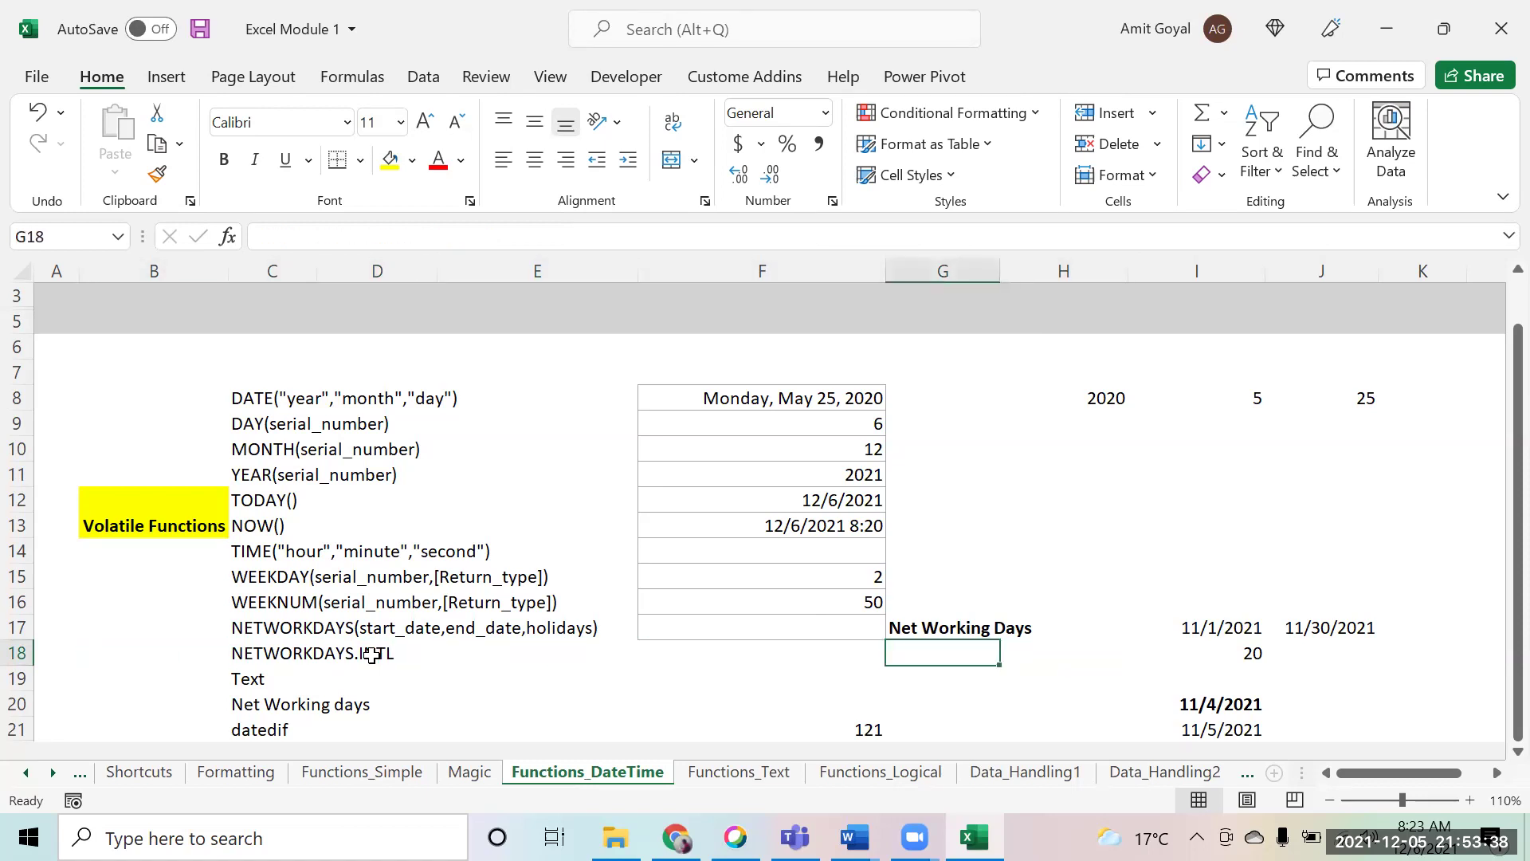
key("Up")
key("Up")
key("Right")
key("Right")
key("Left")
key("Left")
key("Left")
key("Left")
key("Left")
key("Left")
key("Left")
key("Down")
key("Right")
key("shift+Right")
key("shift+Right")
key("shift+Right")
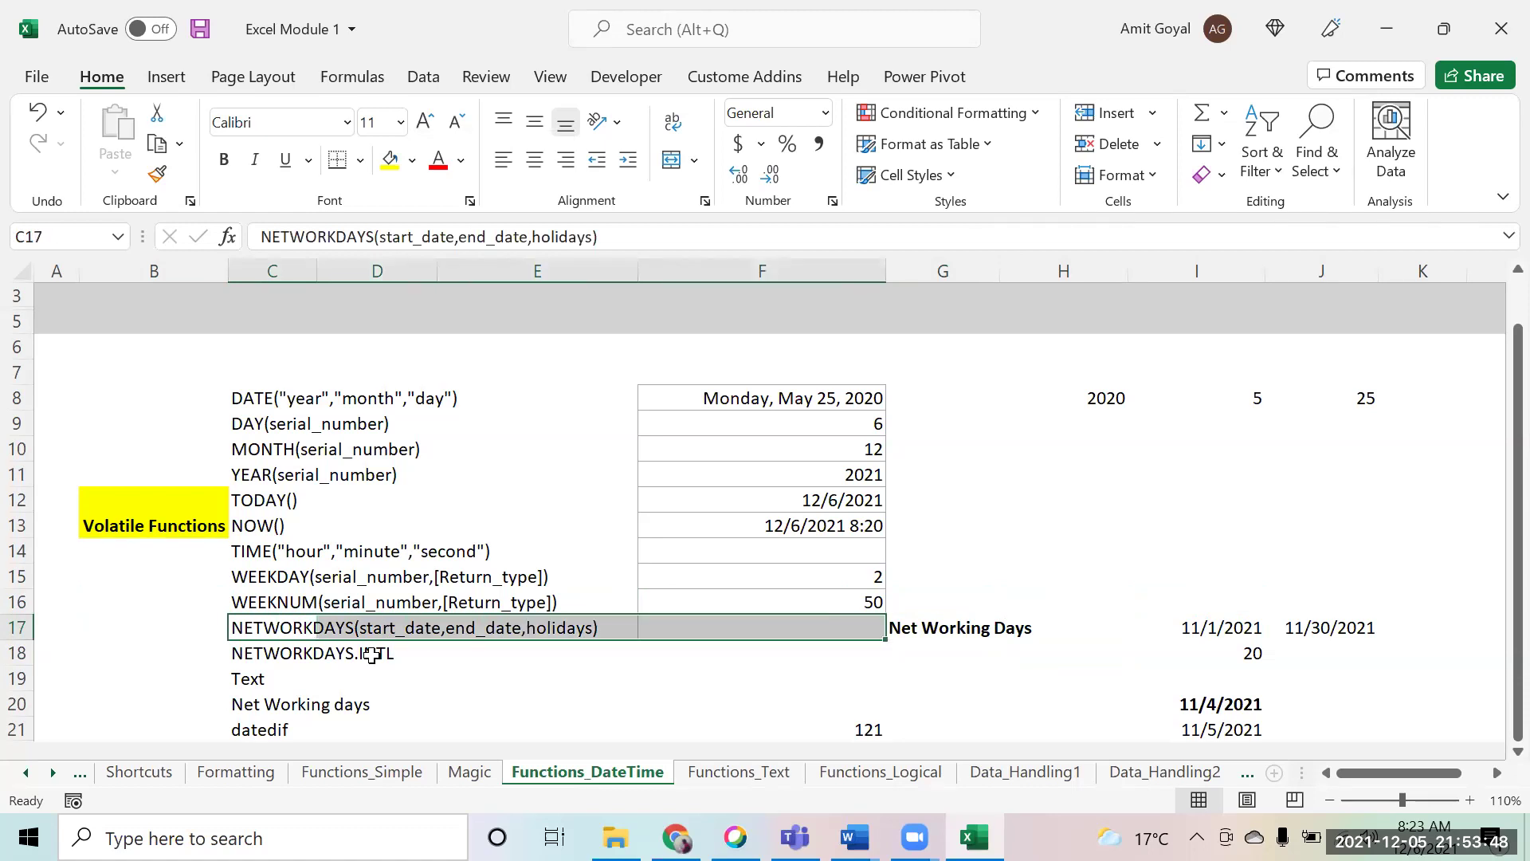
key("Right")
key("Right")
key("Right")
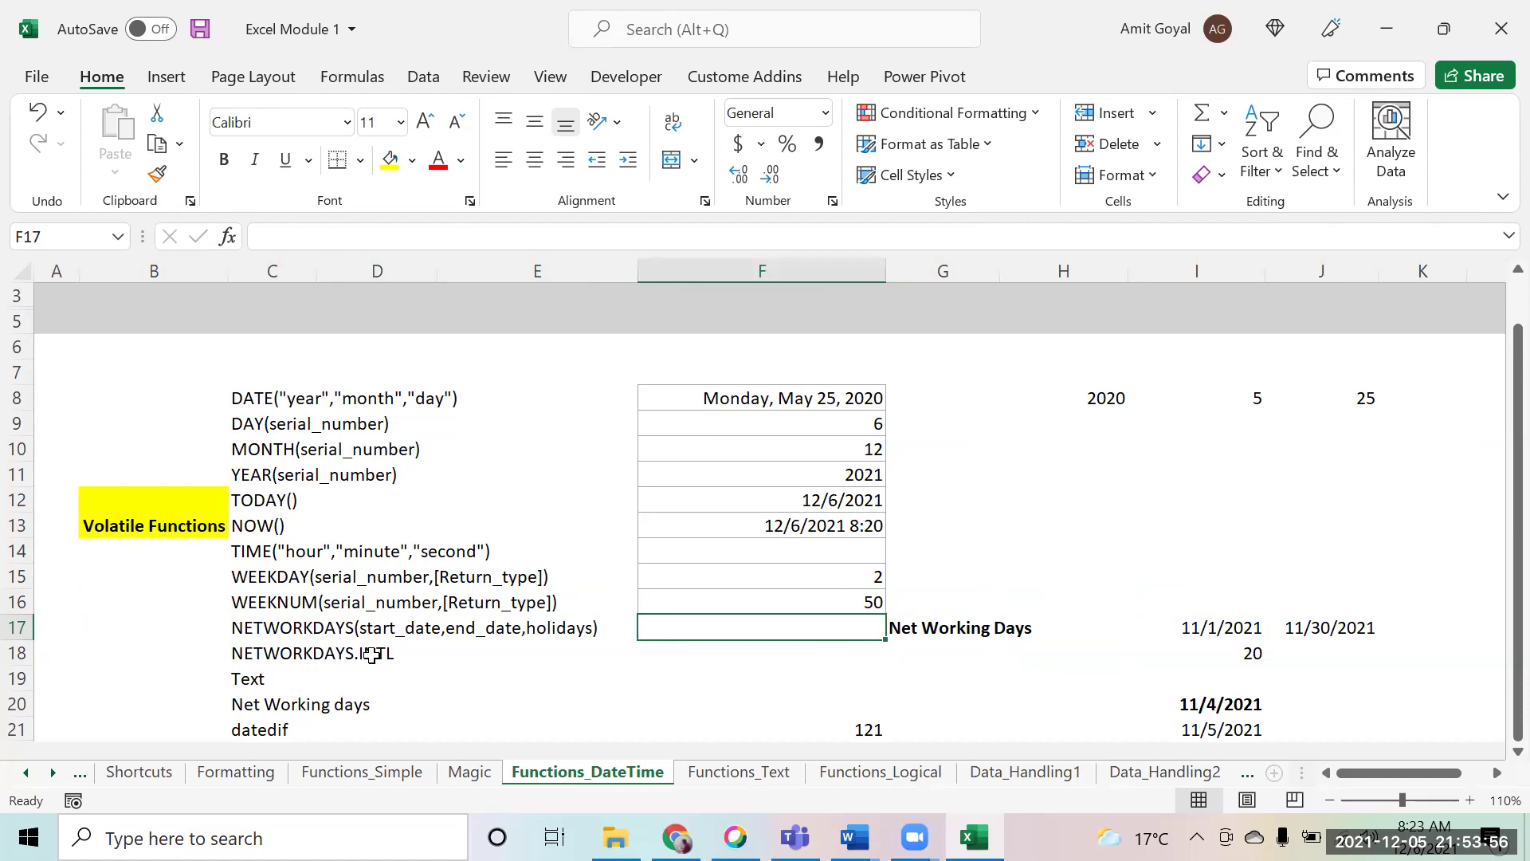
Start a NETWORKDAYS.INTL formula in cell F18 with I17 as the start date and J17 as the end date.
key("Left")
key("Left")
key("Down")
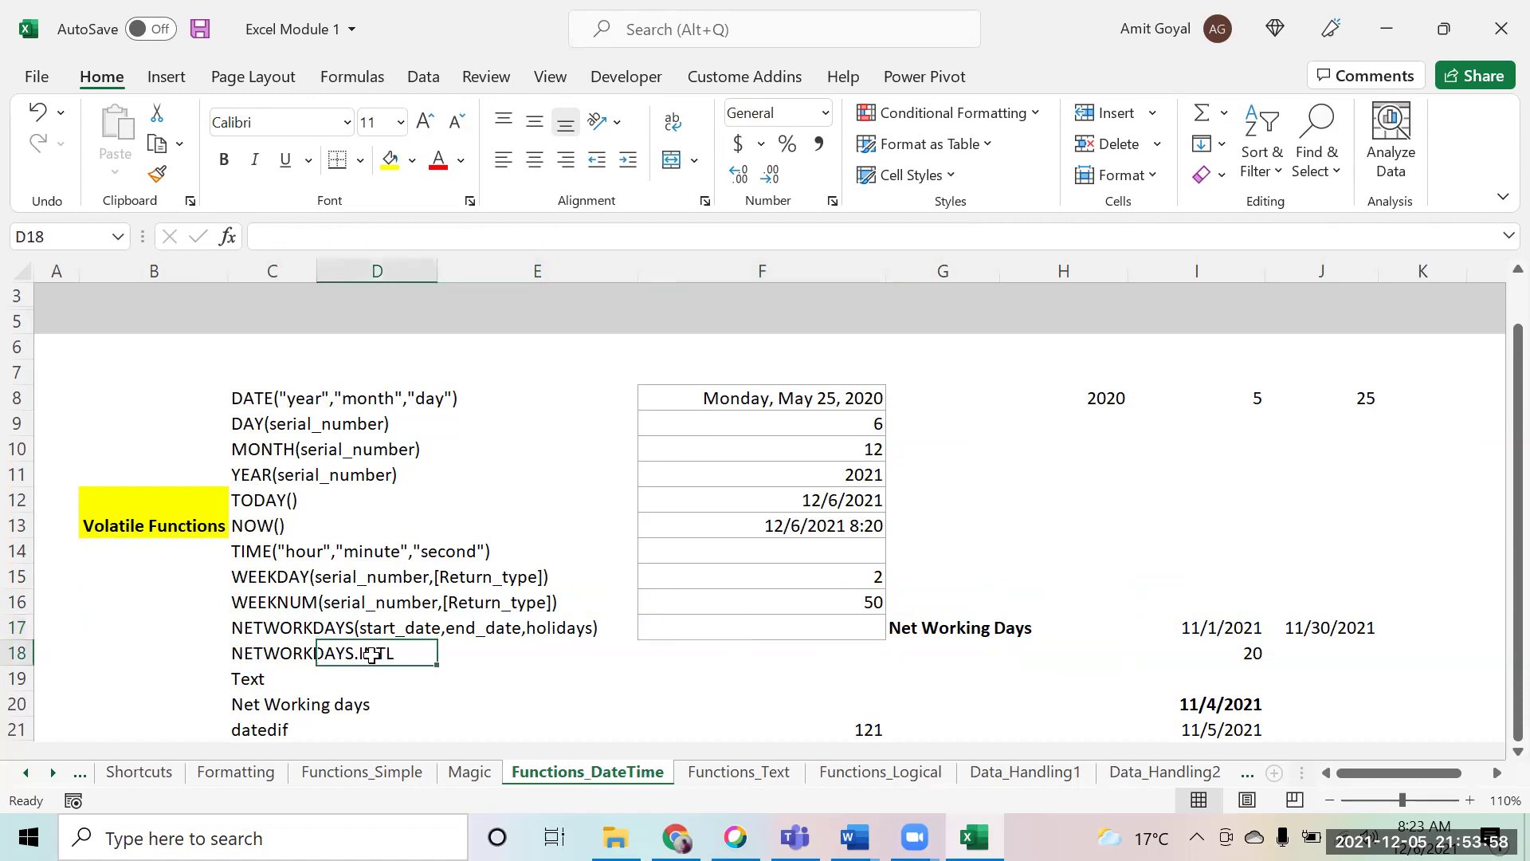
key("Right")
key("Right")
type("=ne")
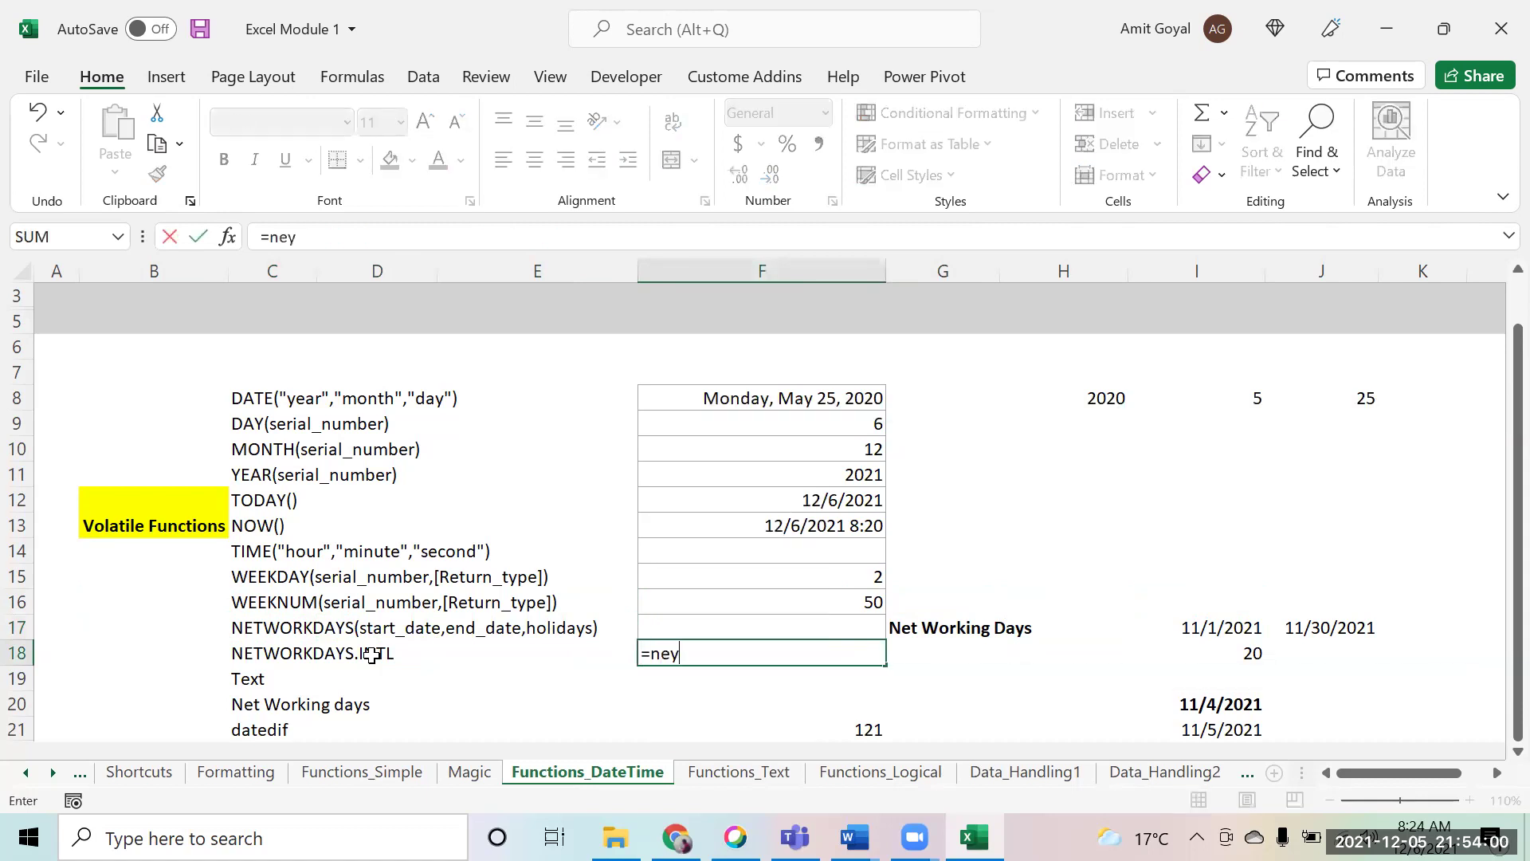
type("tw")
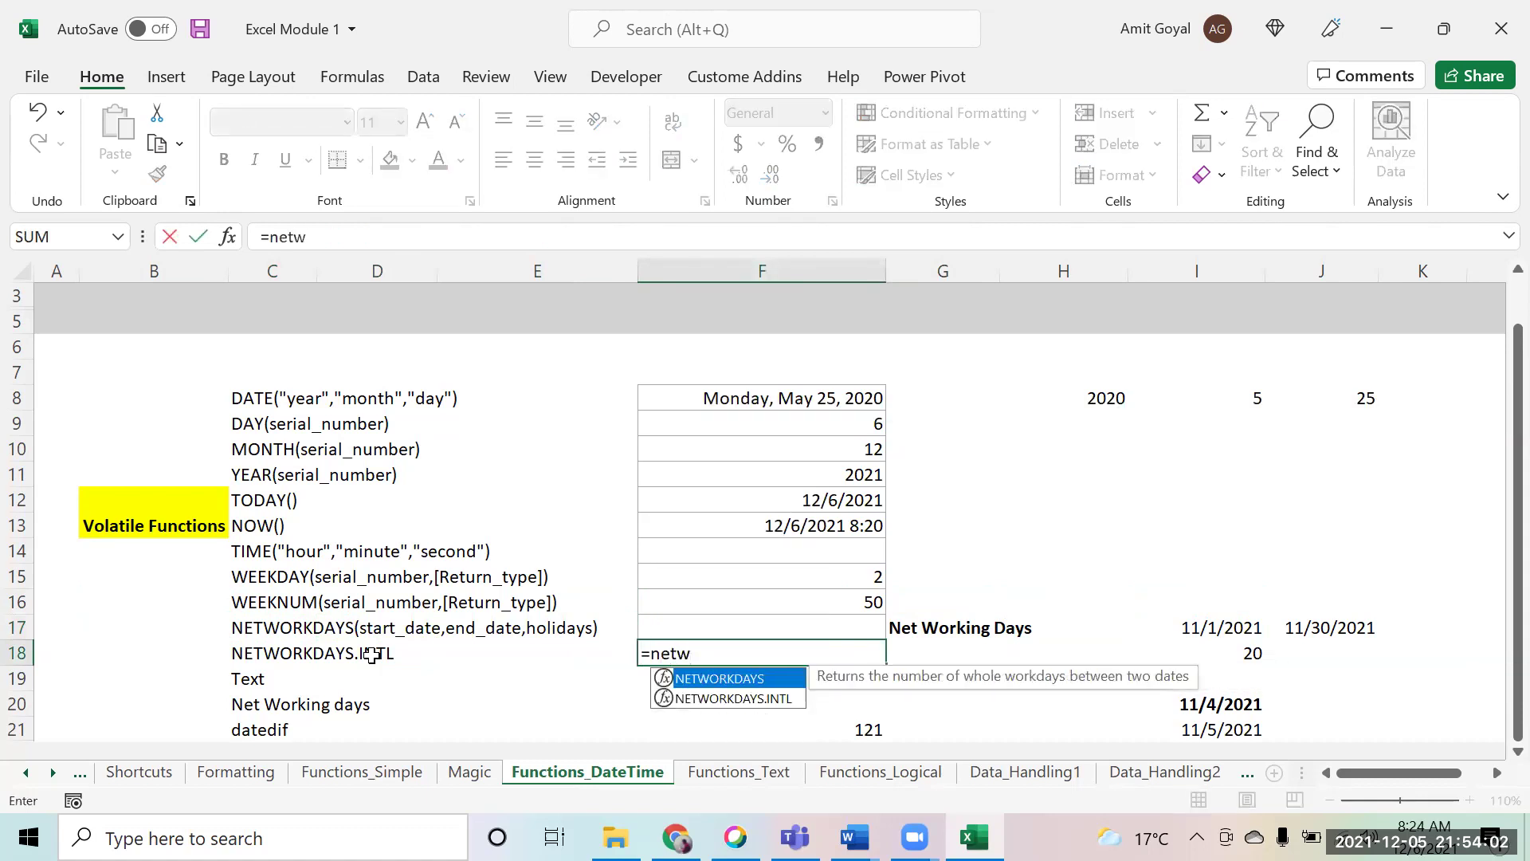
key("Down")
key("Tab")
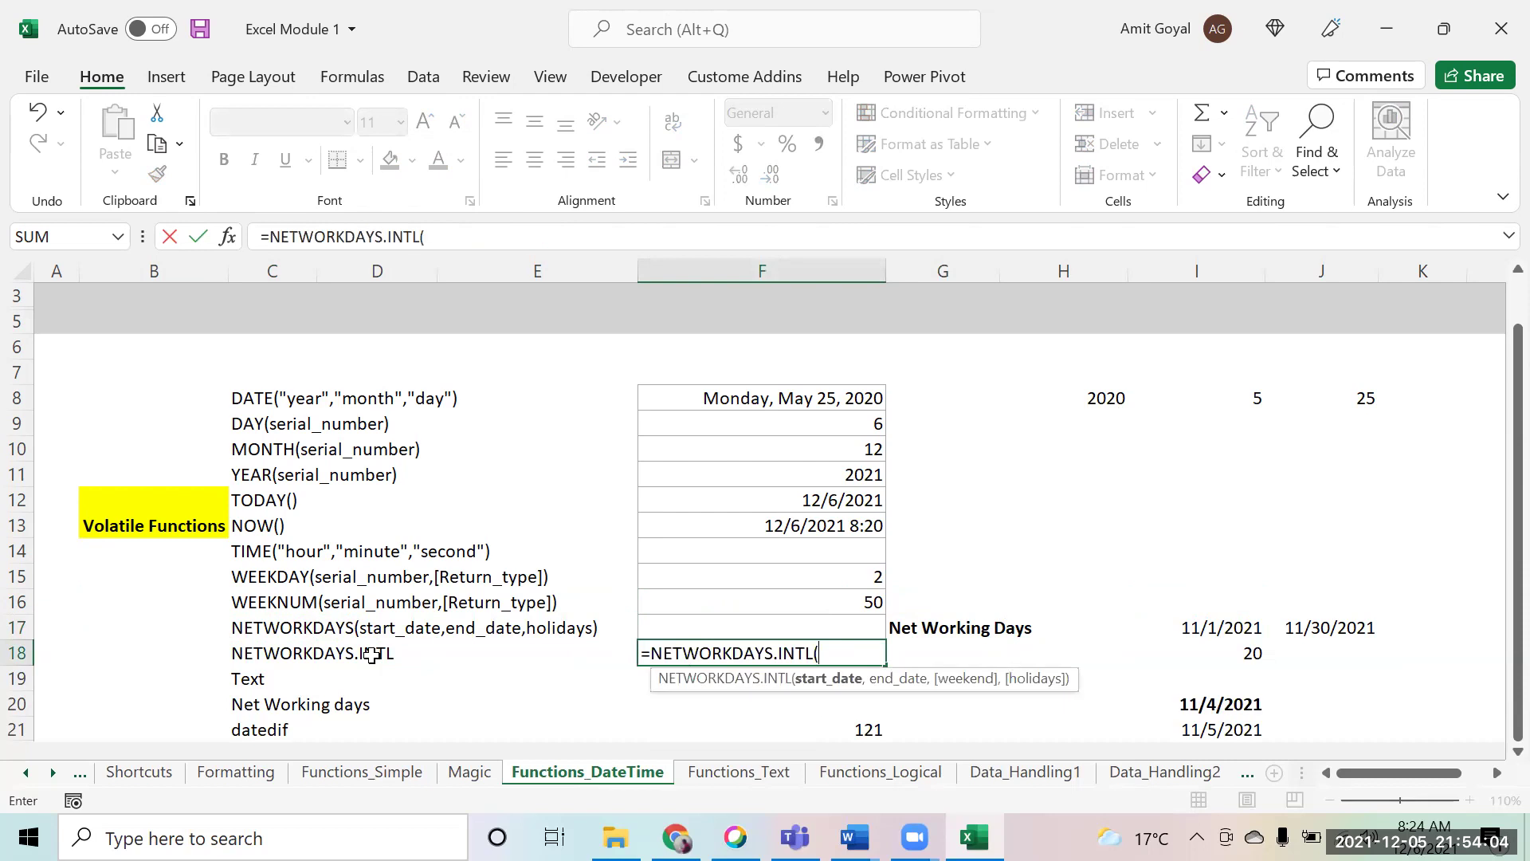
left_click(1210, 625)
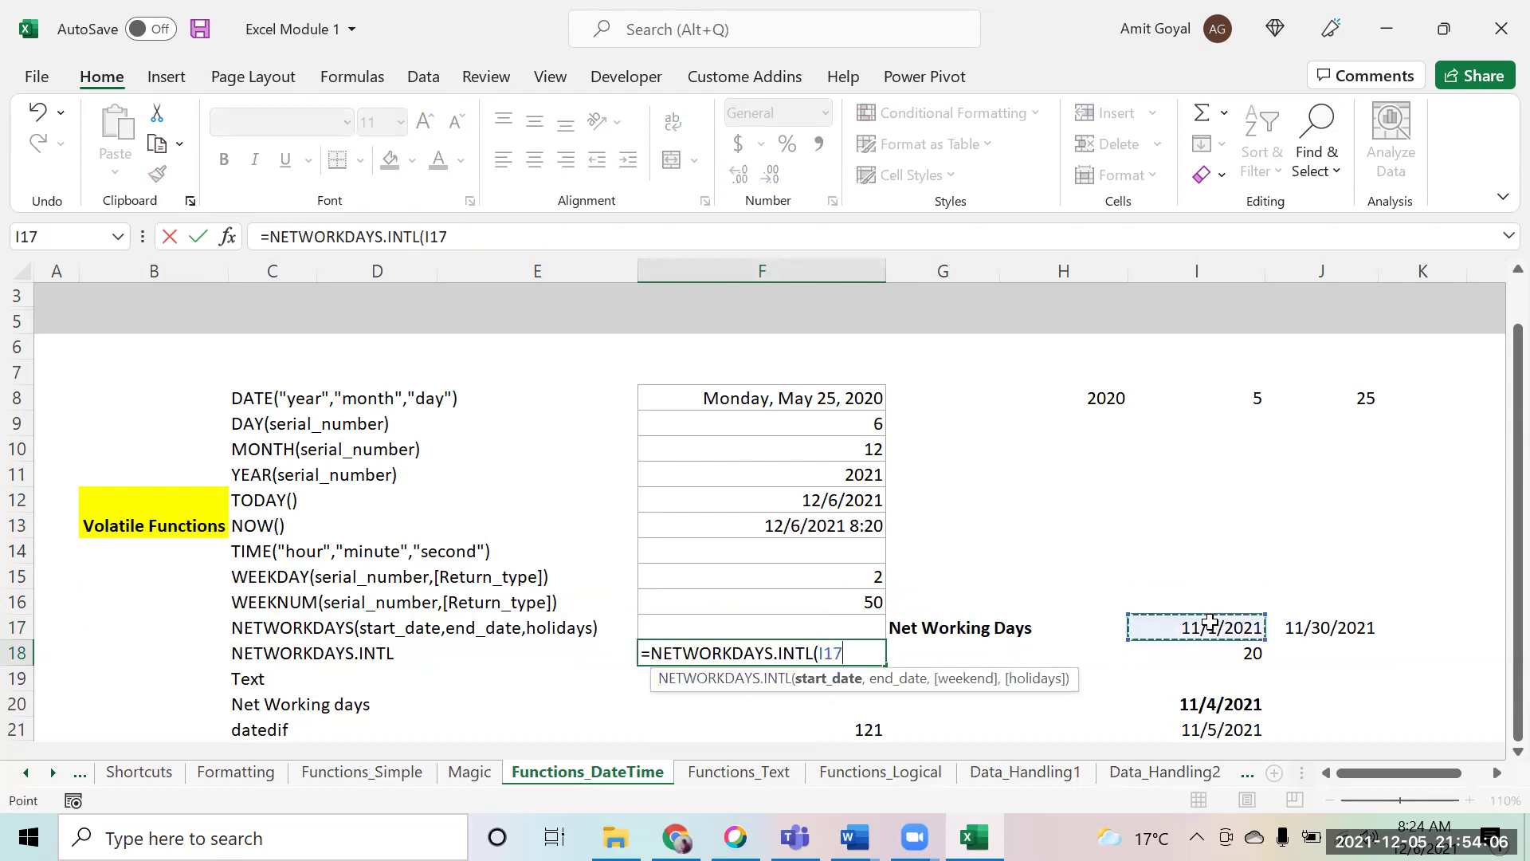
type(",")
left_click(1305, 627)
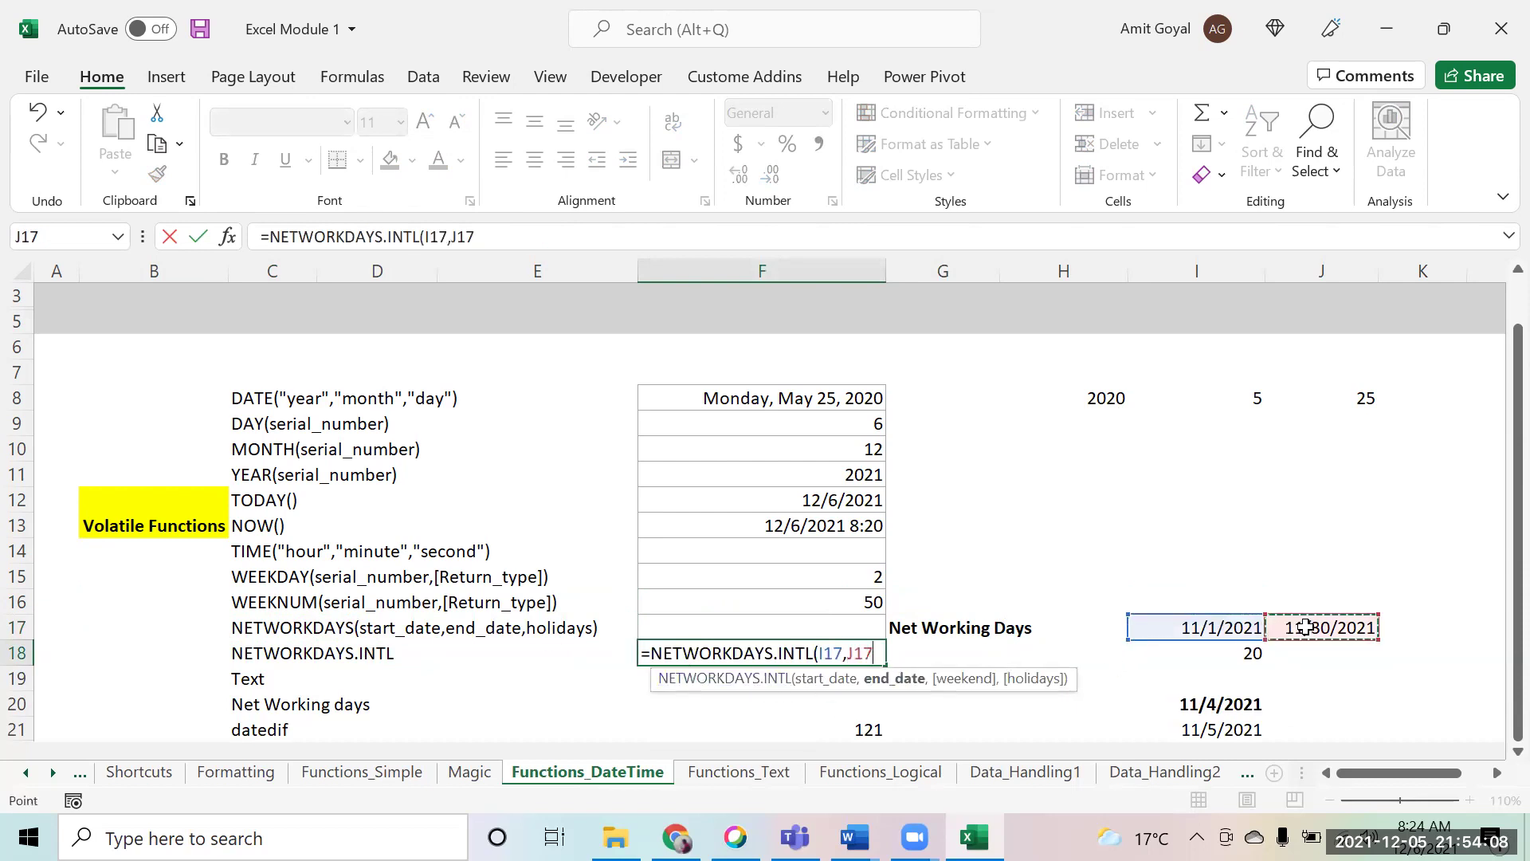
type(",")
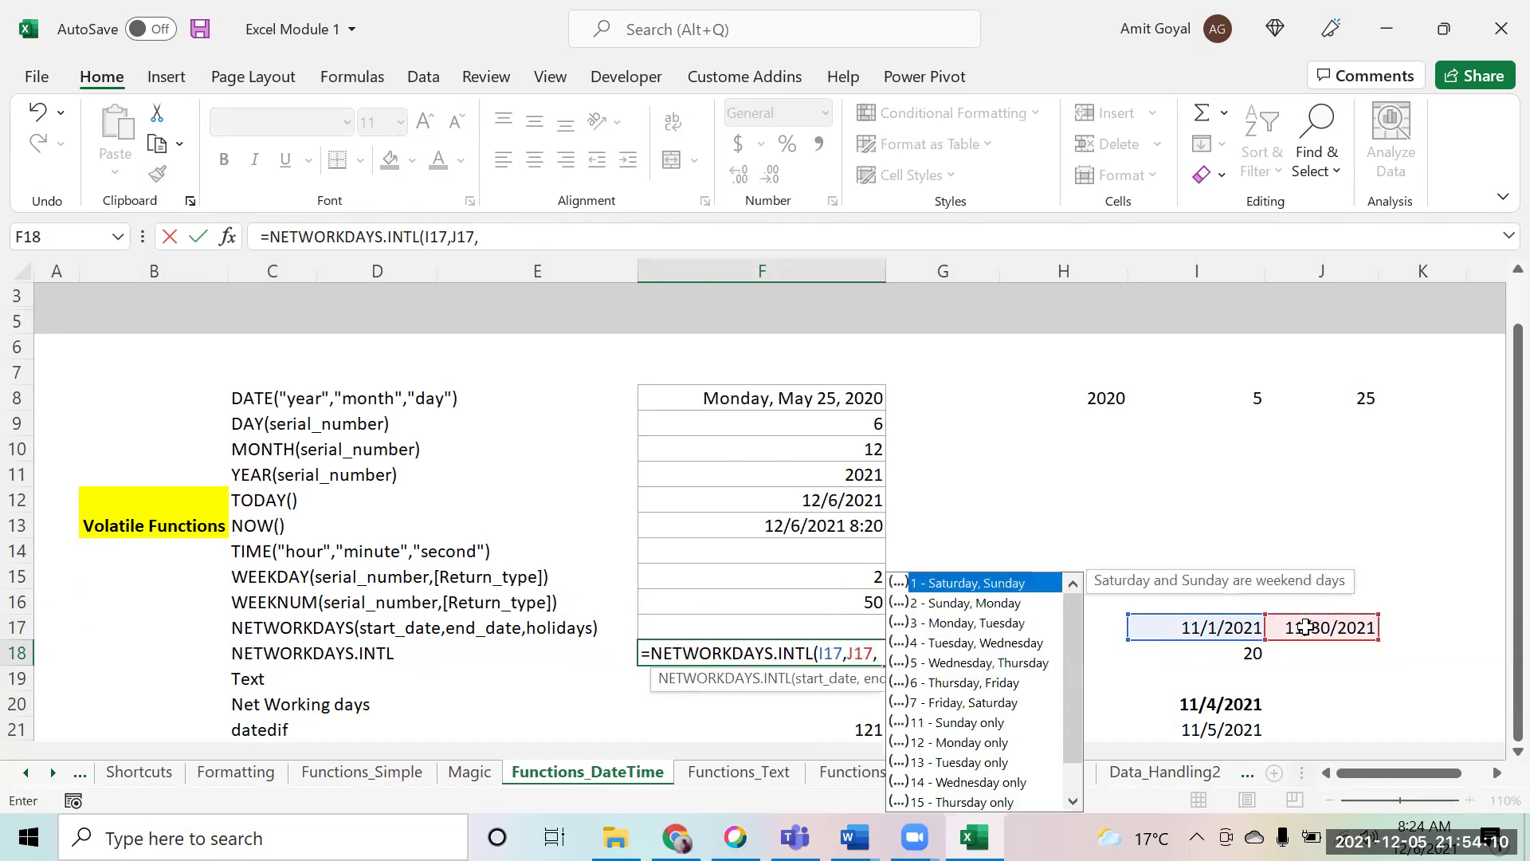
Go through the weekend options for the NETWORKDAYS.INTL formula and choose 12 - Monday only.
key("Down")
key("Down")
key("Down")
key("Down")
key("Down")
key("Down")
key("Down")
key("Down")
key("Down")
key("Down")
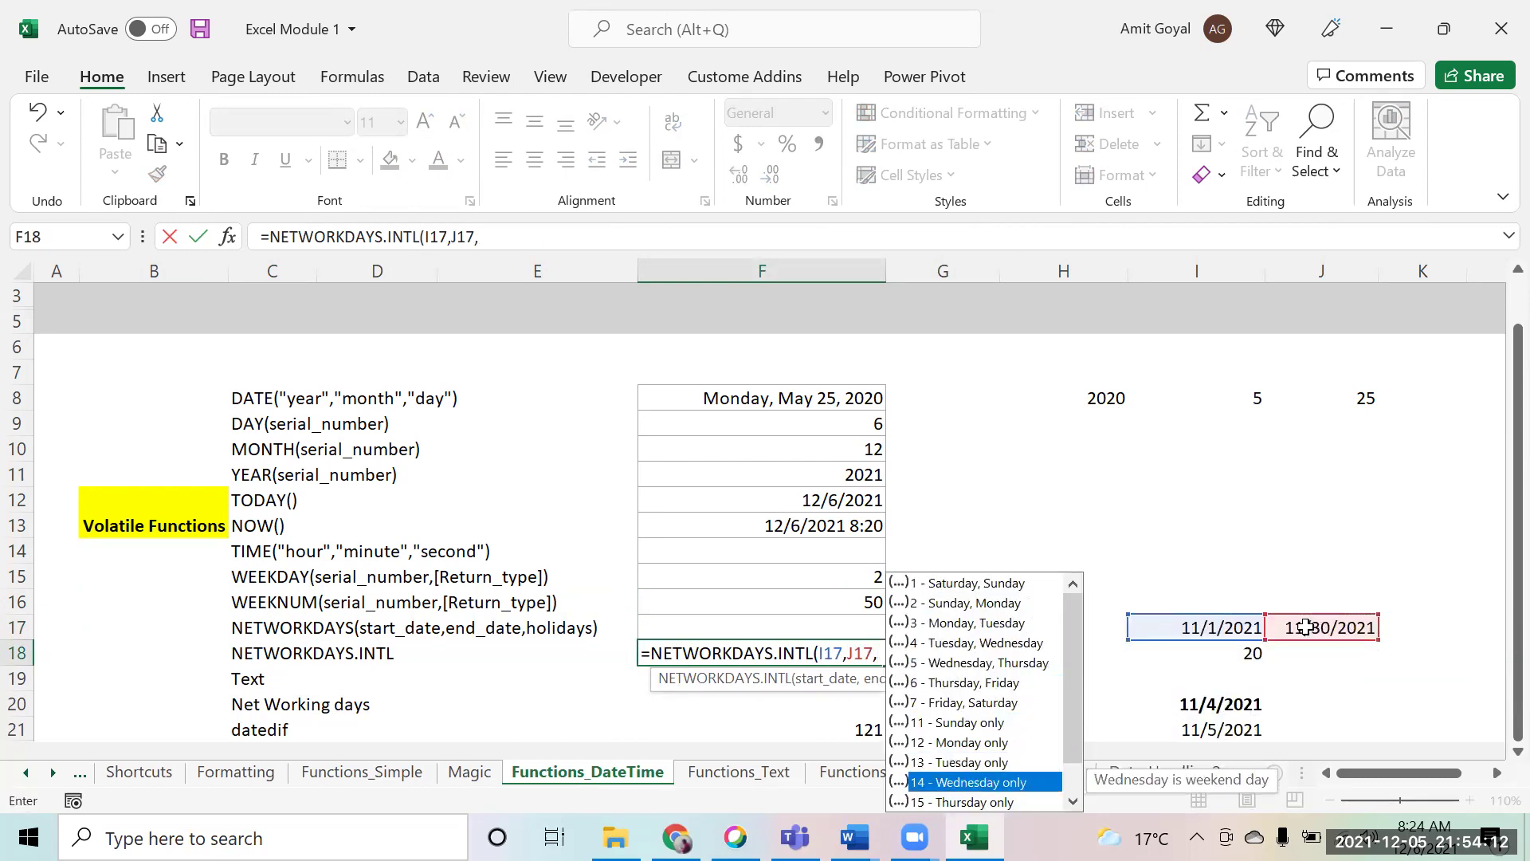
key("Down")
key("Down")
key("Down")
key("Up")
key("Up")
key("Up")
key("Up")
key("Up")
key("Up")
key("Up")
key("Up")
key("Up")
key("Up")
key("Up")
key("Up")
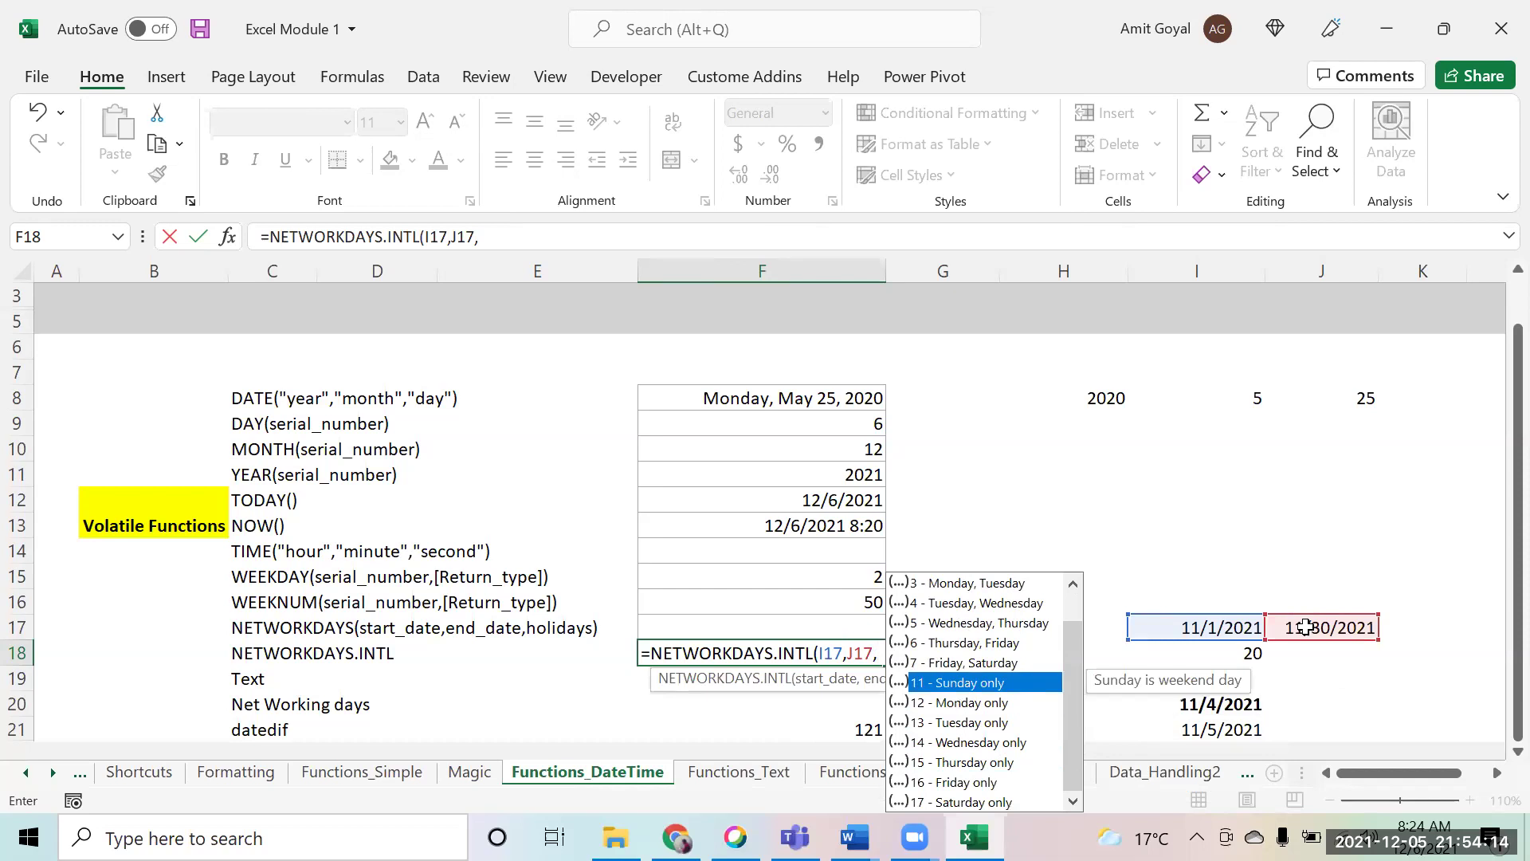
key("Up")
key("Down")
key("Down")
key("Down")
key("Up")
key("Up")
key("Up")
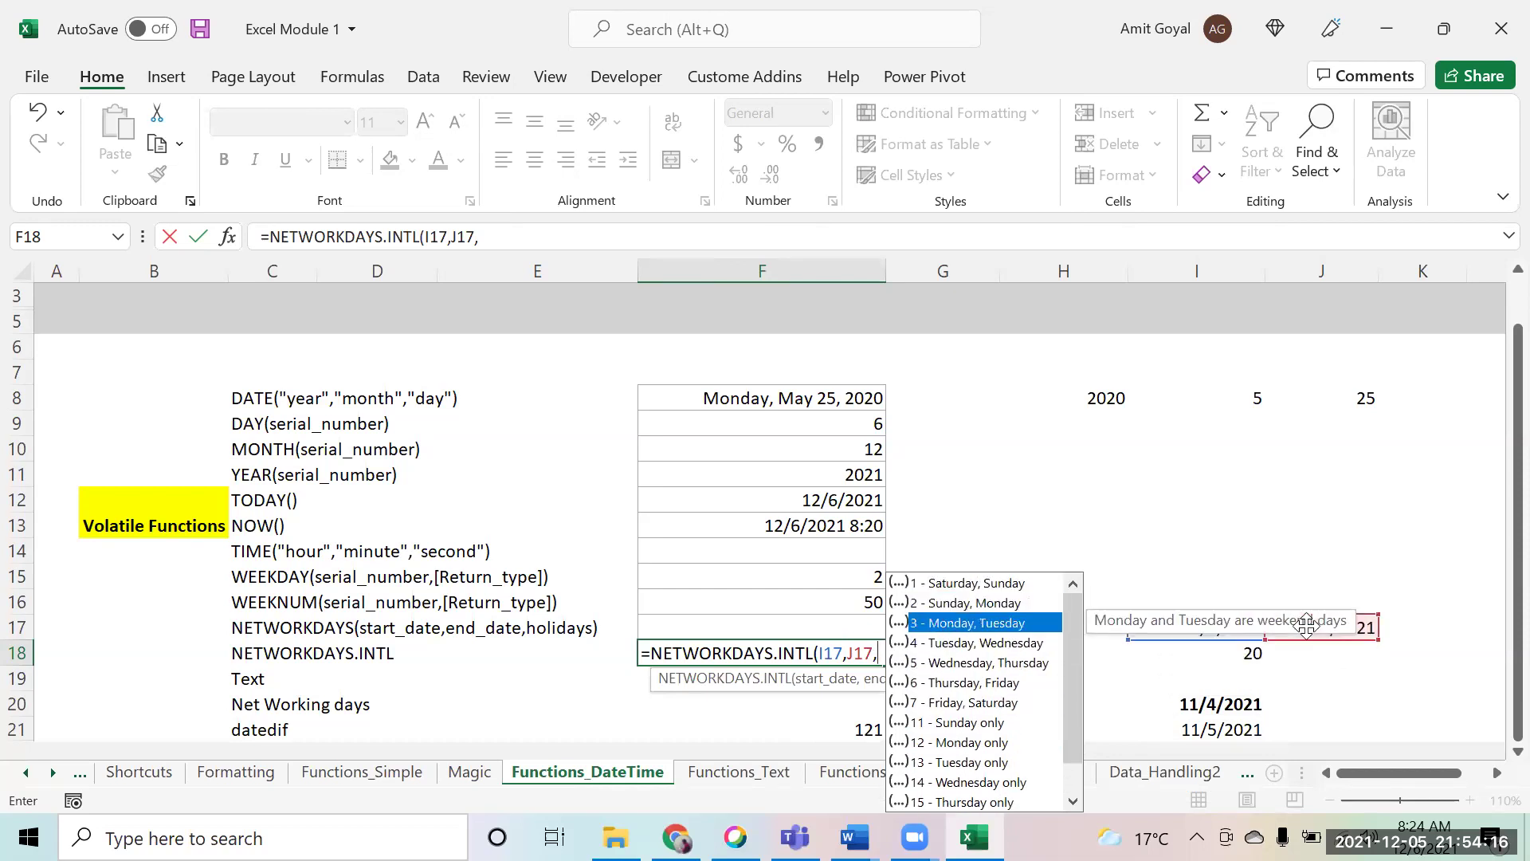
key("Down")
key("Down")
key("Down")
key("Down")
key("Down")
key("Down")
key("Down")
key("Down")
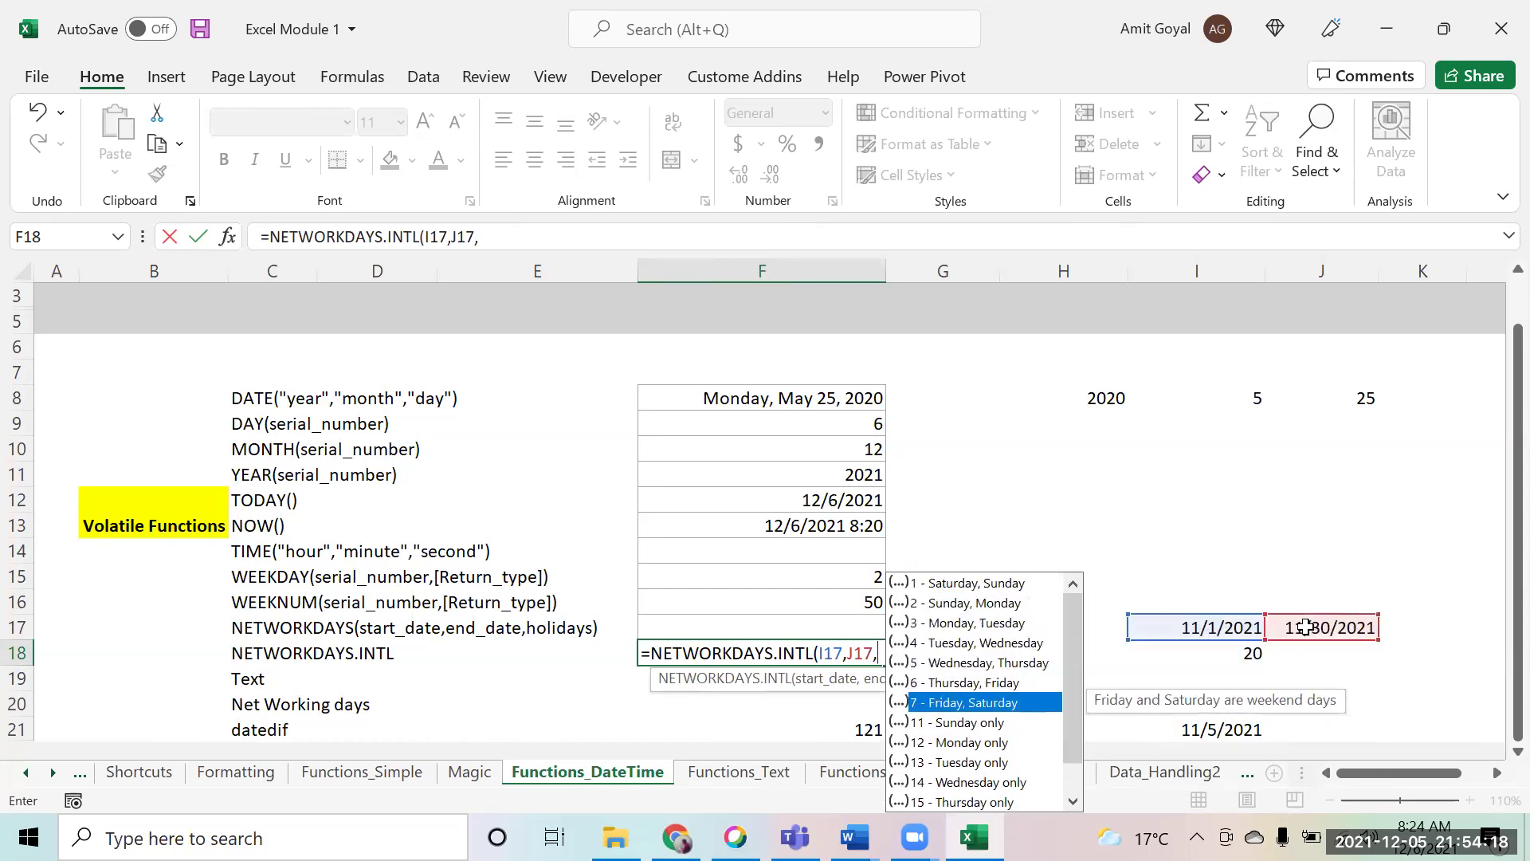
key("Tab")
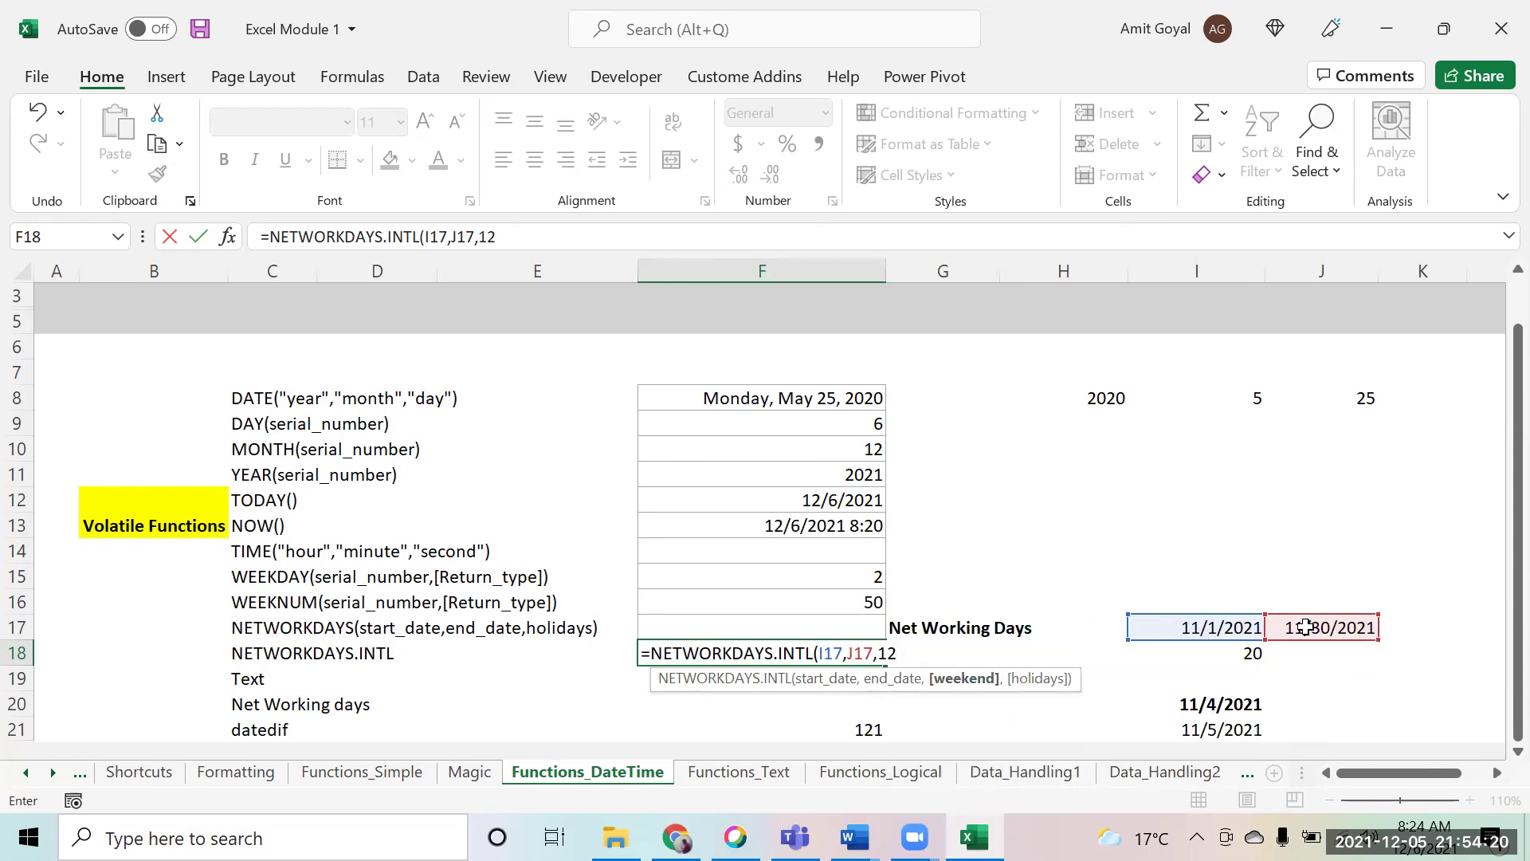
Add the holiday dates in column I from I20 downward as the holidays argument and complete the formula in F18.
type(",")
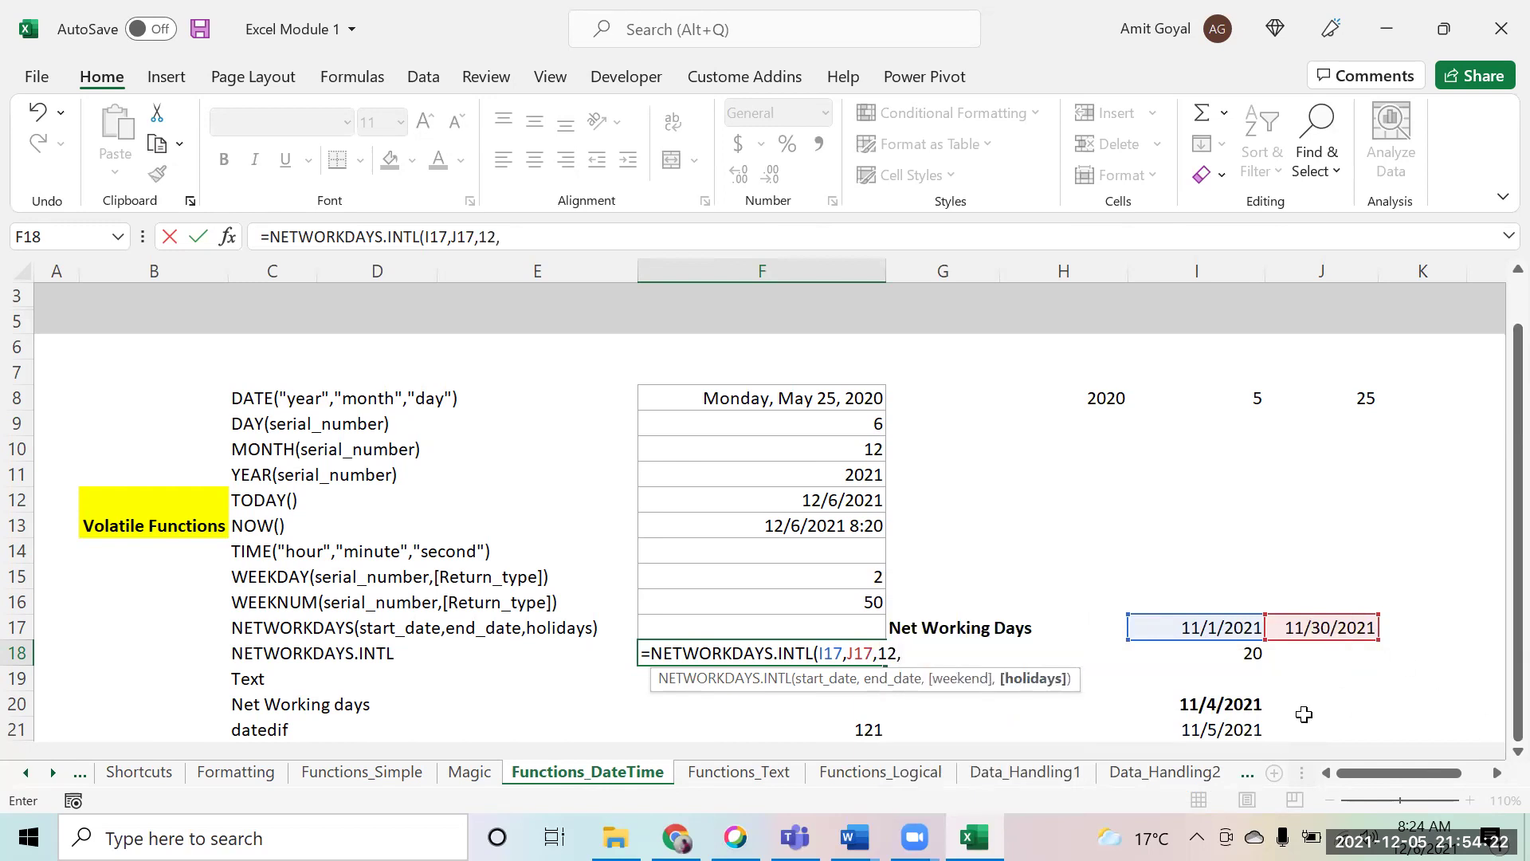
left_click_drag(1225, 712, 1235, 768)
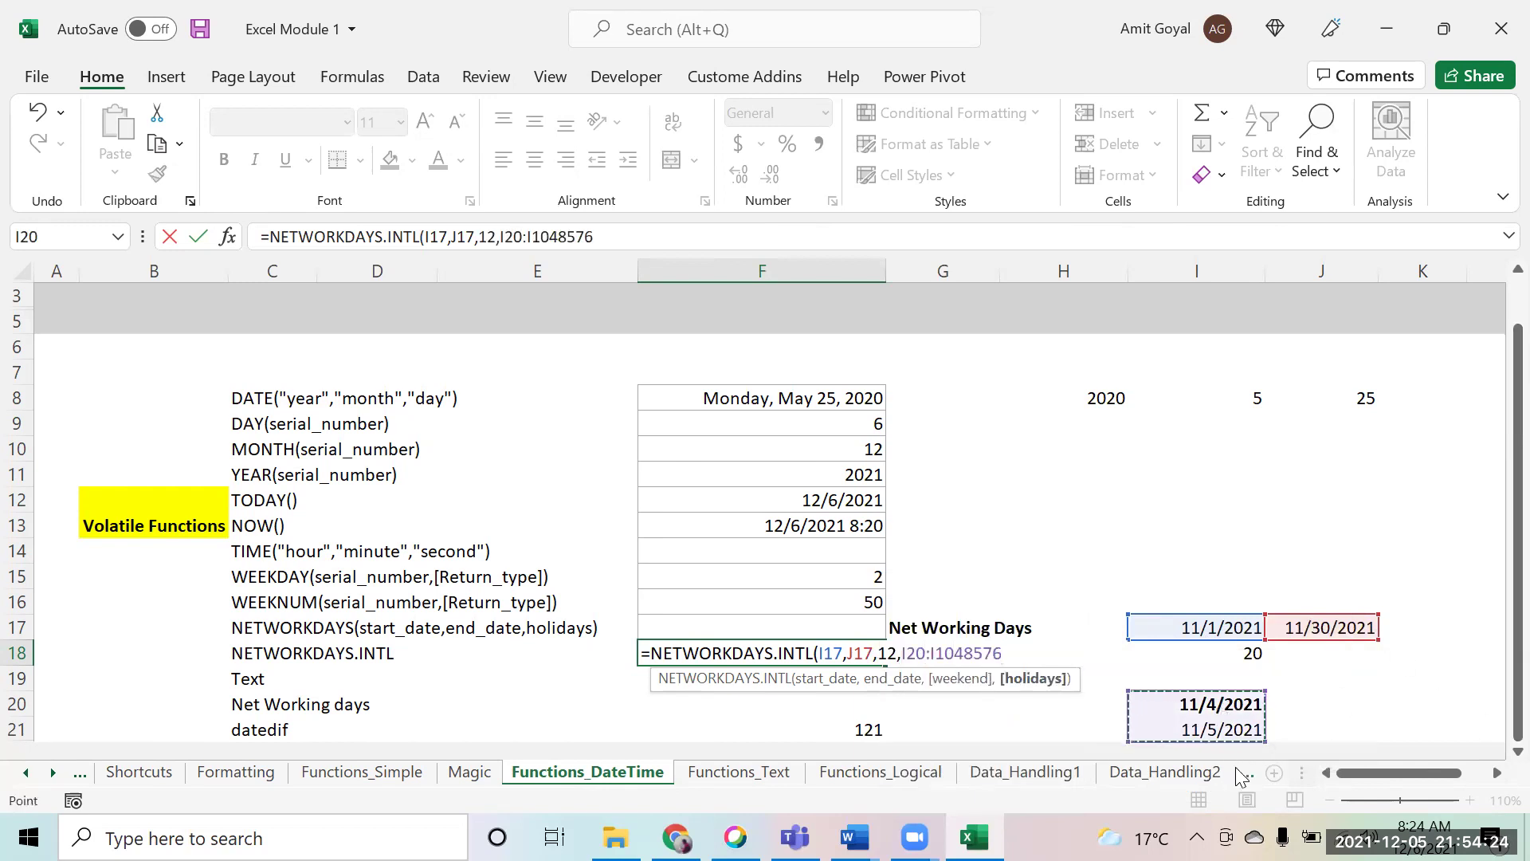
type(")")
key("Return")
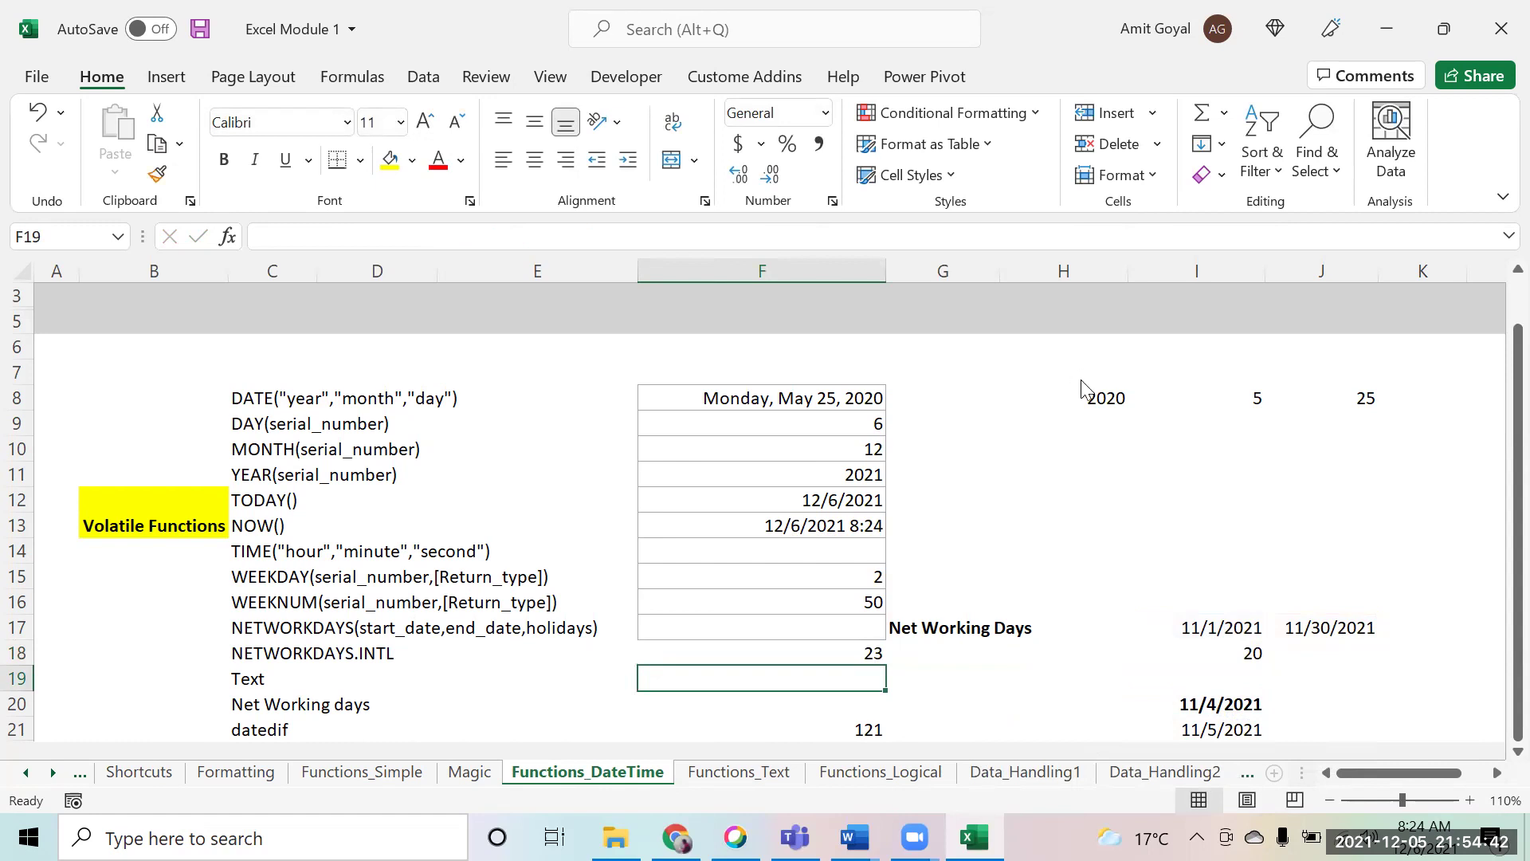
Examine the Text entry in row 19 and the existing date formulas in column F, including WEEKNUM, MONTH and YEAR.
left_click(888, 116)
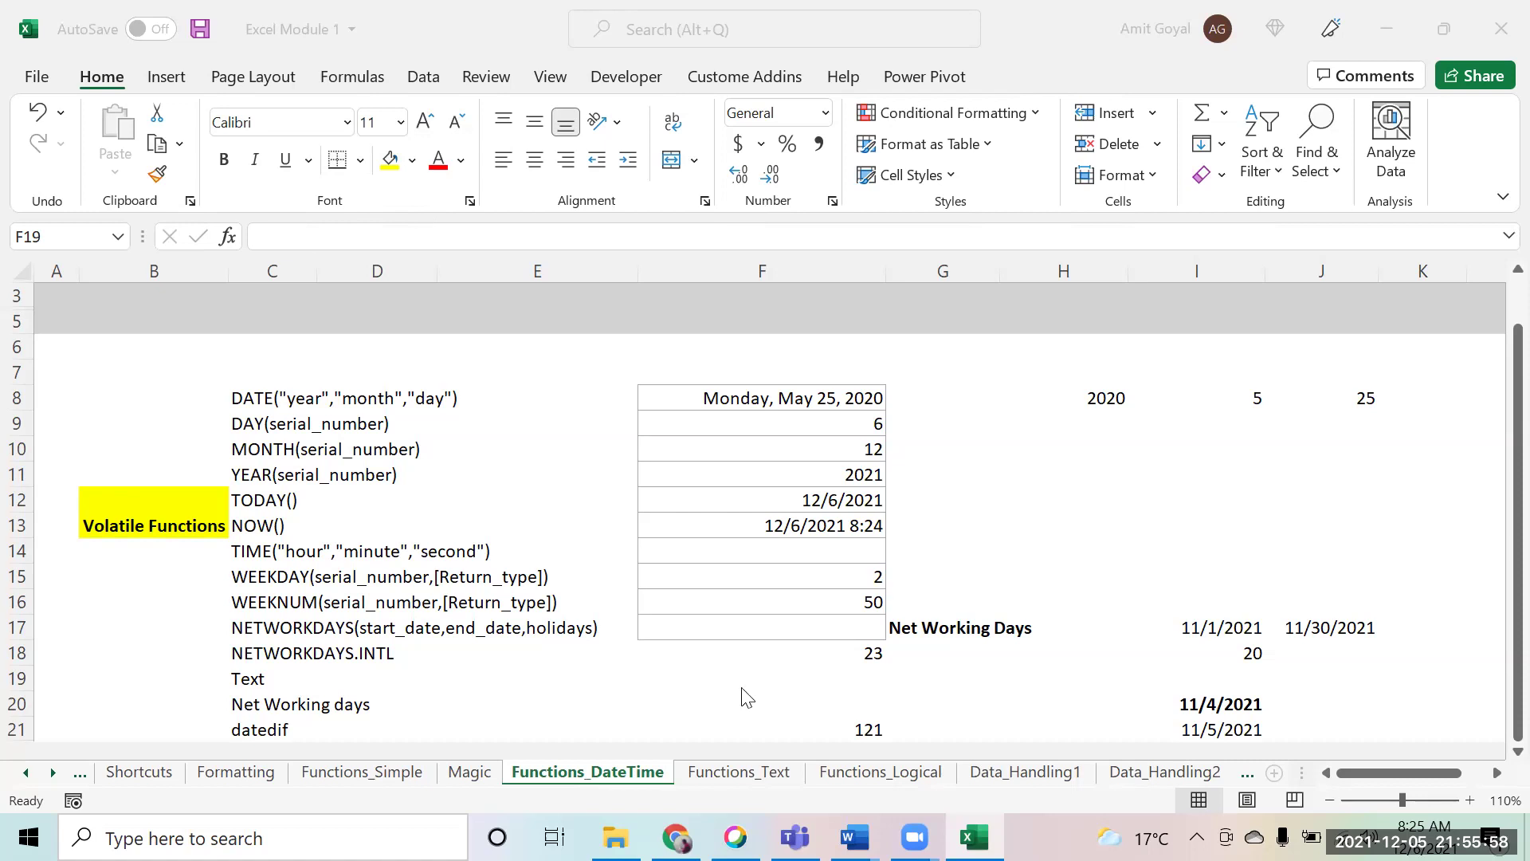
left_click(308, 680)
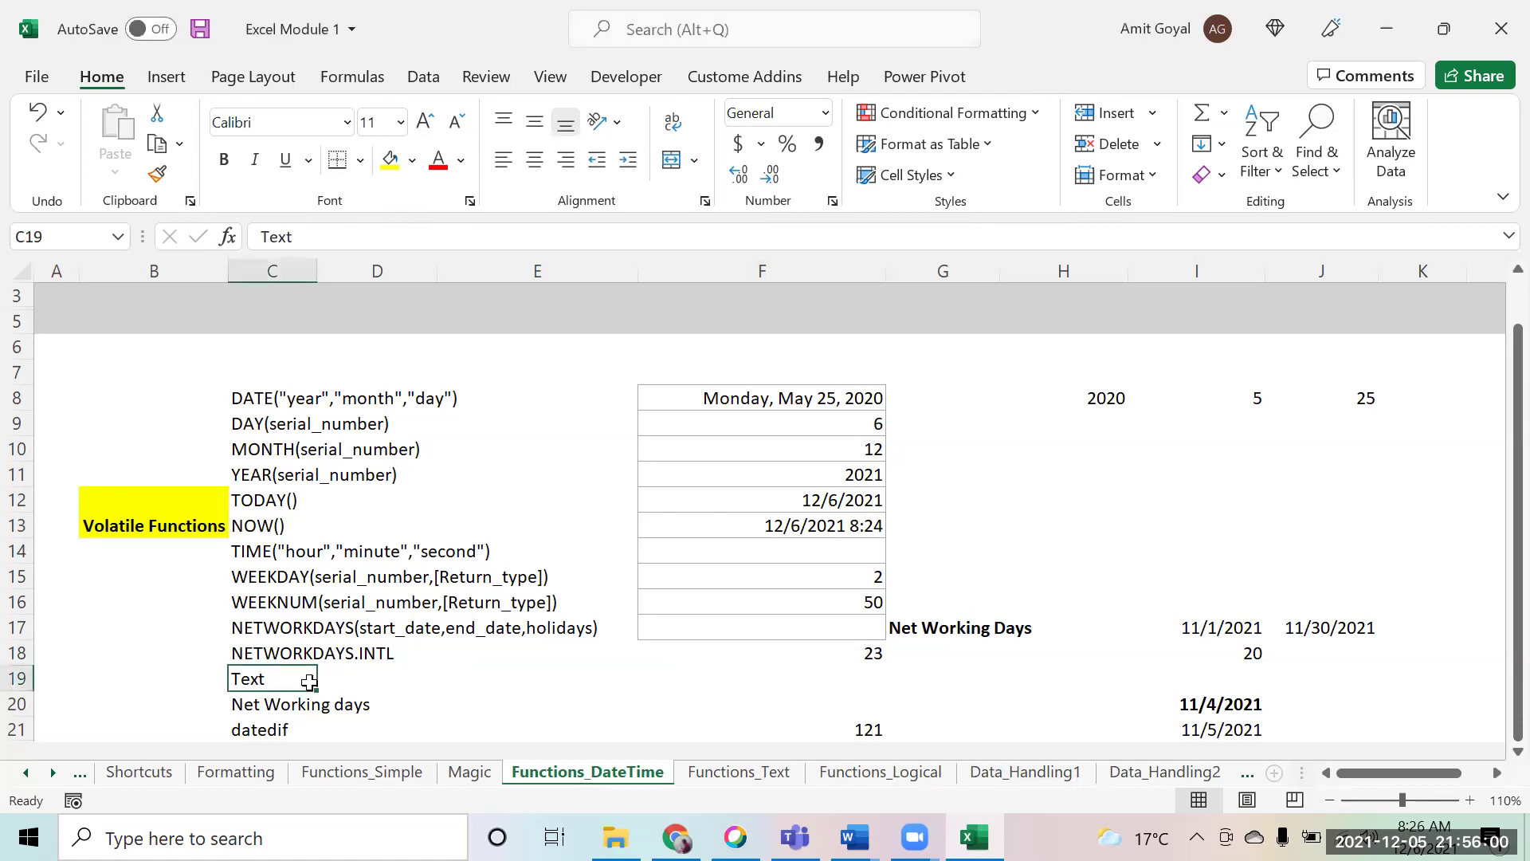
key("Down")
key("Up")
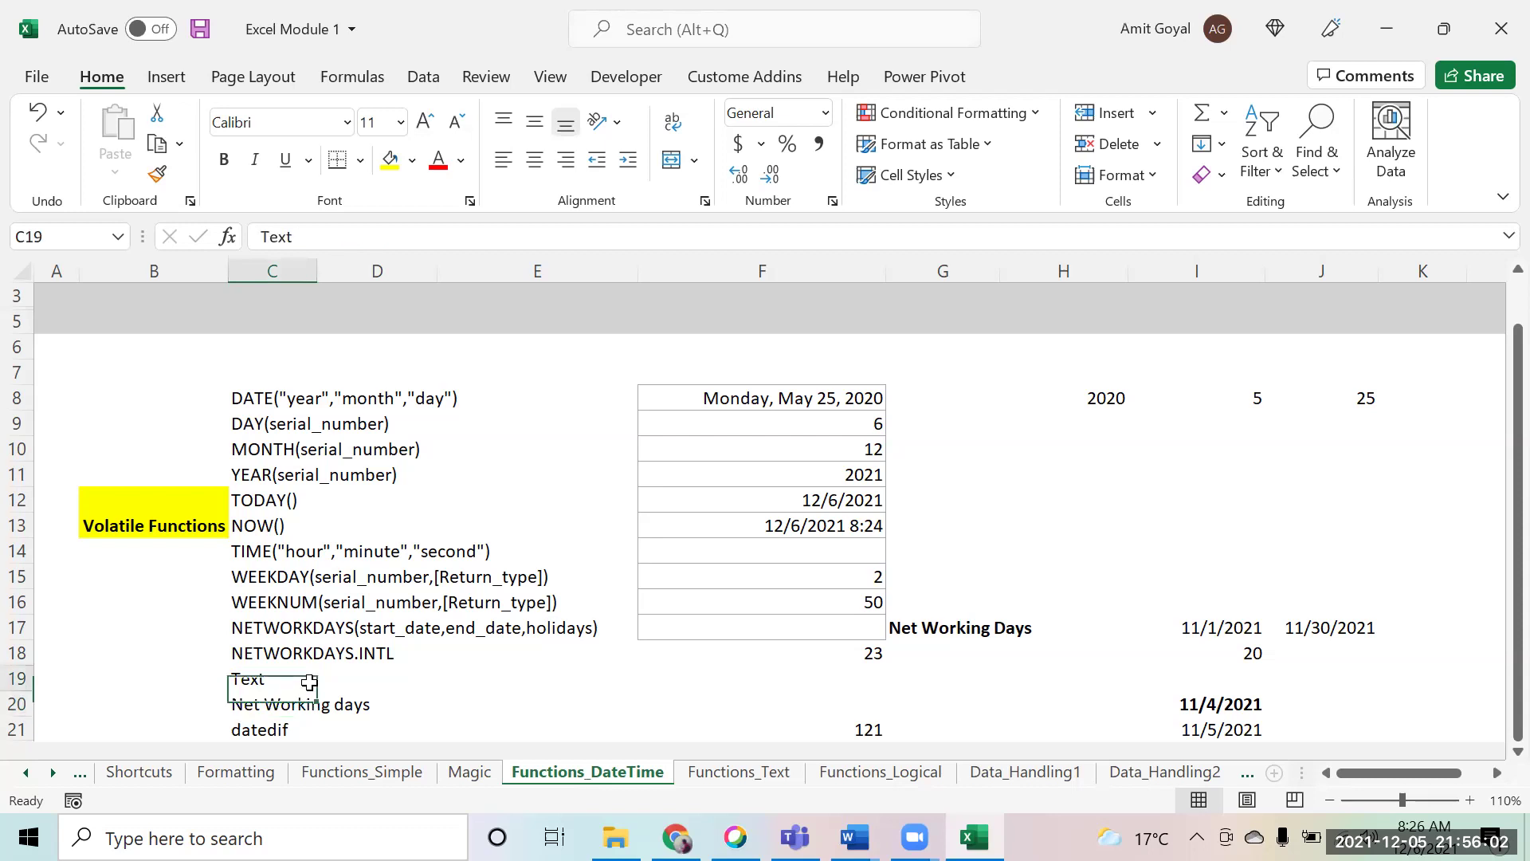
key("Right")
key("Right")
key("Right")
key("Right")
key("Left")
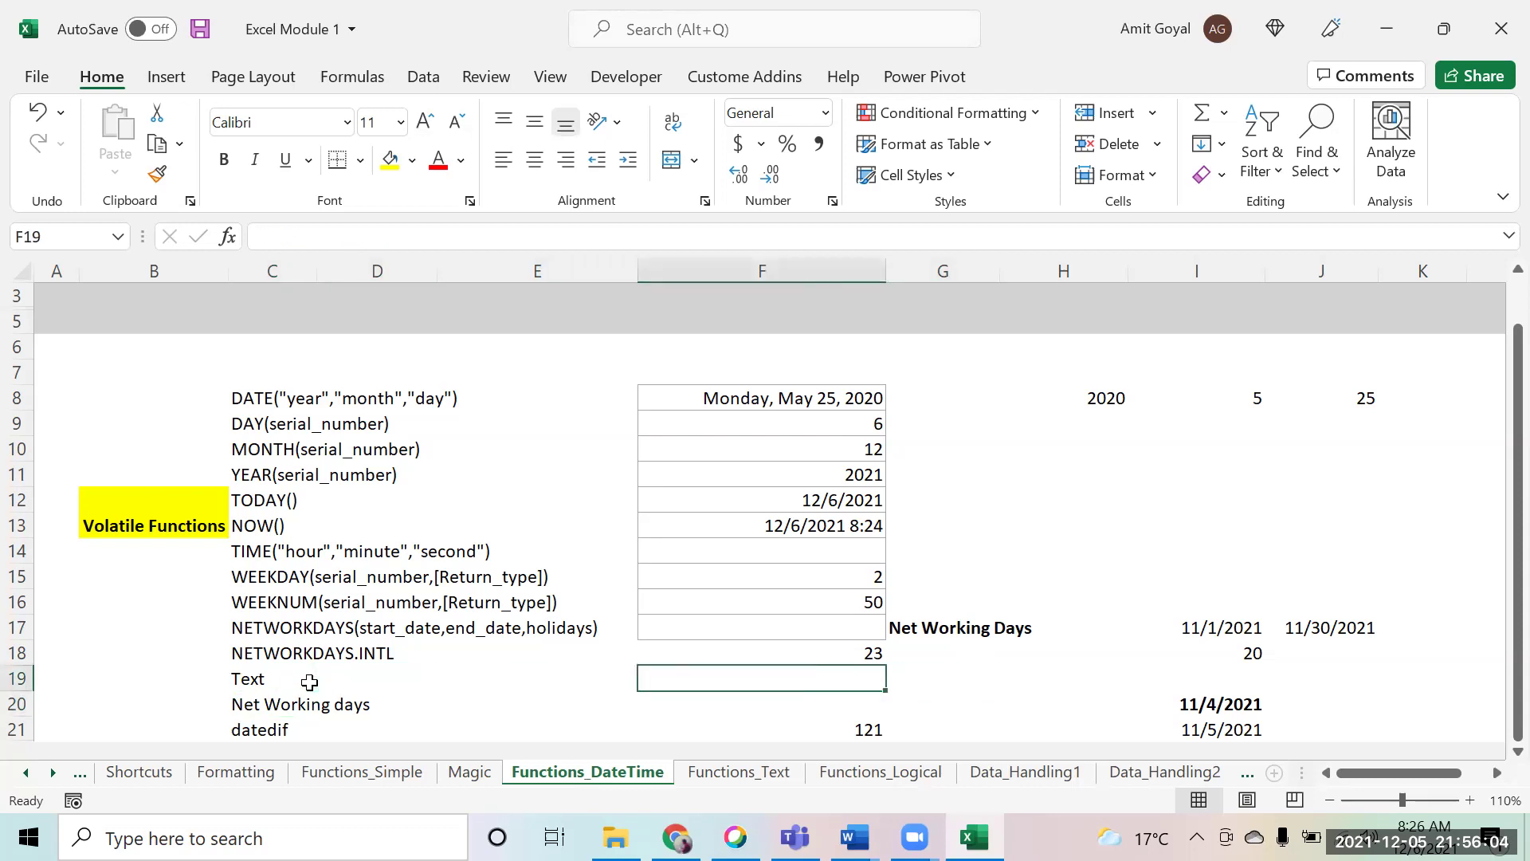
key("Up")
key("Up")
key("Up")
key("Up")
key("Up")
key("Up")
key("Up")
key("Up")
key("Up")
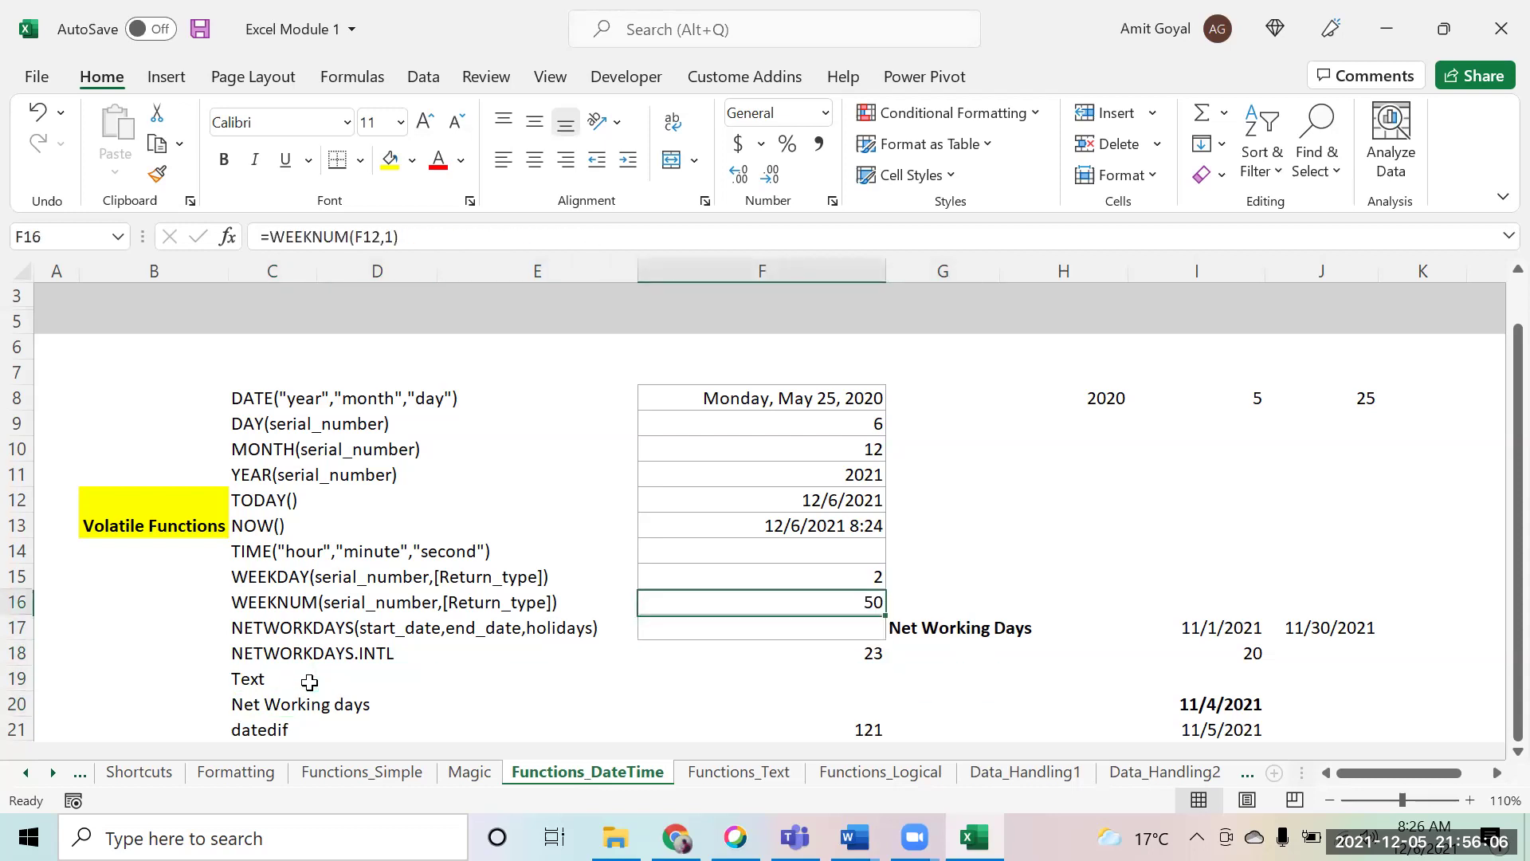
key("Up")
key("Left")
key("Left")
key("Down")
key("Left")
key("Right")
key("Right")
key("Right")
key("Right")
key("Left")
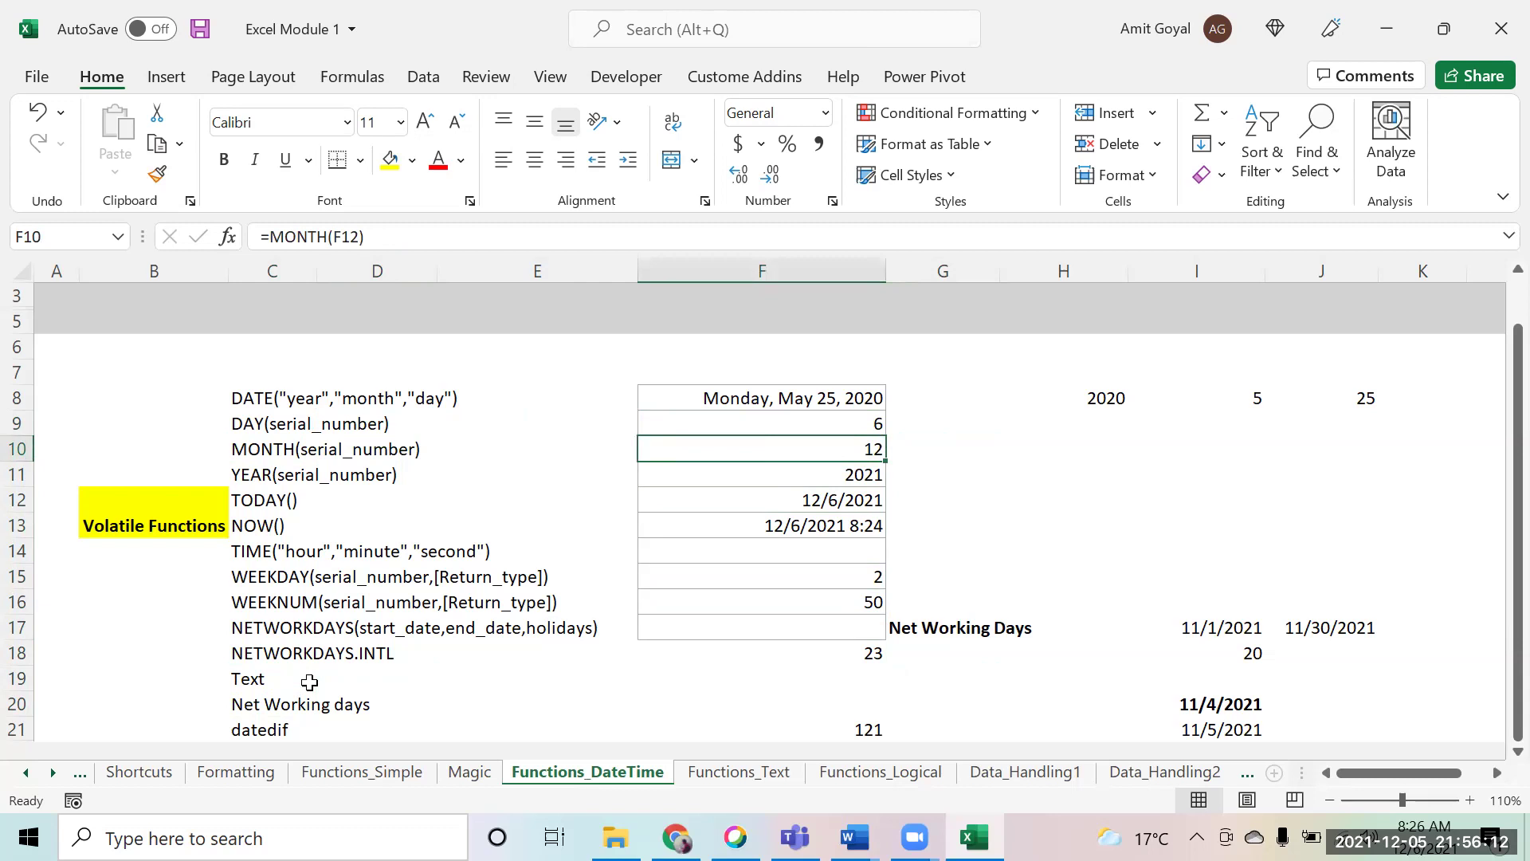
key("Down")
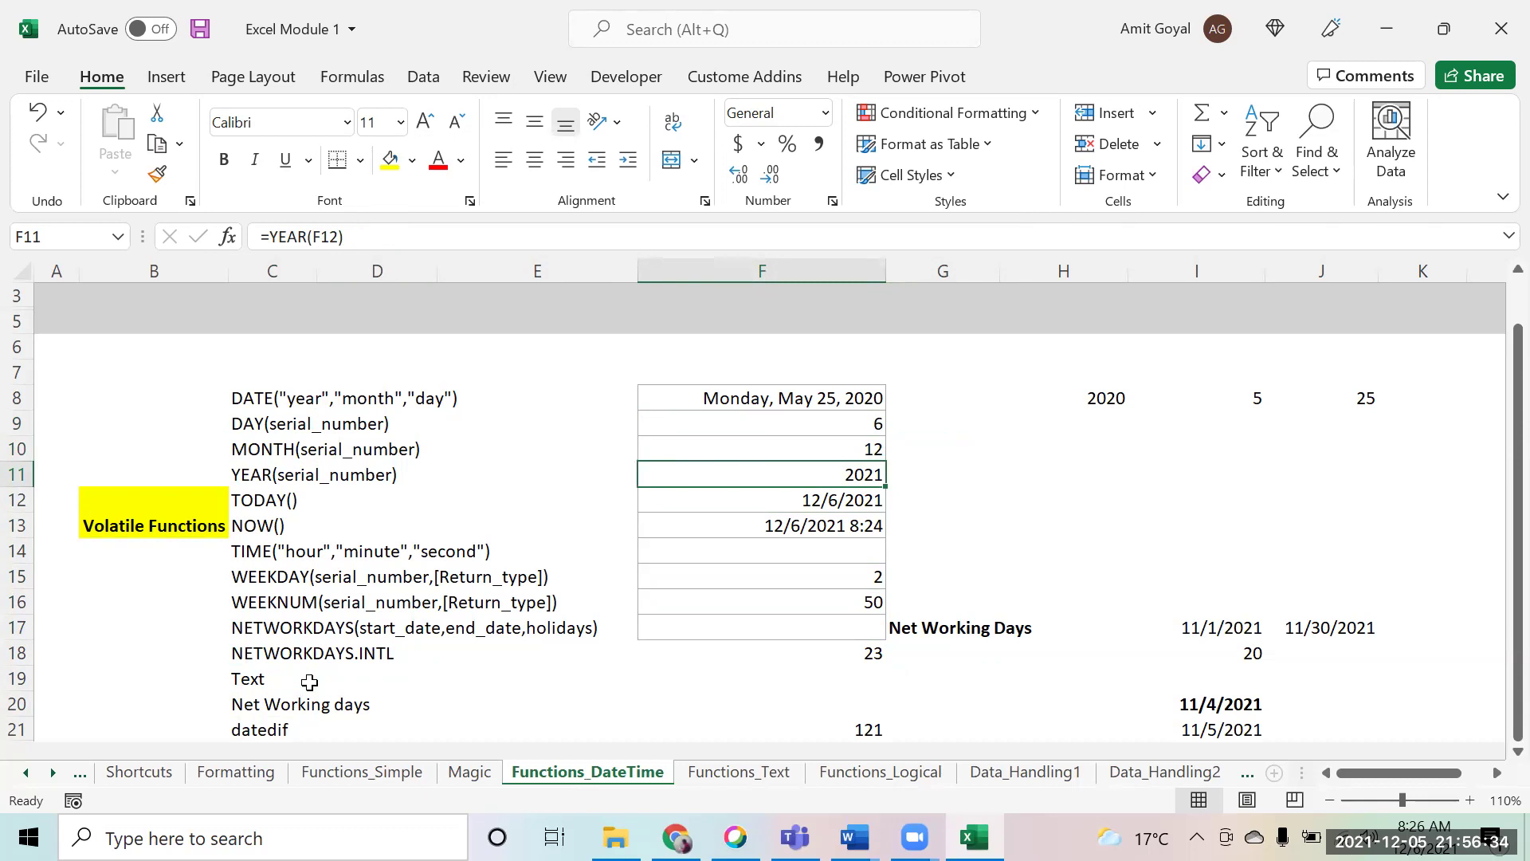
Enter a TEXT formula in F19 that returns the short month name of the date in F12, using format "mmm".
left_click(287, 678)
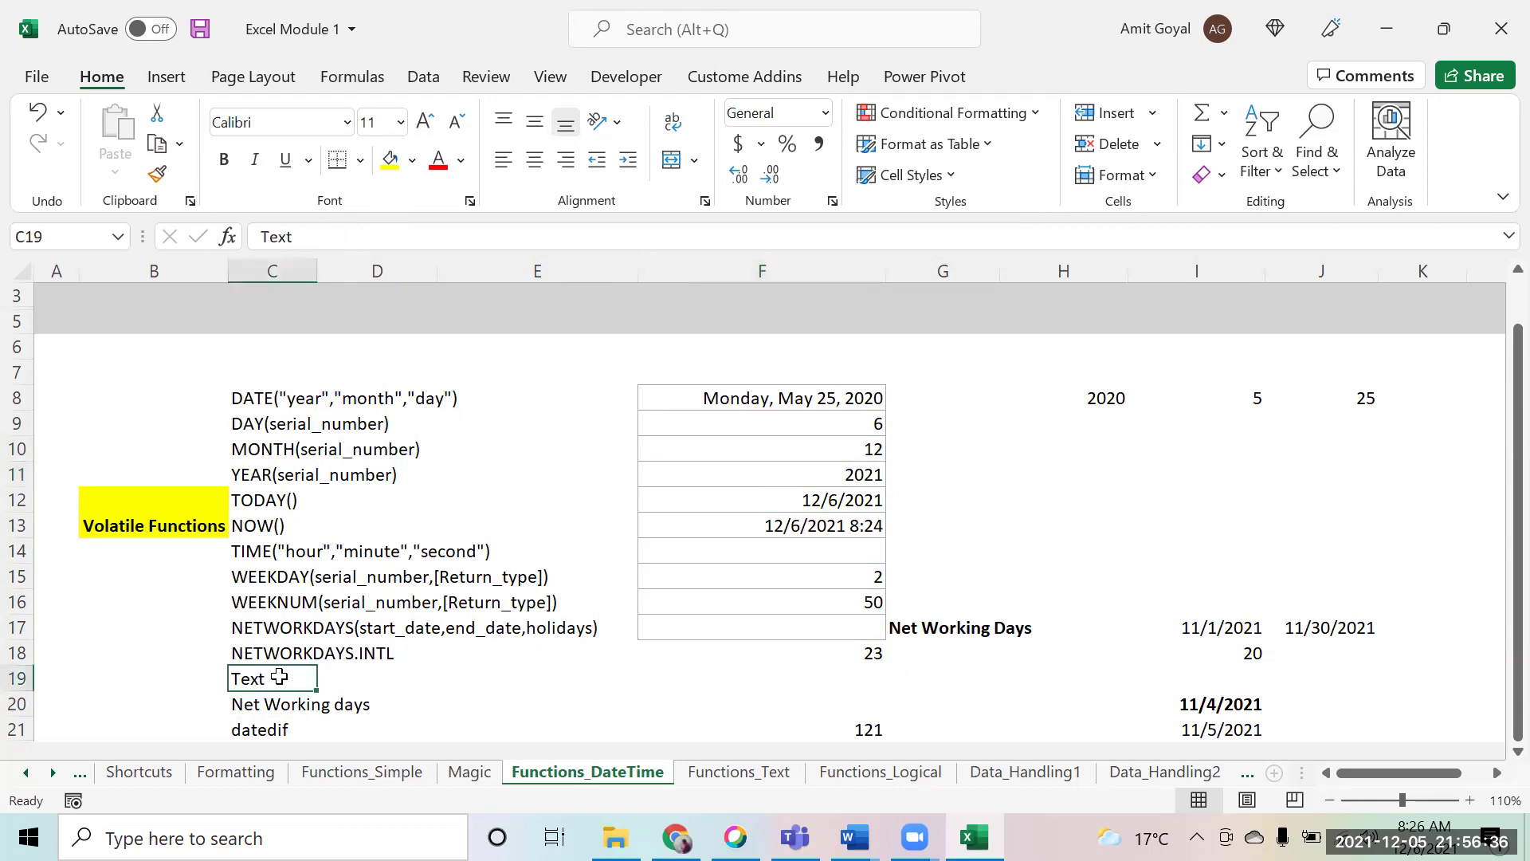
key("Right")
key("Right")
key("Right")
key("Right")
key("Left")
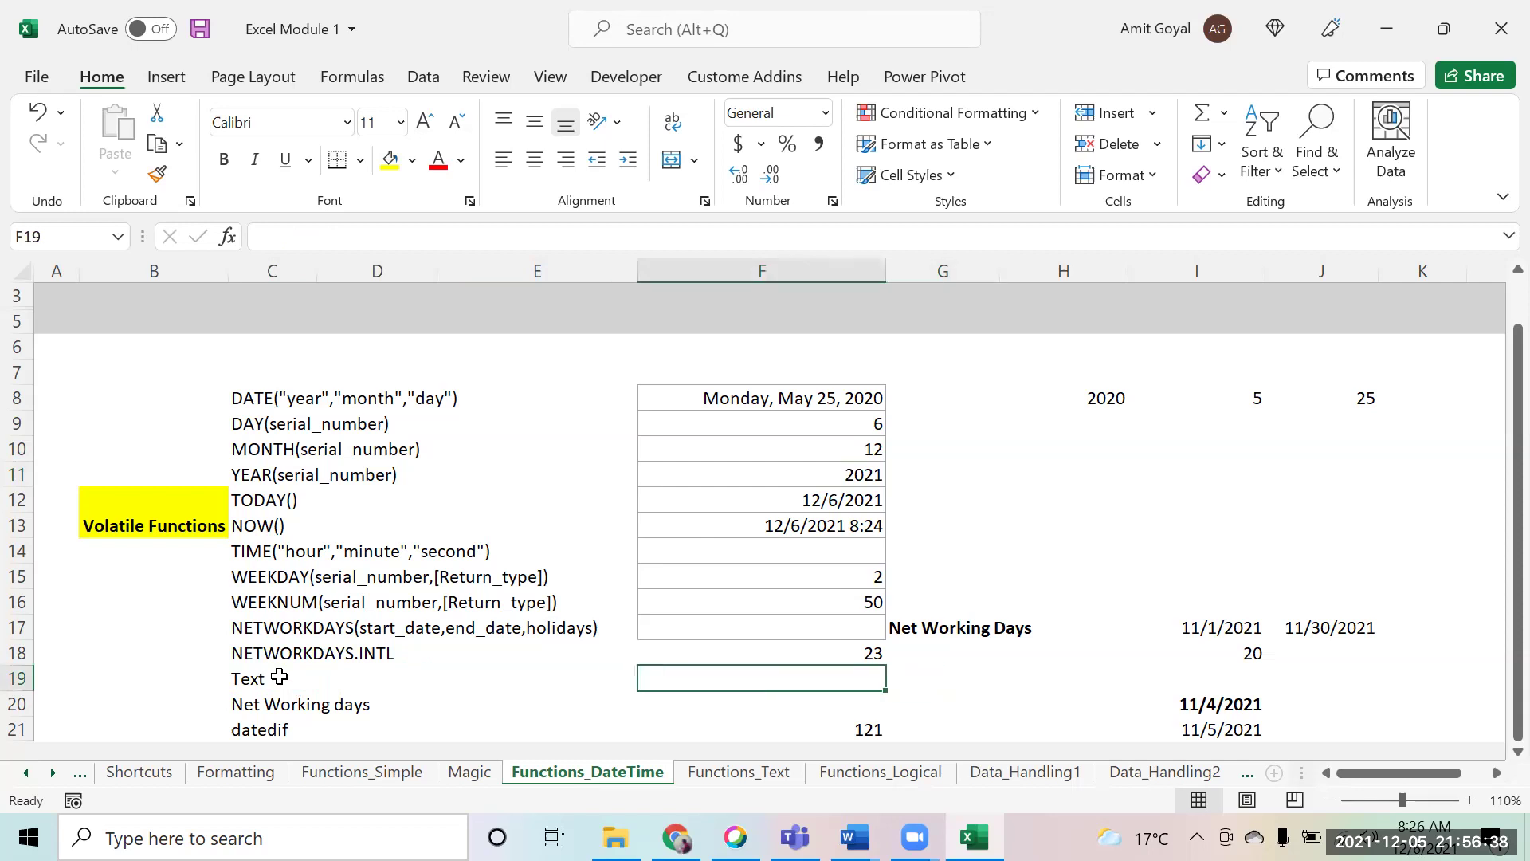
type("=tex")
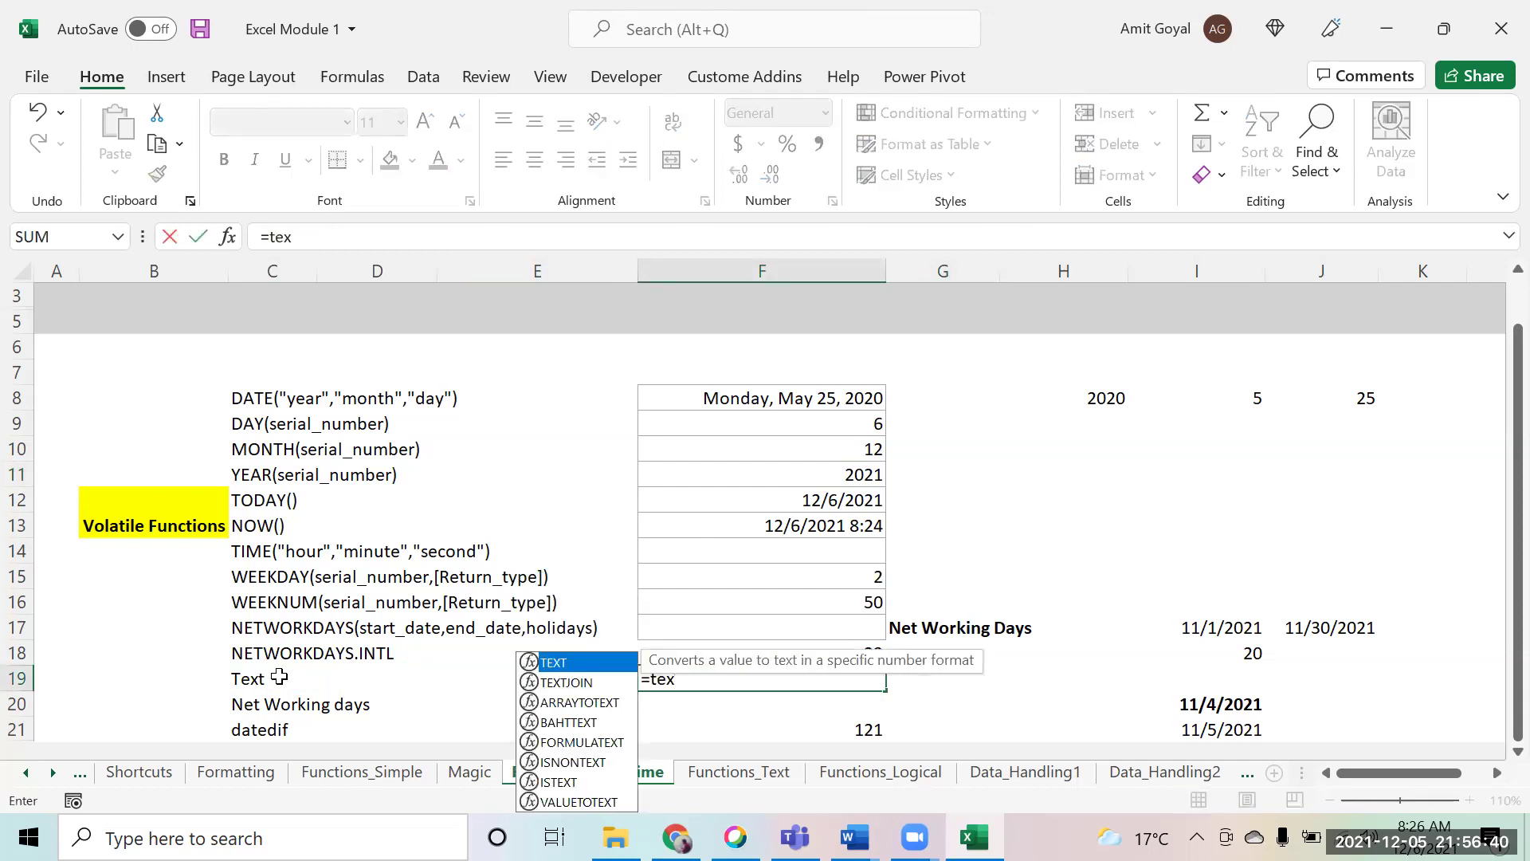
key("Tab")
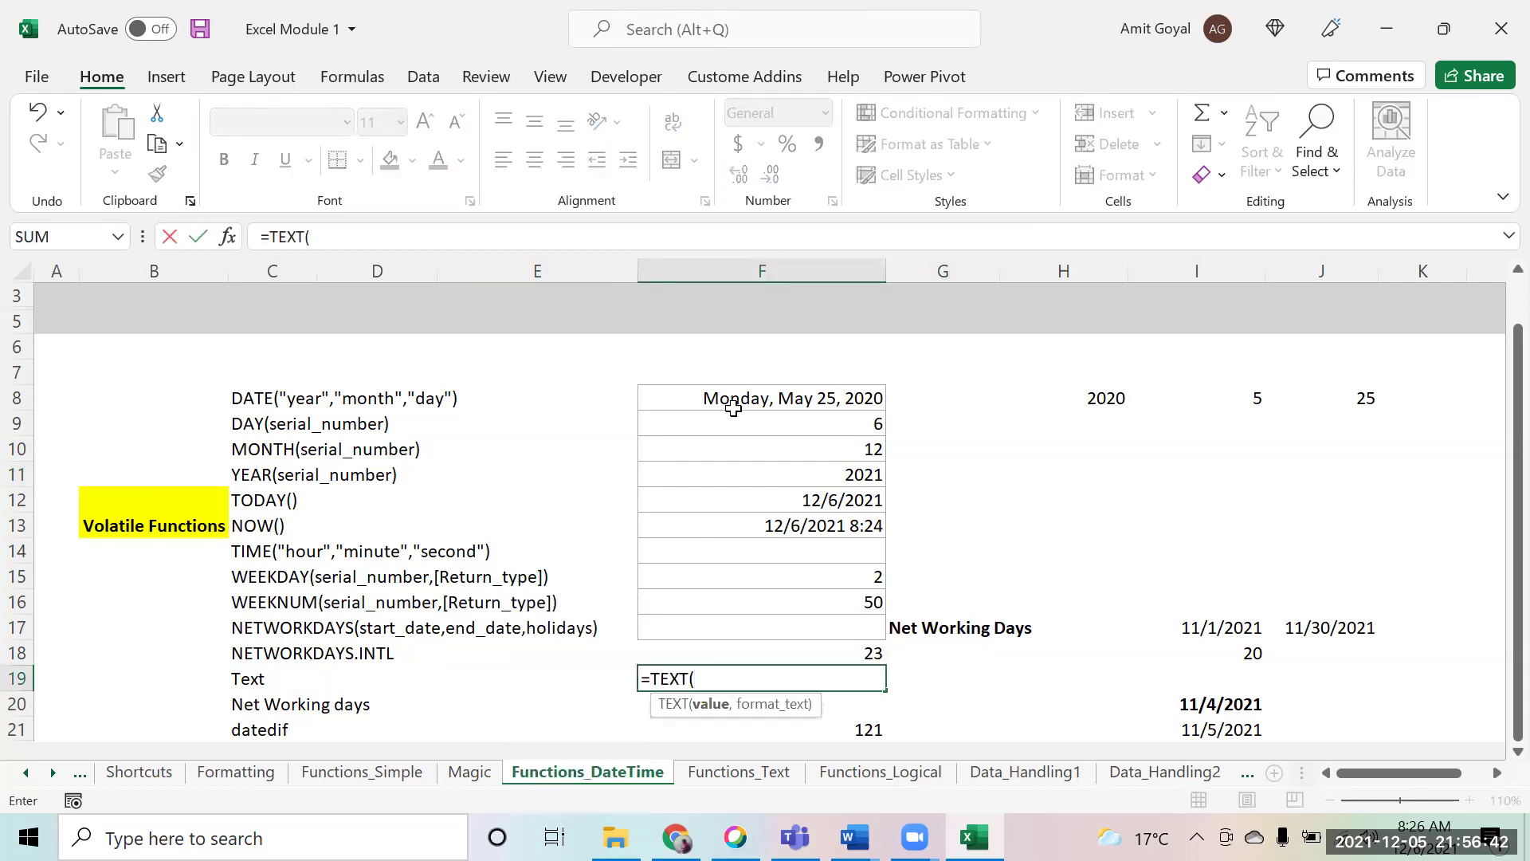
left_click(779, 503)
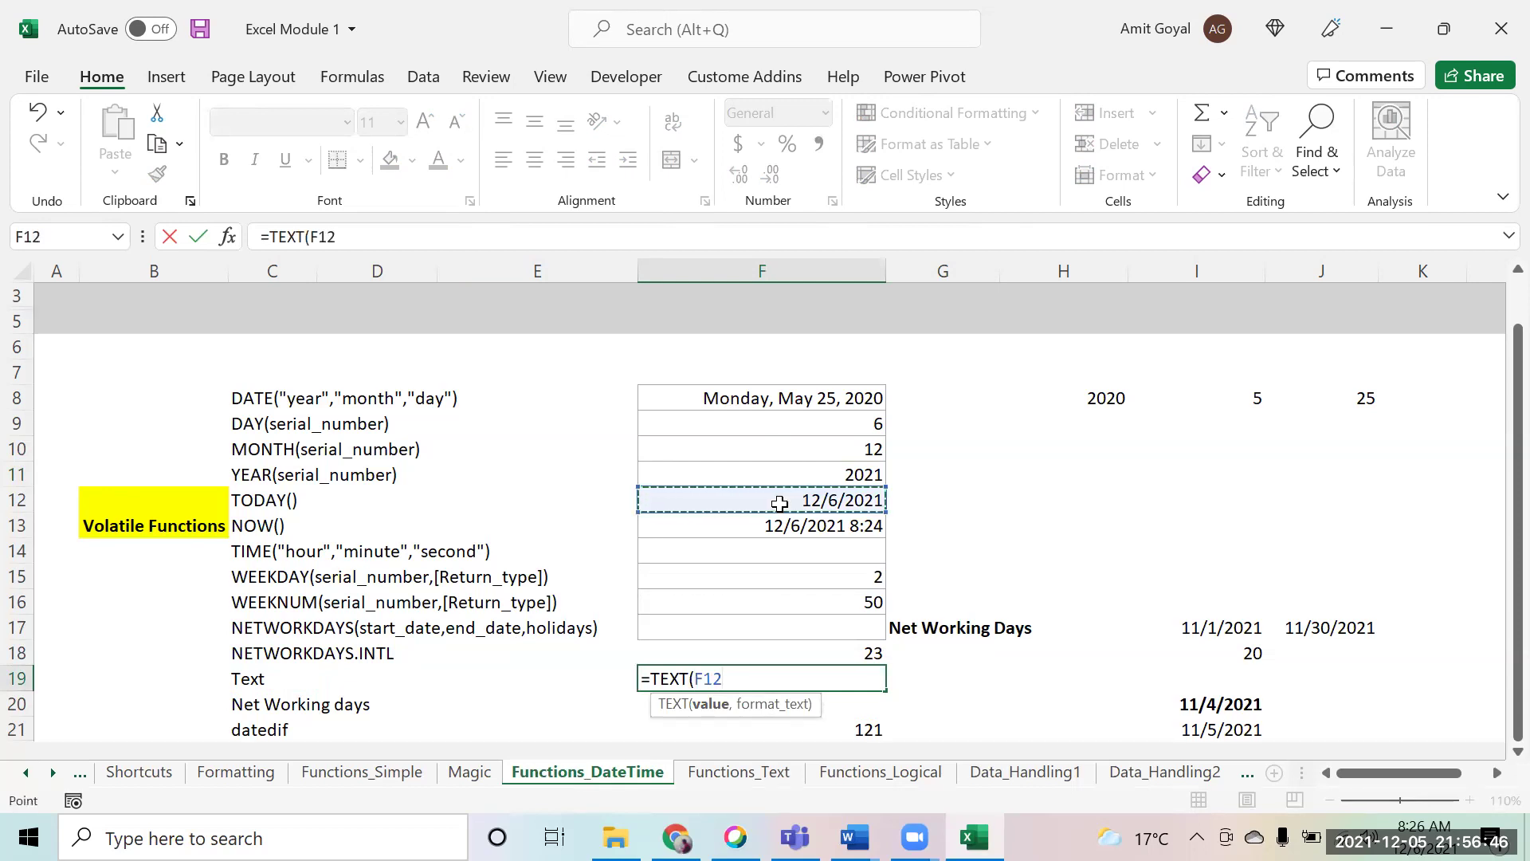
type(",\"mmm\"")
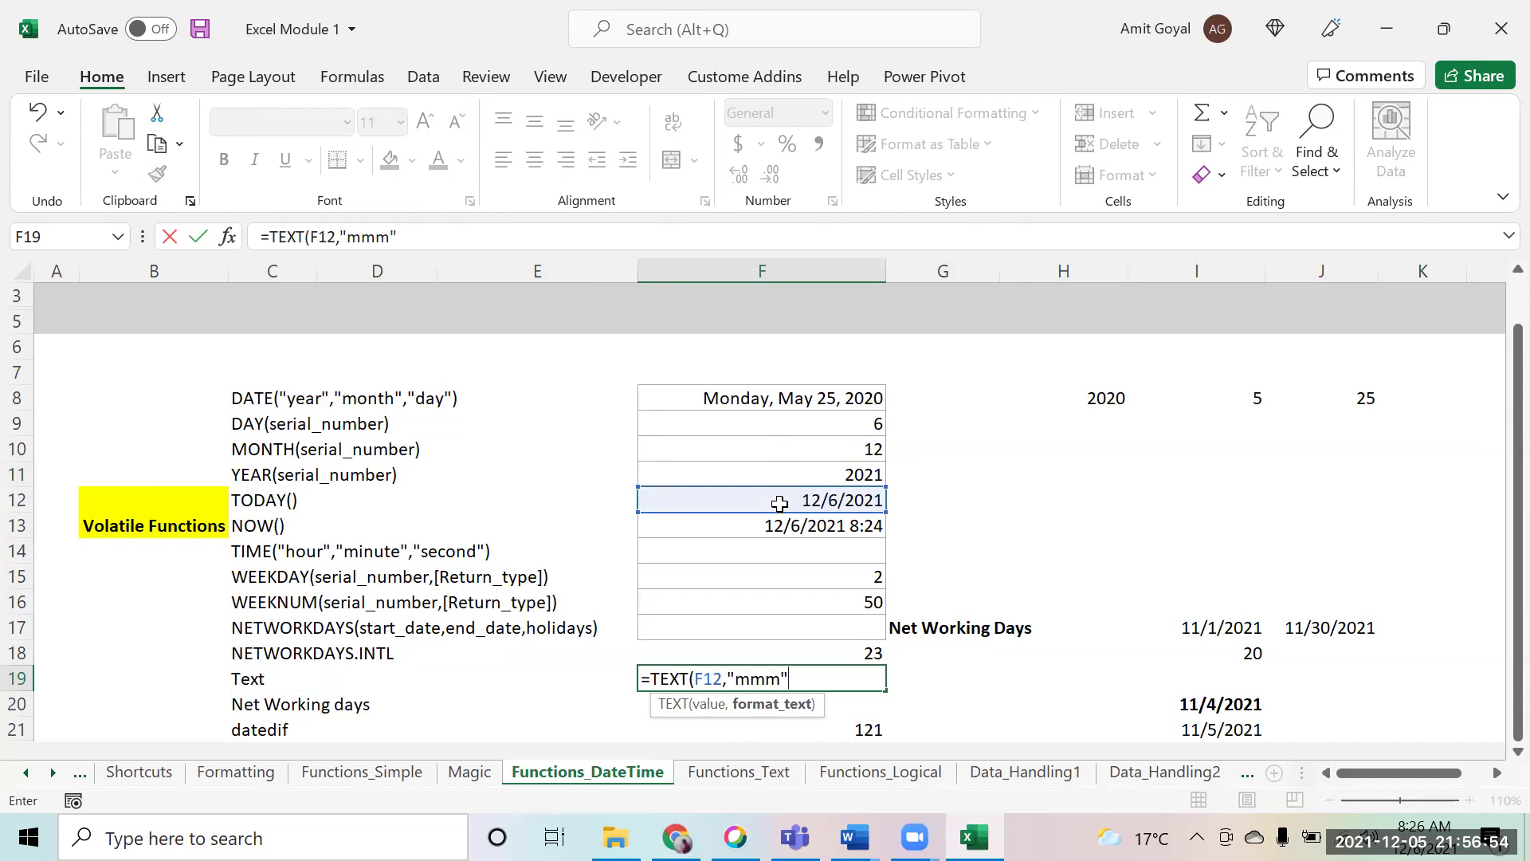
type(")")
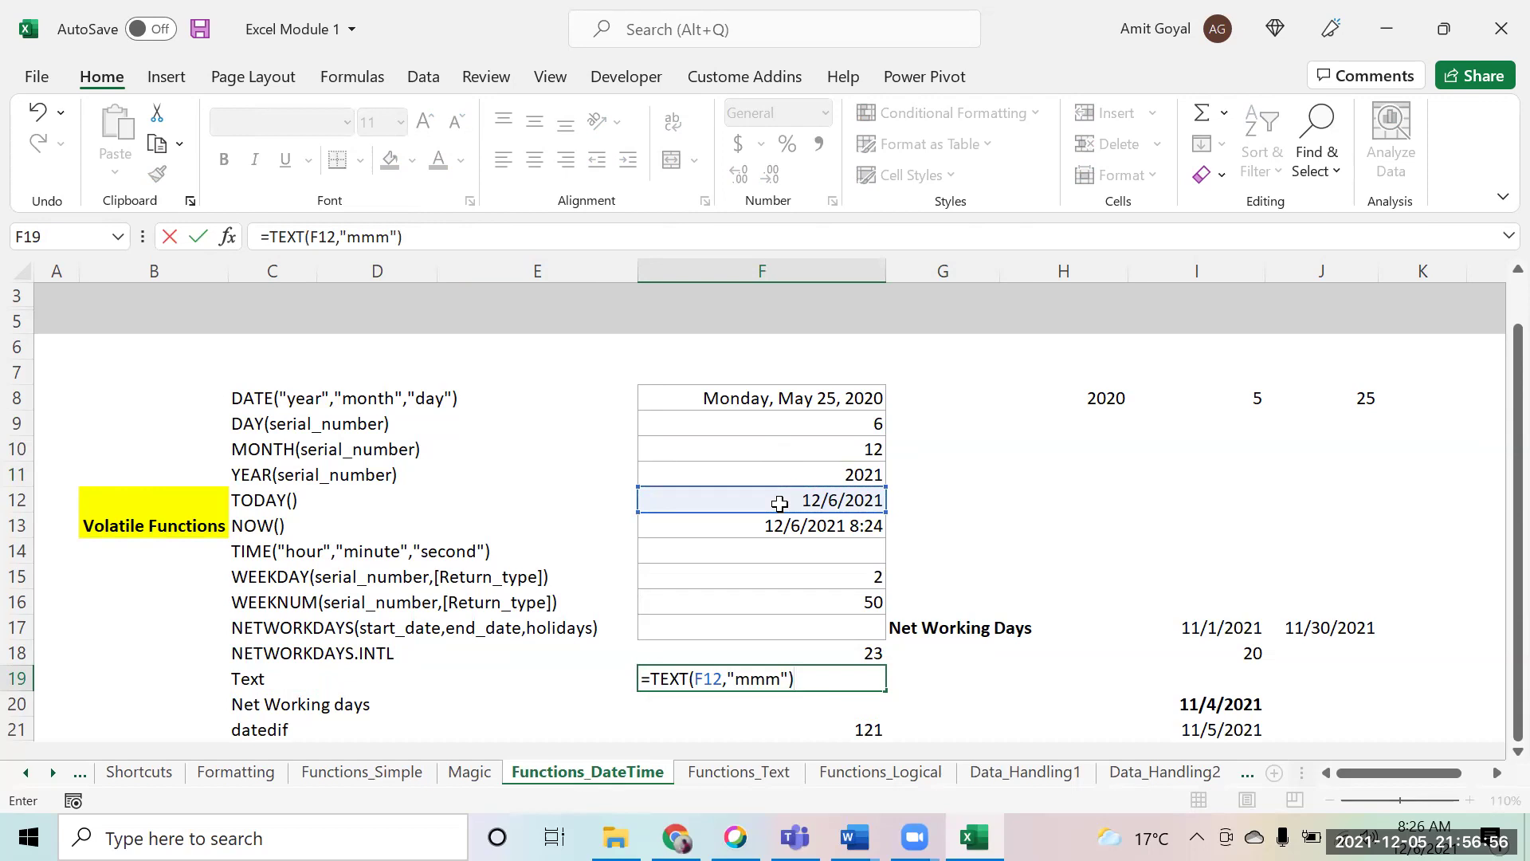
key("Return")
key("Up")
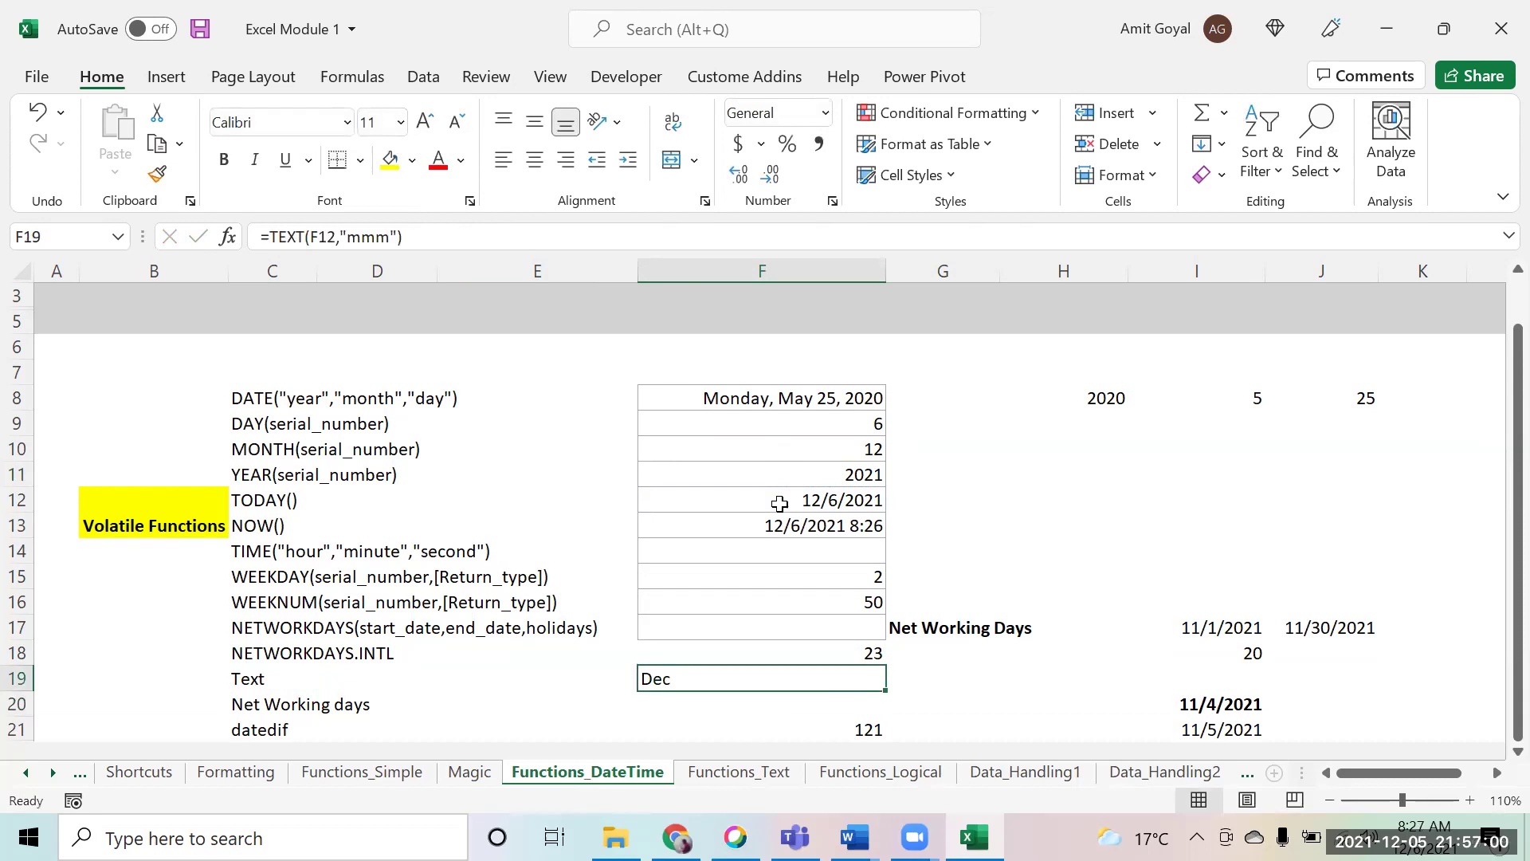
Change the format code of the TEXT formula in F19 to "mmmm" for the full month name.
left_click(392, 237)
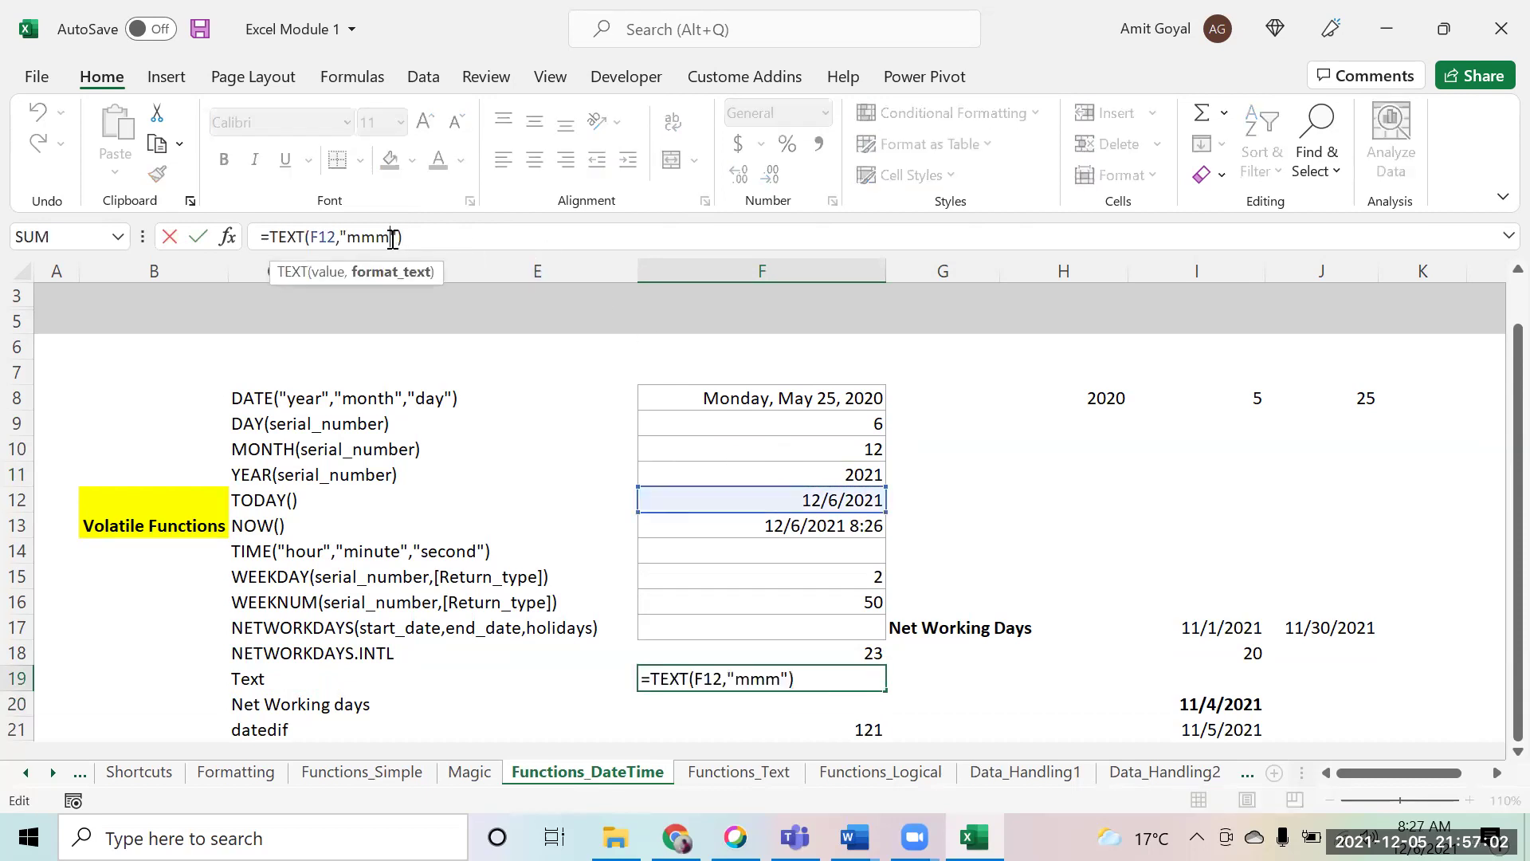
type("m")
key("Return")
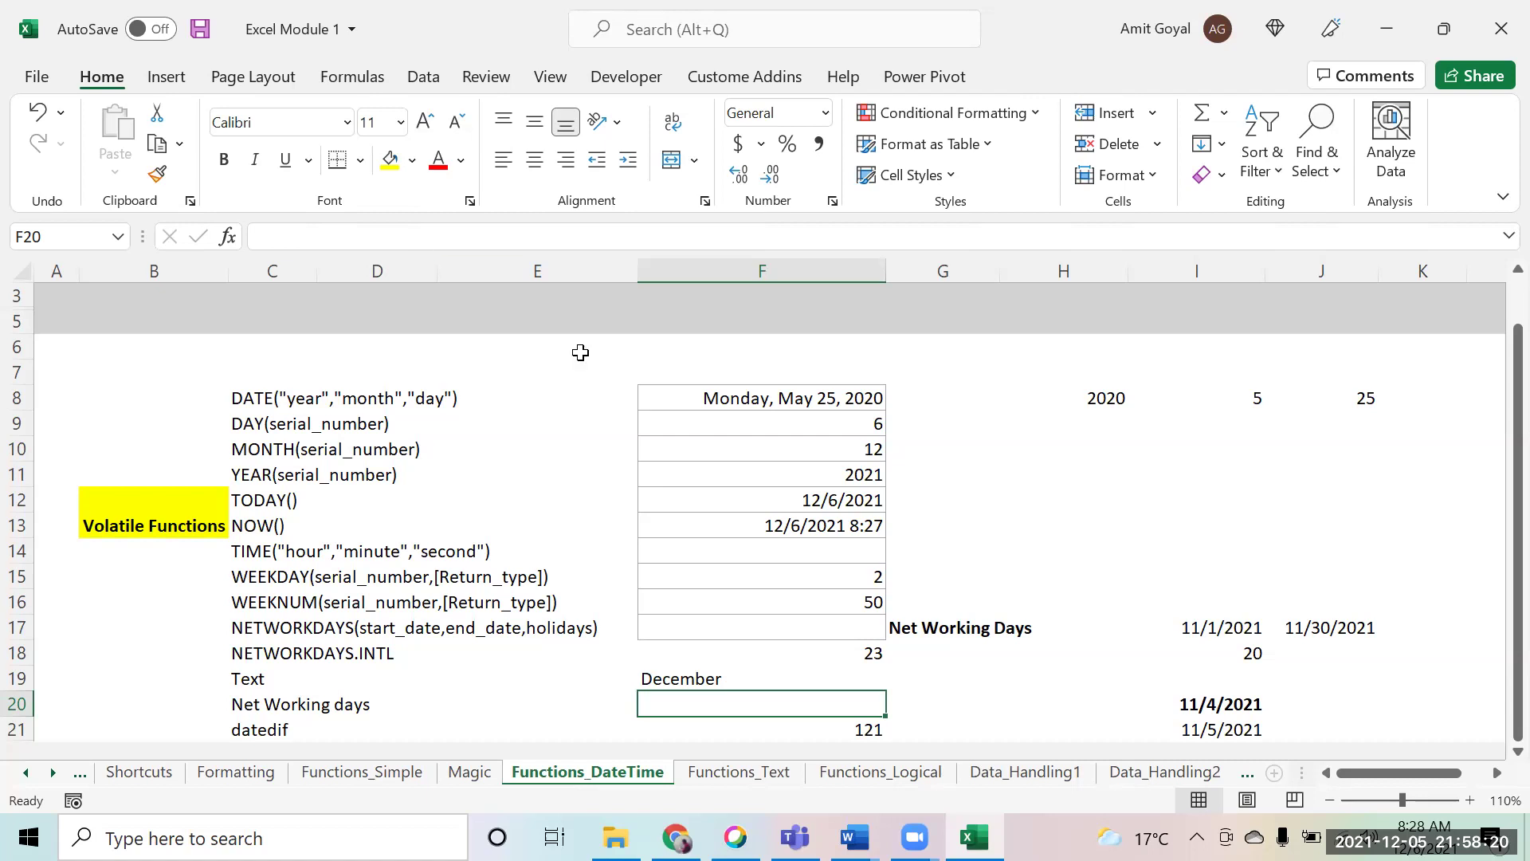
Enter a TEXT formula in F20 that returns the short day name of the date in F12, using format "ddd".
left_click(686, 679)
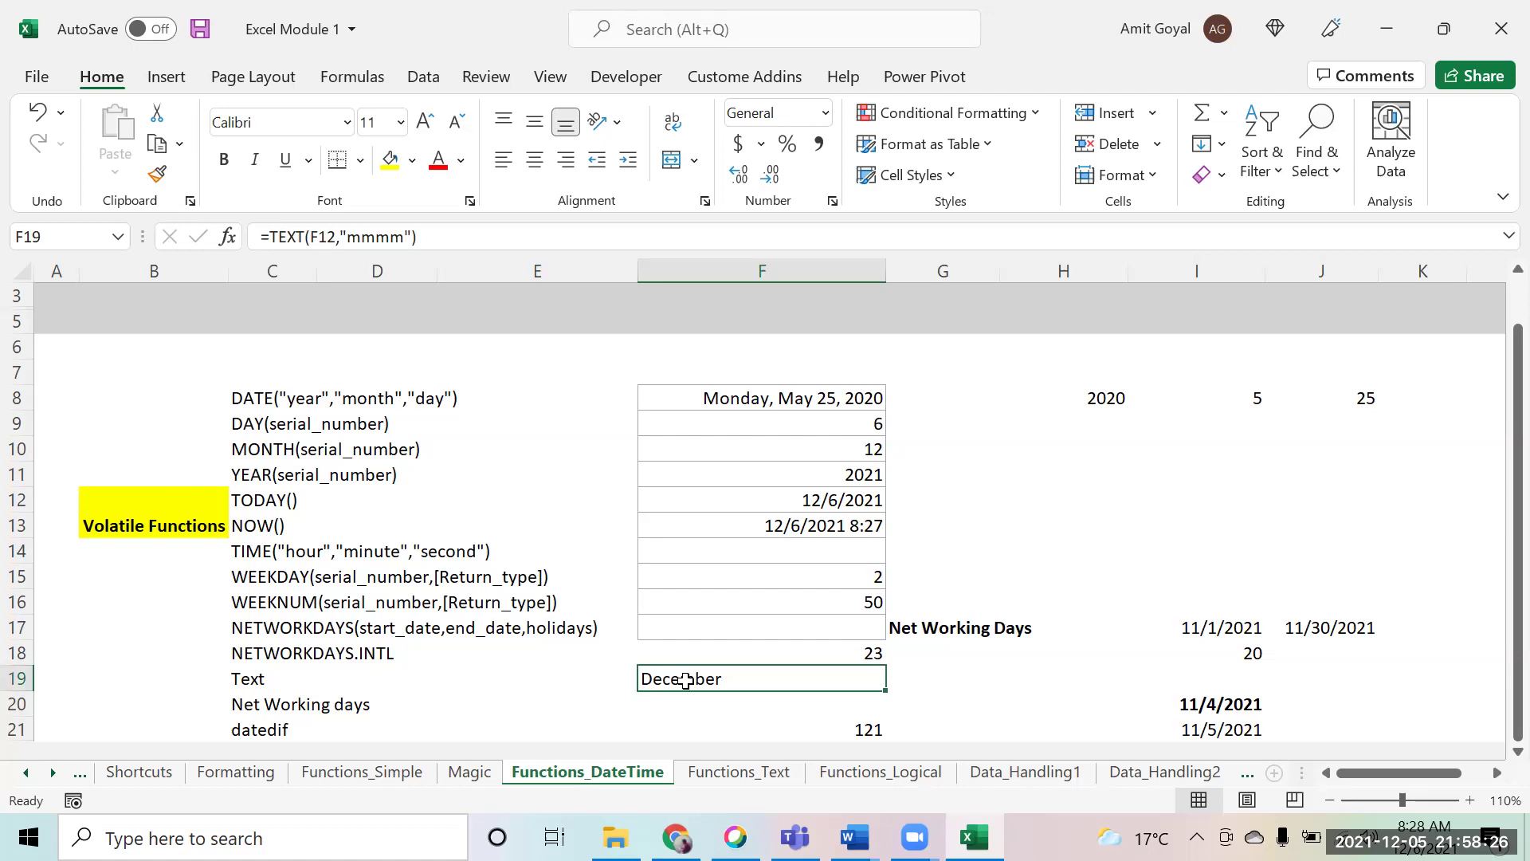
key("Return")
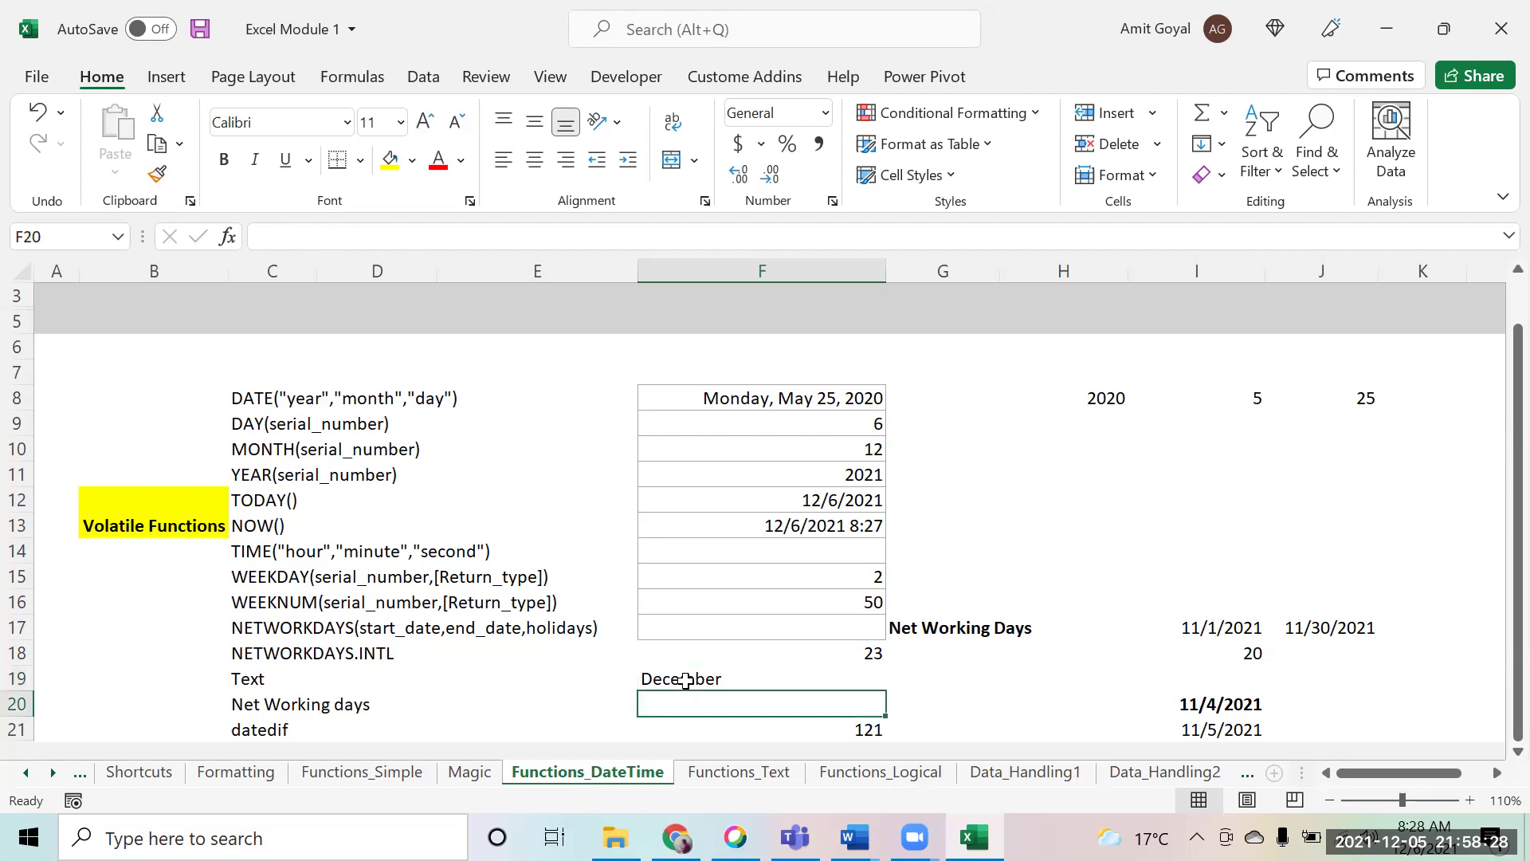
type("=TEXT(")
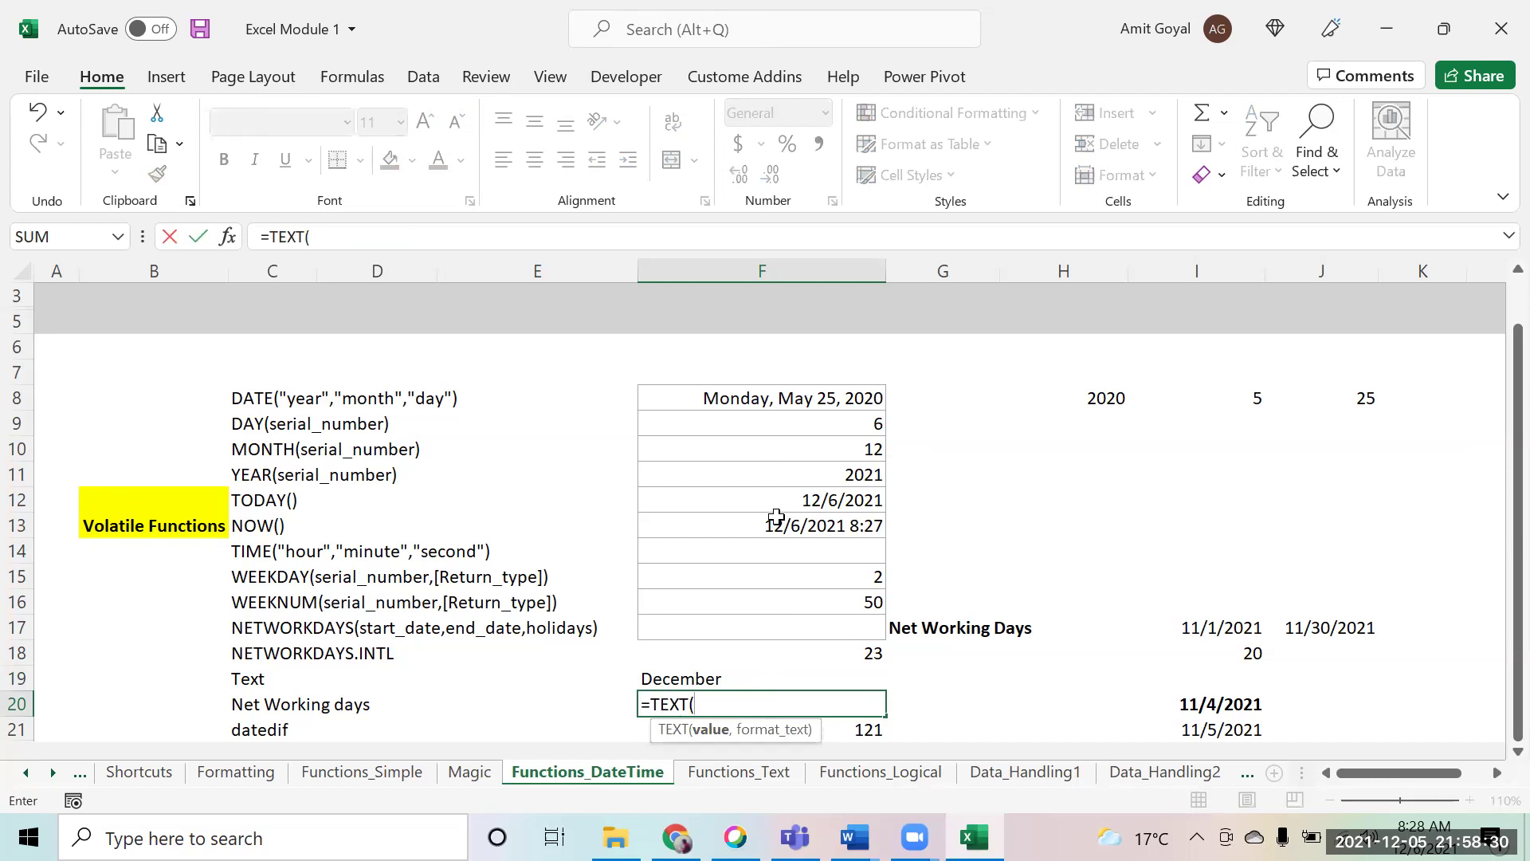
left_click(778, 502)
type(",\"ddd\"")
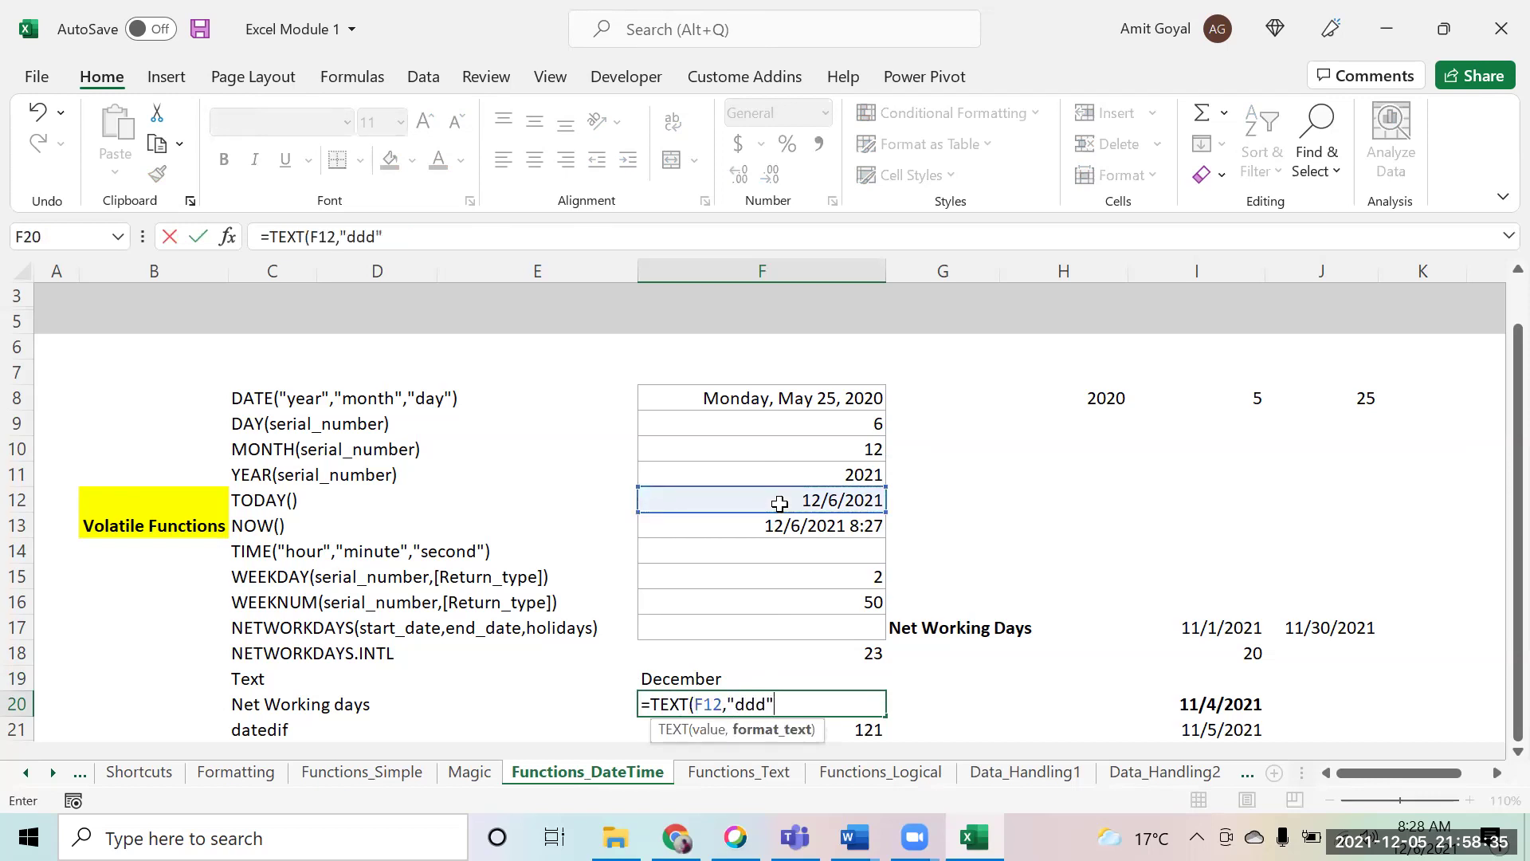
key("Return")
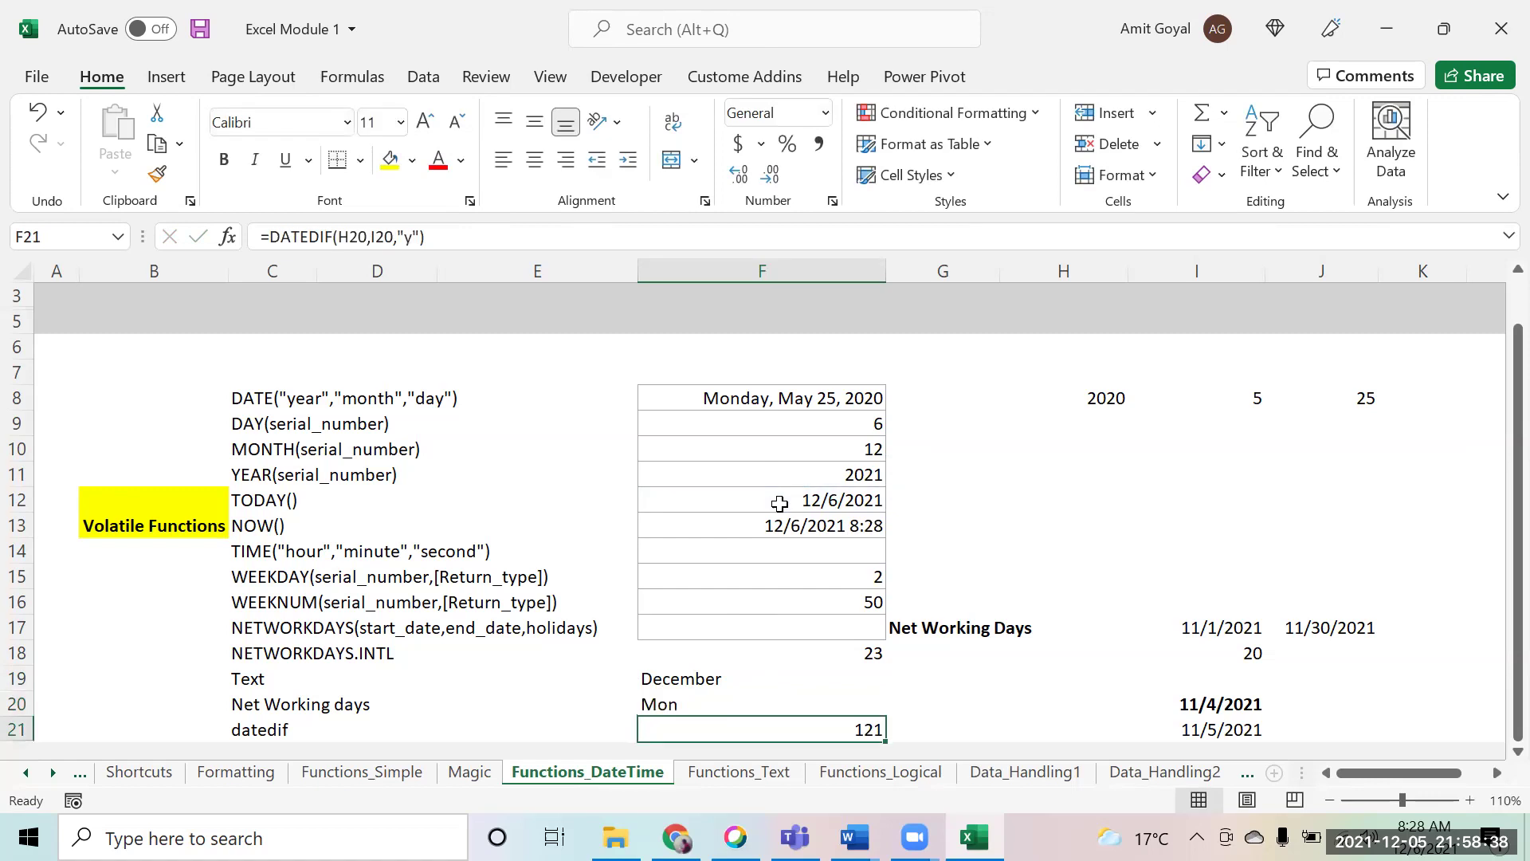
Change the format code of the TEXT formula in F20 to "dddd" for the full day name.
key("Up")
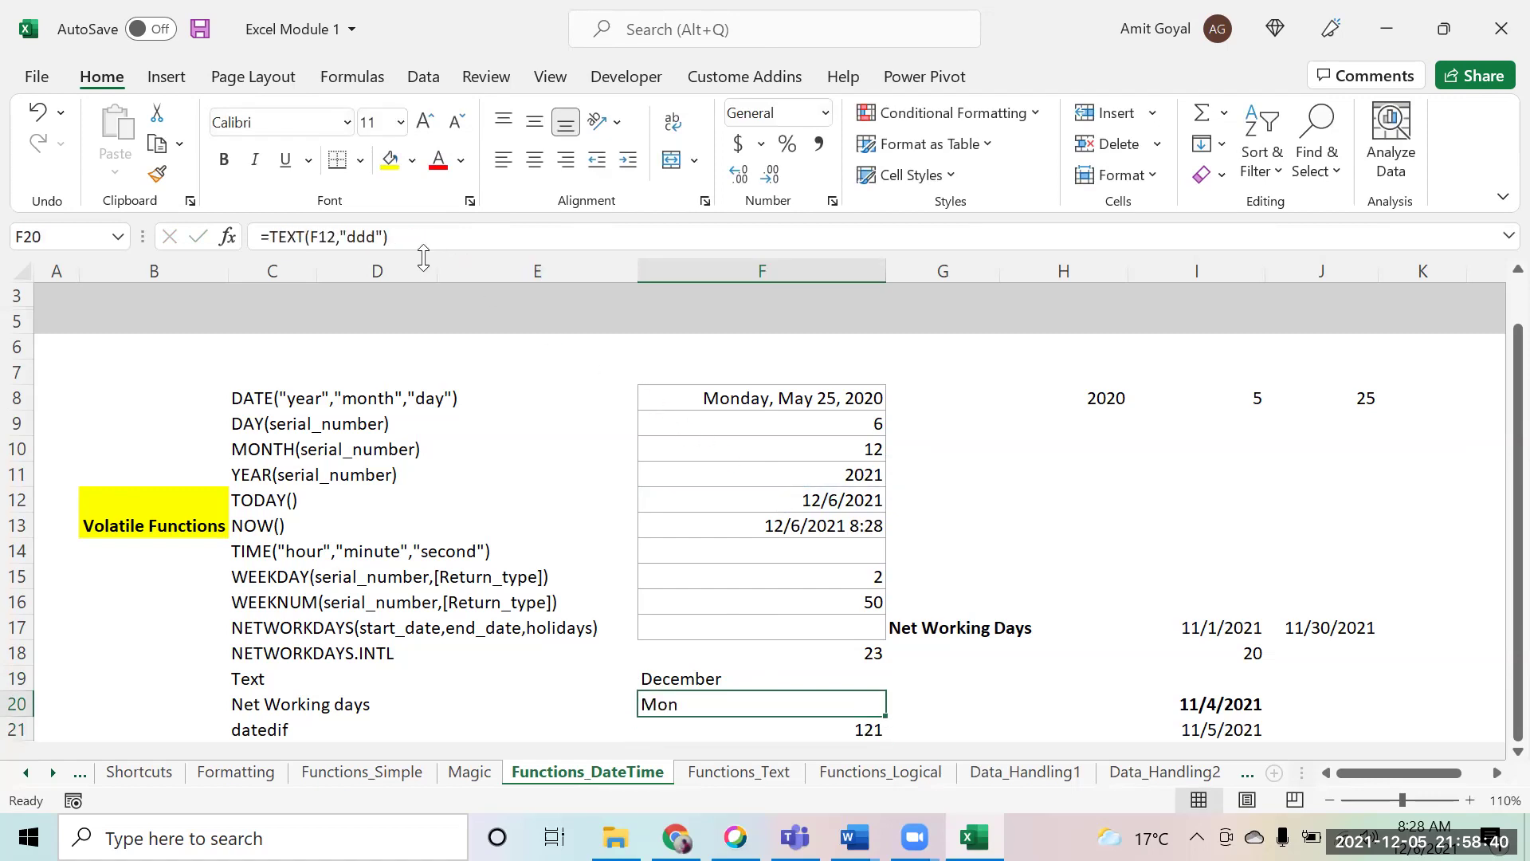
left_click(357, 236)
type("d")
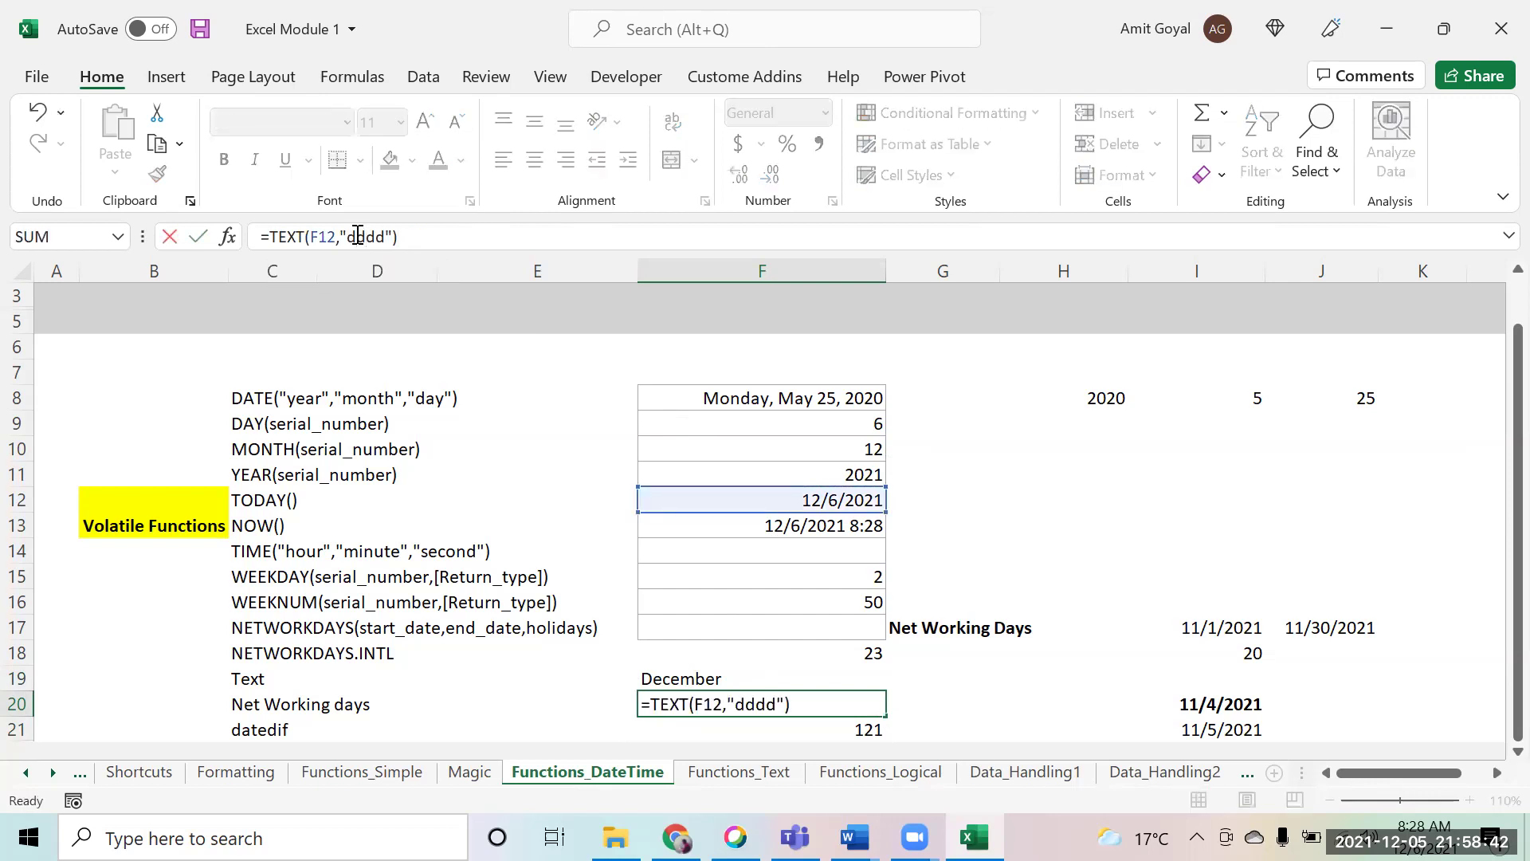
key("Return")
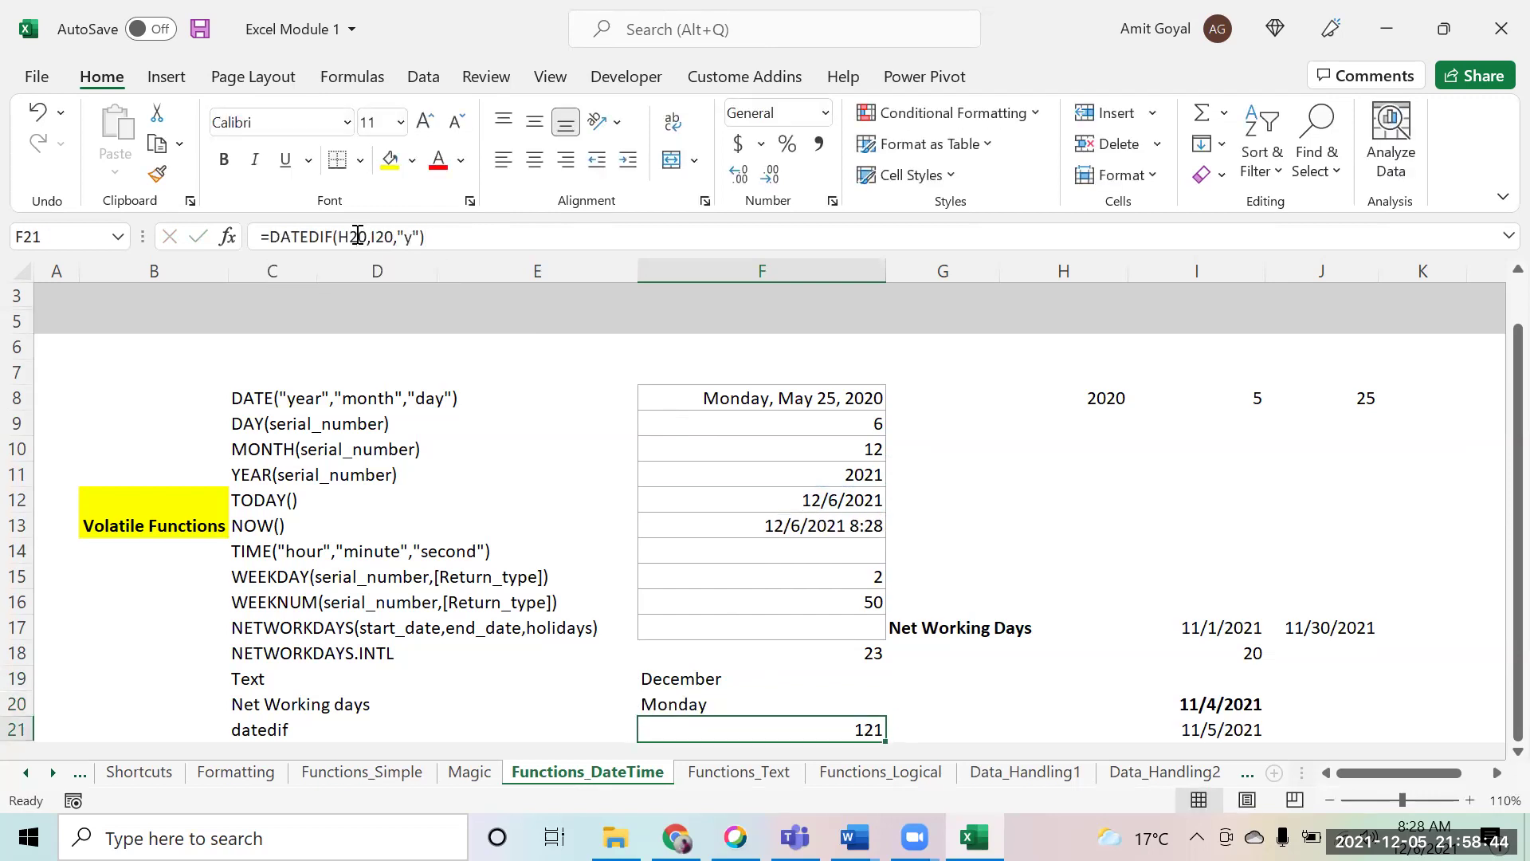
Enter the code mmm in A18 with the label "Short month" in B18, and fit column A to its contents.
key("Up")
key("Up")
key("Up")
key("Up")
key("Right")
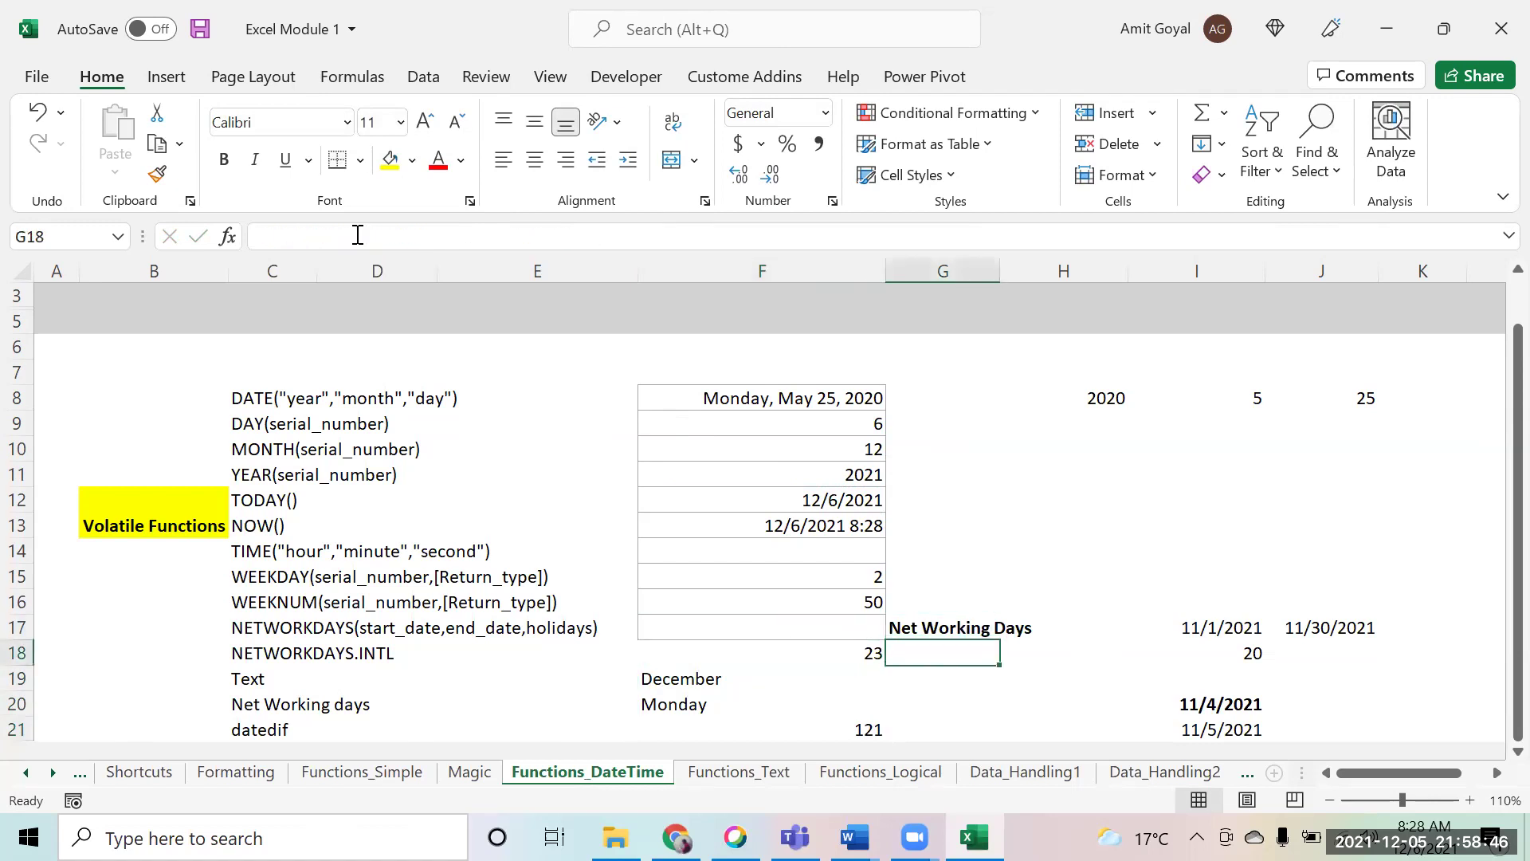
key("Left")
key("Home")
key("Down")
type("mmmm")
key("BackSpace")
key("Right")
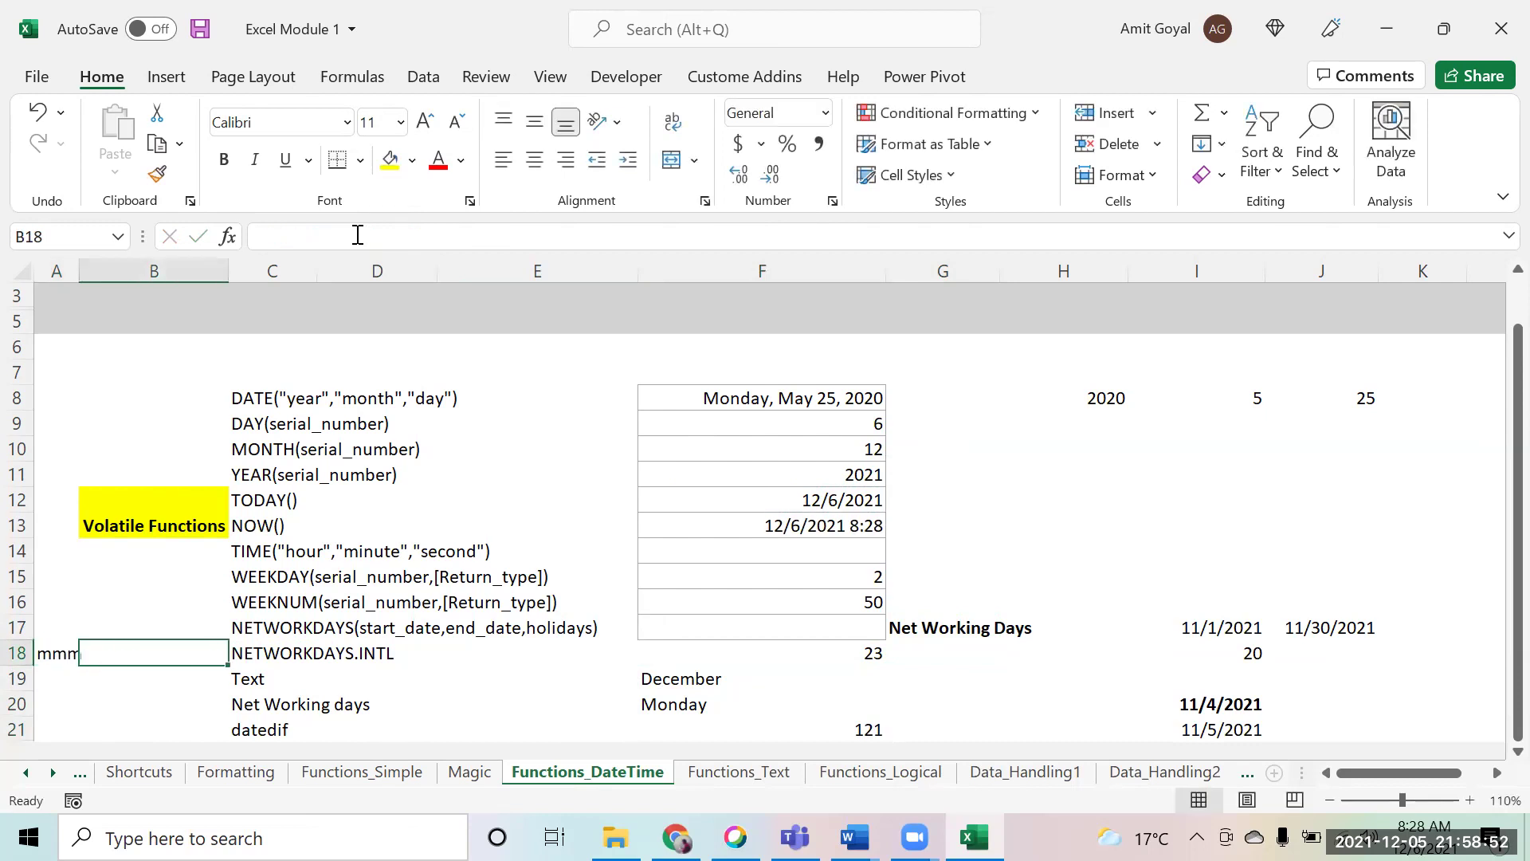
type("Short month")
key("Return")
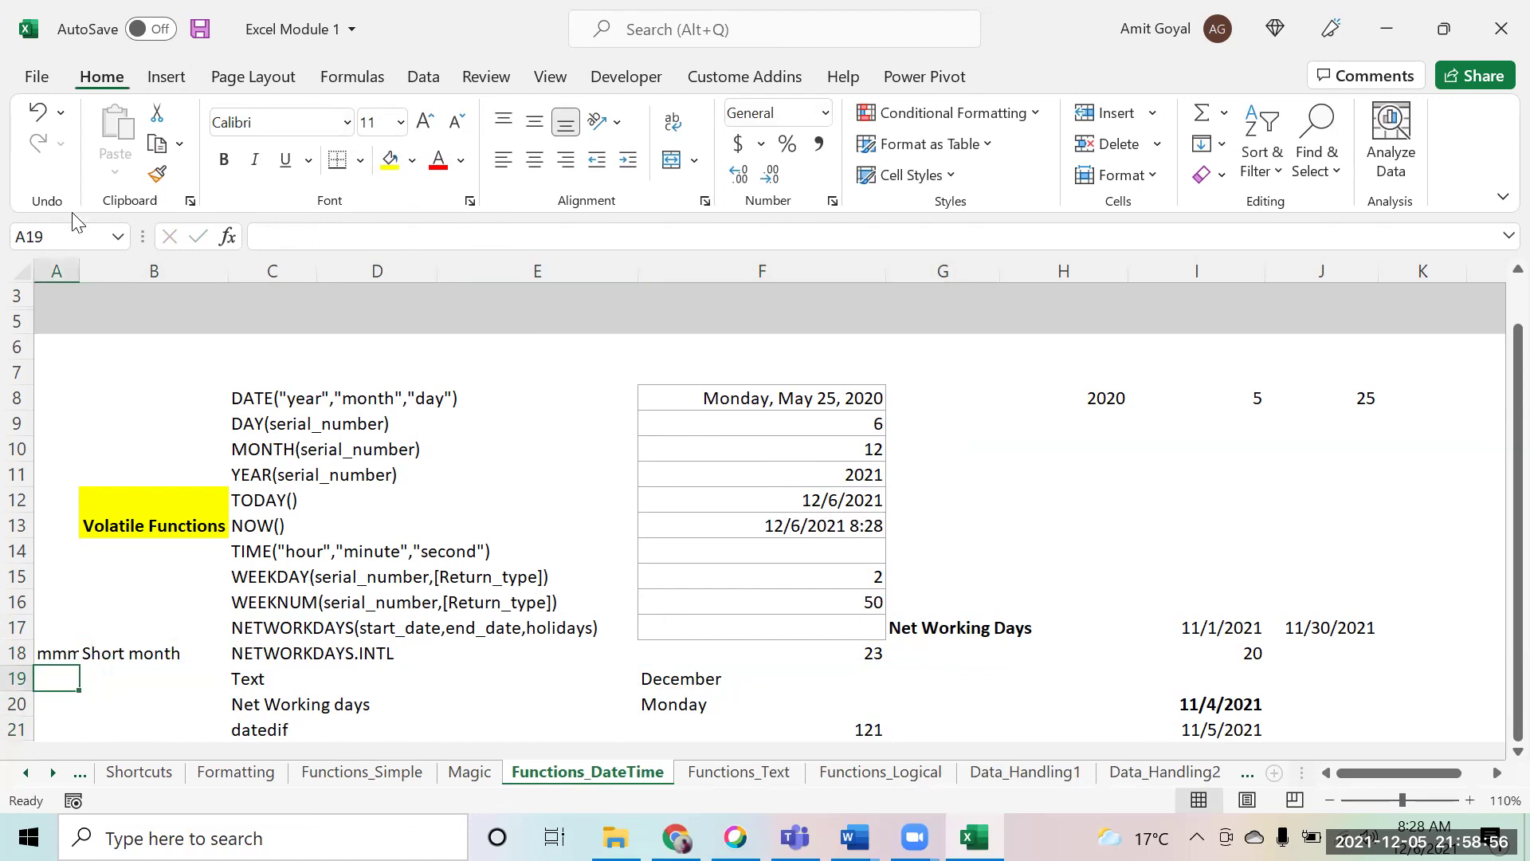
double_click(79, 270)
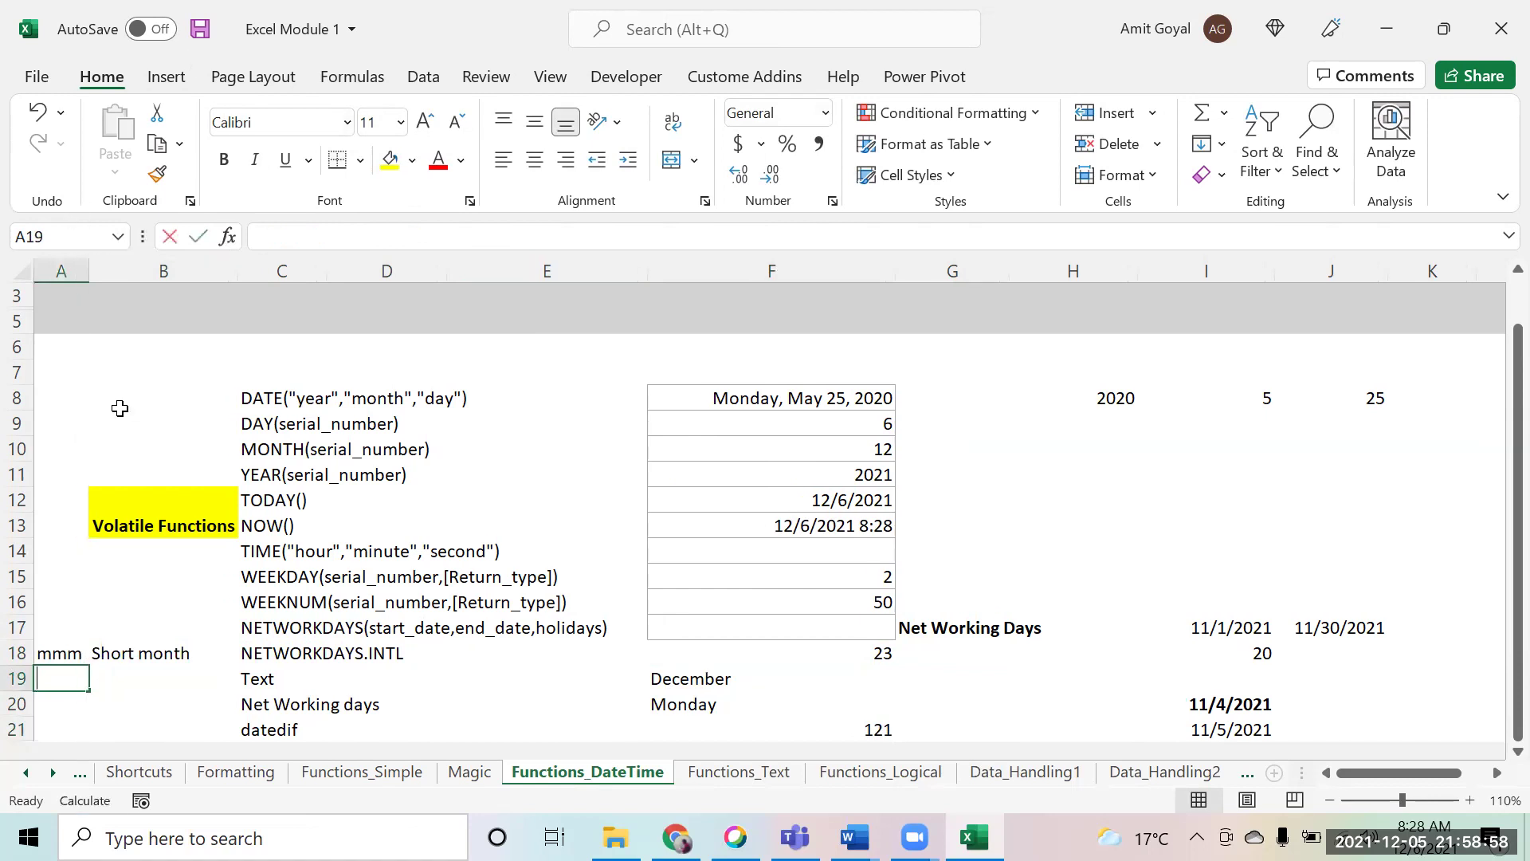
Enter the code mmmm in A19 with the label "Full Month" in B19.
type("mmmm")
key("Return")
key("Up")
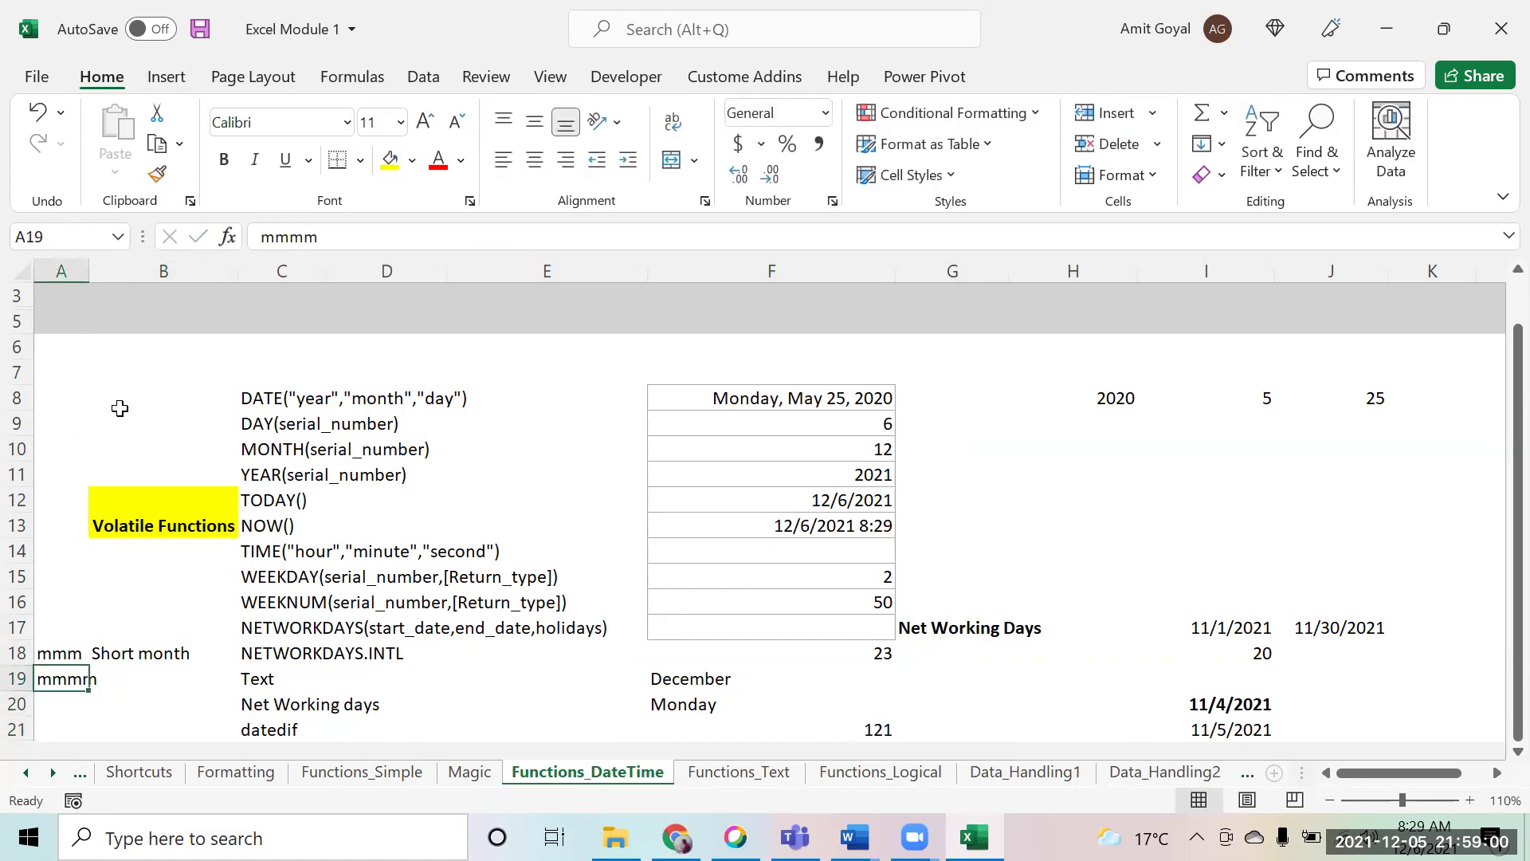
key("Right")
type("Full Month")
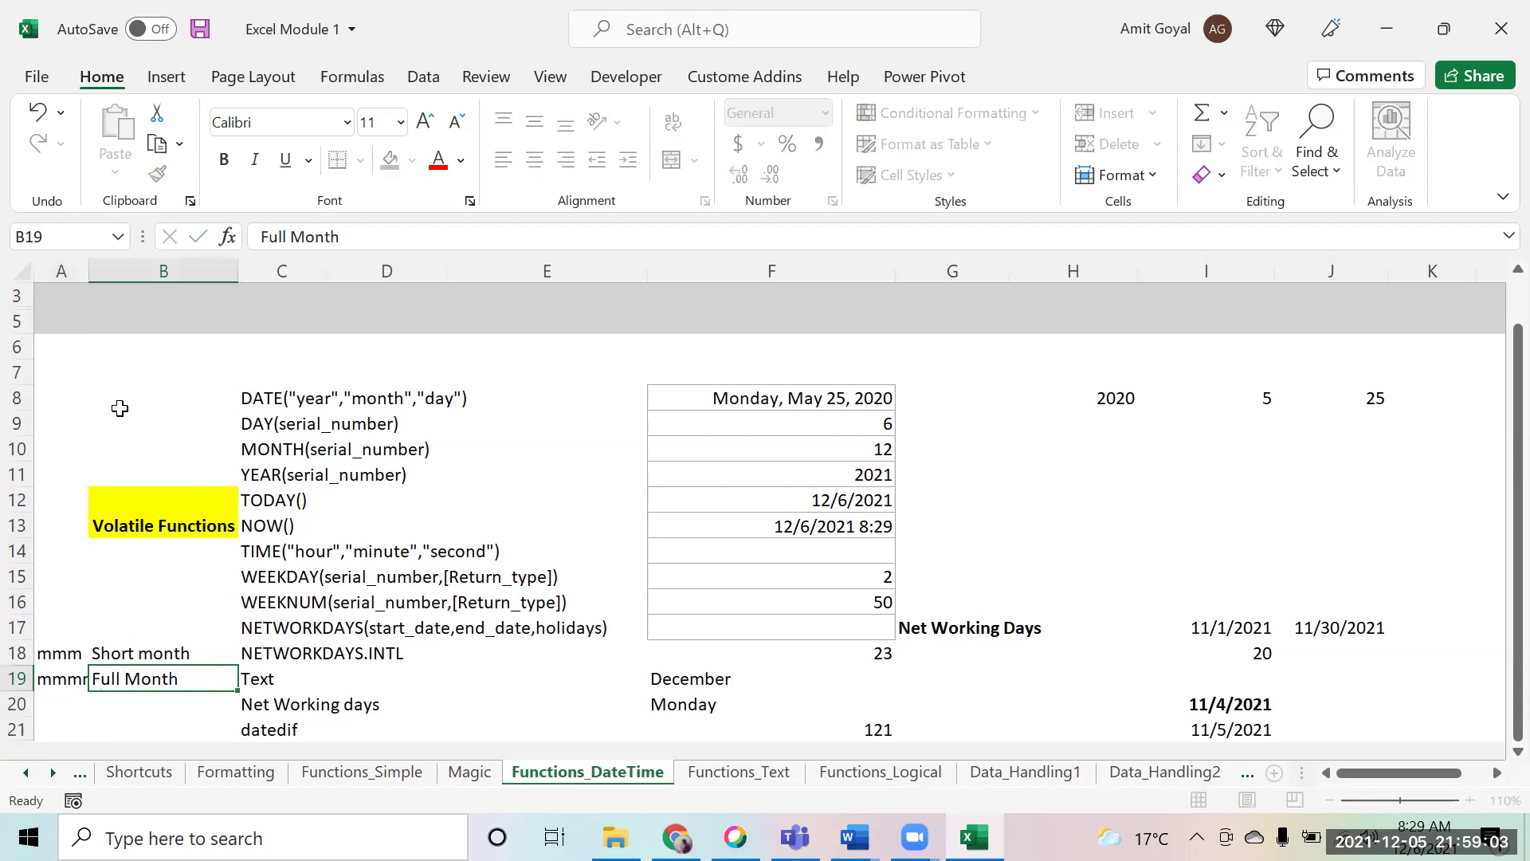
key("Return")
key("Left")
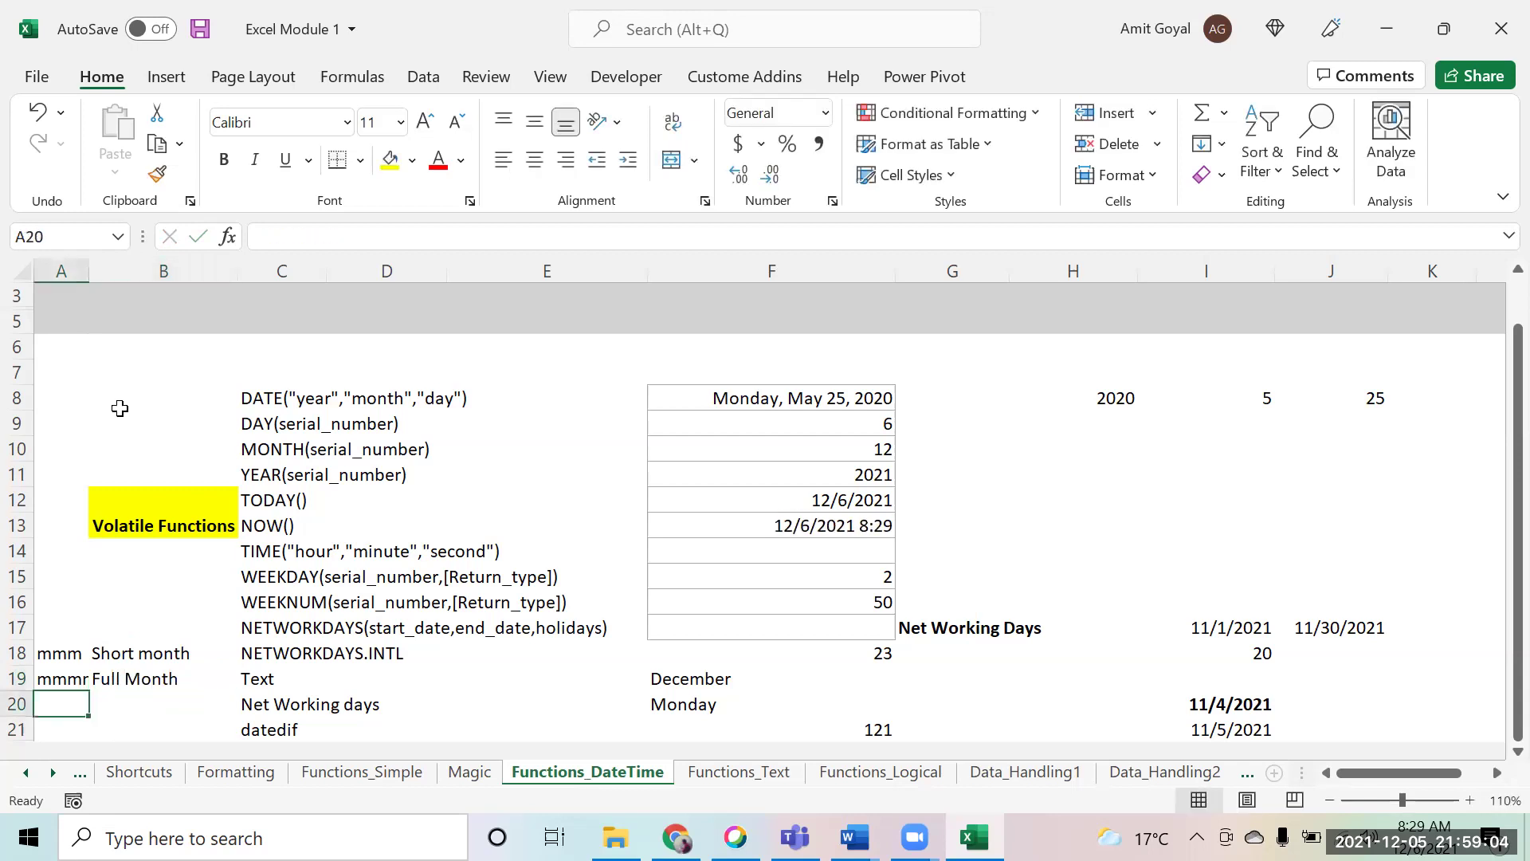
Enter the code ddd in A20 with the label "Short day" in B20.
type("ddd")
key("Tab")
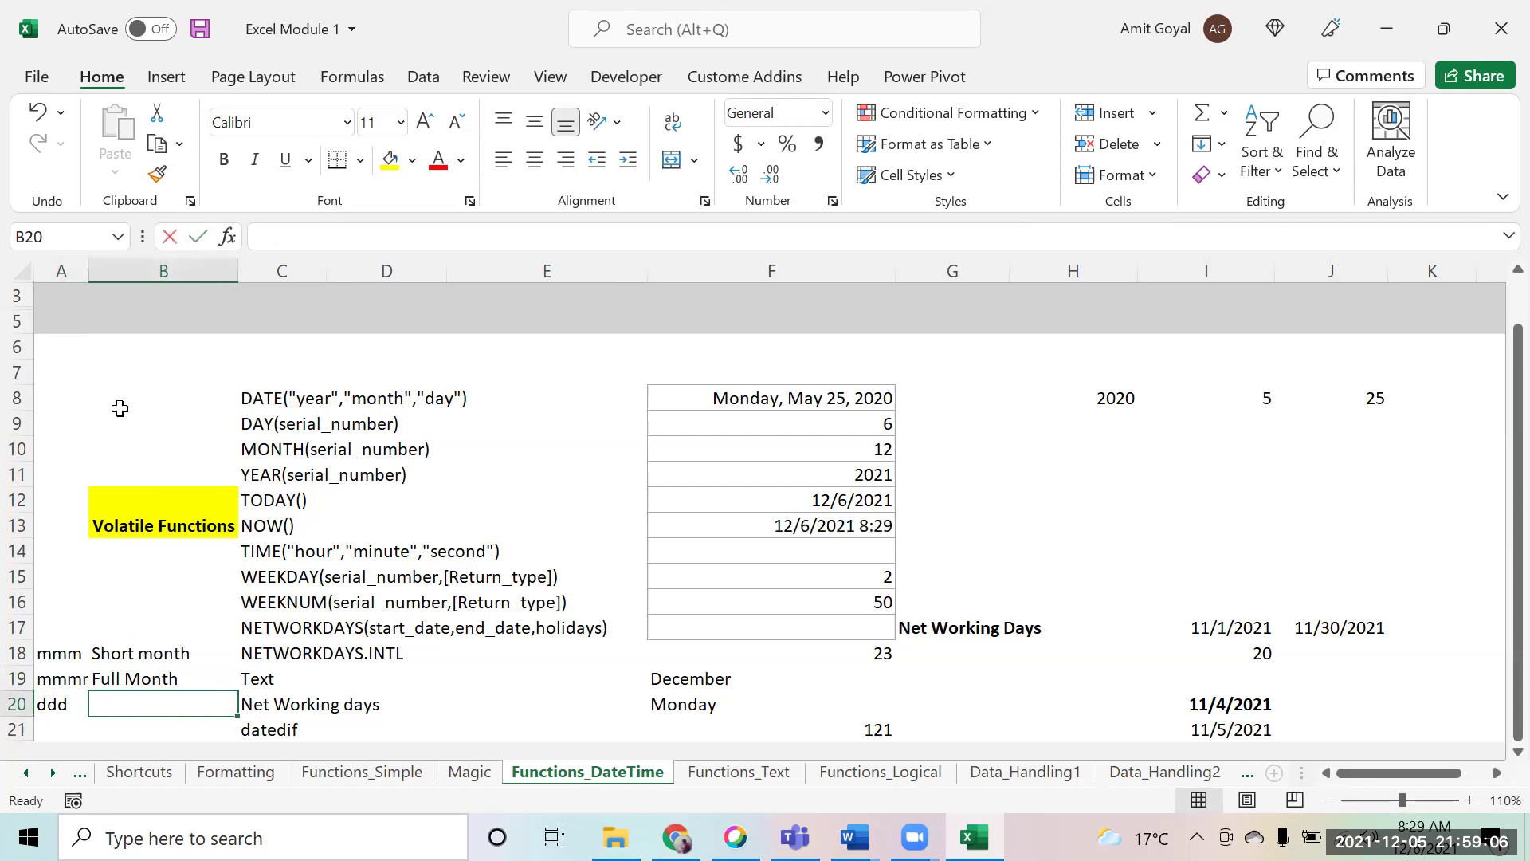
type("Short dat")
key("BackSpace")
type("y")
key("Return")
Enter the code dddd in A21 with the label "Full day" in B21.
type("dddd")
key("Up")
key("Right")
key("Down")
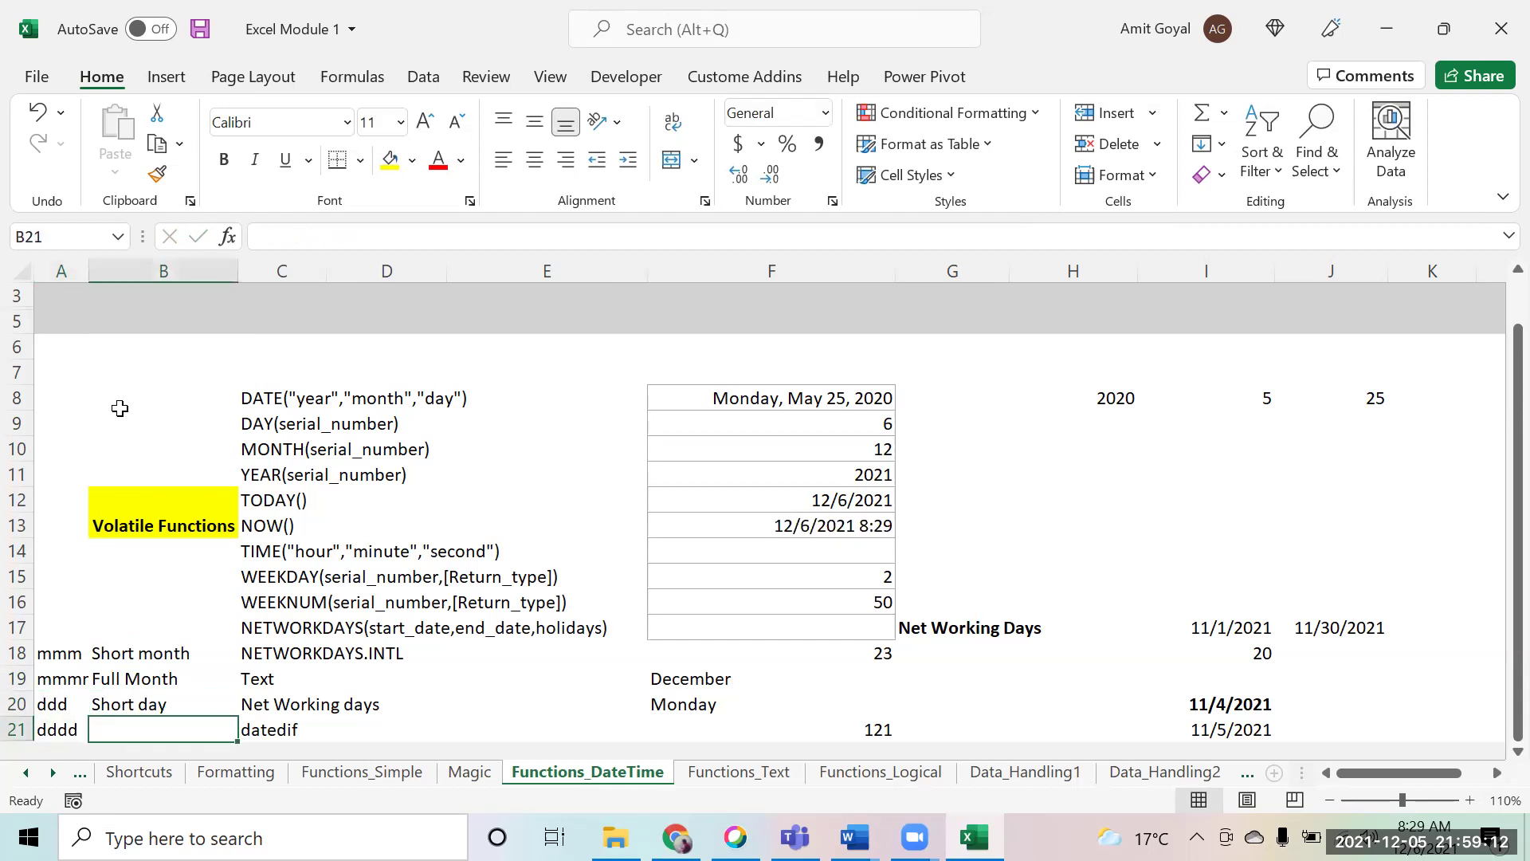
type("Full")
key("BackSpace")
type("day")
key("ctrl+Return")
Apply All Borders to the format code table in A18:B21.
key("Up")
key("Up")
key("Up")
key("shift+Left")
key("ctrl+shift+Down")
key("alt")
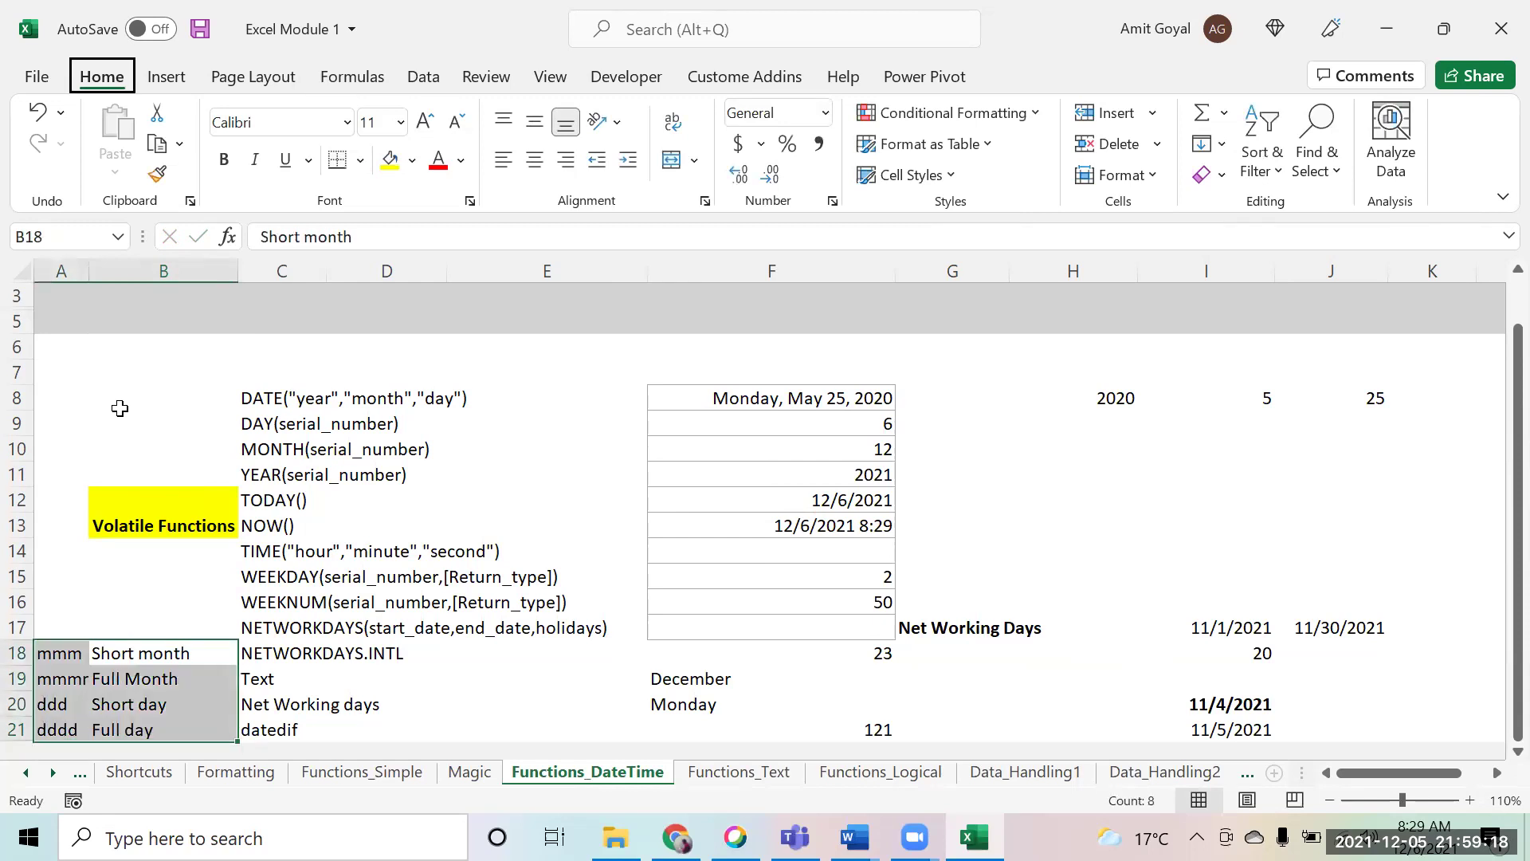
key("h")
key("b")
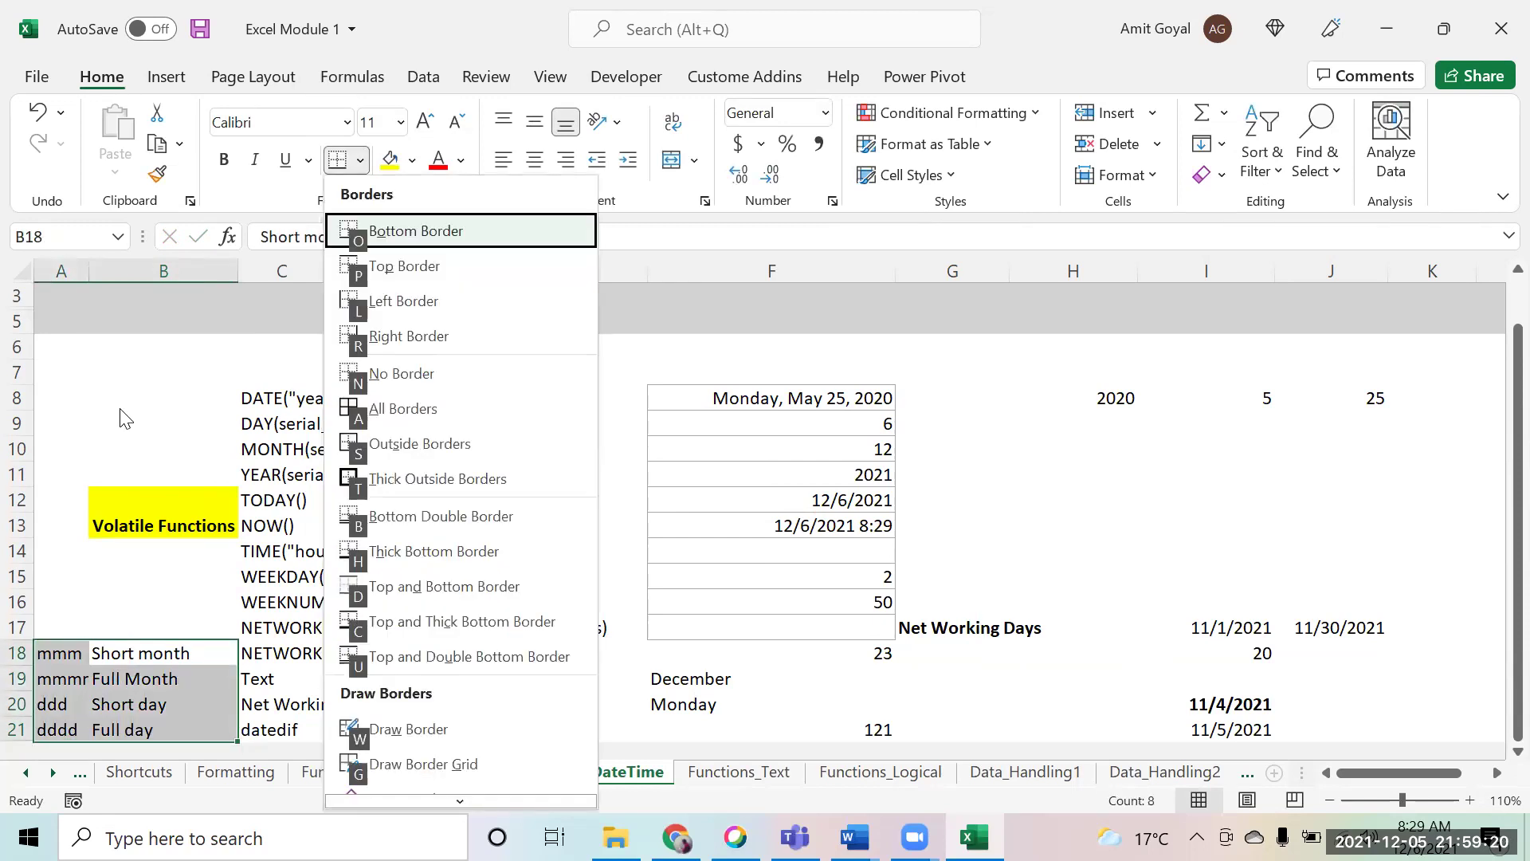
key("a")
key("Down")
key("Up")
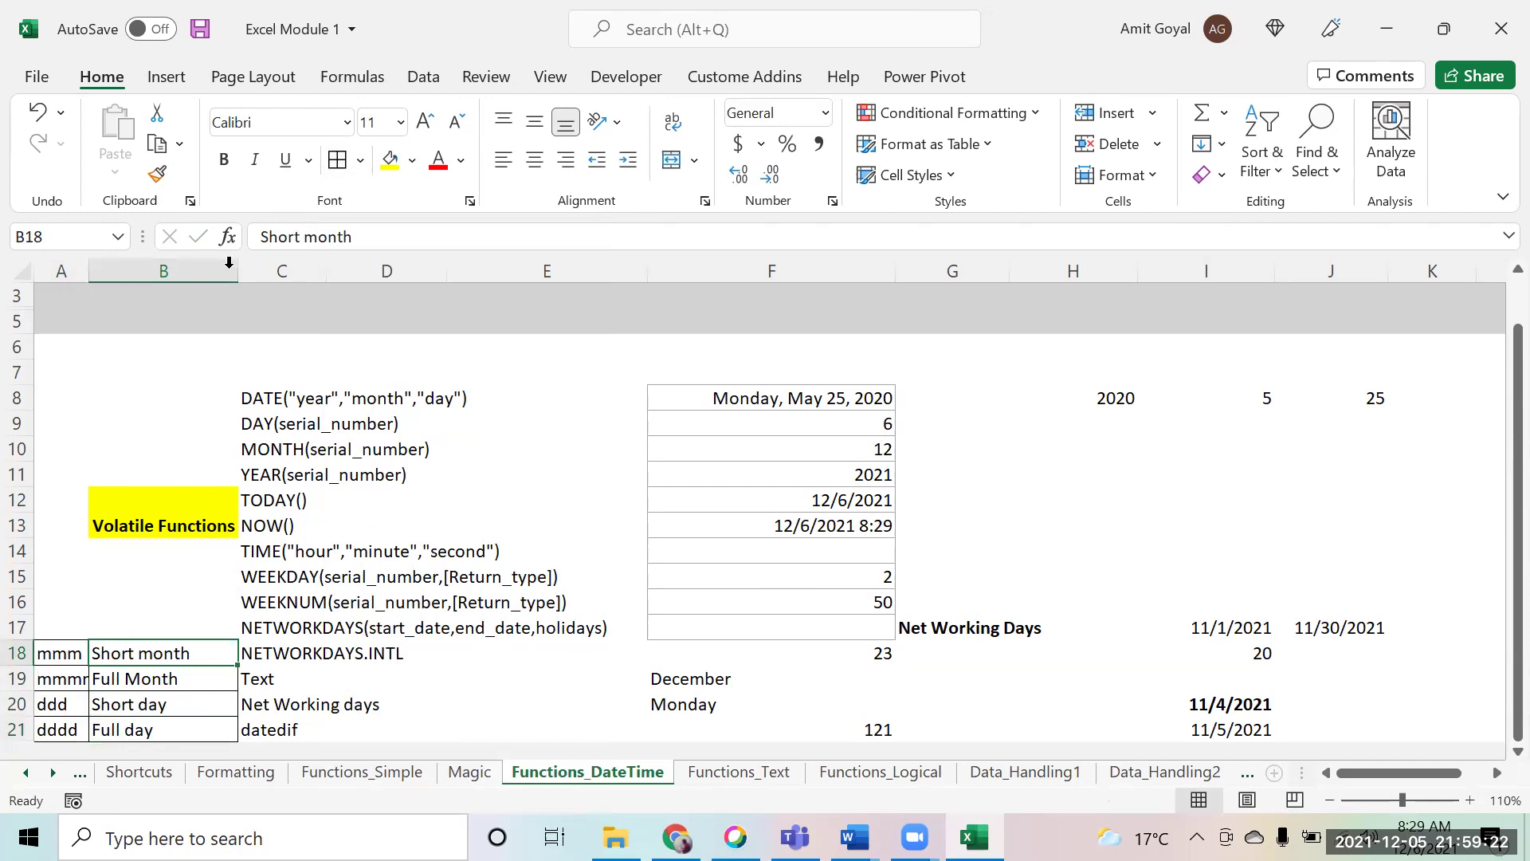
Widen columns A and B so the format codes and their labels have more room.
left_click_drag(90, 272, 119, 273)
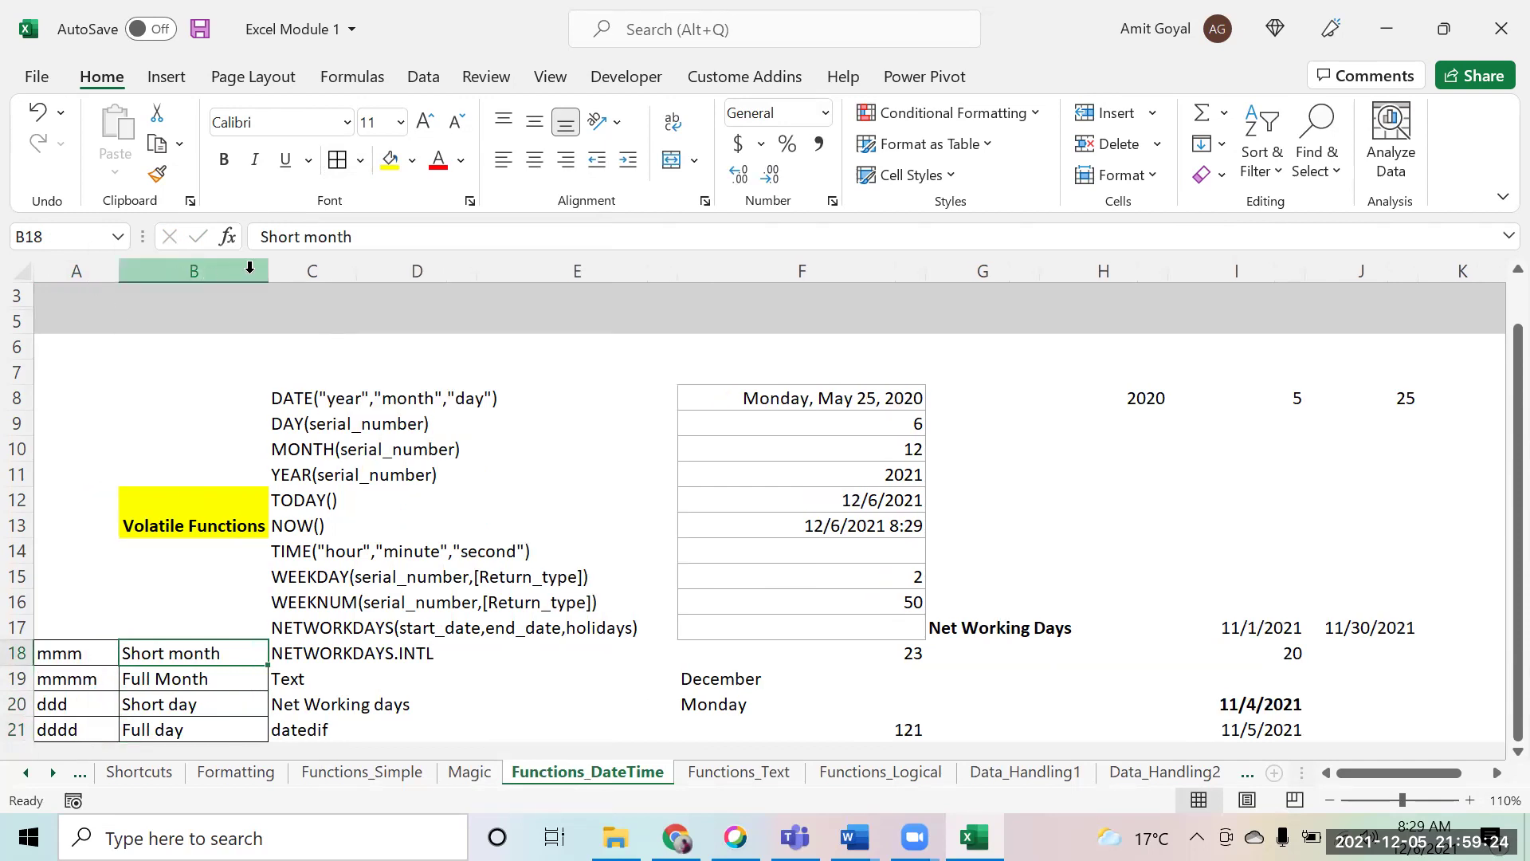
left_click_drag(268, 270, 315, 270)
left_click(150, 494)
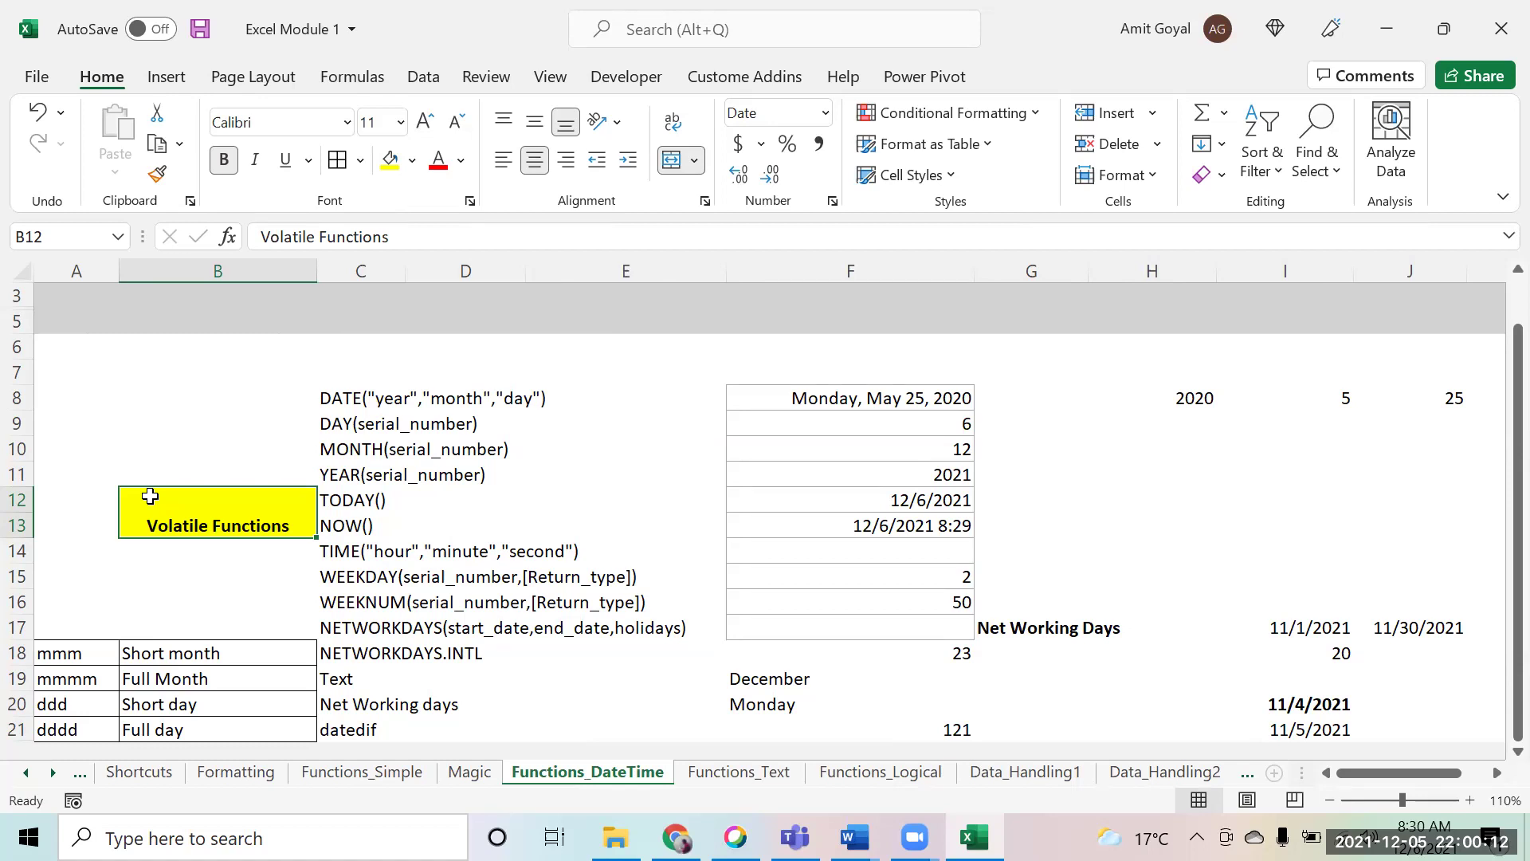
Examine the existing DATEDIF formula in F21 beside the datedif label.
key("Right")
key("Down")
key("Down")
key("Down")
key("Down")
key("Down")
key("Down")
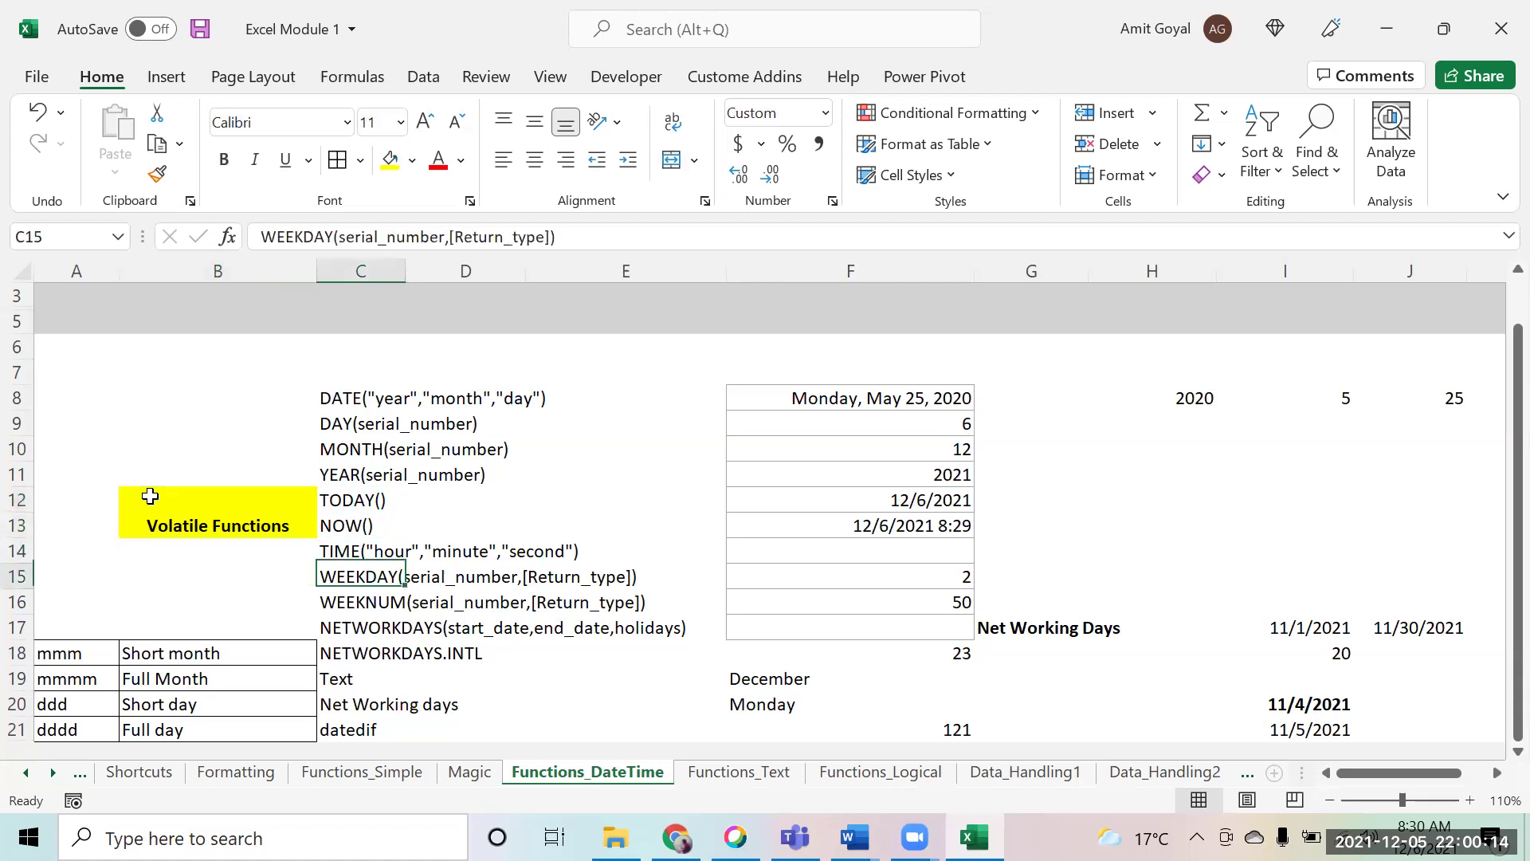
key("Down")
key("Down")
key("Down")
key("Right")
key("Right")
key("Right")
key("Right")
key("Left")
key("Right")
key("Left")
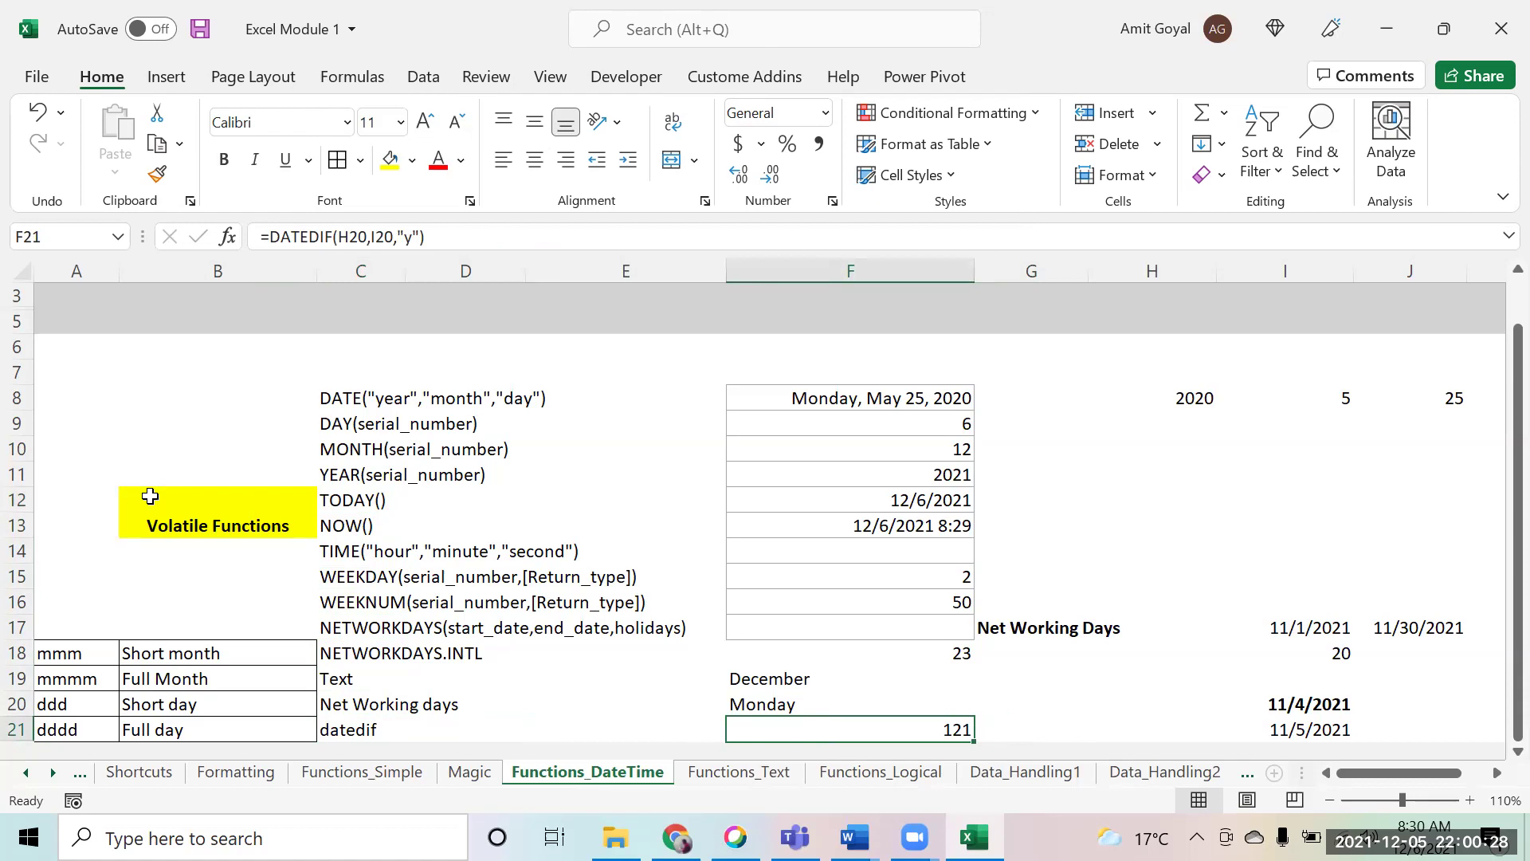
Replace the formula in F21 with the beginning of a new one, =date.
key("Up")
key("Left")
key("Down")
key("Right")
type("=date")
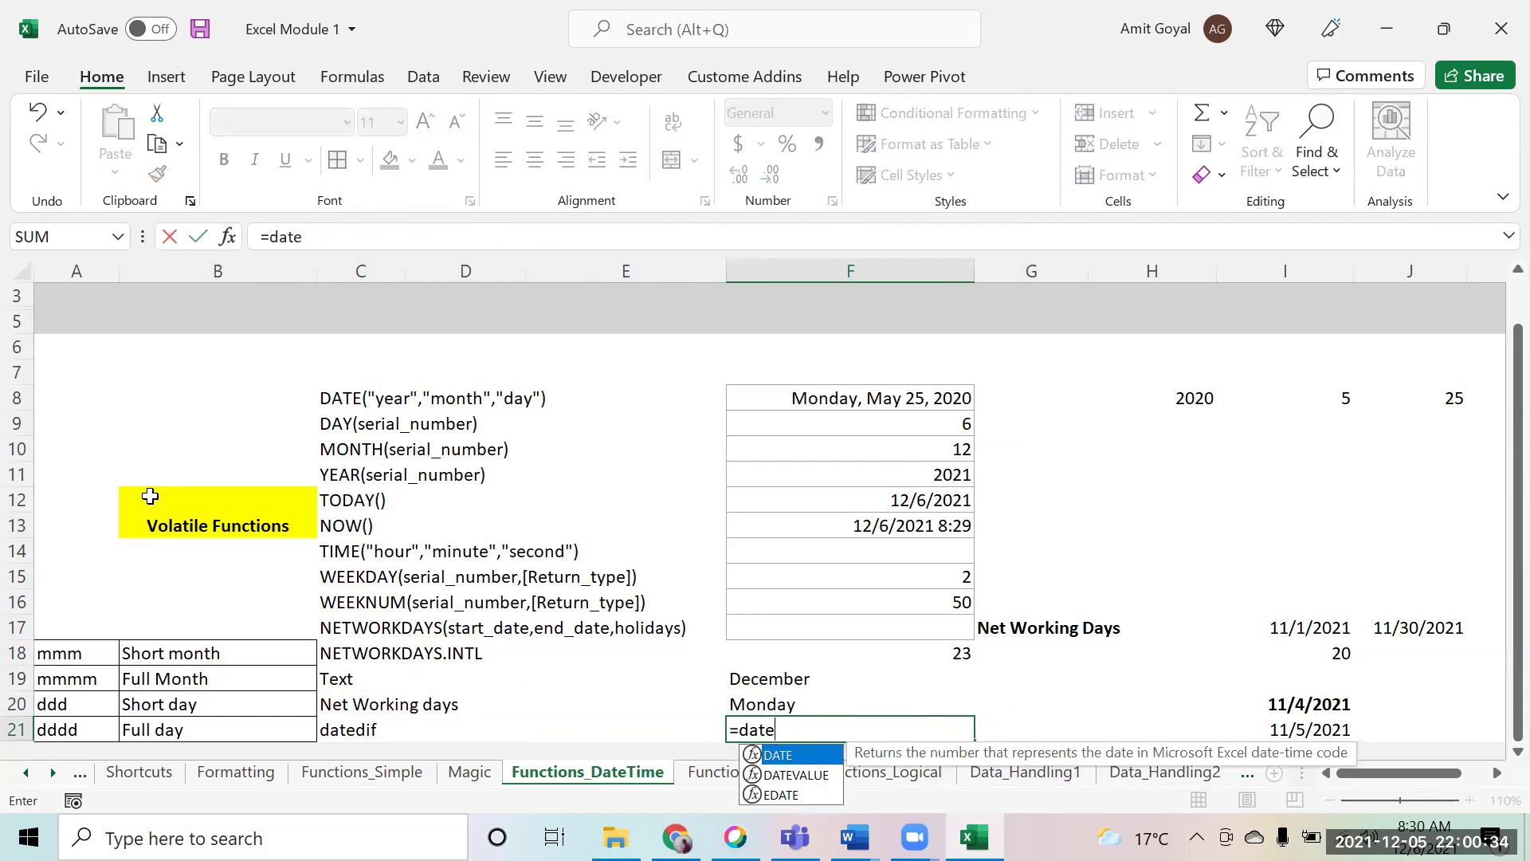
key("Escape")
Enter the start date 1/1/2000 in cell I13.
key("Right")
key("Right")
key("Right")
key("Up")
key("Up")
key("Up")
key("Up")
key("Up")
key("Up")
key("Up")
key("Up")
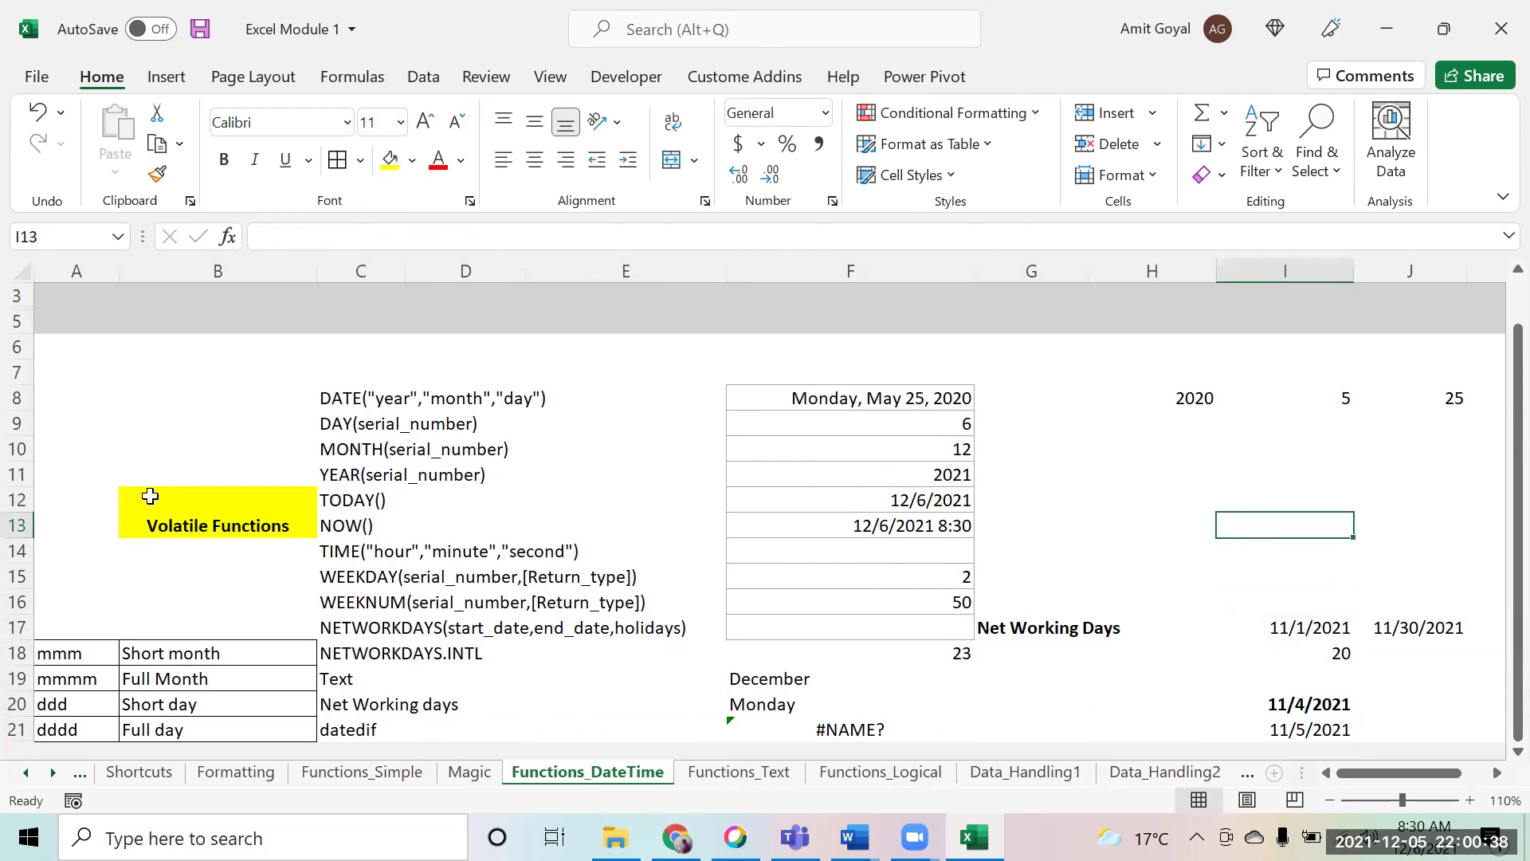
type("1/1/")
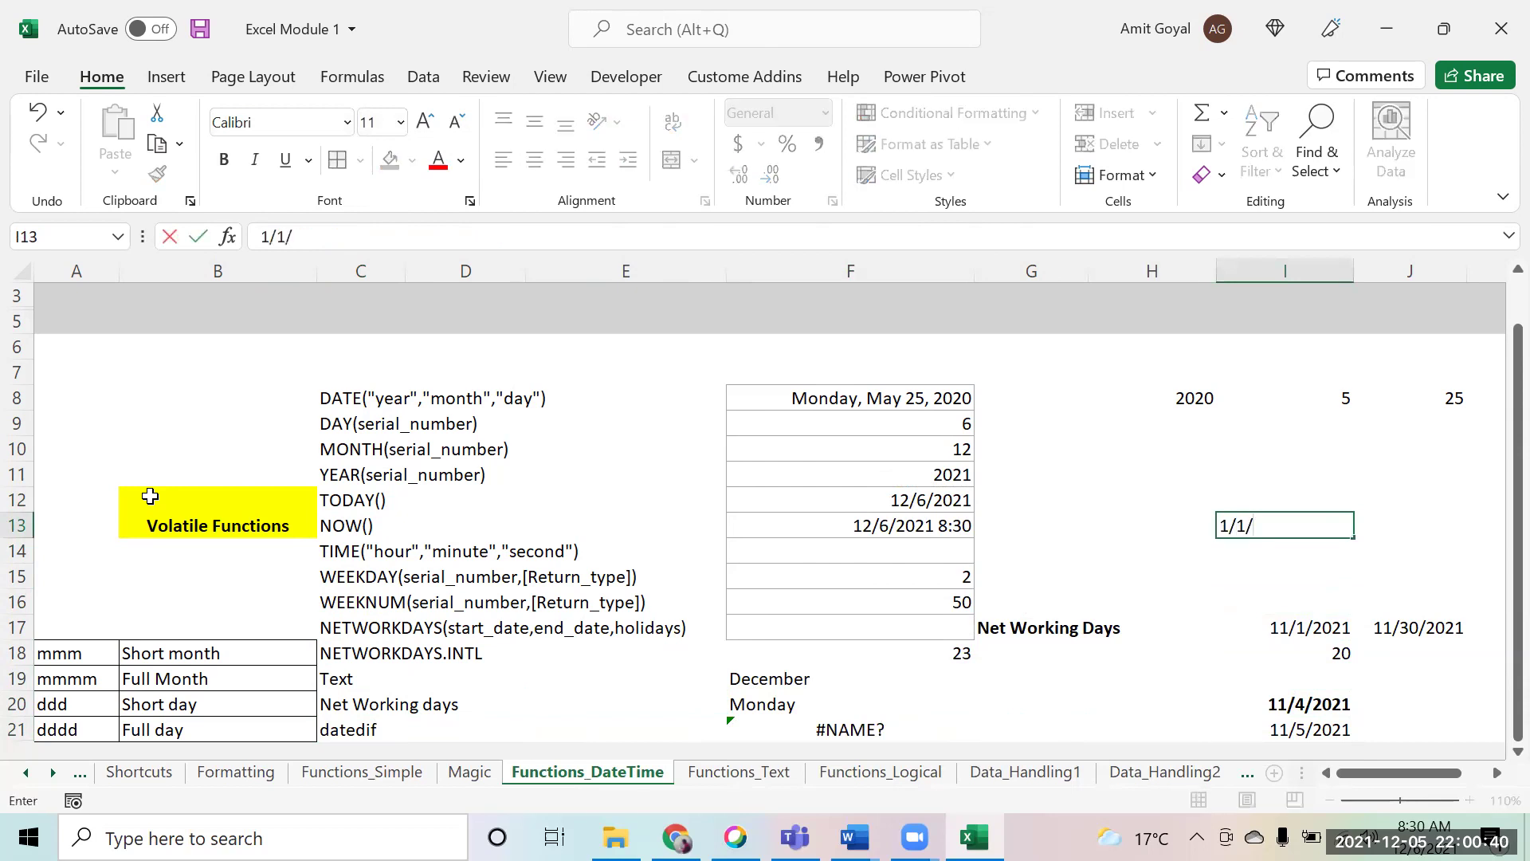
type("2000")
key("Return")
Enter the end date 3/3/2020 in cell J13.
key("Up")
key("Up")
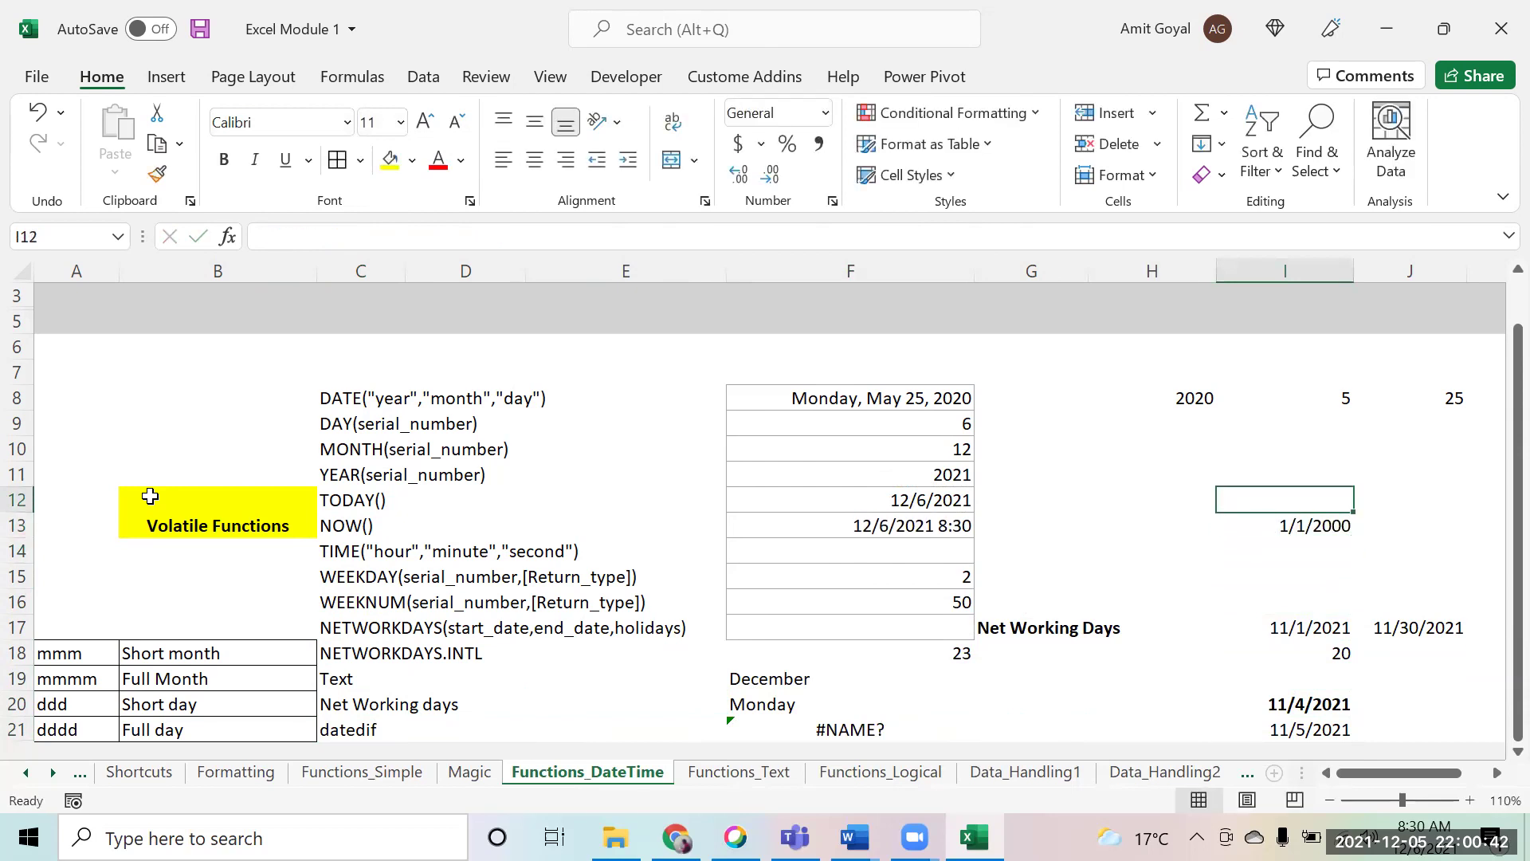
key("Down")
key("Right")
type("3/3/")
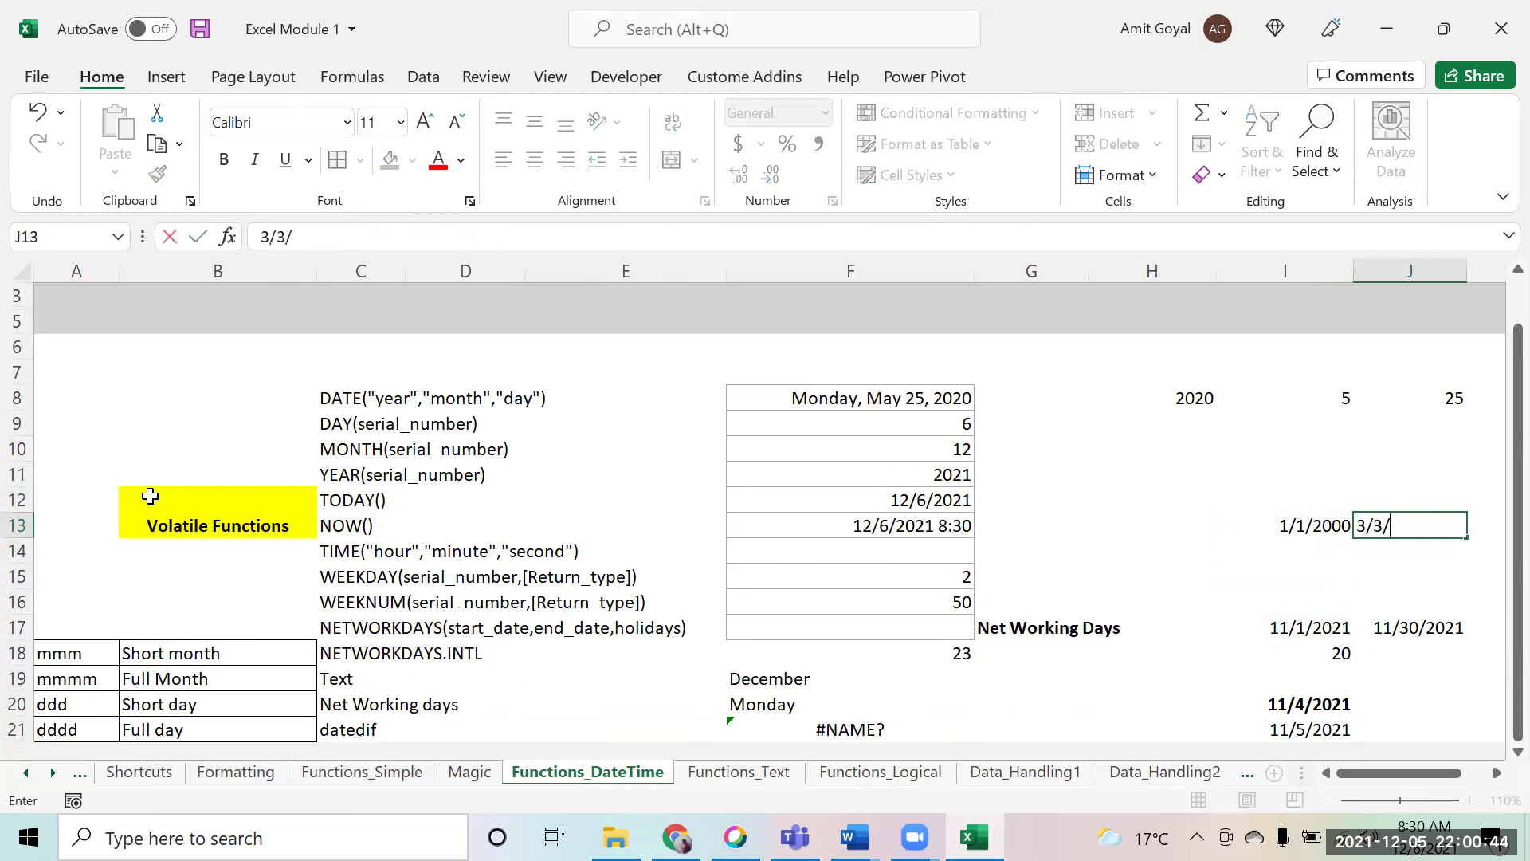
type("2020")
key("Return")
Label the two dates with the headers "Start Date" in I12 and "End Date" in J12.
key("Up")
key("Left")
key("Up")
type("Start")
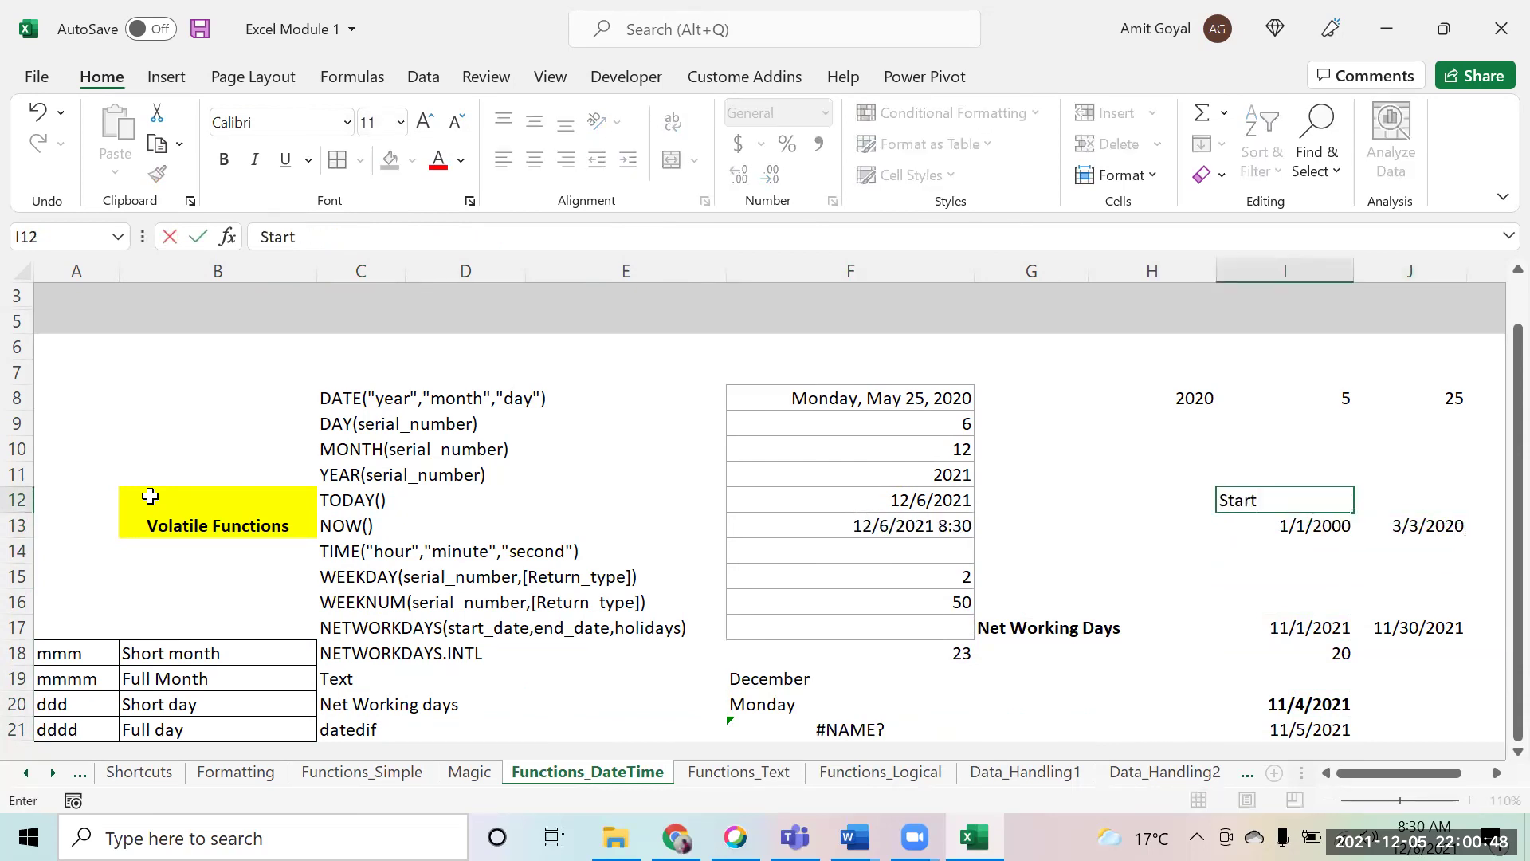
type(" Data")
key("BackSpace")
type("e")
key("Tab")
type("End DAte")
key("Return")
Make the date headers in I12:J12 bold.
key("Up")
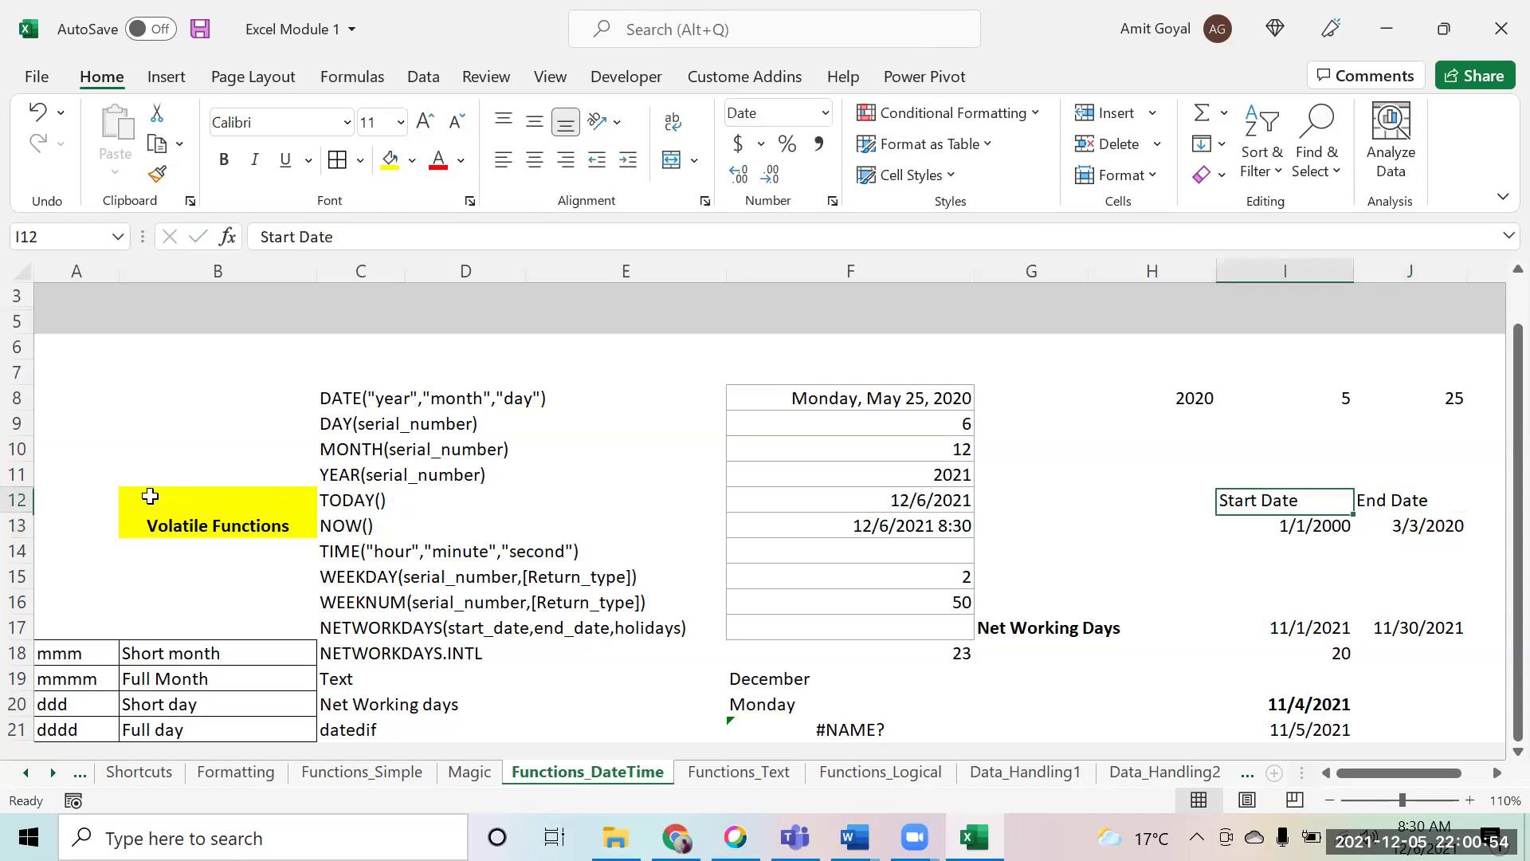
key("shift+Right")
key("ctrl+b")
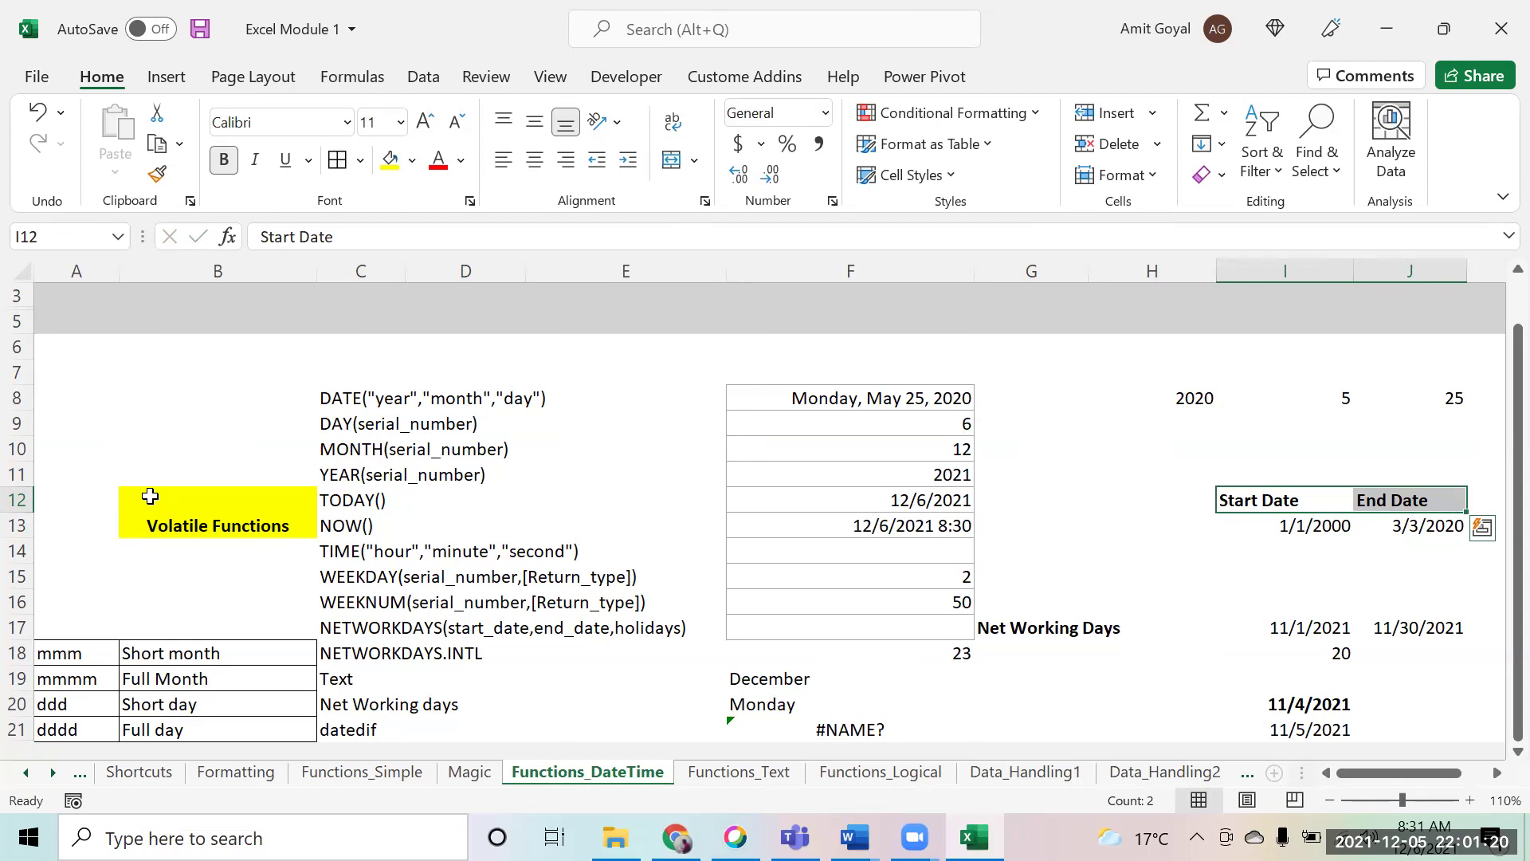
Complete the formula in F21 as =DATEDIF(I13,J13,"y") to calculate the difference in full years.
key("Down")
key("Down")
key("Down")
key("Down")
key("Down")
key("Down")
key("Down")
key("Down")
key("Down")
key("Left")
key("Left")
key("Left")
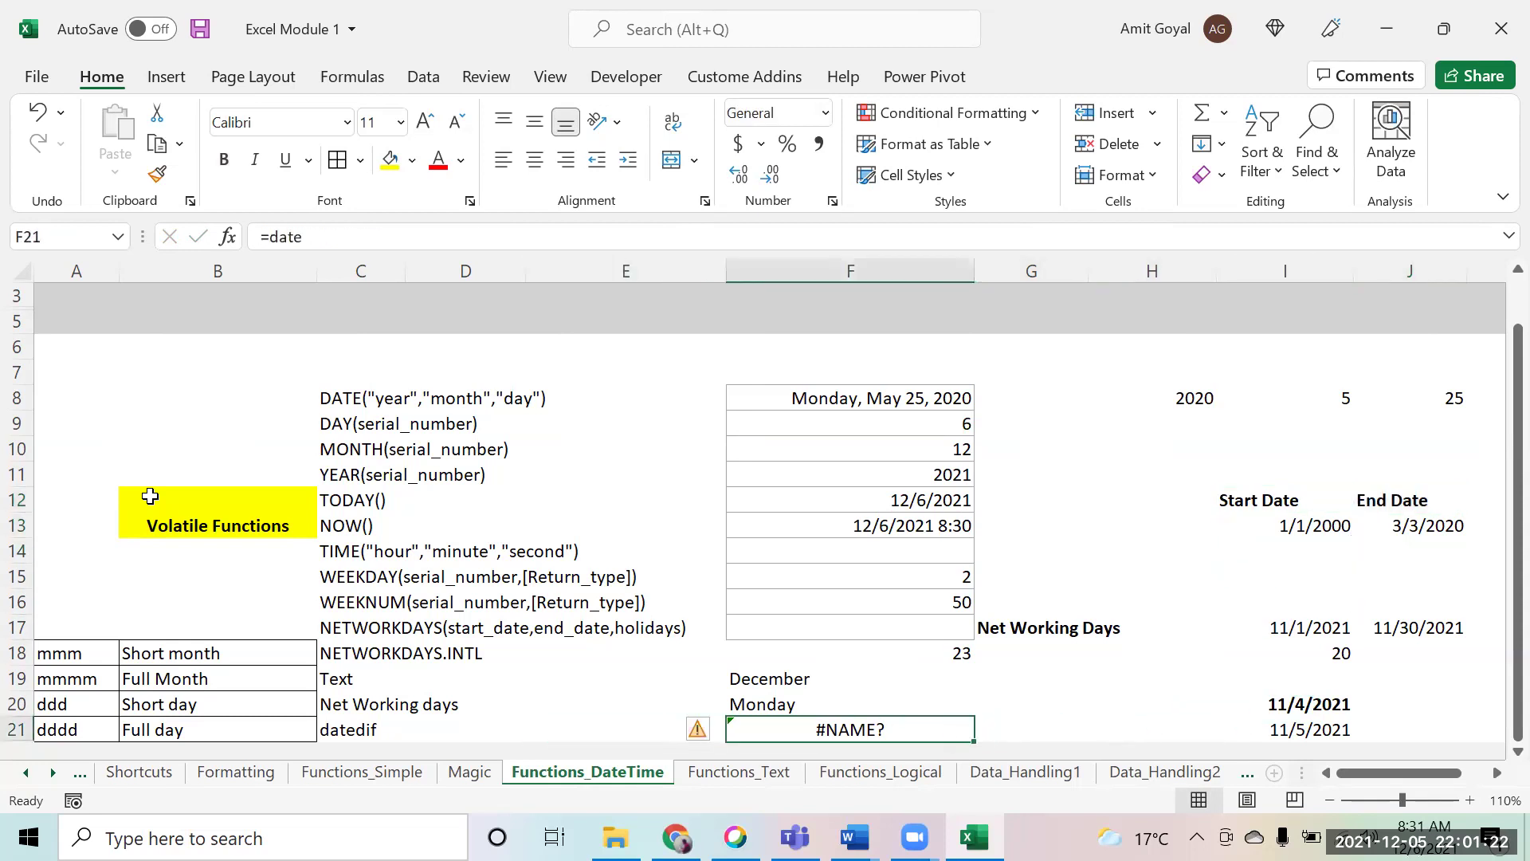
key("F2")
key("BackSpace")
type("ed")
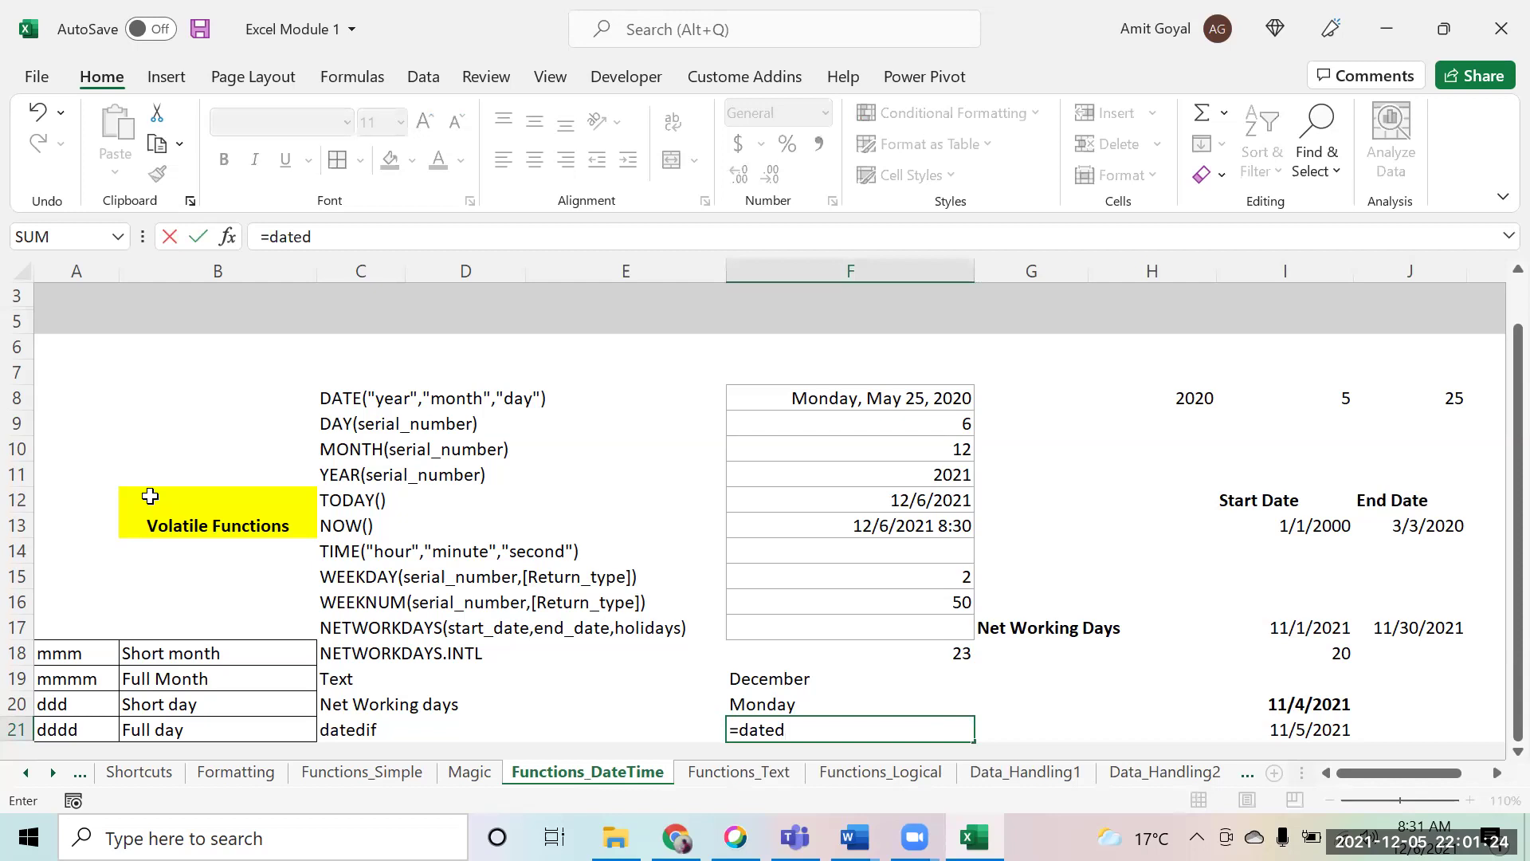
type("if(")
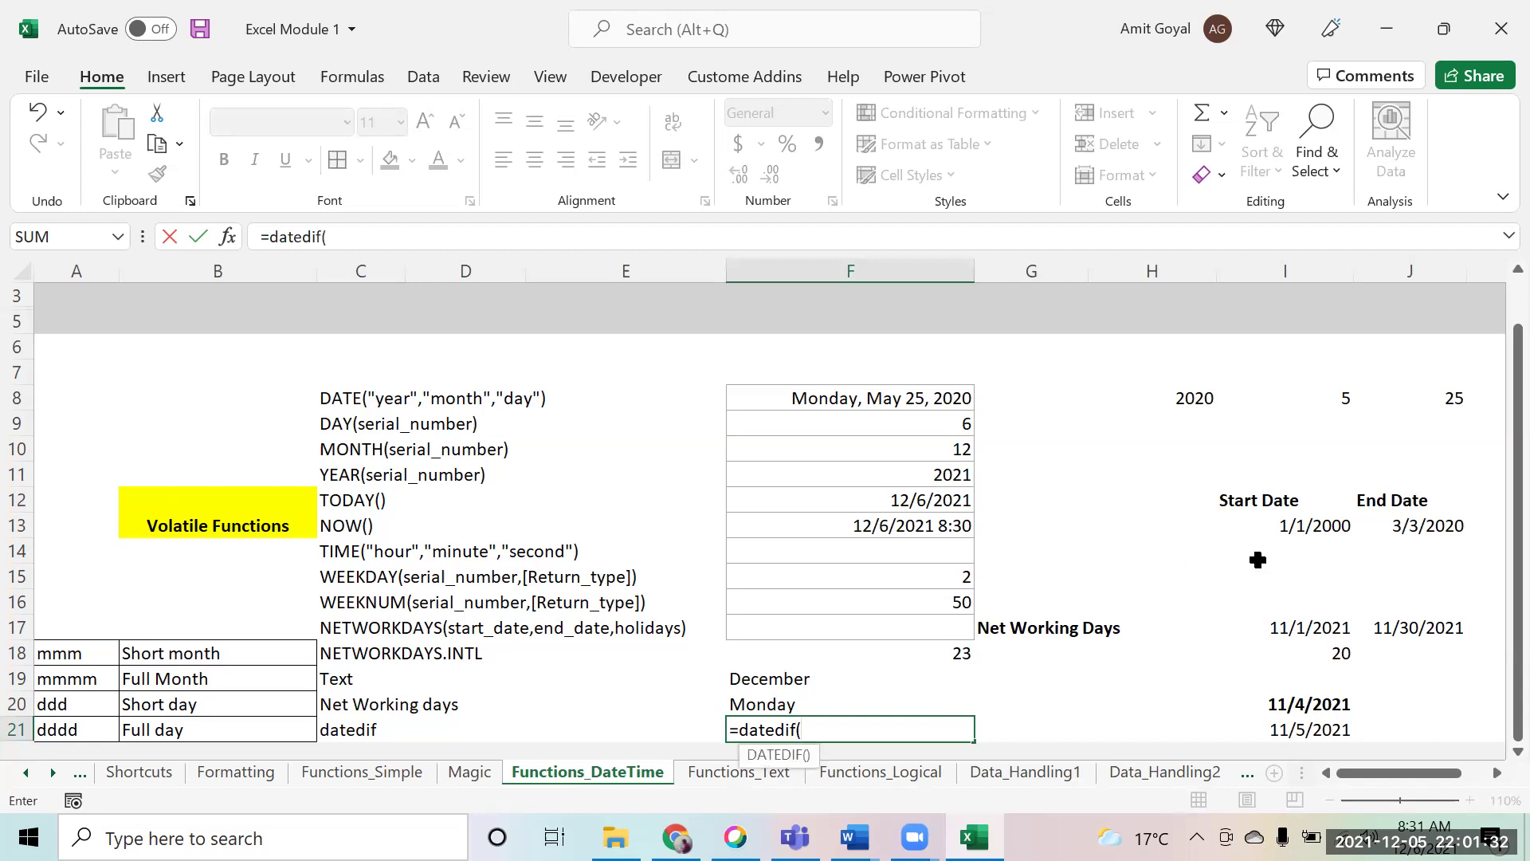
left_click(1291, 525)
type(",")
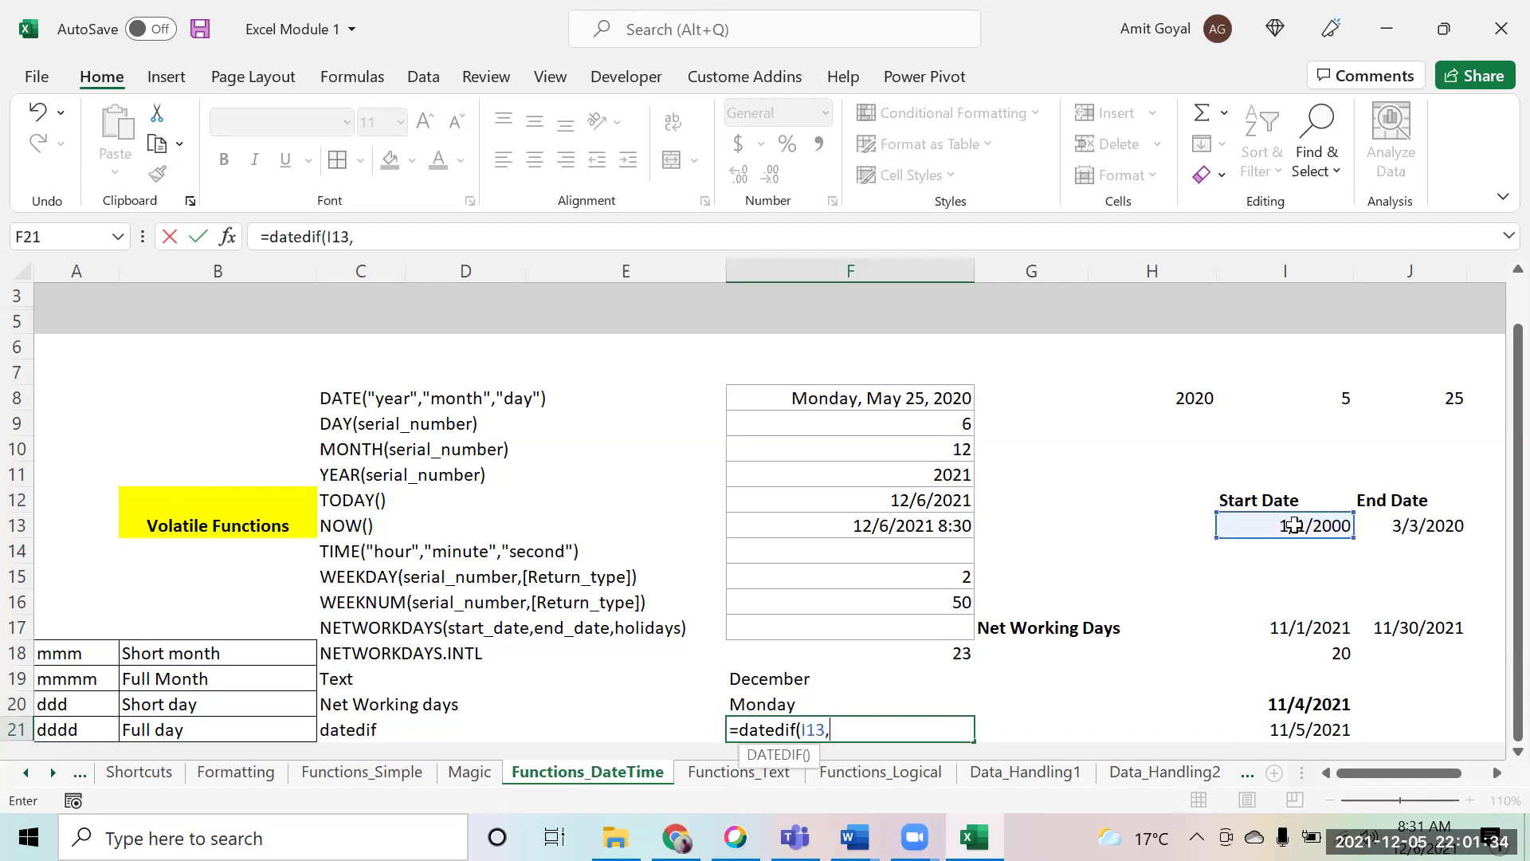
left_click(1388, 525)
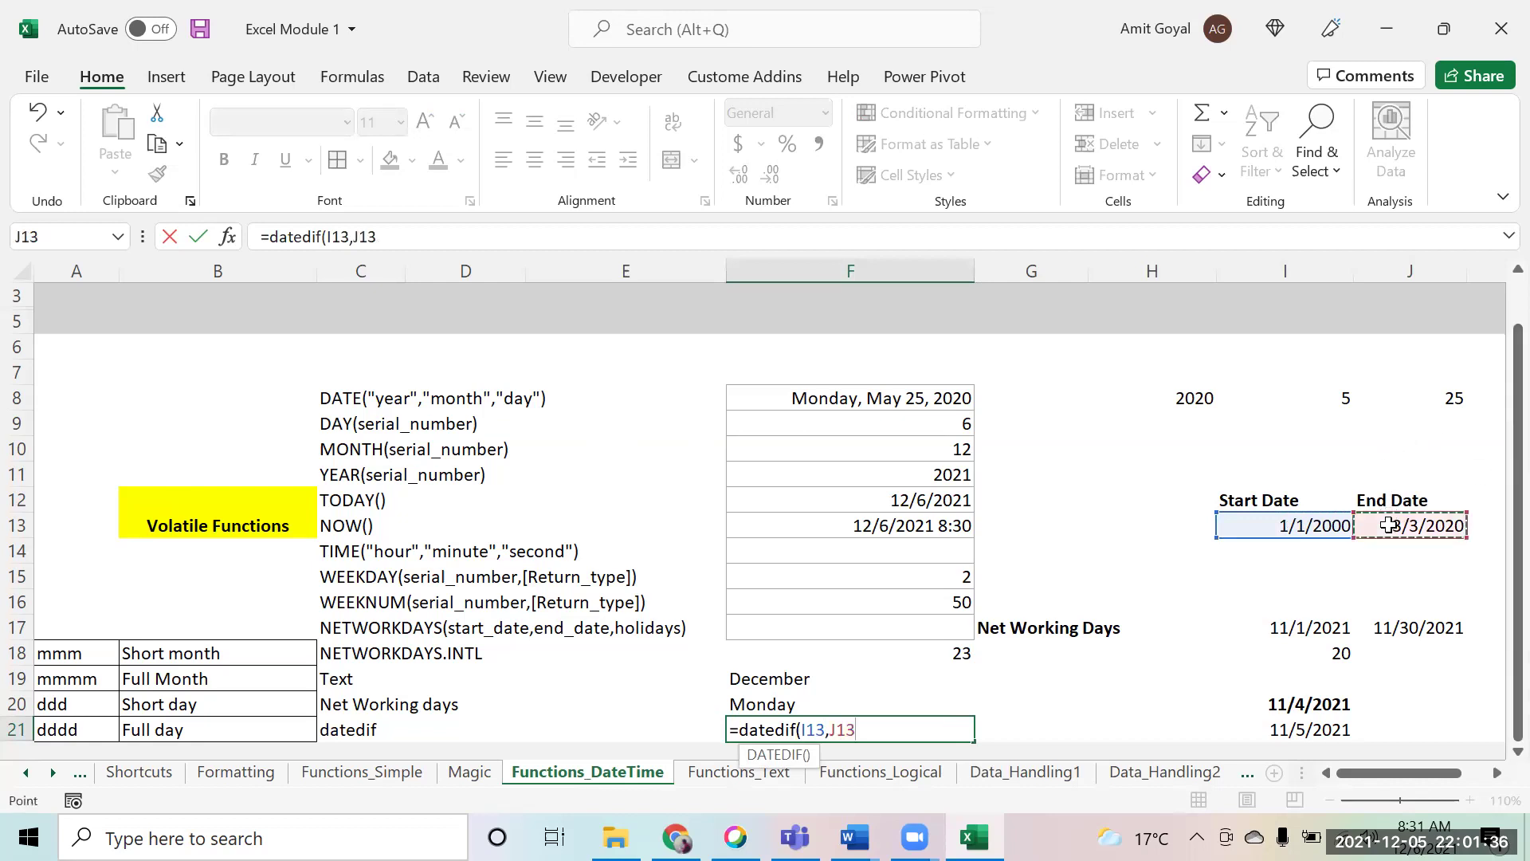
type(",\"y\")")
key("ctrl+Return")
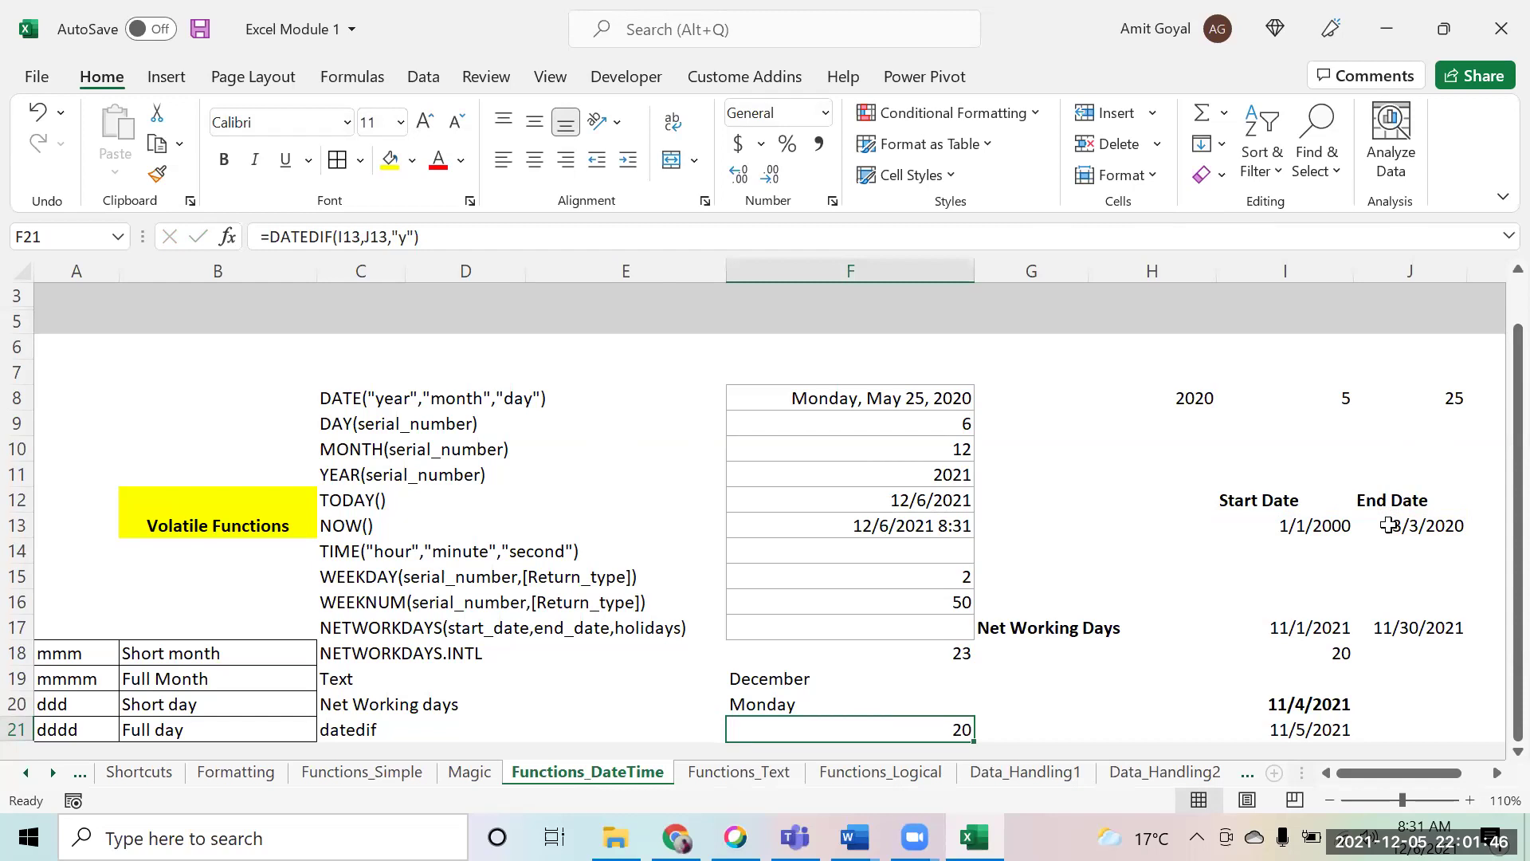
Change the unit argument of the DATEDIF formula in F21 to "m" to calculate the difference in months.
key("Up")
key("Down")
left_click(597, 239)
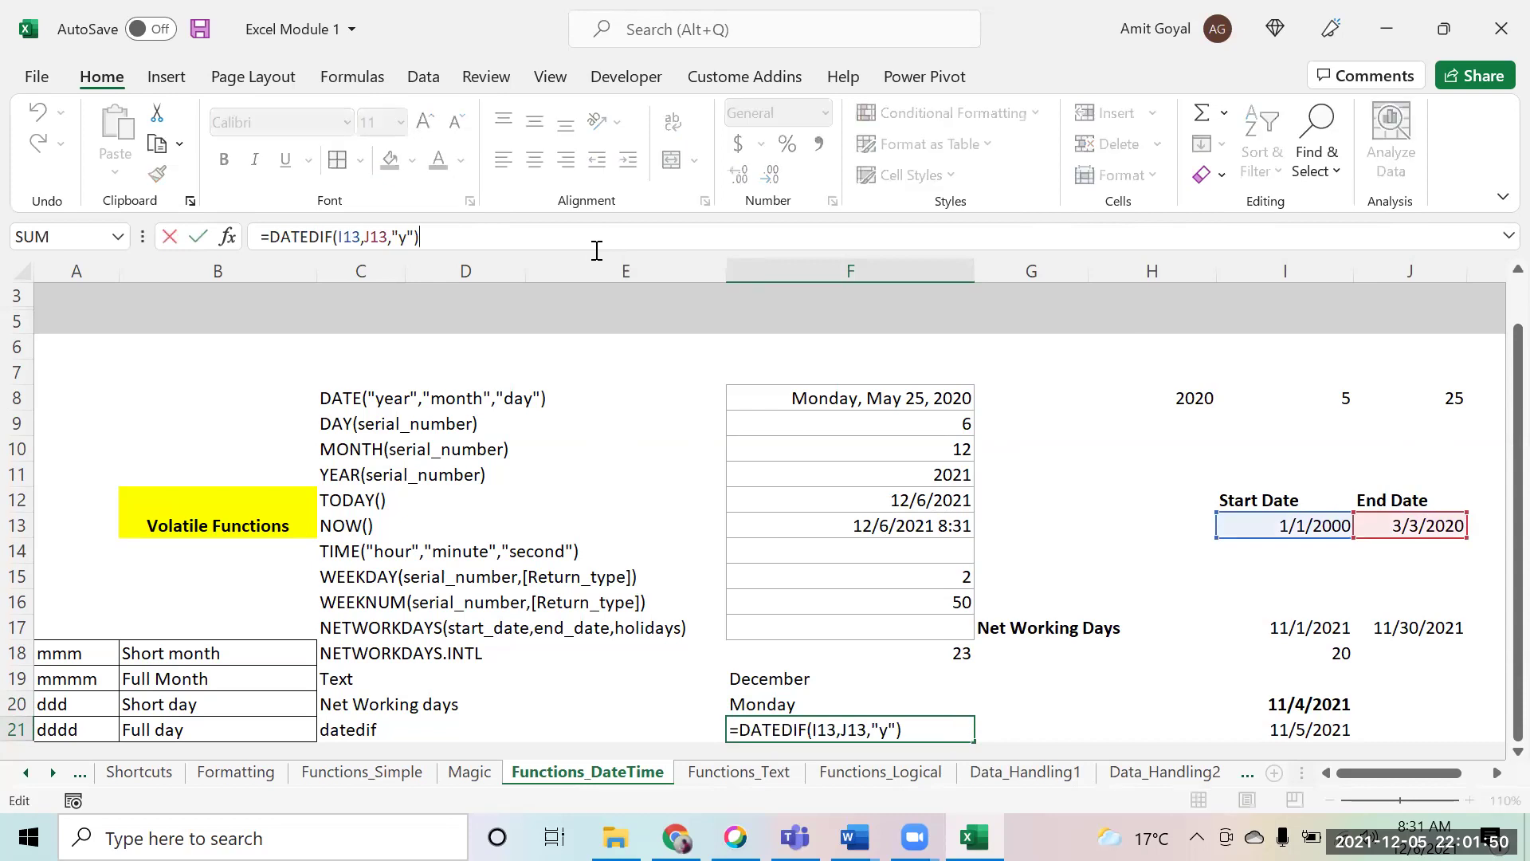
left_click_drag(418, 238, 224, 212)
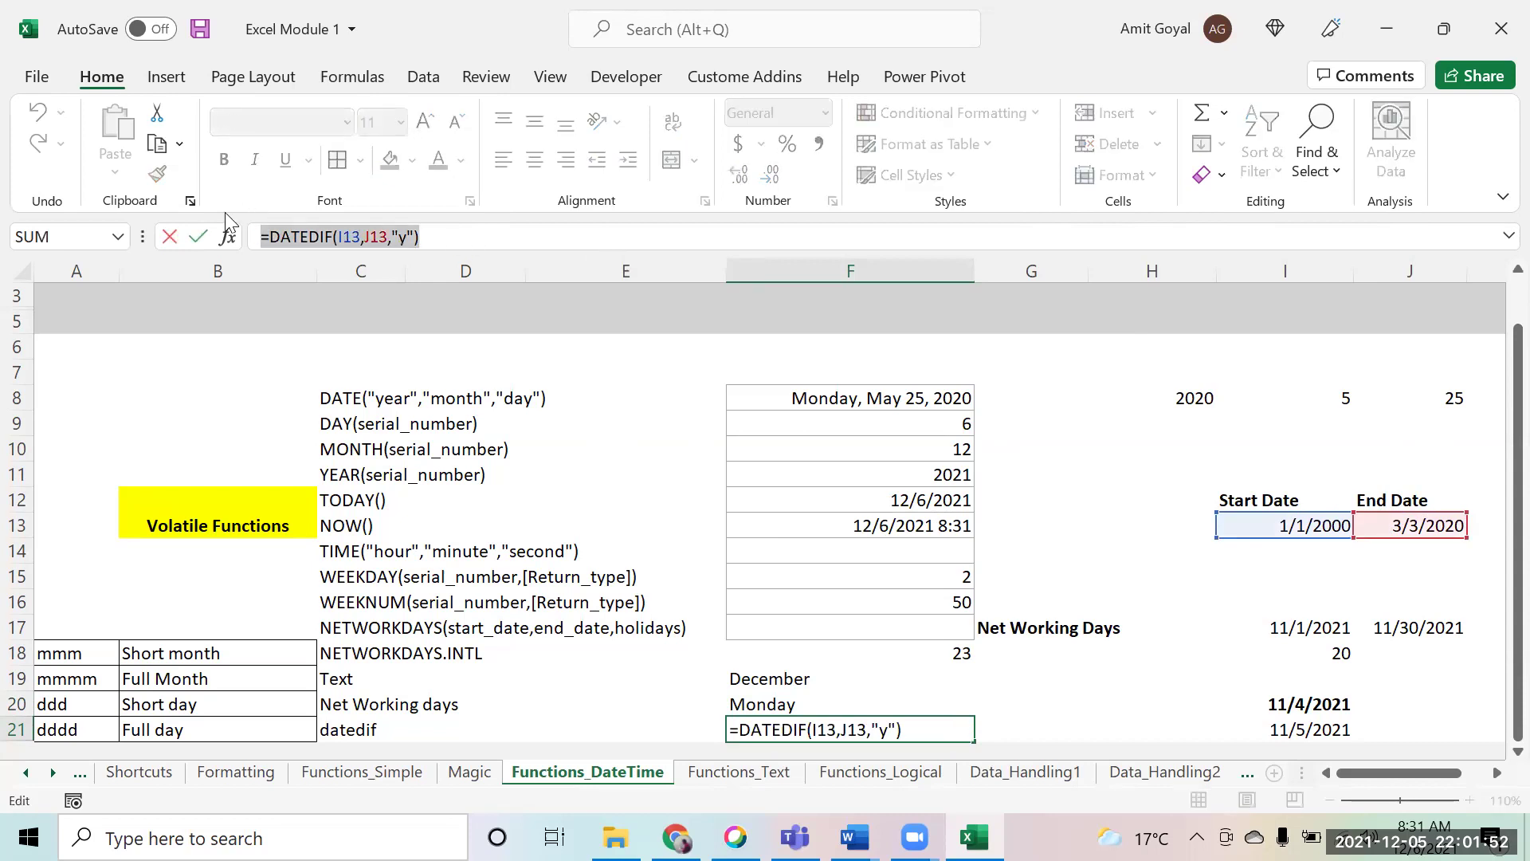
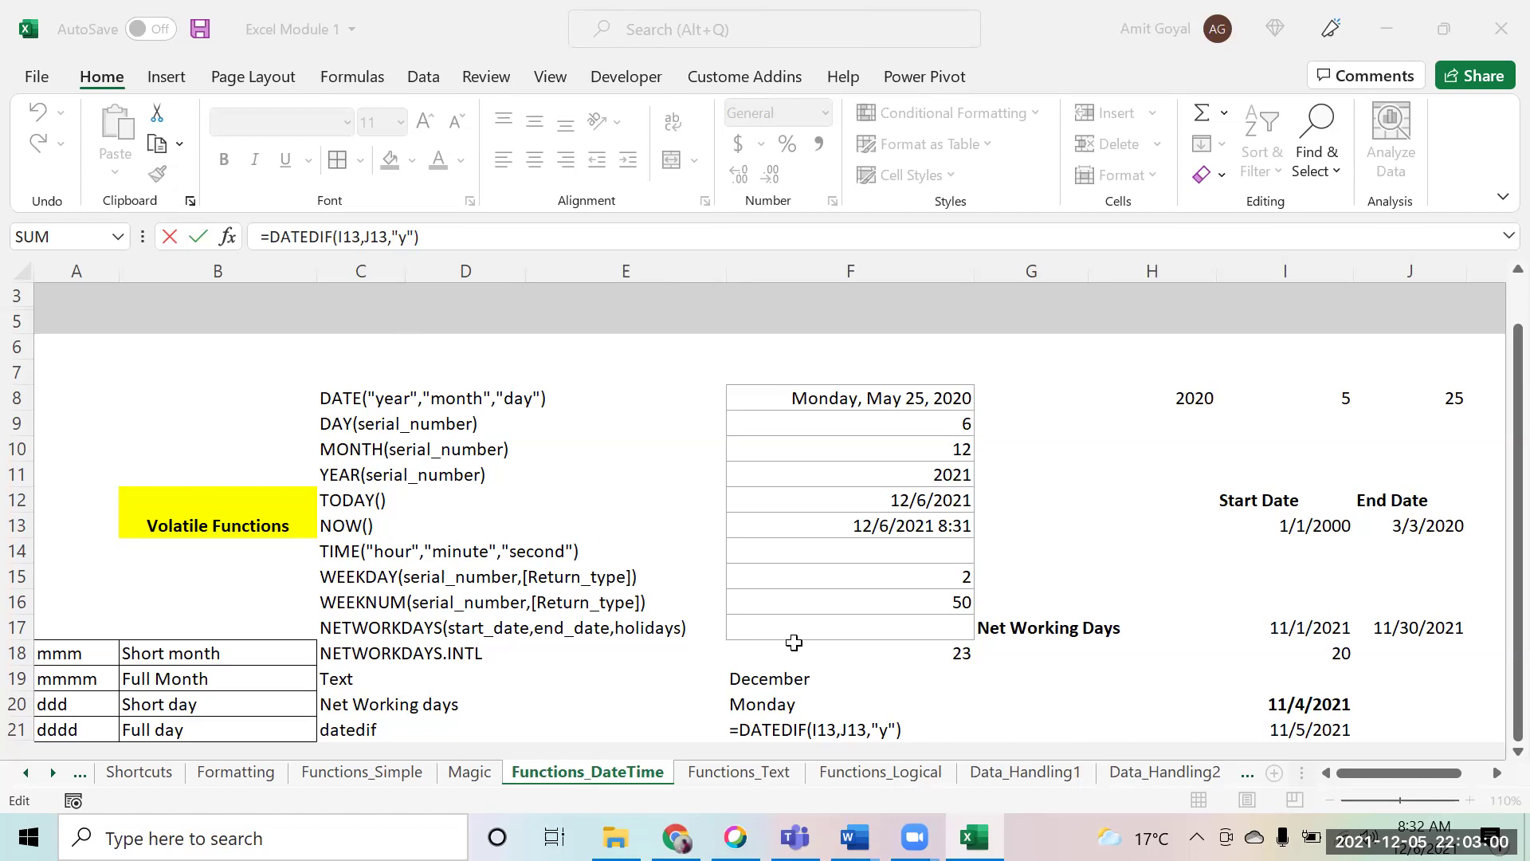
left_click(890, 729)
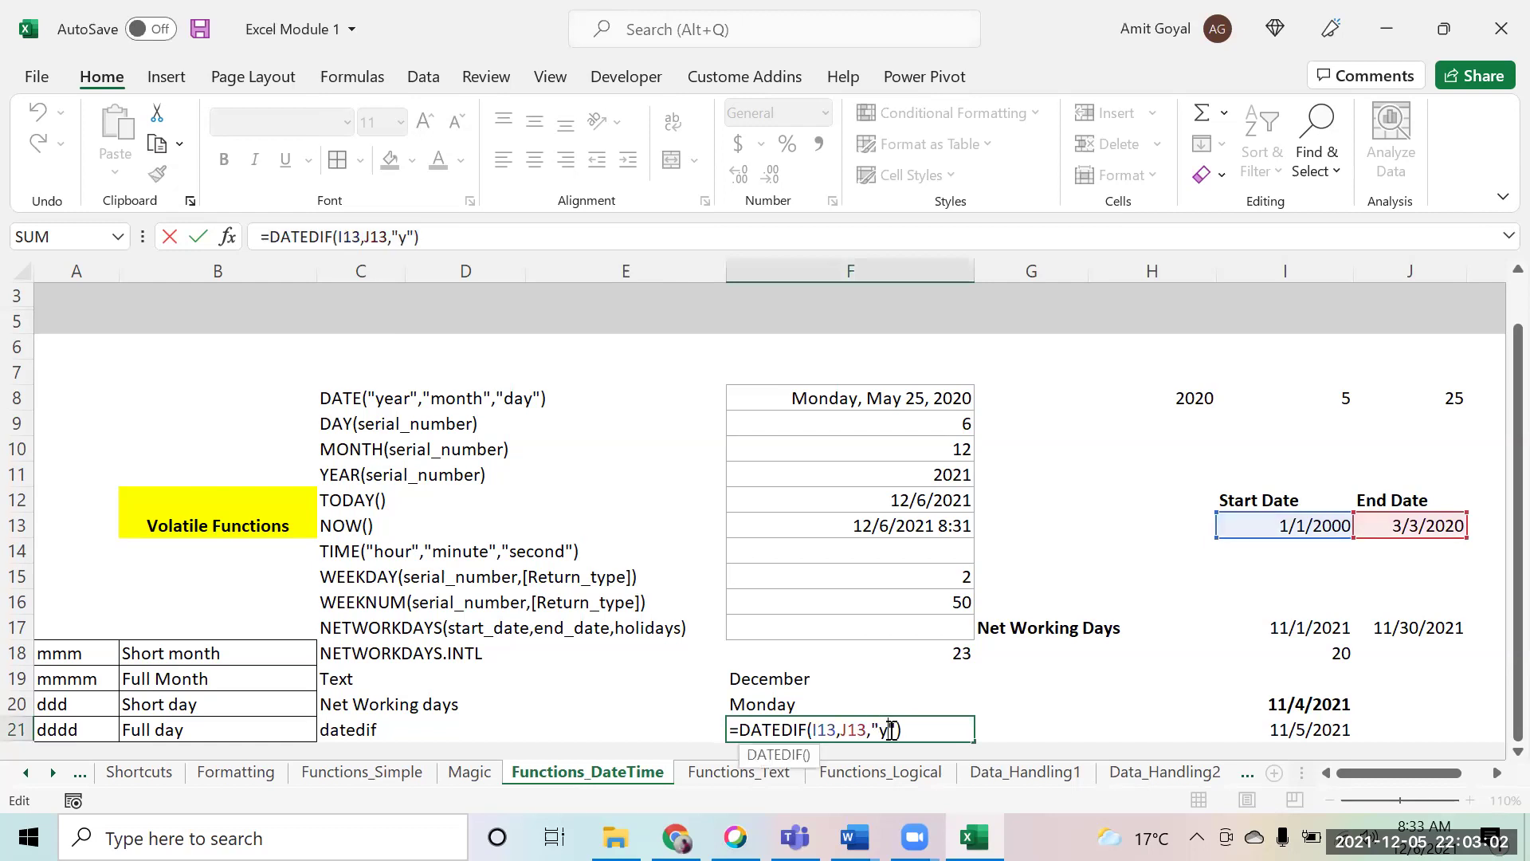
key("BackSpace")
type("m")
key("ctrl+Return")
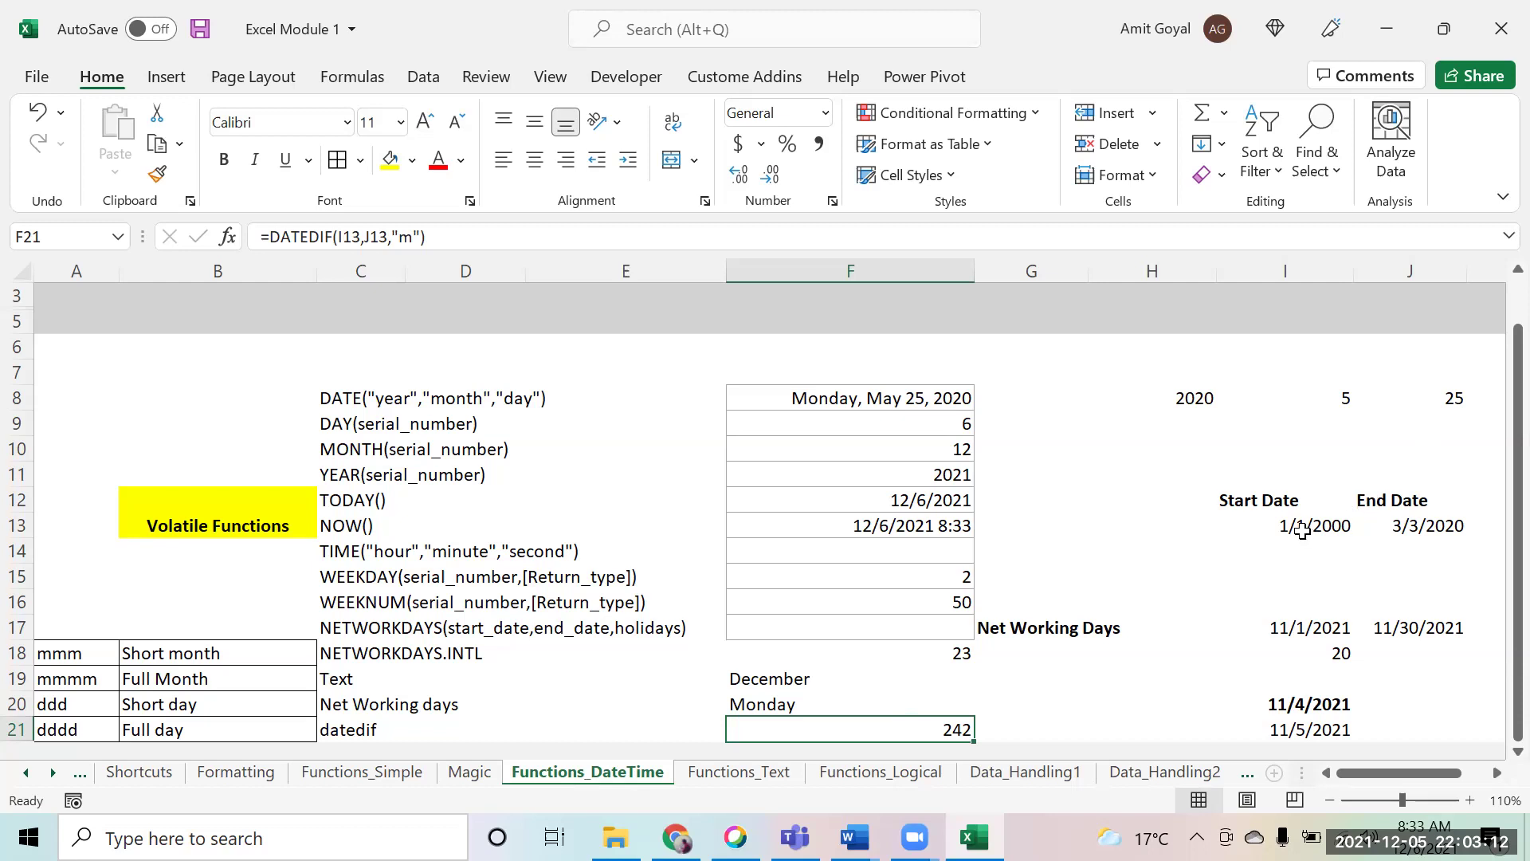
Review the start and end dates in I13:J13 and the list of date functions in column C.
left_click(1301, 531)
left_click(1439, 518)
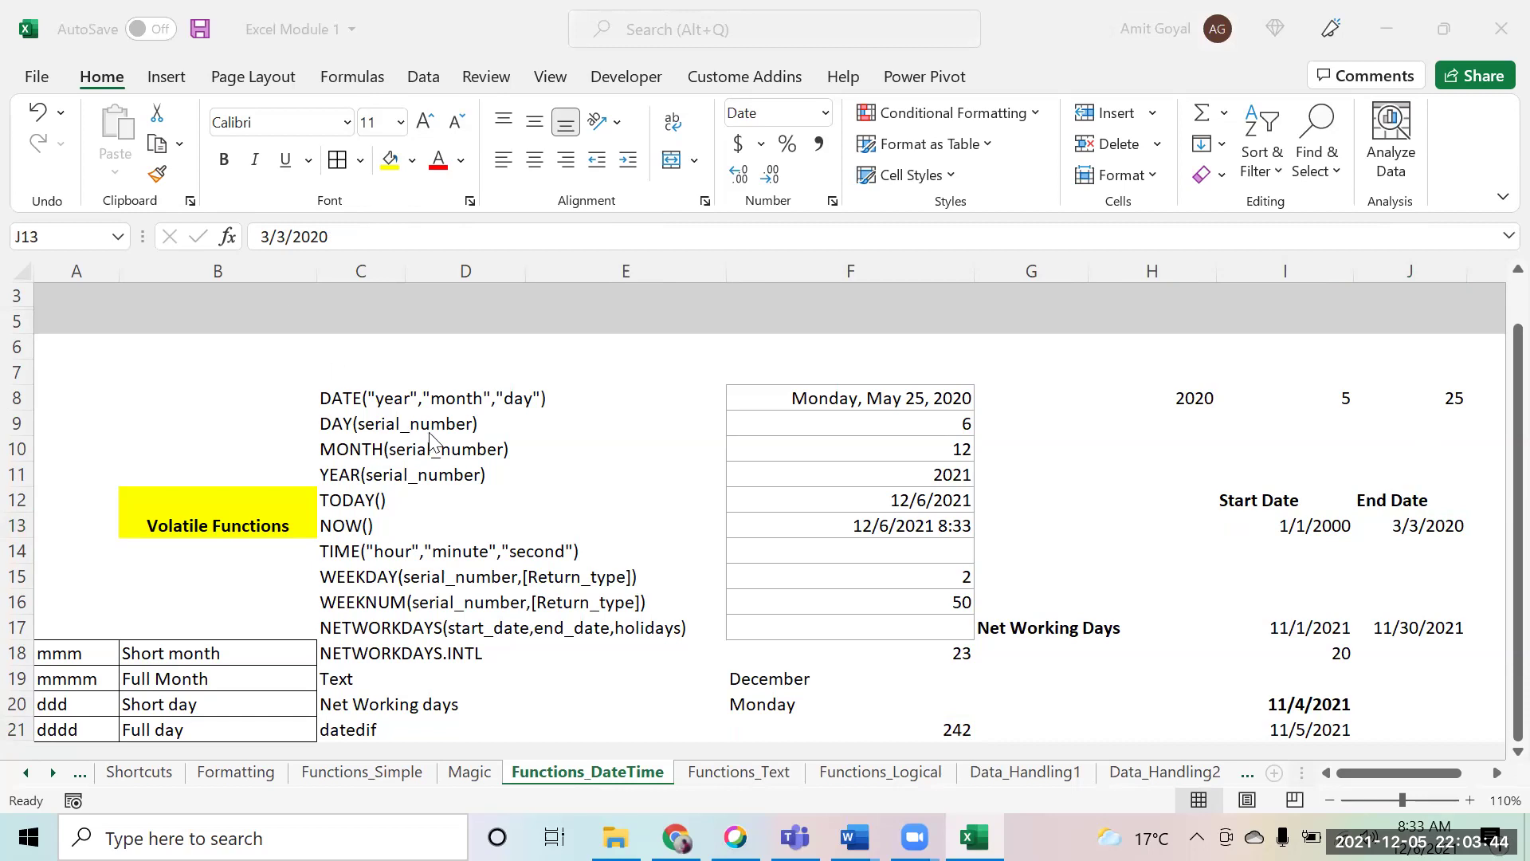
left_click(461, 569)
left_click(394, 545)
key("Left")
key("Up")
key("Up")
key("Up")
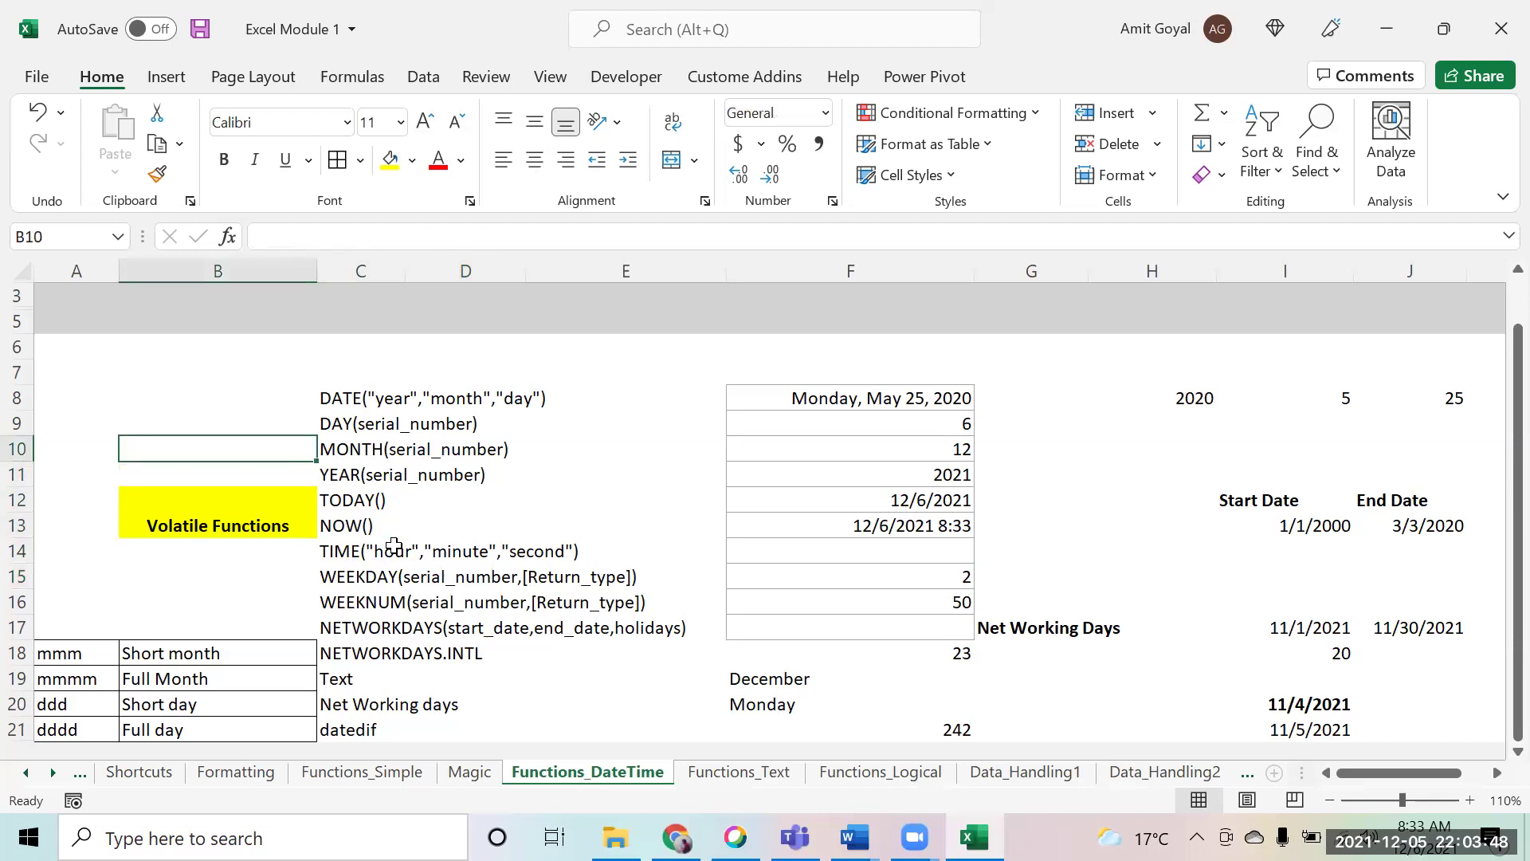
key("Right")
key("Right")
key("Up")
key("Up")
key("Up")
key("Left")
key("Down")
key("Down")
key("Down")
key("Down")
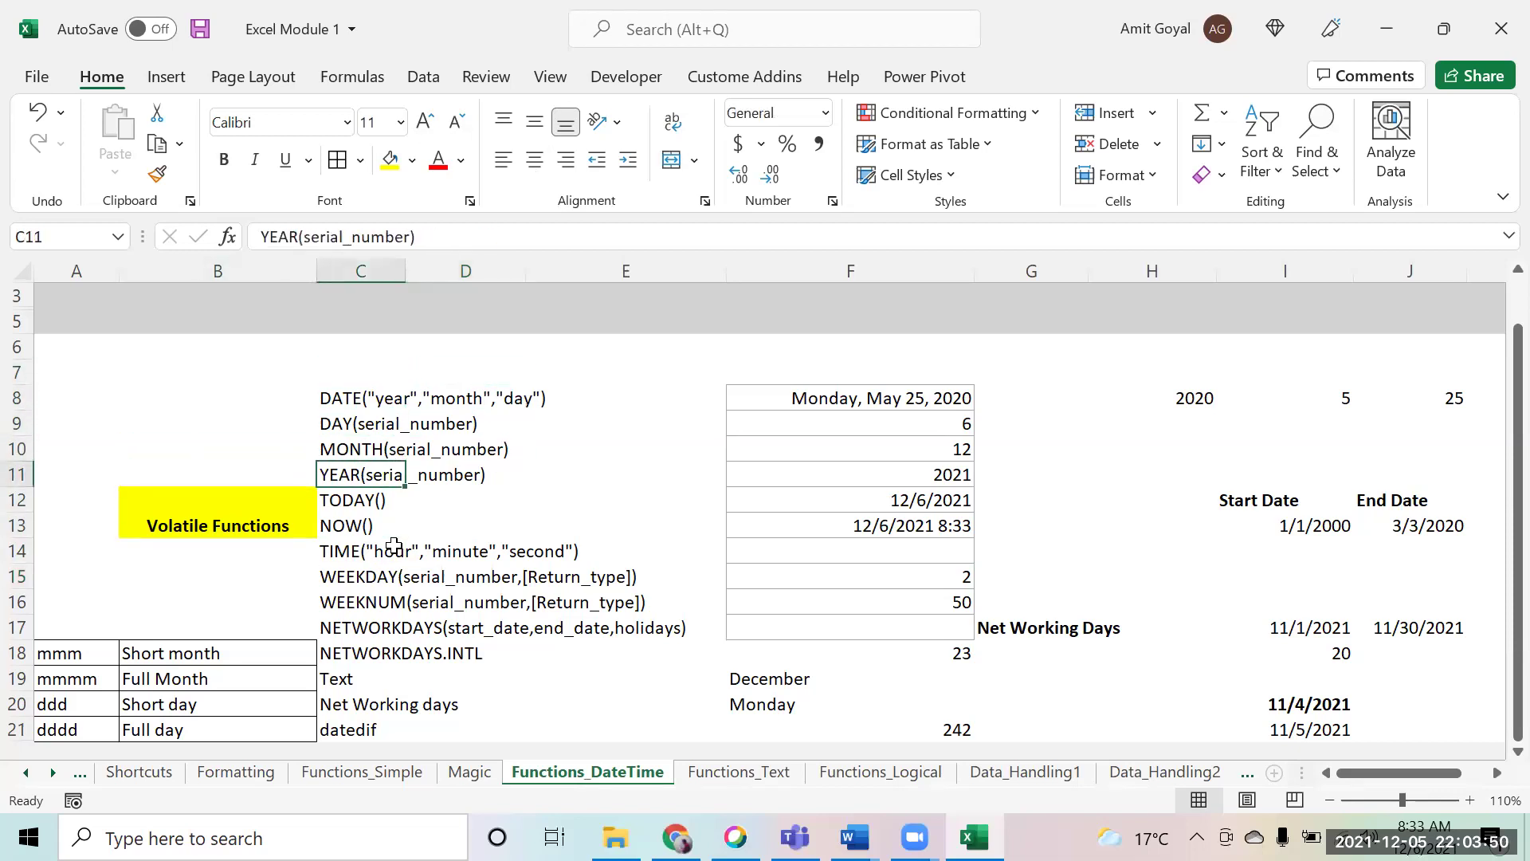
key("Down")
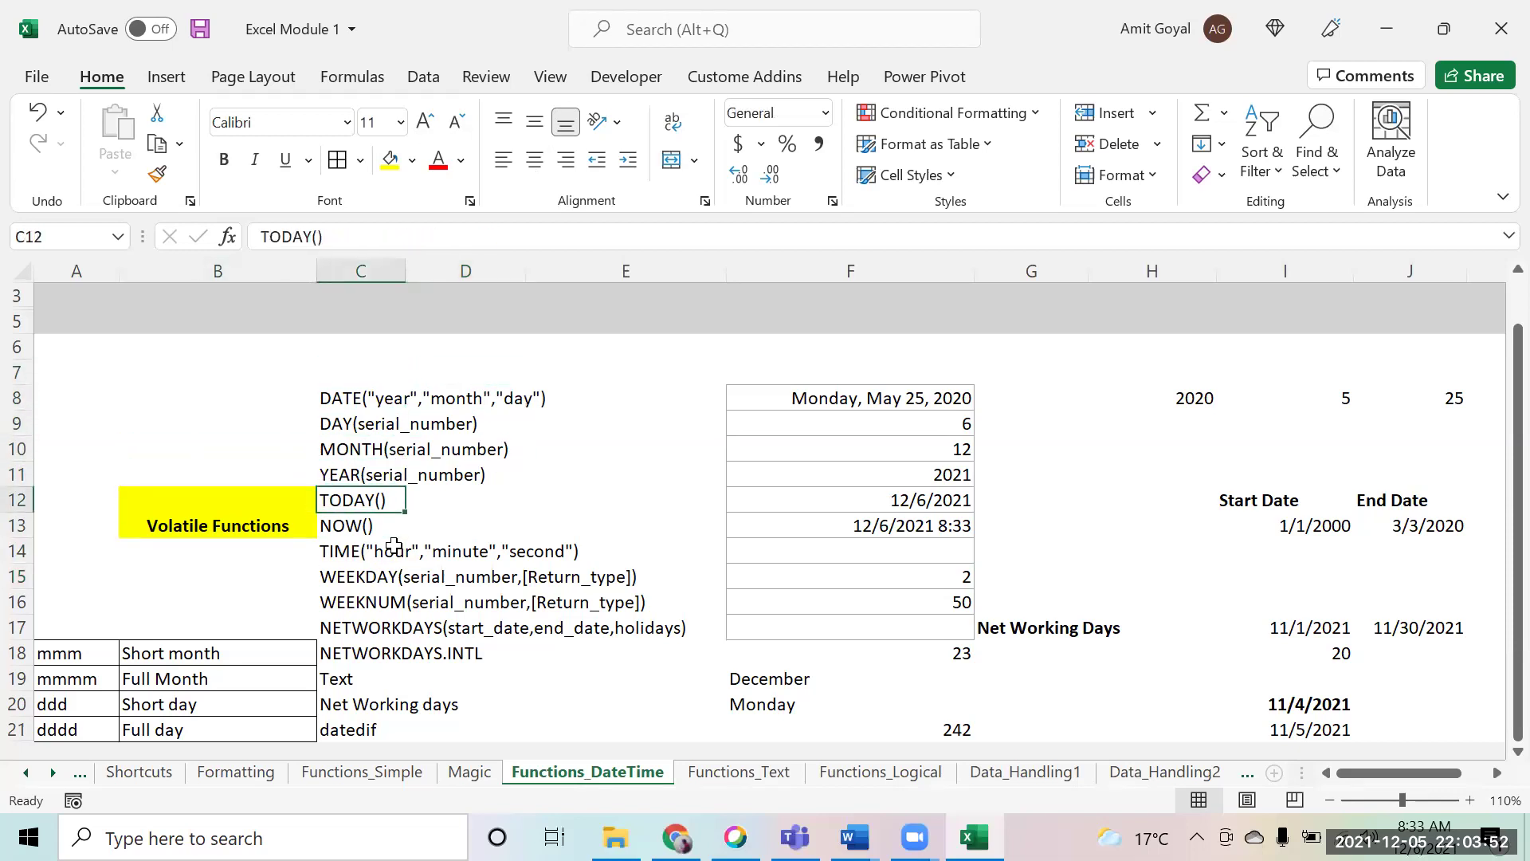
key("Down")
key("Down")
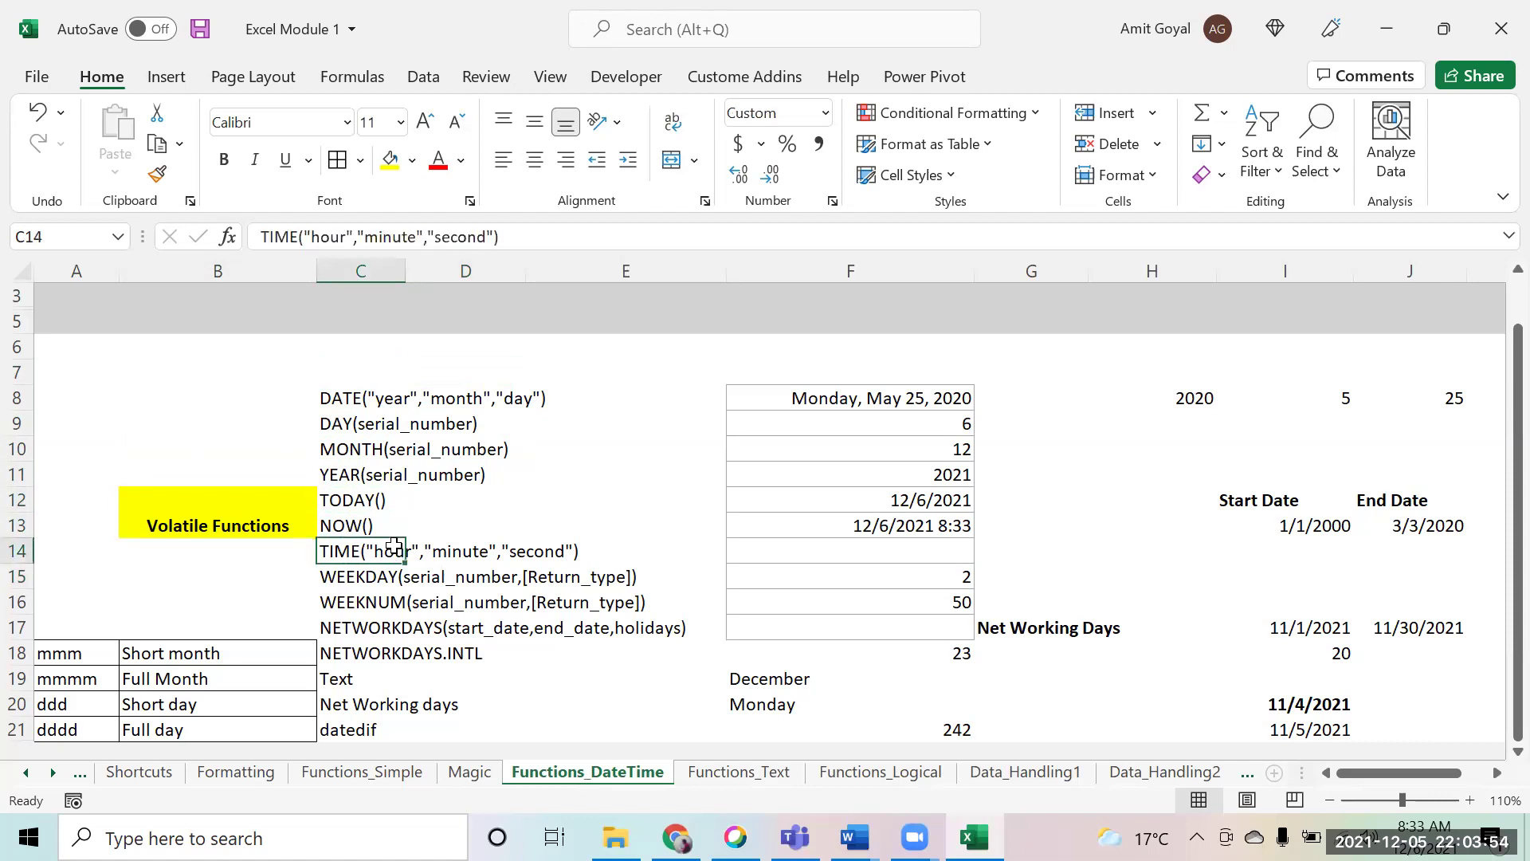
key("Down")
key("Down")
key("Down")
key("Down")
key("Down")
key("Down")
key("Down")
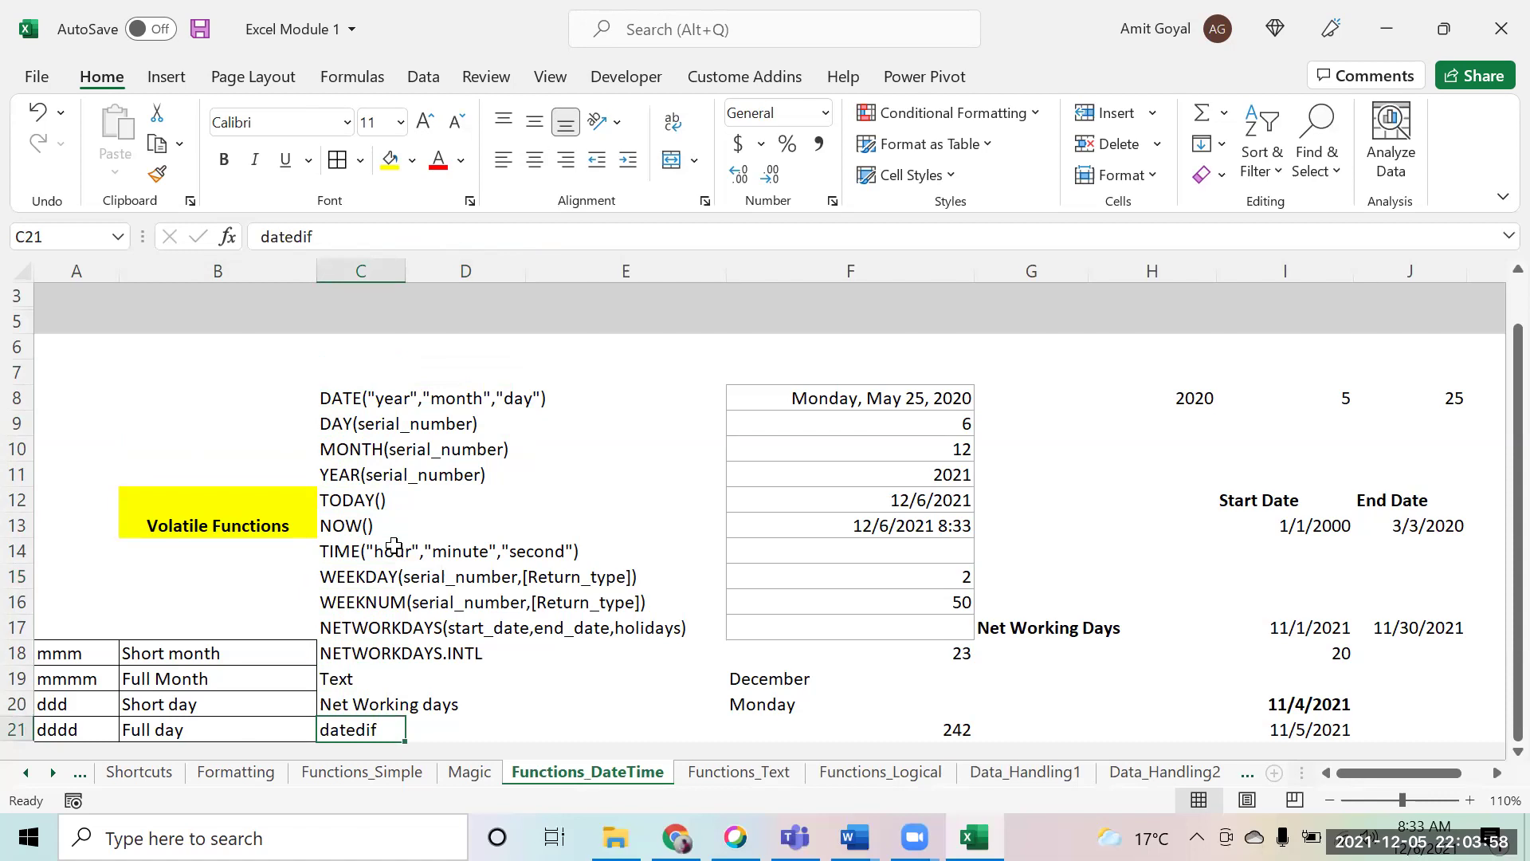
key("Up")
key("Up")
key("Up")
key("Up")
key("Up")
key("Up")
key("Up")
key("Up")
key("Up")
key("Up")
key("Up")
key("Up")
key("Up")
key("Up")
key("Up")
key("Up")
key("Up")
key("Up")
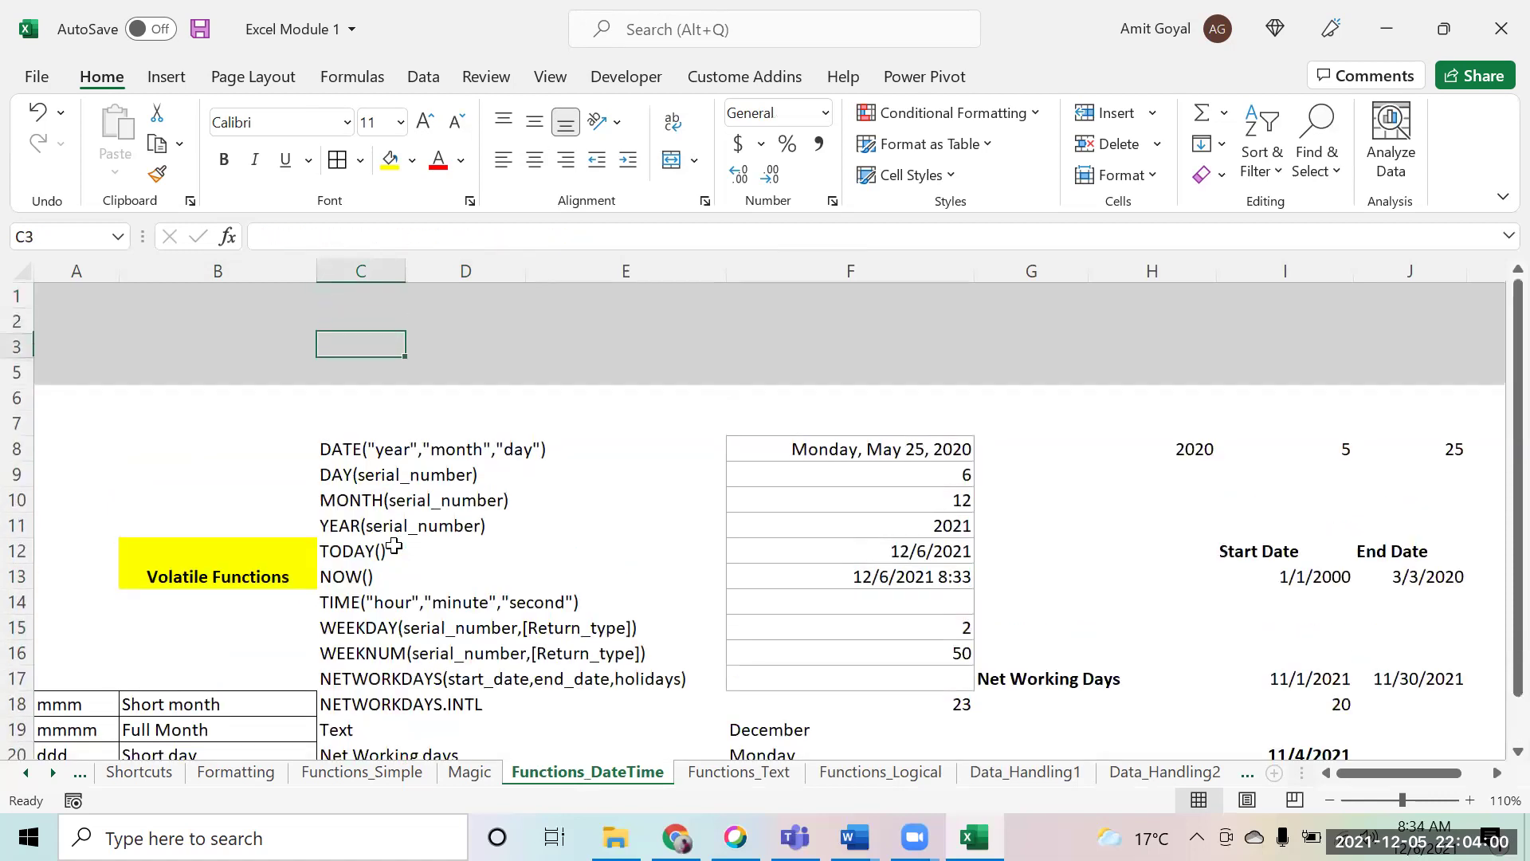
key("Up")
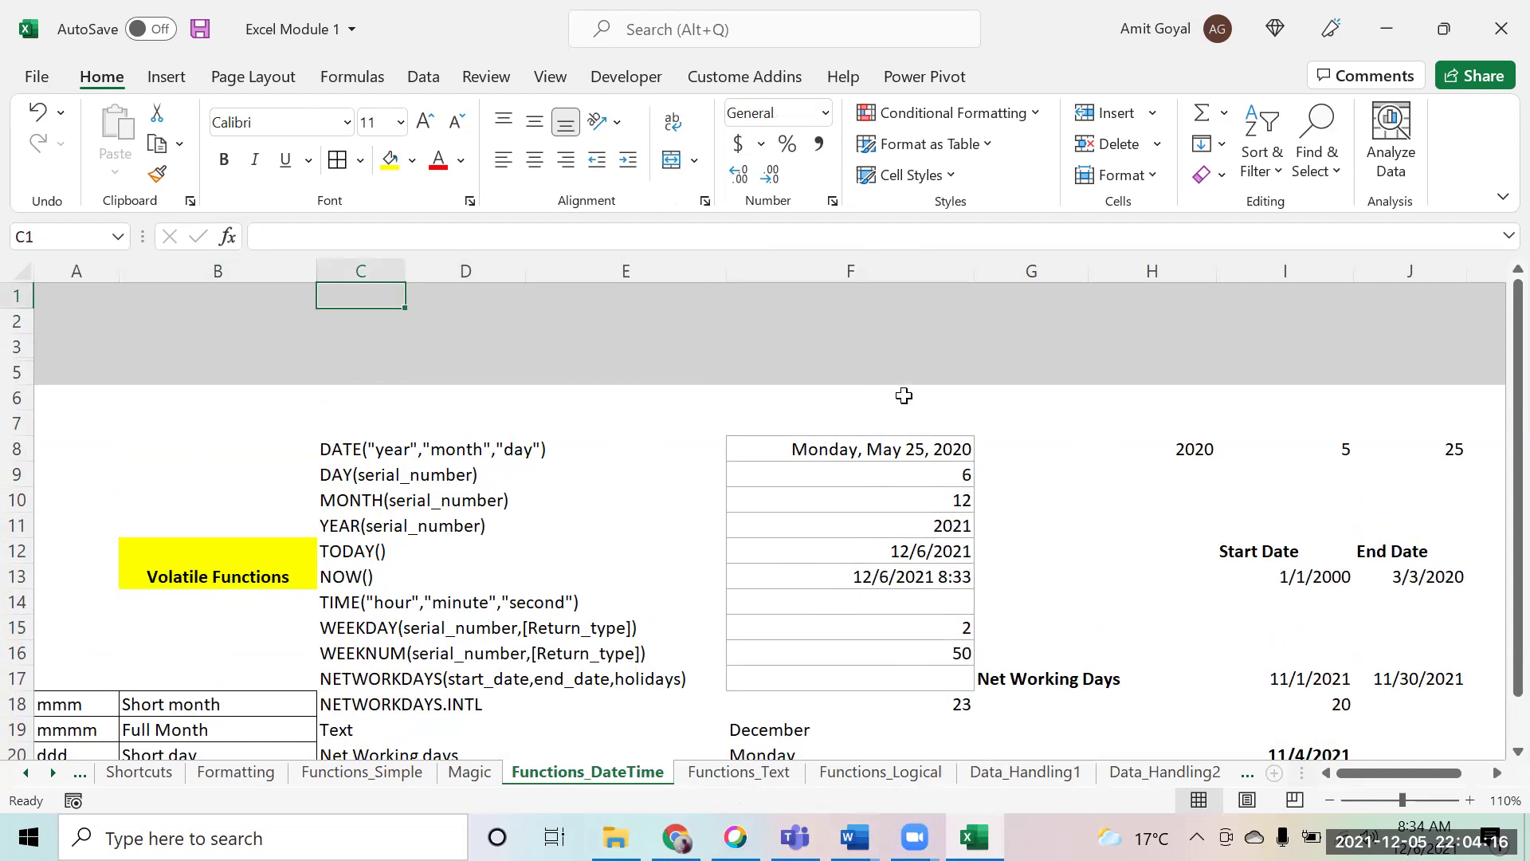
Switch to File Explorer and open the Session File workbook from the Excel folder.
mouse_move(616, 837)
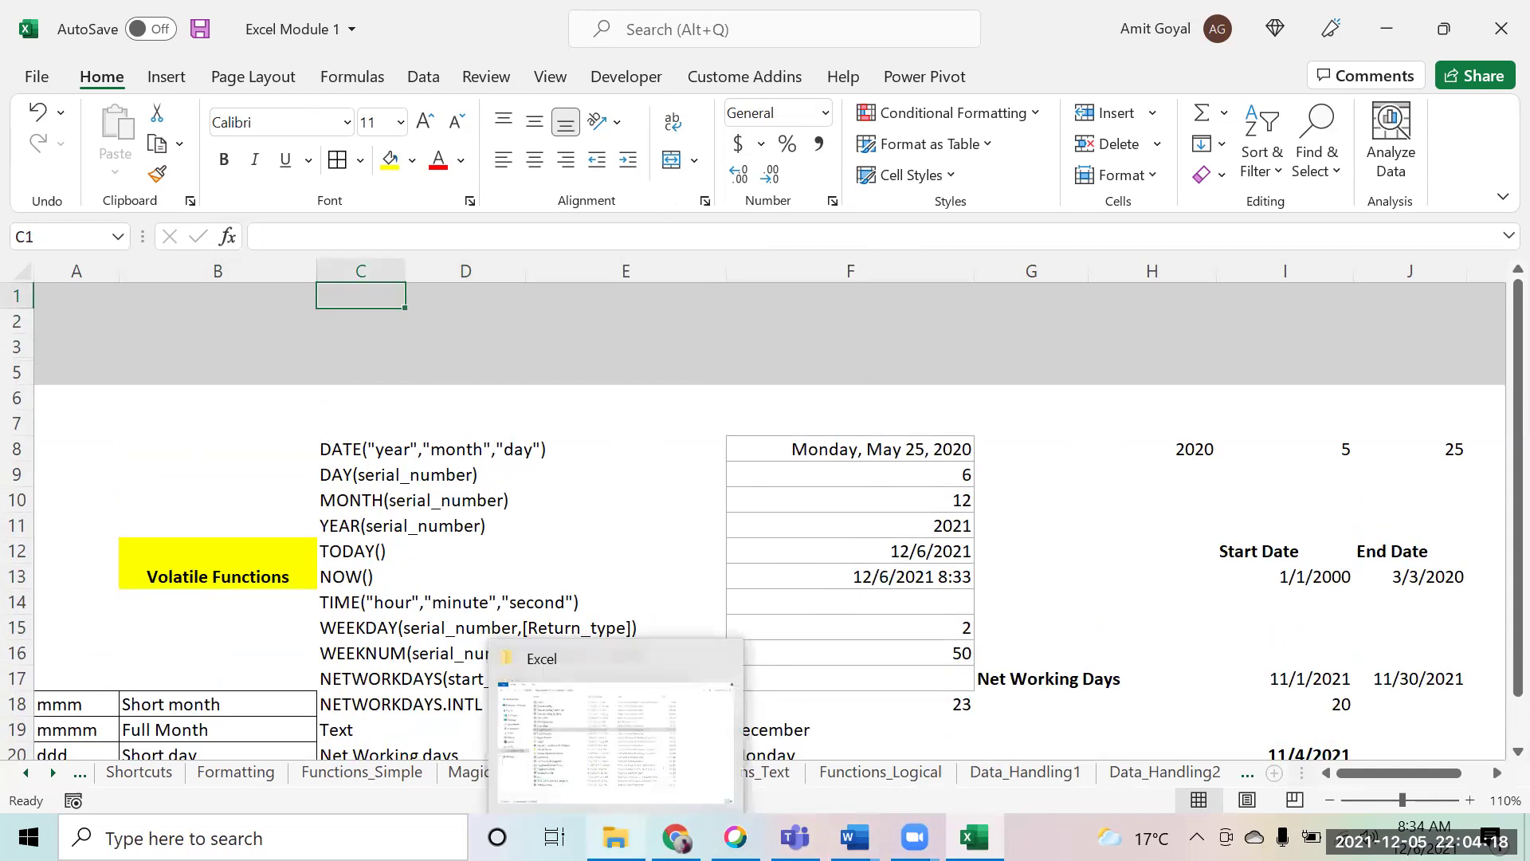
left_click(613, 741)
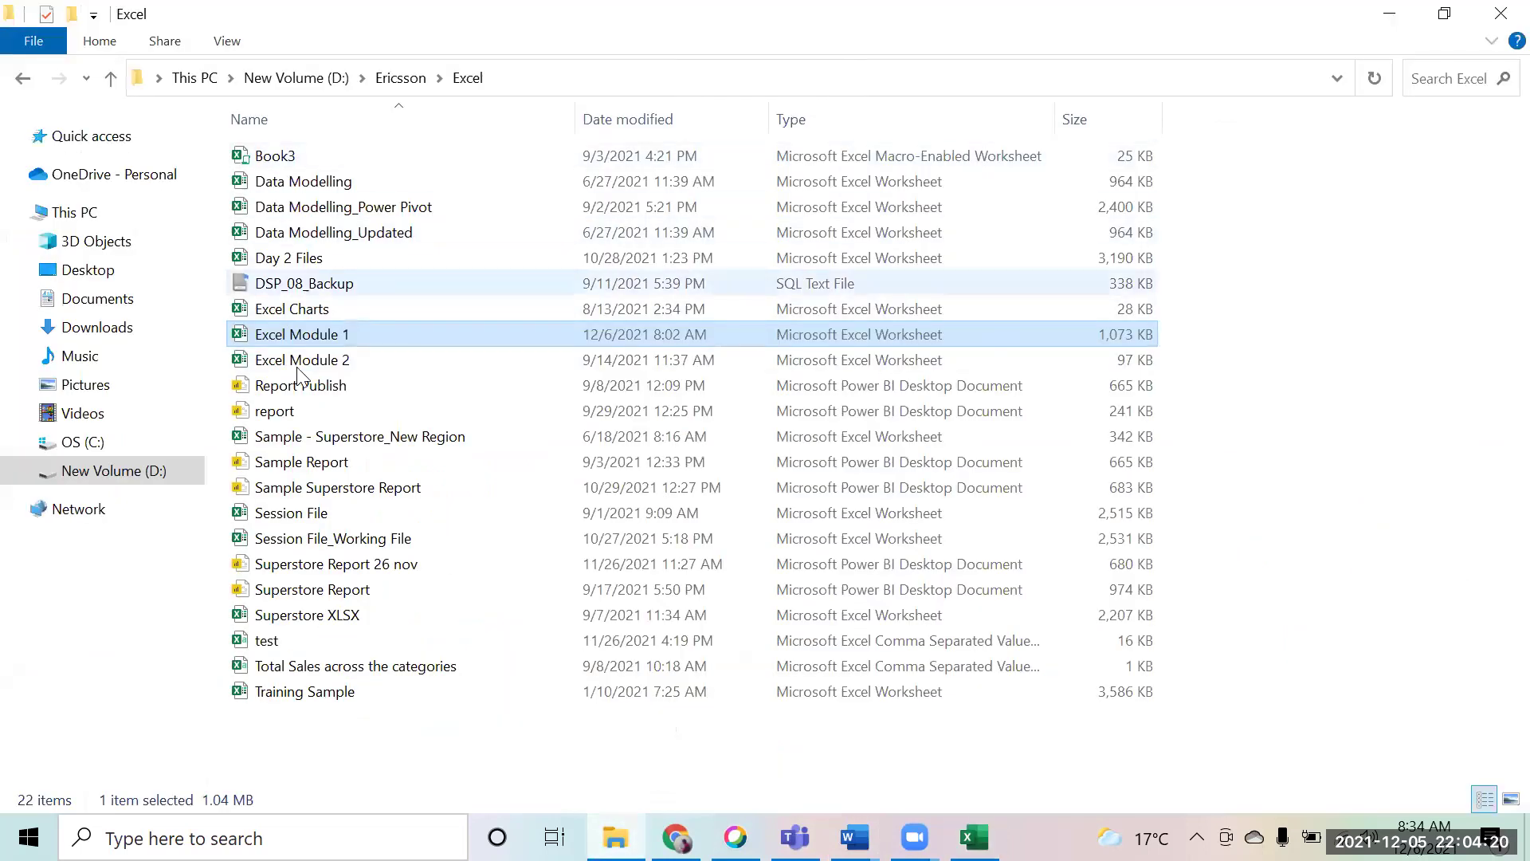
double_click(292, 502)
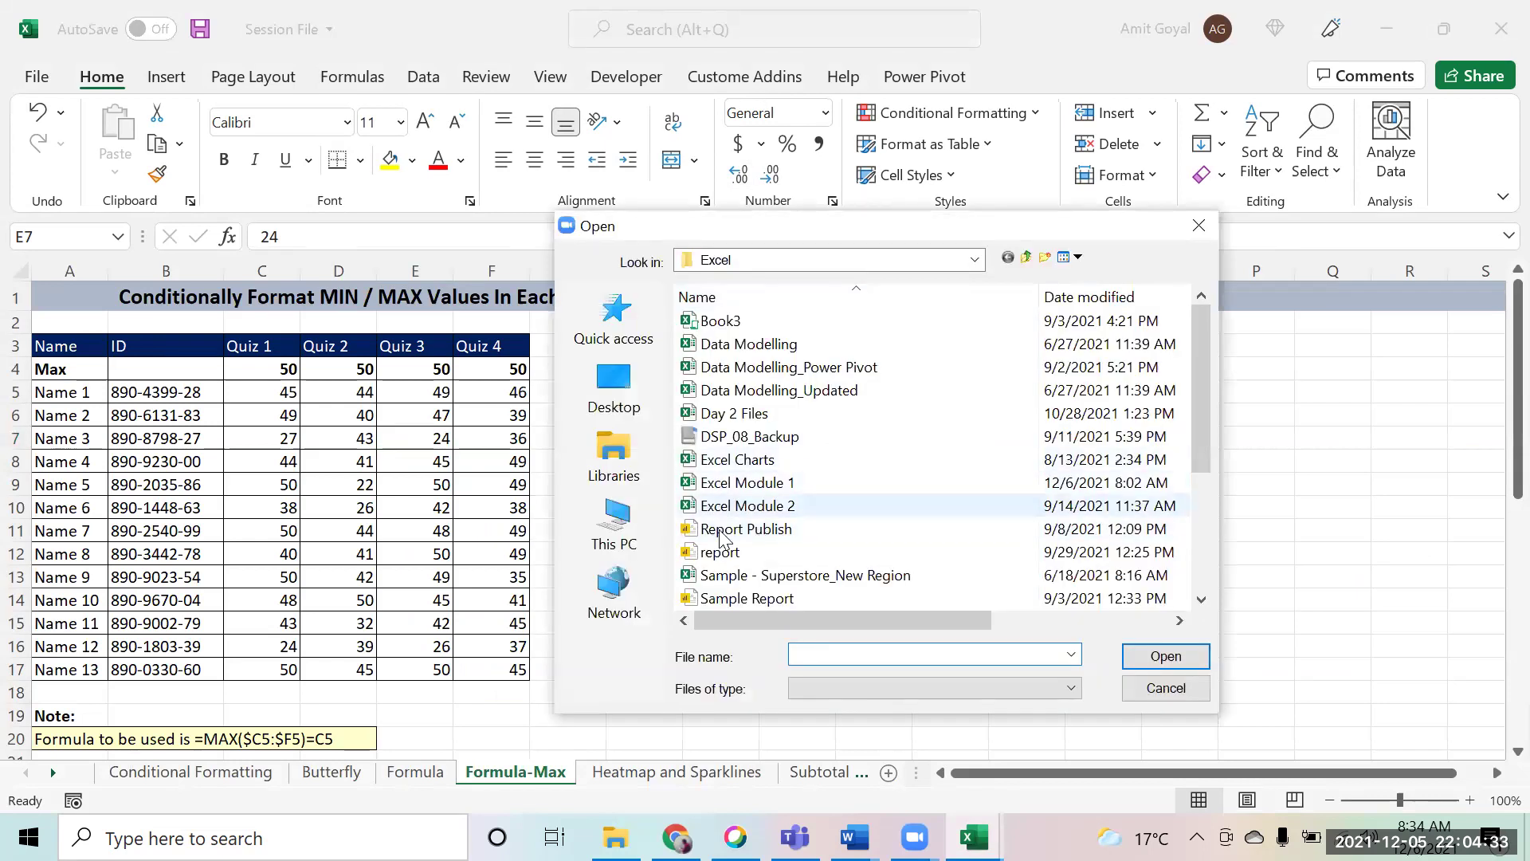
Browse to the New Volume (D:) drive in the Zoom Open dialog and choose a file from a folder beginning with E.
left_click(615, 526)
double_click(813, 593)
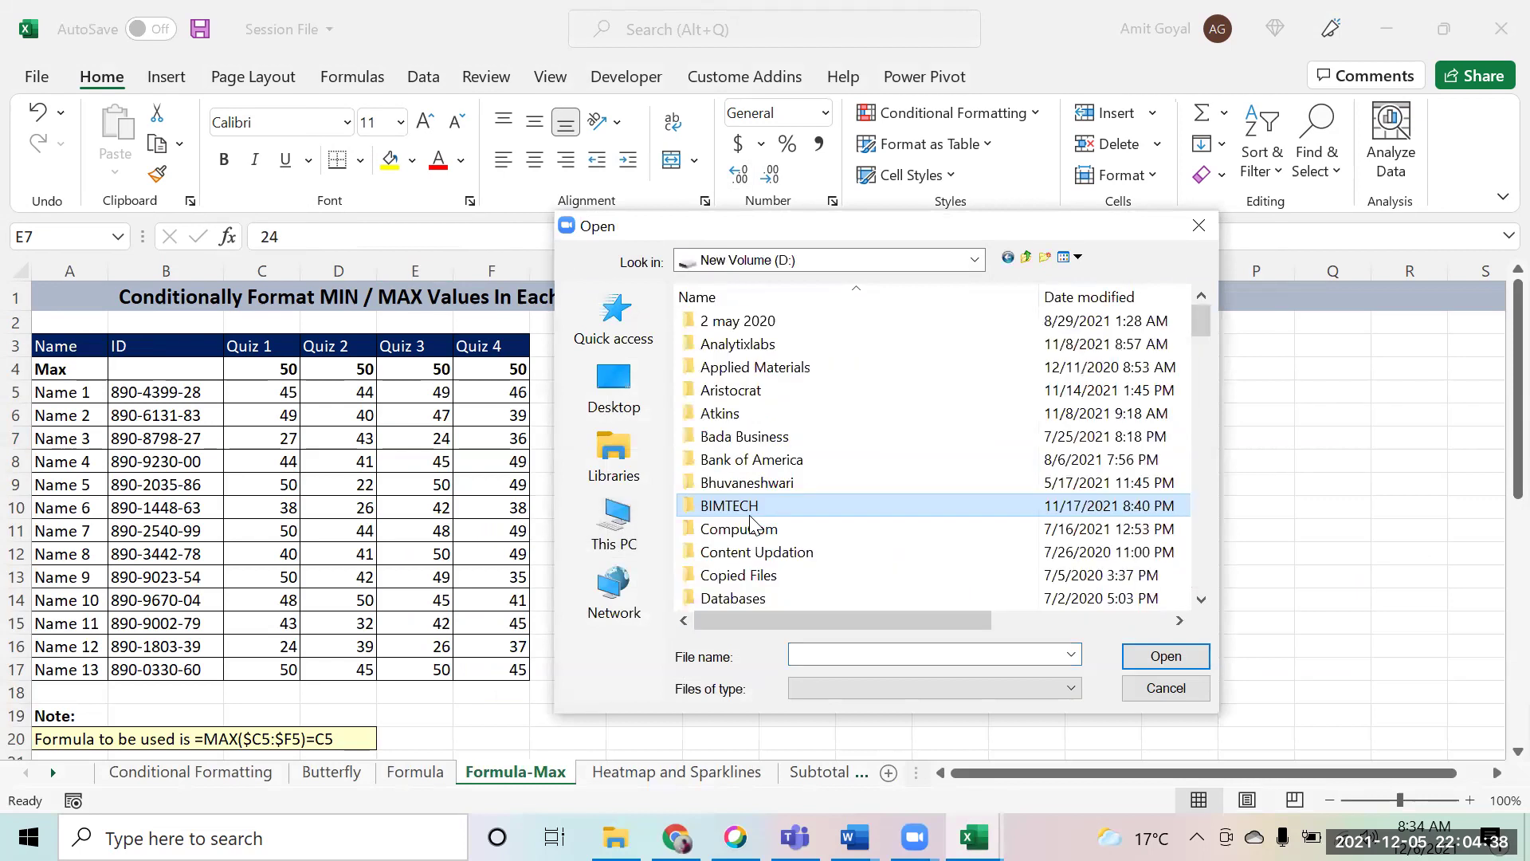
key("e")
key("Return")
key("Down")
key("Down")
key("Down")
key("Down")
key("Up")
key("Return")
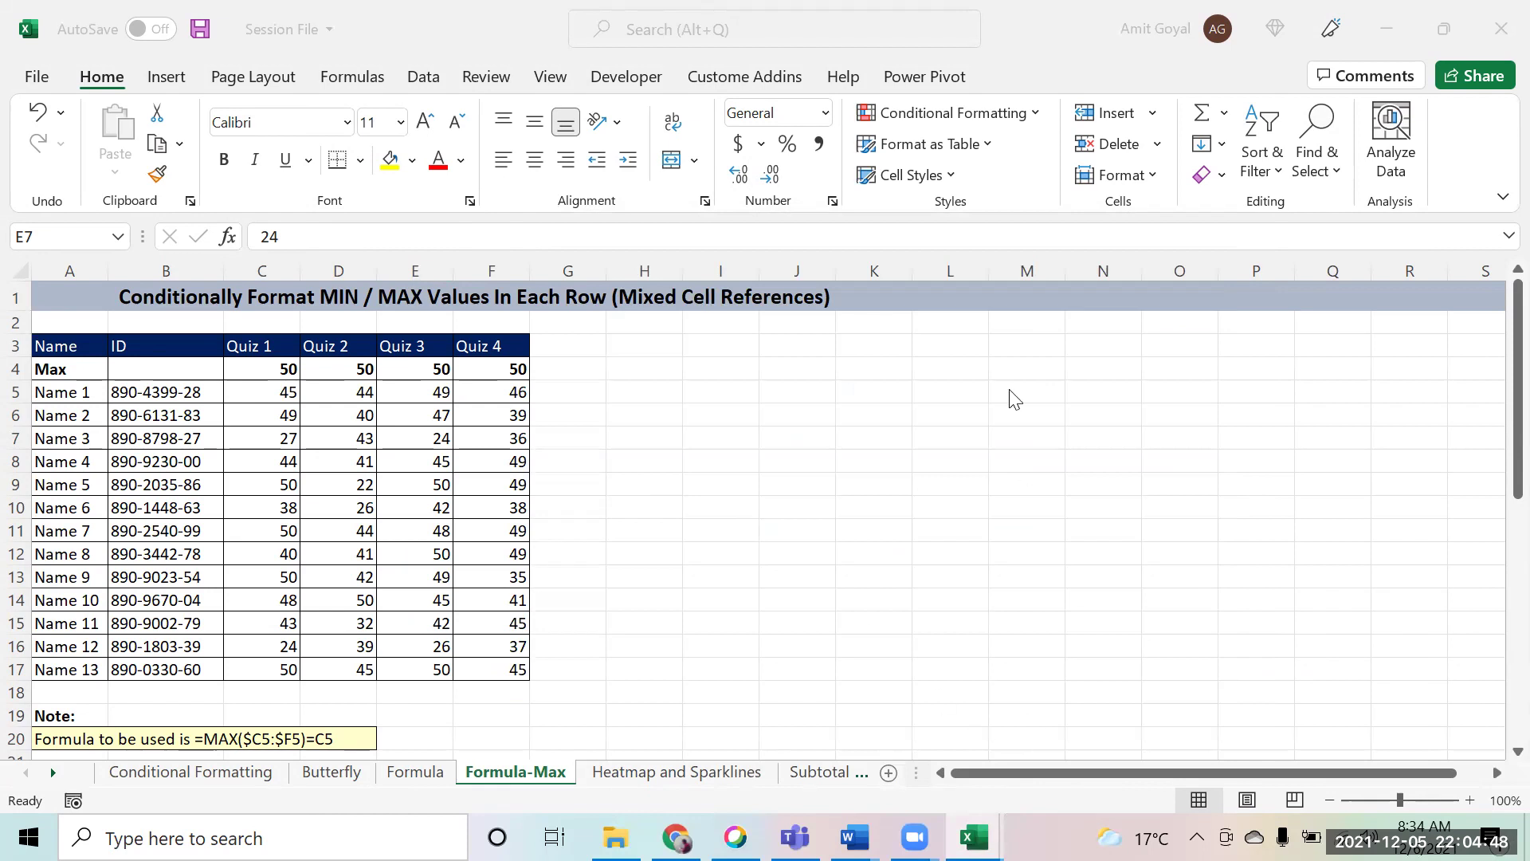
Show the Subtotals worksheet of the Session File workbook.
left_click(807, 773)
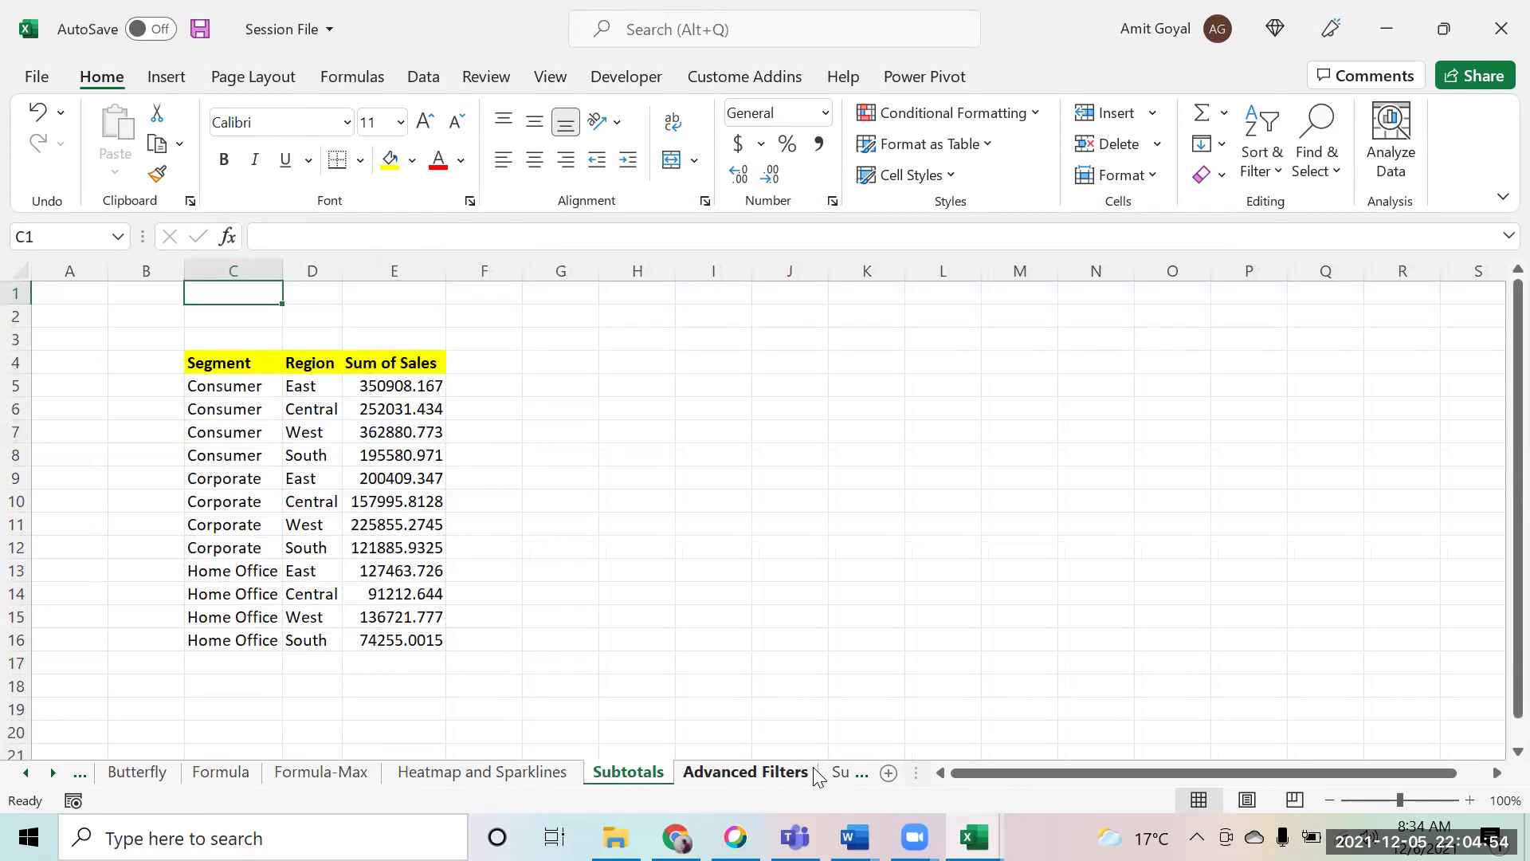
Open the Superstore Data worksheet and look across its column headers from Row ID to Profit.
left_click(841, 773)
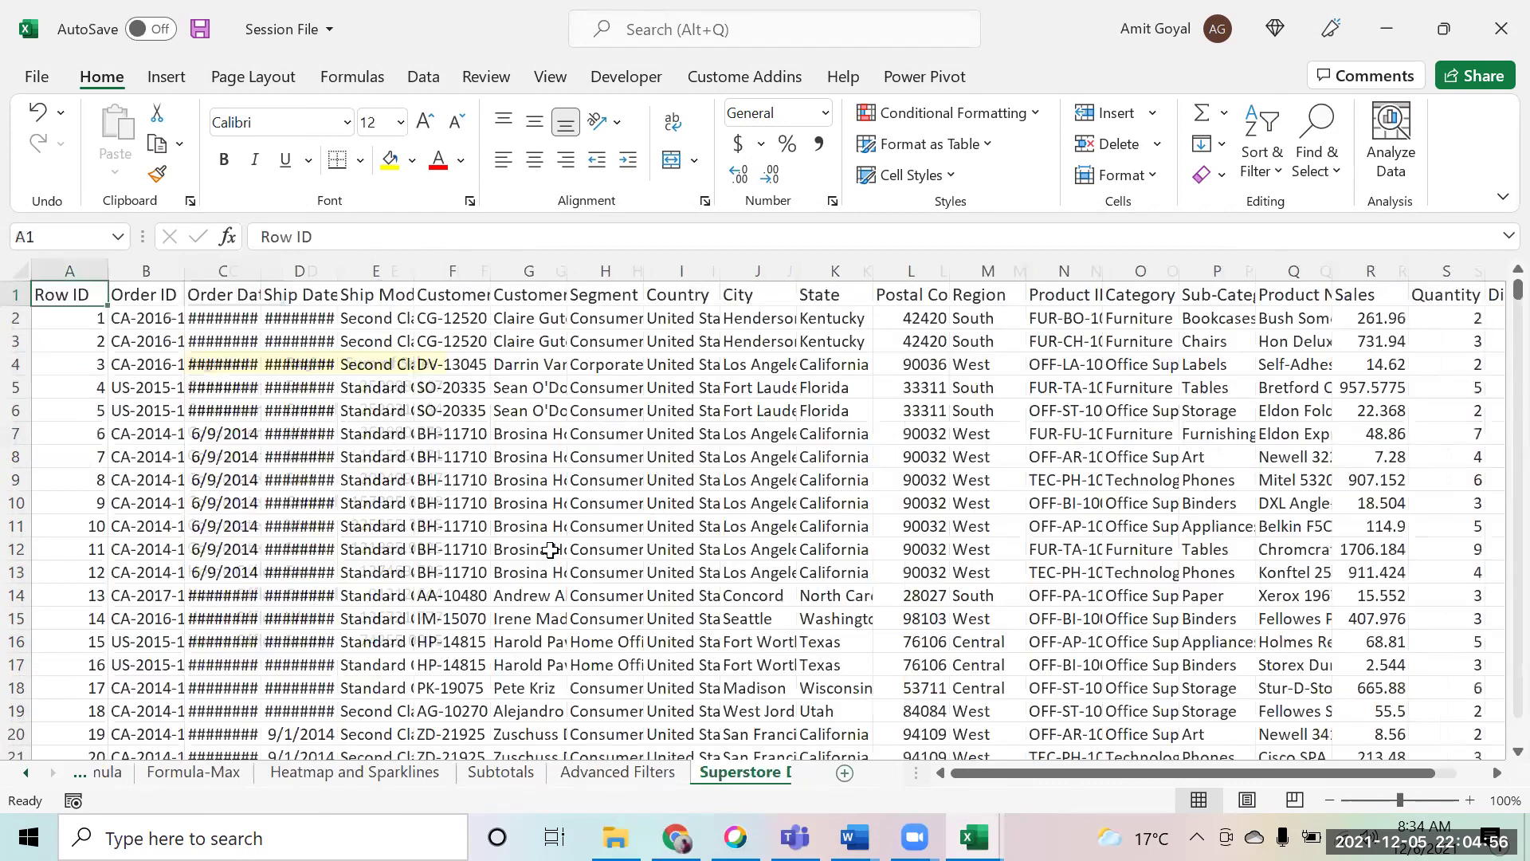
key("Right")
key("Right")
key("Right")
key("Right")
key("Right")
key("Right")
key("Left")
key("Left")
key("Left")
key("Left")
key("Home")
key("ctrl+Right")
key("Right")
key("Right")
key("Left")
key("Left")
key("Left")
key("Left")
key("Down")
key("Down")
key("Up")
key("Up")
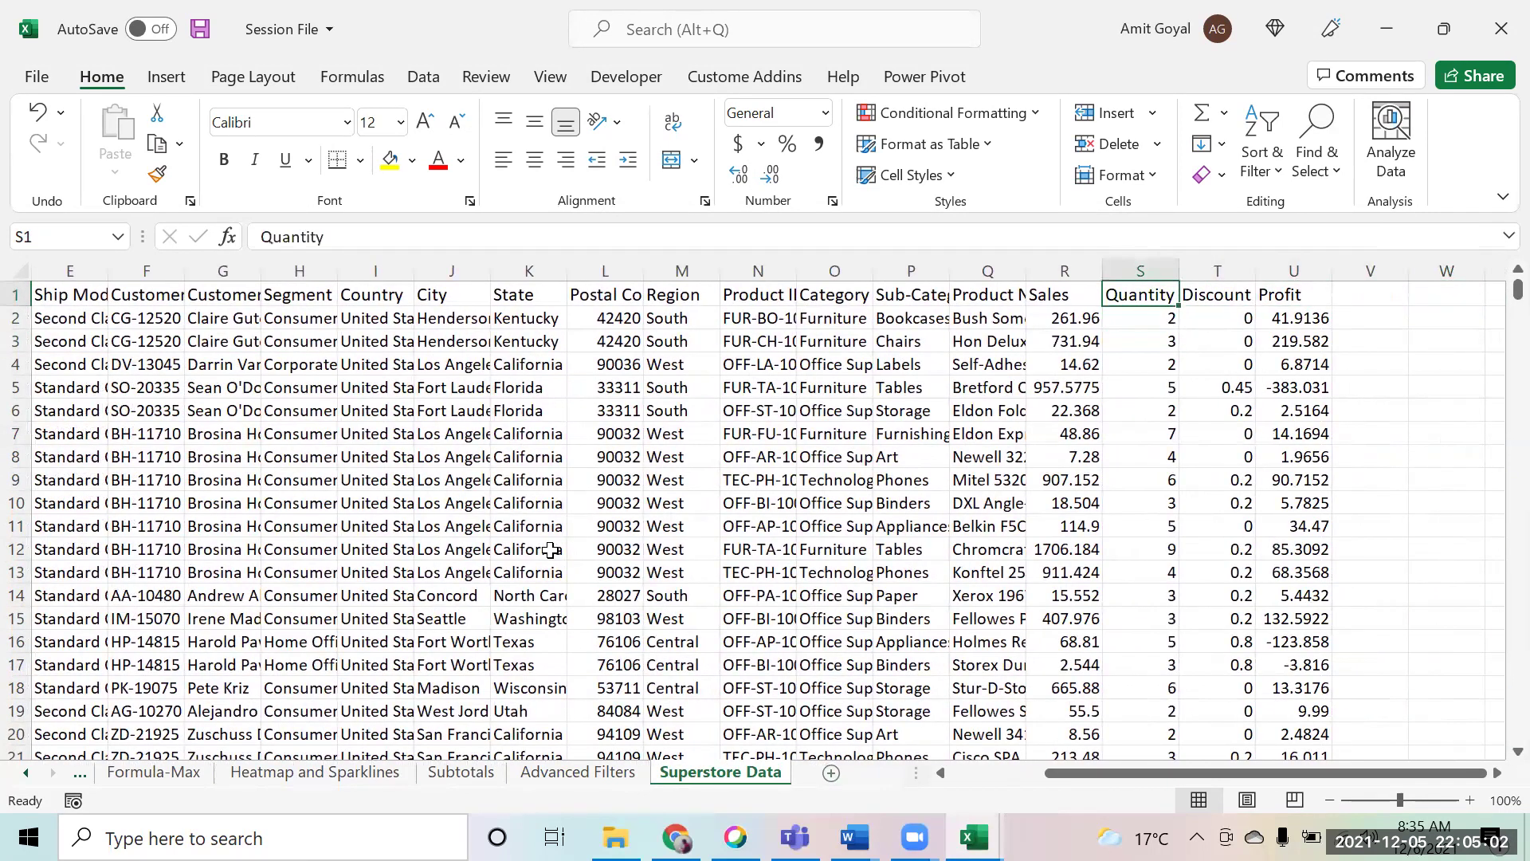
key("Home")
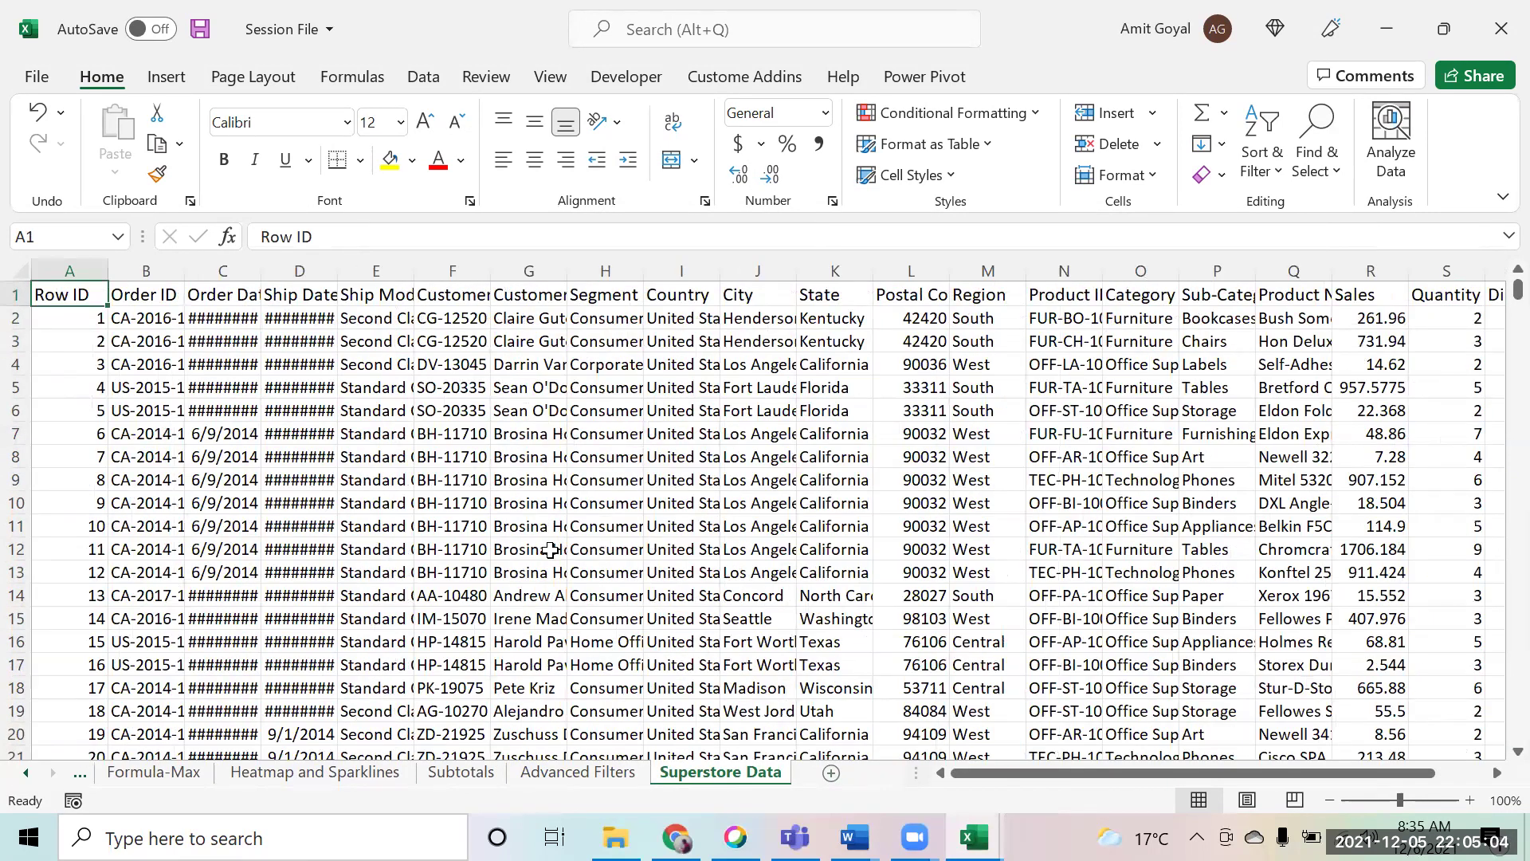
Autofit the widths of the Order Date, Ship Date and Ship Mode columns so their contents show in full.
key("Right")
key("Right")
key("ctrl+shift+Down")
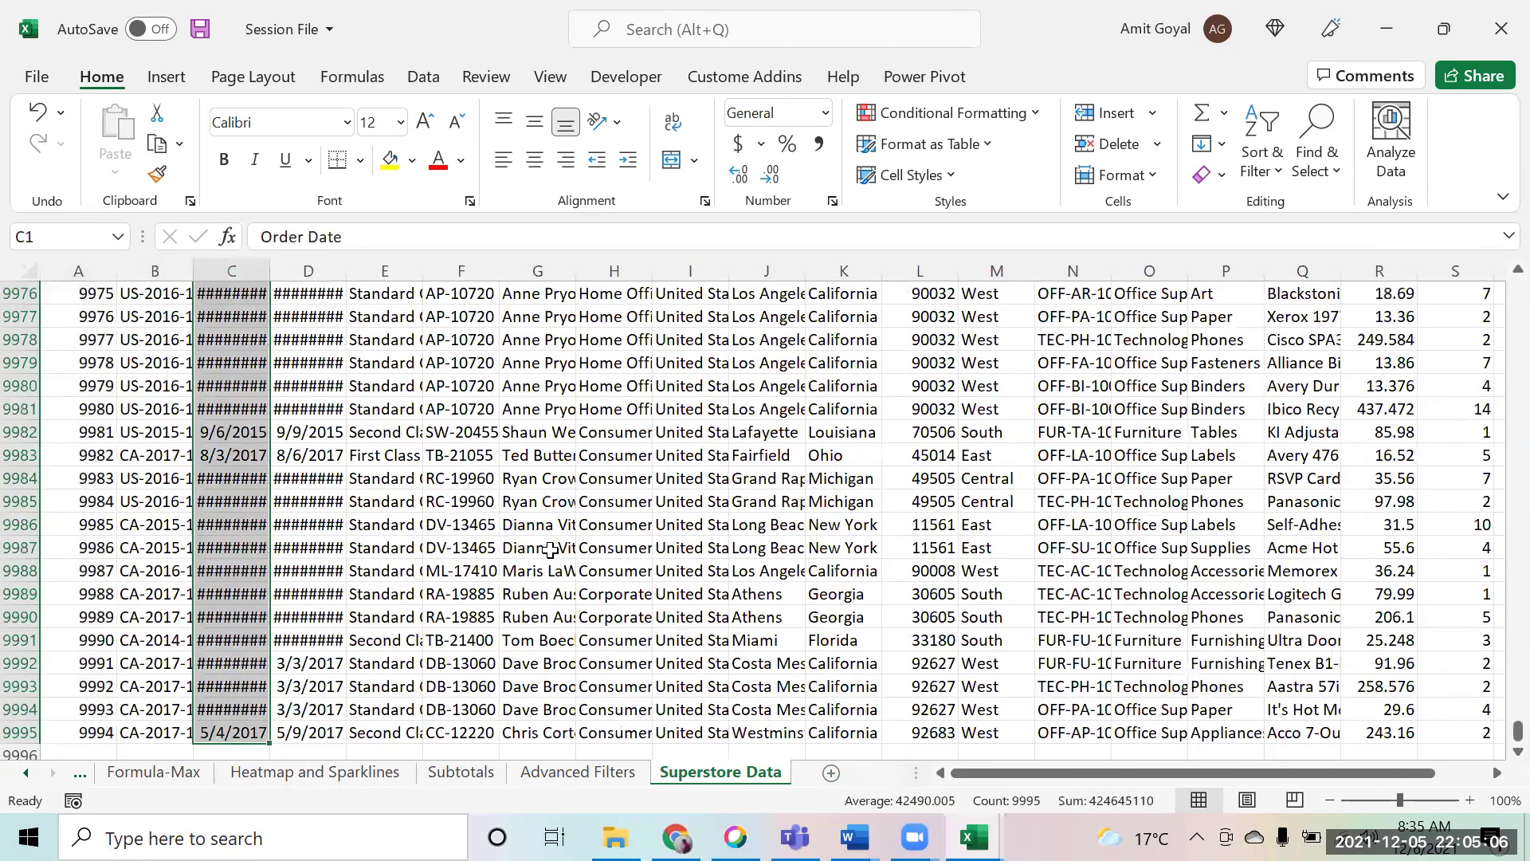
key("ctrl+Up")
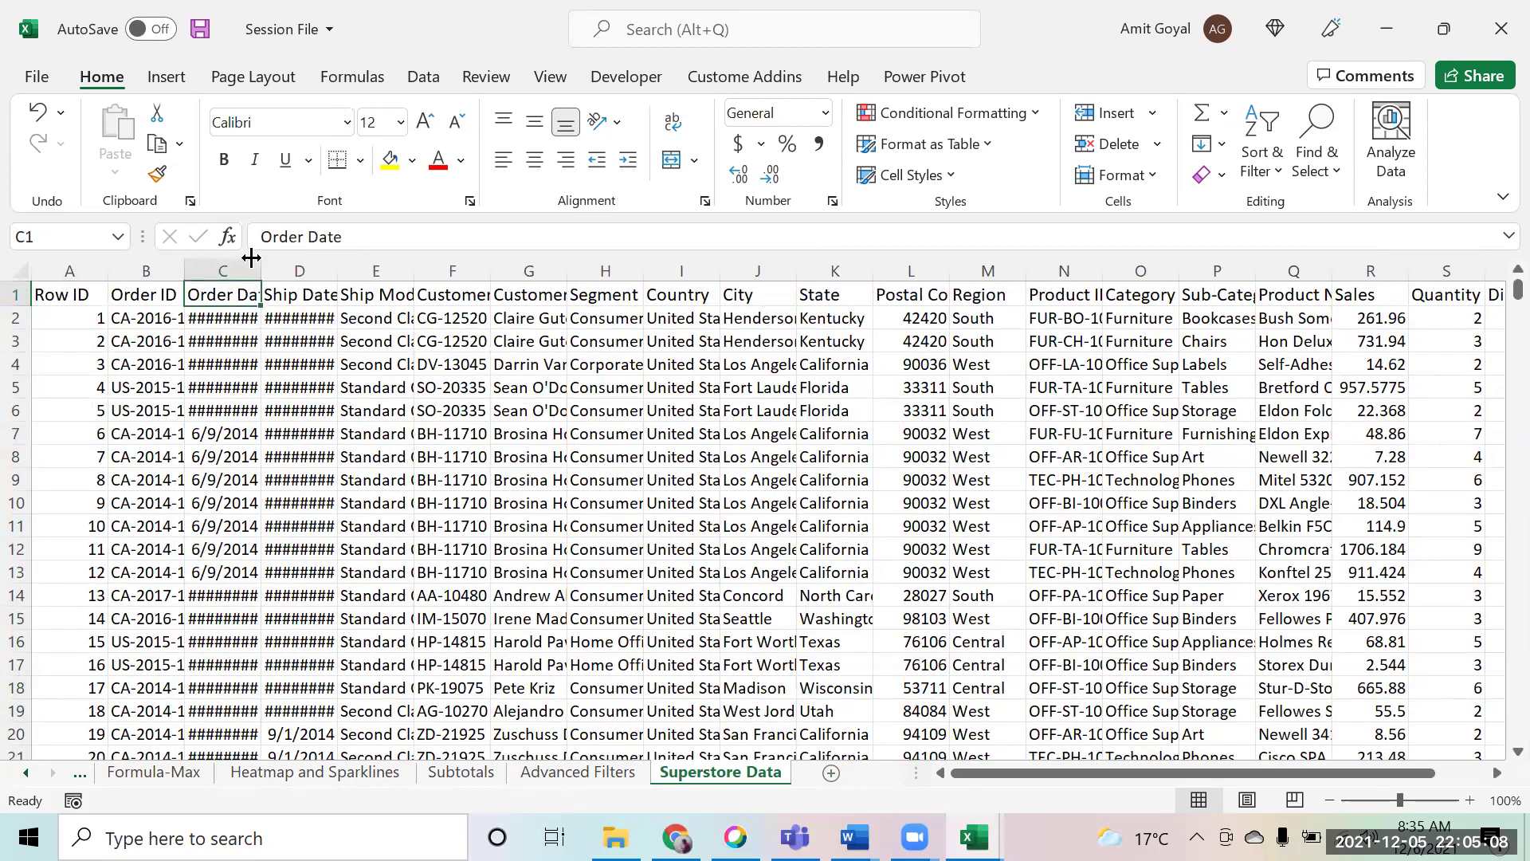
double_click(261, 269)
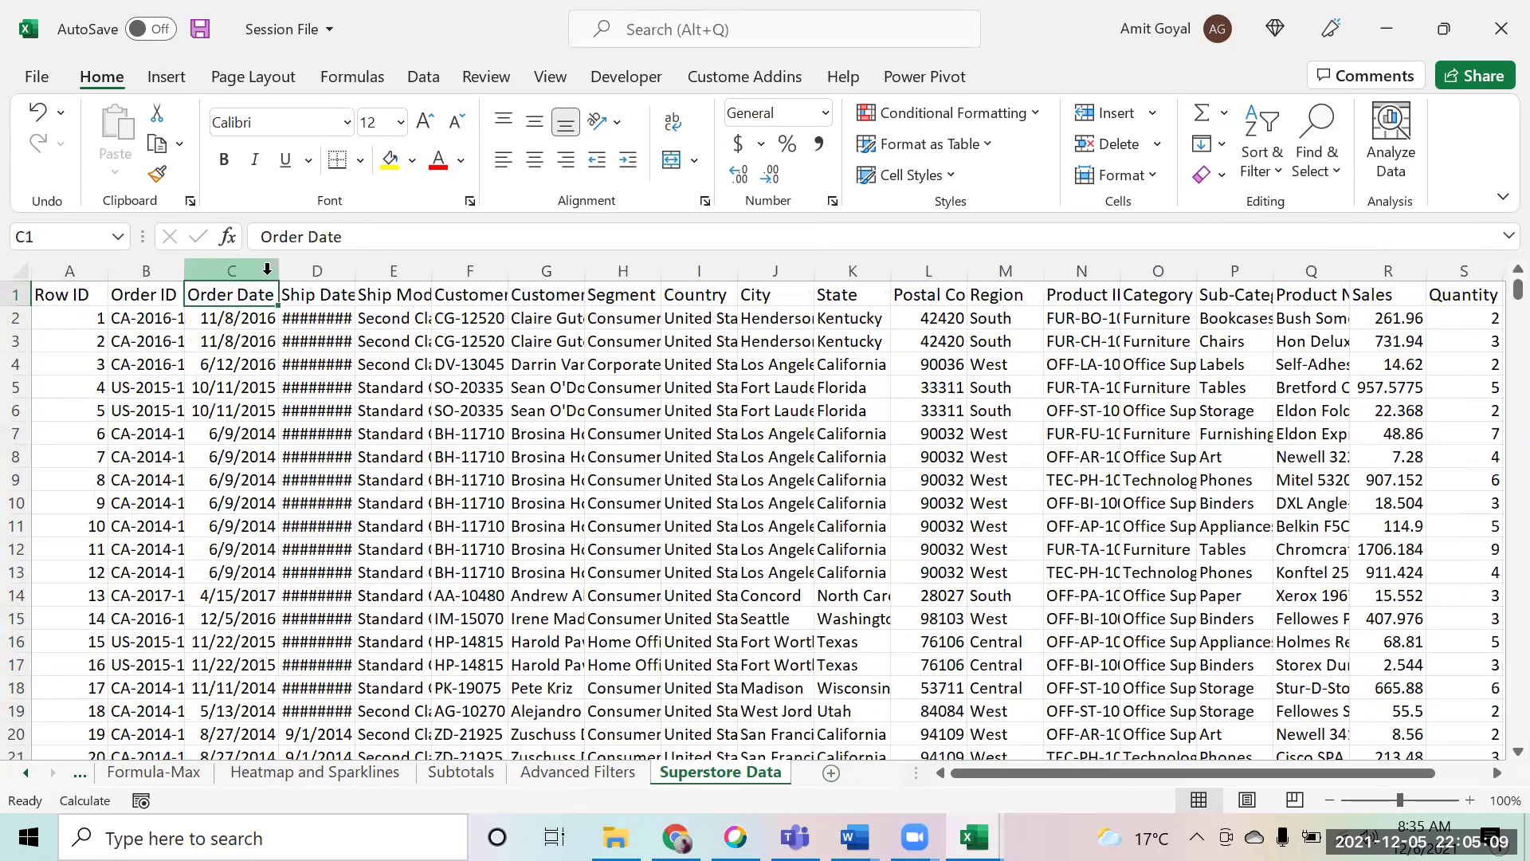
double_click(353, 266)
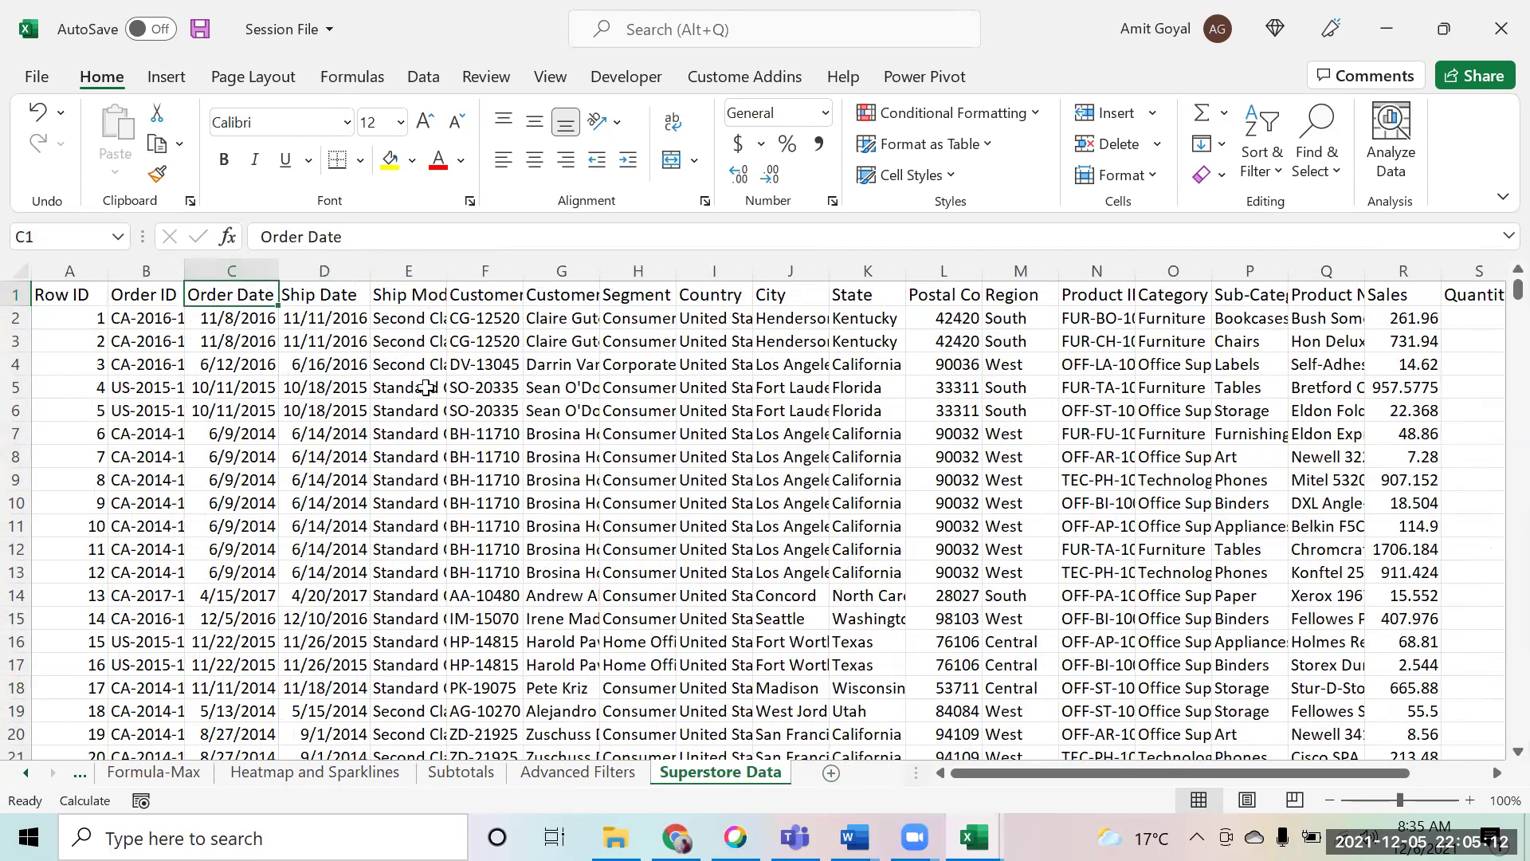
double_click(447, 266)
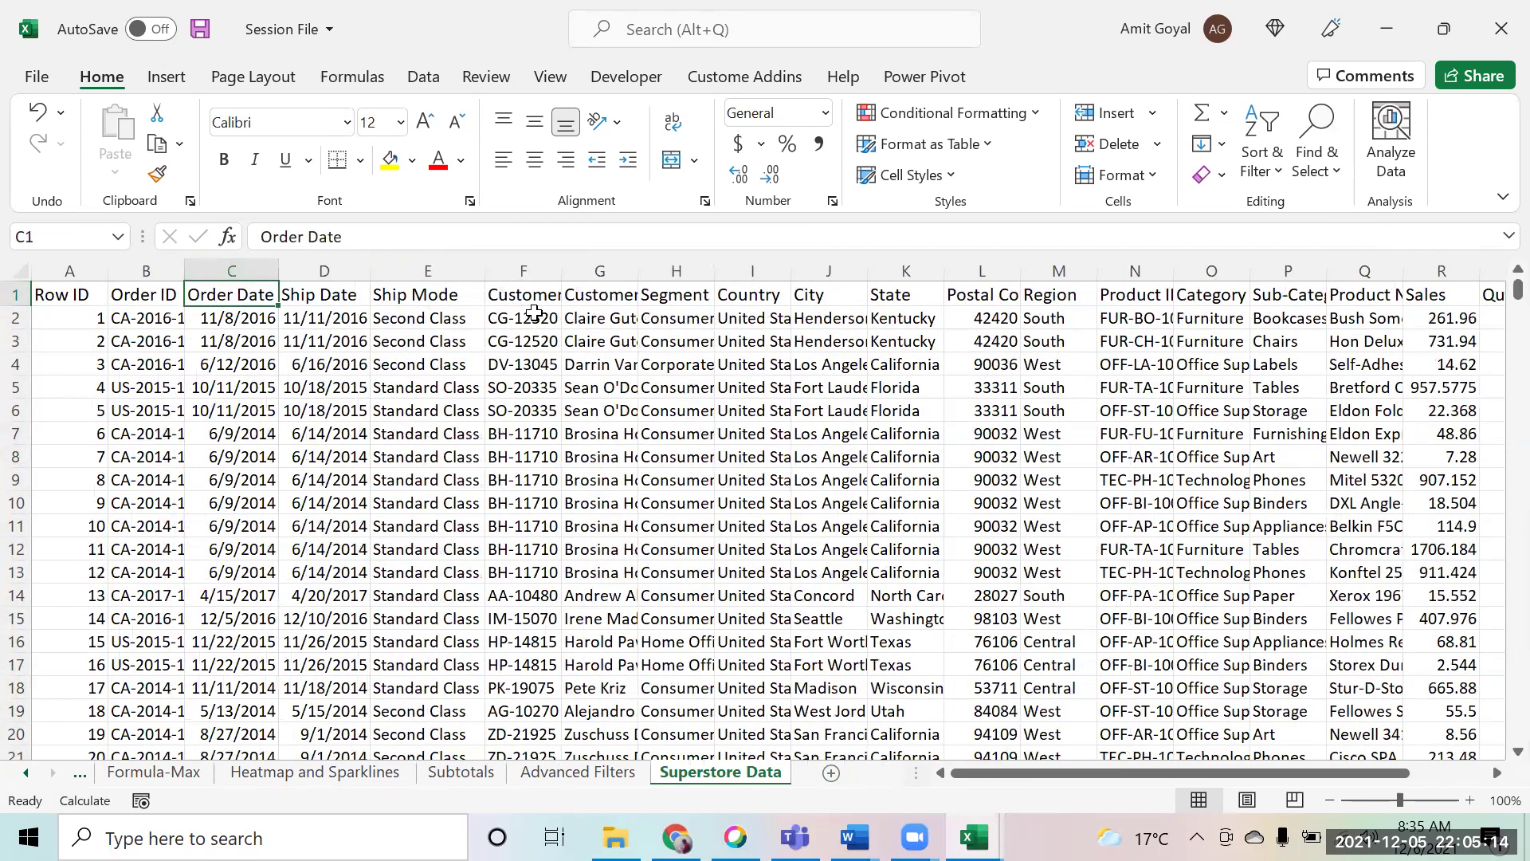
Make the header row of the Superstore data bold, from Row ID through Profit.
left_click(54, 299)
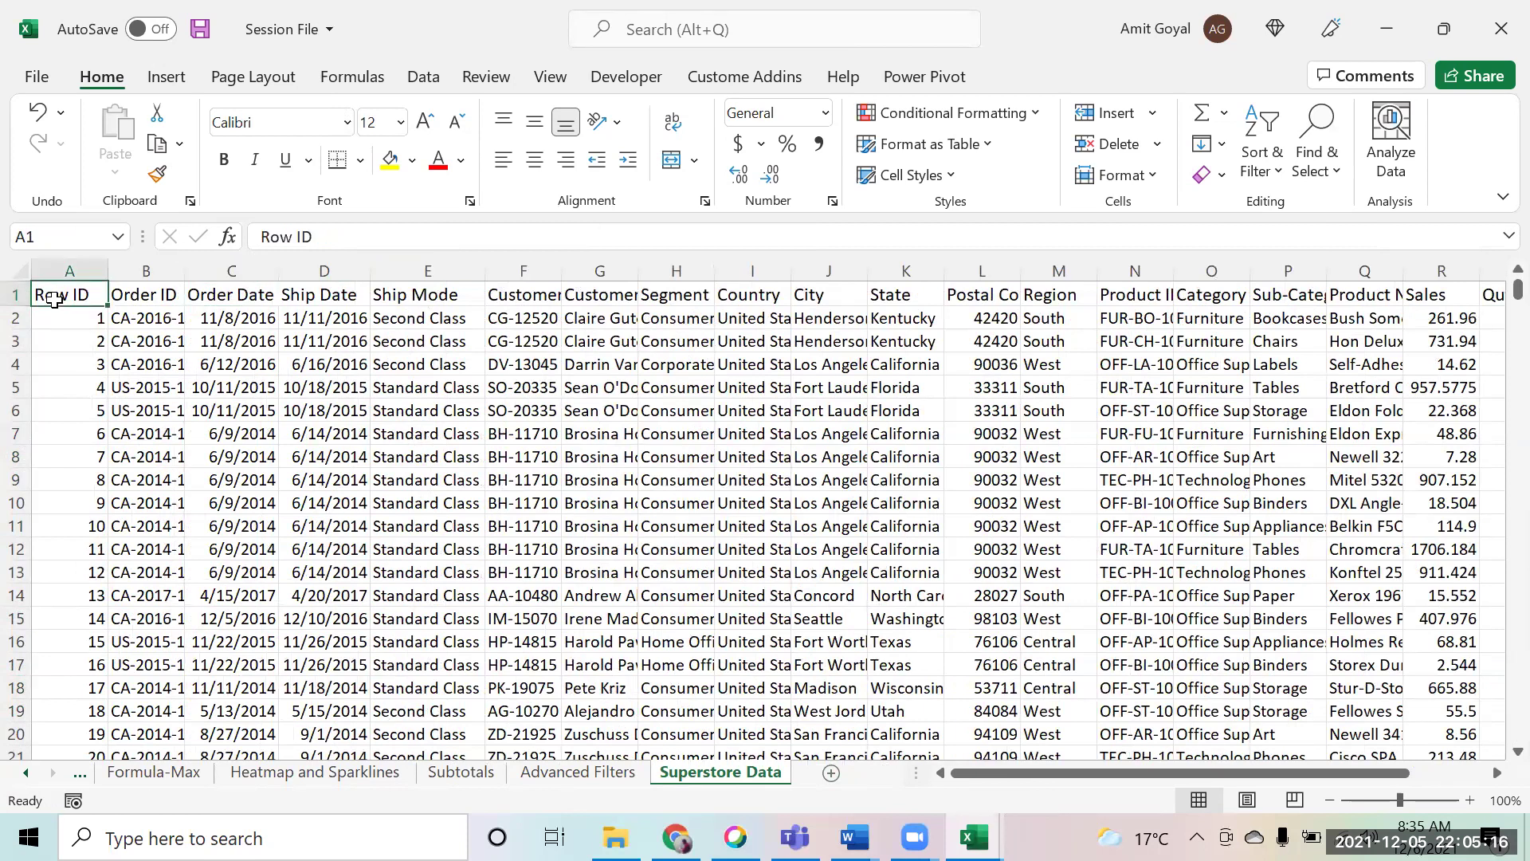
key("ctrl+shift+Right")
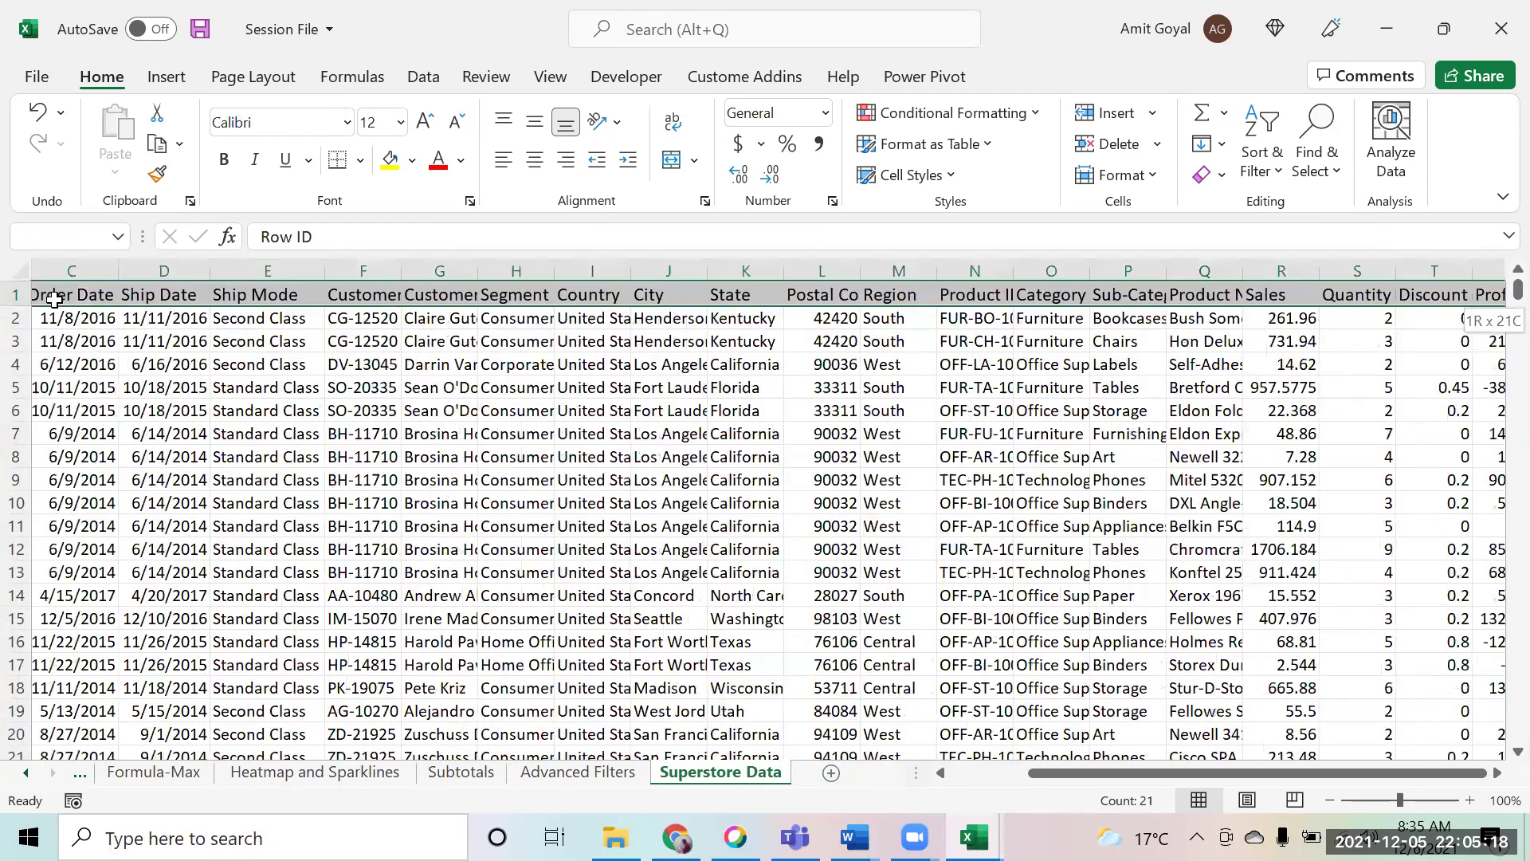
key("ctrl+b")
Enter the labels Count of Orders in W2 and Sum of Sales in W3, beside the data.
key("Right")
key("Right")
key("Right")
key("Right")
key("Right")
key("Right")
key("Right")
key("Right")
key("Right")
key("Right")
key("Right")
key("Right")
key("Right")
key("Right")
key("Right")
key("Right")
key("Right")
key("Right")
key("Right")
key("Right")
key("Right")
key("Right")
key("Right")
key("Right")
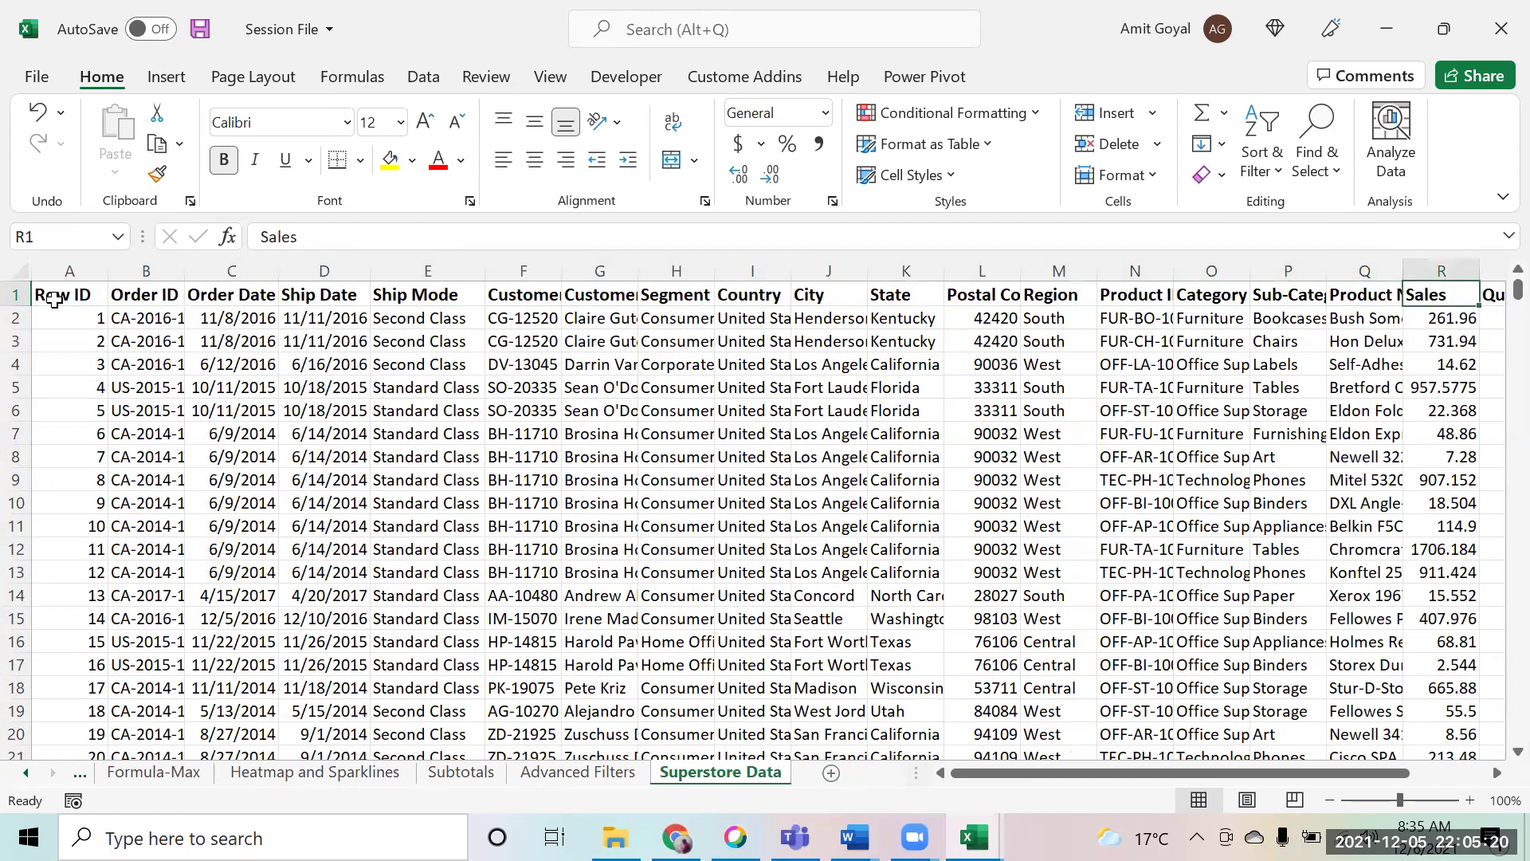
key("Left")
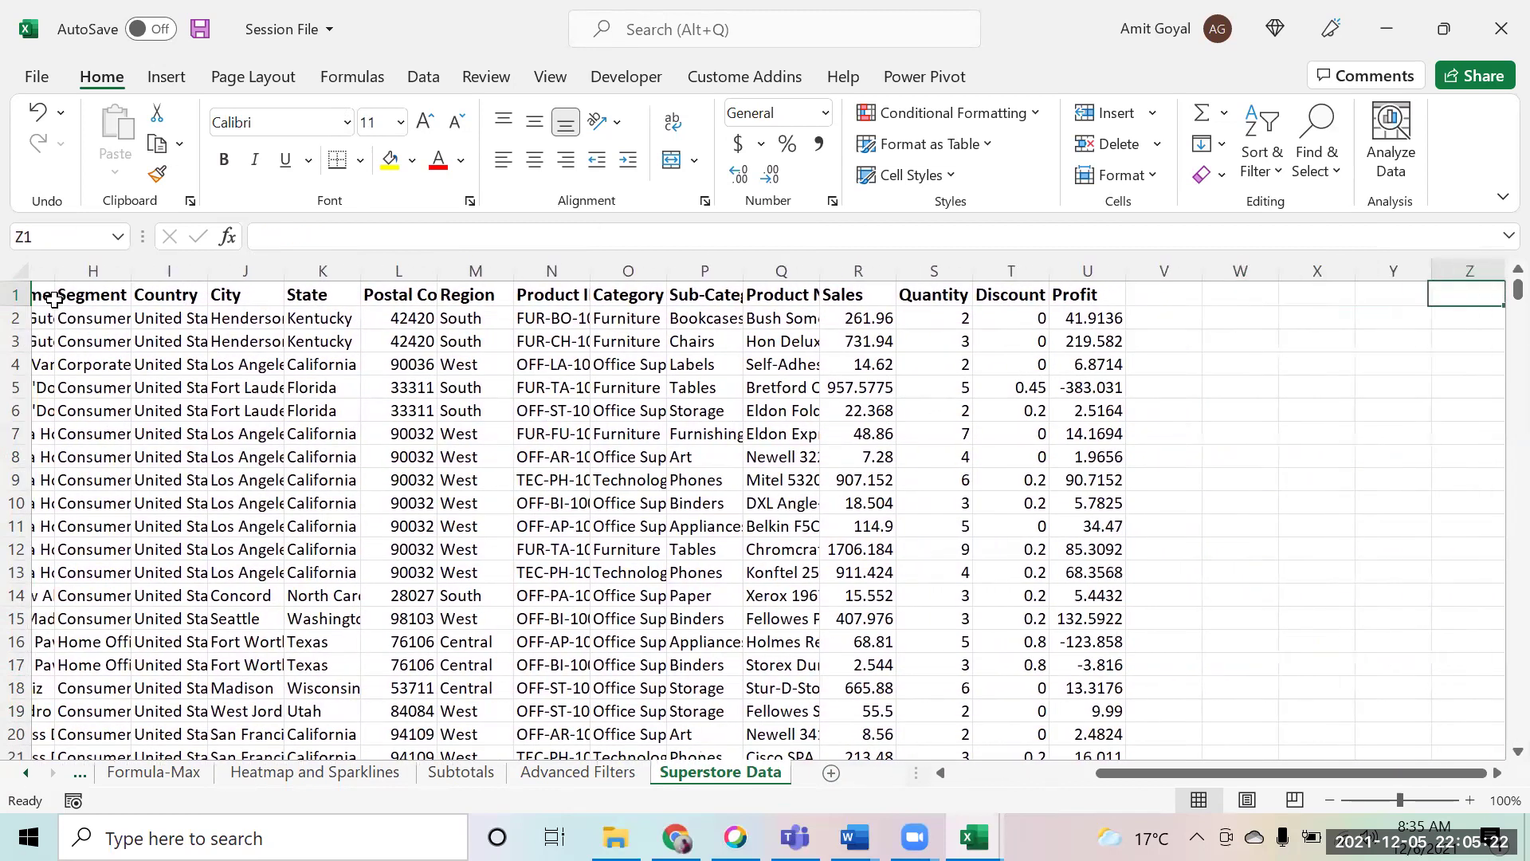
key("Left")
key("Down")
type("Coun")
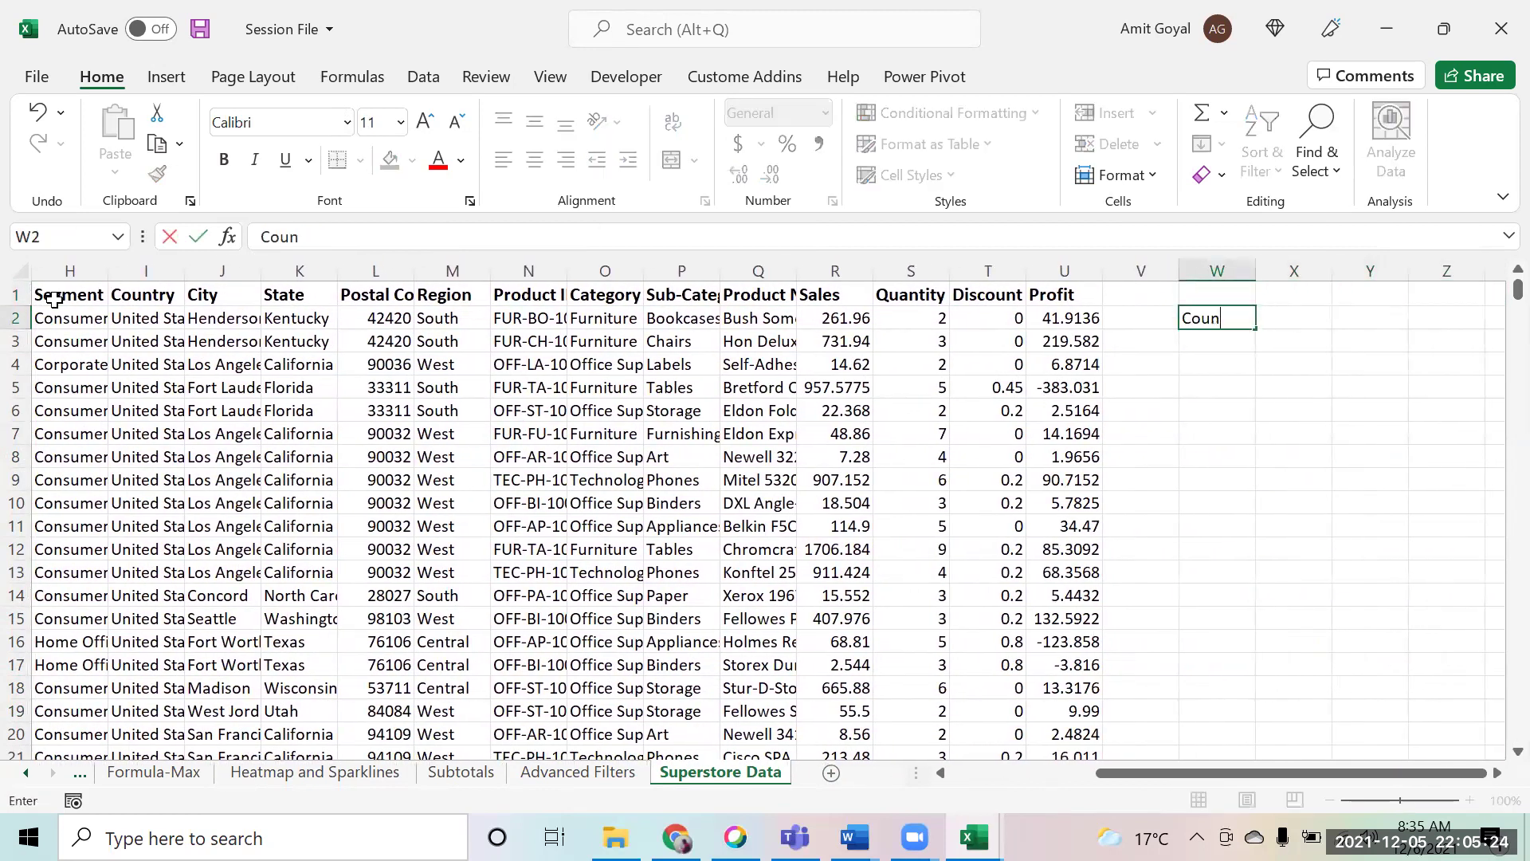
type("t of Orders")
key("Return")
type("Sum of Sales")
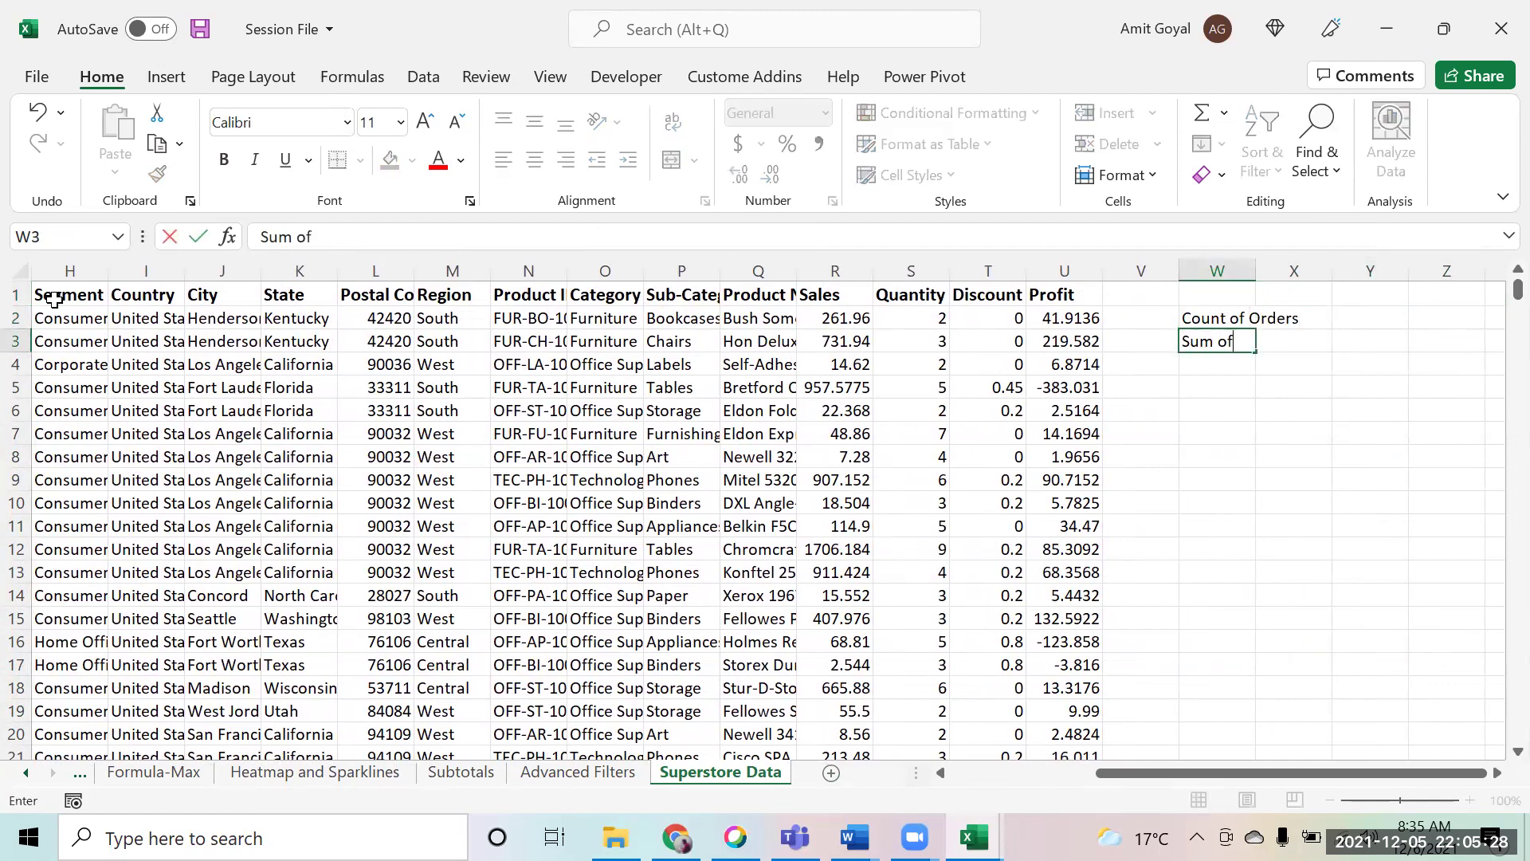
key("Return")
Add the label Average Sales in W4 and autofit column W to its labels.
key("Down")
key("Up")
key("Up")
key("Down")
type("Ave")
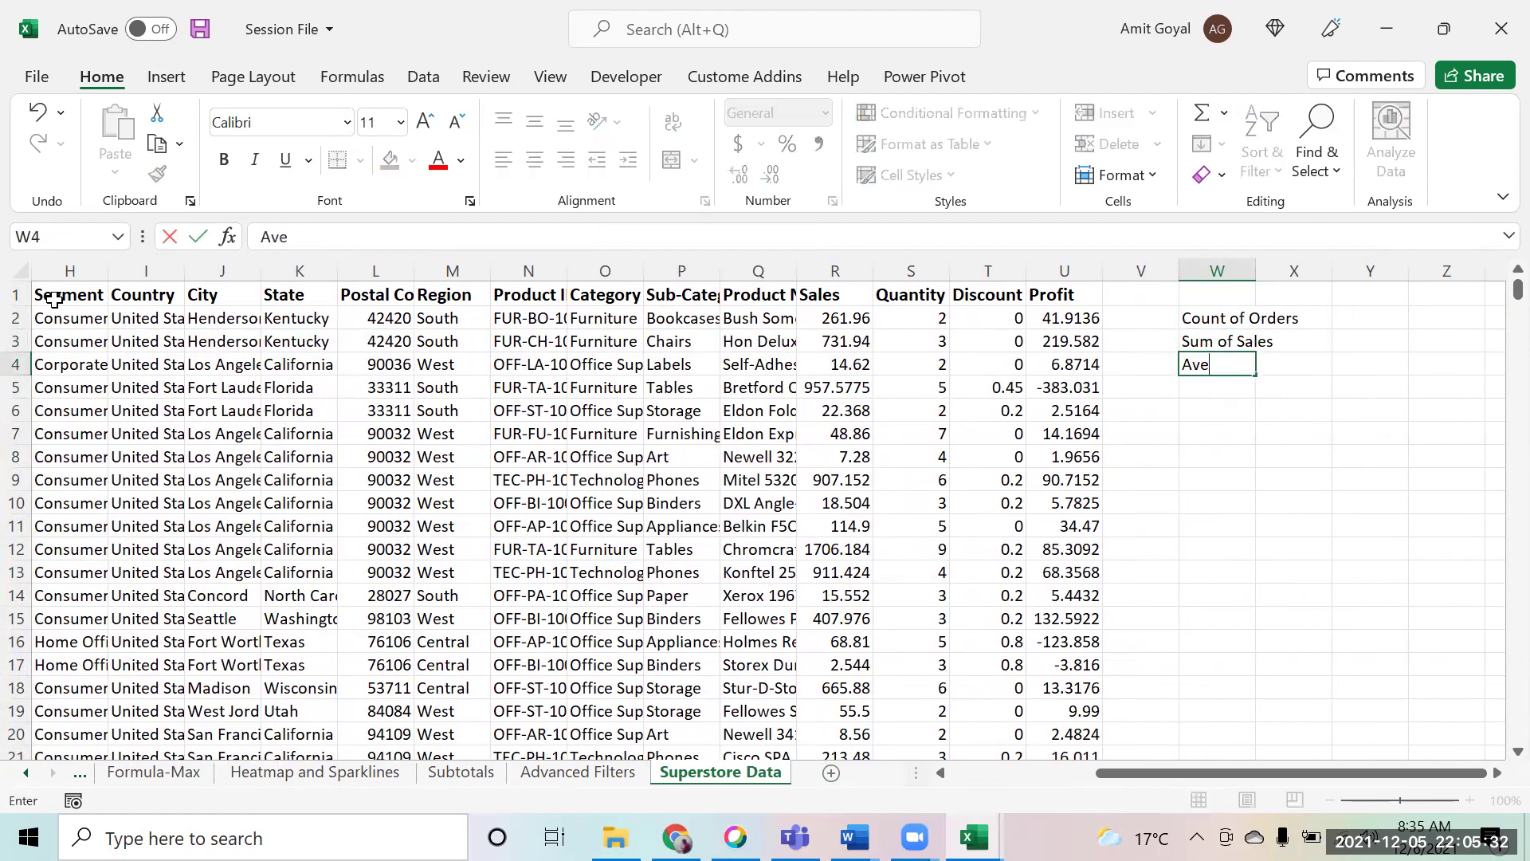
type("rage Sales")
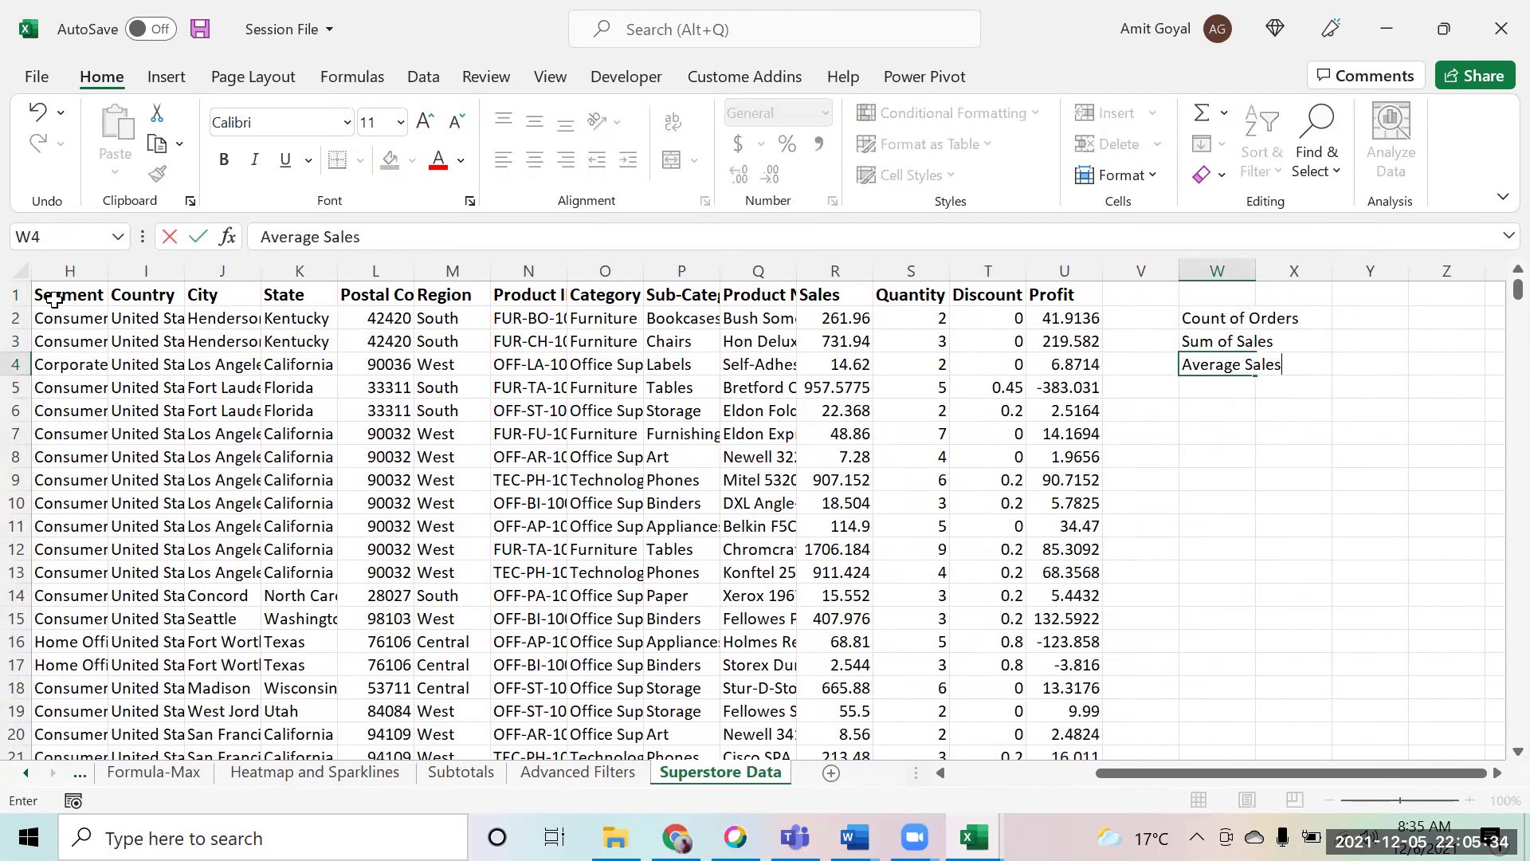
key("Return")
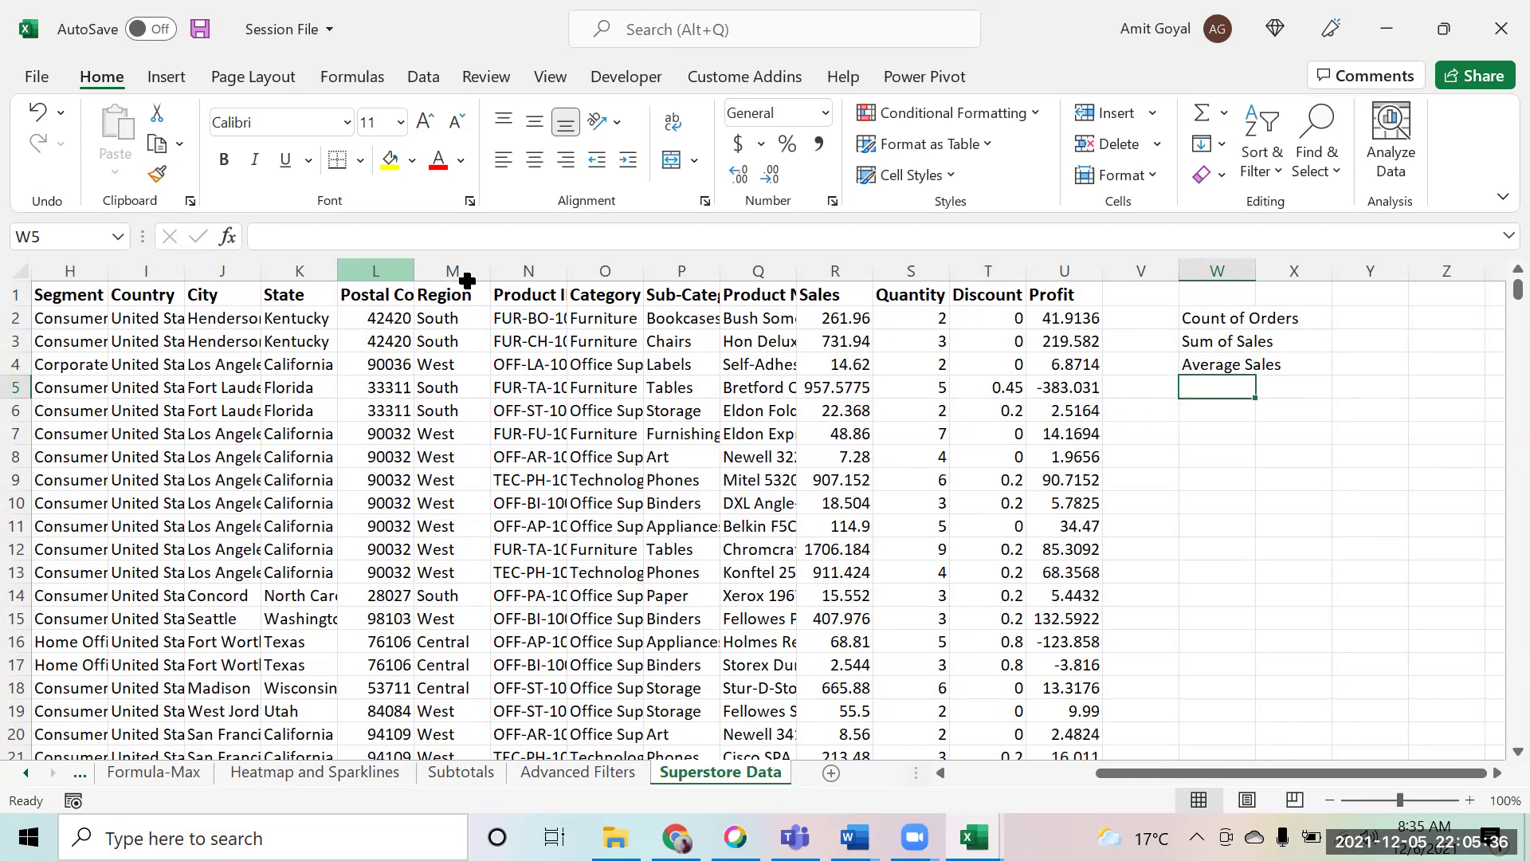
left_click_drag(1256, 271, 1257, 271)
double_click(1257, 271)
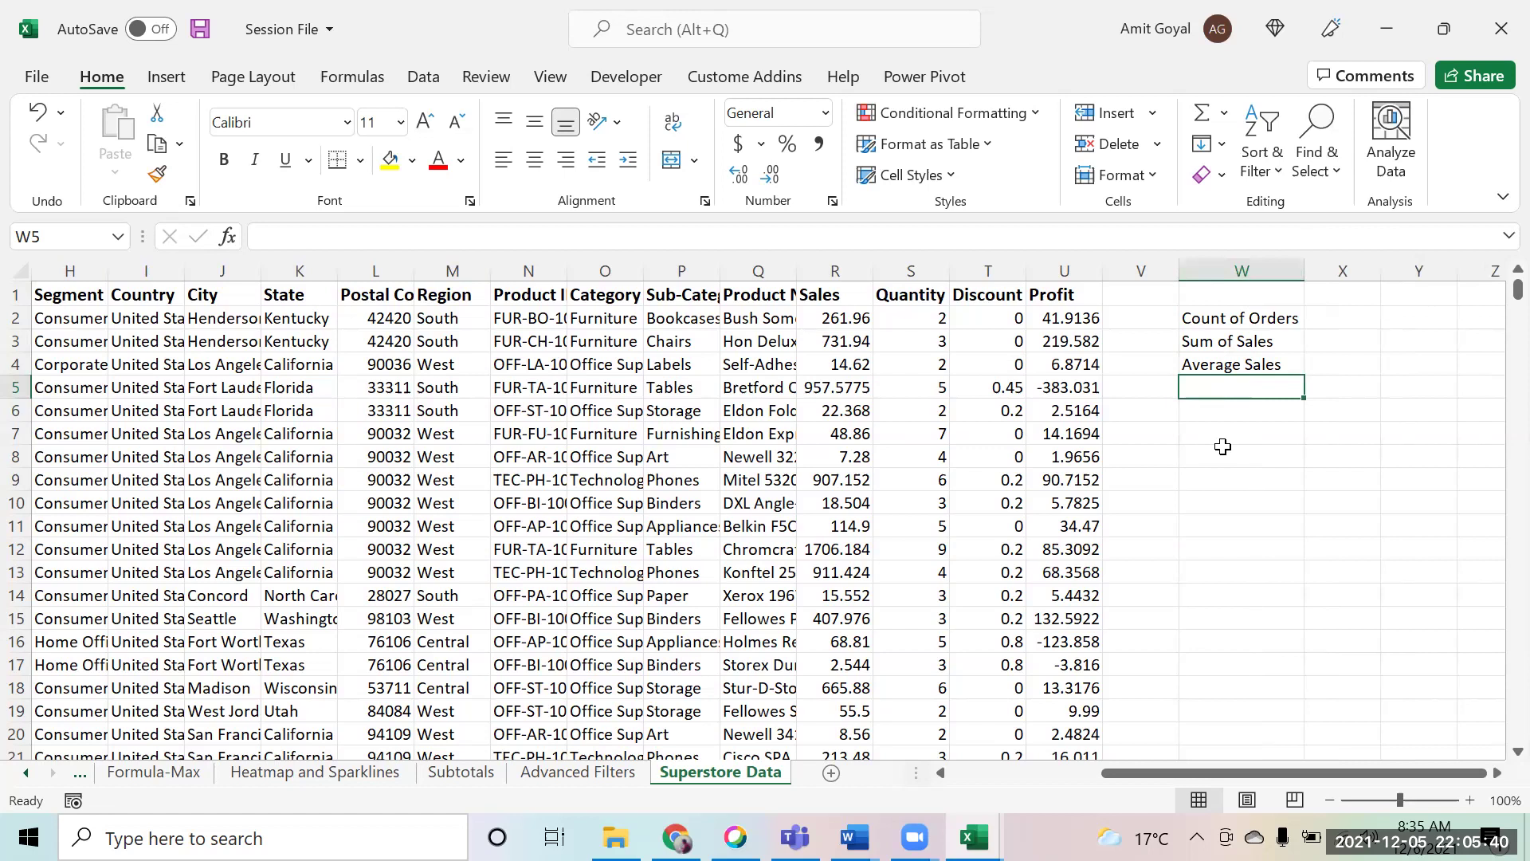
Insert three blank columns before column V, between Profit and the summary labels.
left_click(1151, 270)
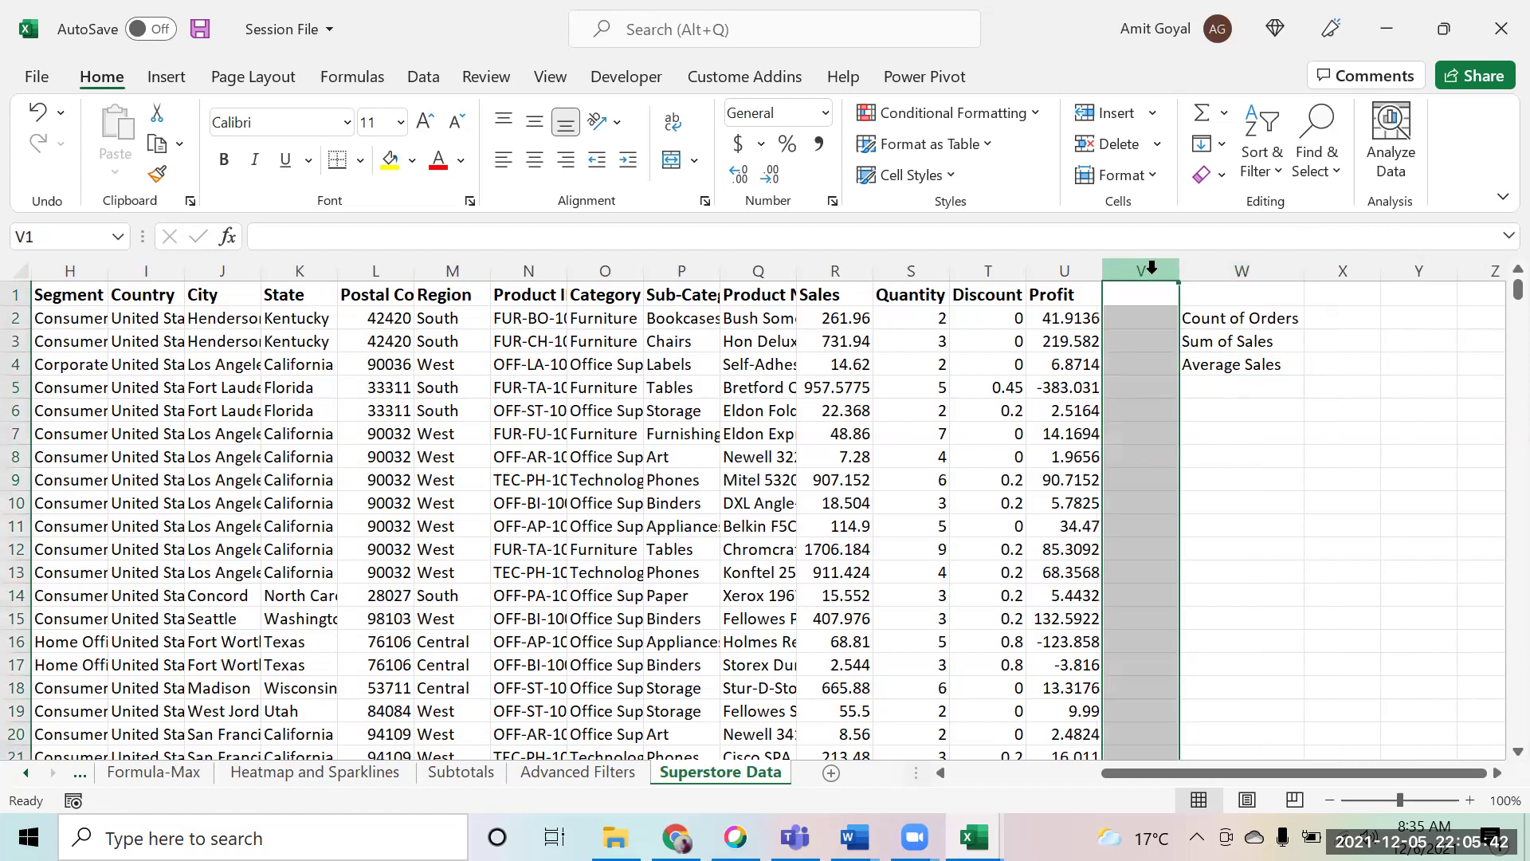
key("ctrl+plus")
key("ctrl+plus")
key("ctrl+plus")
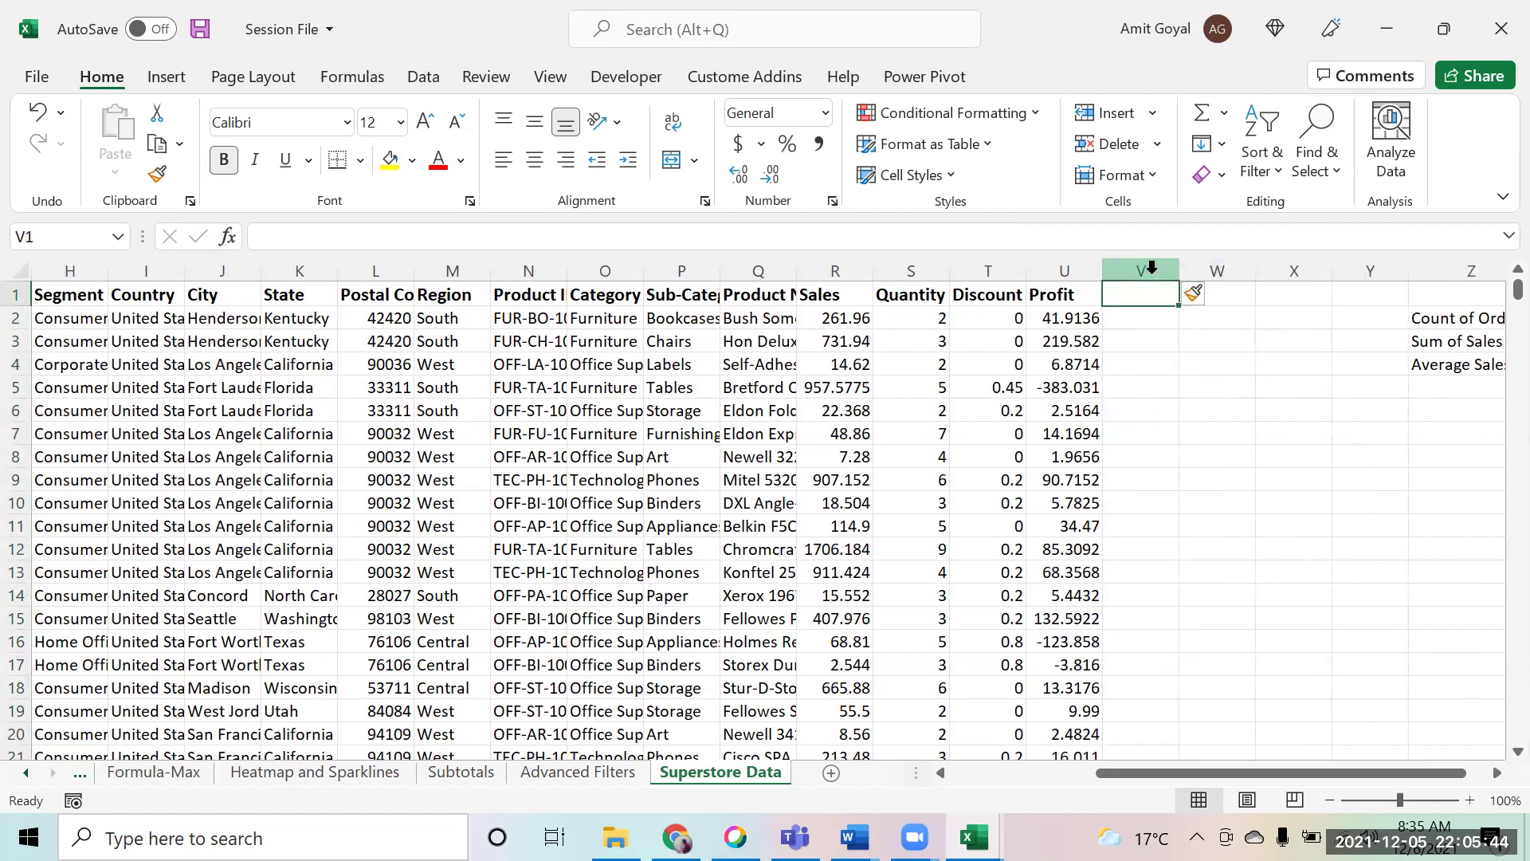
Enter the headers Year in V1 and Month in W1.
type("Year")
key("Right")
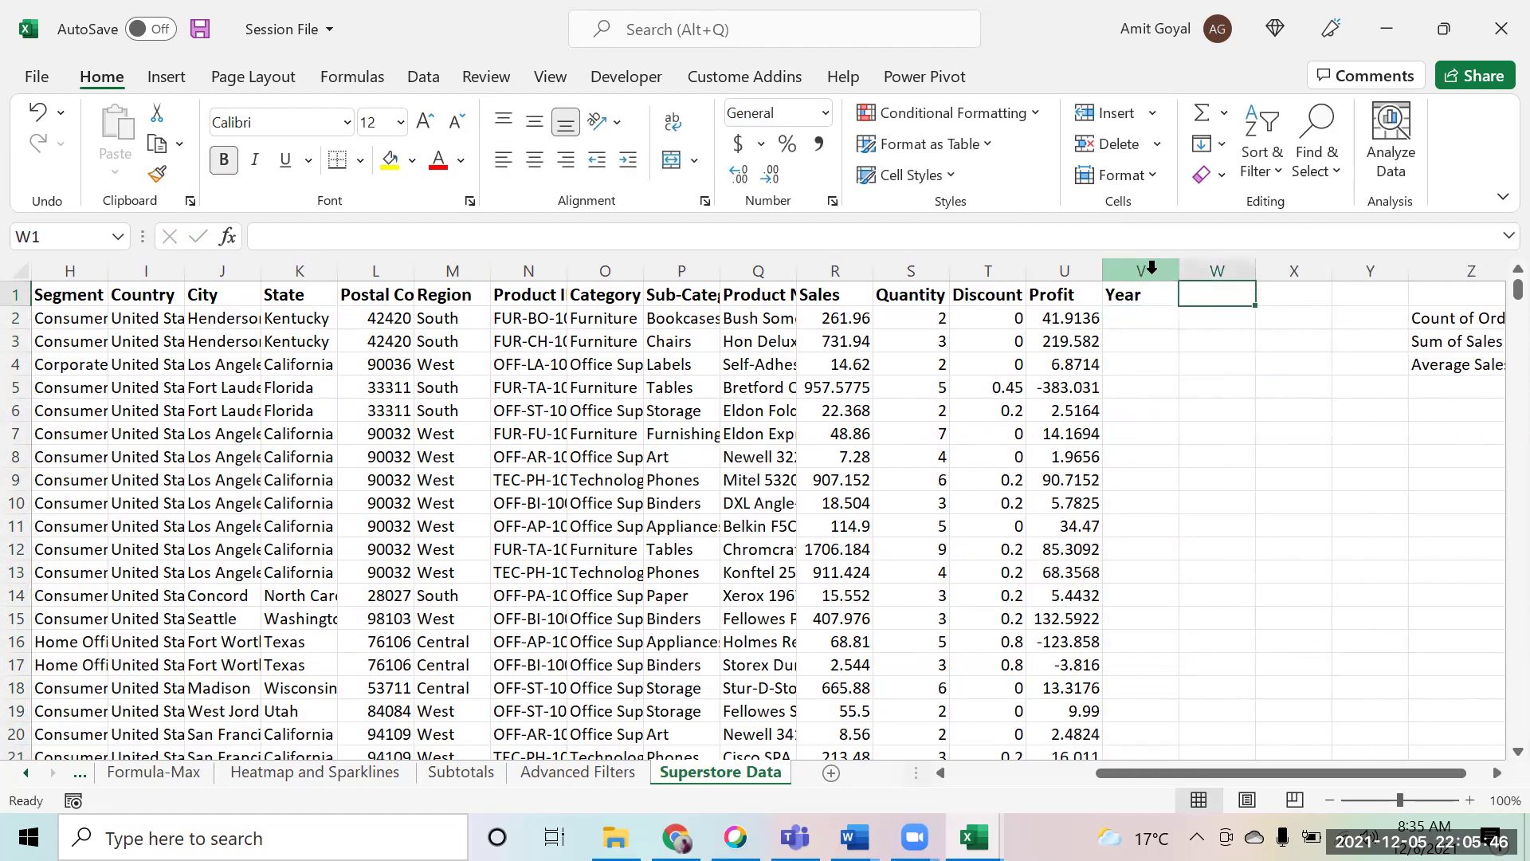
type("Month \\")
key("BackSpace")
key("Return")
key("Up")
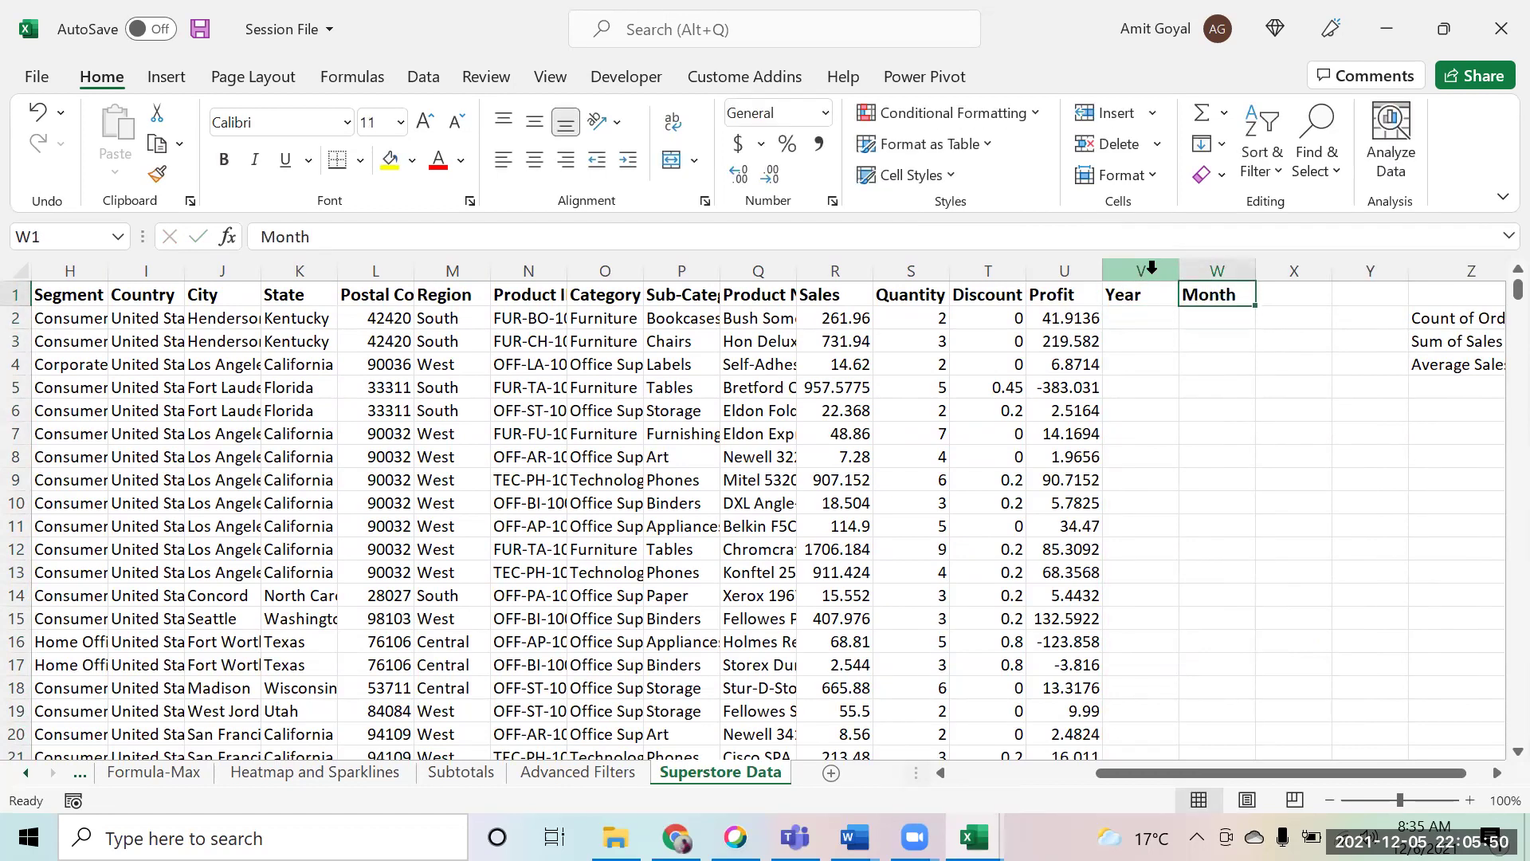
Enter the header Difference in Days of Order Date and Ship Date in X1 and autofit column X.
key("Right")
type("Differen")
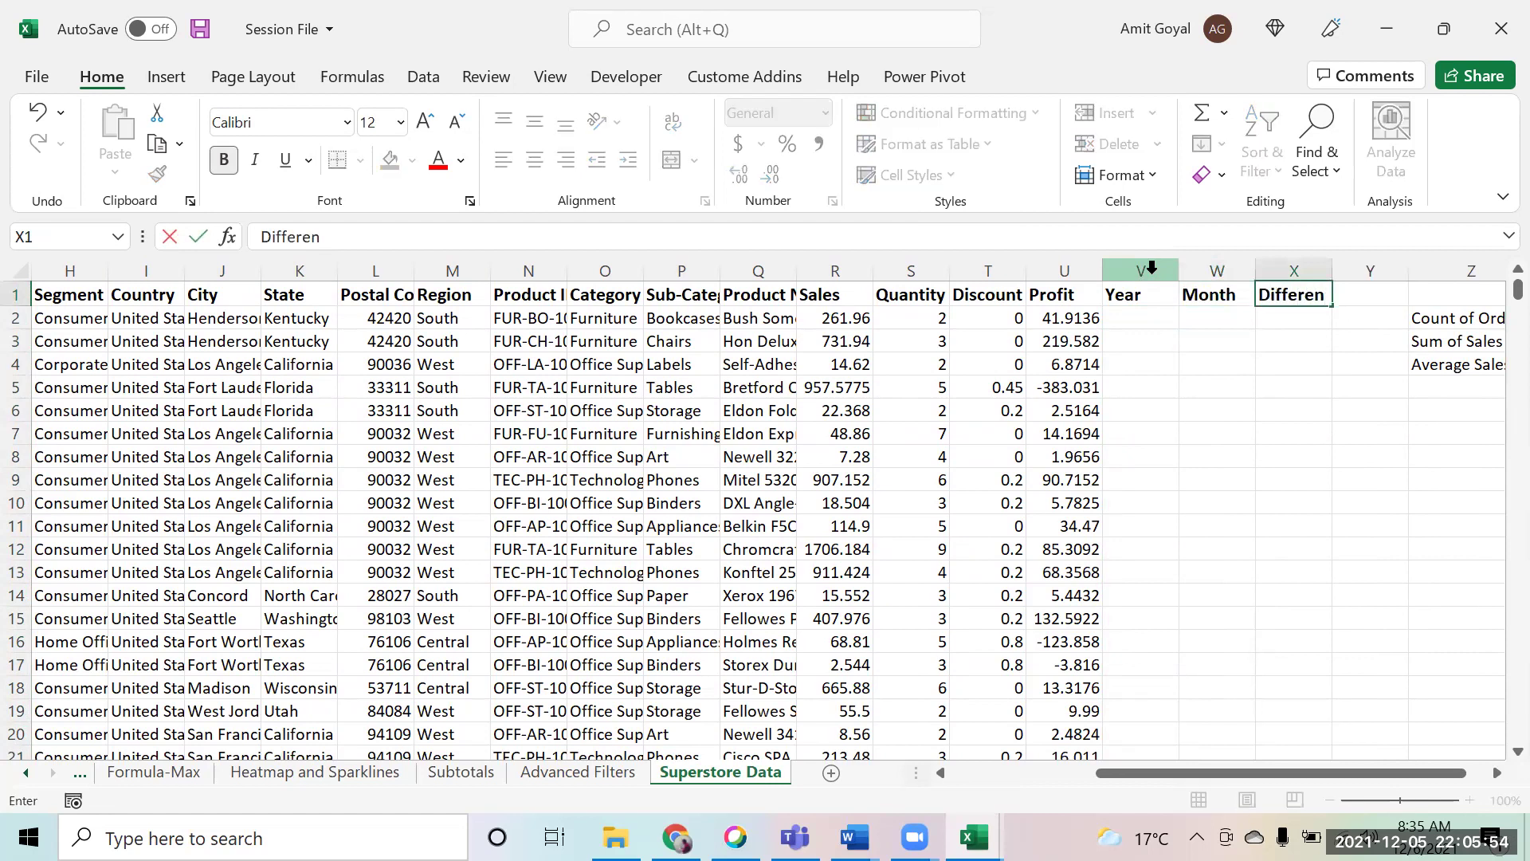
type("ce in Days of Order D")
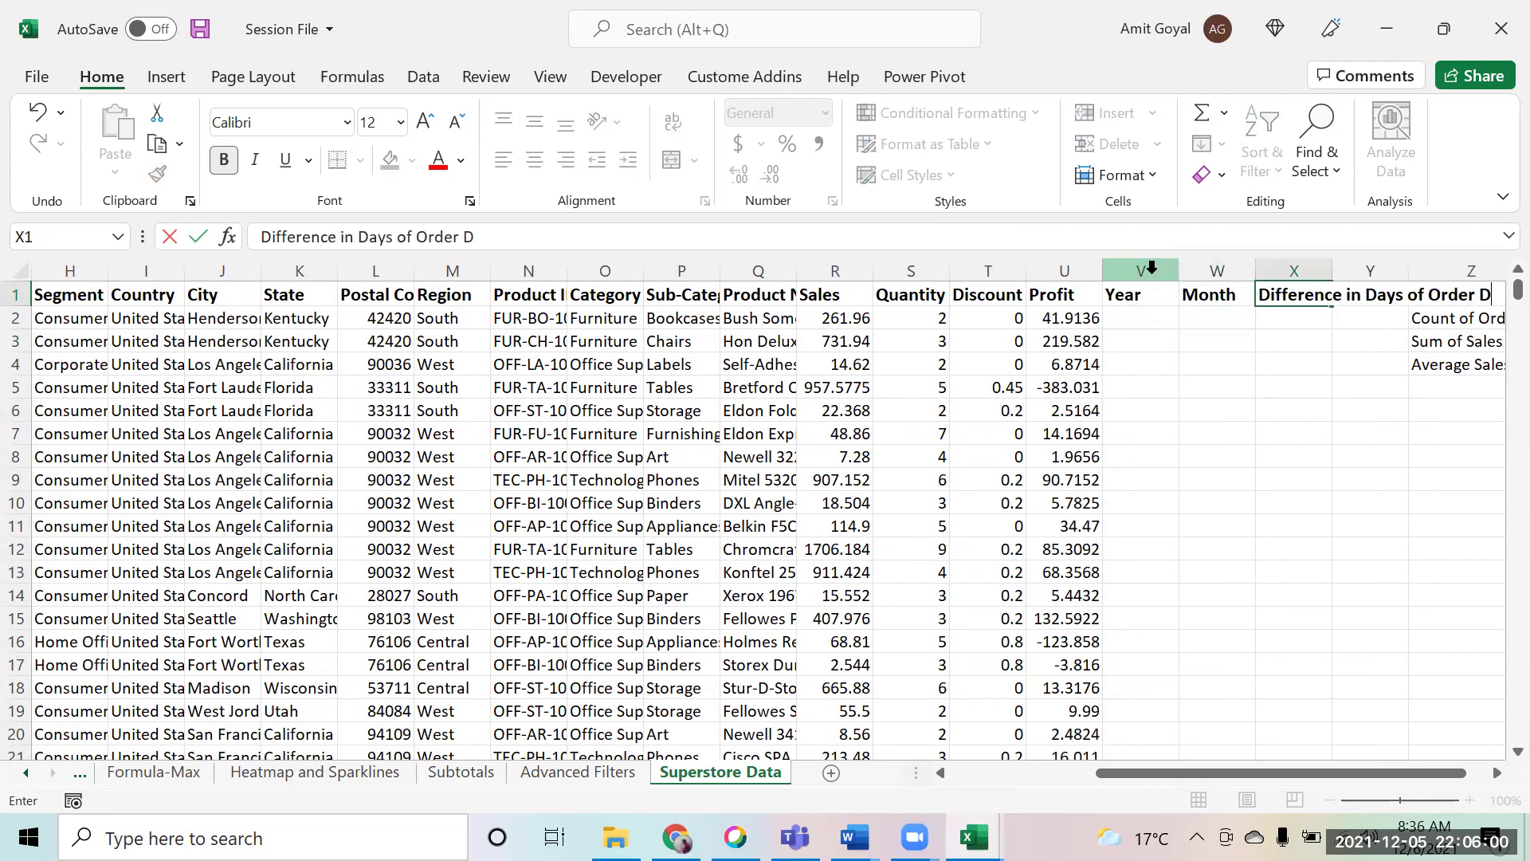
type("ata and")
key("BackSpace")
key("BackSpace")
key("BackSpace")
key("BackSpace")
key("BackSpace")
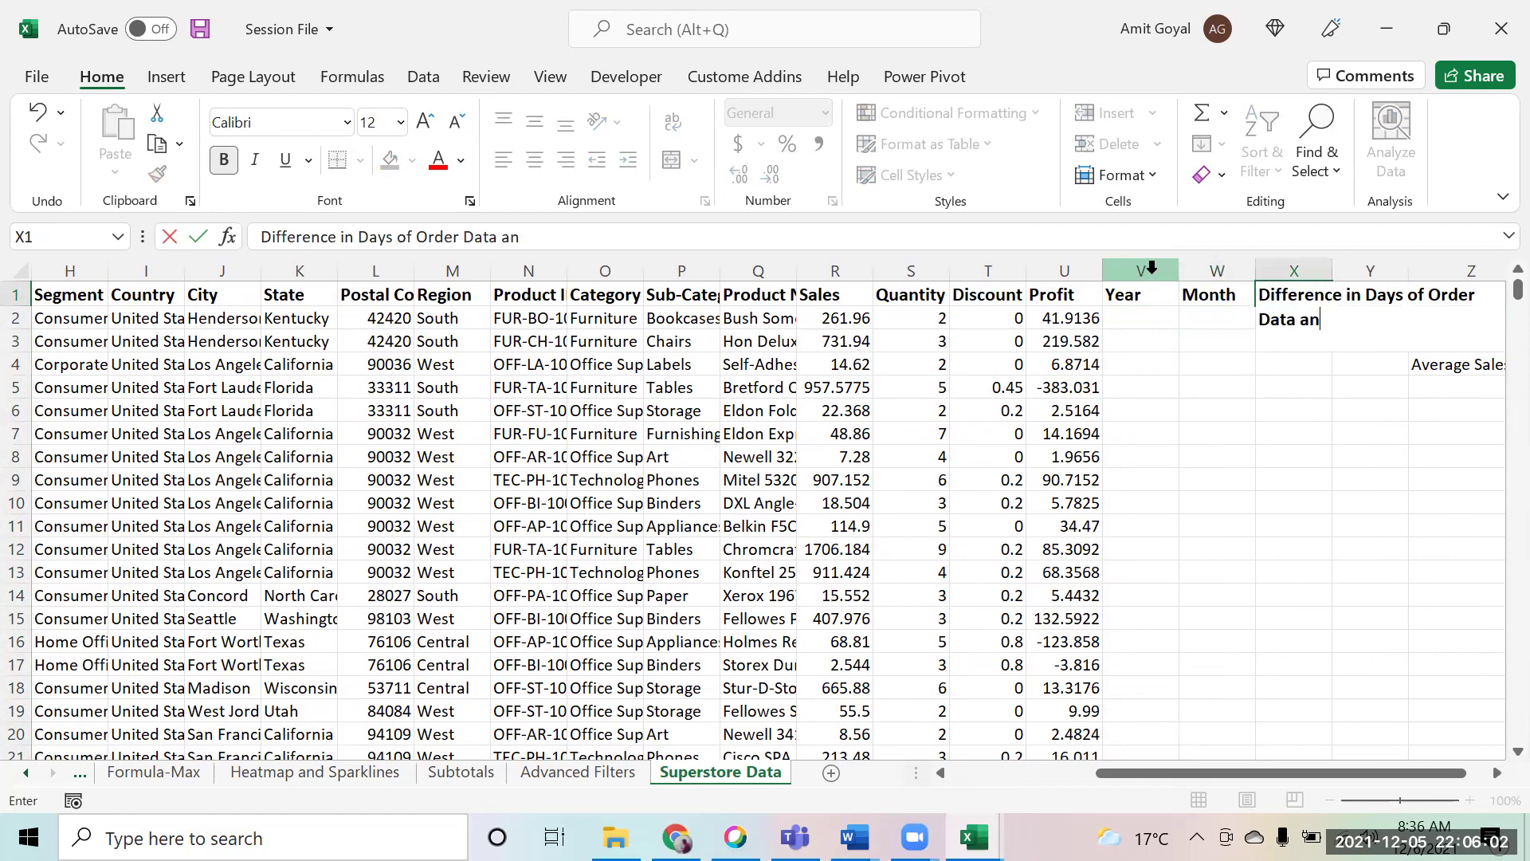
type("e and Ship Date")
key("Return")
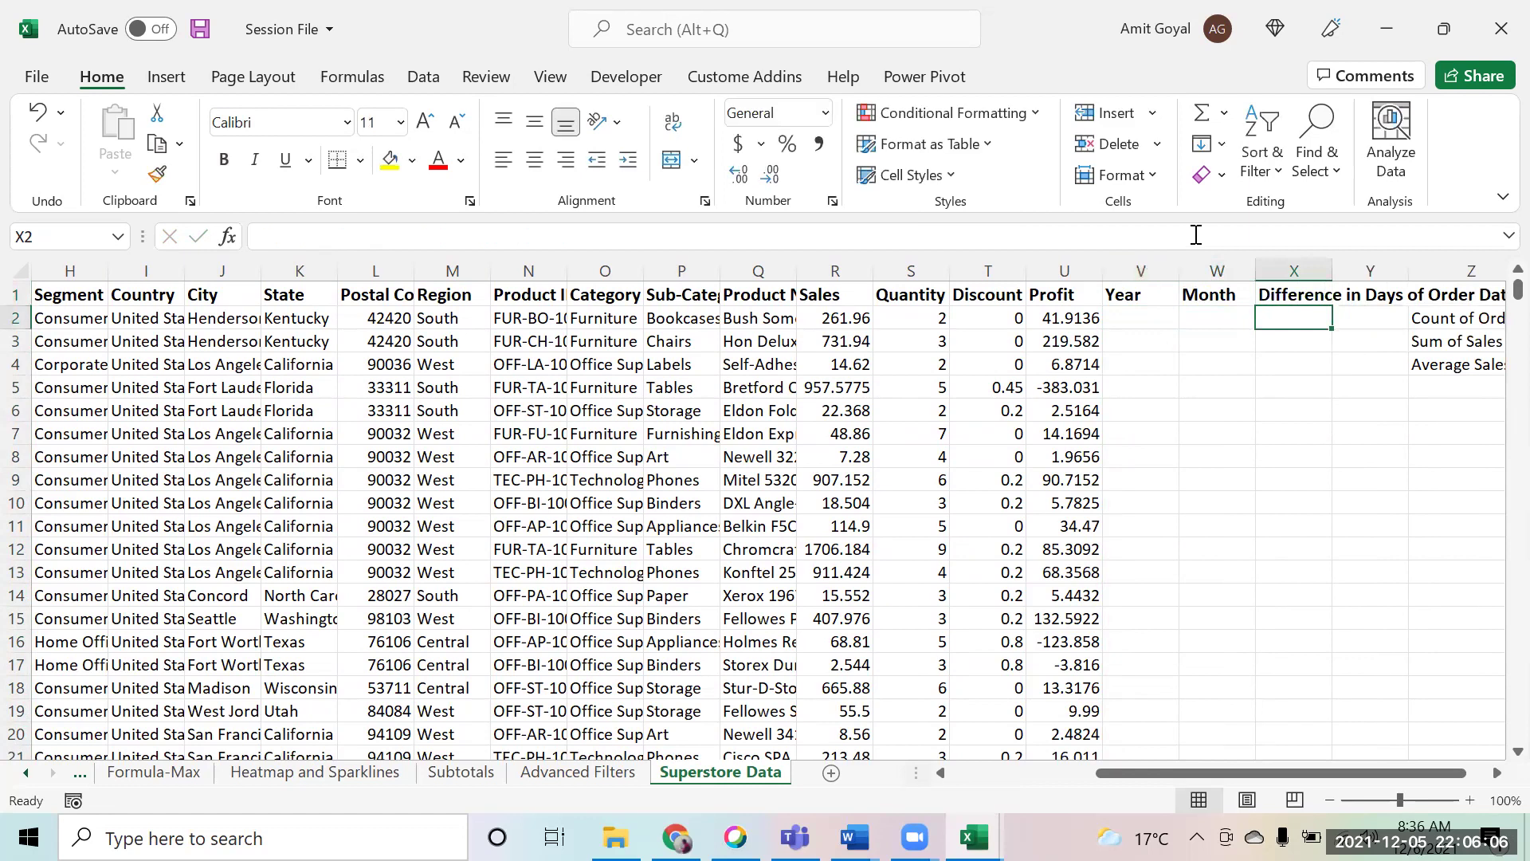
double_click(1332, 312)
key("Right")
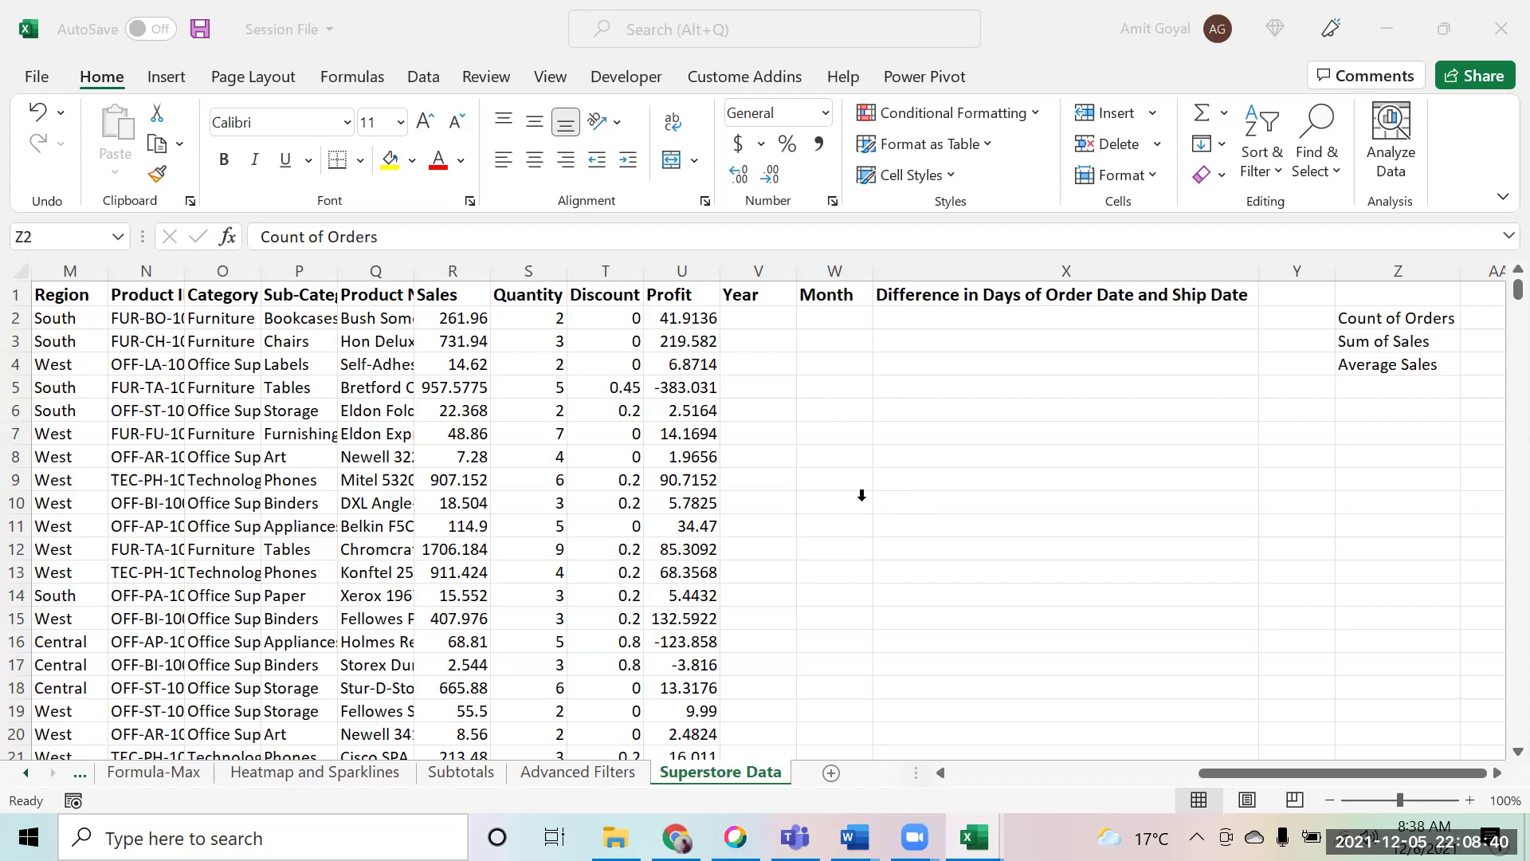
left_click(581, 257)
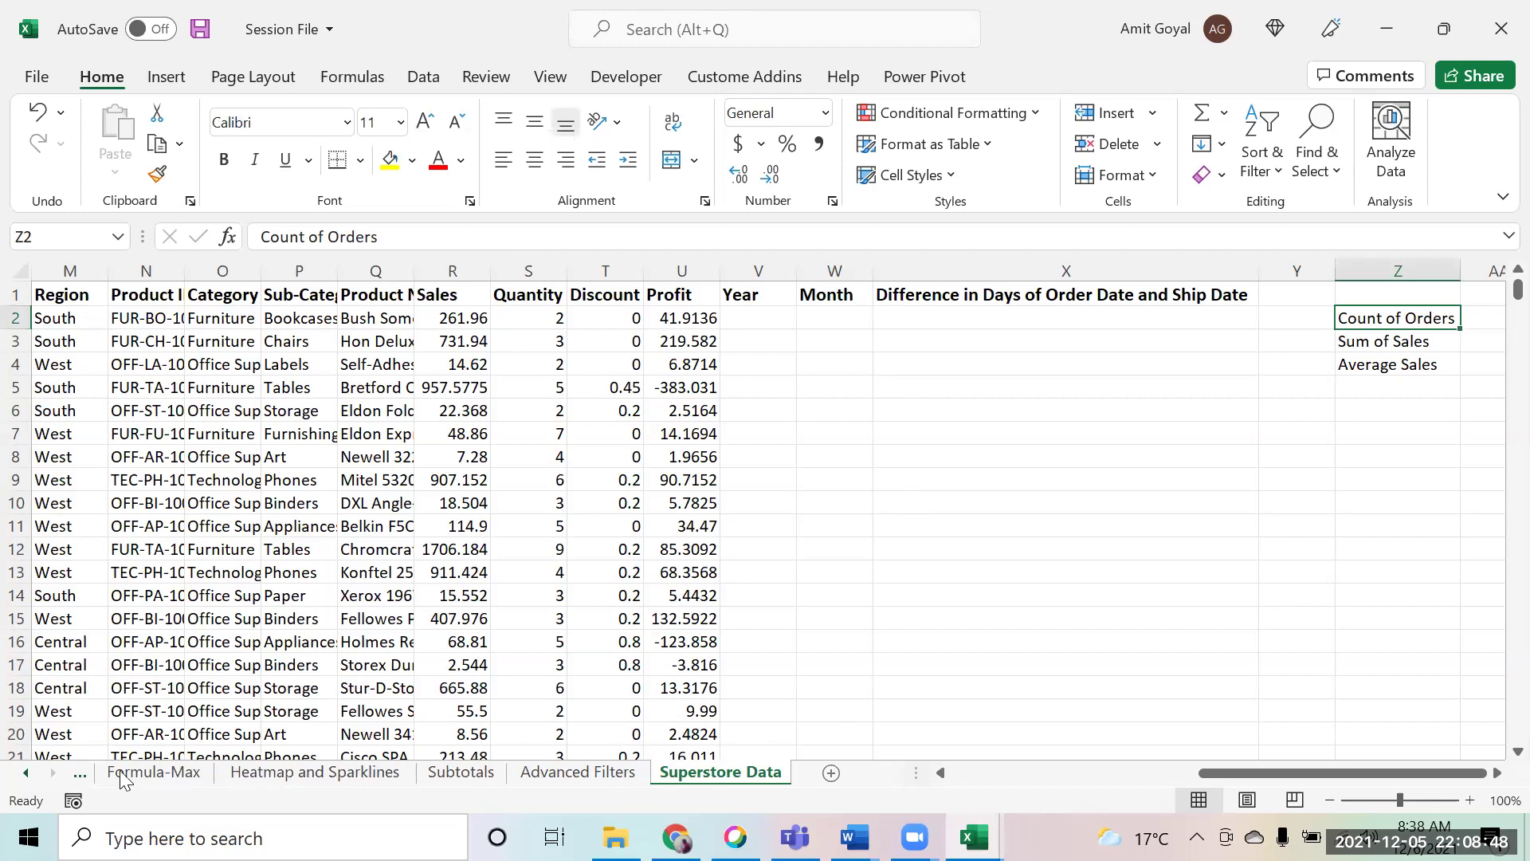
left_click(25, 774)
left_click(25, 774)
left_click(25, 775)
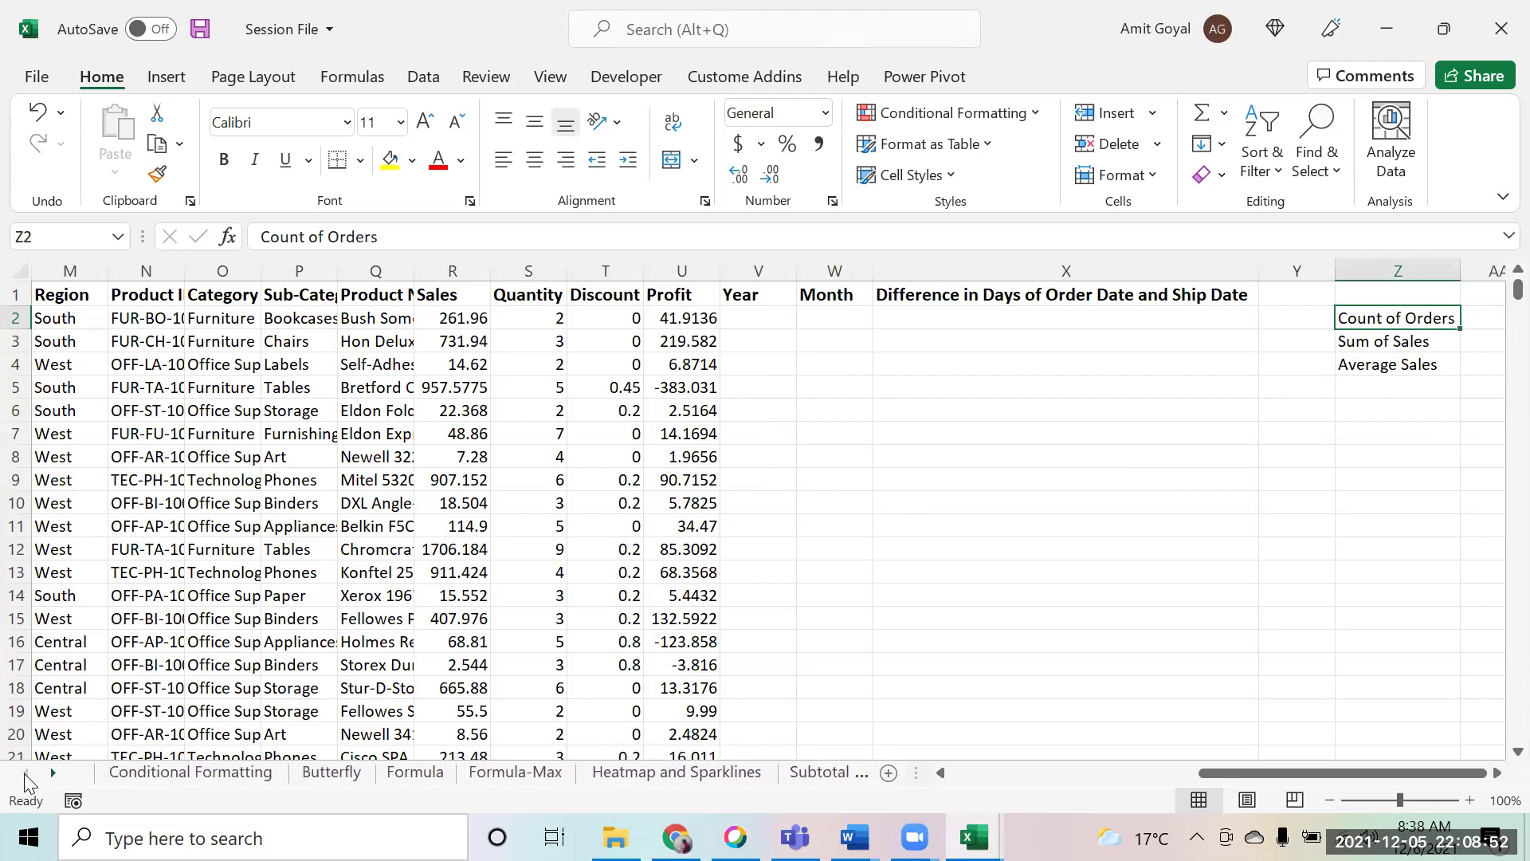
left_click(54, 773)
left_click(54, 773)
left_click(53, 773)
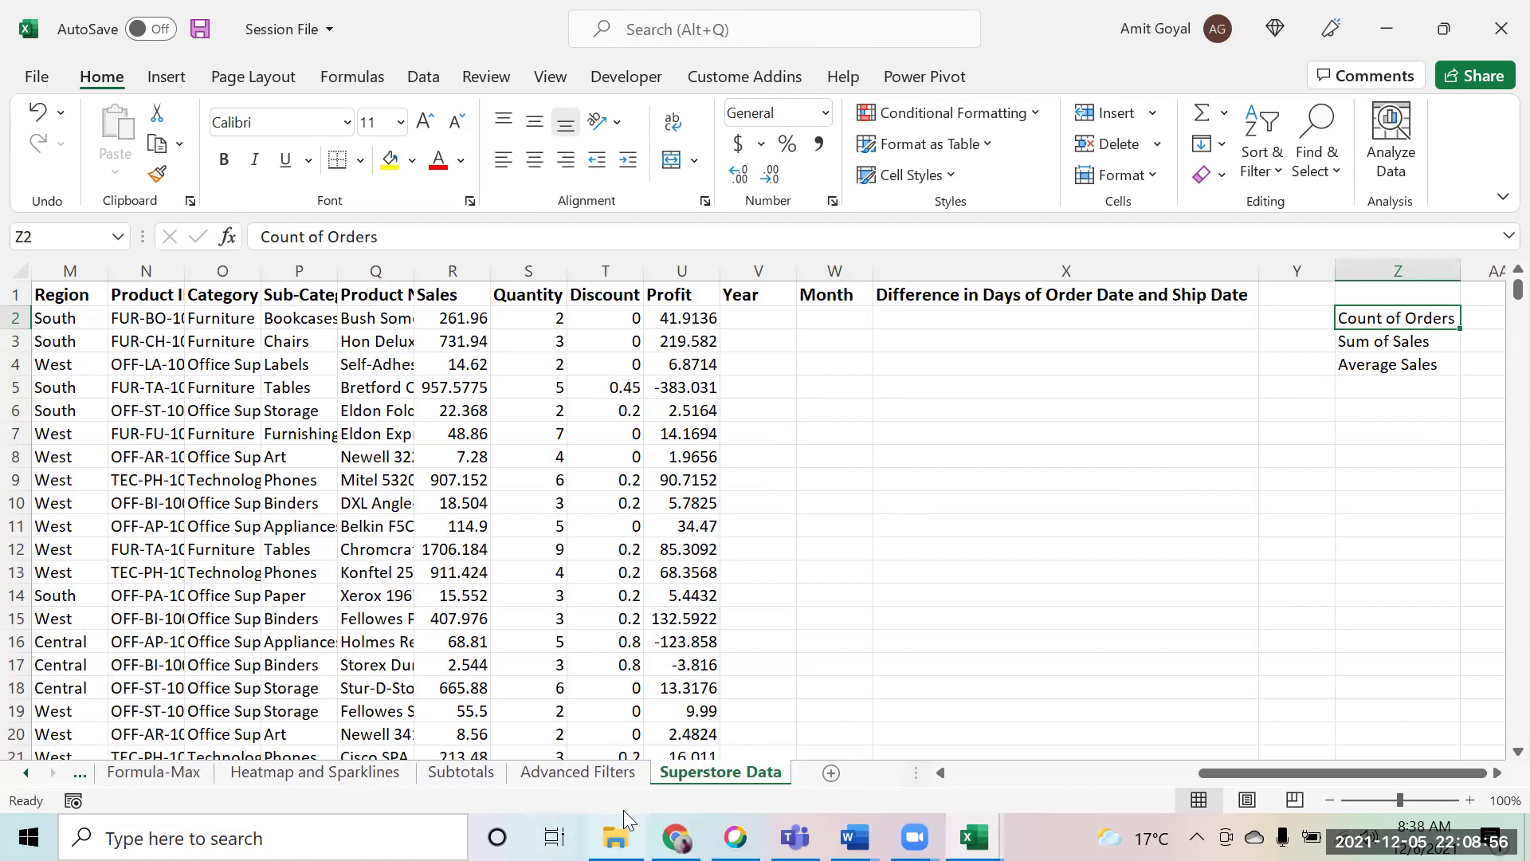
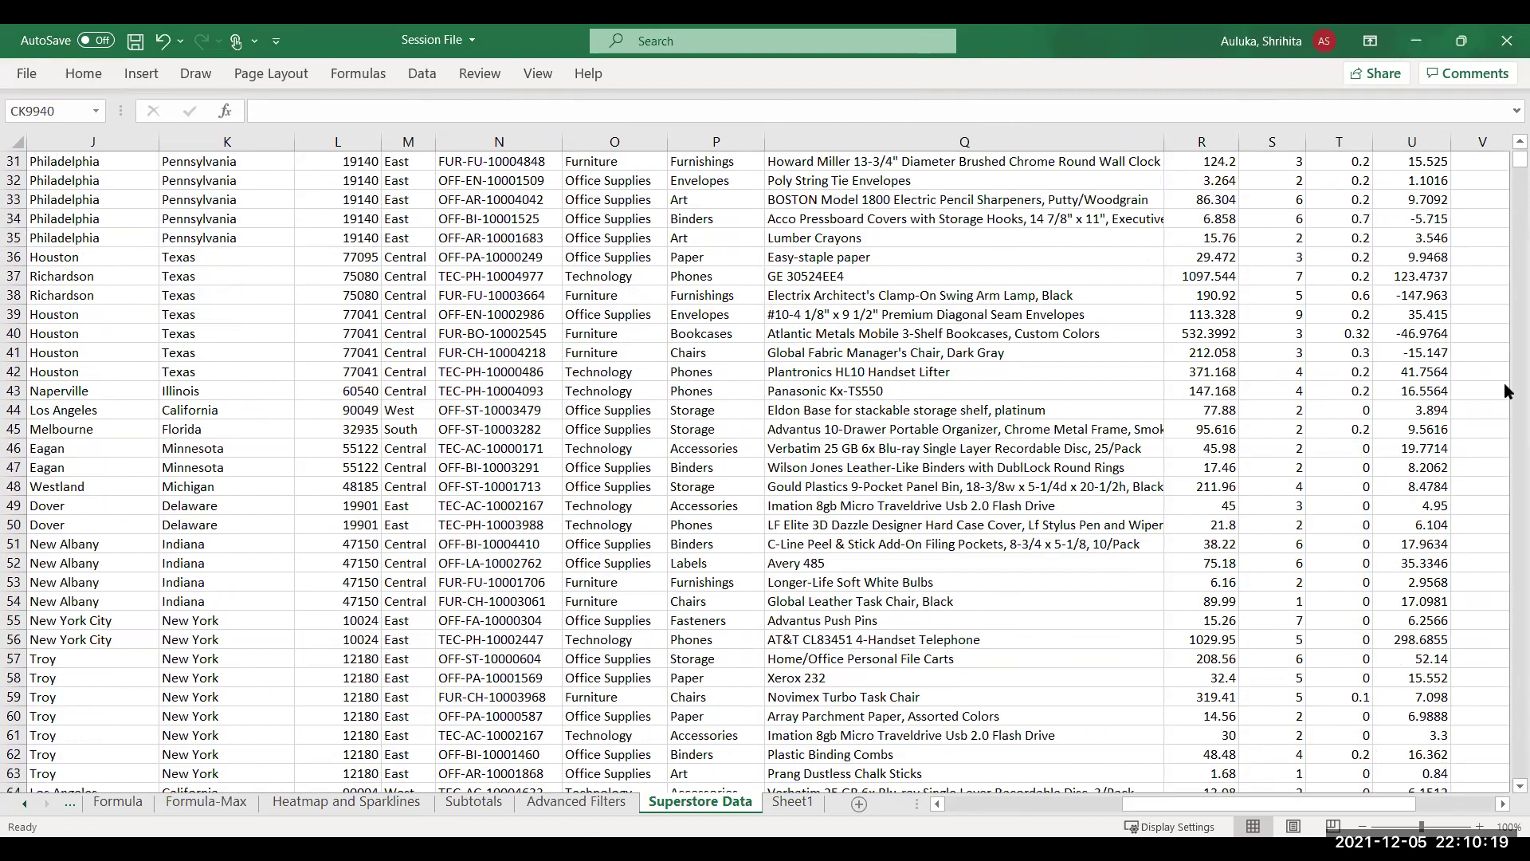
scroll(1508, 374, "down", 11)
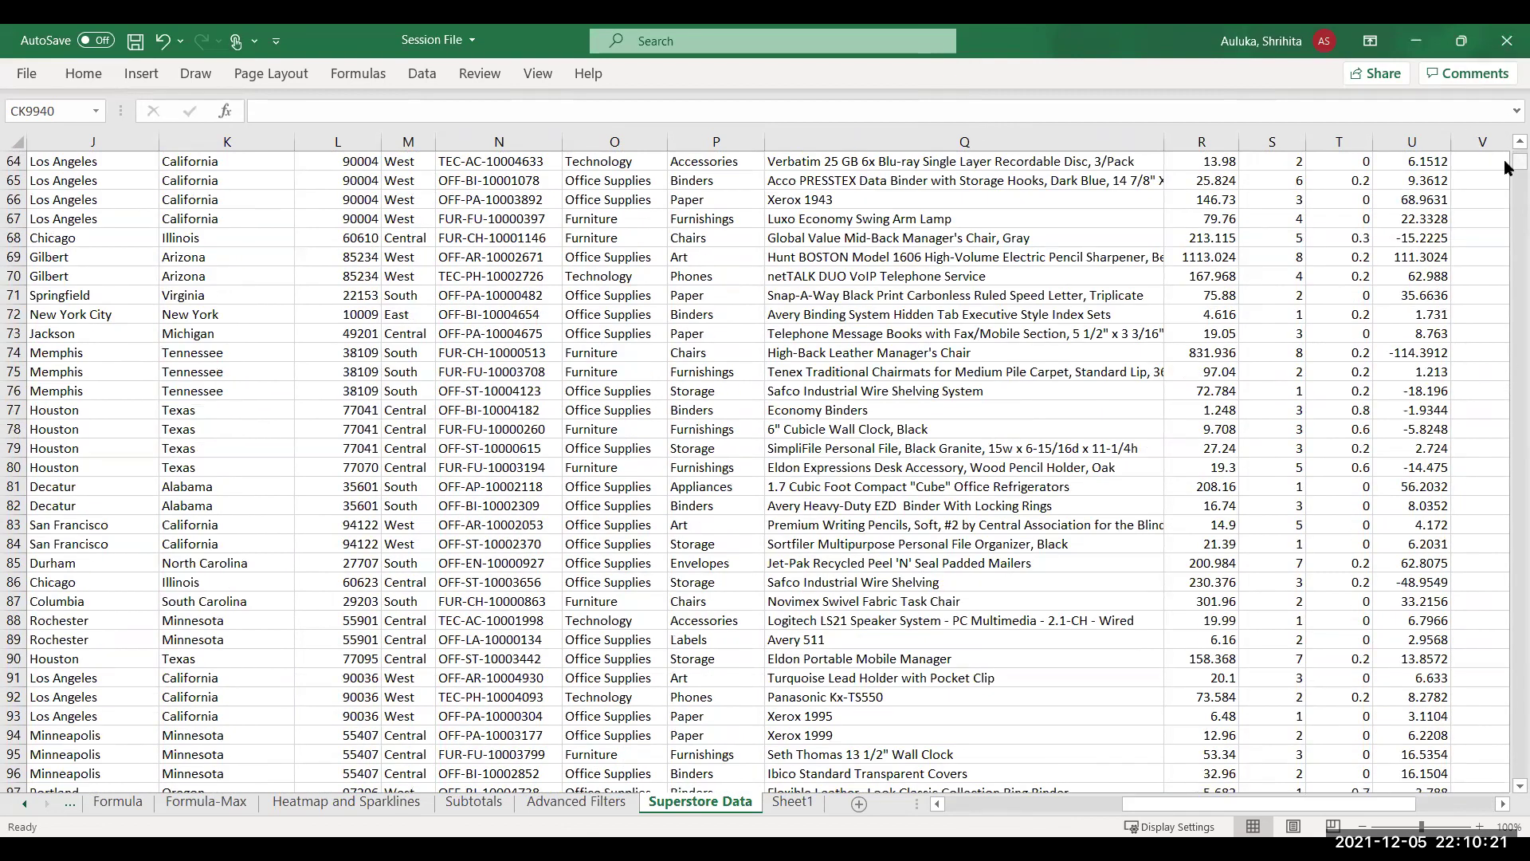
scroll(1507, 167, "down", 1)
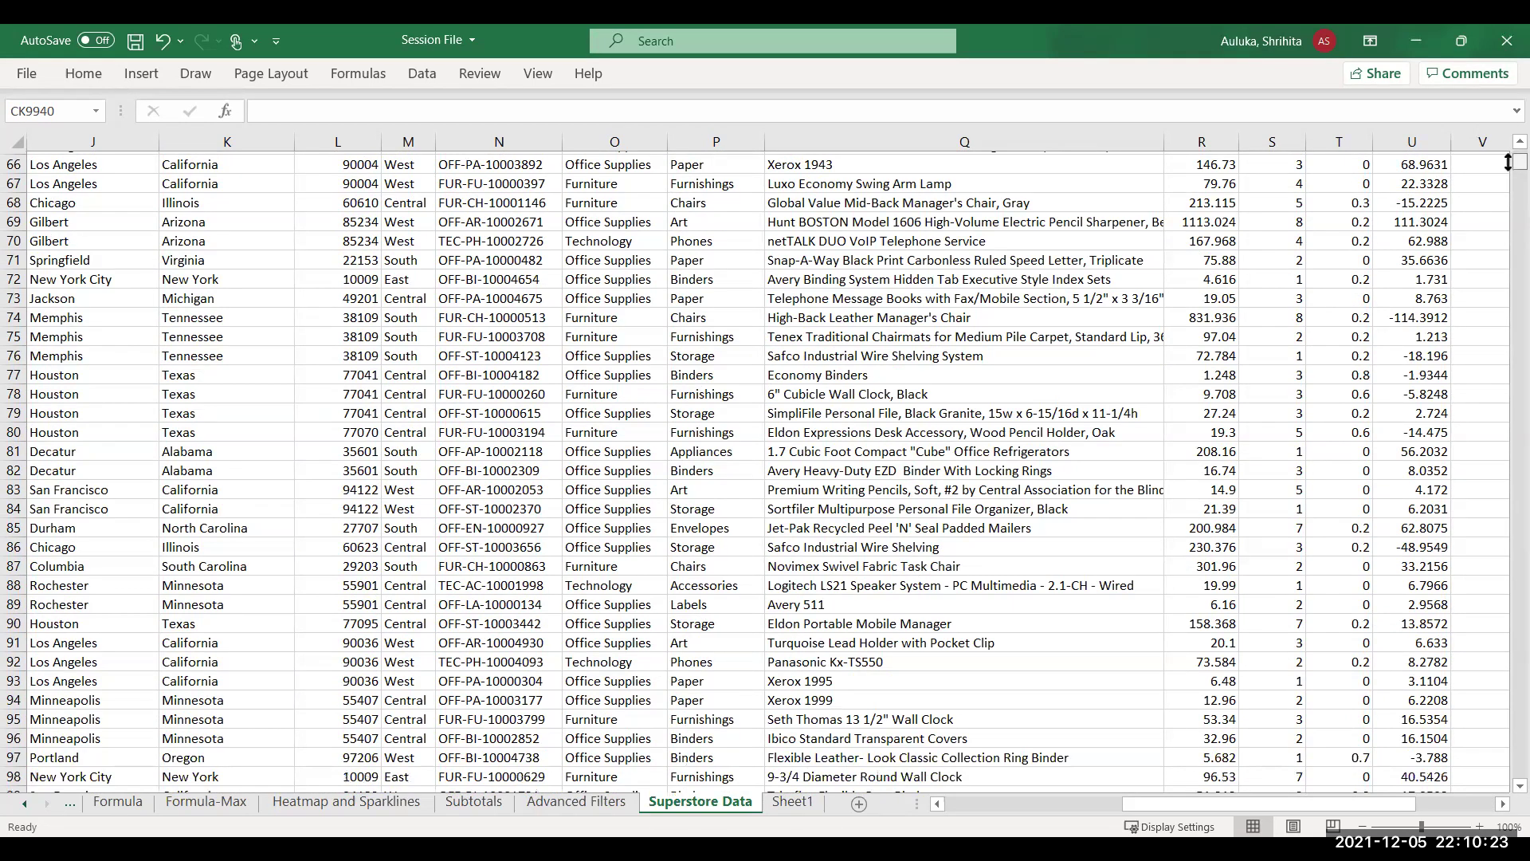
scroll(1507, 144, "up", 1)
scroll(1507, 144, "up", 8)
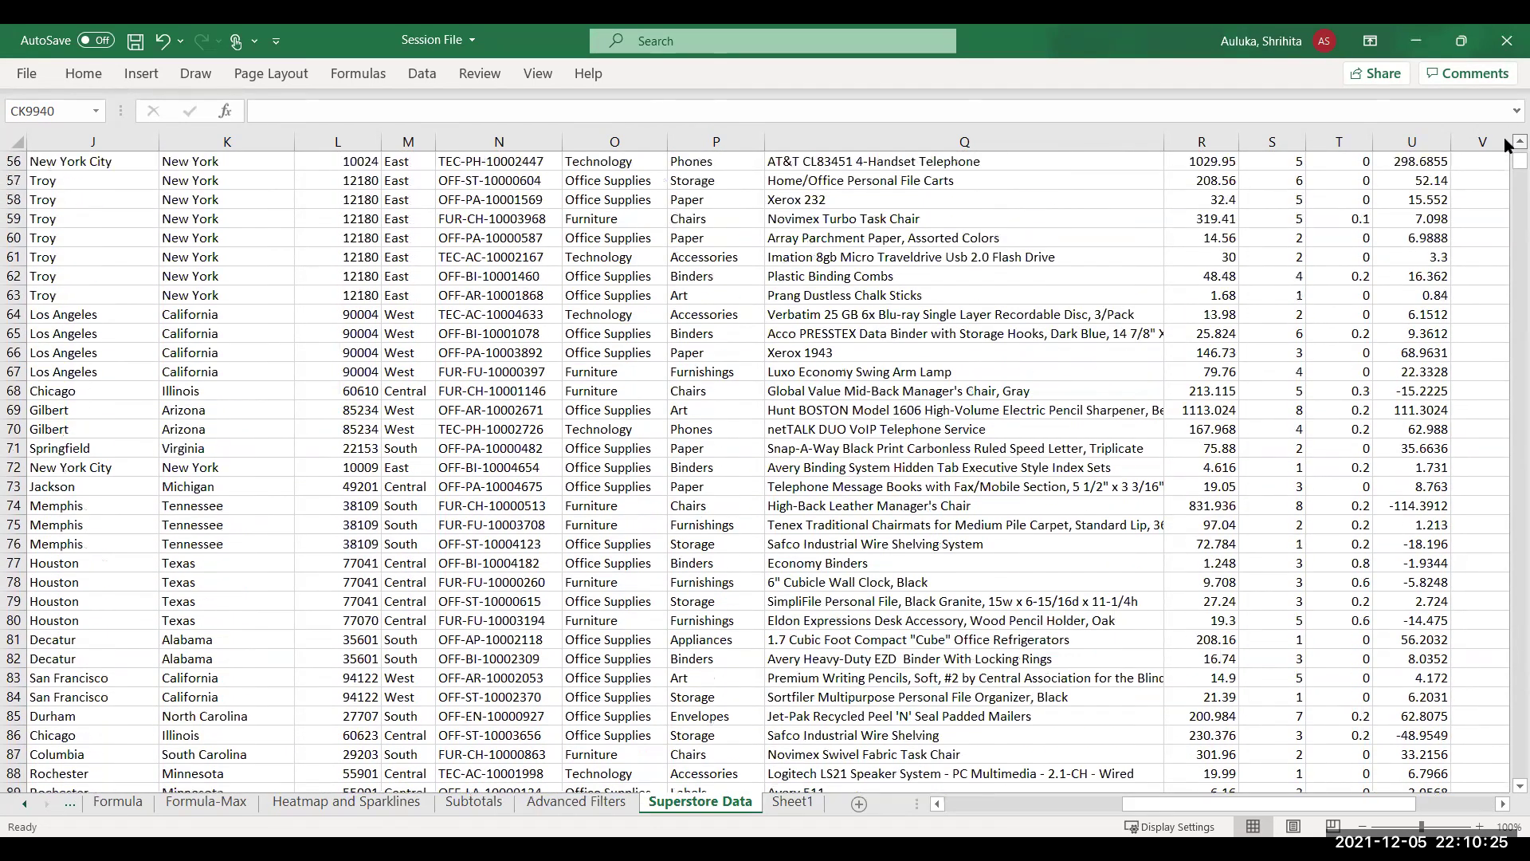
scroll(1507, 145, "up", 9)
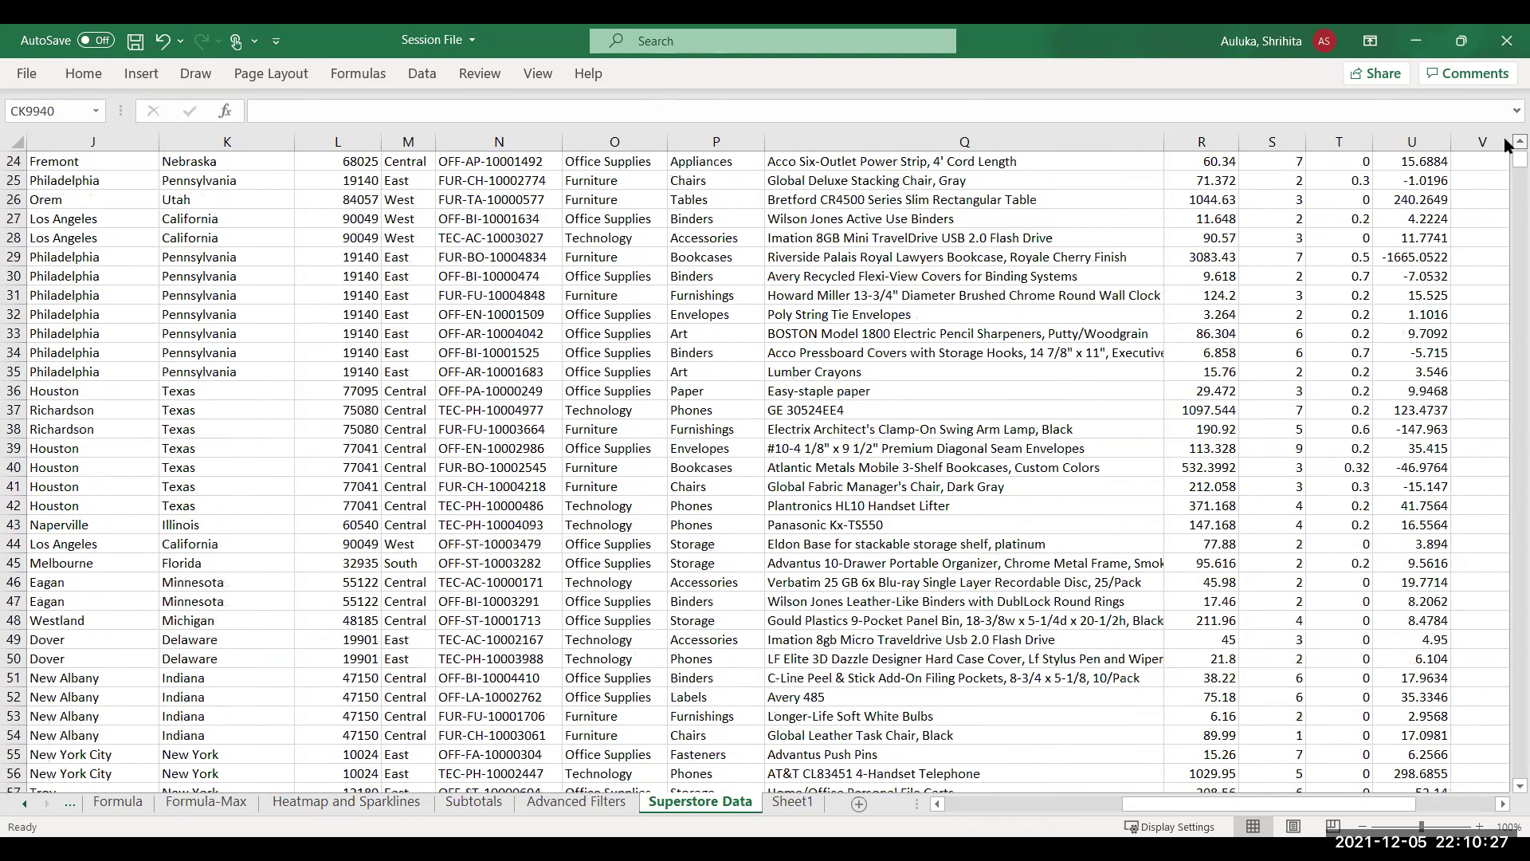
Make the header row of Superstore Data bold from Row ID in A1 through Profit in U1.
scroll(1507, 144, "up", 5)
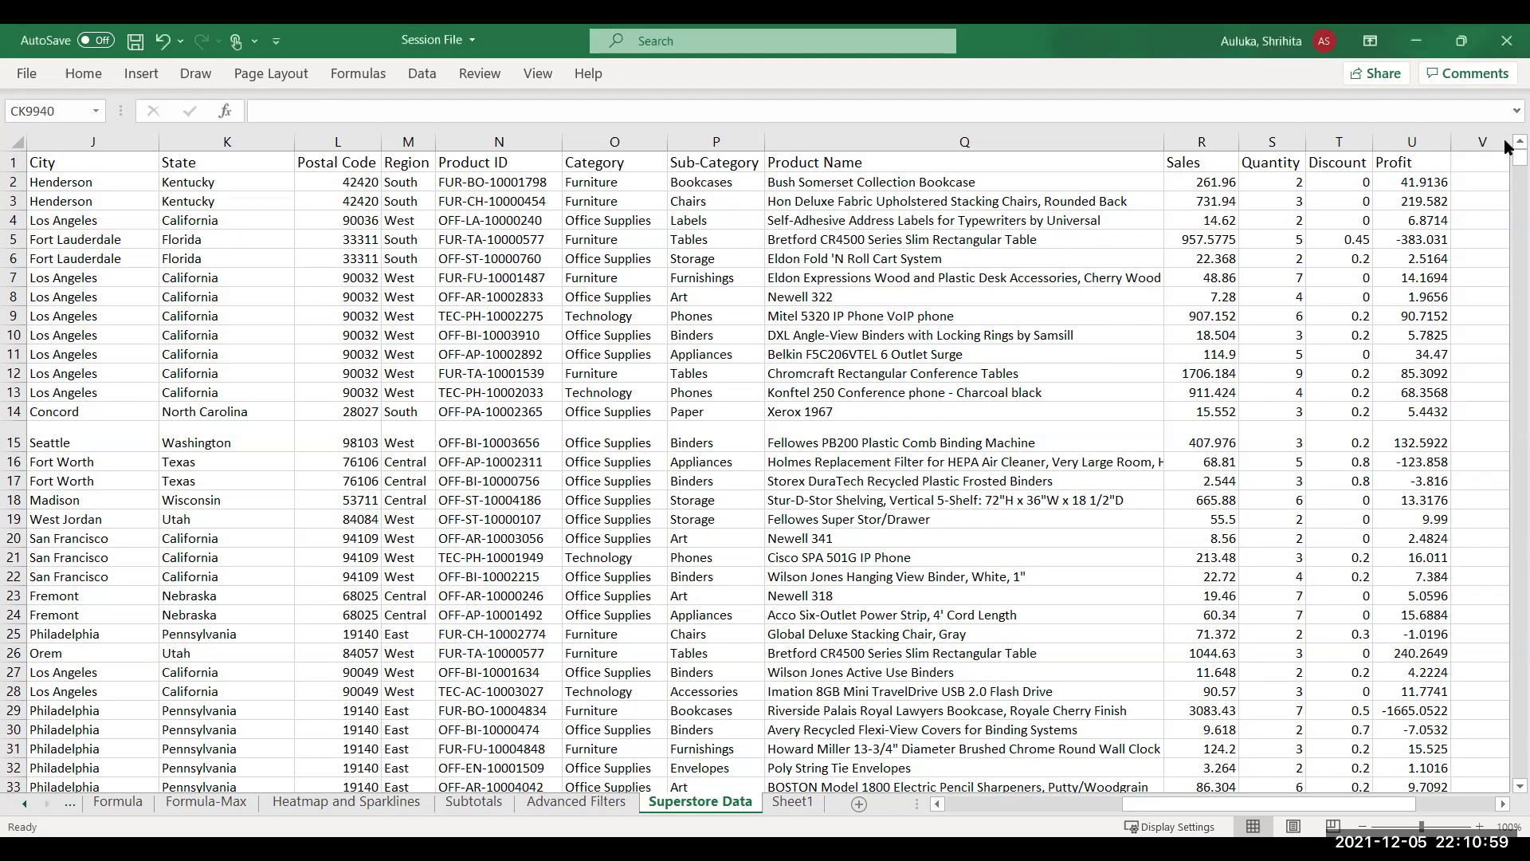
left_click(822, 161)
key("Left")
key("Left")
key("Left")
key("Left")
key("Left")
key("Left")
key("Left")
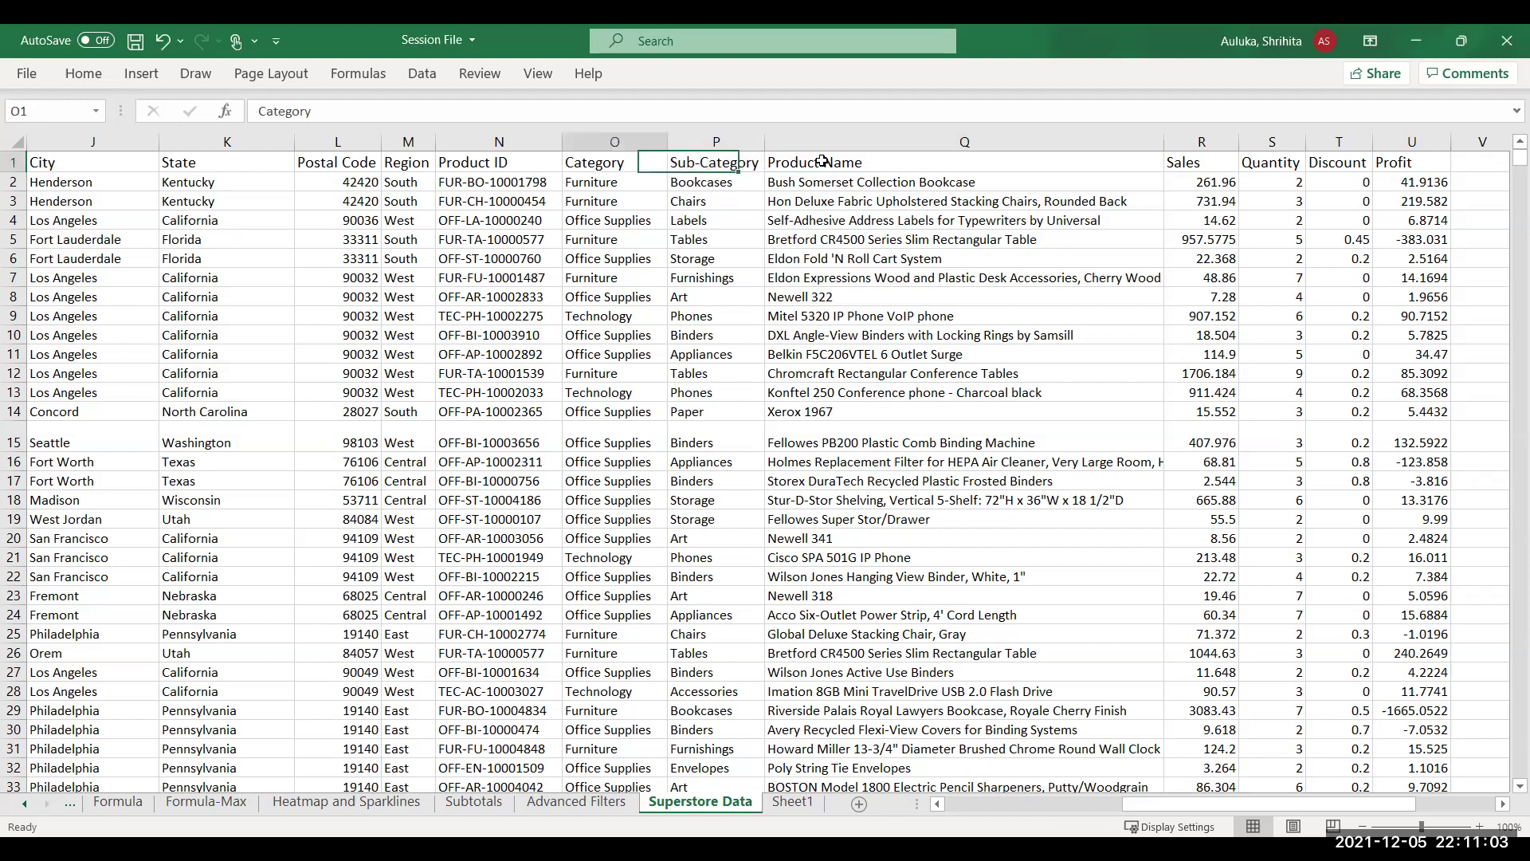
key("Left")
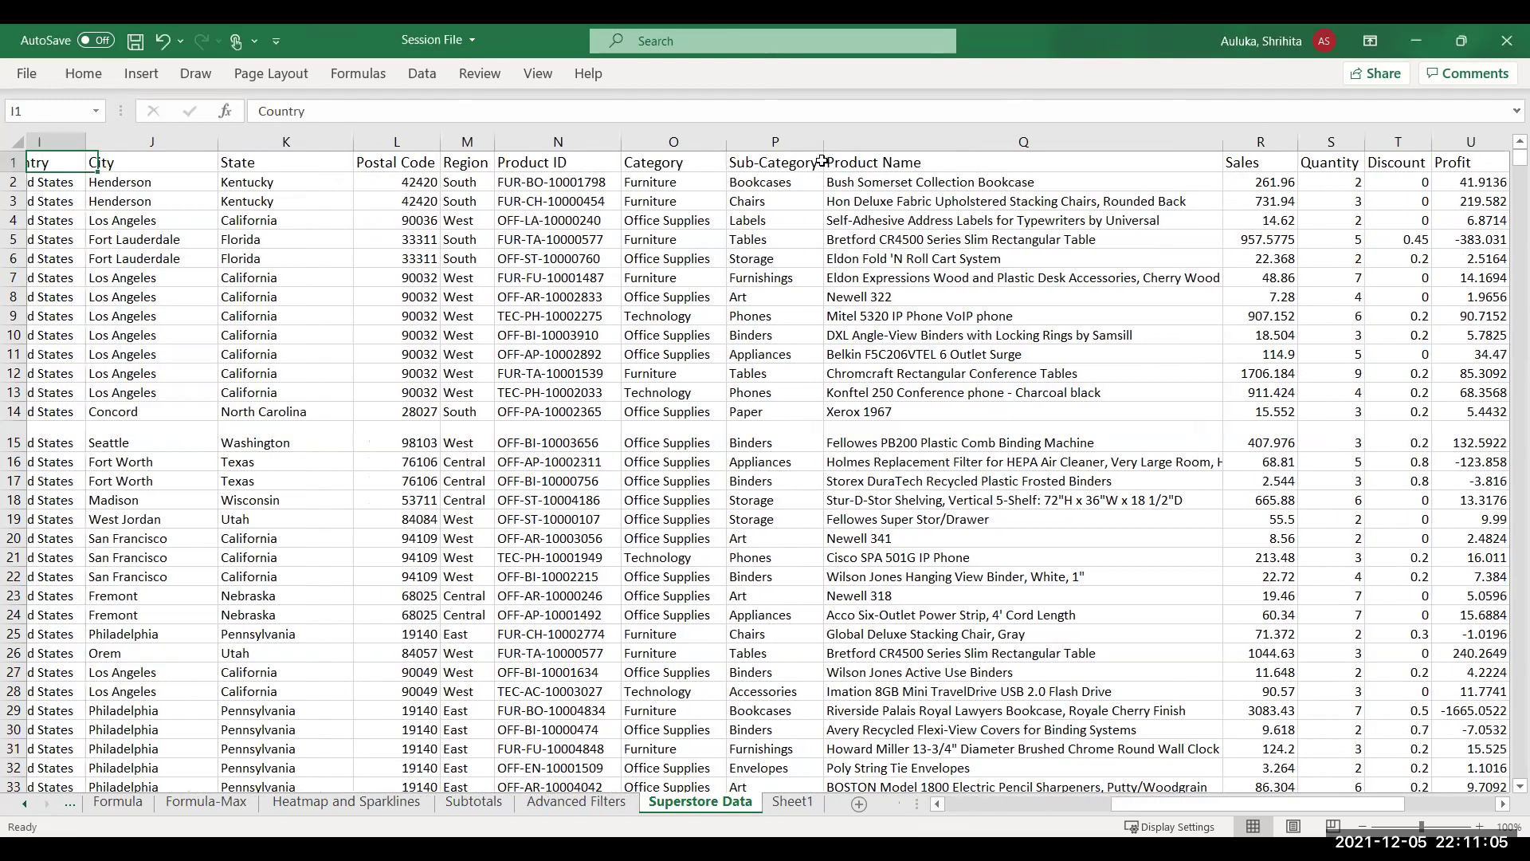
key("Left")
key("Left")
key("Left")
key("Left")
key("Left")
key("Left")
key("Left")
key("Left")
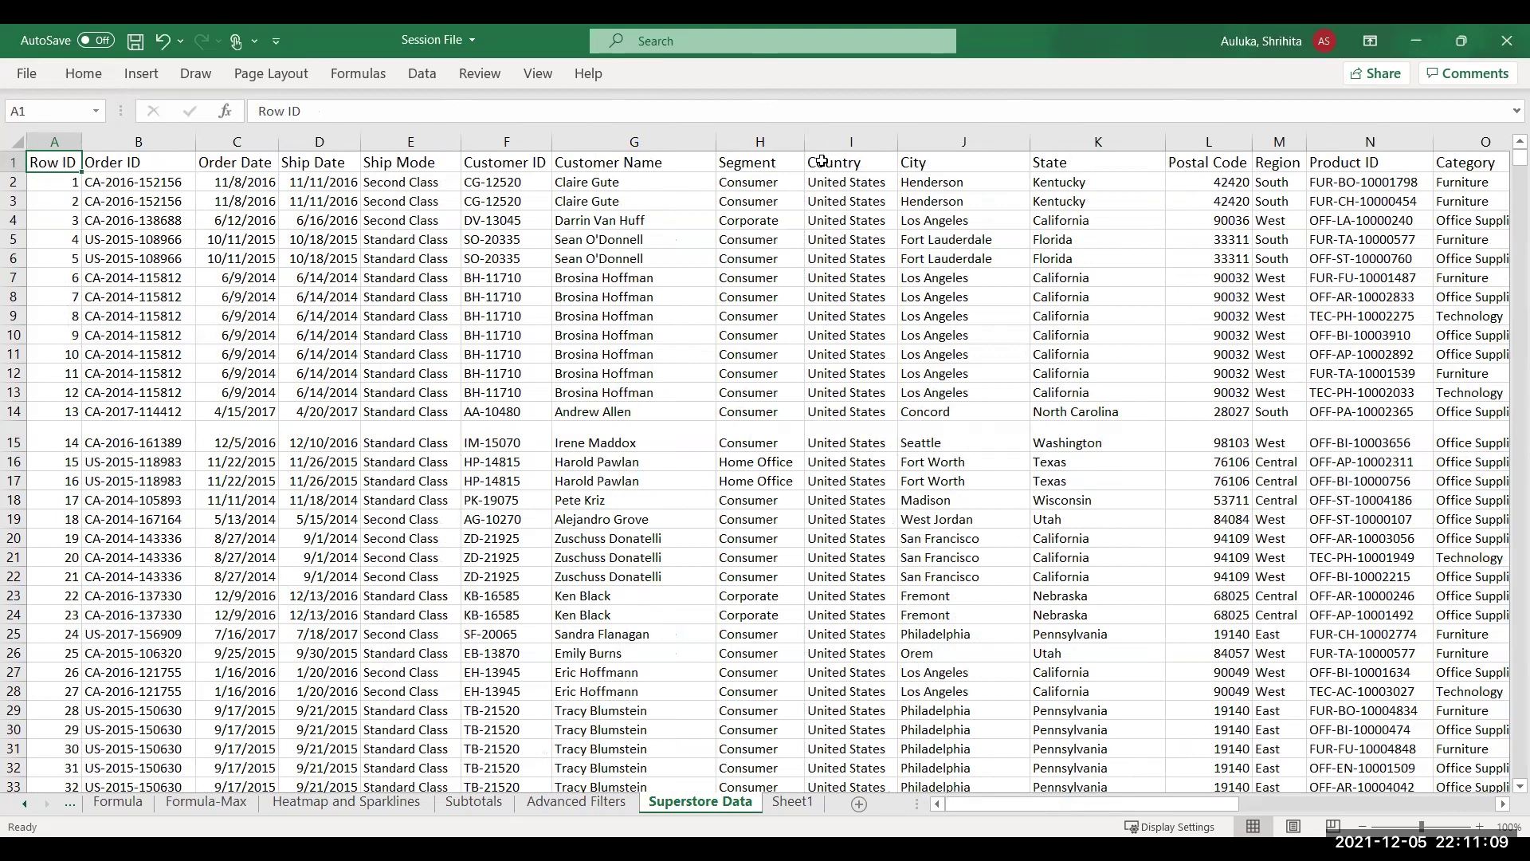
key("shift+Right")
key("shift+Right")
key("shift+Right")
key("shift+Right")
key("shift+Right")
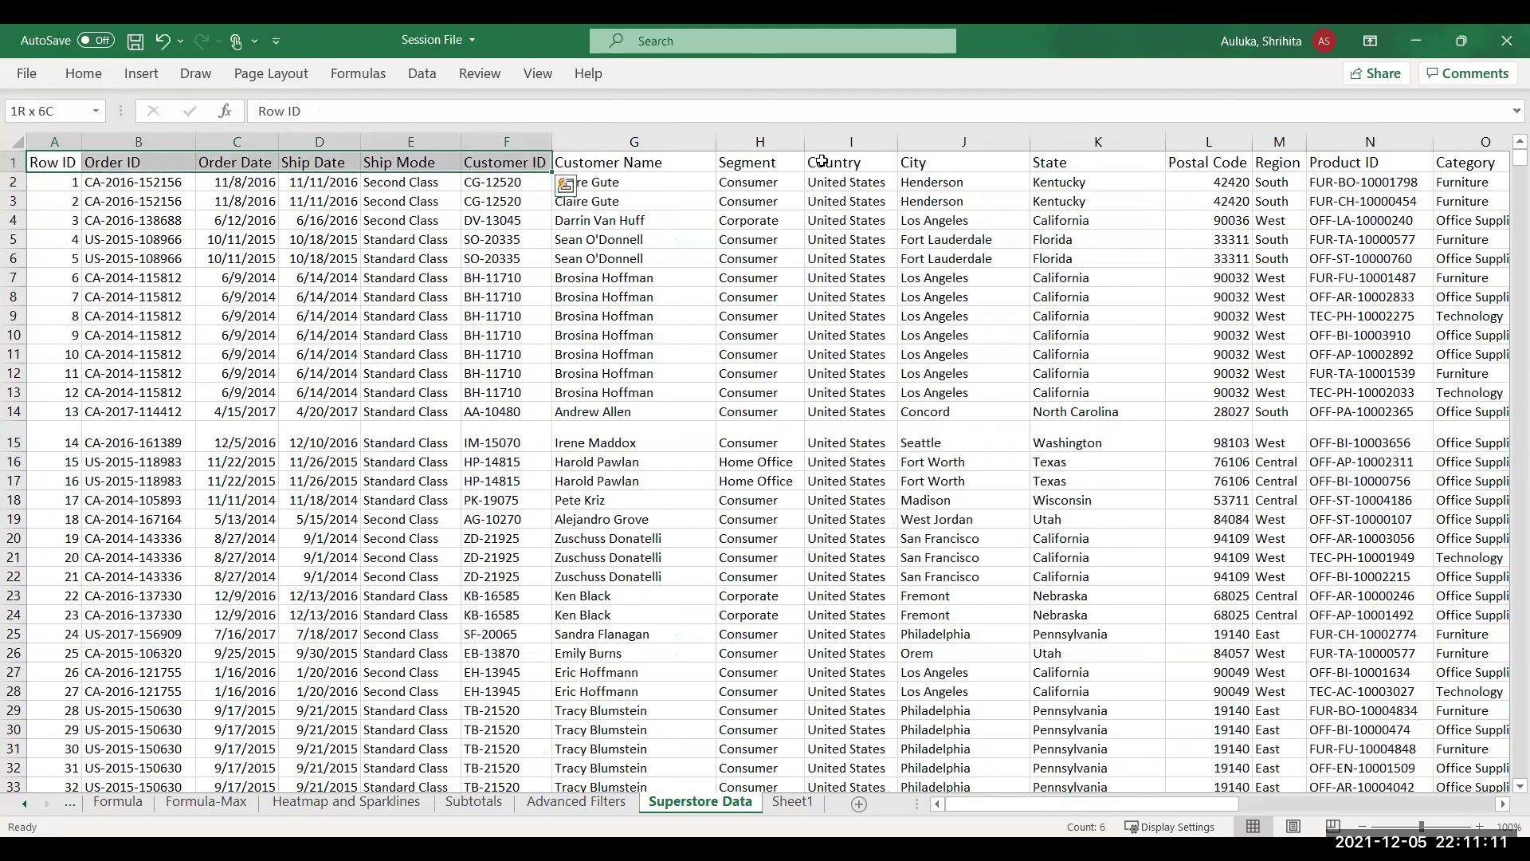
key("shift+Right")
key("shift+Right")
key("shift+Right")
key("shift+Right")
key("shift+Right")
key("shift+Right")
key("shift+Right")
key("shift+Right")
key("shift+Right")
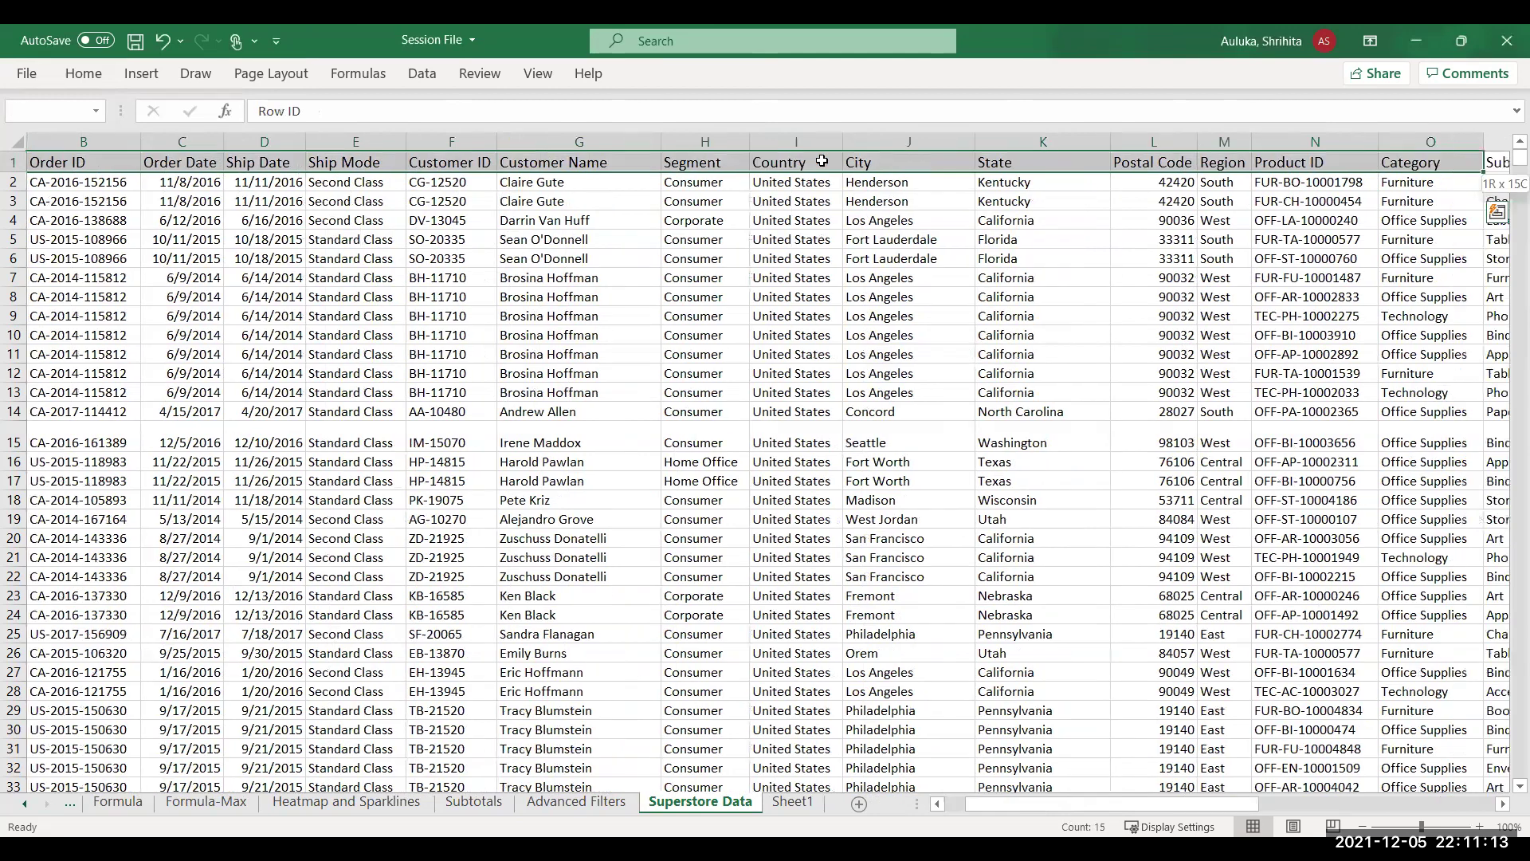
key("shift+Right")
key("shift+Right")
key("shift+Right")
key("shift+Right")
key("shift+Right")
key("shift+Right")
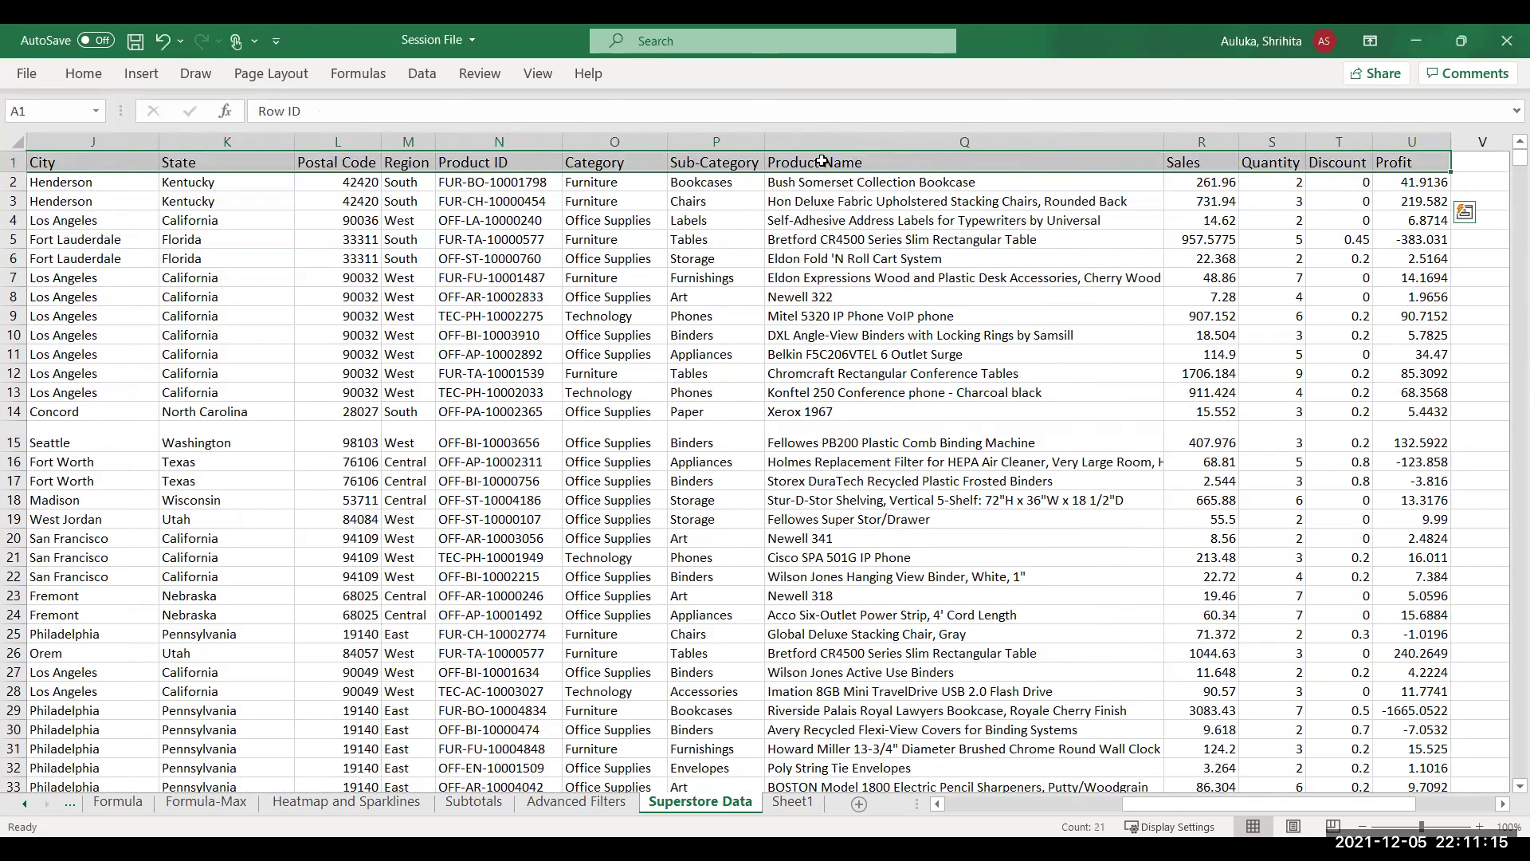
scroll(1005, 359, "left", 3)
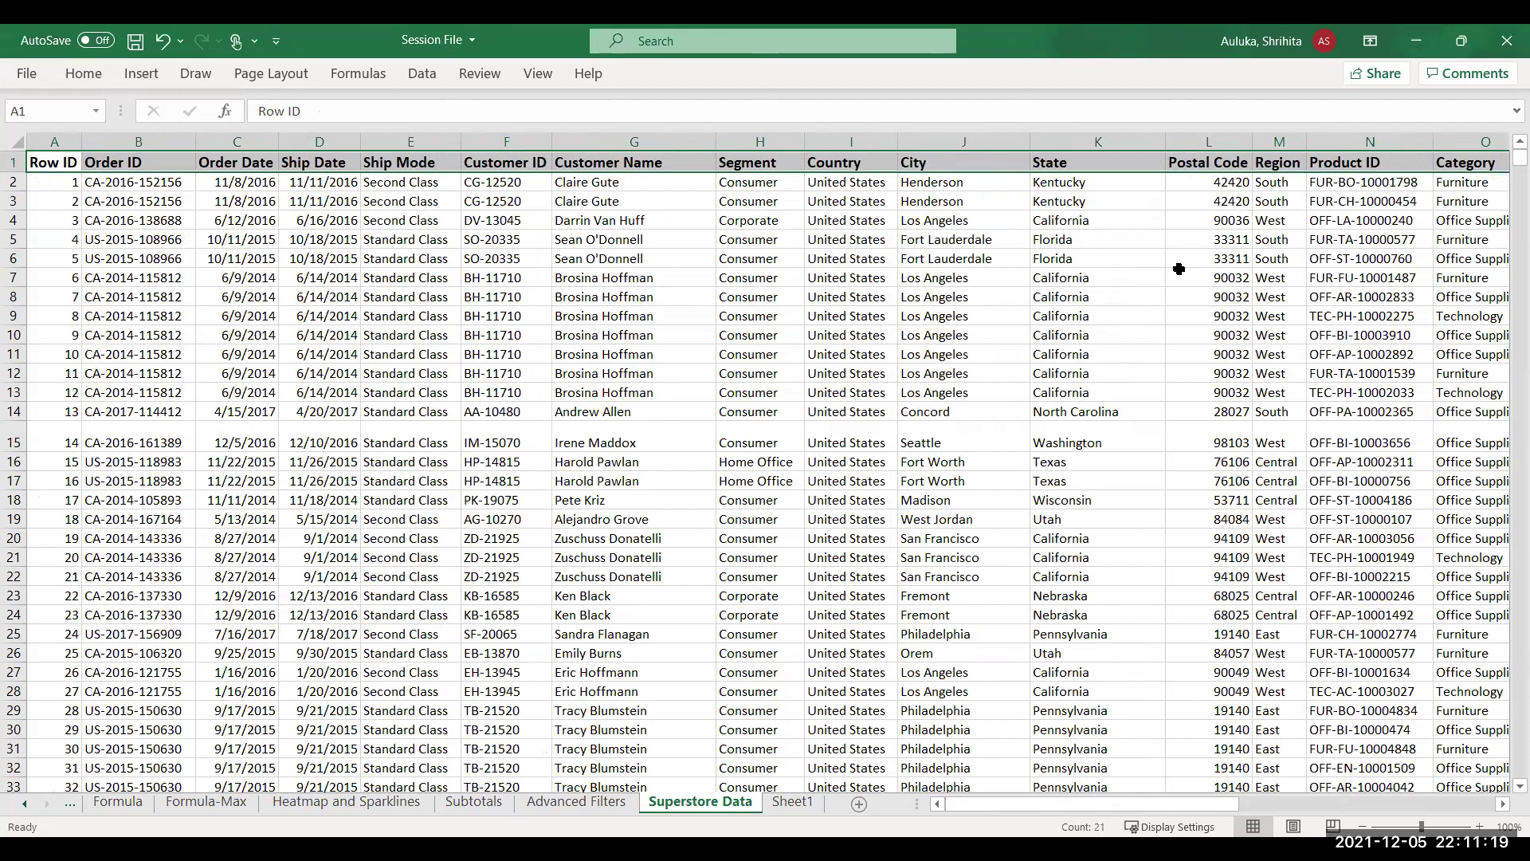
Examine the Superstore Data column headers from Row ID across to Profit.
key("Right")
key("Right")
key("Right")
key("Right")
key("Right")
key("Right")
key("Right")
key("Right")
key("Right")
key("Right")
key("Right")
key("Right")
key("Right")
key("Right")
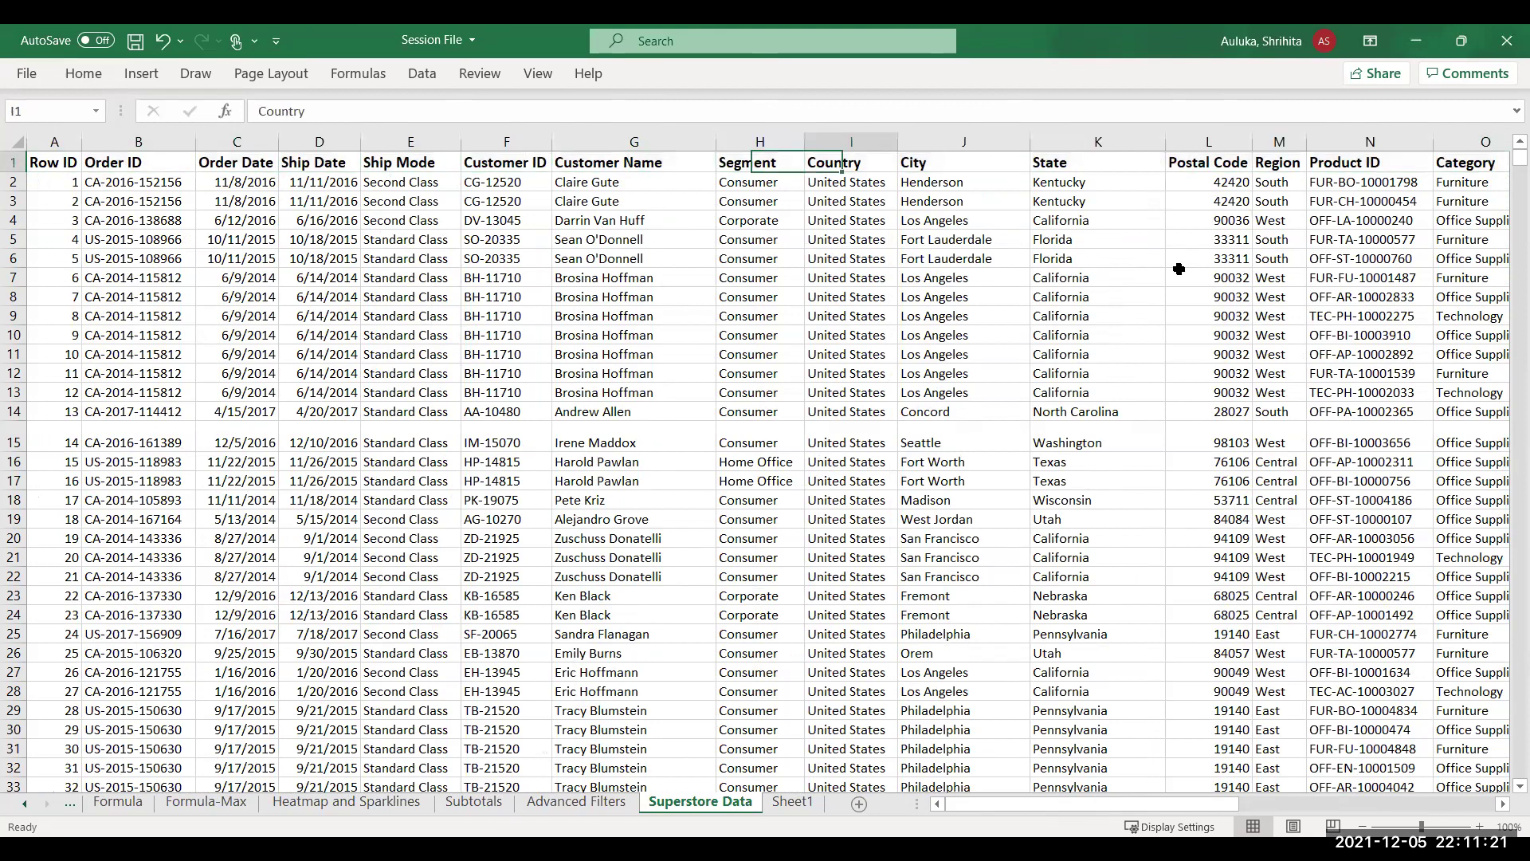
key("Right")
key("Right")
key("Right")
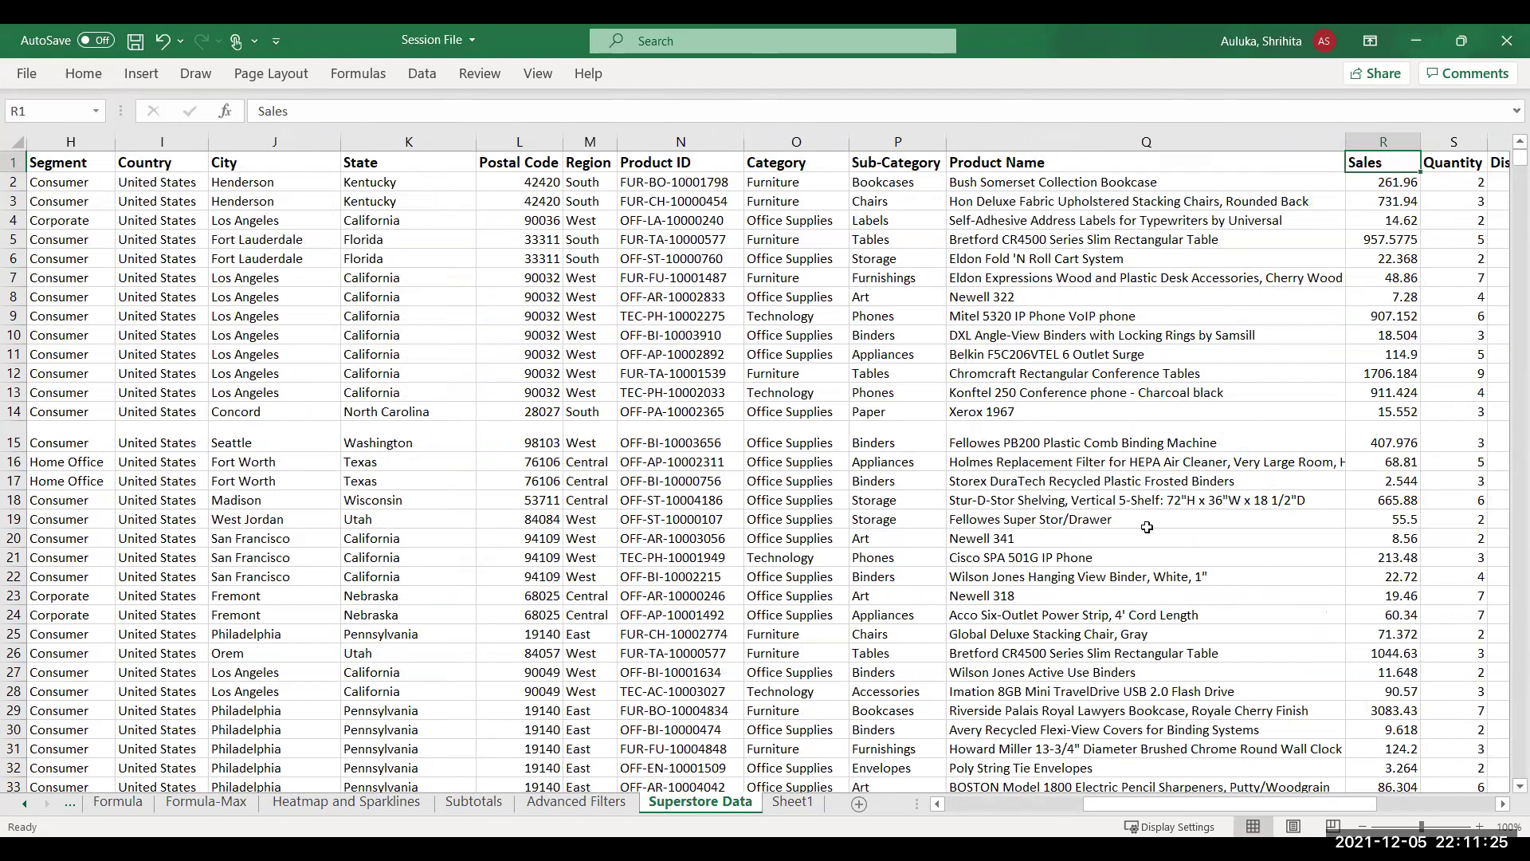
key("Right")
key("Right")
key("Right")
key("Right")
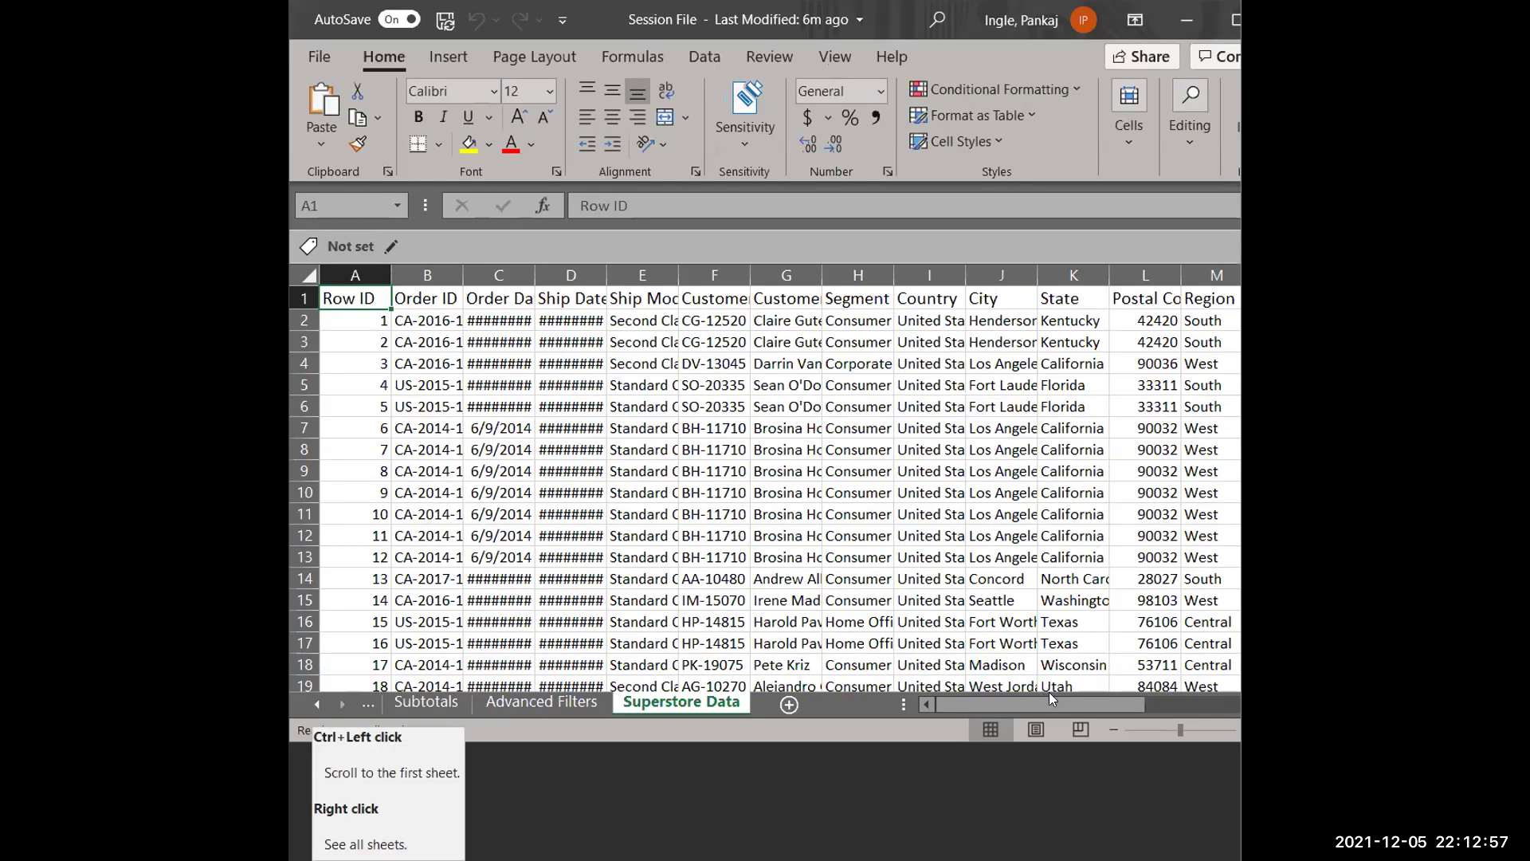
scroll(1241, 684, "right", 4)
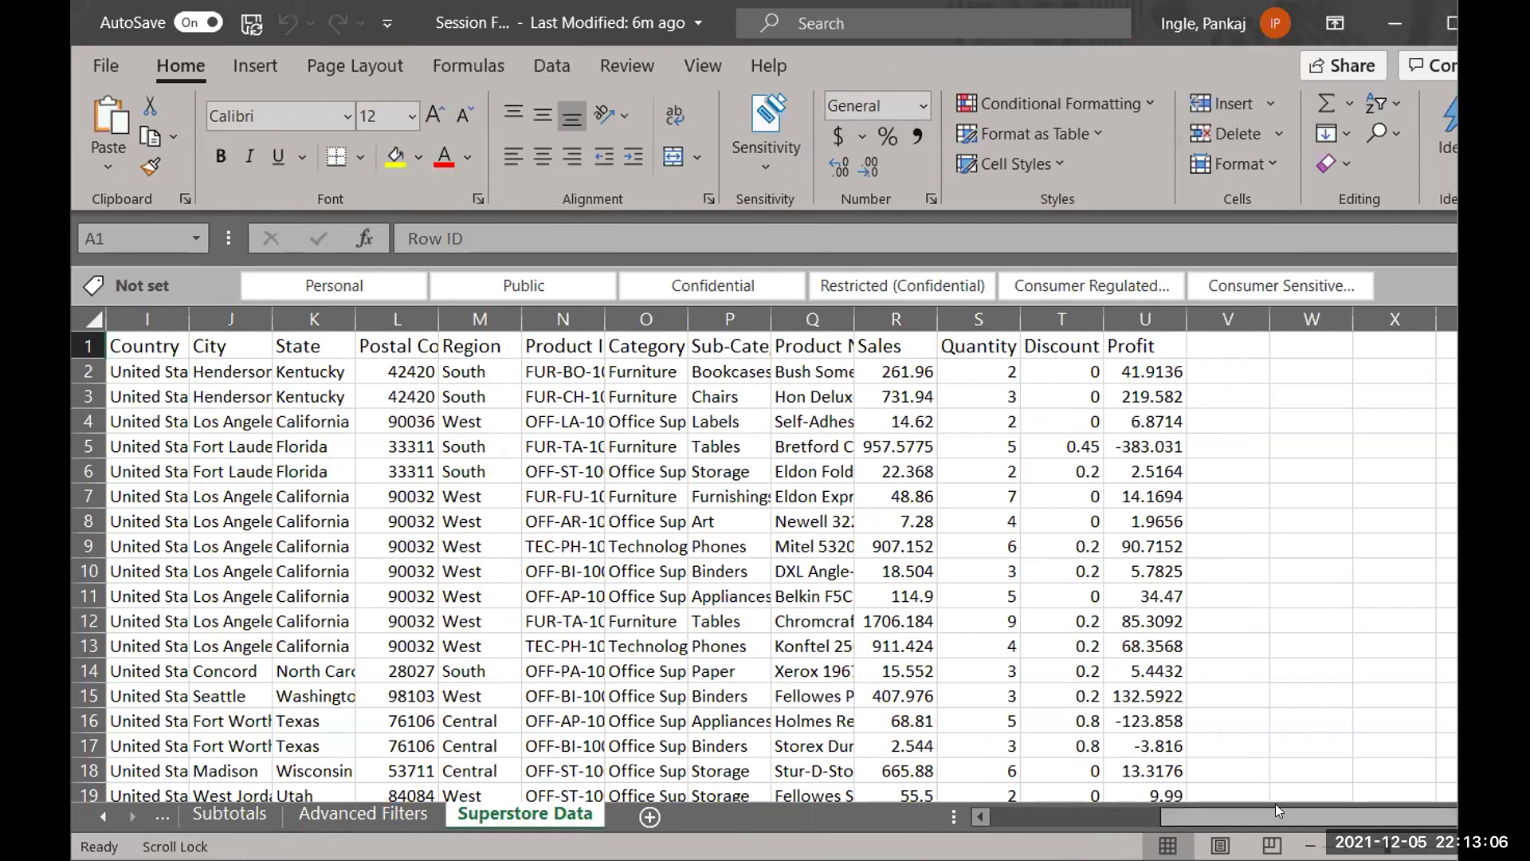
left_click_drag(1275, 809, 1455, 723)
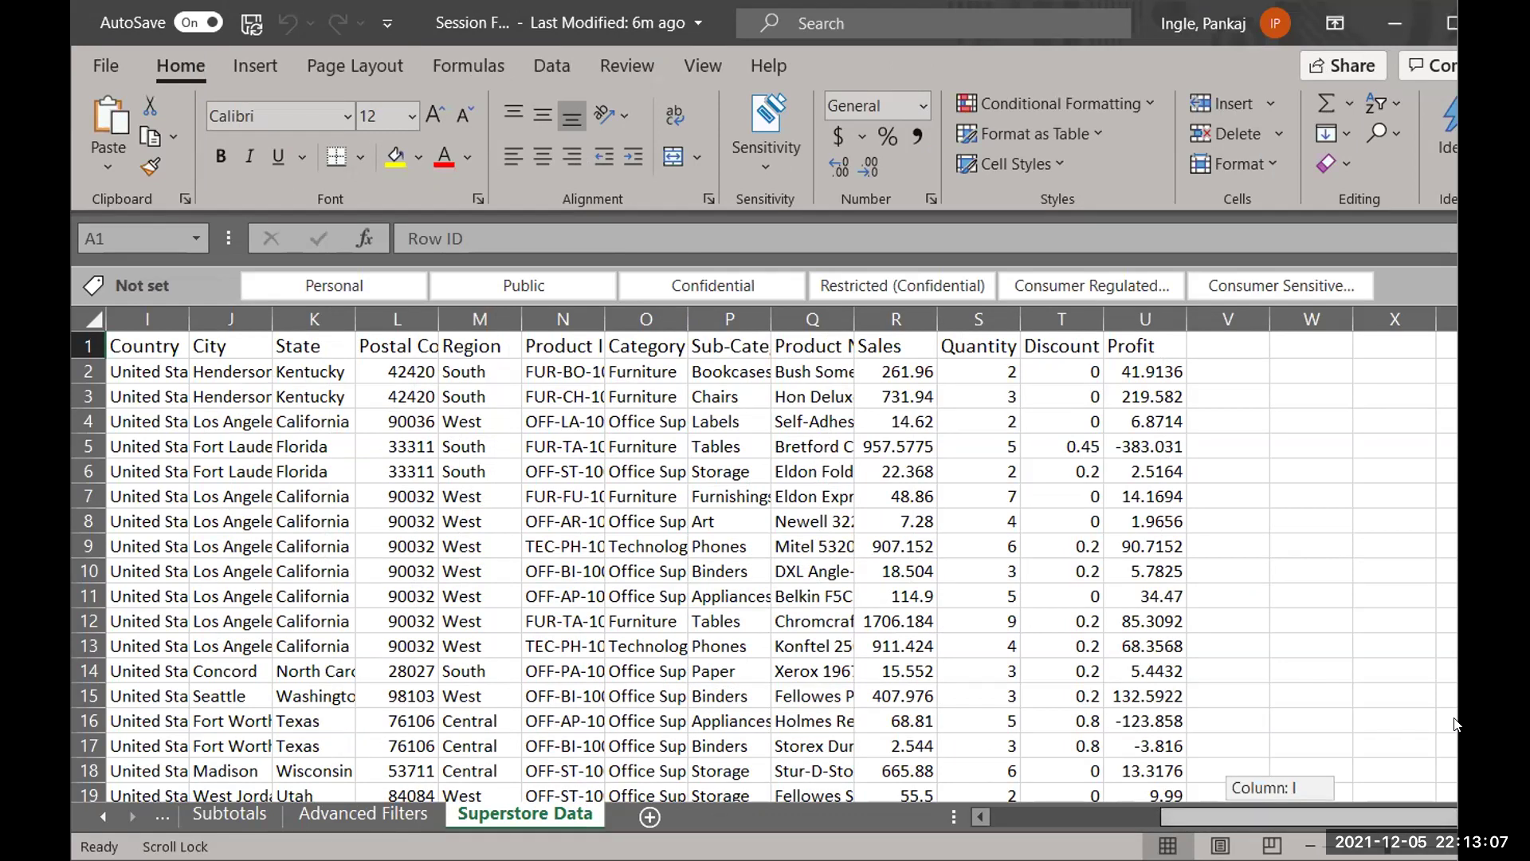
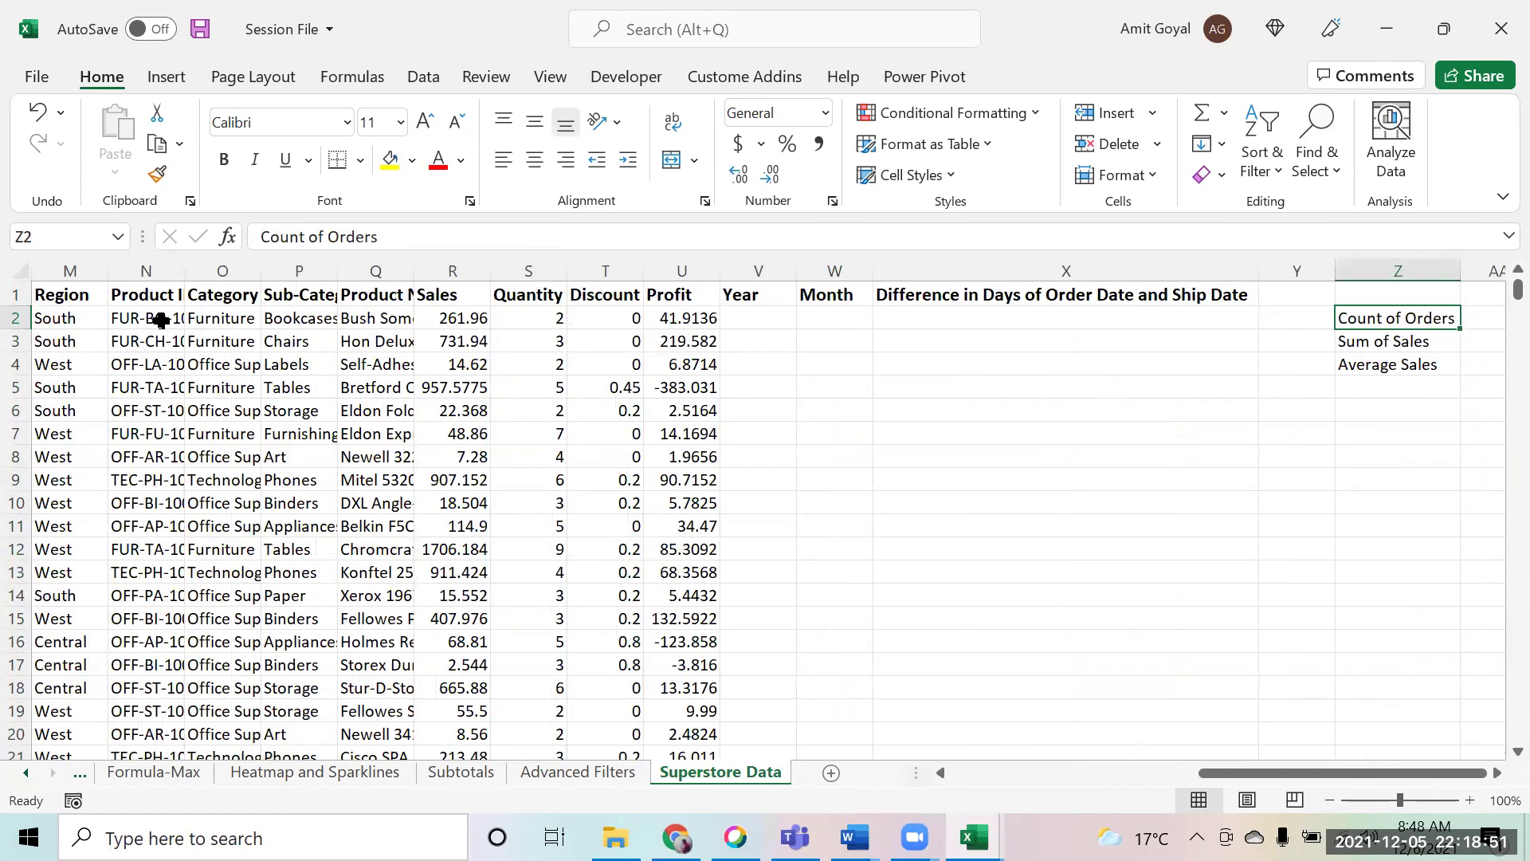
Examine the Order ID values in column B, starting from B2, as the range for counting orders.
key("Right")
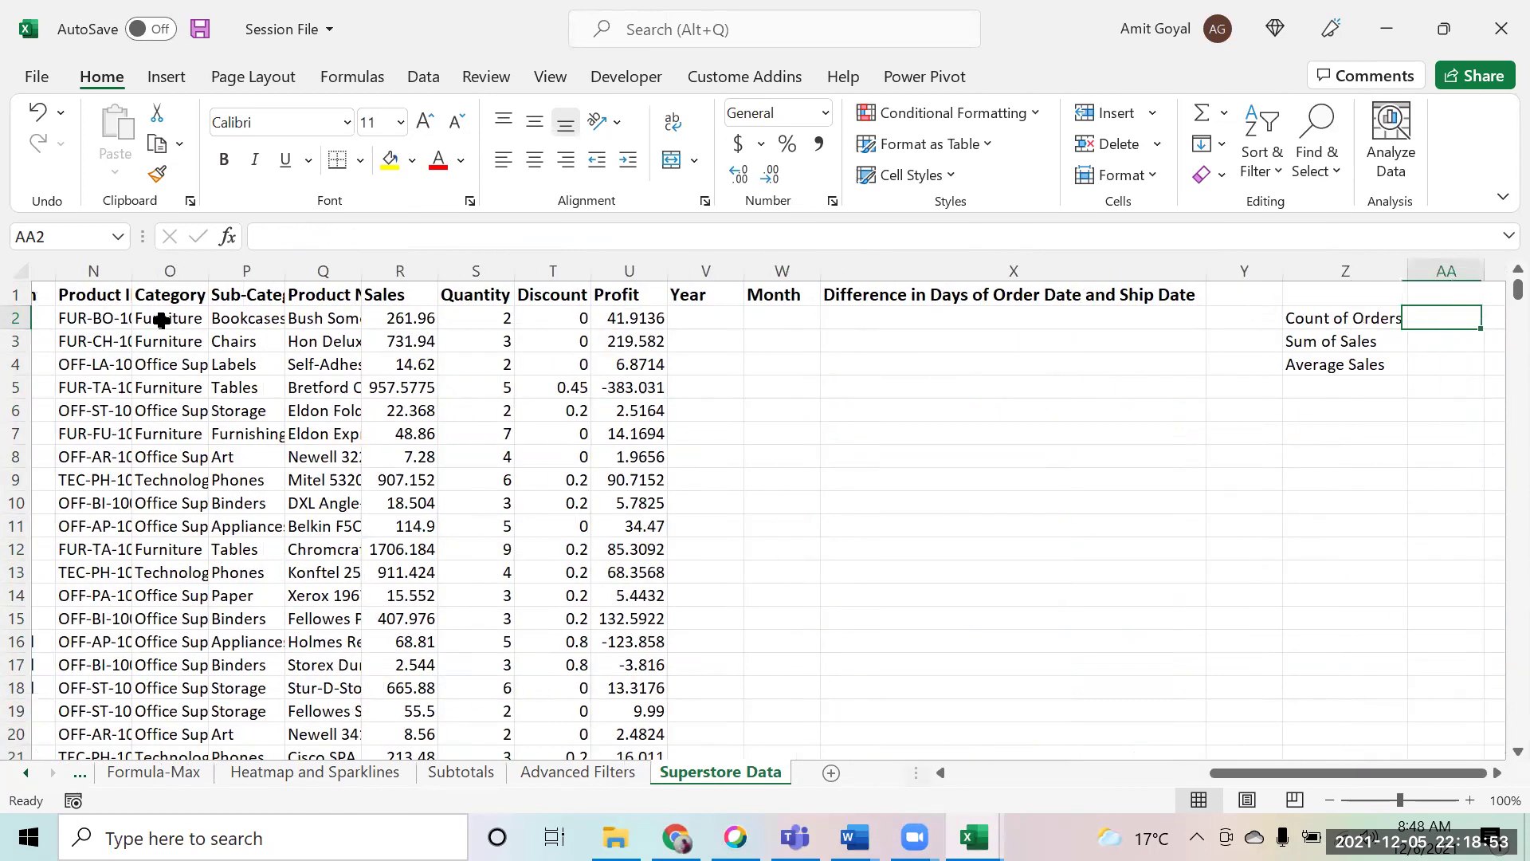
key("Left")
key("Left")
key("Left")
key("Left")
key("Left")
key("Left")
key("Left")
key("Left")
key("Left")
key("Left")
key("Left")
key("Left")
key("Left")
key("Left")
key("Left")
key("Left")
key("Left")
key("Left")
key("Left")
key("Left")
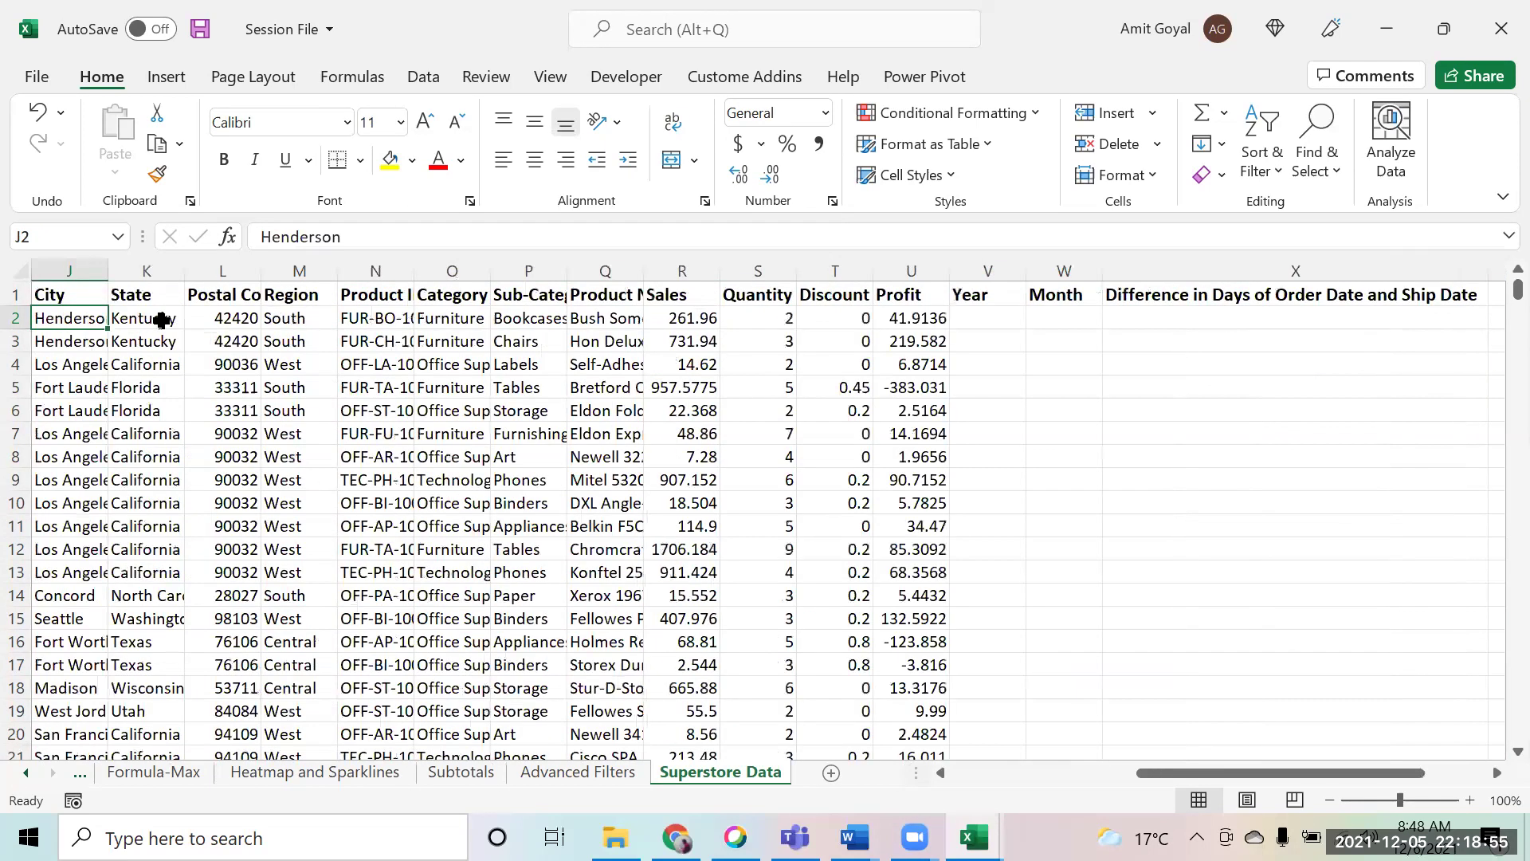
key("Left")
key("Left")
key("Left")
key("Left")
key("Left")
key("shift+Down")
key("shift+Down")
key("shift+Down")
key("shift+Down")
key("shift+Down")
key("shift+Down")
key("shift+Down")
key("shift+Down")
key("shift+Down")
key("shift+Down")
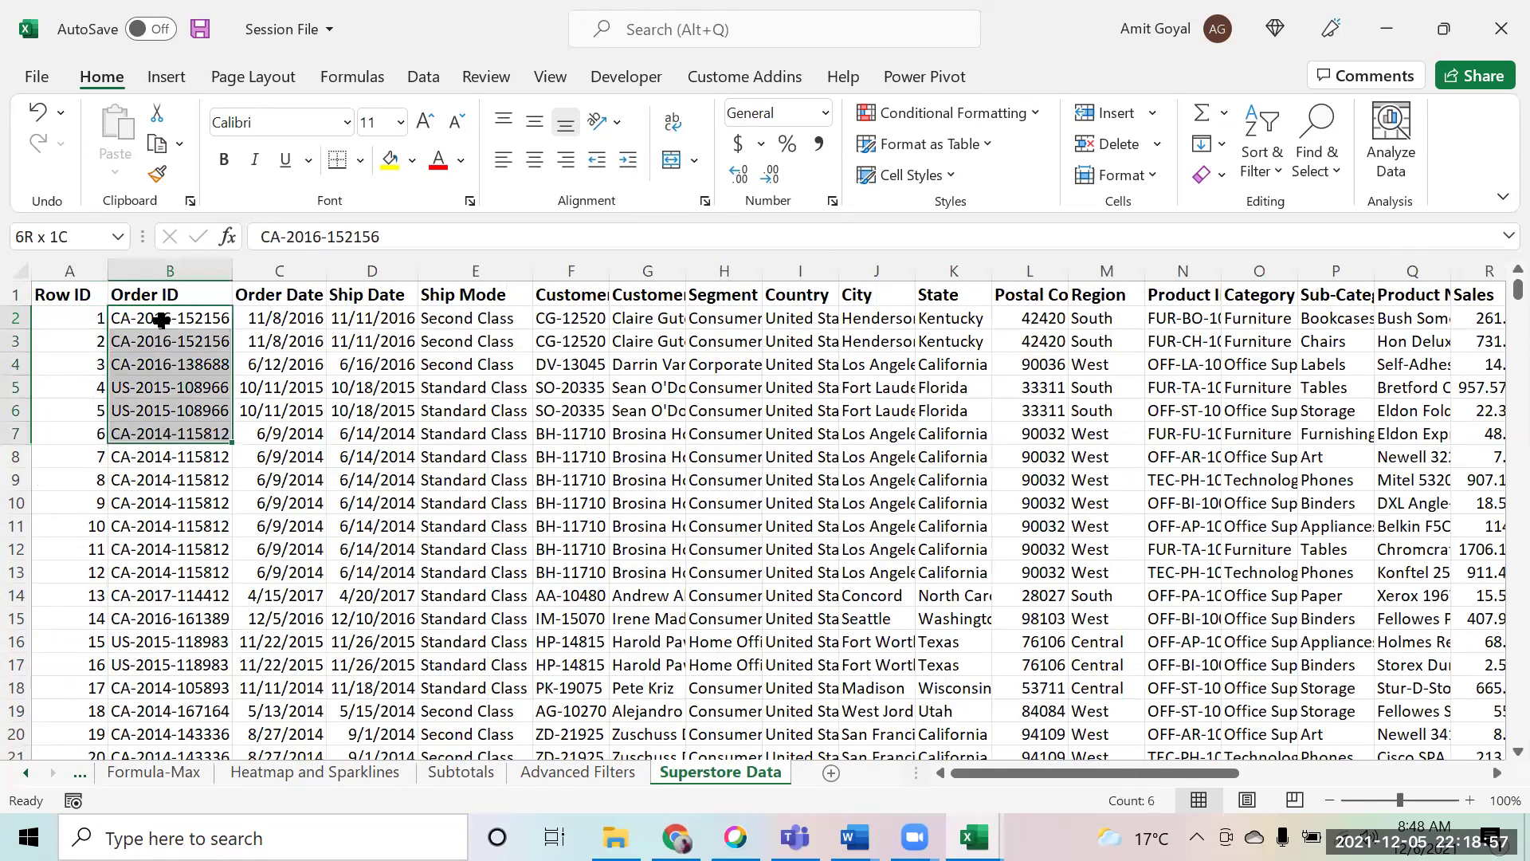
Count the orders in AA2, beside Count of Orders, with =COUNTA(B2:B9995) over the Order ID column.
key("Up")
key("Right")
key("Right")
key("Right")
key("Right")
key("Right")
key("Right")
key("Right")
key("Right")
key("Right")
key("Right")
key("Right")
key("Right")
key("Right")
key("Right")
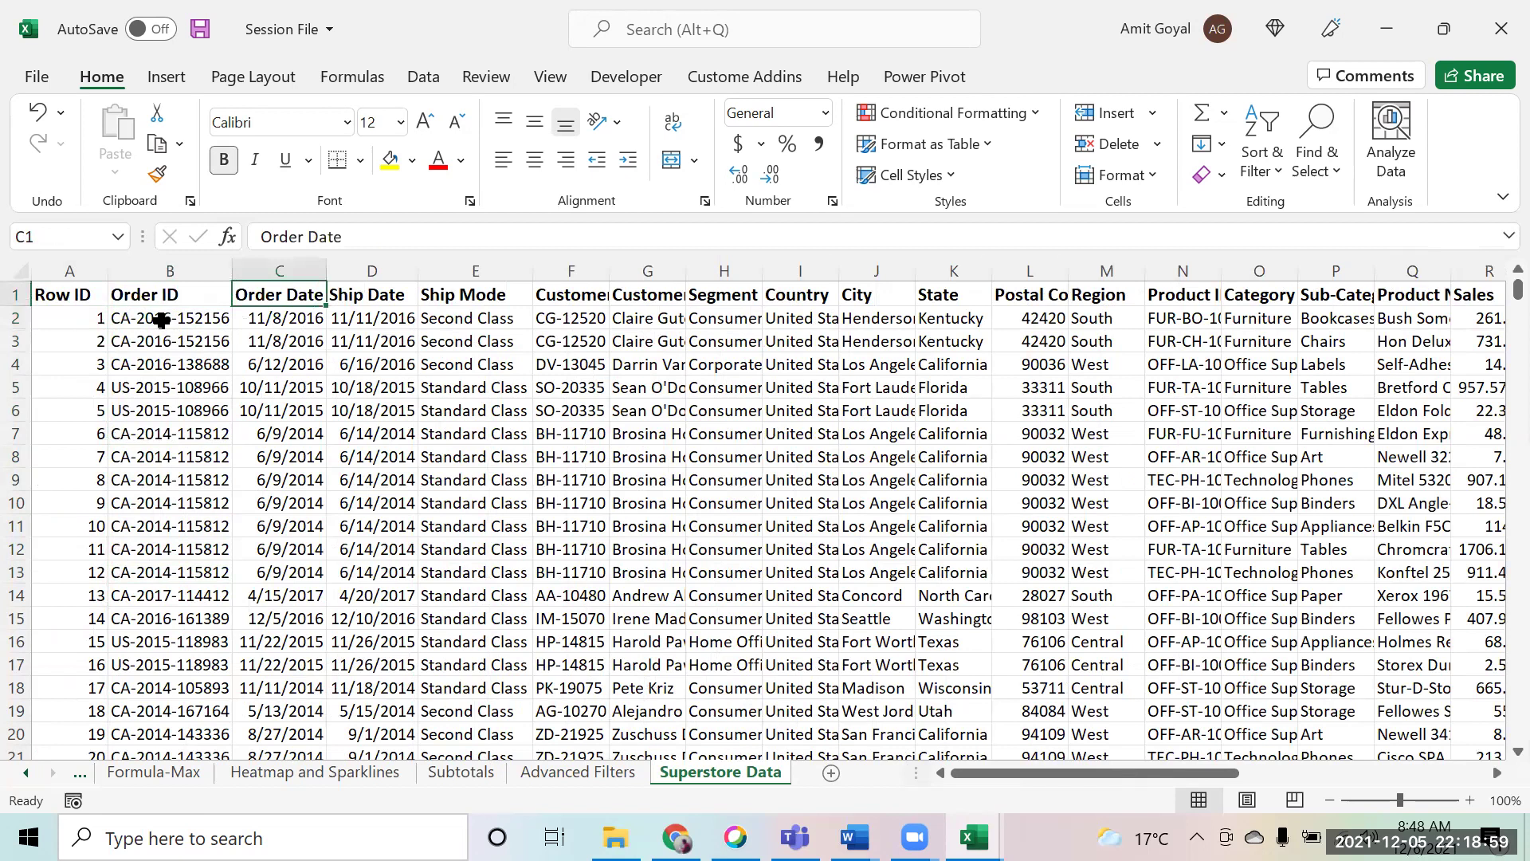
key("Right")
key("Right")
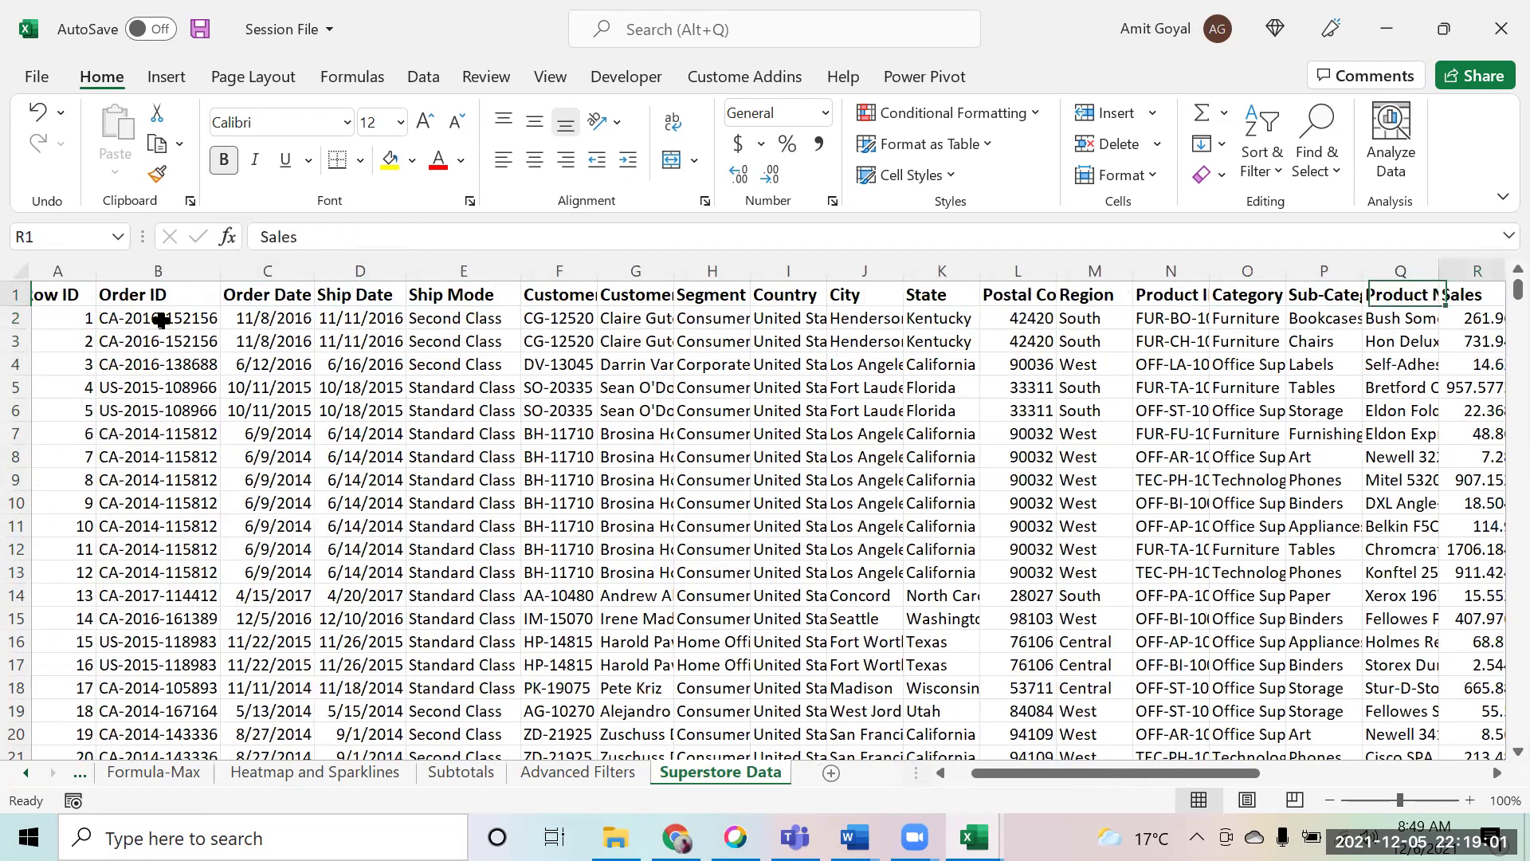
key("Right")
key("Right")
key("Right")
key("Right")
key("Right")
key("Right")
key("Right")
key("Right")
key("Right")
key("Down")
type("=coun")
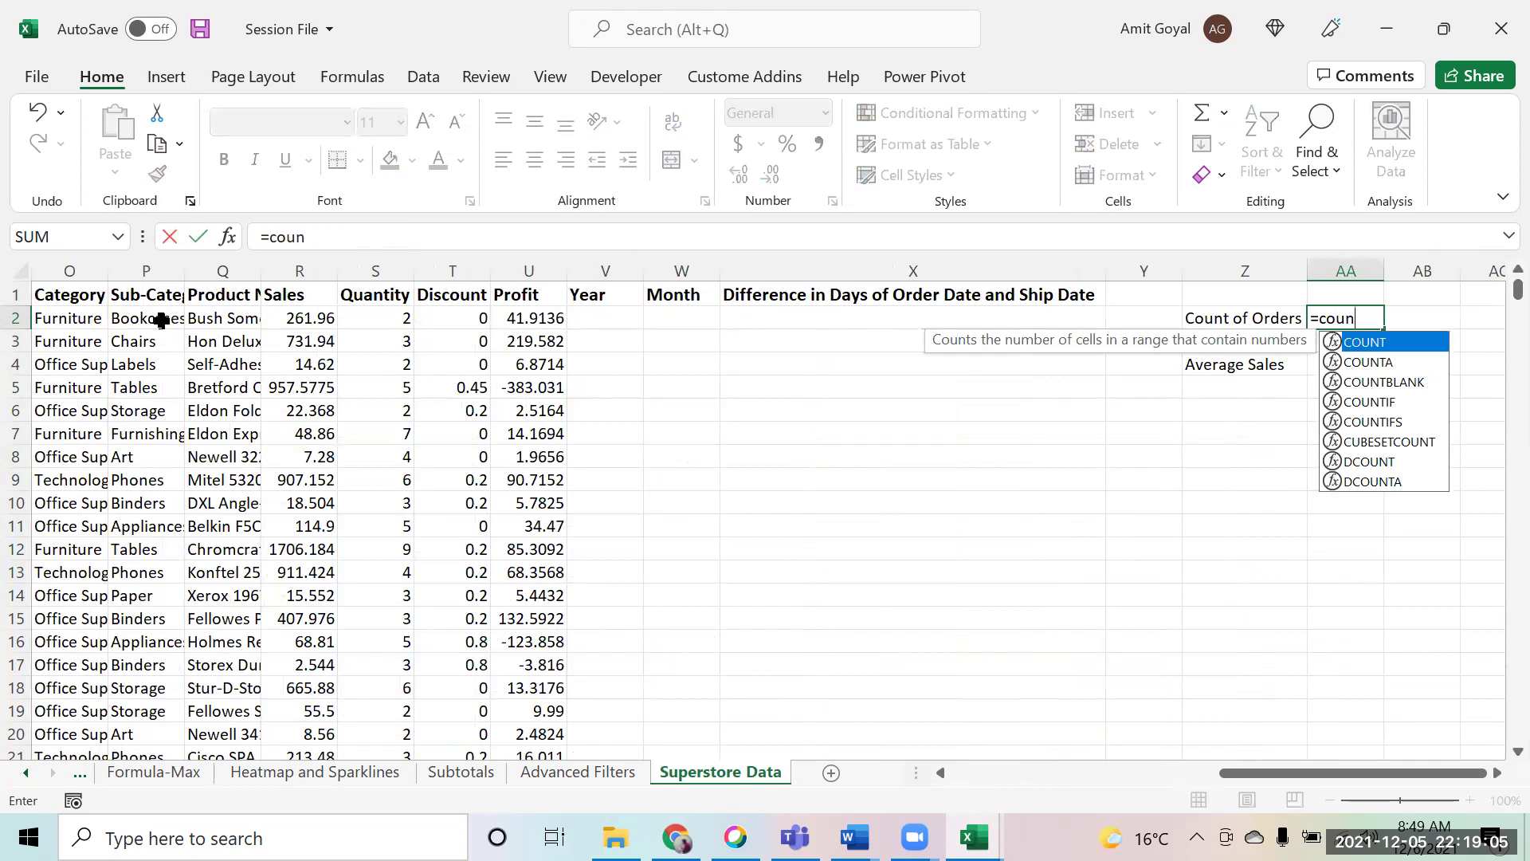
key("Down")
key("Tab")
key("Left")
key("Left")
key("Left")
key("Left")
key("Left")
key("Left")
key("Left")
key("Left")
key("Left")
key("Left")
key("Left")
key("Left")
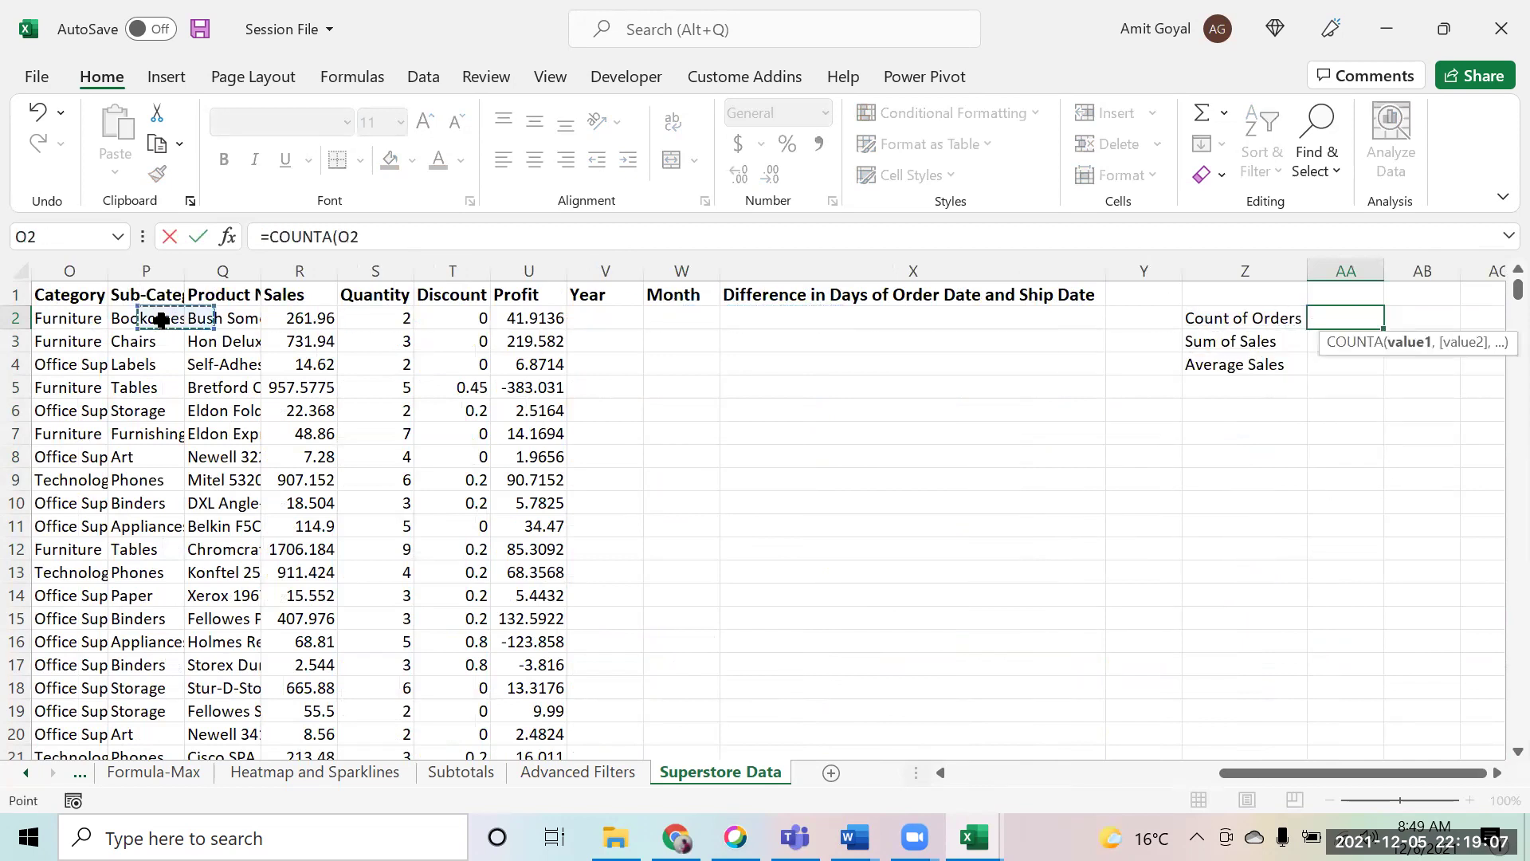
key("Left")
key("Left")
key("Left")
key("Left")
key("Left")
key("Left")
key("Left")
key("Left")
key("Left")
key("Left")
key("Left")
key("Left")
key("Left")
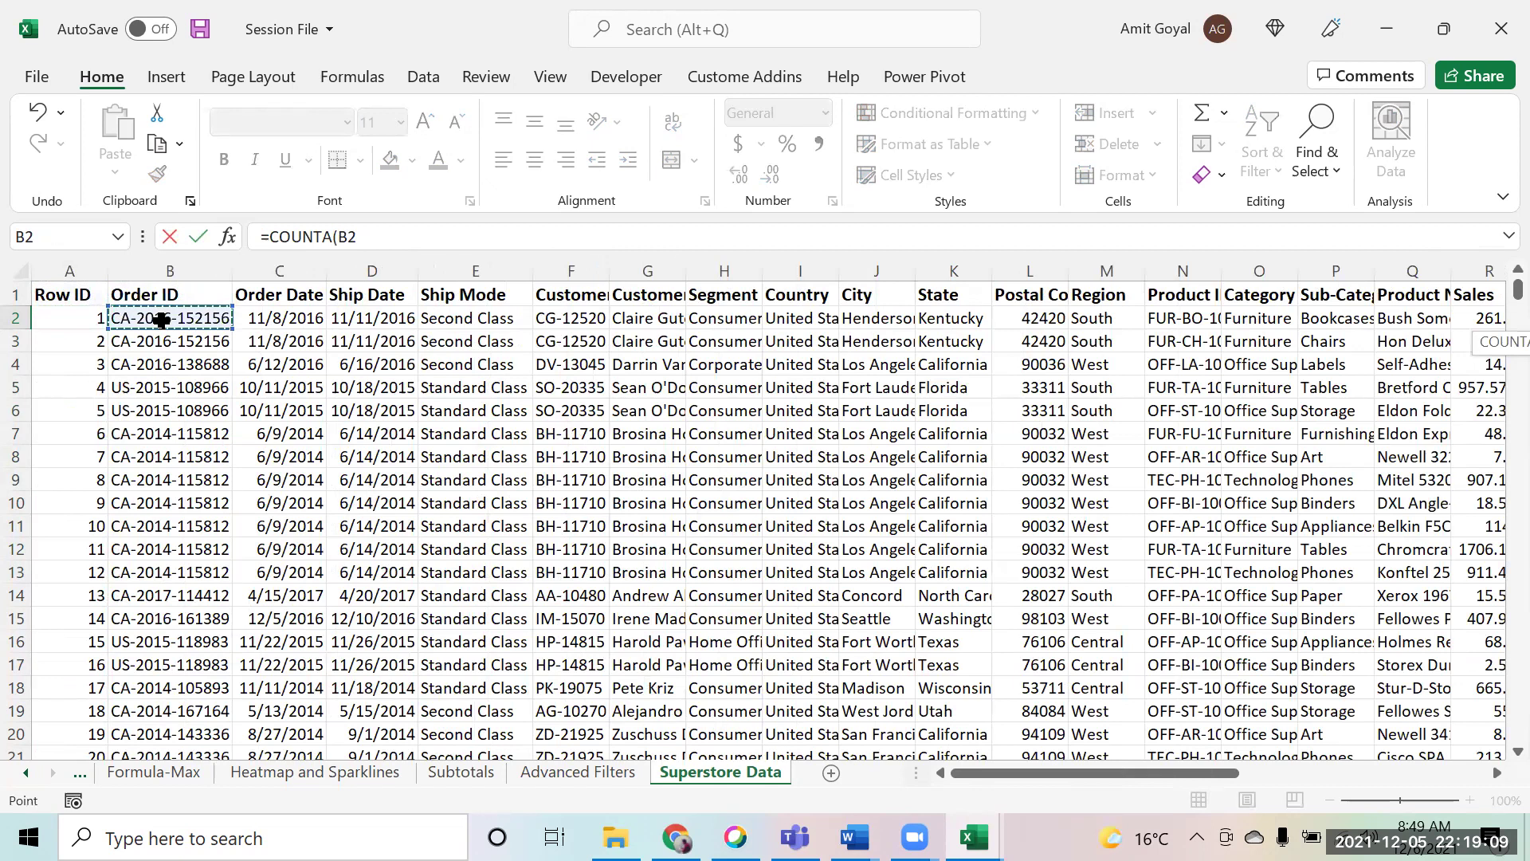
key("ctrl+shift+Down")
key("ctrl+shift+Up")
key("ctrl+shift+Down")
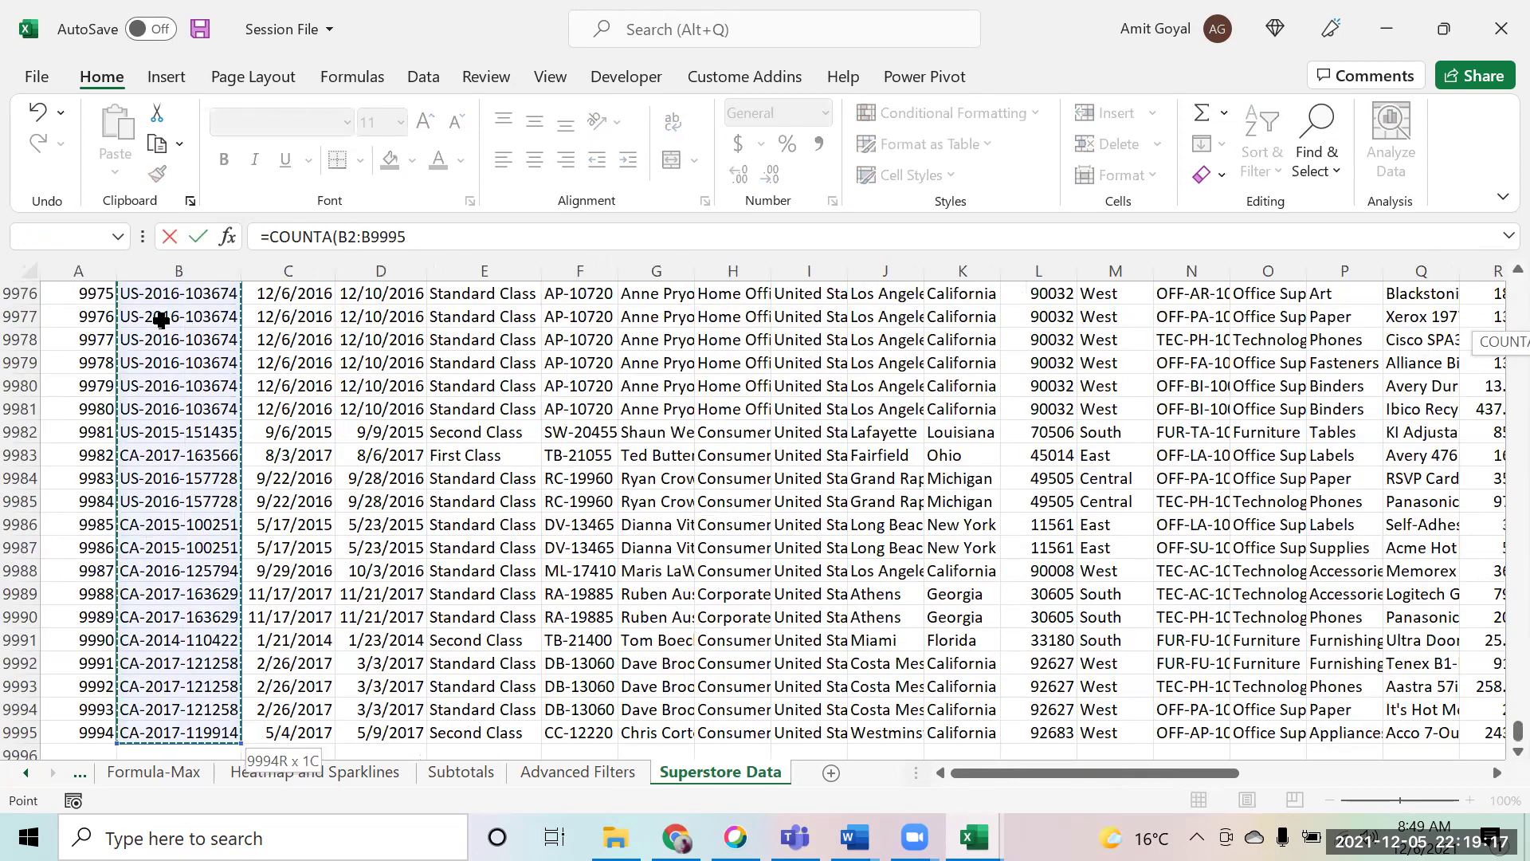
key("ctrl+Return")
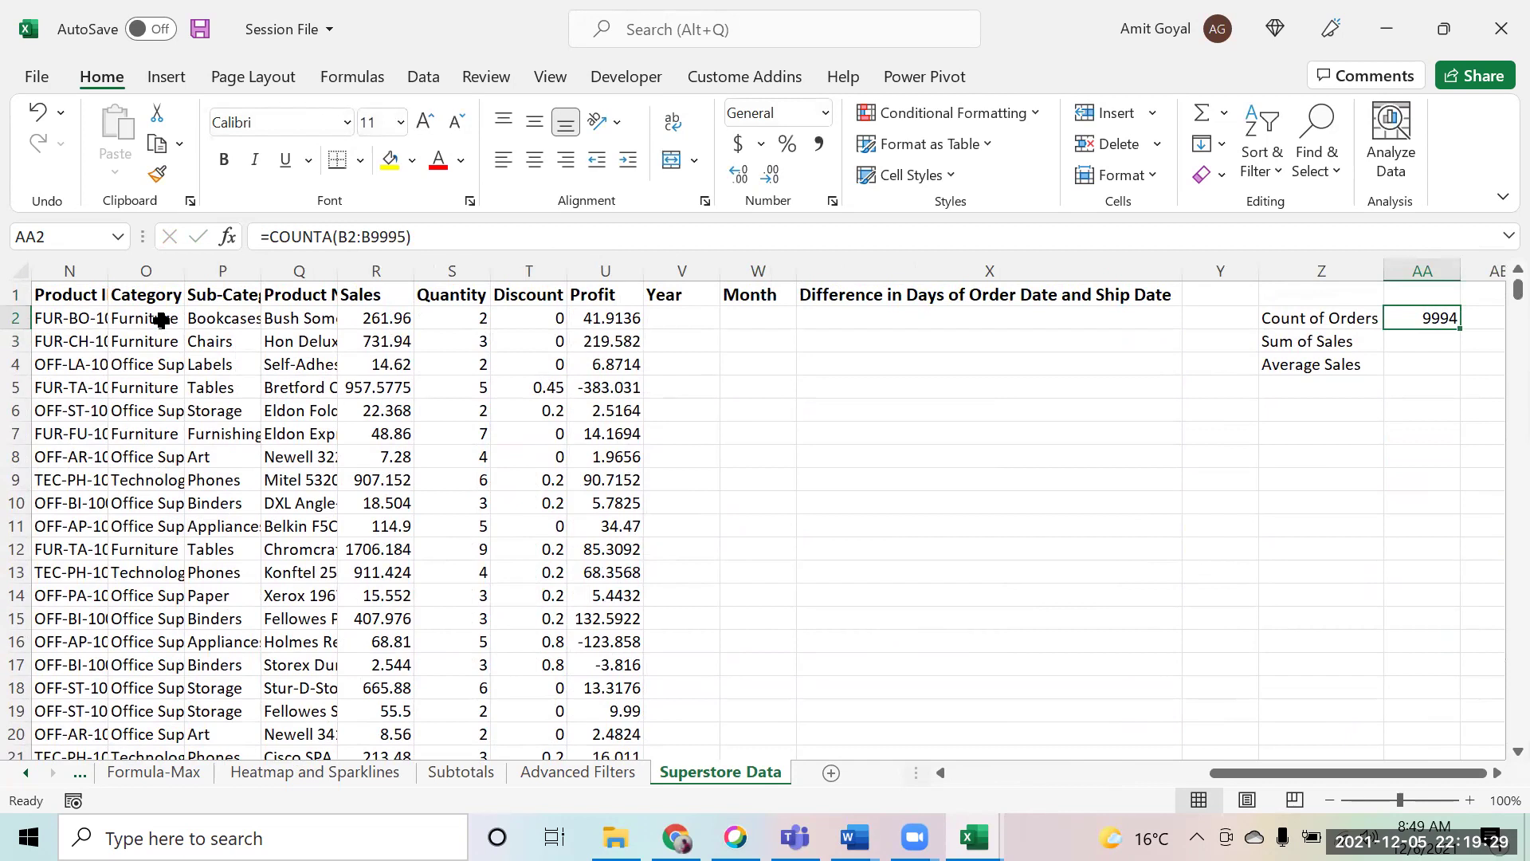
Total the Sales column in AA3, beside Sum of Sales, with =SUM(R:R).
key("Down")
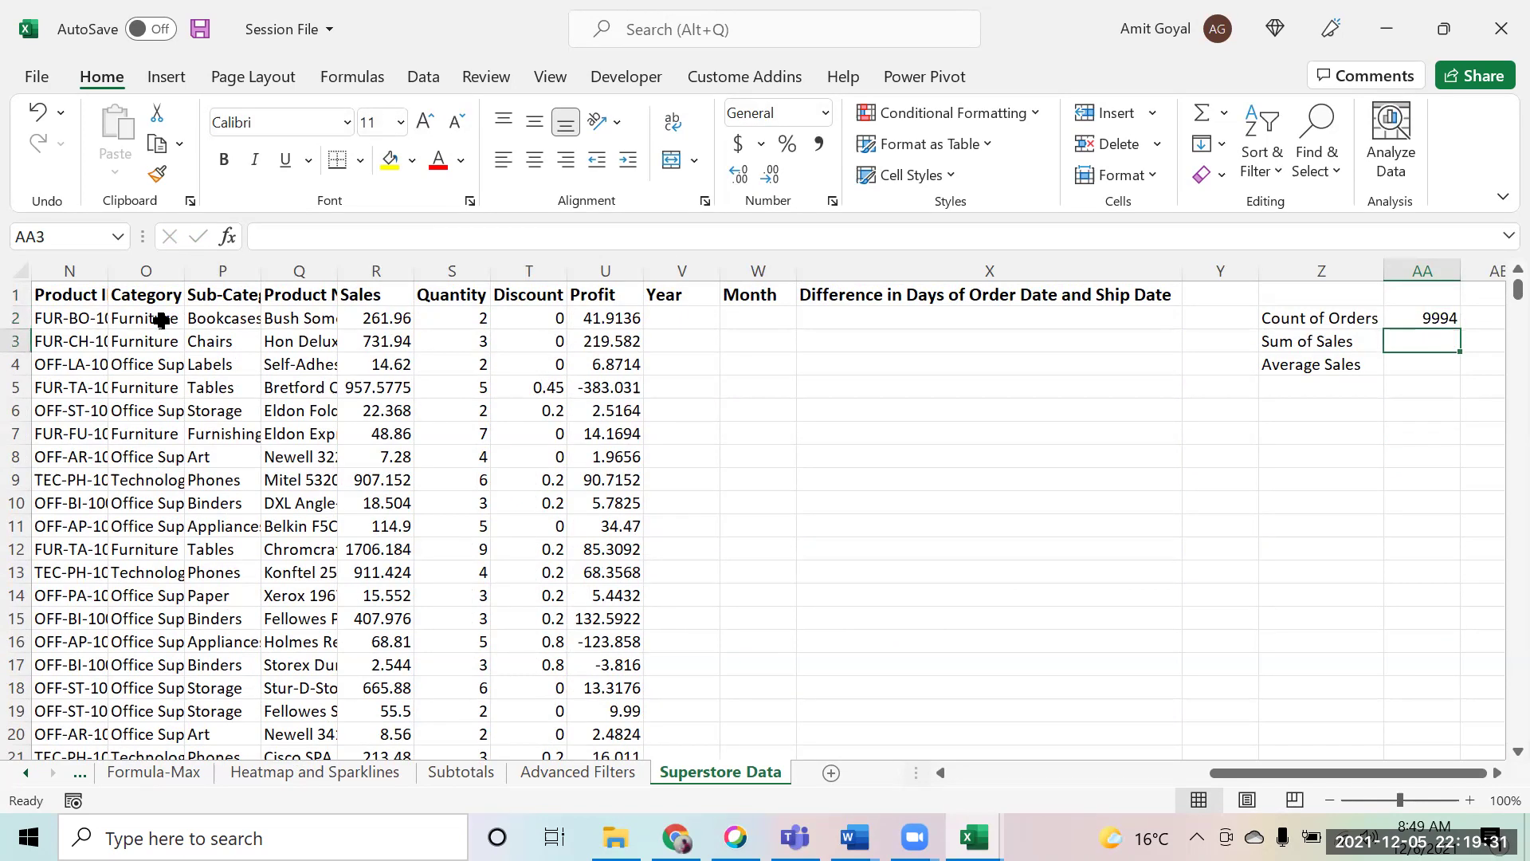
type("=sum")
key("Tab")
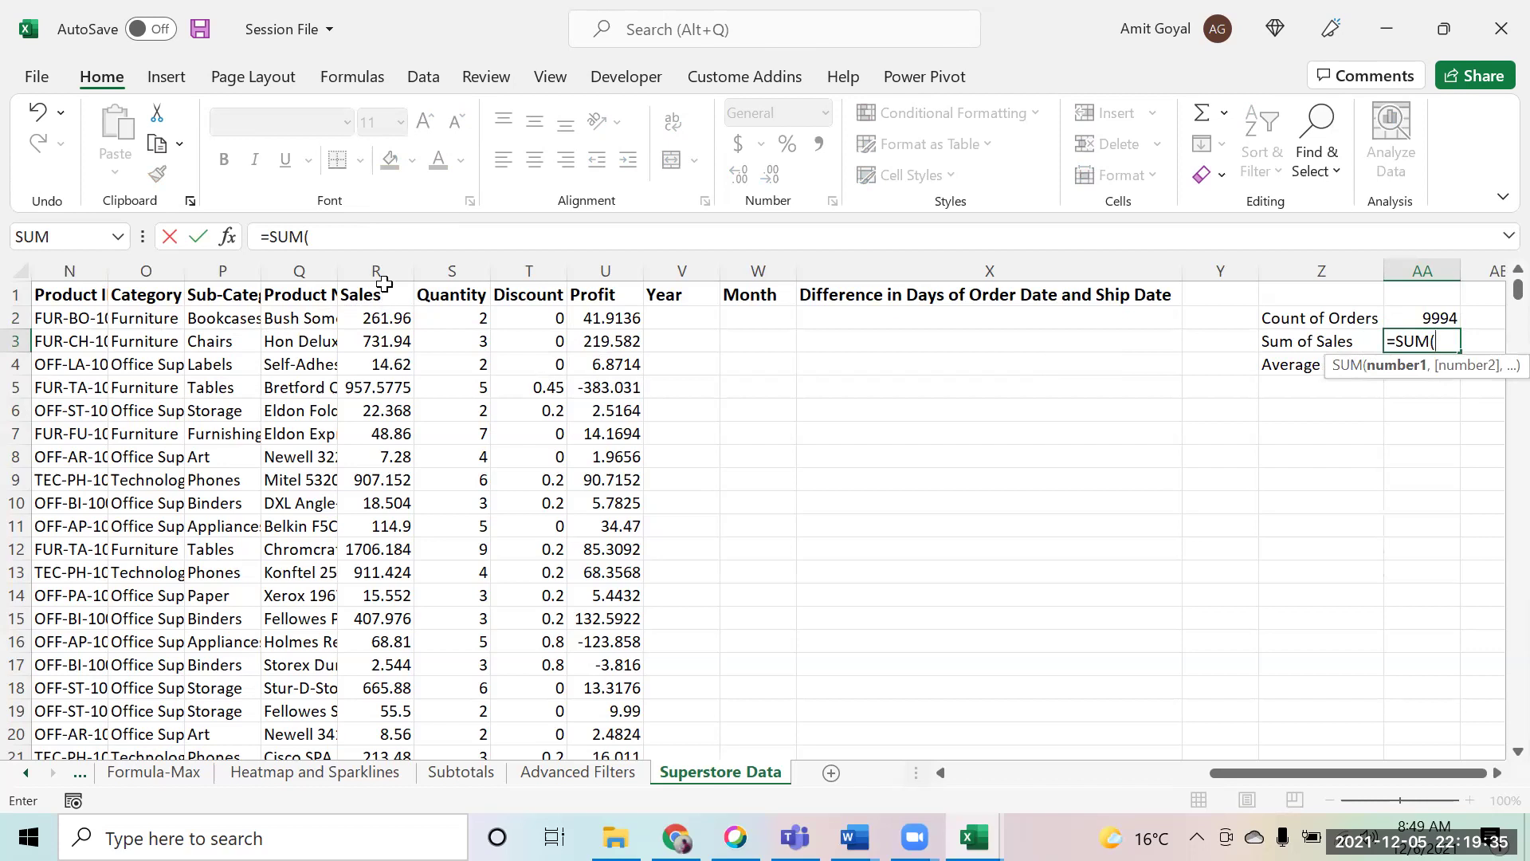
left_click(383, 259)
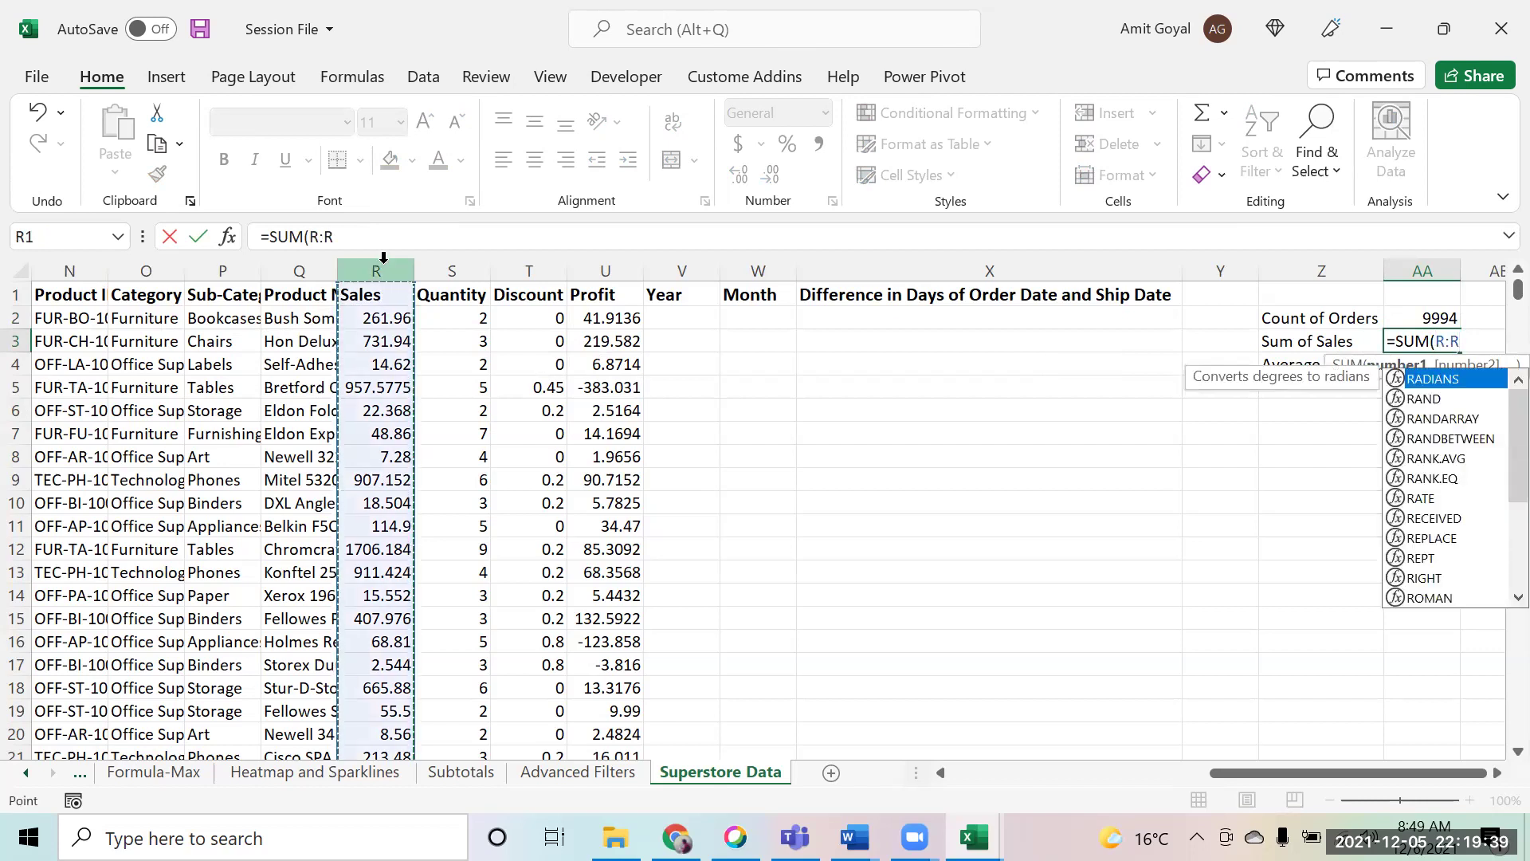
type(")")
key("Return")
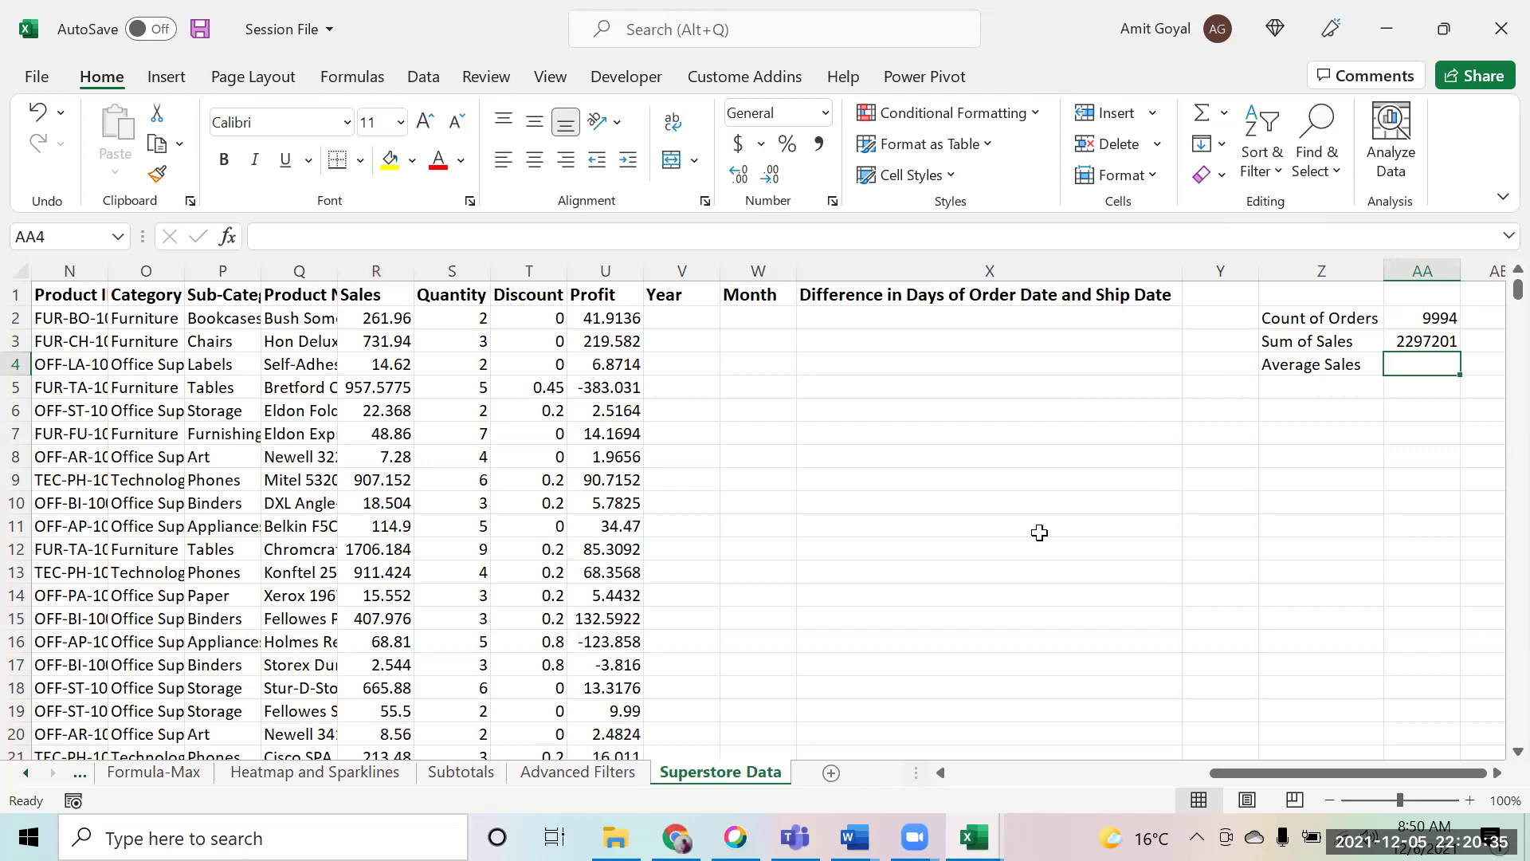
Average the Sales column in AA4, beside Average Sales, with =AVERAGE(R:R).
type("=aver")
key("Tab")
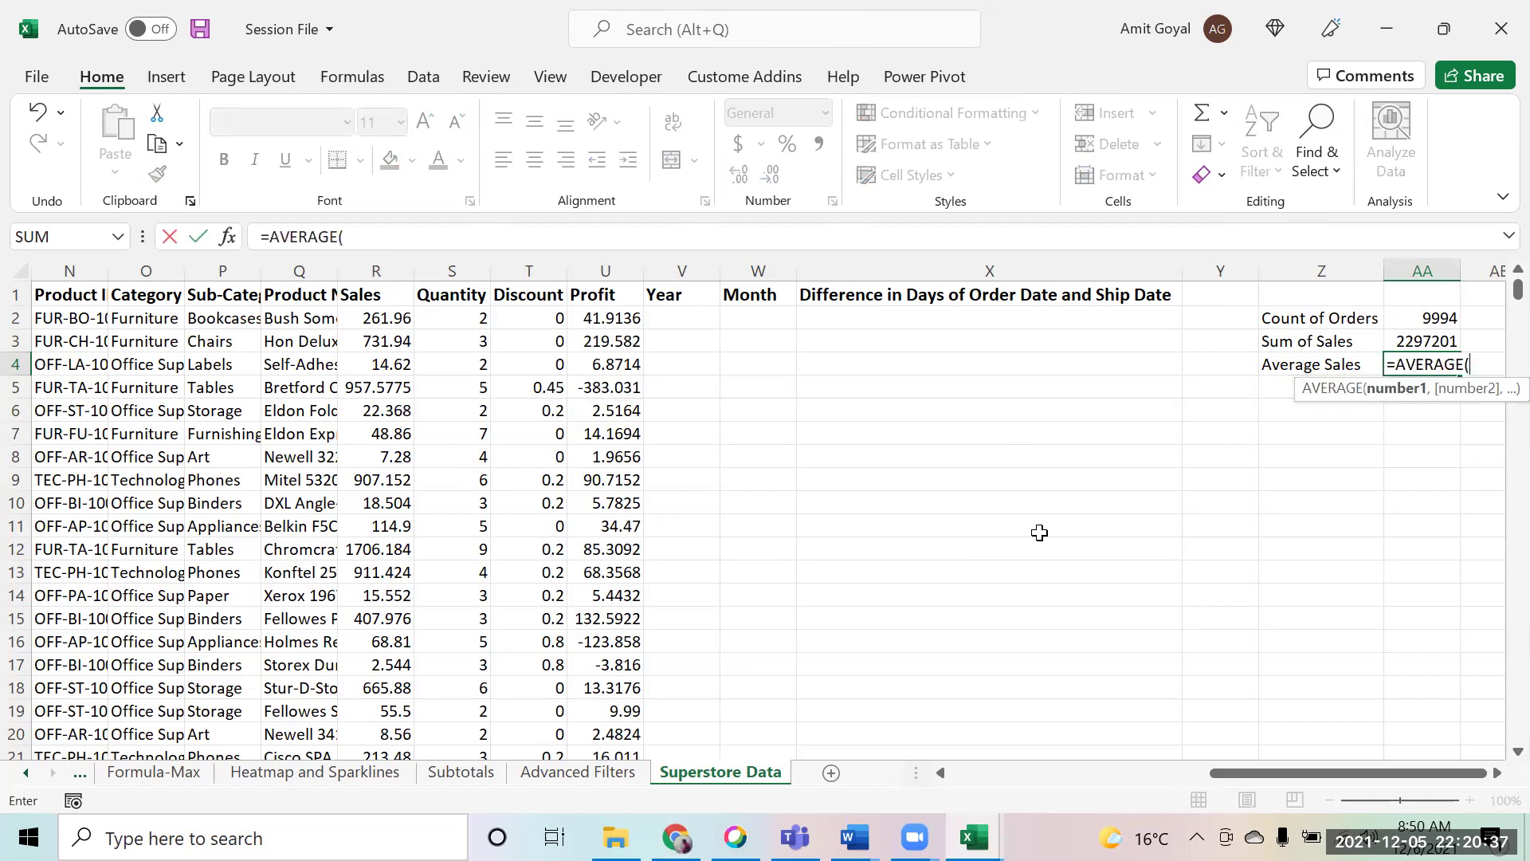
left_click(388, 267)
type(")")
key("Return")
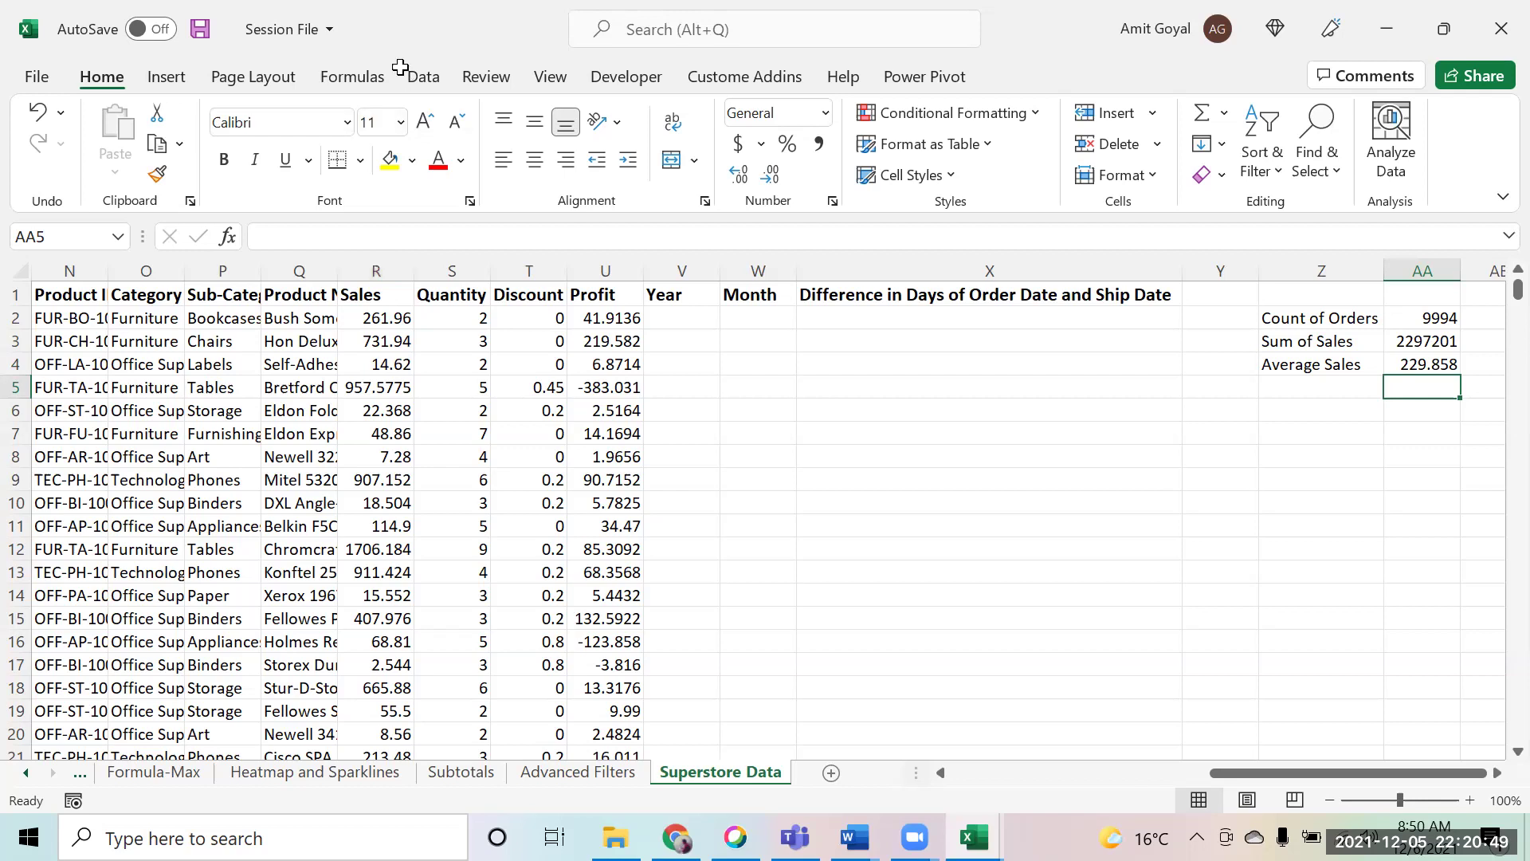
Extract the year of the first Order Date in V2, under Year, with =YEAR(C2).
left_click(662, 317)
type("=yea")
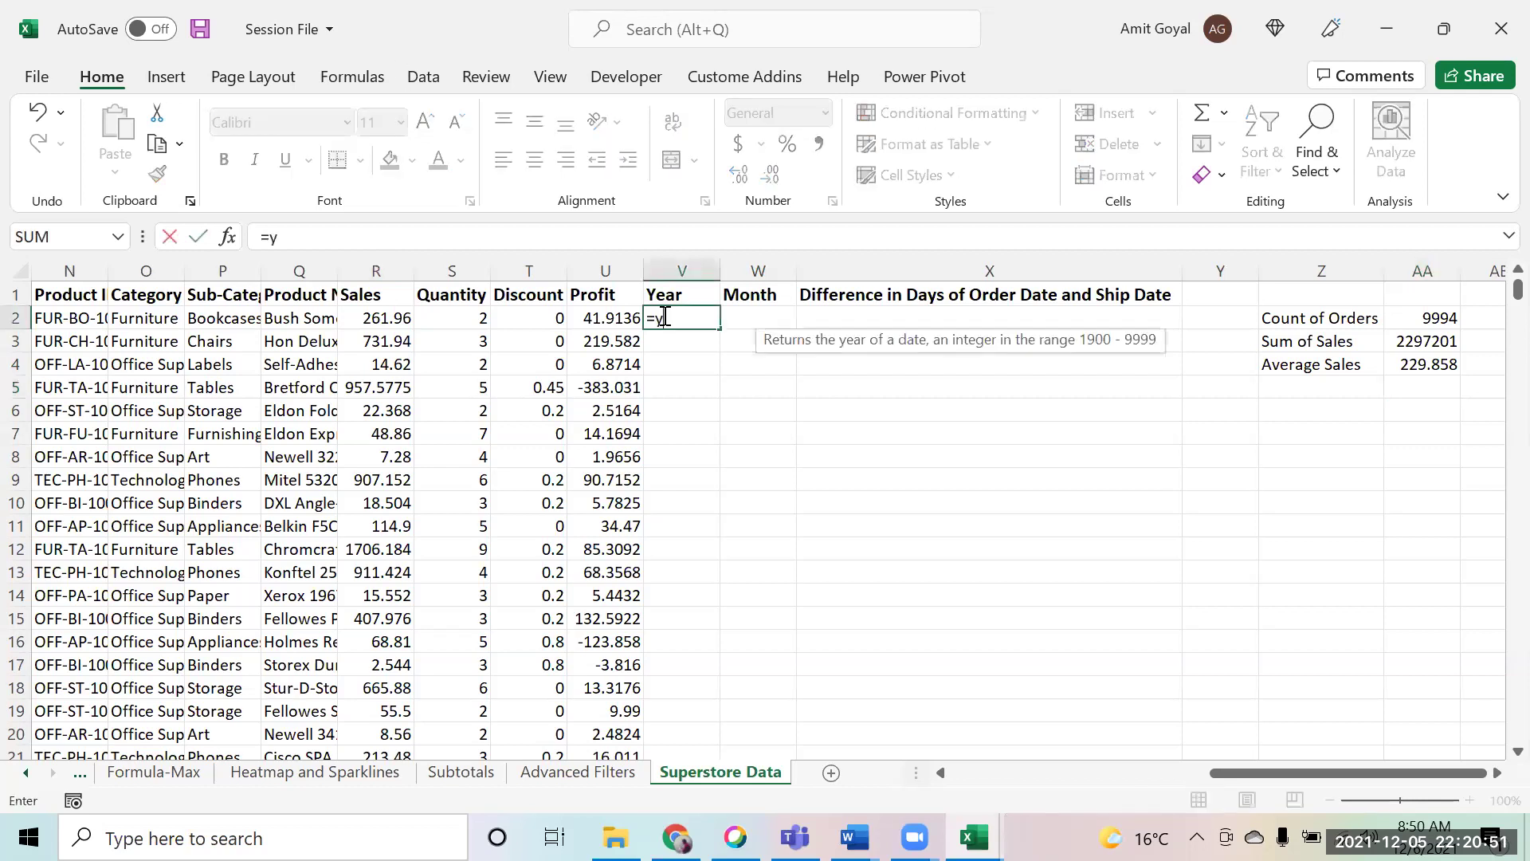
key("Tab")
key("Left")
key("Left")
key("Left")
key("Left")
key("Left")
key("Left")
key("Left")
key("Left")
key("Left")
key("Left")
key("Left")
key("Left")
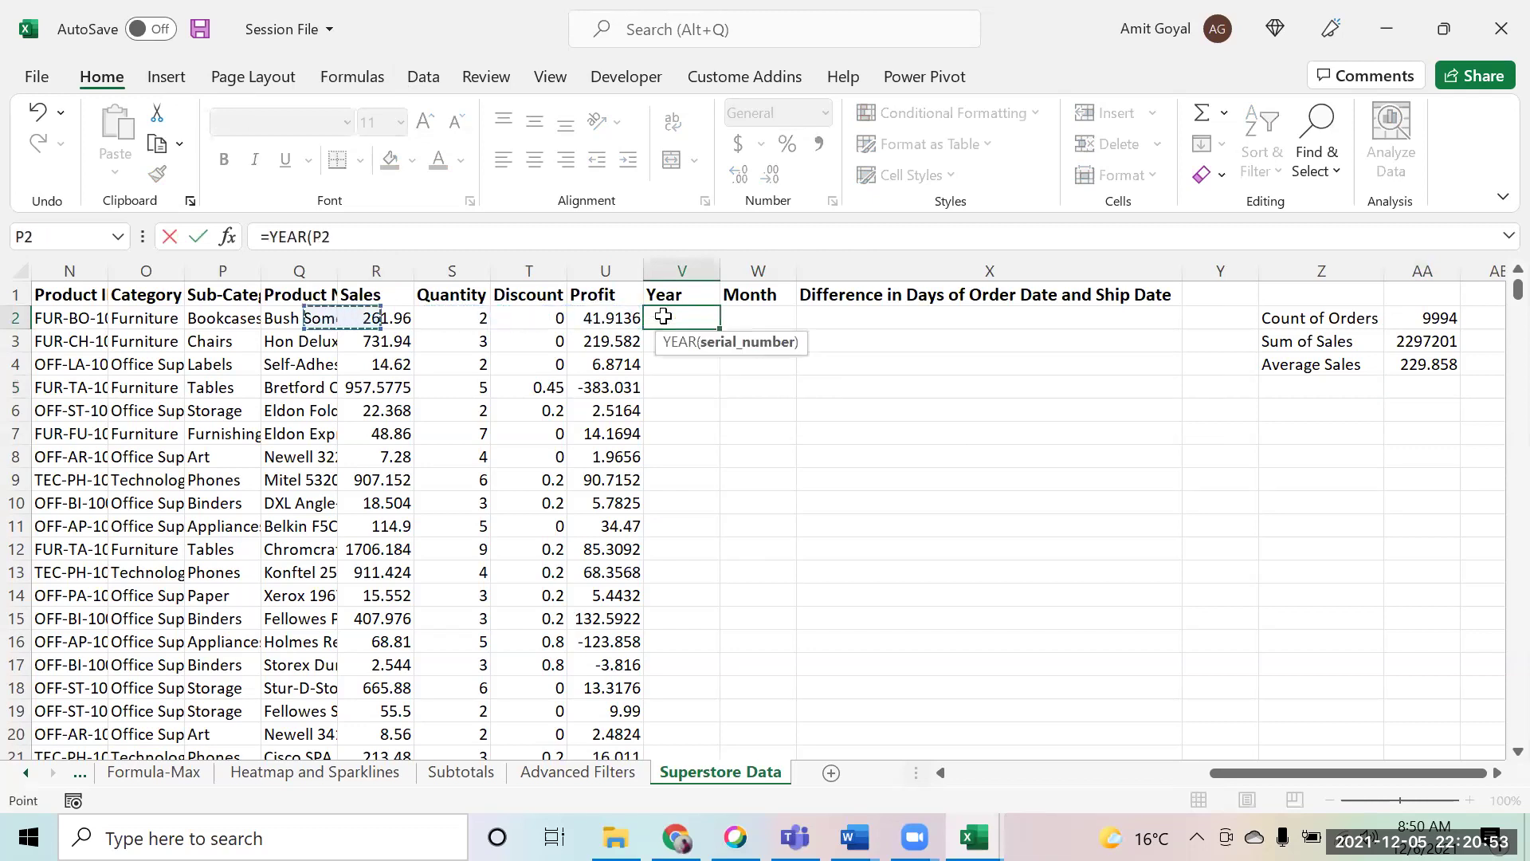
key("Left")
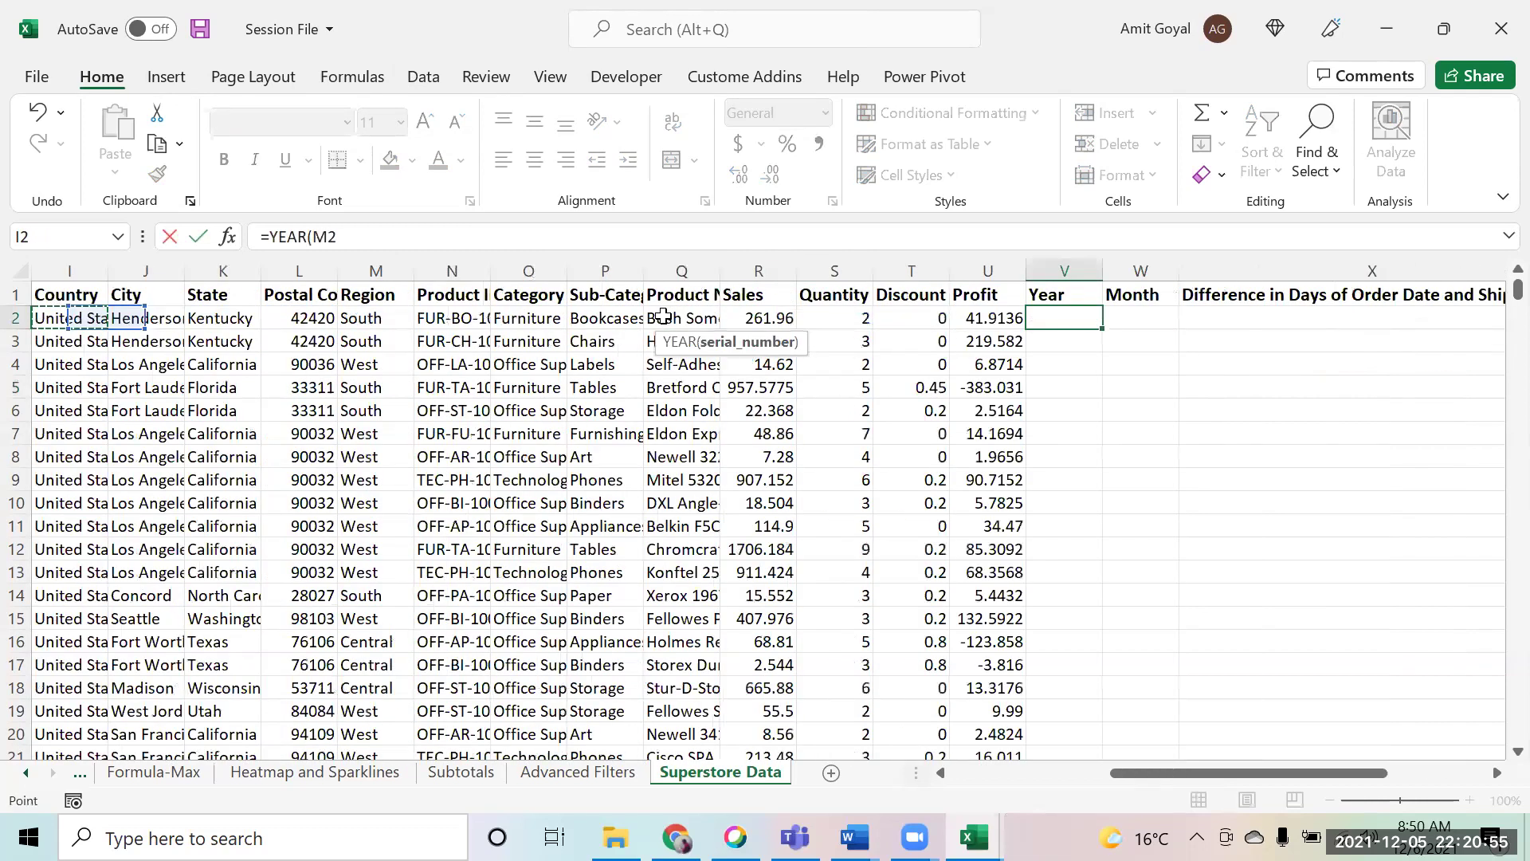
key("Left")
key("Left")
key("Left")
key("Left")
key("Left")
key("Left")
key("Left")
key("Left")
key("Right")
key("Right")
key("Return")
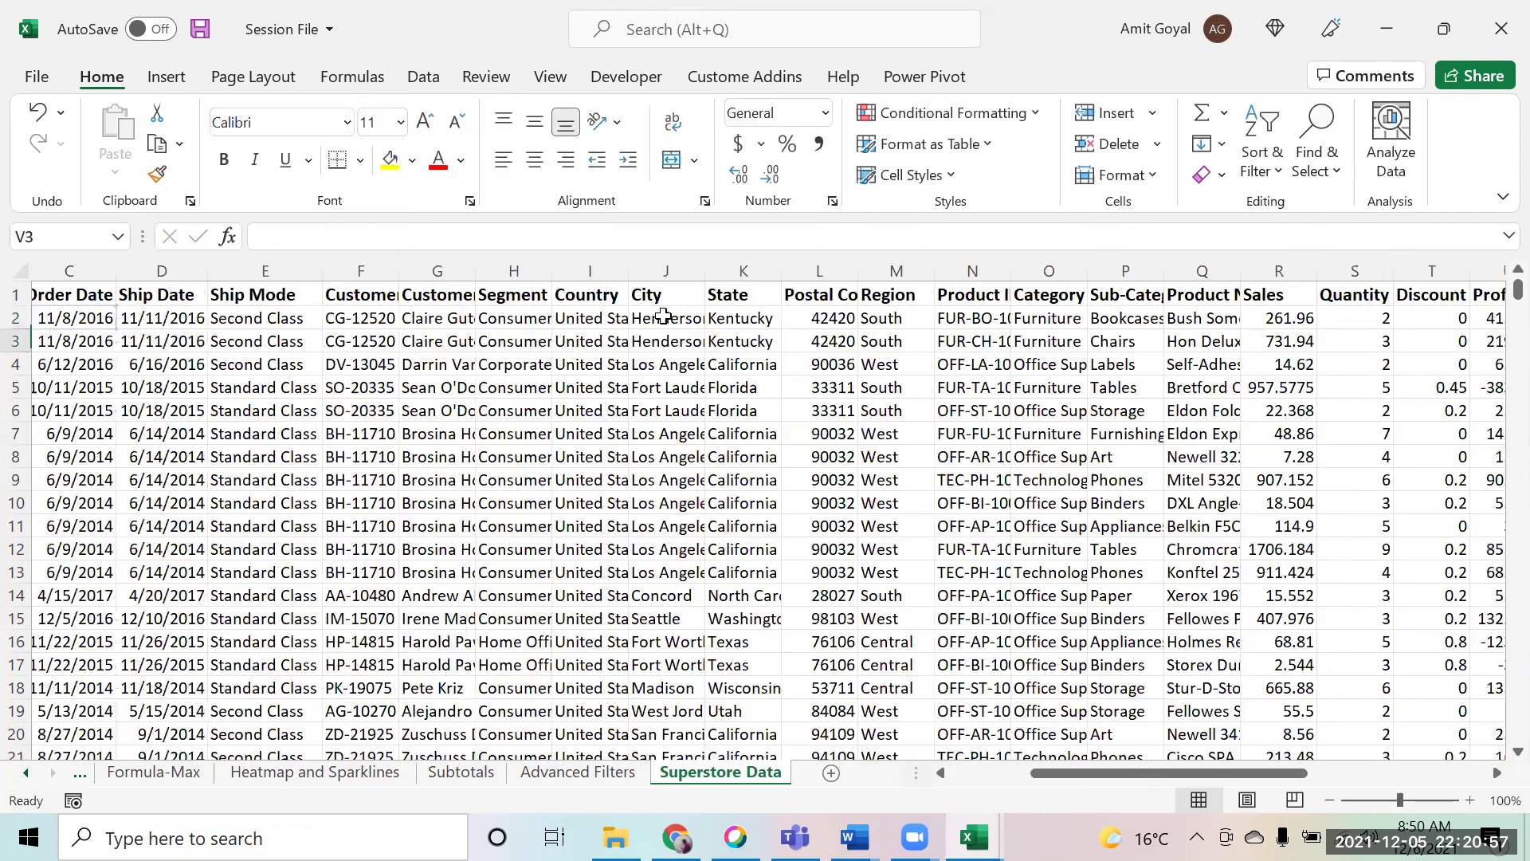
Fill the YEAR formula from V2 down the whole Year column to the last data row.
key("Up")
key("Right")
key("Right")
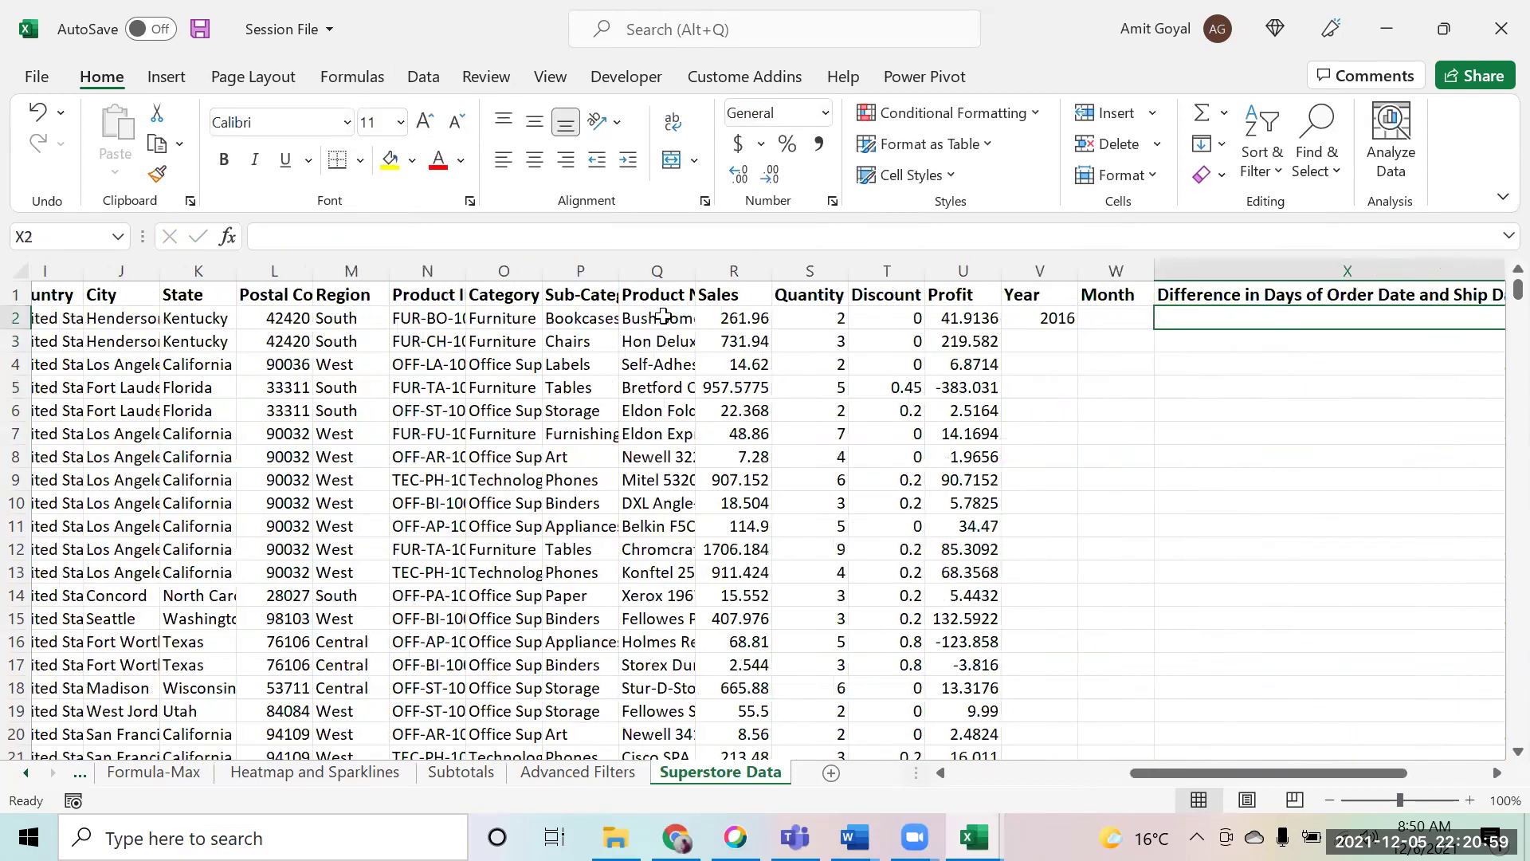
key("Left")
key("Left")
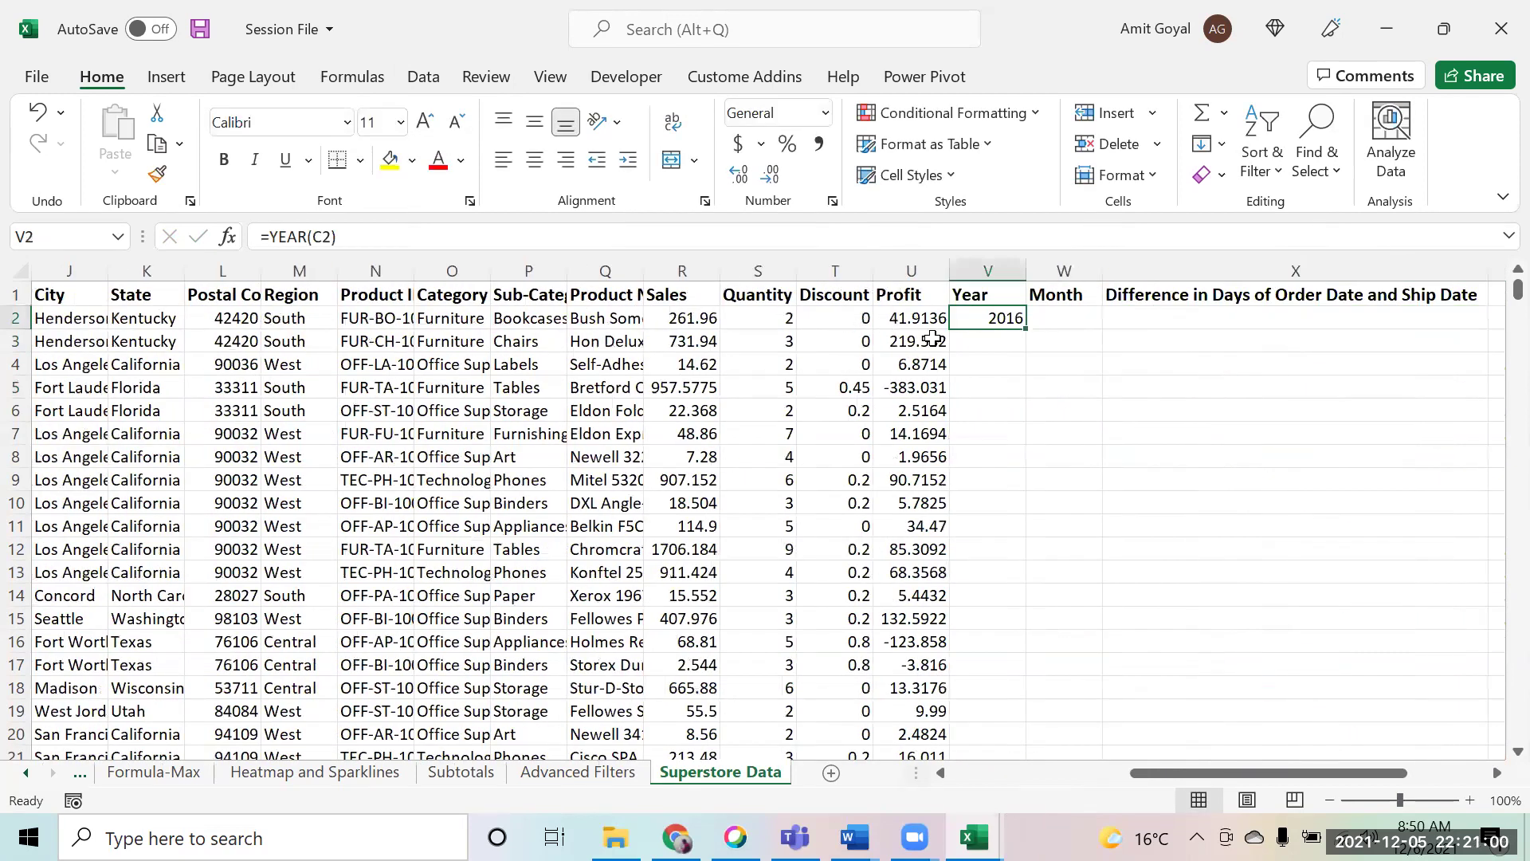
double_click(1028, 329)
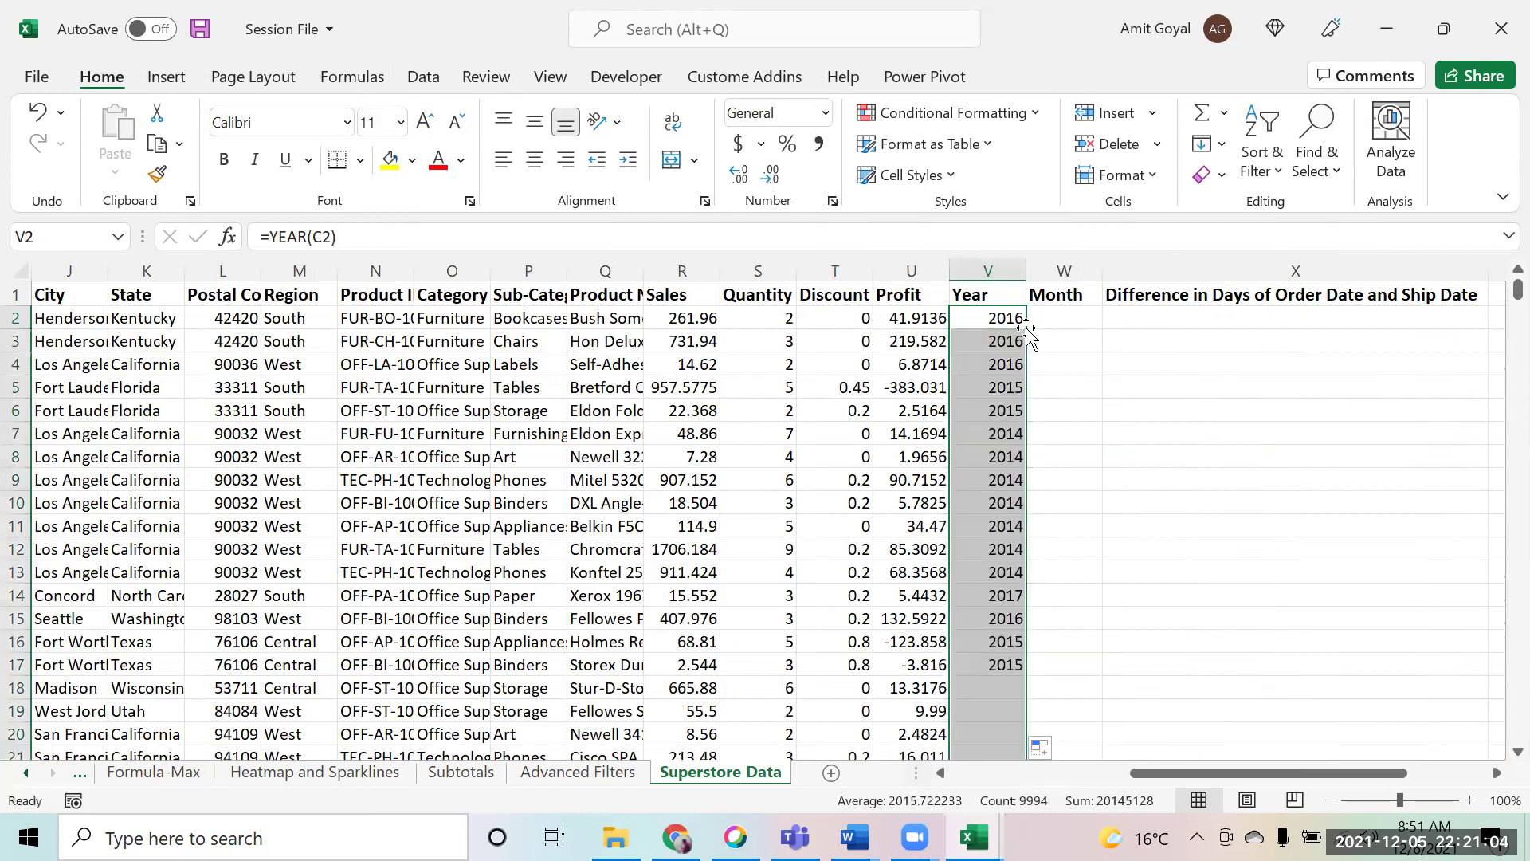
Examine the filled years down column V and return to the first data row.
left_click(995, 408)
key("Down")
key("Down")
key("Down")
key("Down")
key("Down")
key("Down")
key("Down")
key("Down")
key("Down")
key("Down")
key("Down")
key("Down")
key("Down")
key("Down")
key("Down")
key("Down")
key("Down")
key("Down")
key("Down")
key("Down")
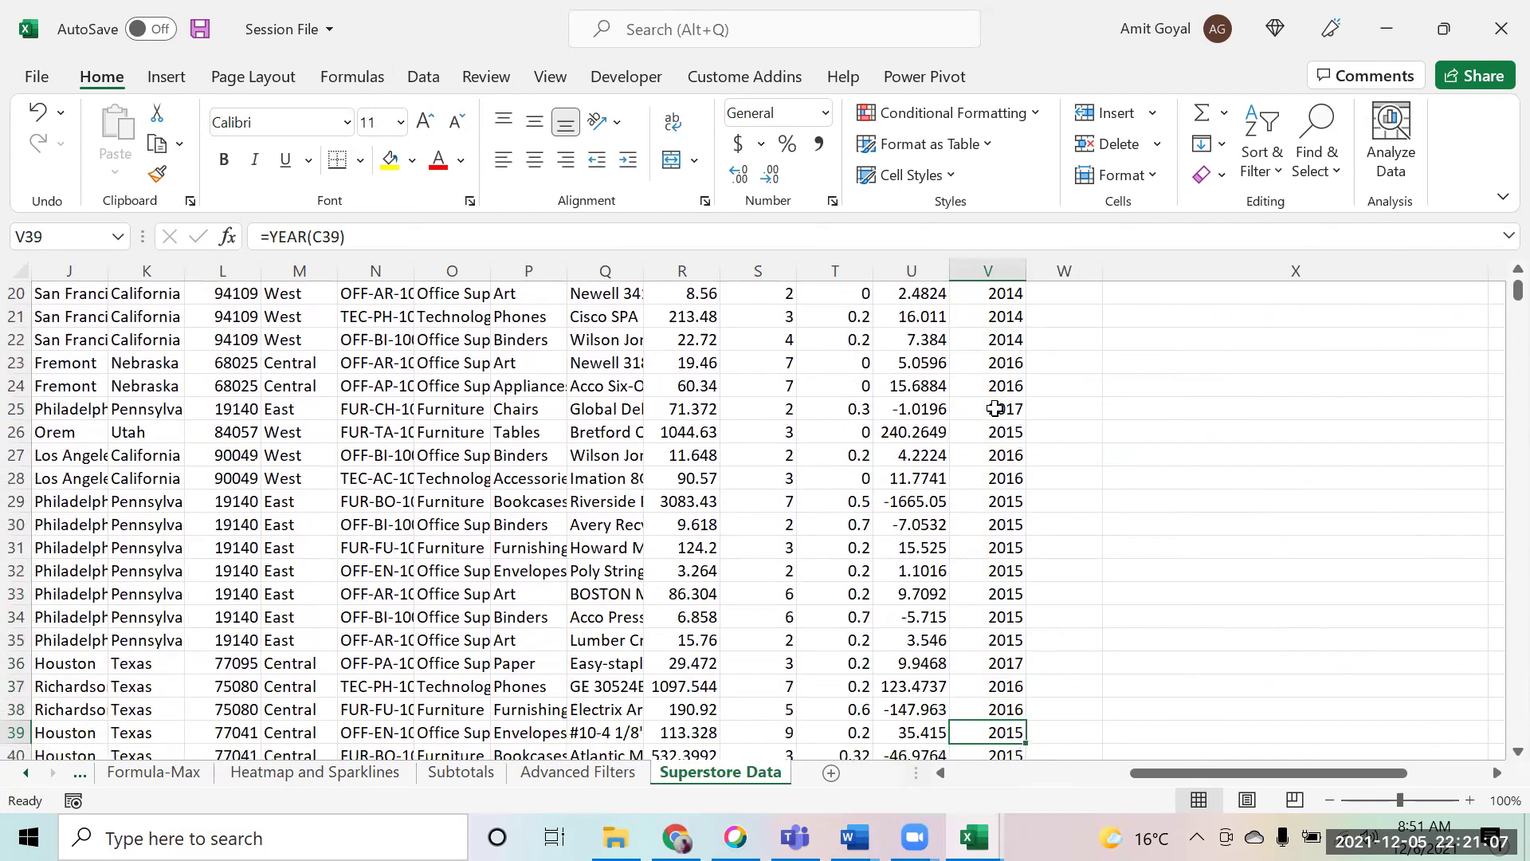
key("Down")
key("Down")
key("Down")
key("Down")
key("Down")
key("Down")
key("Down")
key("Down")
key("Down")
key("Down")
key("Down")
key("Down")
key("Down")
key("Up")
key("Up")
key("Up")
key("Up")
key("Up")
key("Up")
key("Up")
key("Up")
key("Up")
key("Up")
key("Up")
key("Up")
key("Up")
key("Up")
key("Up")
key("Up")
key("Up")
key("Up")
key("Up")
key("Up")
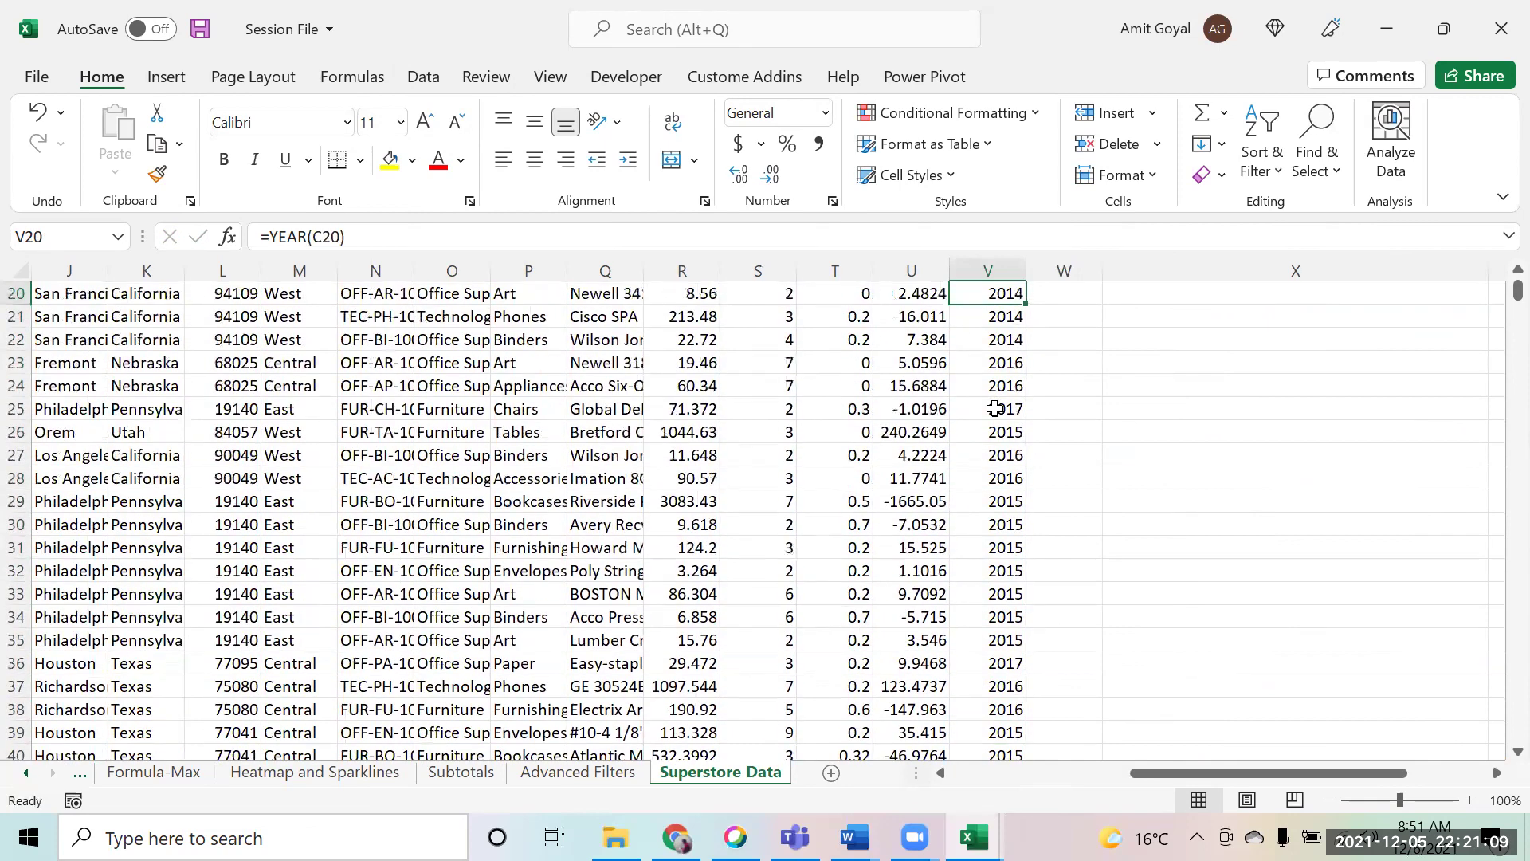
key("Up")
key("Up")
key("Up")
key("Up")
key("Up")
key("Up")
key("Up")
key("Up")
key("Up")
key("Up")
key("Up")
key("Up")
key("Up")
key("Up")
key("Up")
key("Up")
key("Up")
key("Up")
Extract the Order Date month in W2 with =MONTH(C2) and fill the formula down the whole Month column.
key("Right")
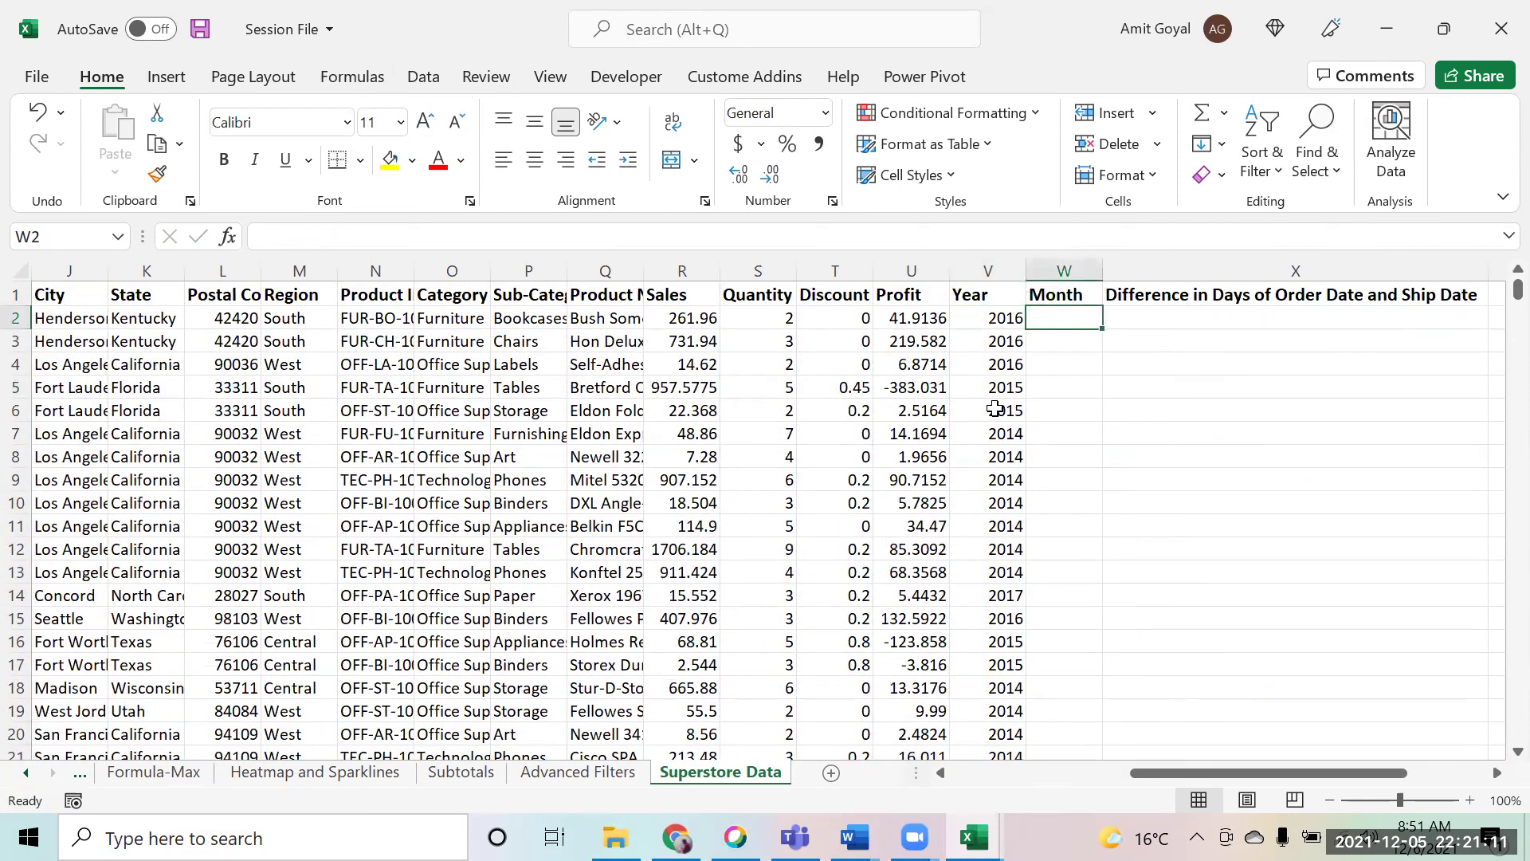
type("=MONTH(")
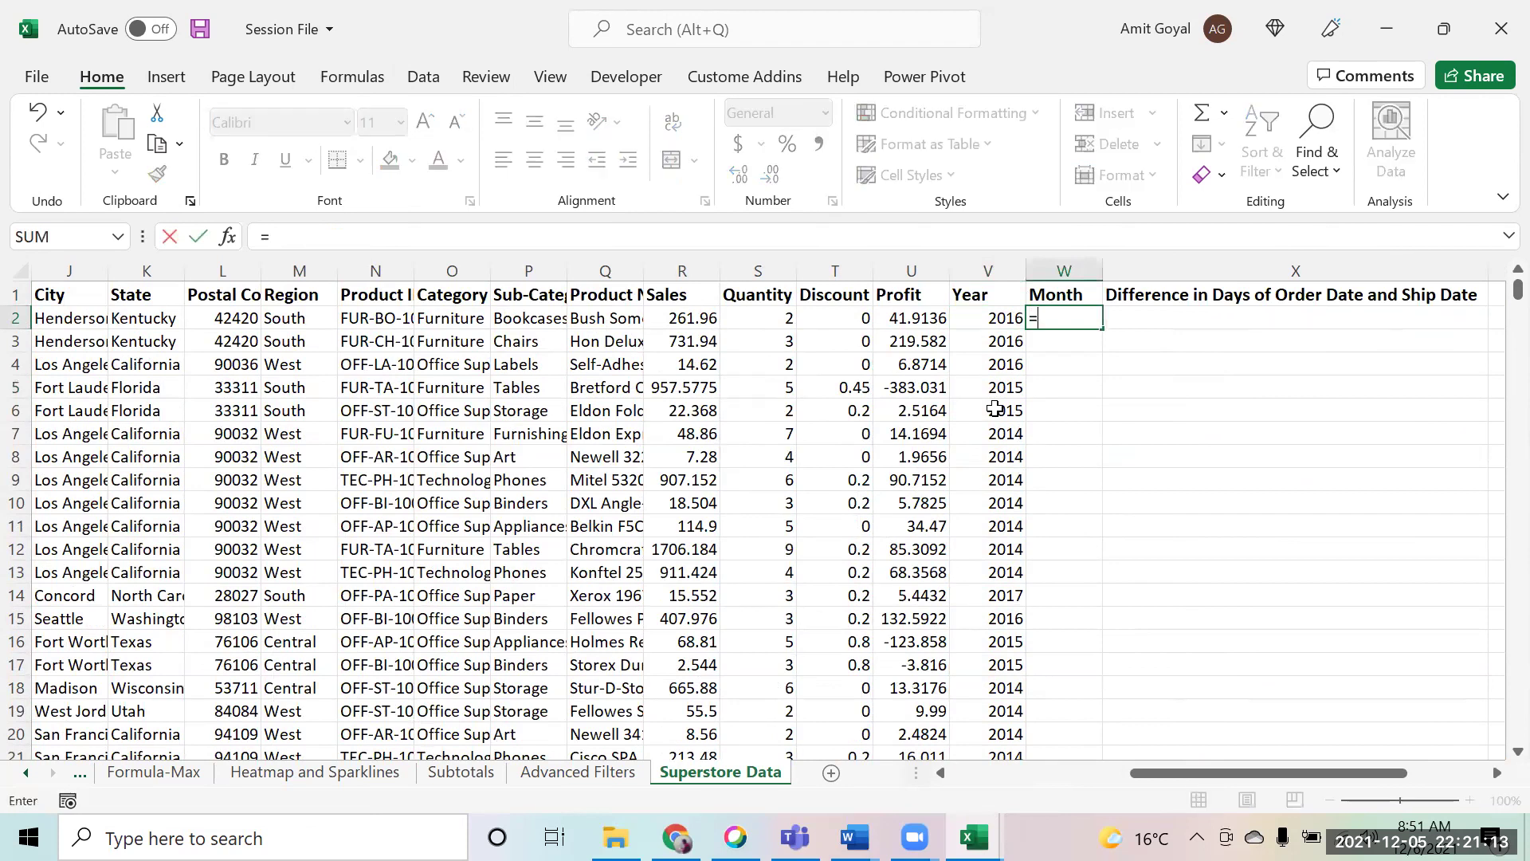
key("Left")
key("Left")
key("Left")
key("Left")
key("Left")
key("Left")
key("Left")
key("Left")
key("Left")
key("Left")
key("Left")
key("Left")
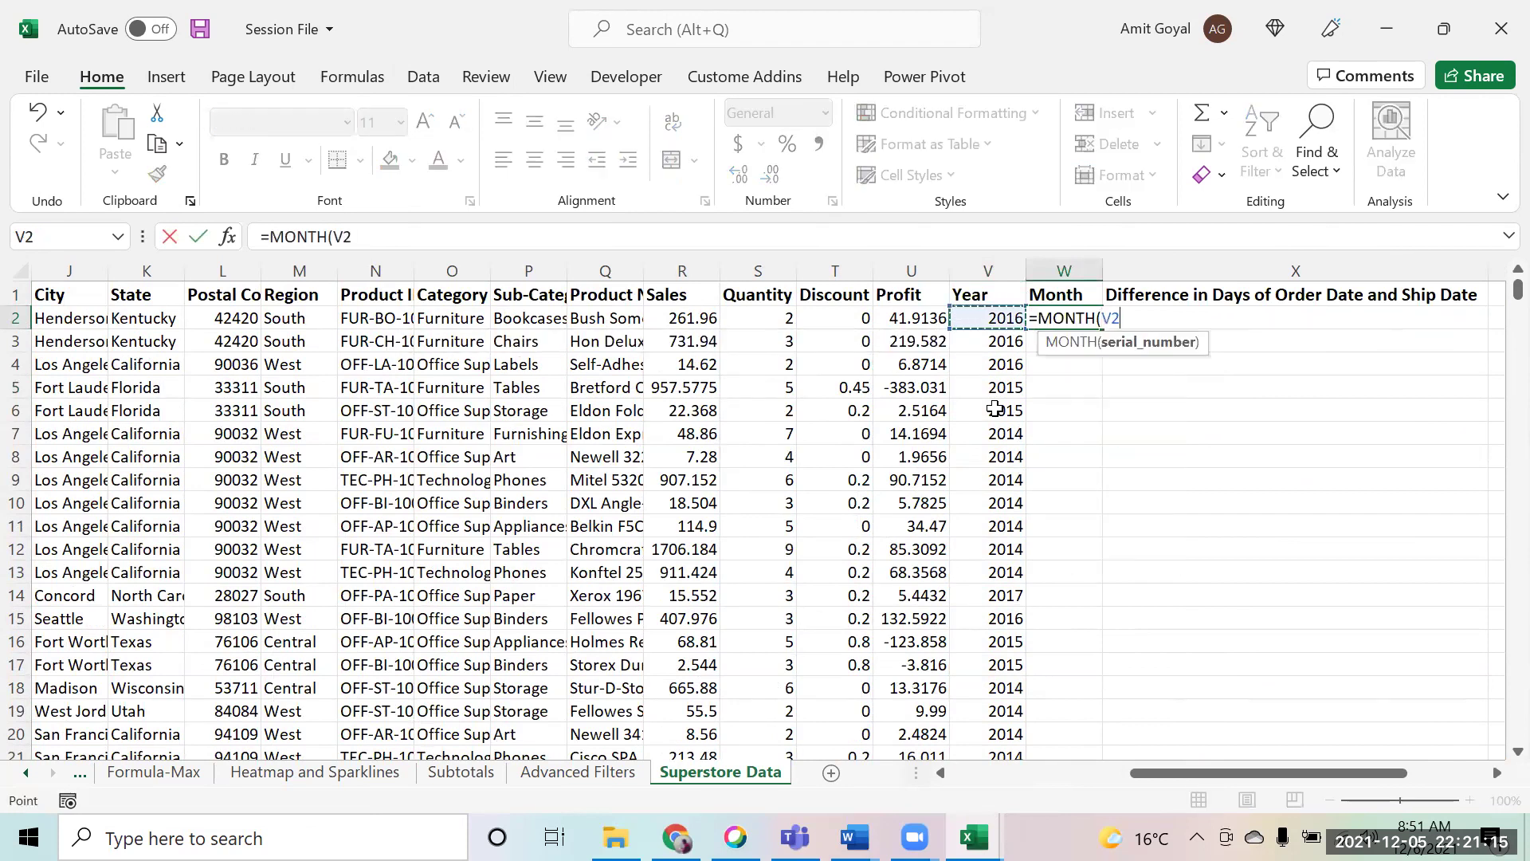
key("Left")
key("Left")
key("Left")
key("Left")
key("Left")
key("Left")
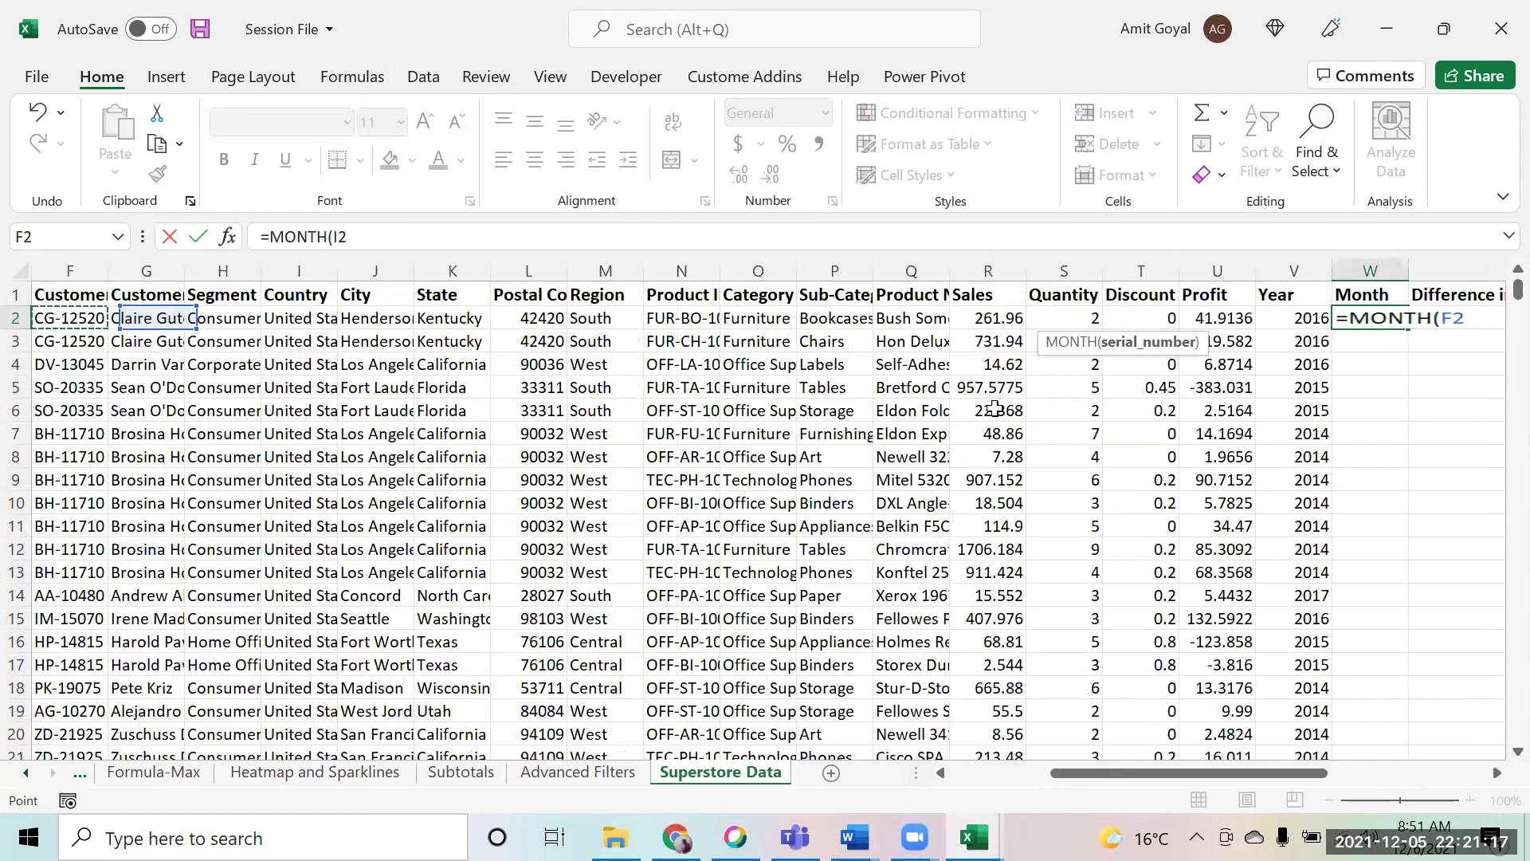
key("Left")
key("Left")
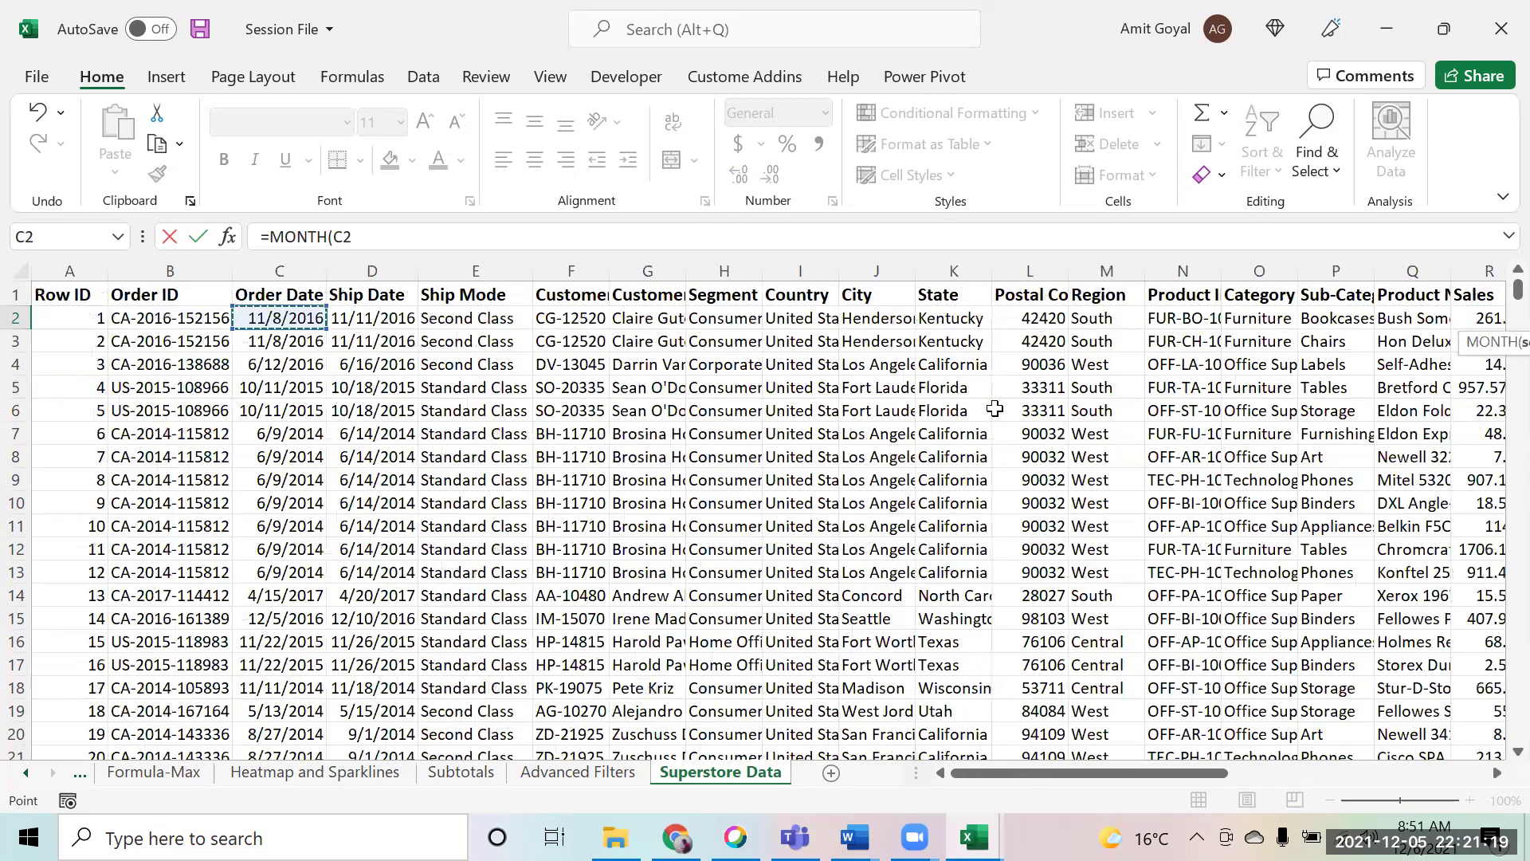
key("ctrl+Return")
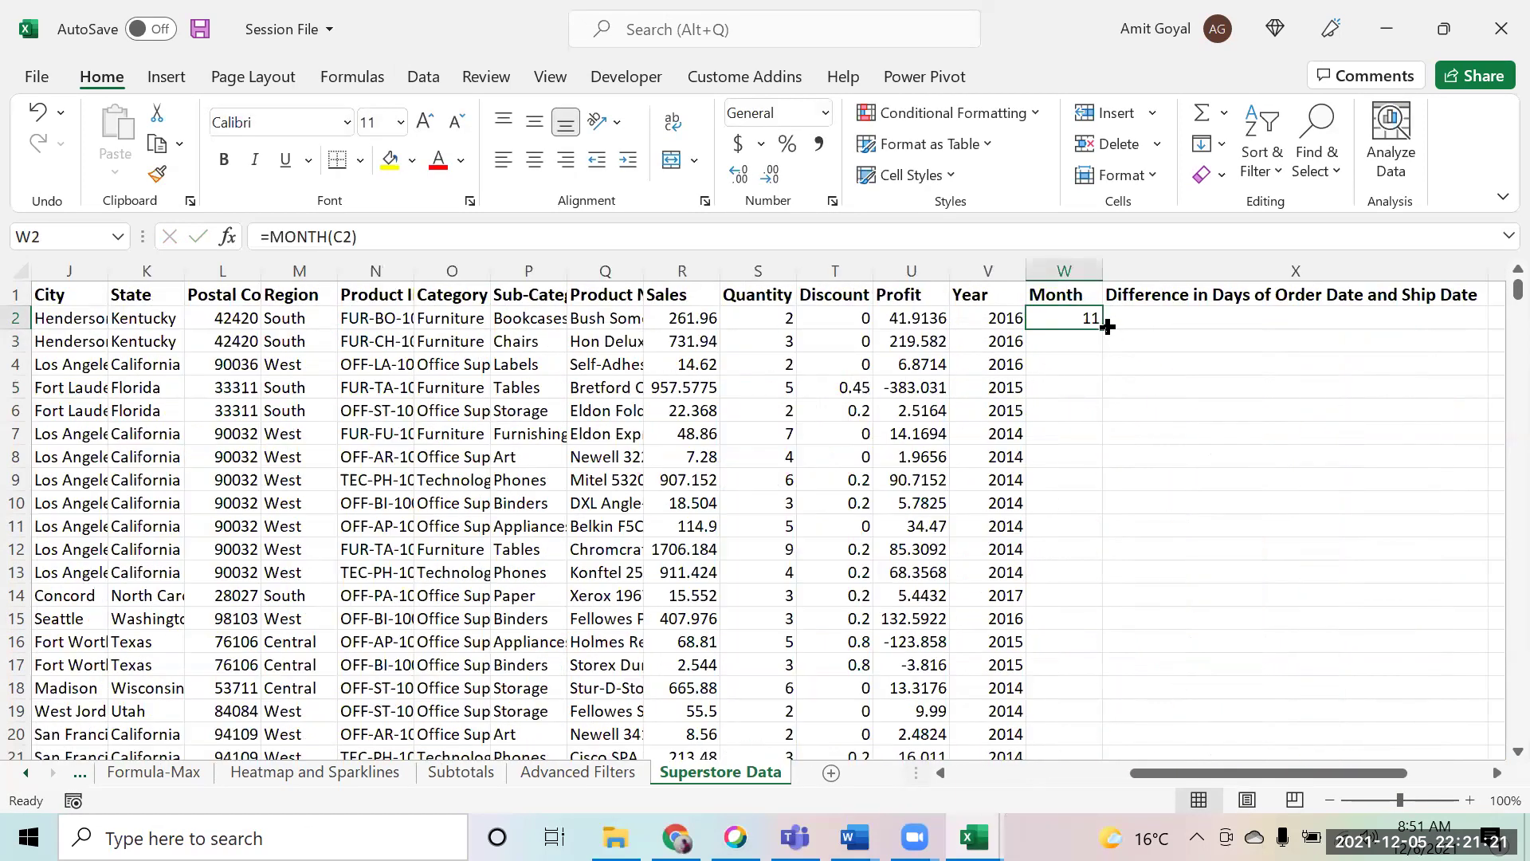
double_click(1108, 327)
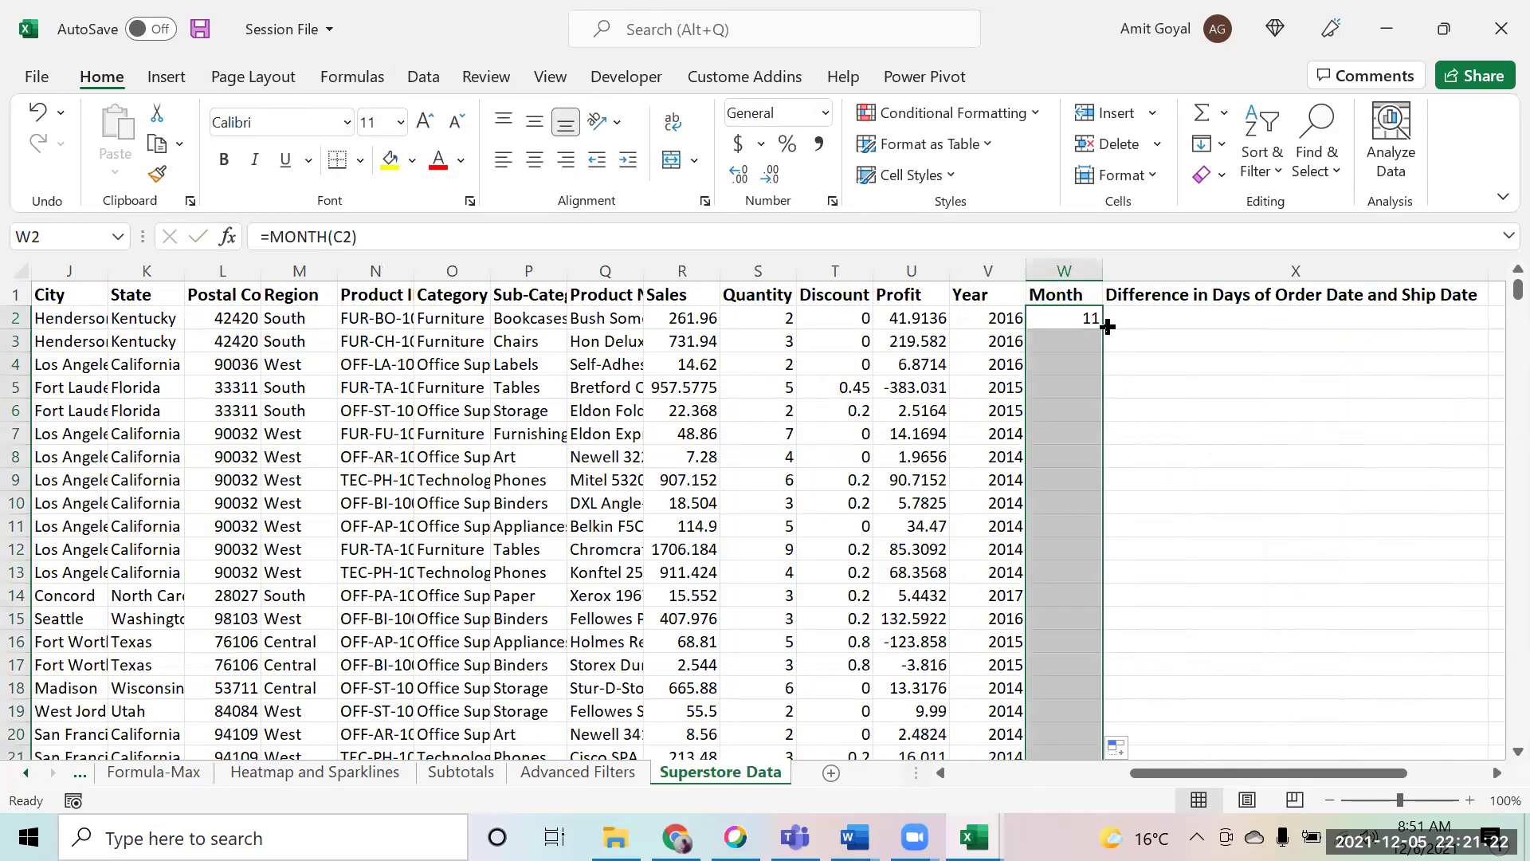
Calculate the days between the first row's Order Date and Ship Date in X2 with =DATEDIF(C2,D2,"d").
left_click(1182, 318)
left_click(1005, 319)
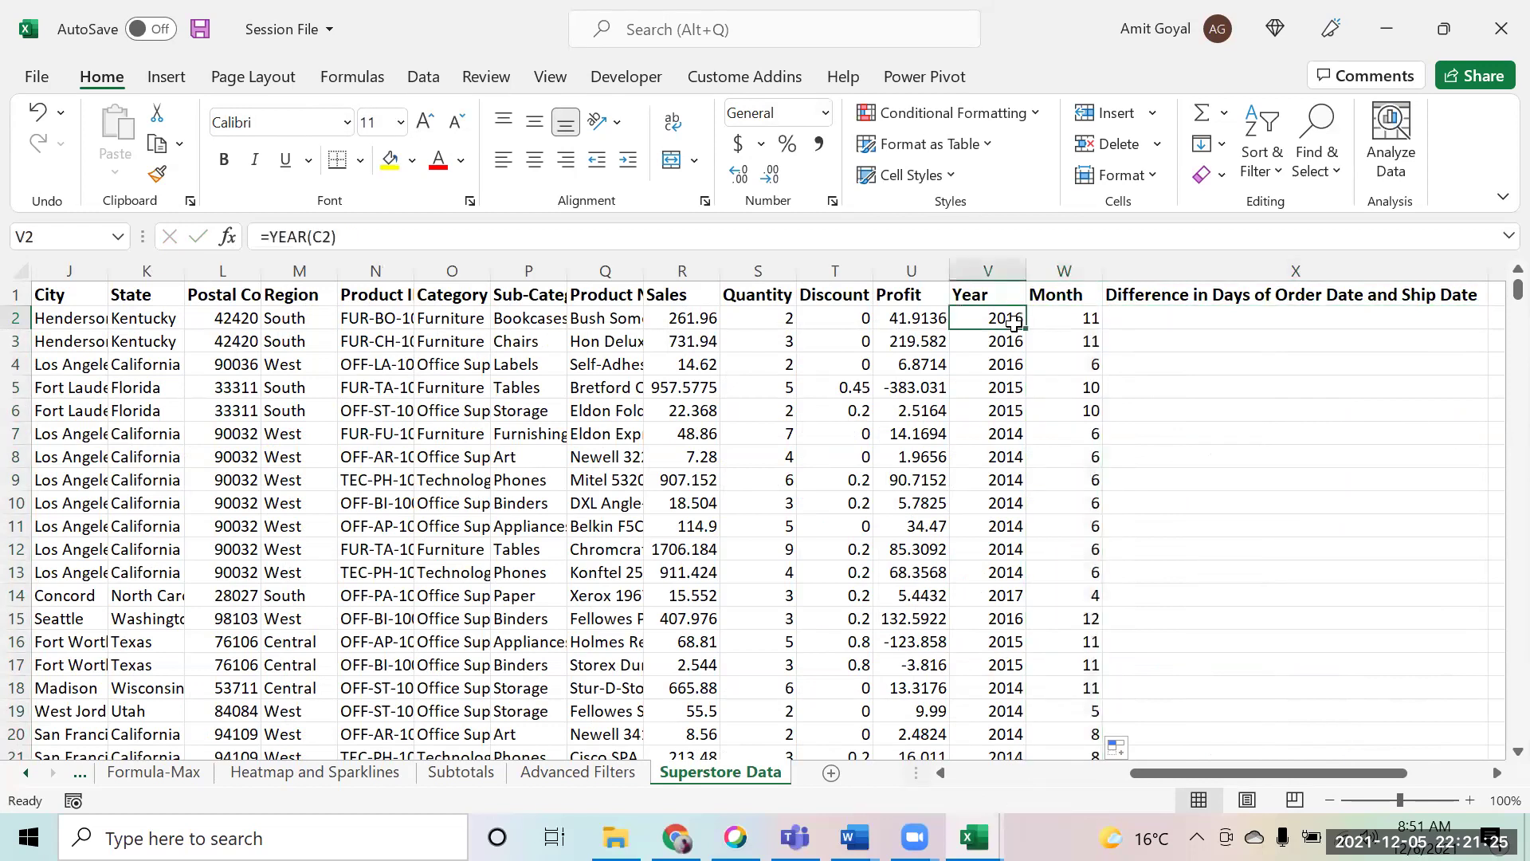
left_click(1130, 318)
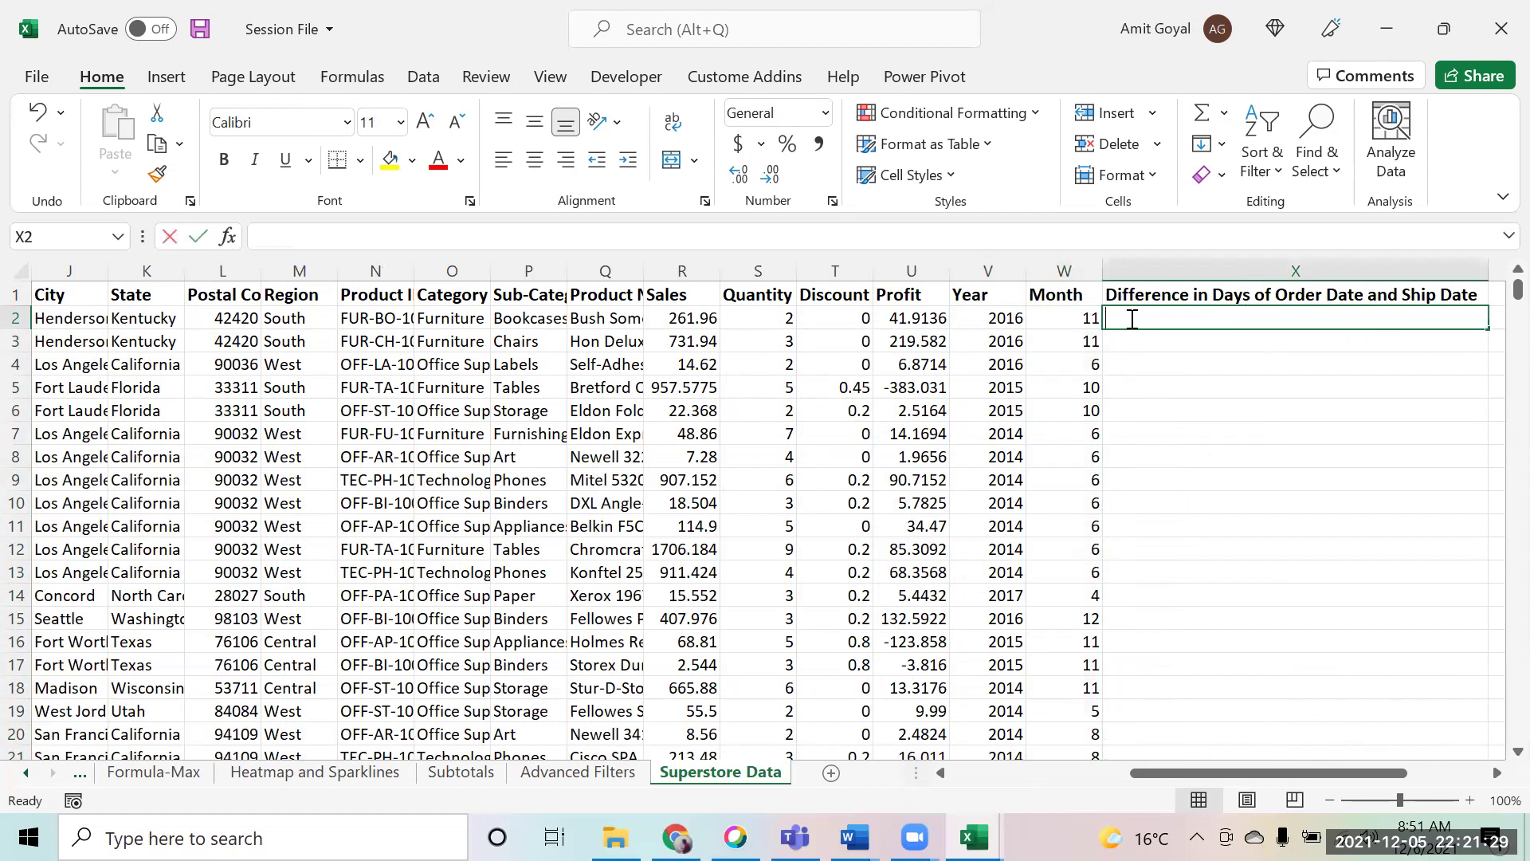
type("=datedif(")
key("Left")
key("Left")
key("Left")
key("Left")
key("Left")
key("Left")
key("Left")
key("Left")
key("Left")
key("Left")
key("Left")
key("Left")
key("Left")
key("Left")
key("Left")
key("Left")
key("Left")
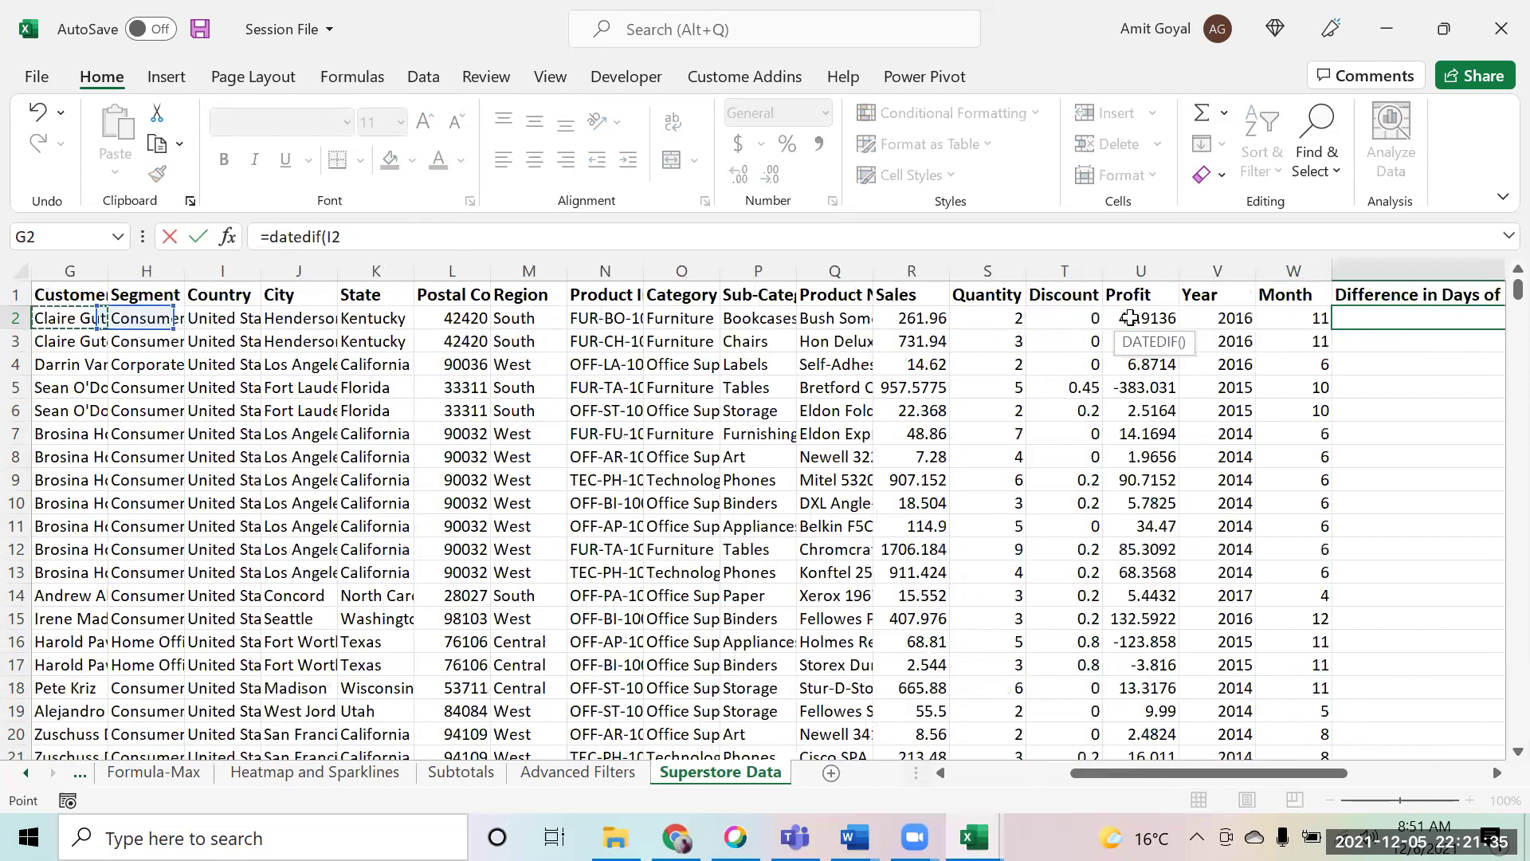
key("Left")
key("Left")
key("Left")
key("Left")
key("Left")
key("Left")
key("Right")
key("Right")
type(",")
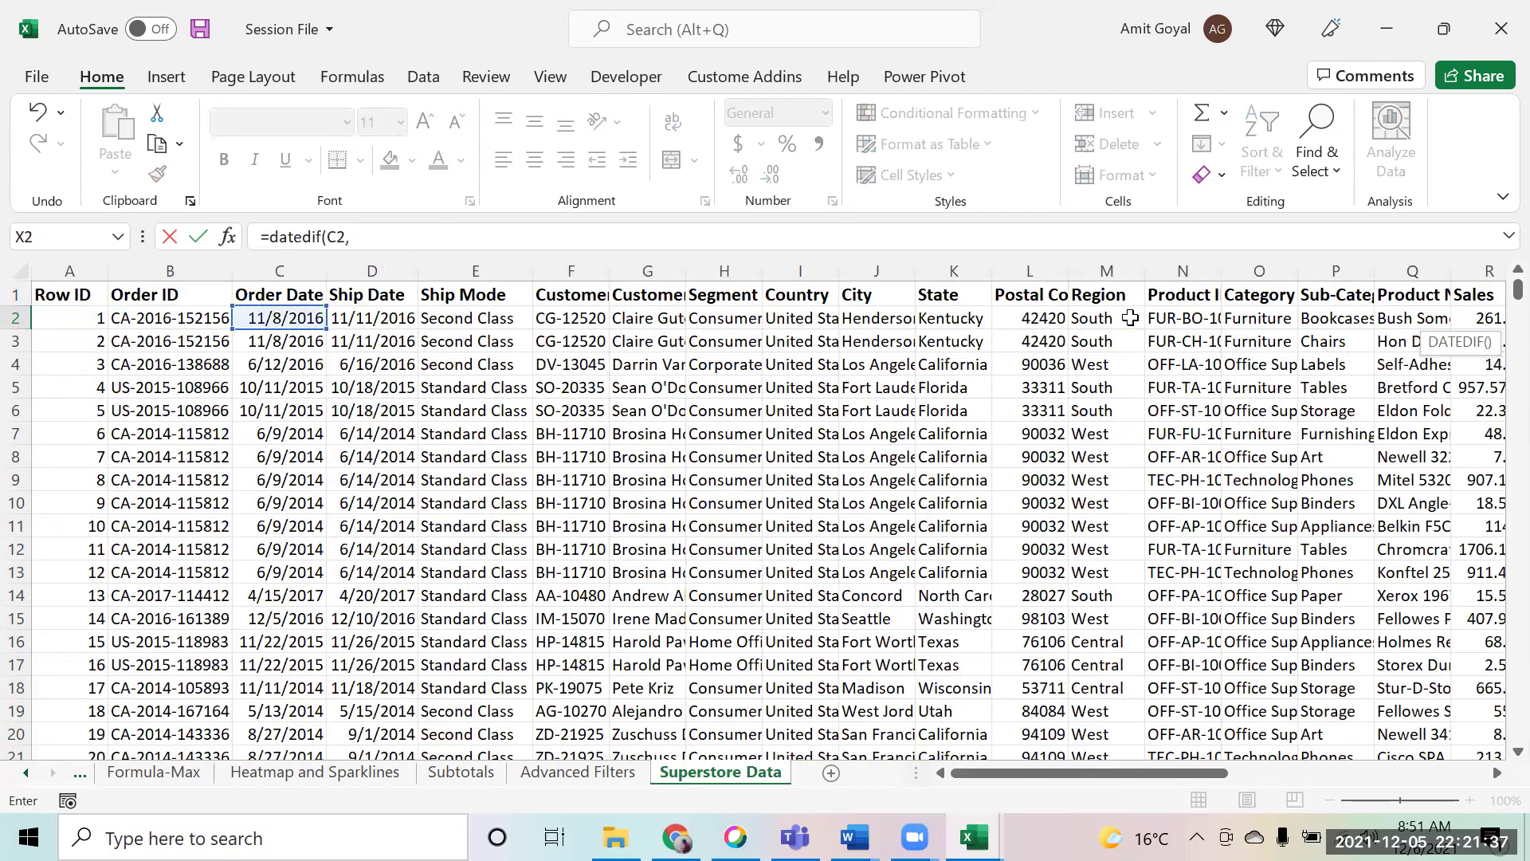
left_click(372, 325)
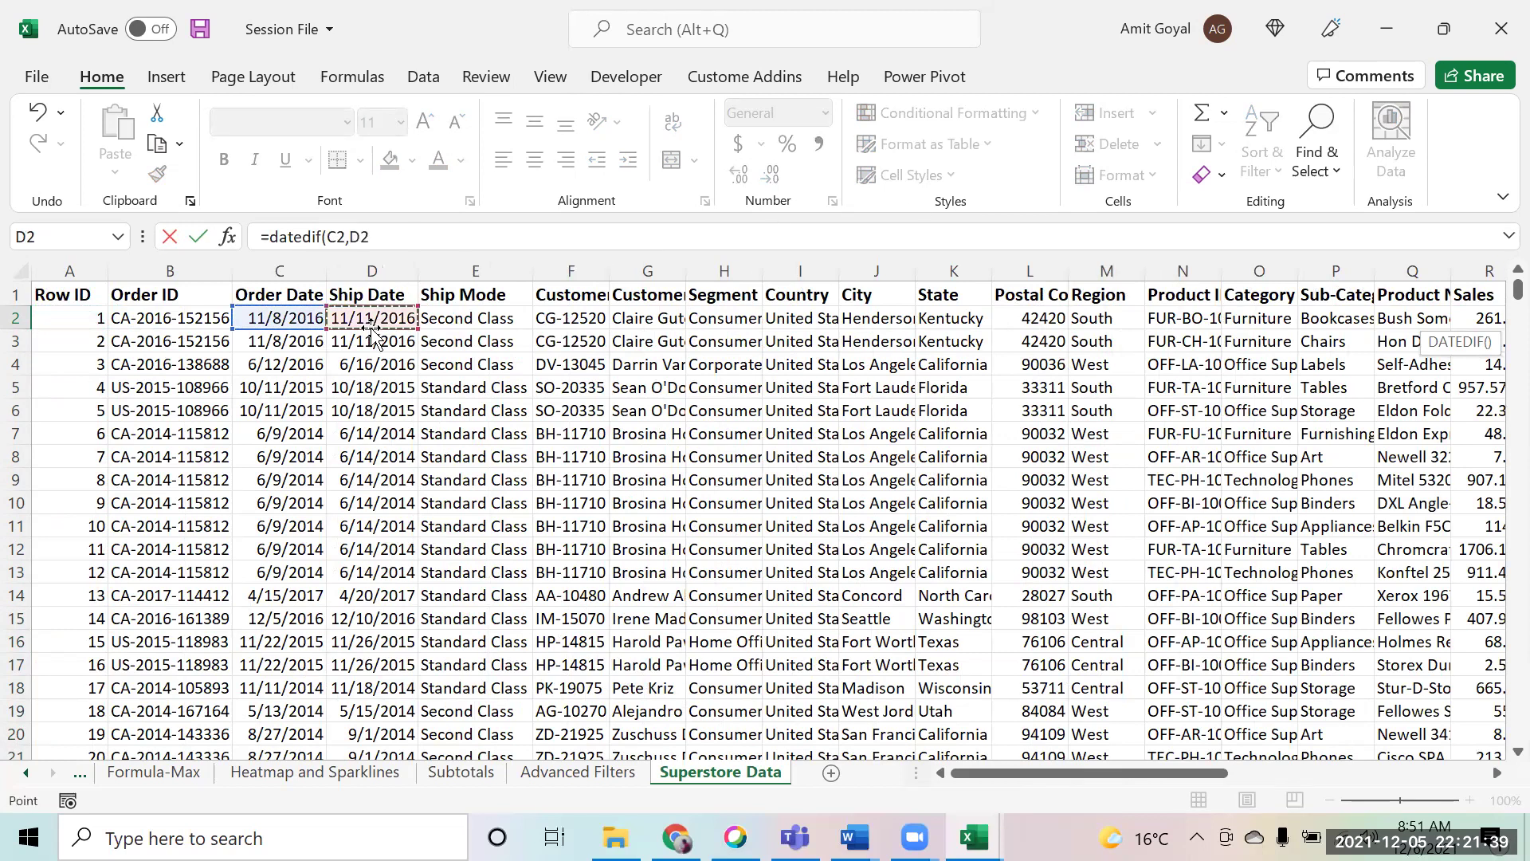
type(",\"d\")")
key("ctrl+Return")
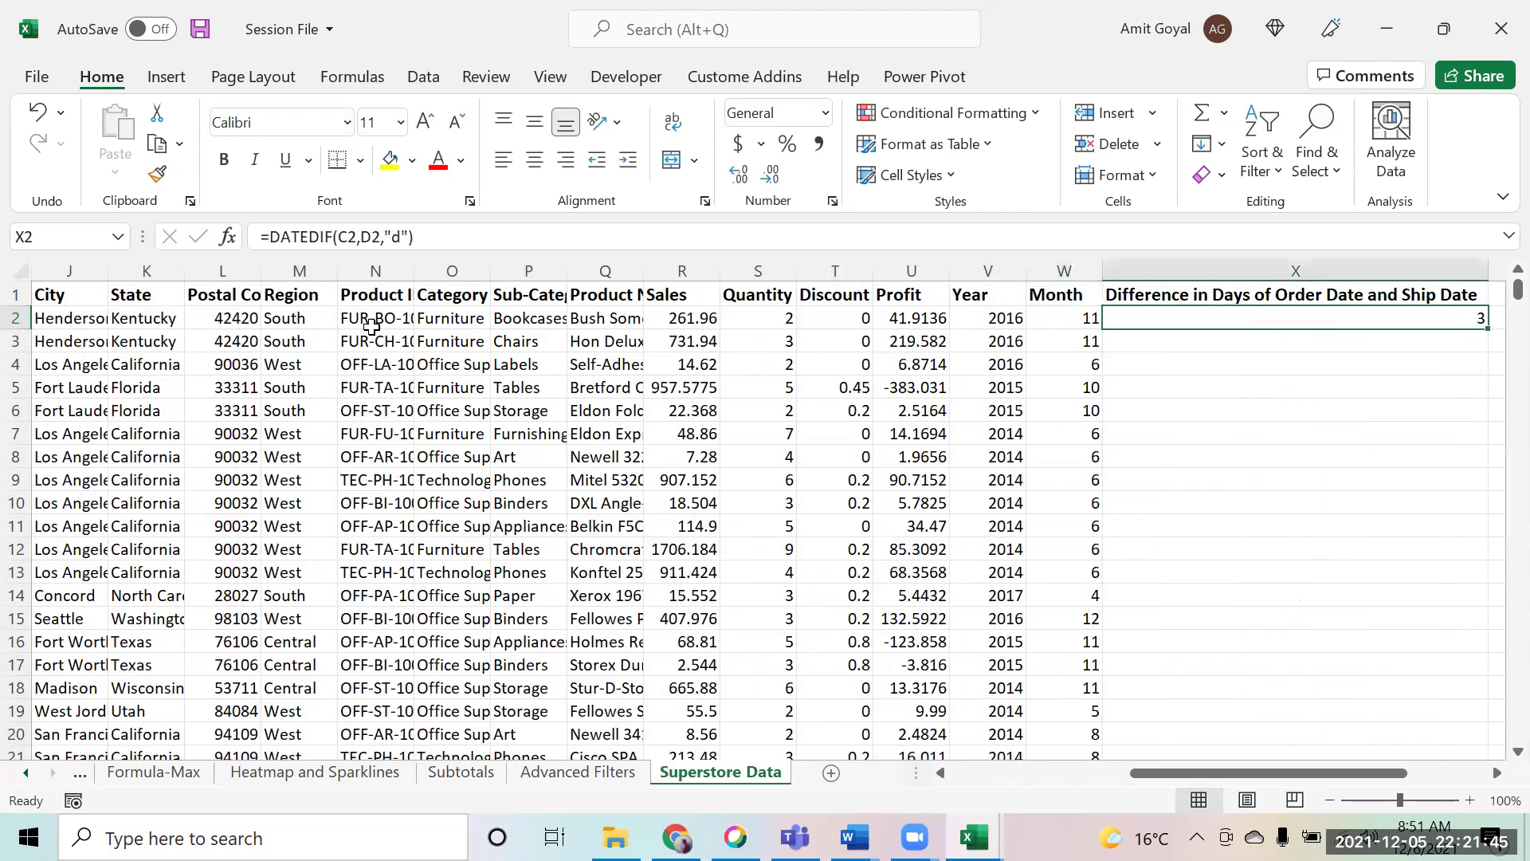
Fill the DATEDIF formula from X2 down the whole day-difference column to the last data row.
key("Left")
key("ctrl+Down")
key("Right")
key("ctrl+shift+Up")
key("ctrl+d")
Examine the filled day differences down column X and return to the column's header.
key("ctrl+Down")
key("ctrl+Up")
key("Down")
key("Down")
key("Down")
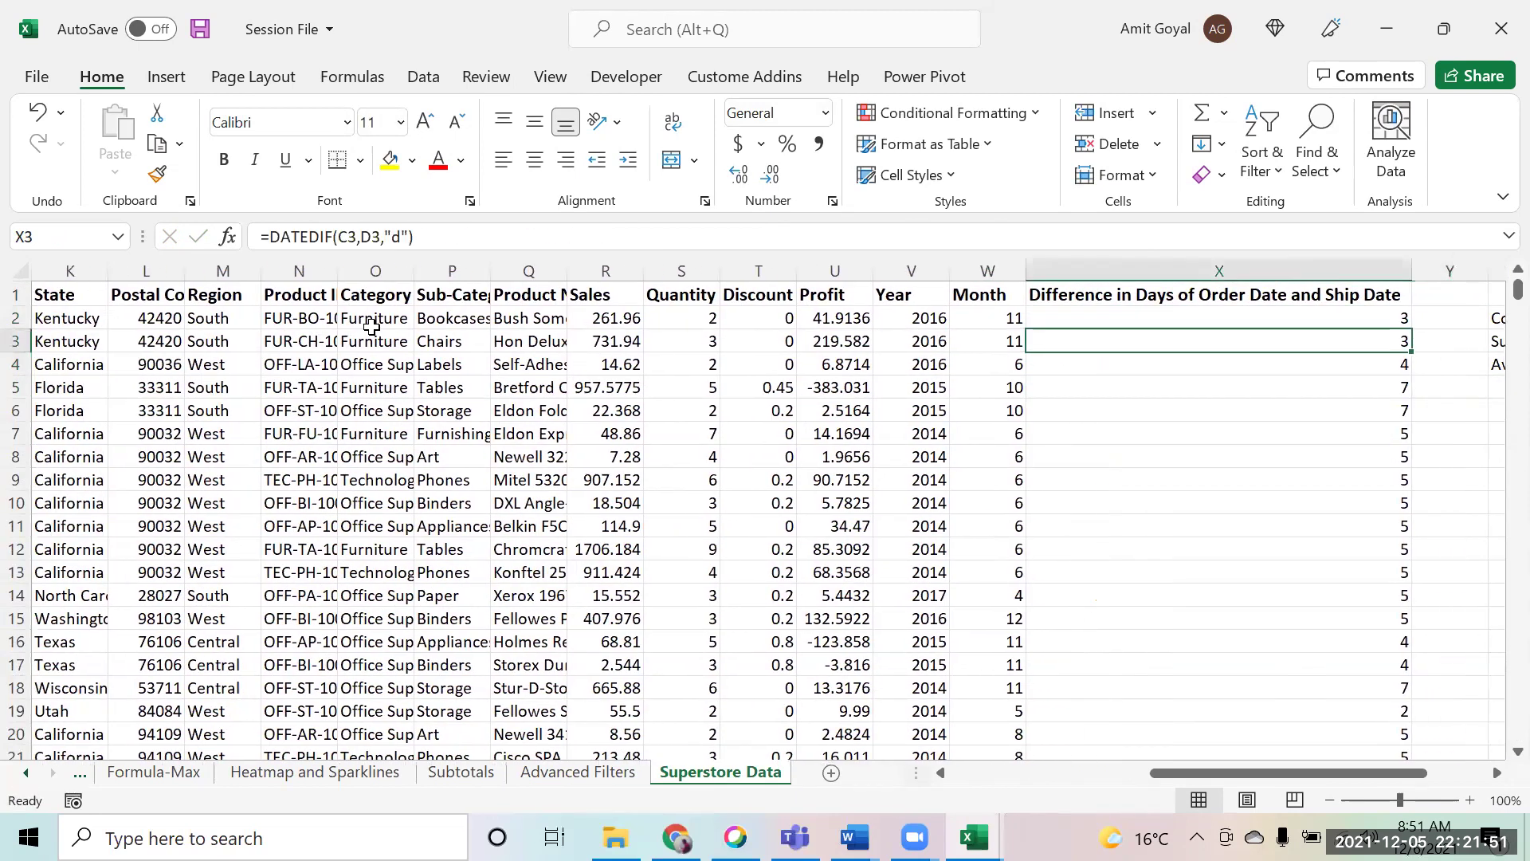
key("Up")
key("Up")
key("Up")
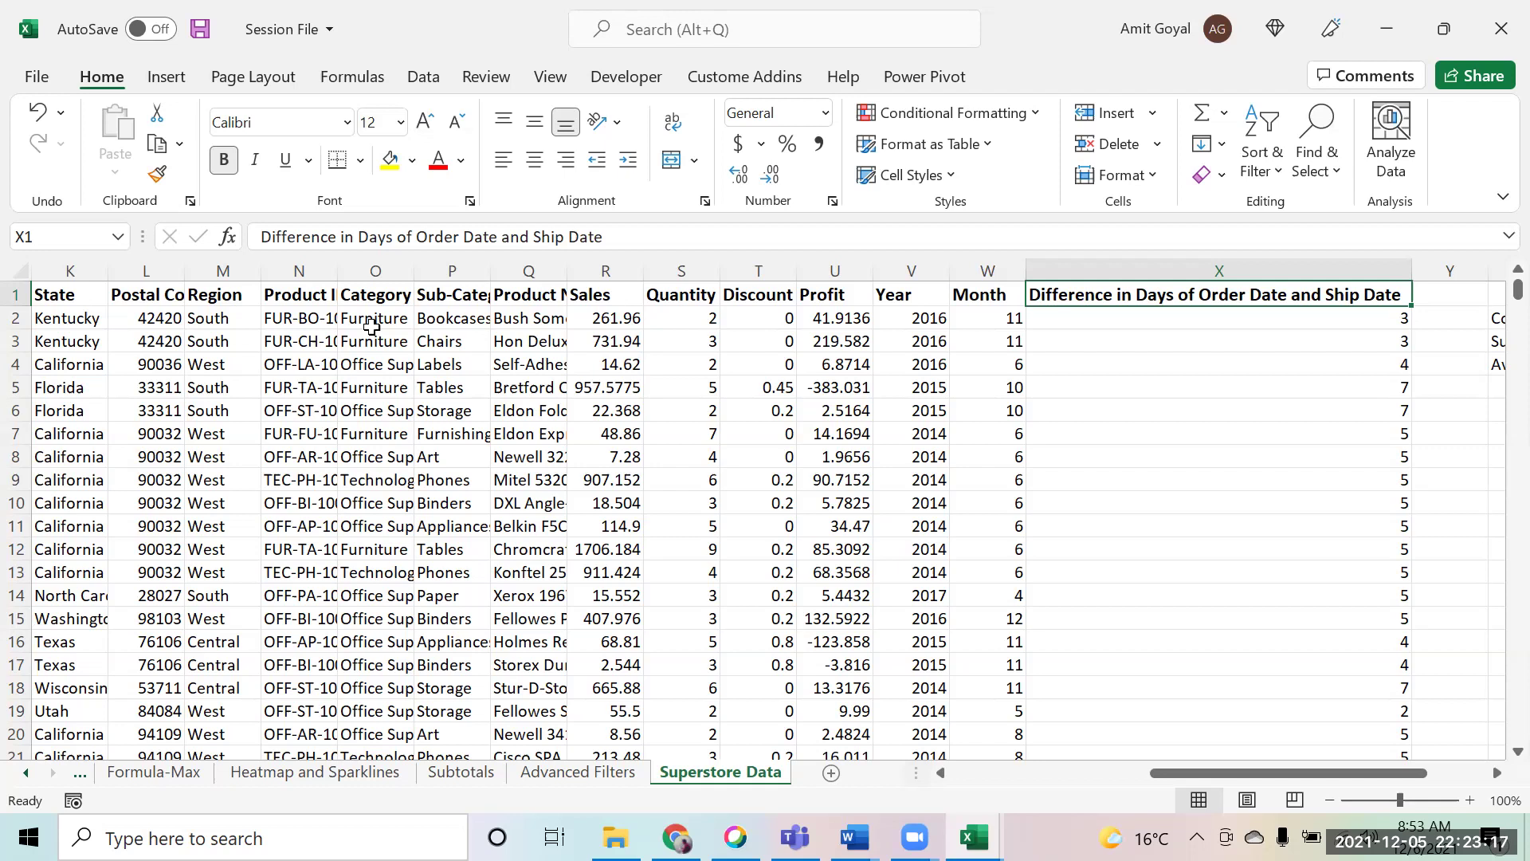
key("Right")
key("Left")
key("Right")
key("Right")
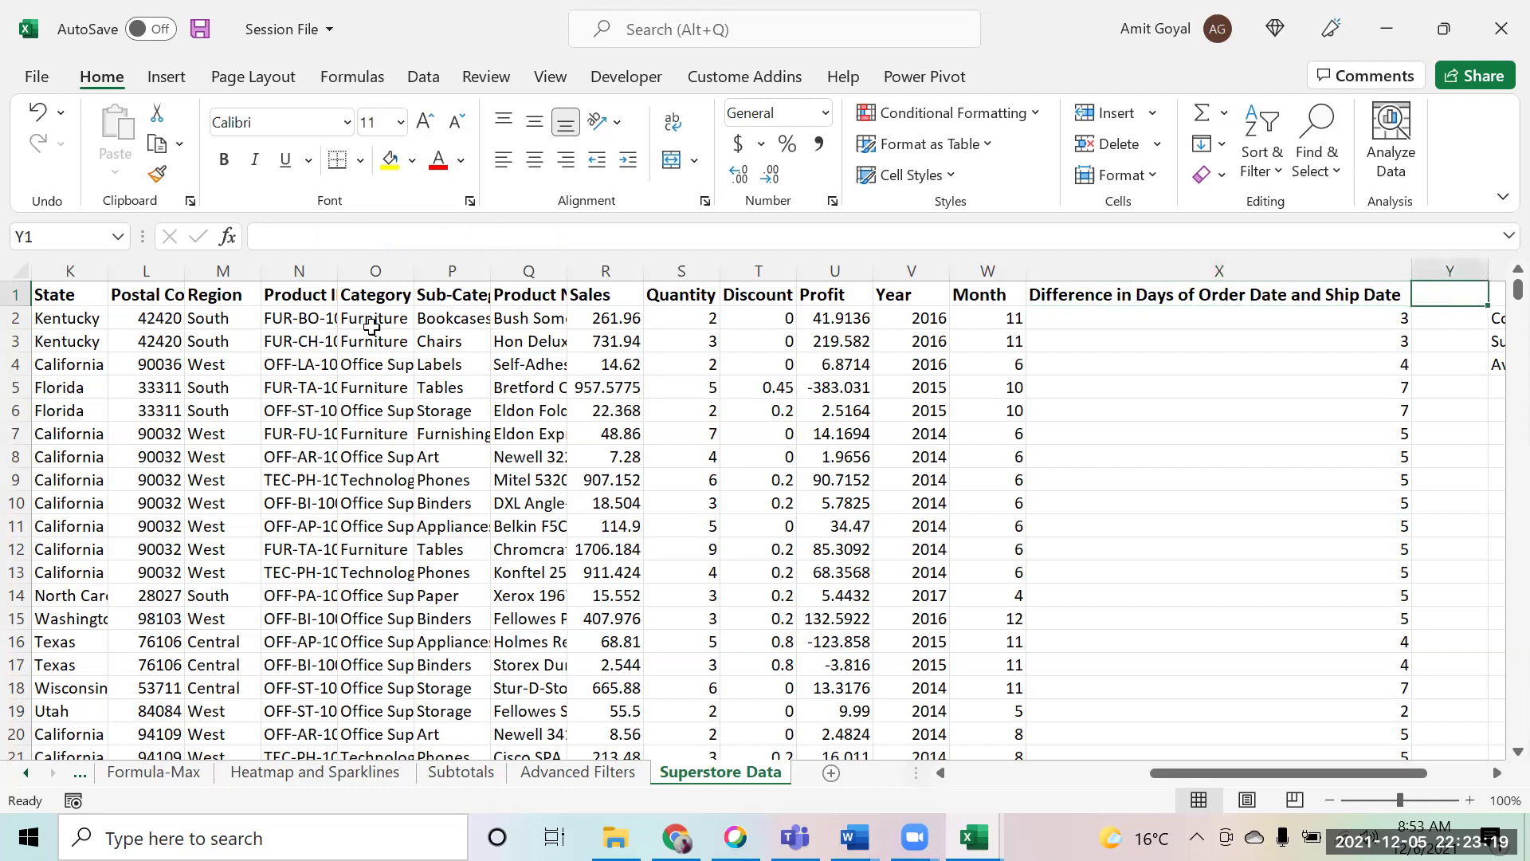
key("Left")
key("Left")
key("Left")
key("Left")
key("Left")
key("Left")
key("Left")
key("Left")
key("Left")
key("Left")
key("Left")
key("Left")
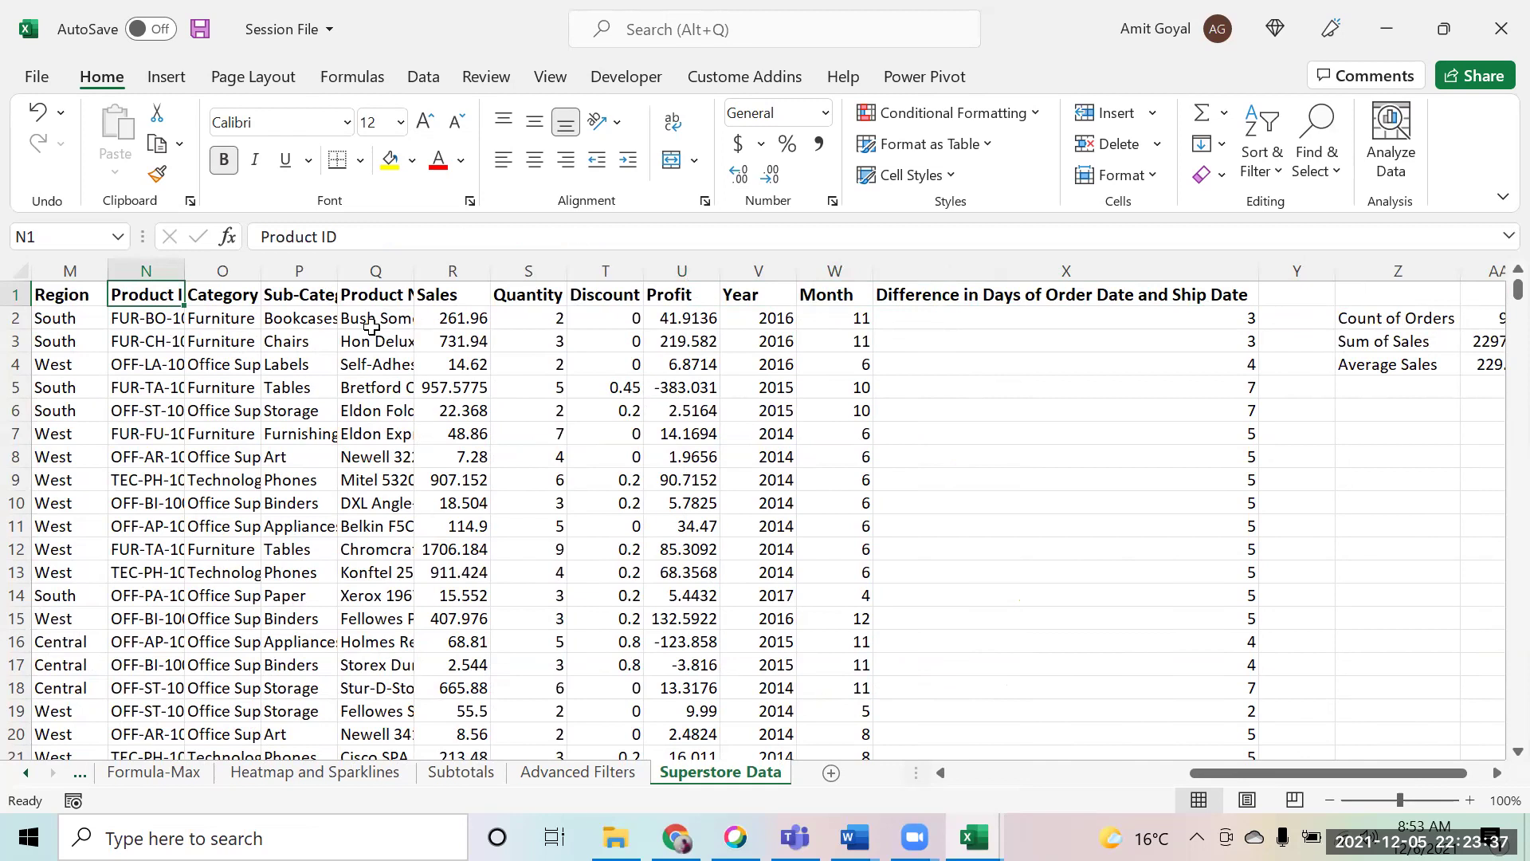
Clear all year values from V2 down to the last data row, keeping the Year header.
left_click(761, 338)
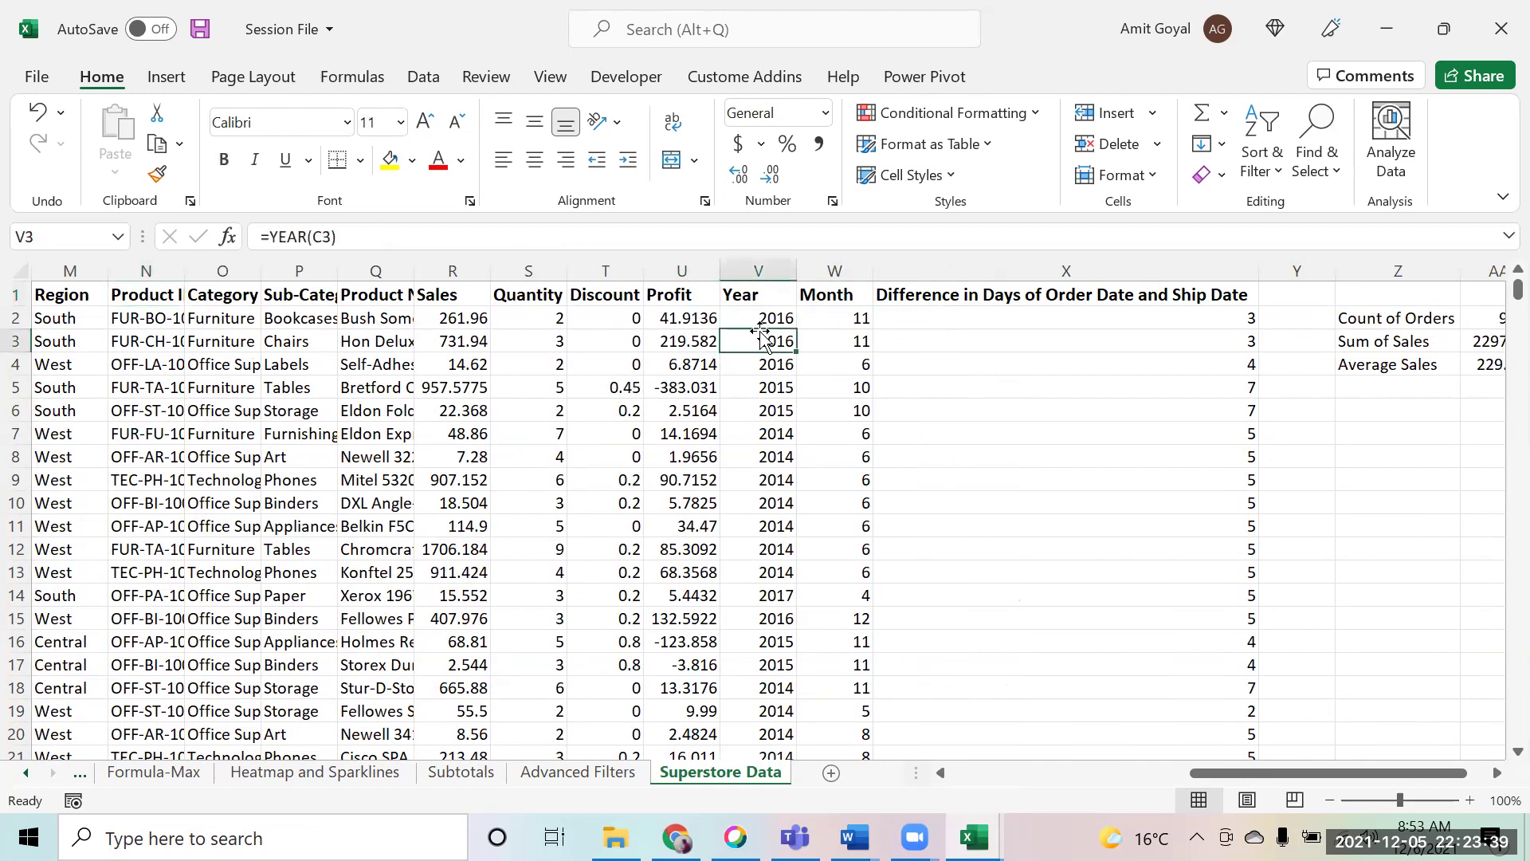
key("Up")
key("Down")
key("Up")
key("Down")
key("Up")
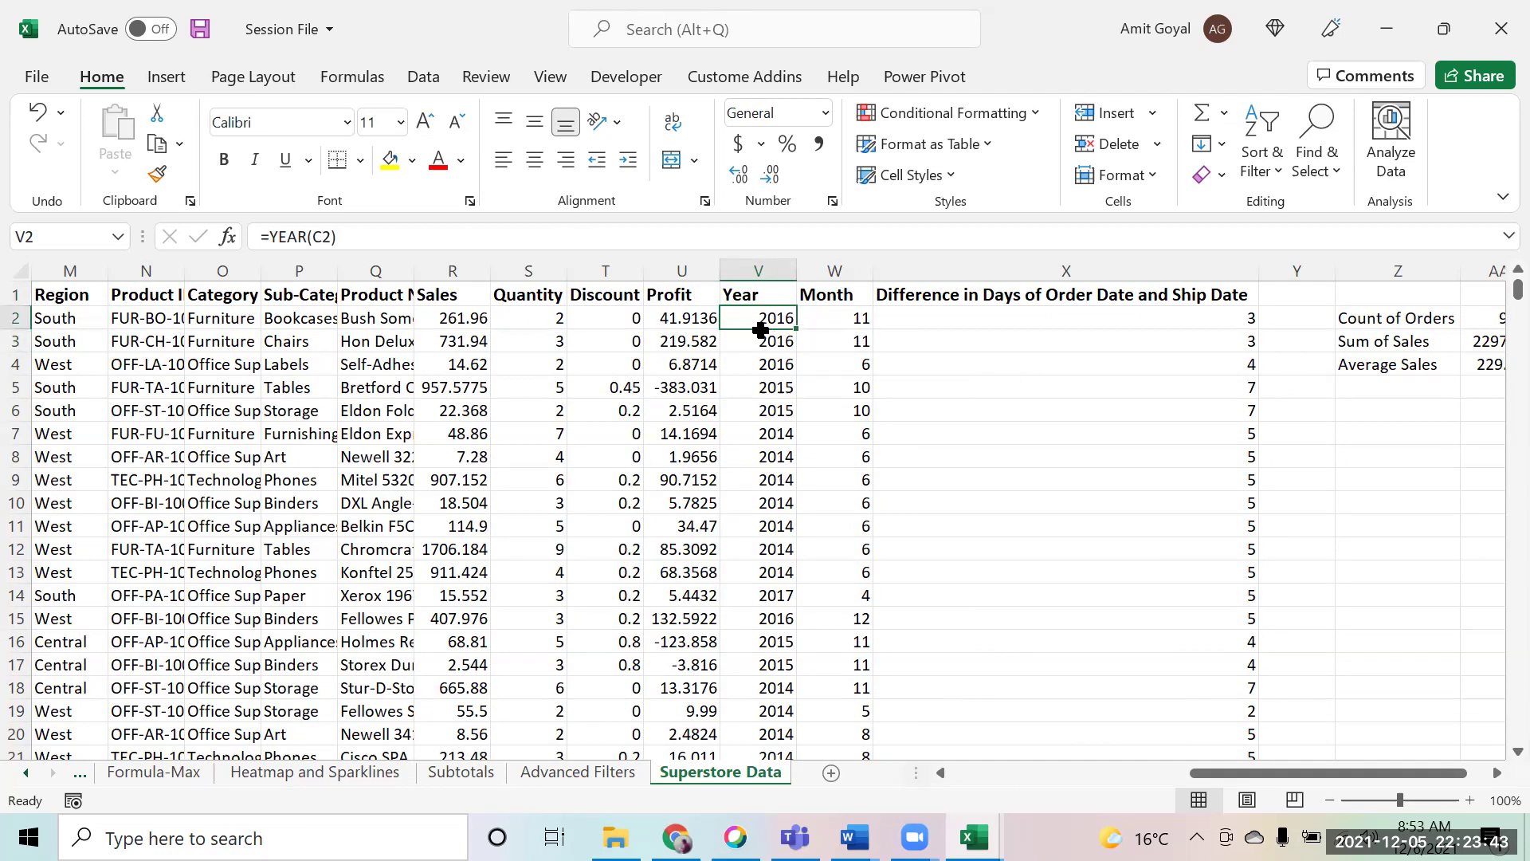
key("ctrl+shift+Down")
key("Delete")
key("ctrl+Up")
key("Down")
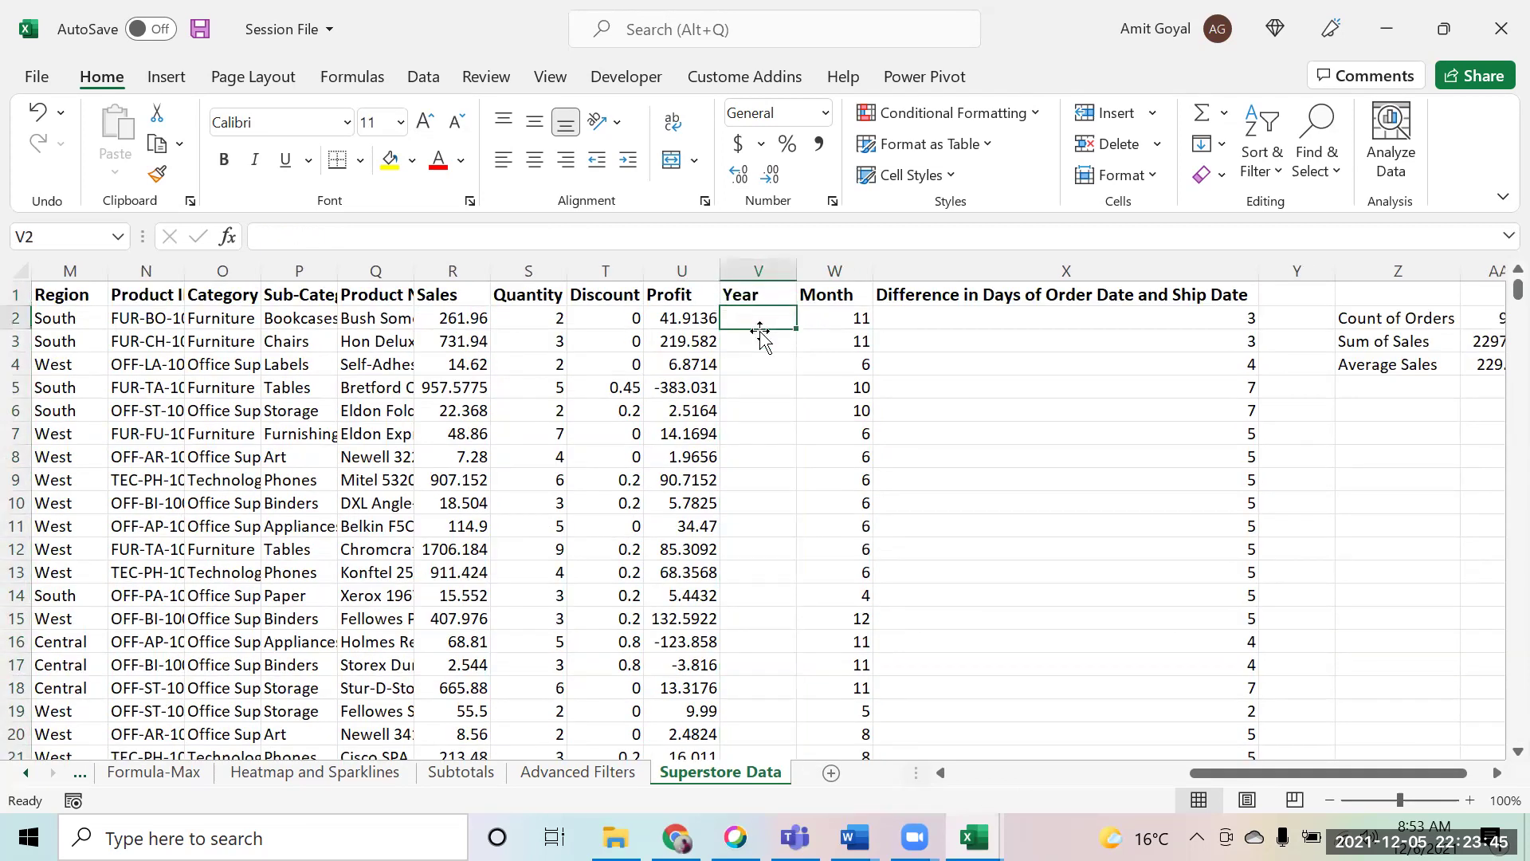
Enter =YEAR(C2) in V2 to extract the Order Date year and fill the formula down the whole Year column.
type("=yea")
key("Tab")
key("Left")
key("Left")
key("Left")
key("Left")
key("Left")
key("Left")
key("Left")
key("Left")
key("Left")
key("Left")
key("Left")
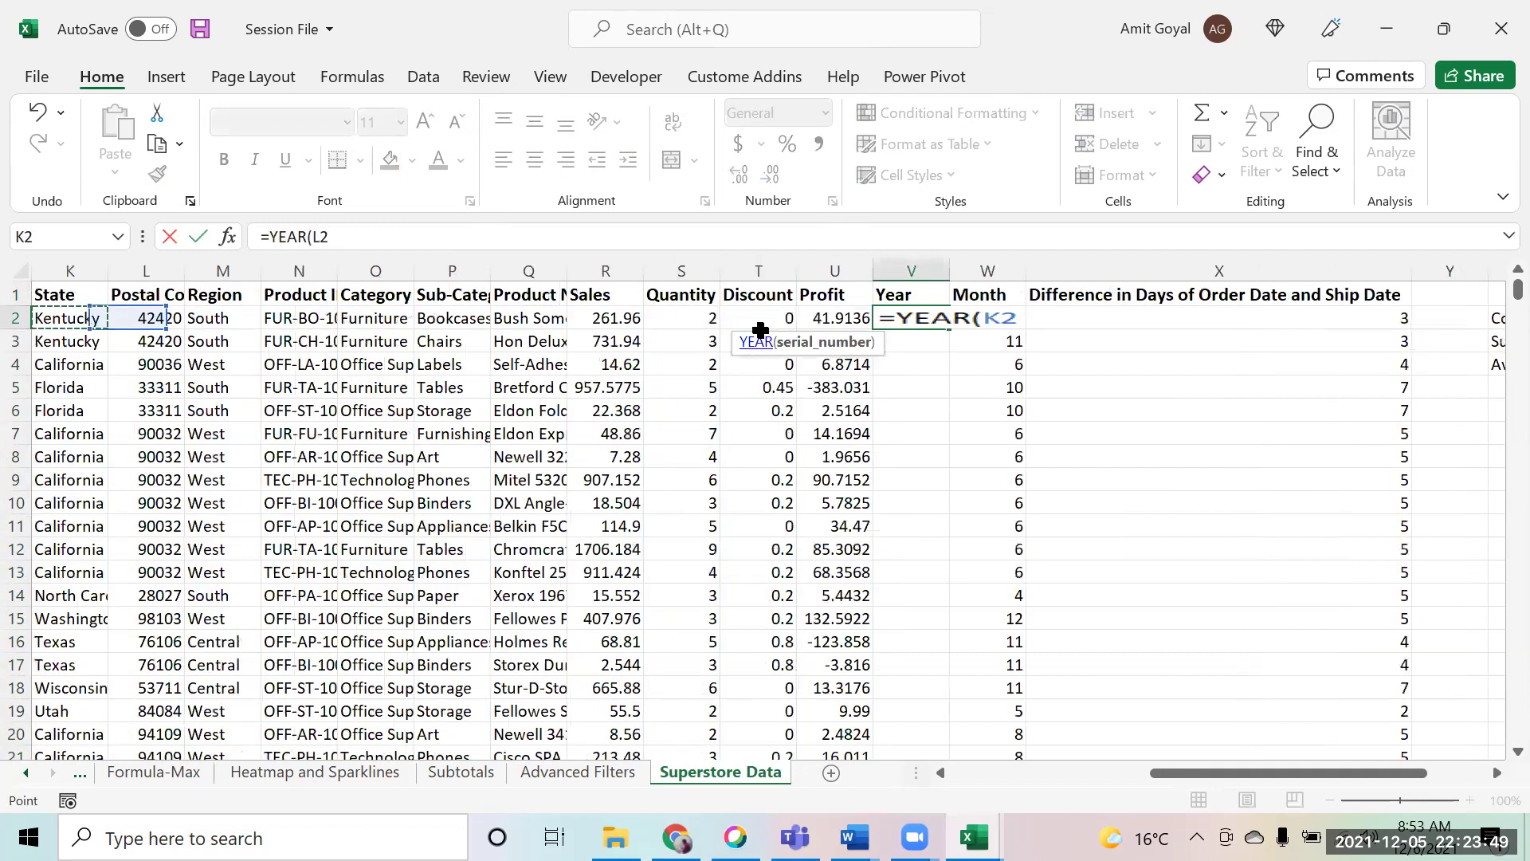
key("Left")
key("Left")
key("Left")
key("Left")
key("Left")
key("Left")
key("Left")
key("Left")
key("Left")
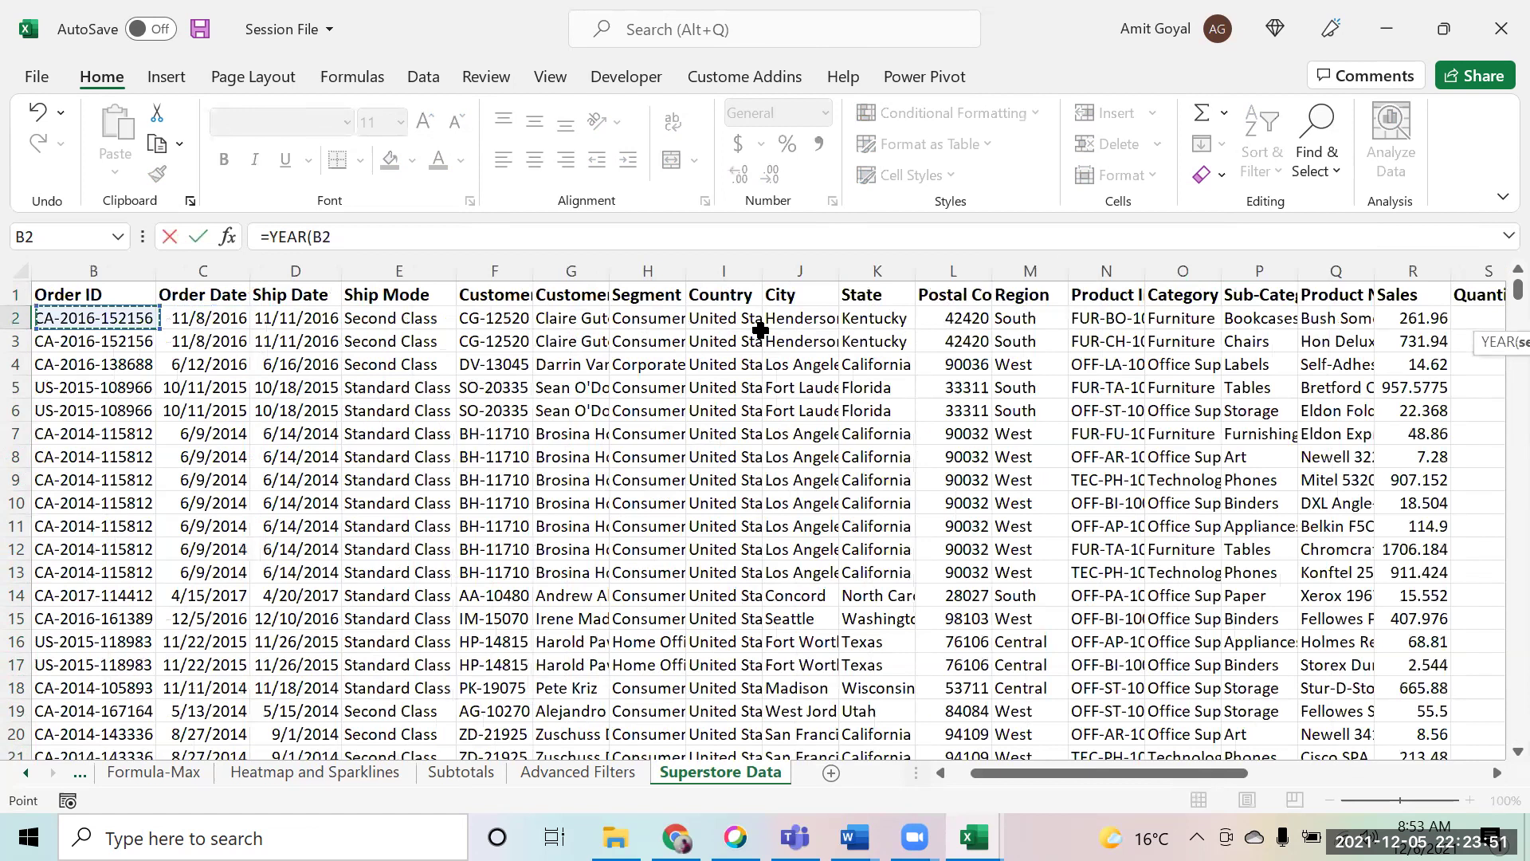
key("Right")
key("ctrl+Return")
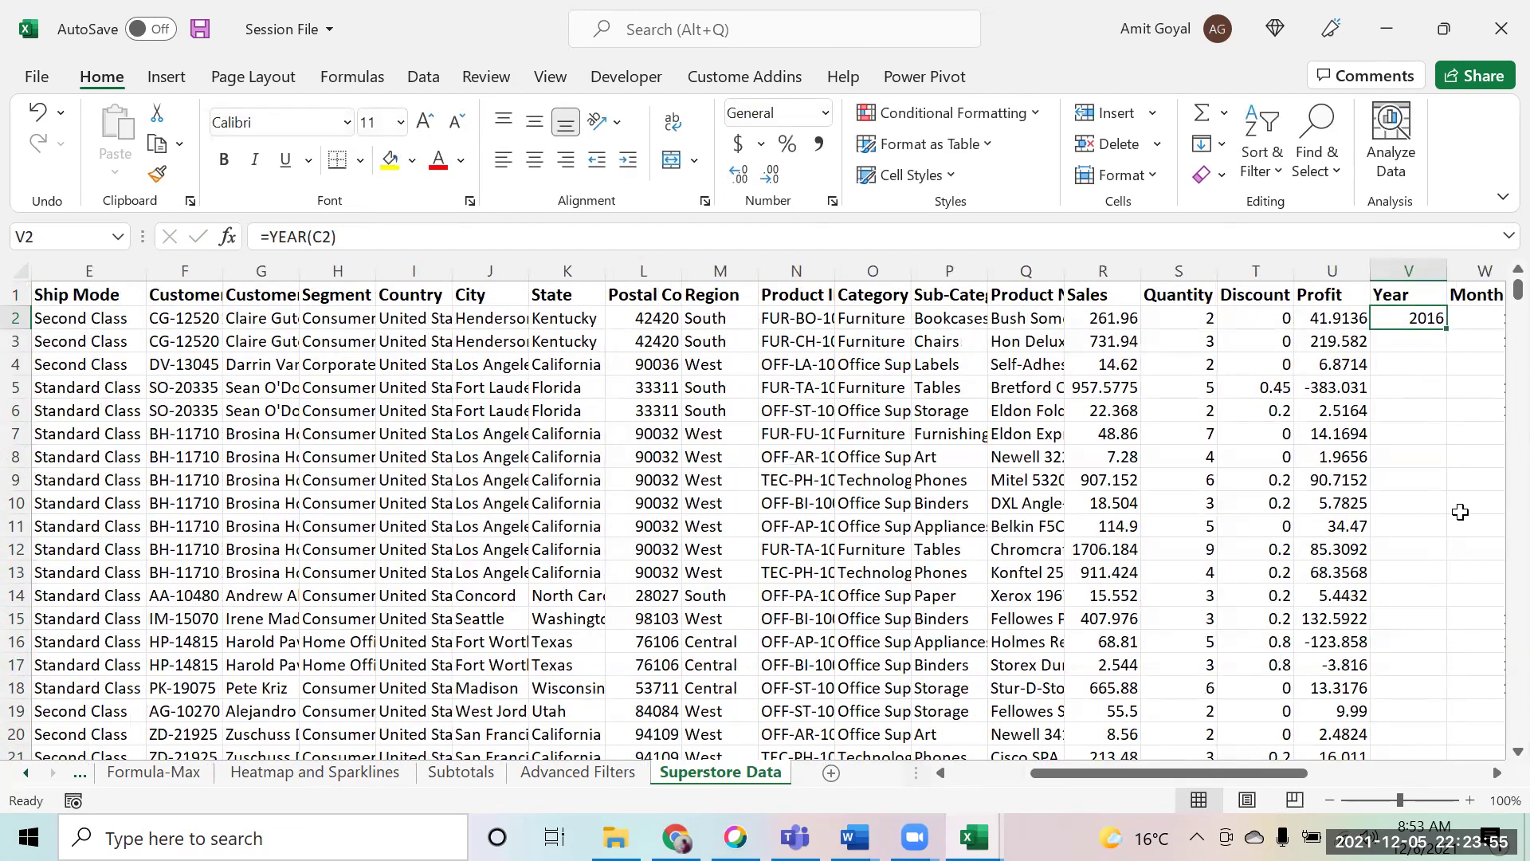
double_click(1446, 333)
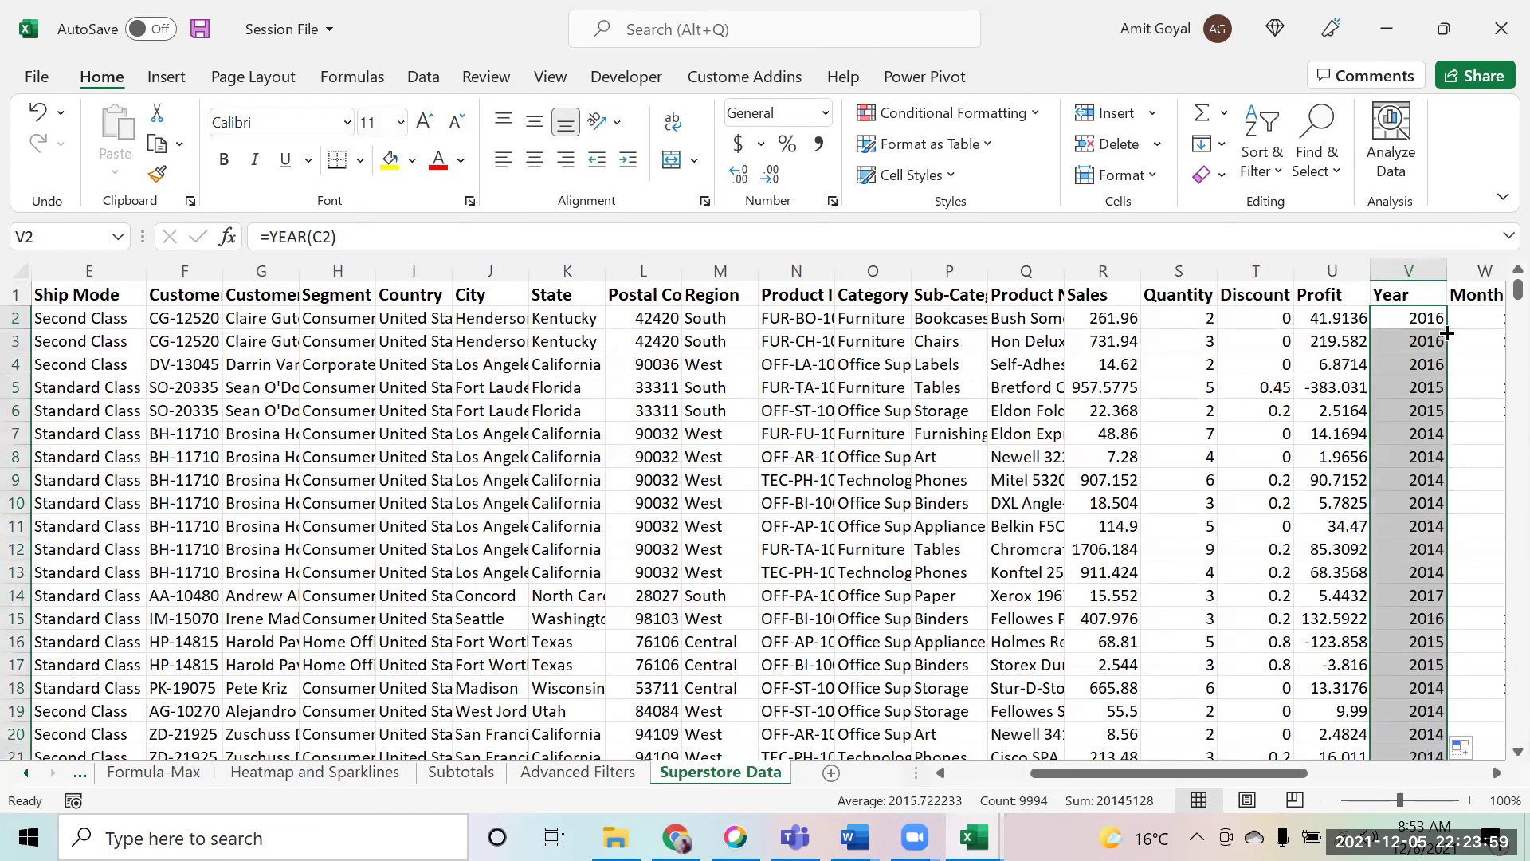